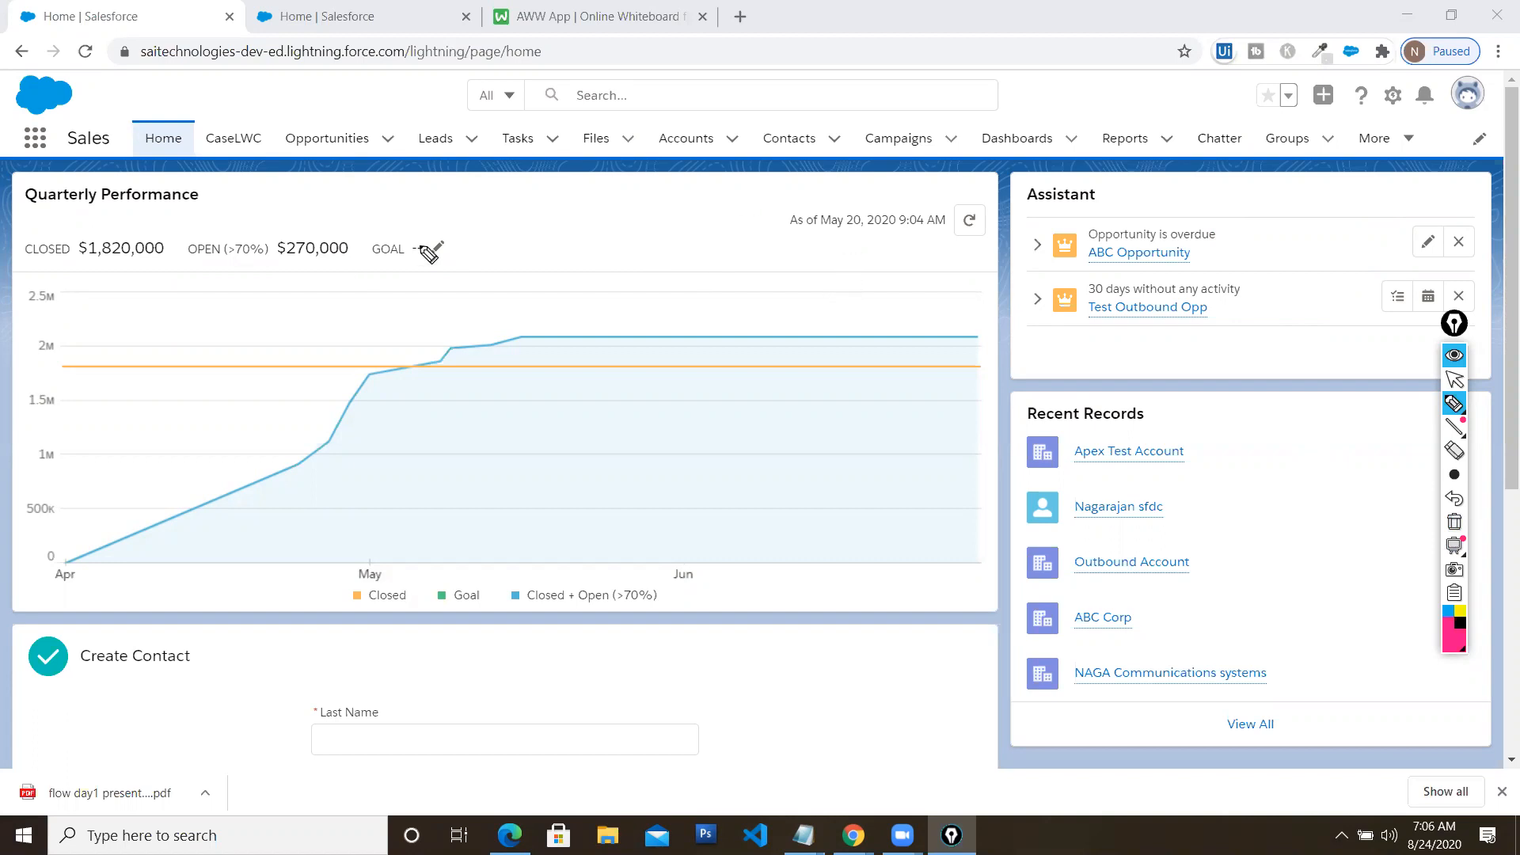
{"action": "left_click_drag", "start_coordinate": [457, 222], "coordinate": [485, 258]}
{"action": "left_click_drag", "start_coordinate": [1245, 200], "coordinate": [1362, 159]}
{"action": "left_click_drag", "start_coordinate": [1231, 427], "coordinate": [1319, 403]}
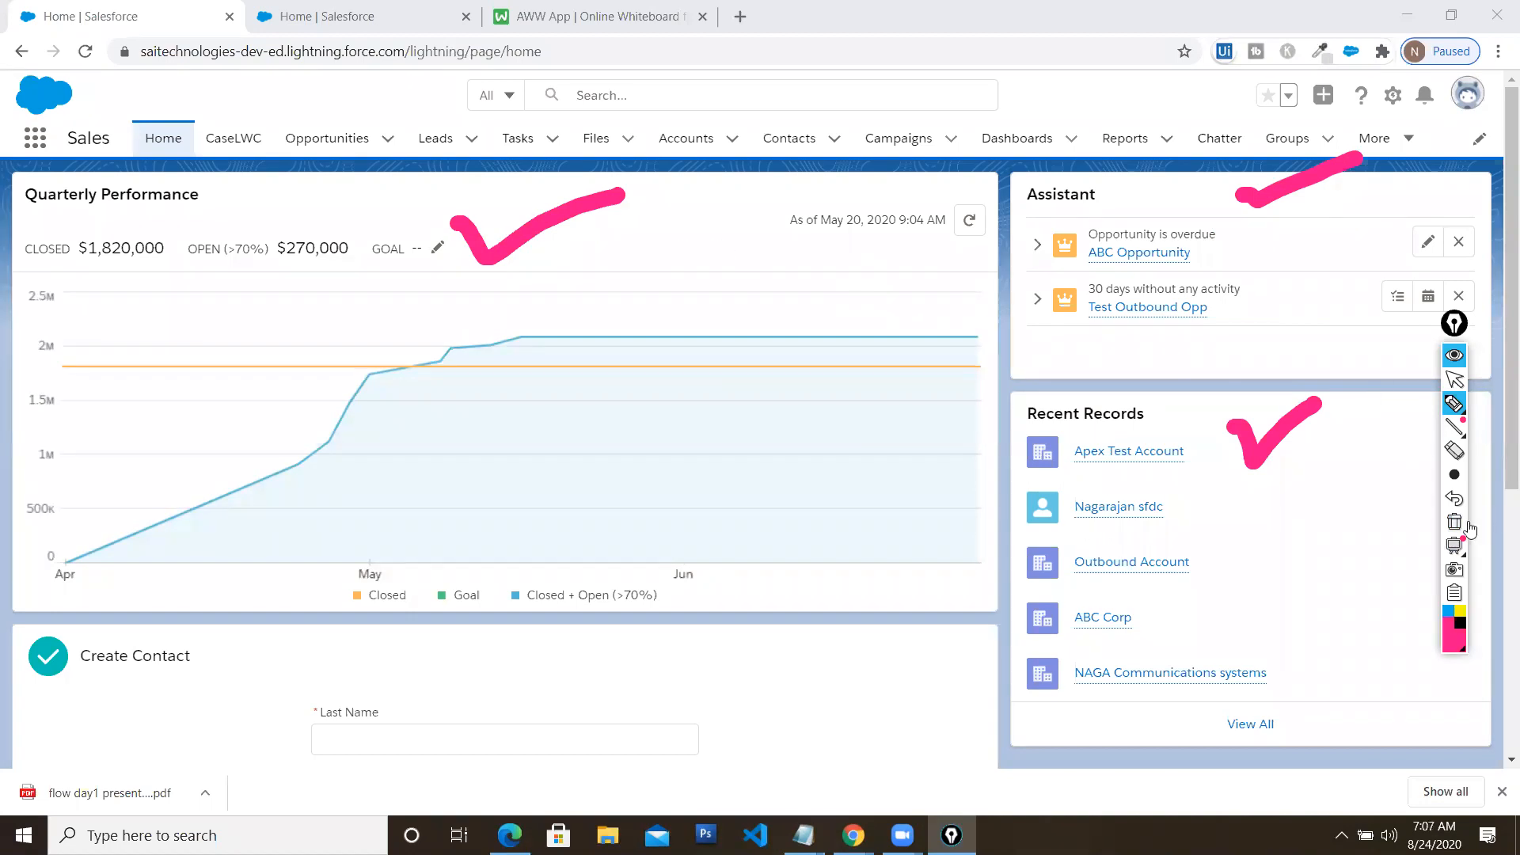
{"action": "left_click", "coordinate": [1455, 521]}
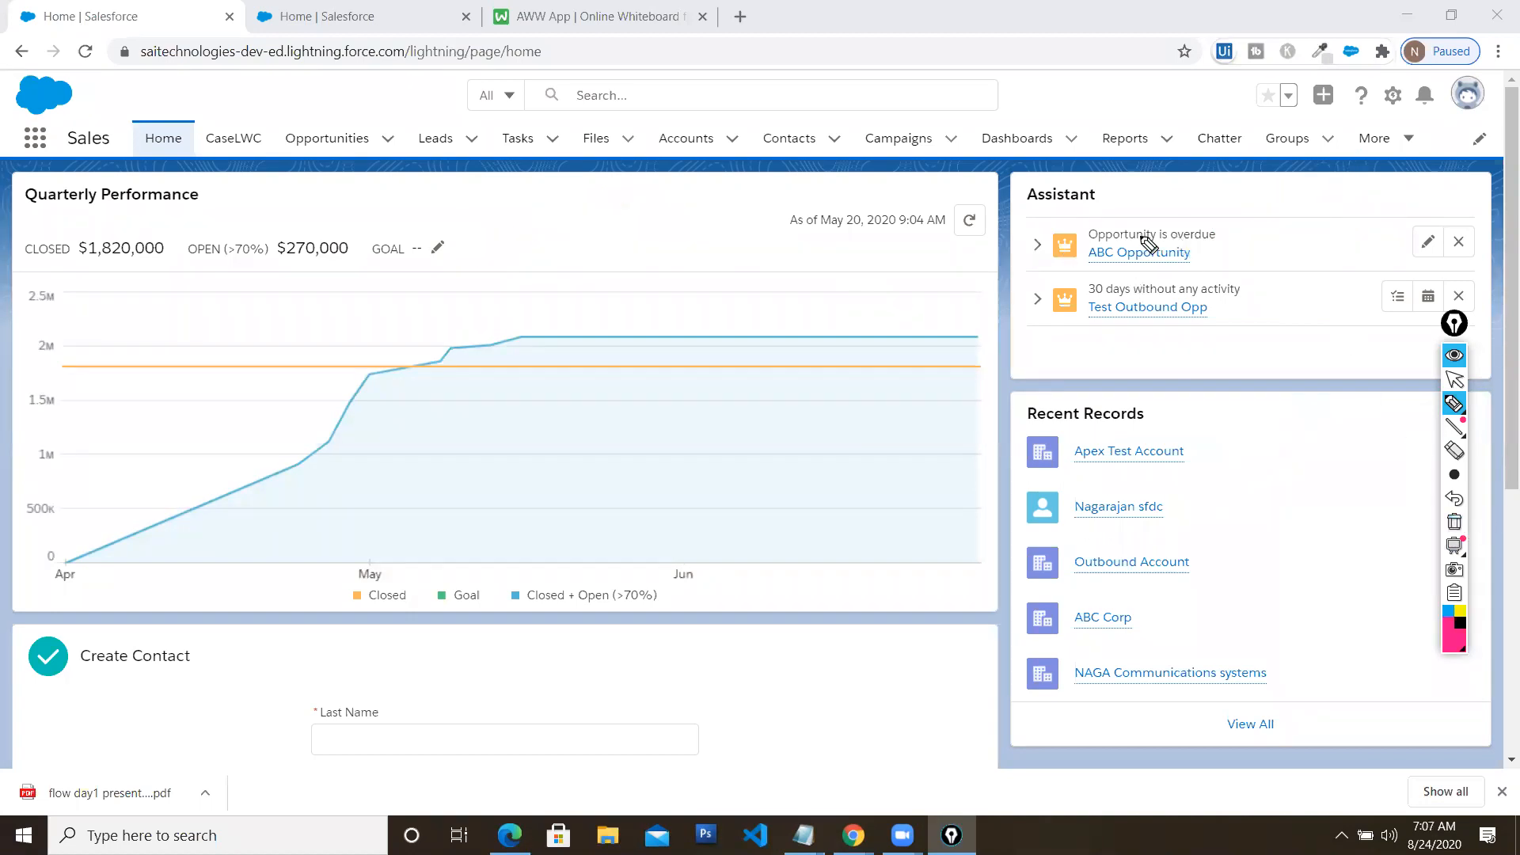
{"action": "left_click", "coordinate": [1455, 379]}
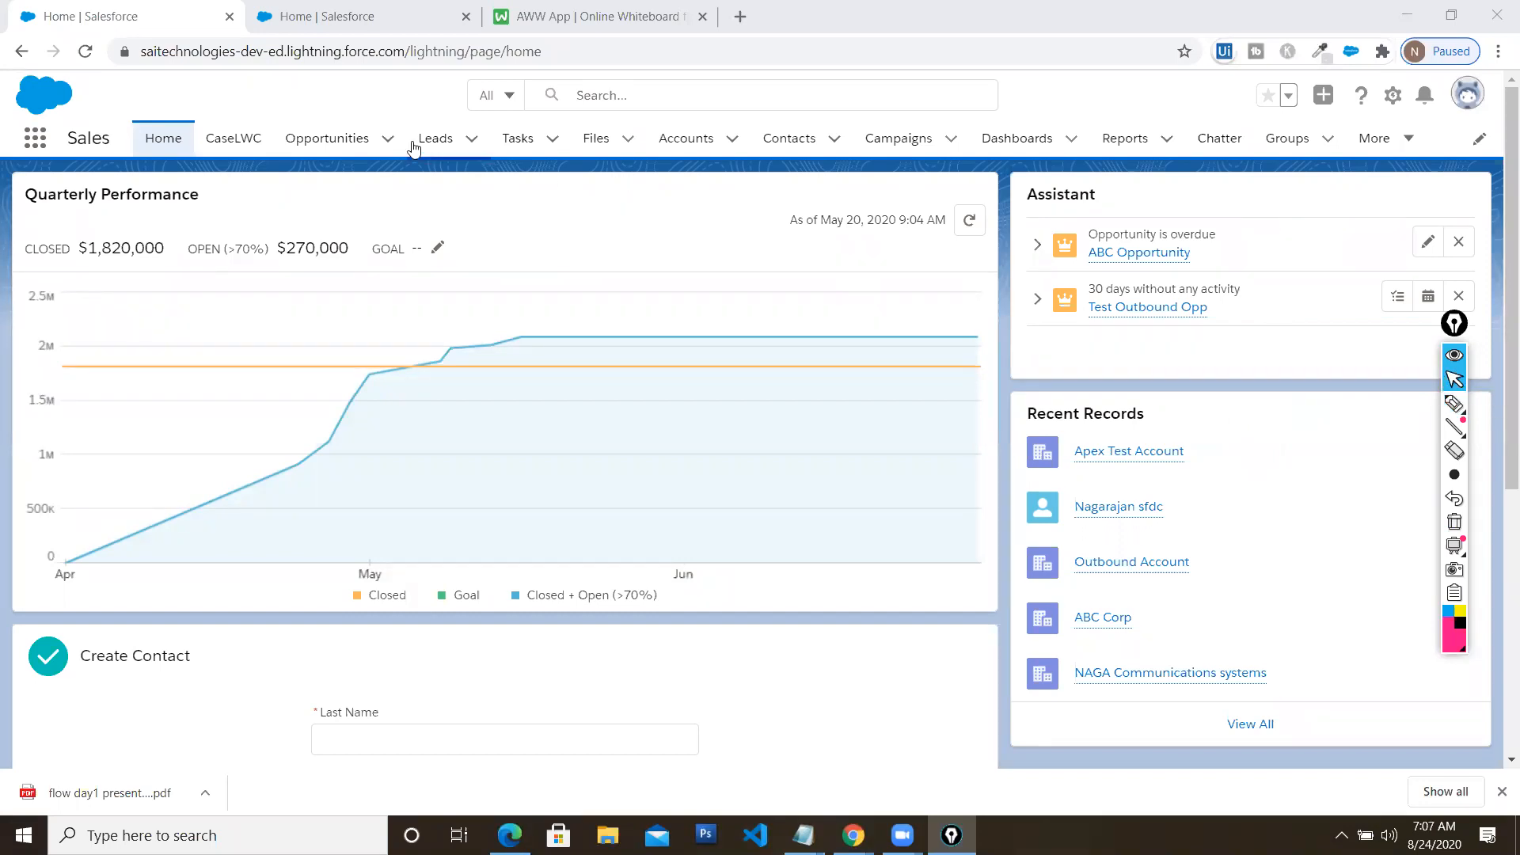
{"action": "left_click", "coordinate": [212, 144]}
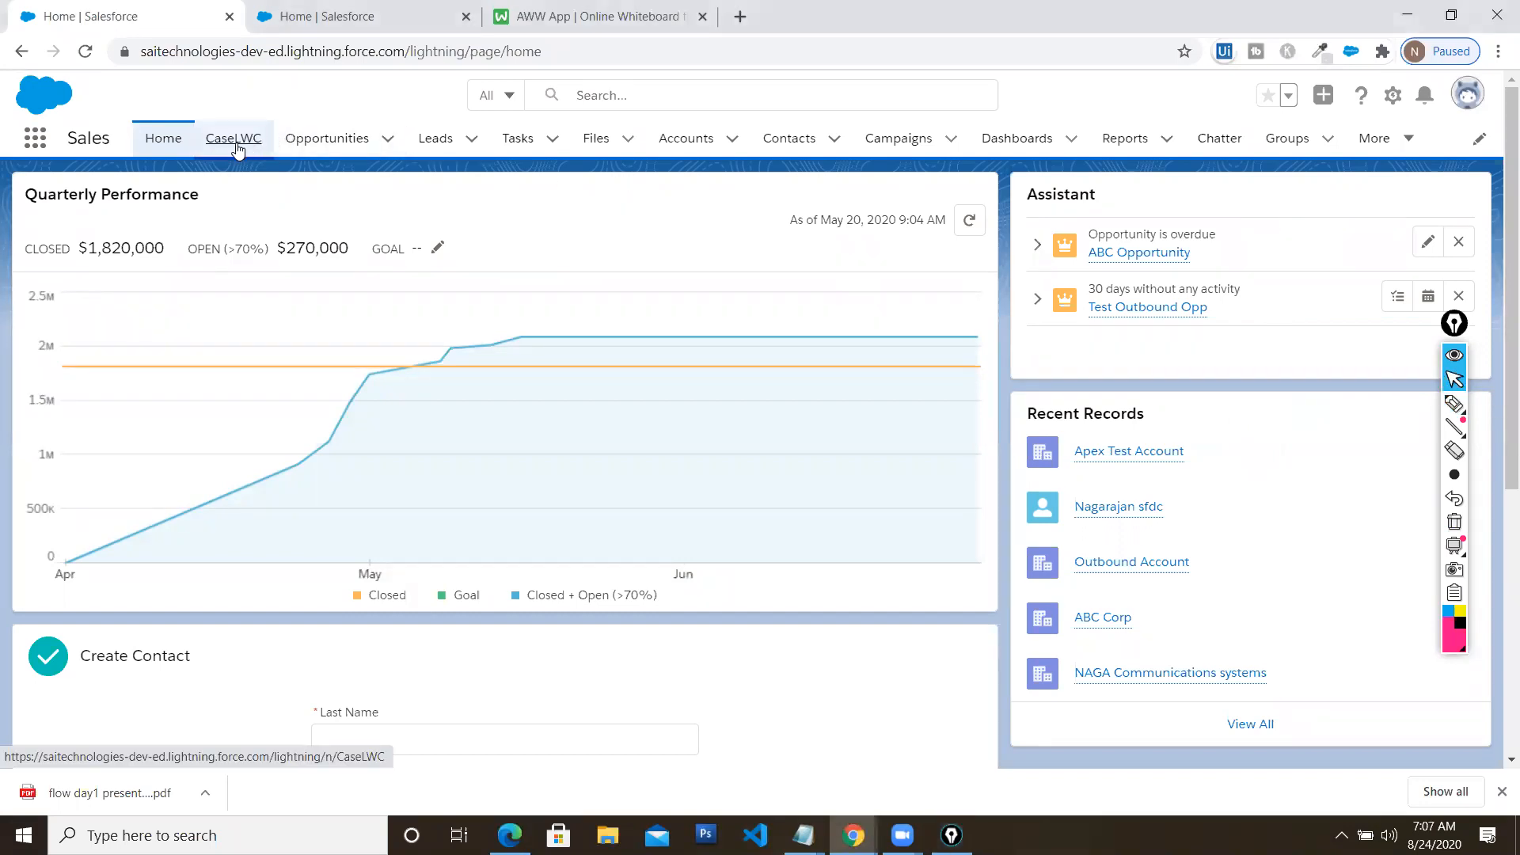
Visit the CaseLWC page, then return Home and dismiss the component error message
{"action": "left_click", "coordinate": [247, 144]}
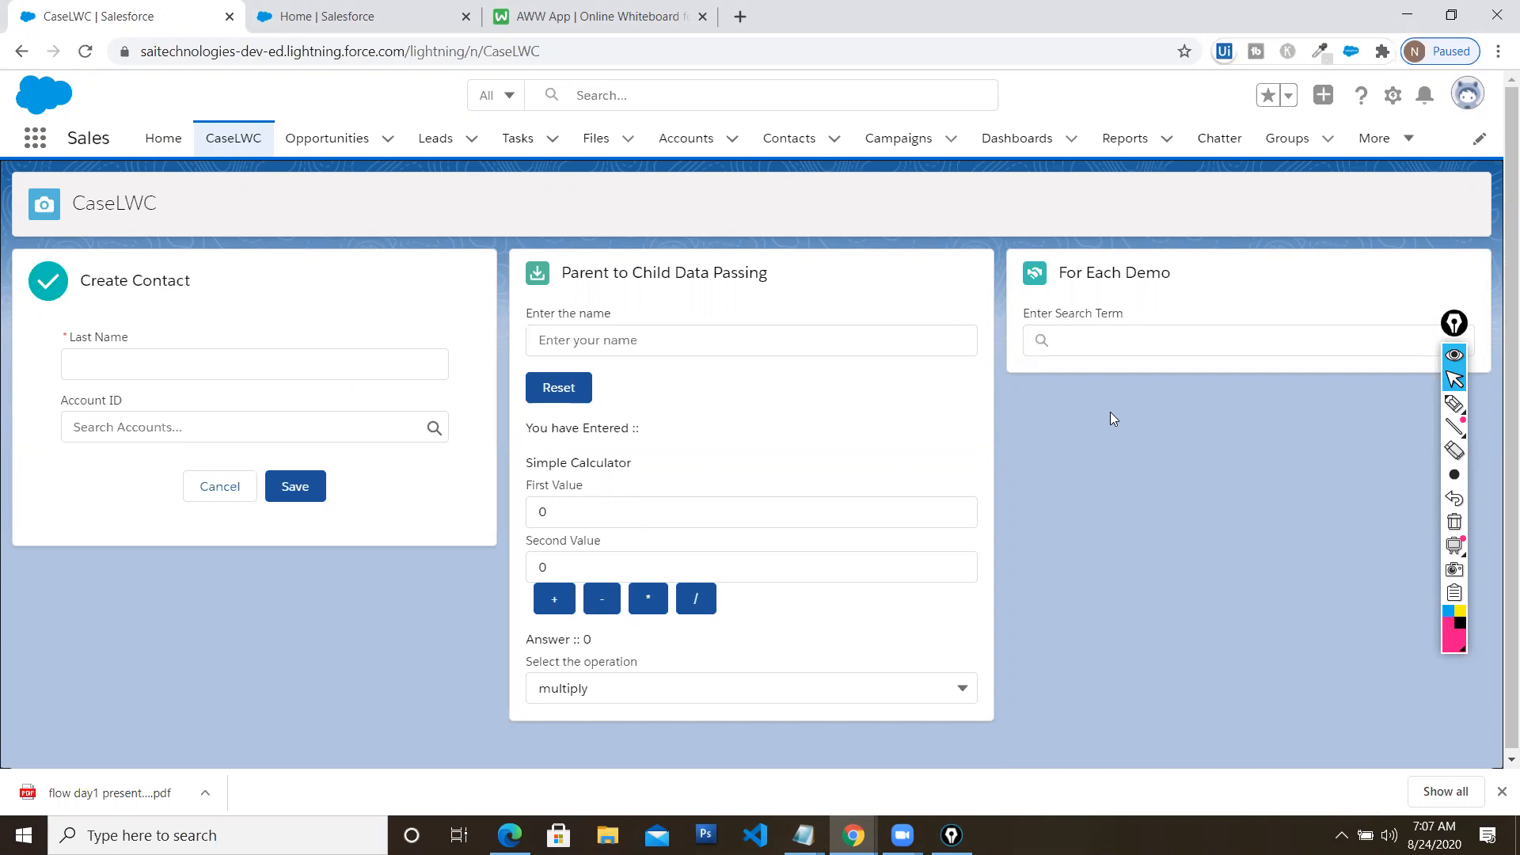
{"action": "left_click", "coordinate": [164, 143]}
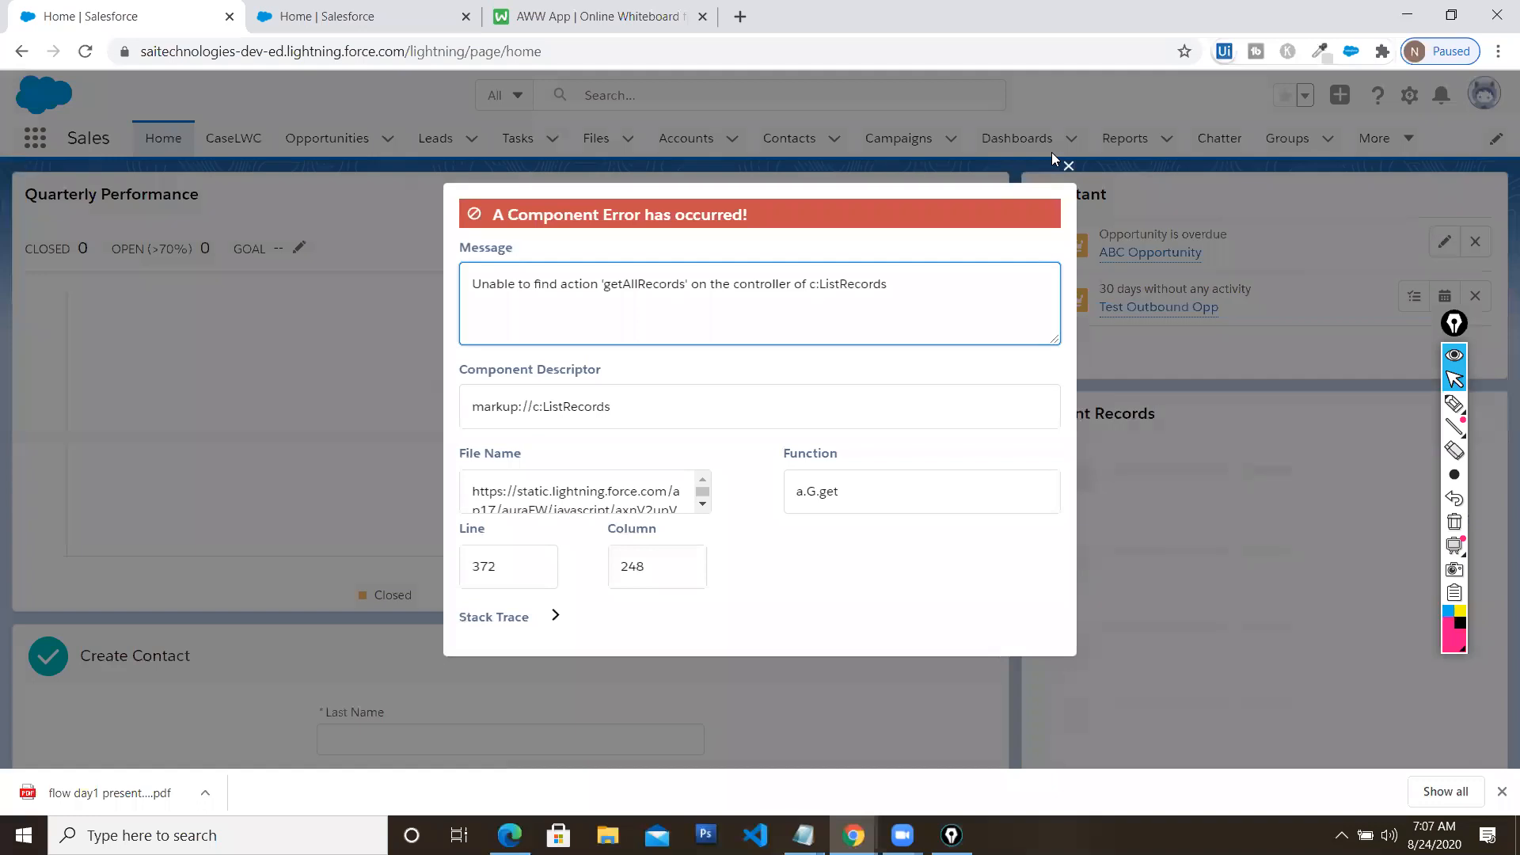
{"action": "left_click", "coordinate": [1069, 168]}
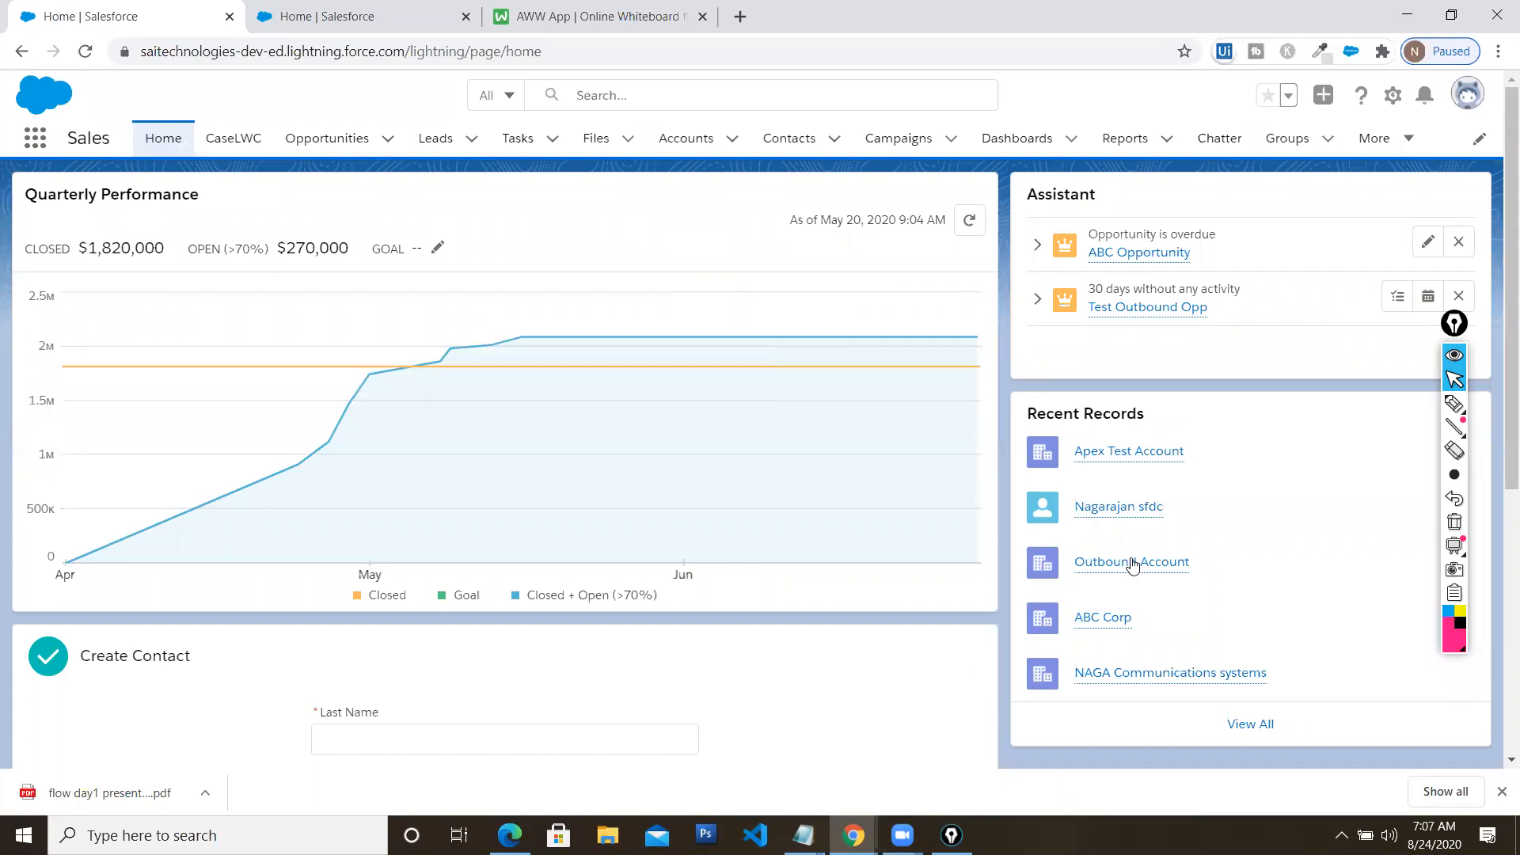
Close the ABC Opportunity preview card and bring up the PDF's Lightning Flow slide
{"action": "mouse_move", "coordinate": [1142, 260]}
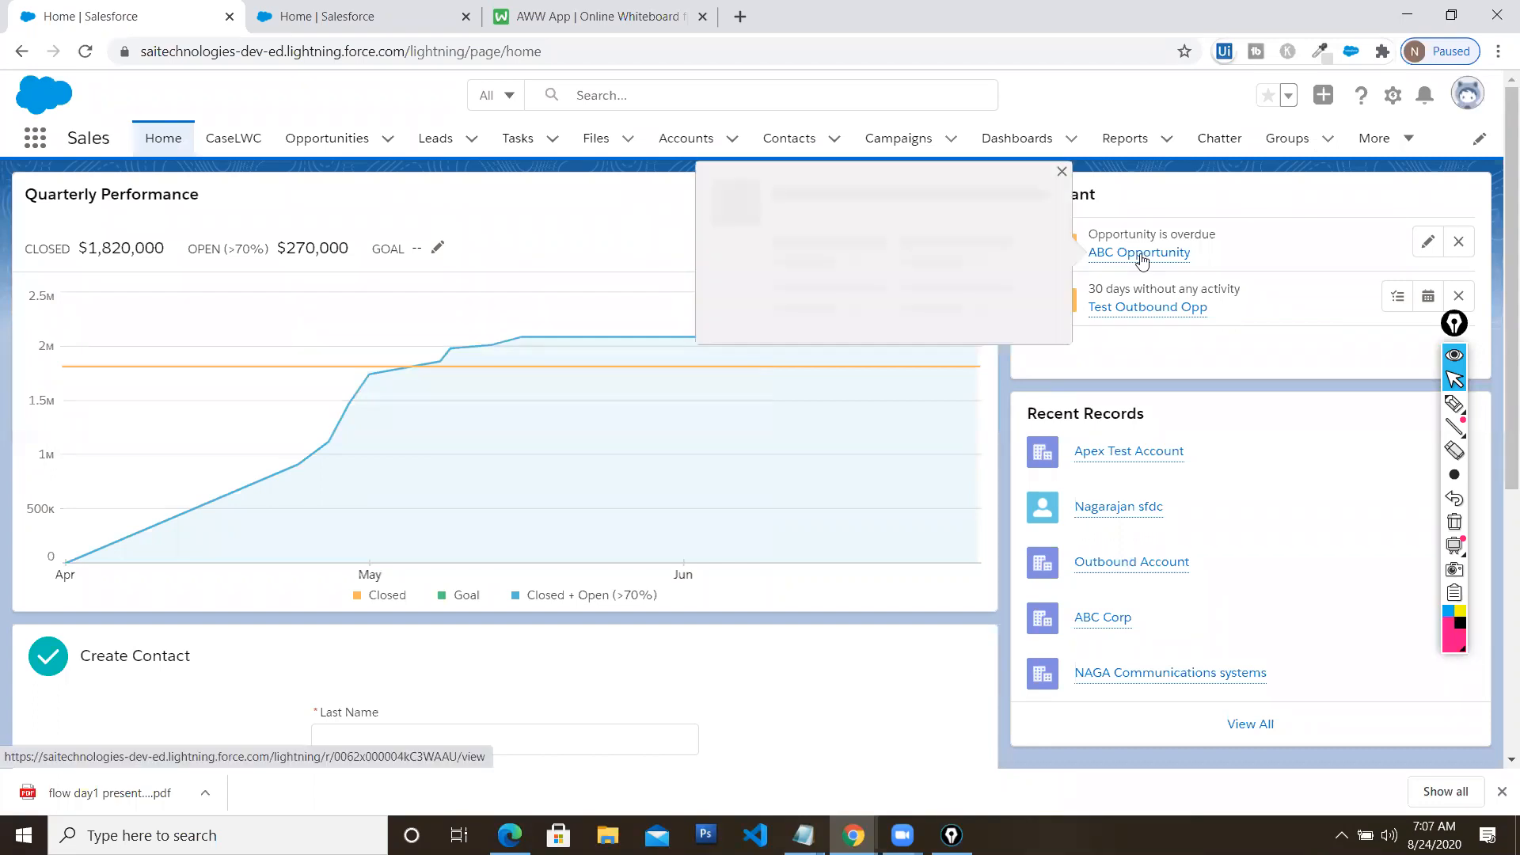
{"action": "left_click", "coordinate": [1062, 172]}
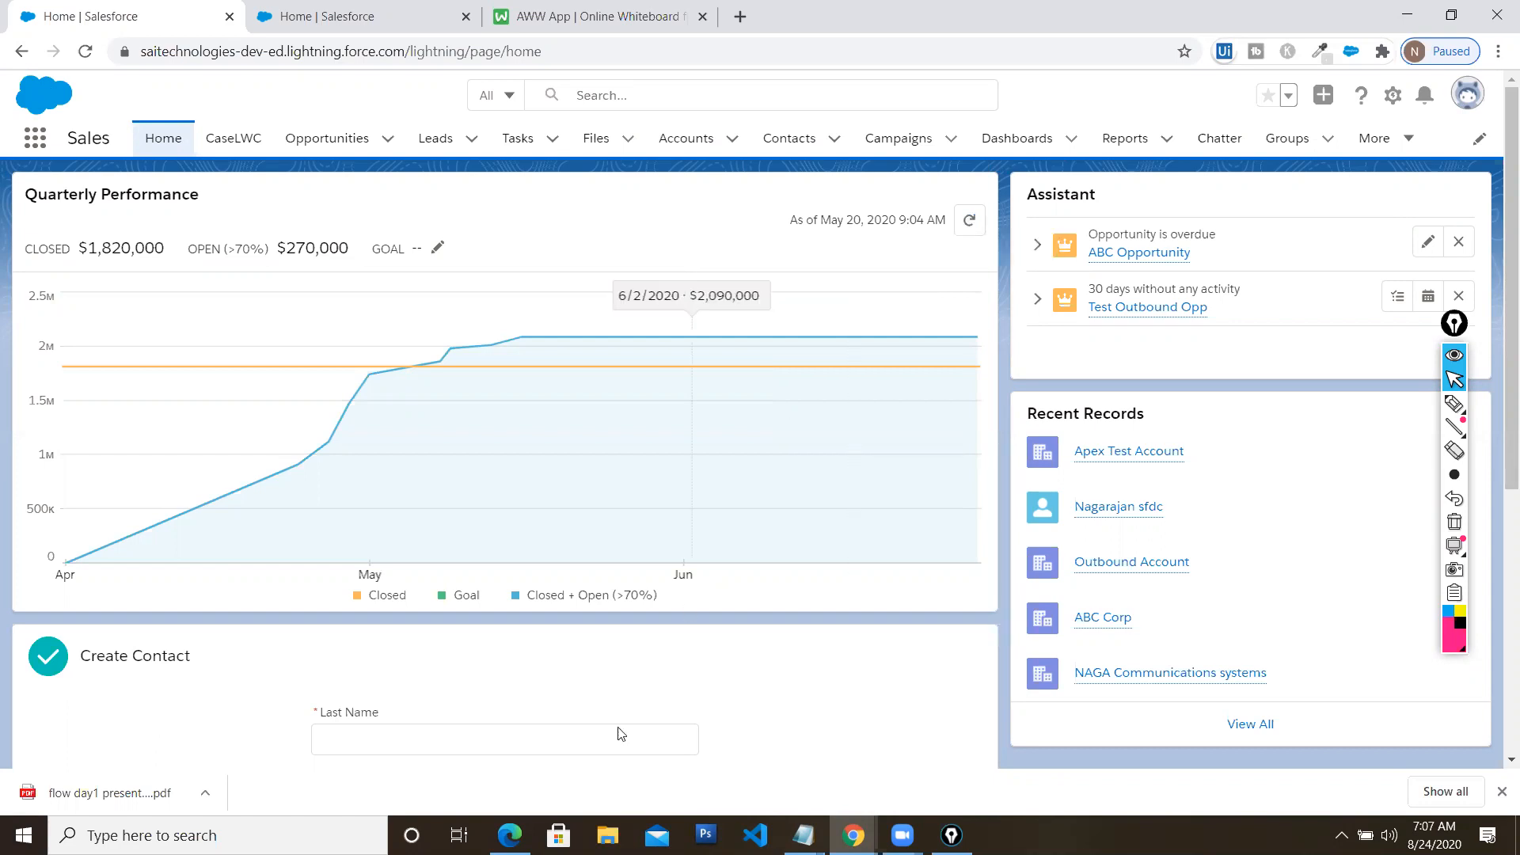
{"action": "left_click", "coordinate": [510, 836]}
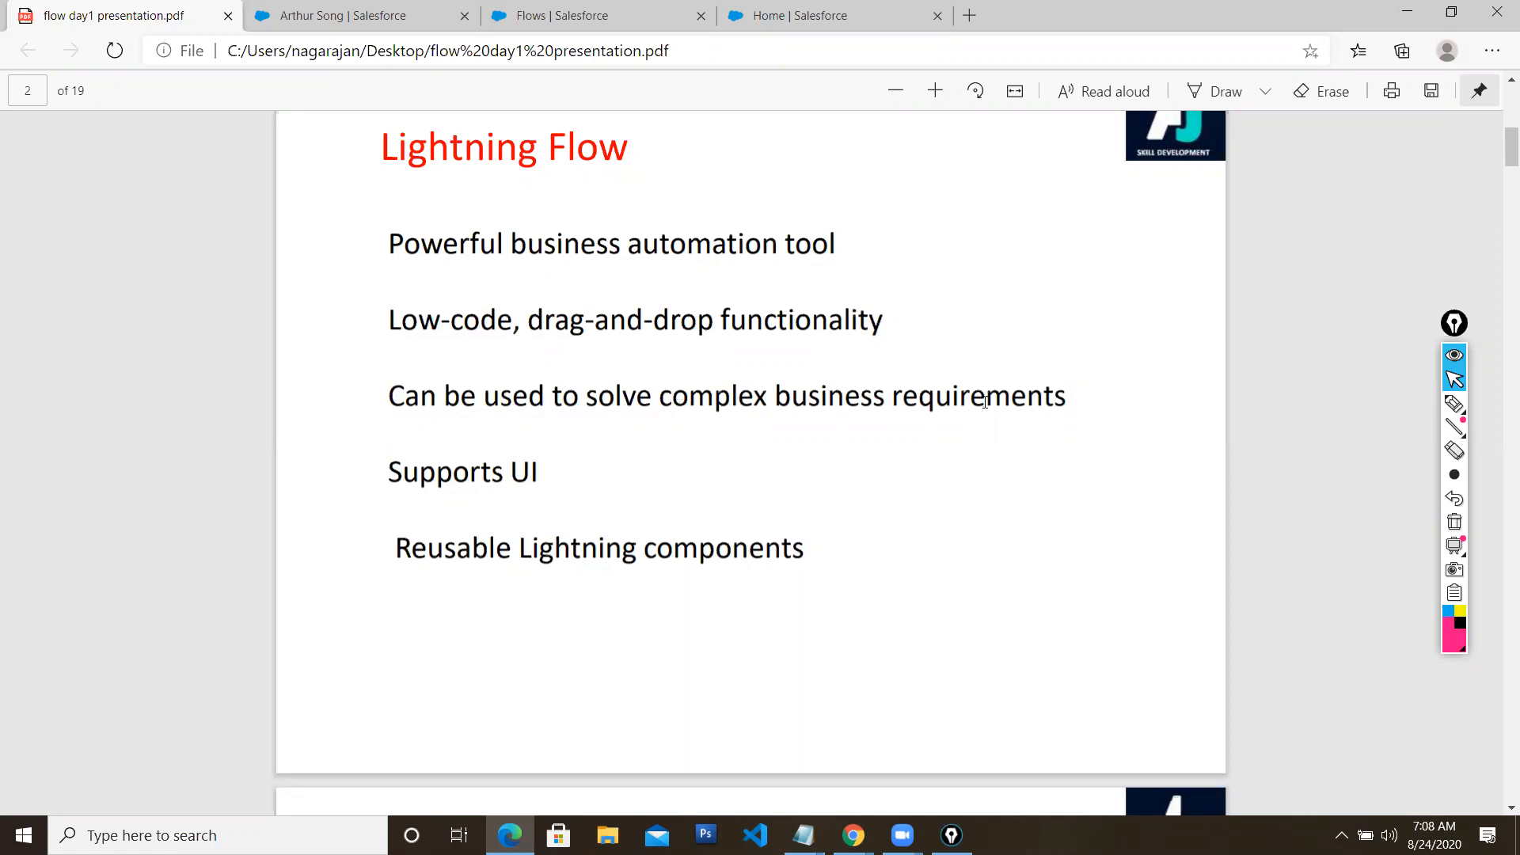
From the contact record's actions menu, log in to the Spotlight Style community as that contact
{"action": "left_click", "coordinate": [349, 16]}
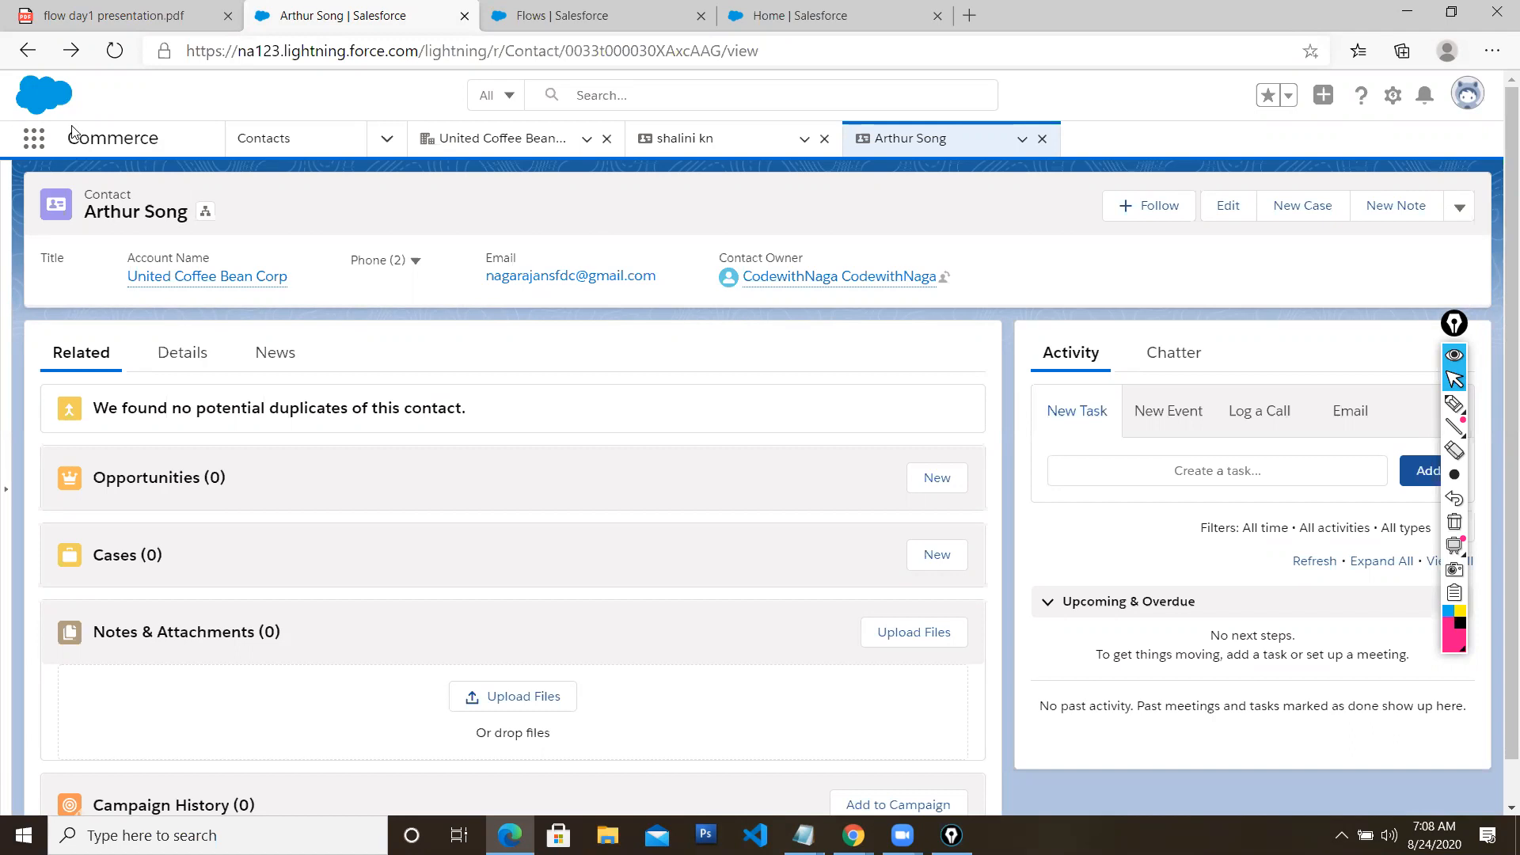
{"action": "left_click", "coordinate": [1461, 209]}
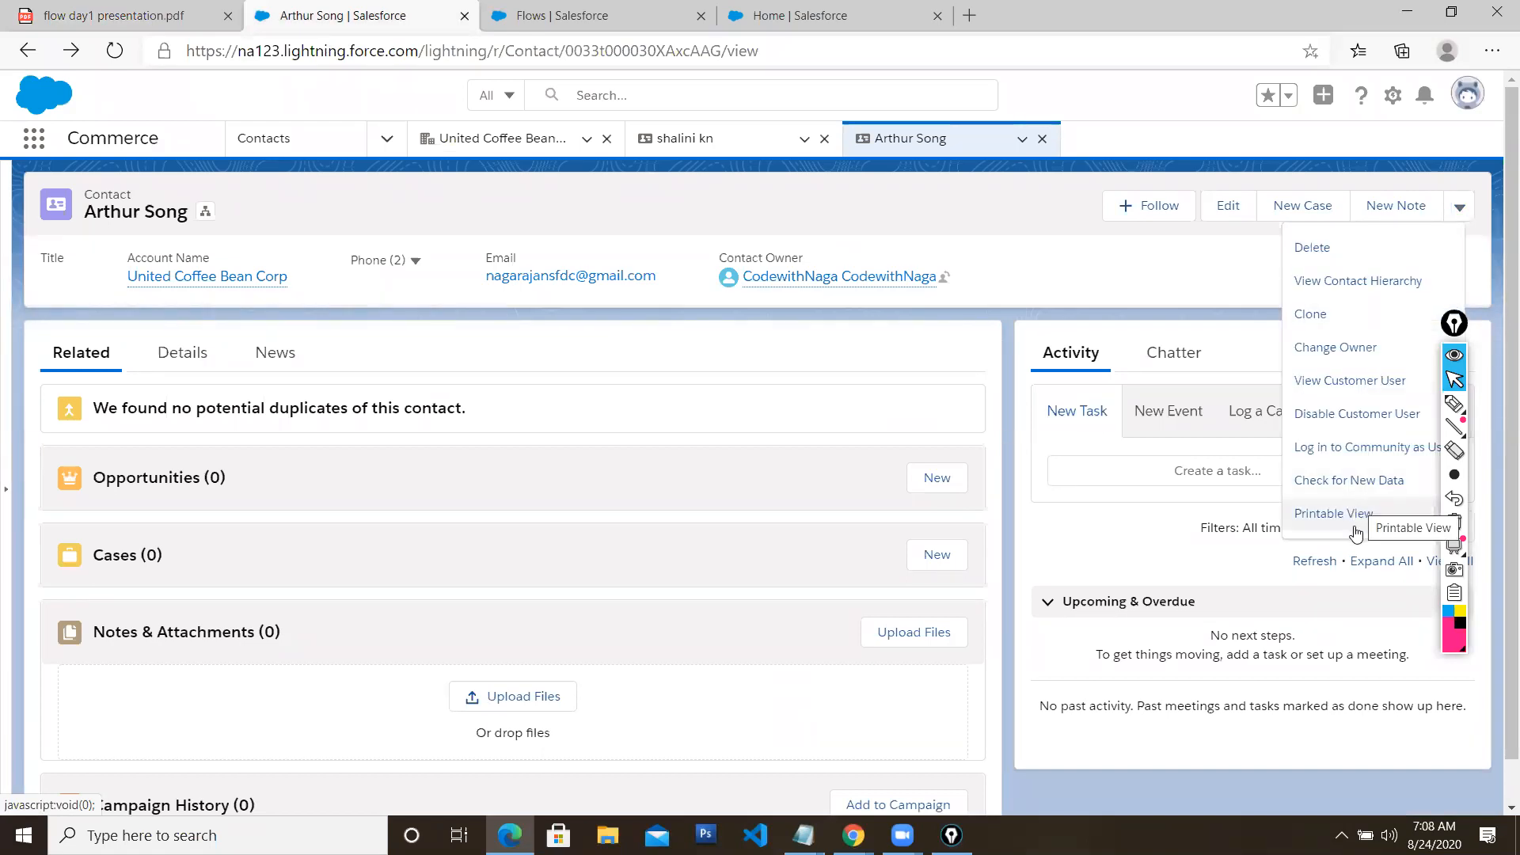
{"action": "left_click", "coordinate": [1346, 456]}
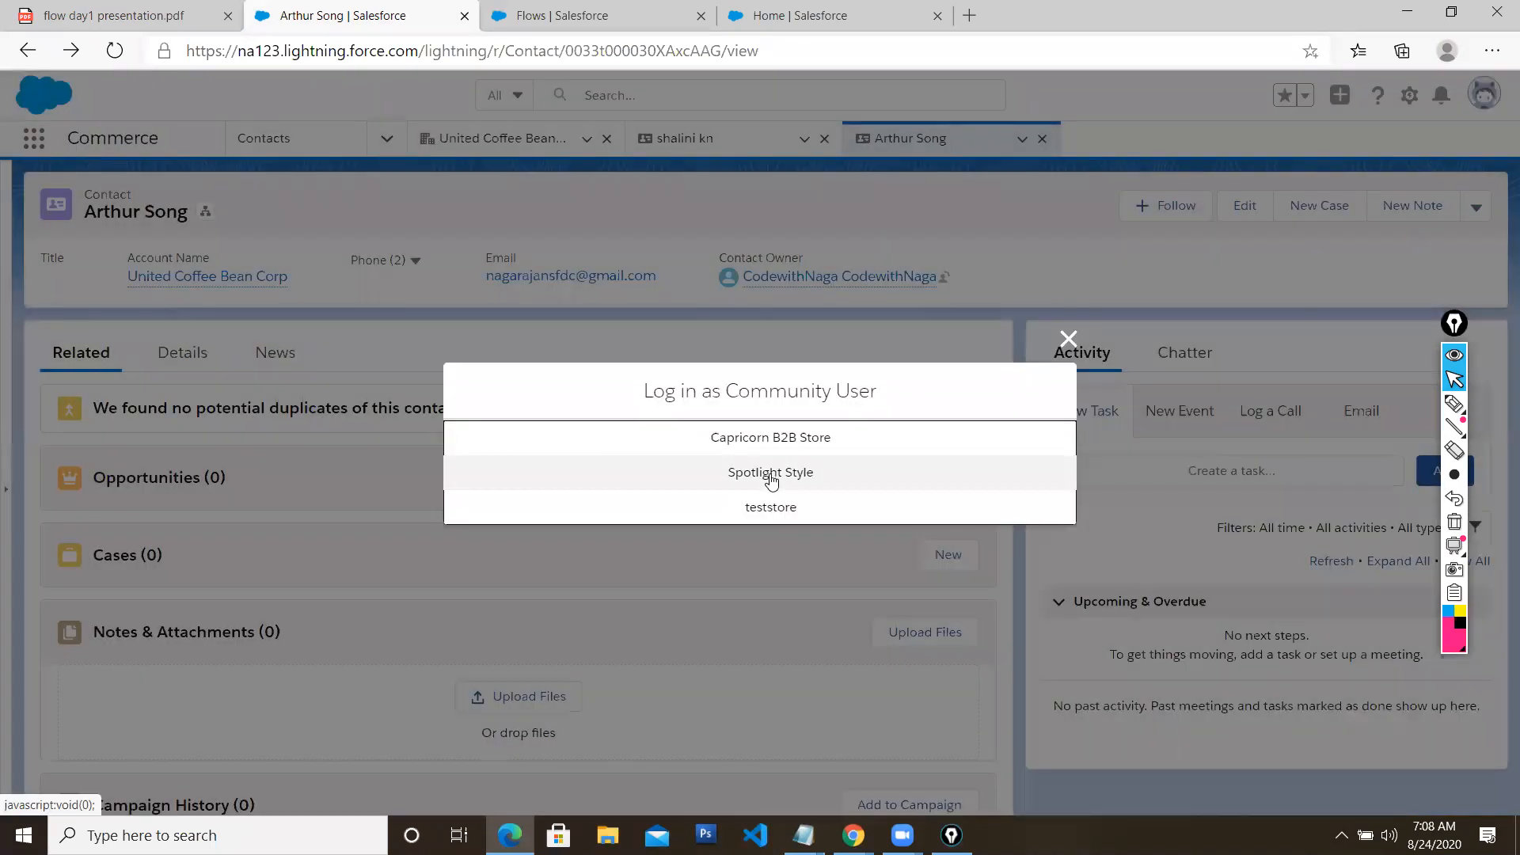
{"action": "left_click", "coordinate": [771, 475]}
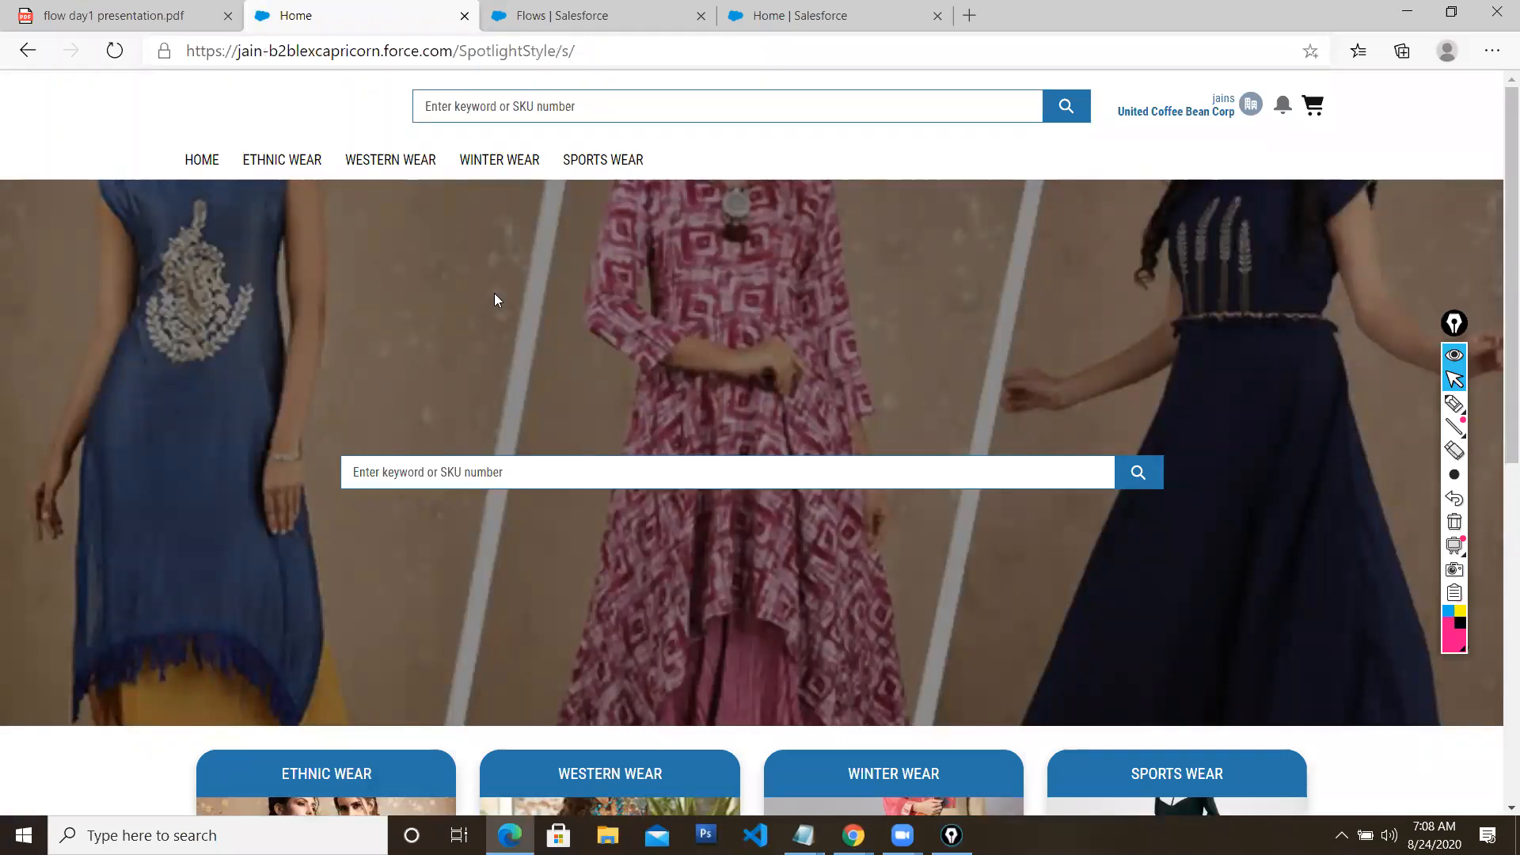
Add the first Ethnic Wear kurta ($3,423.00) to the cart and proceed to checkout
{"action": "left_click", "coordinate": [296, 167]}
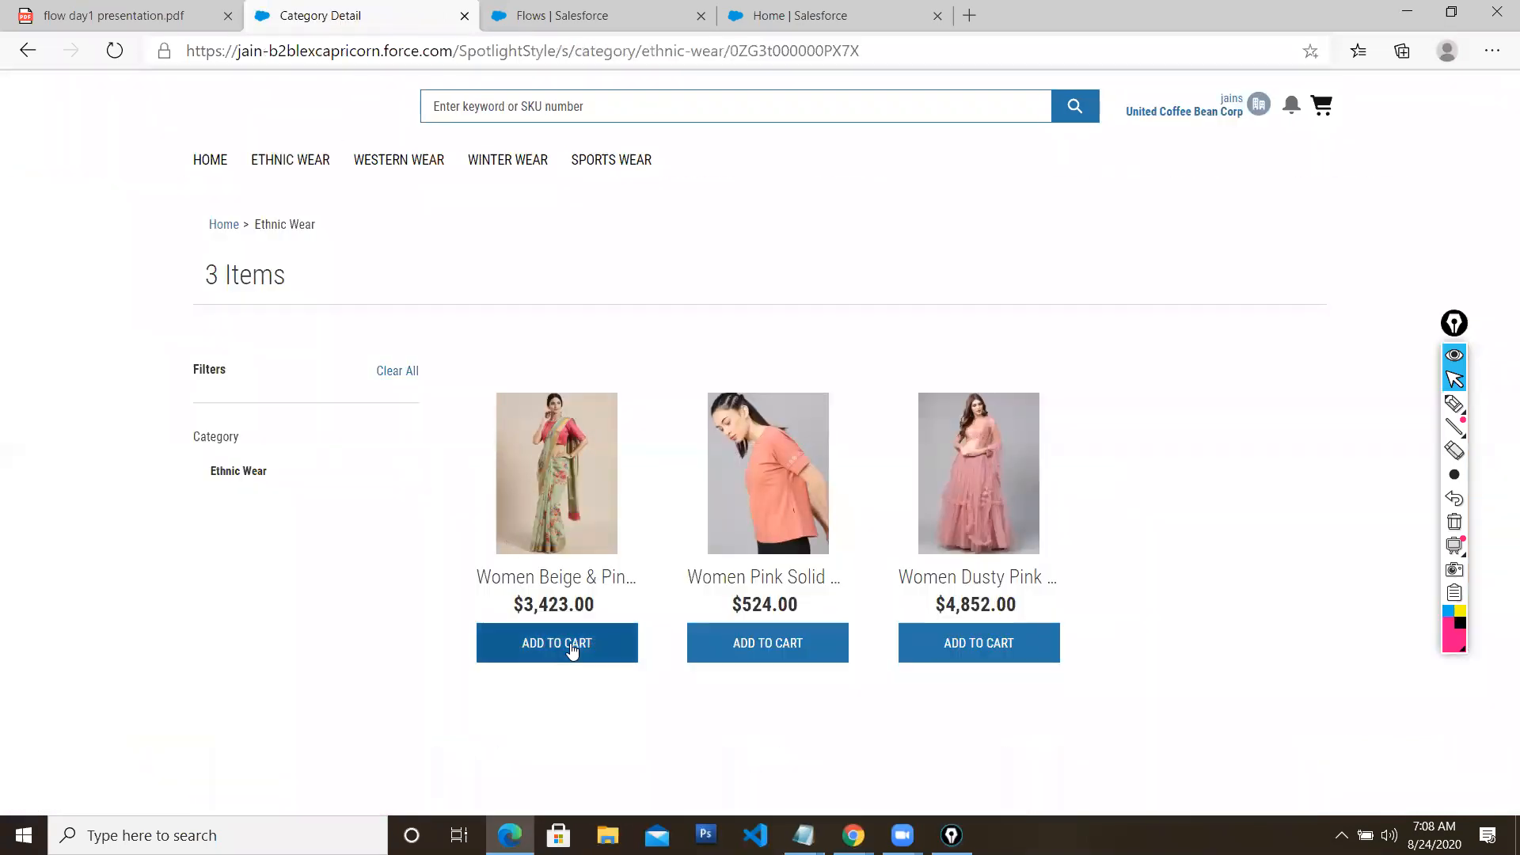
{"action": "left_click", "coordinate": [573, 648]}
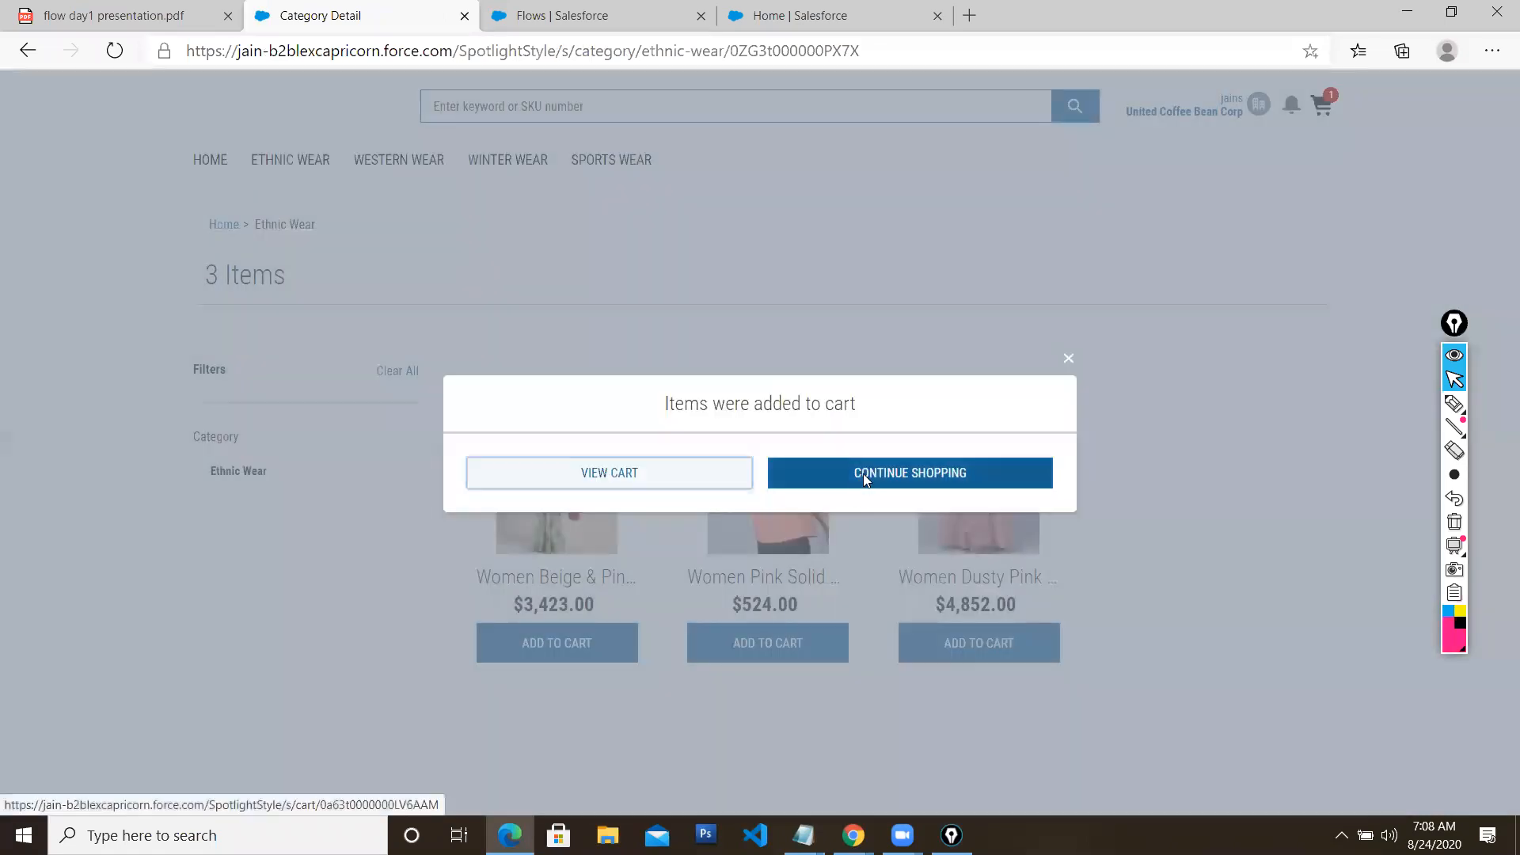
{"action": "left_click", "coordinate": [865, 477]}
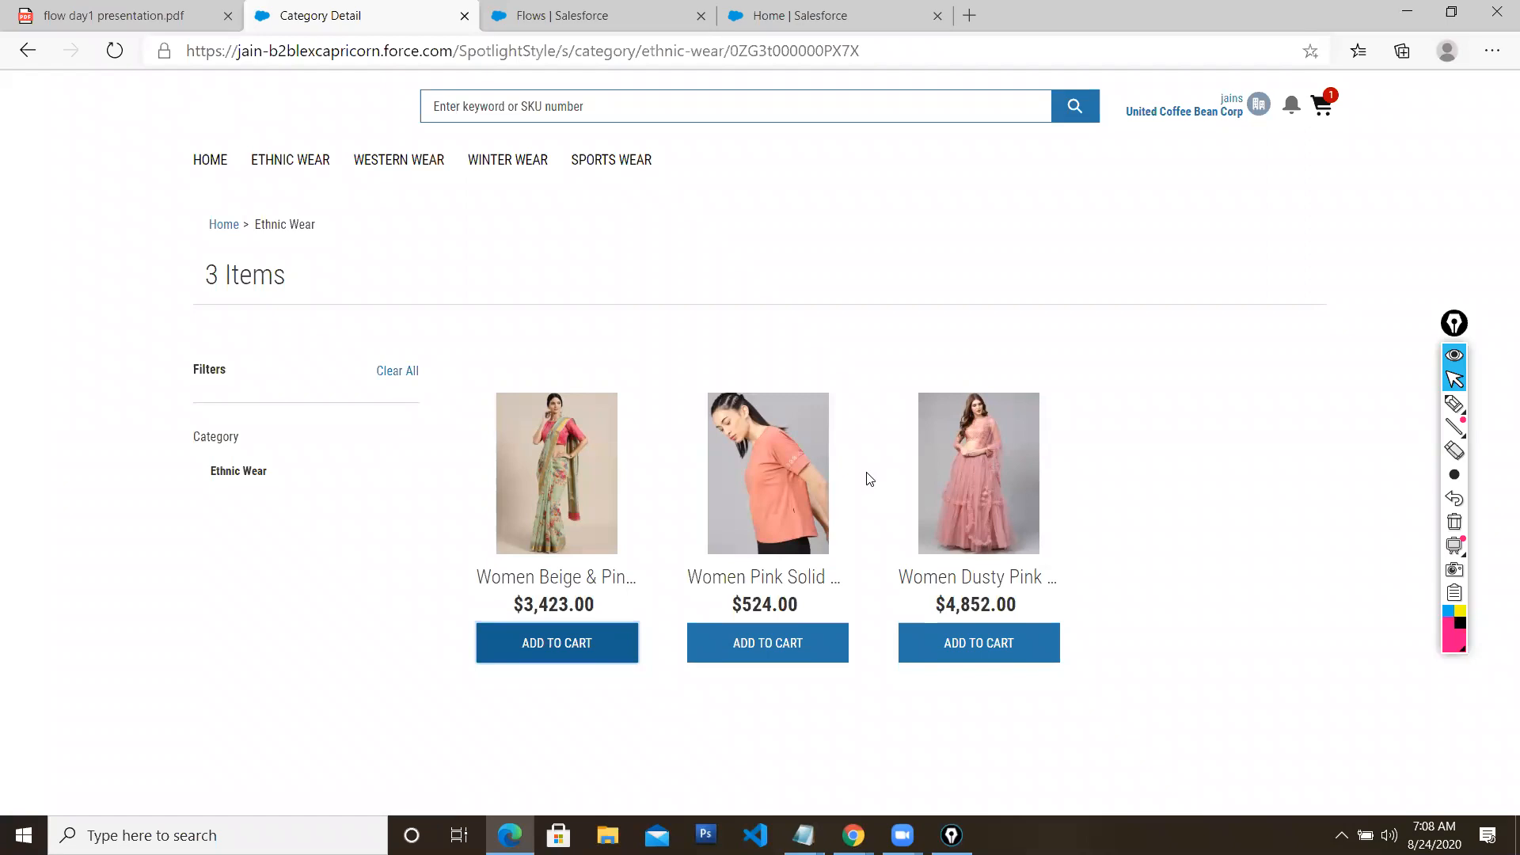
{"action": "left_click", "coordinate": [1318, 103]}
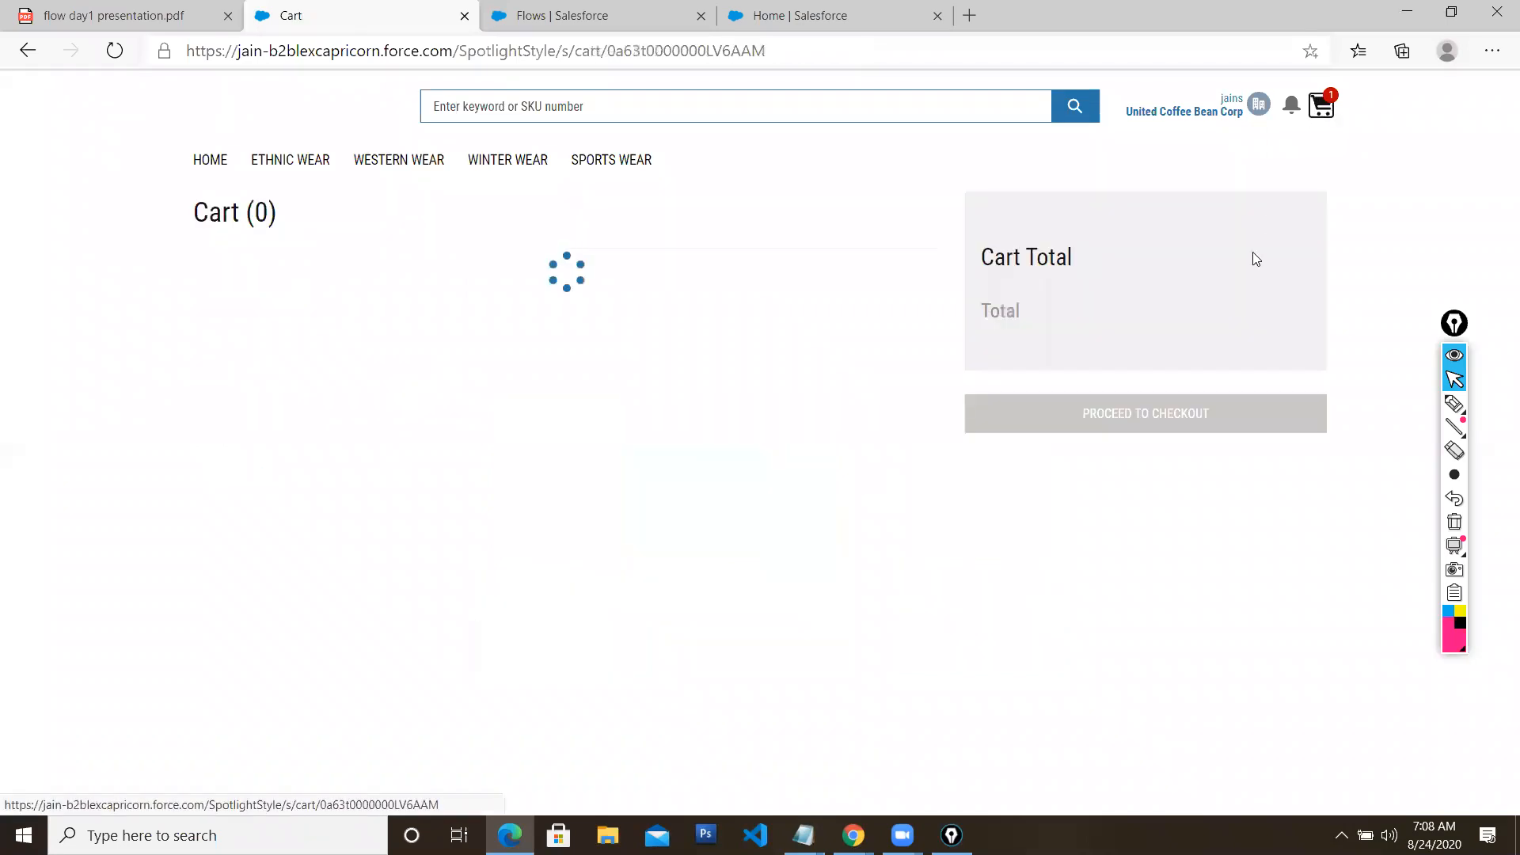
{"action": "left_click", "coordinate": [1128, 438]}
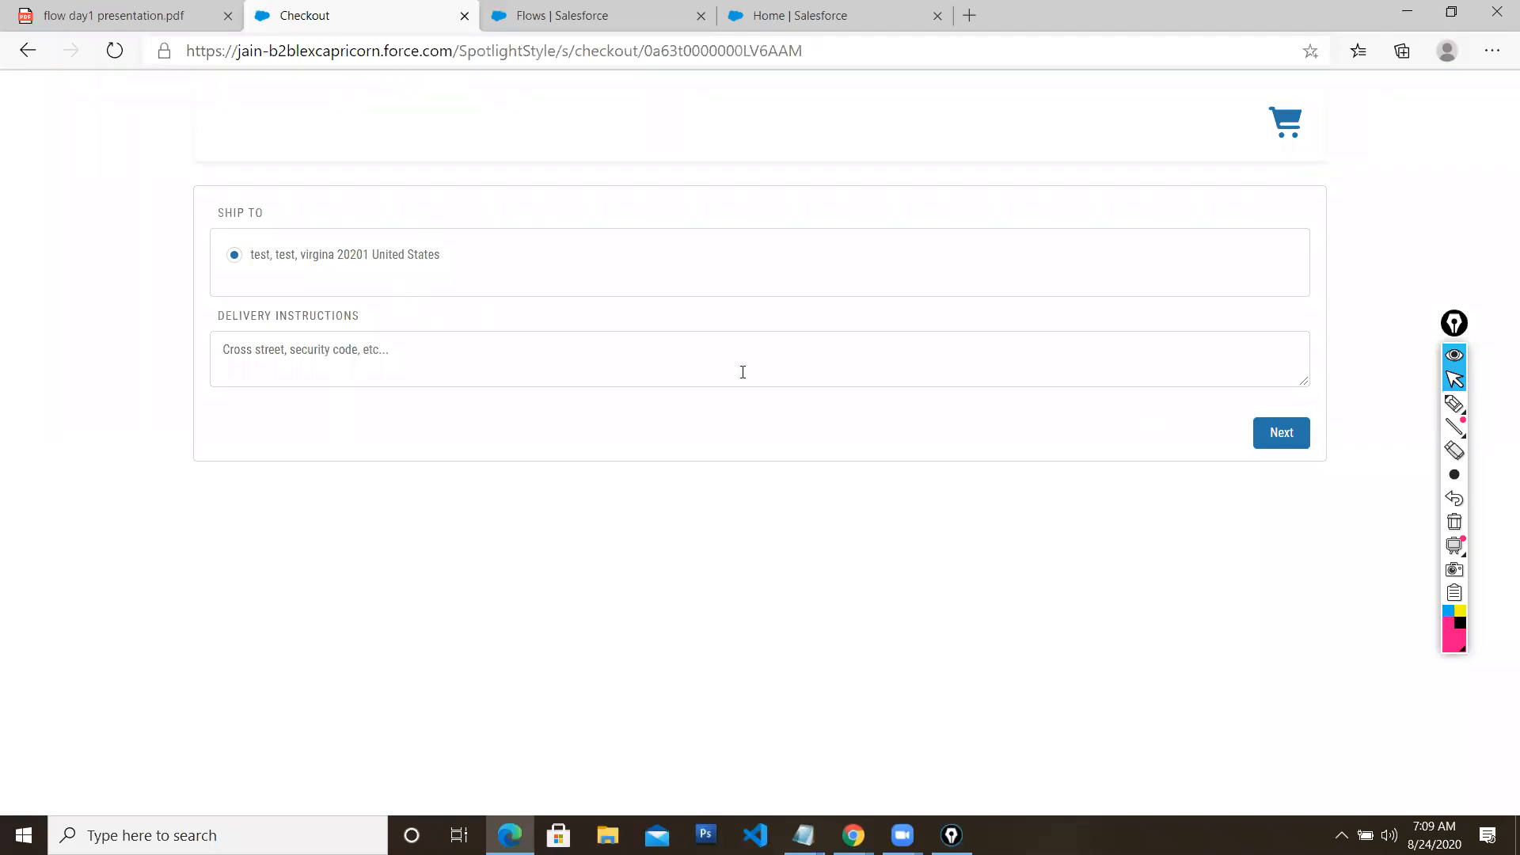
Confirm the ship-to address and checkout summary to reach Purchase Order payment ($3,708.83 total)
{"action": "left_click", "coordinate": [1278, 434]}
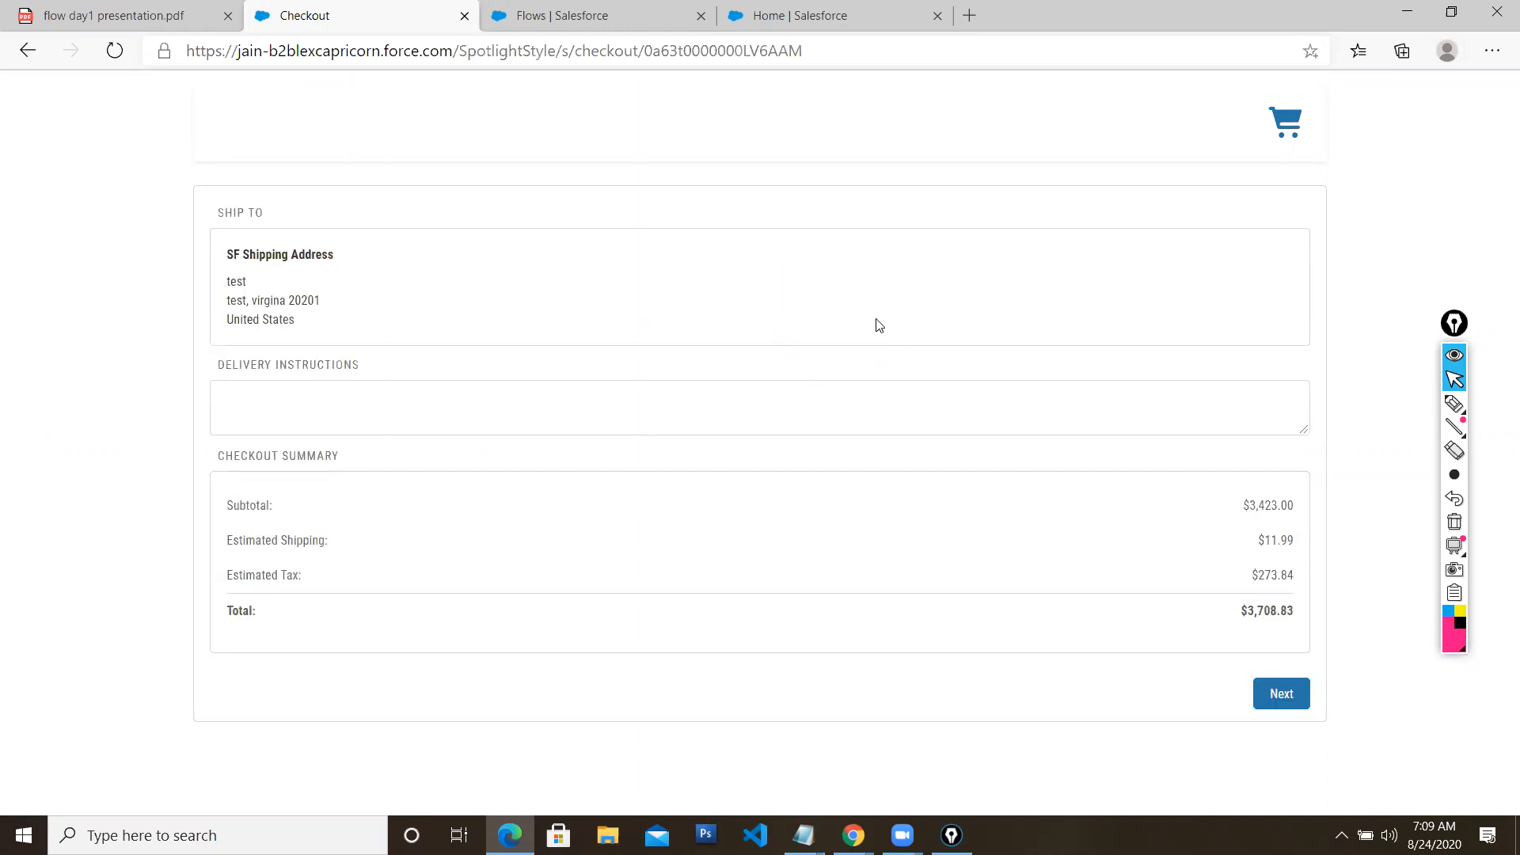
{"action": "left_click", "coordinate": [1282, 695]}
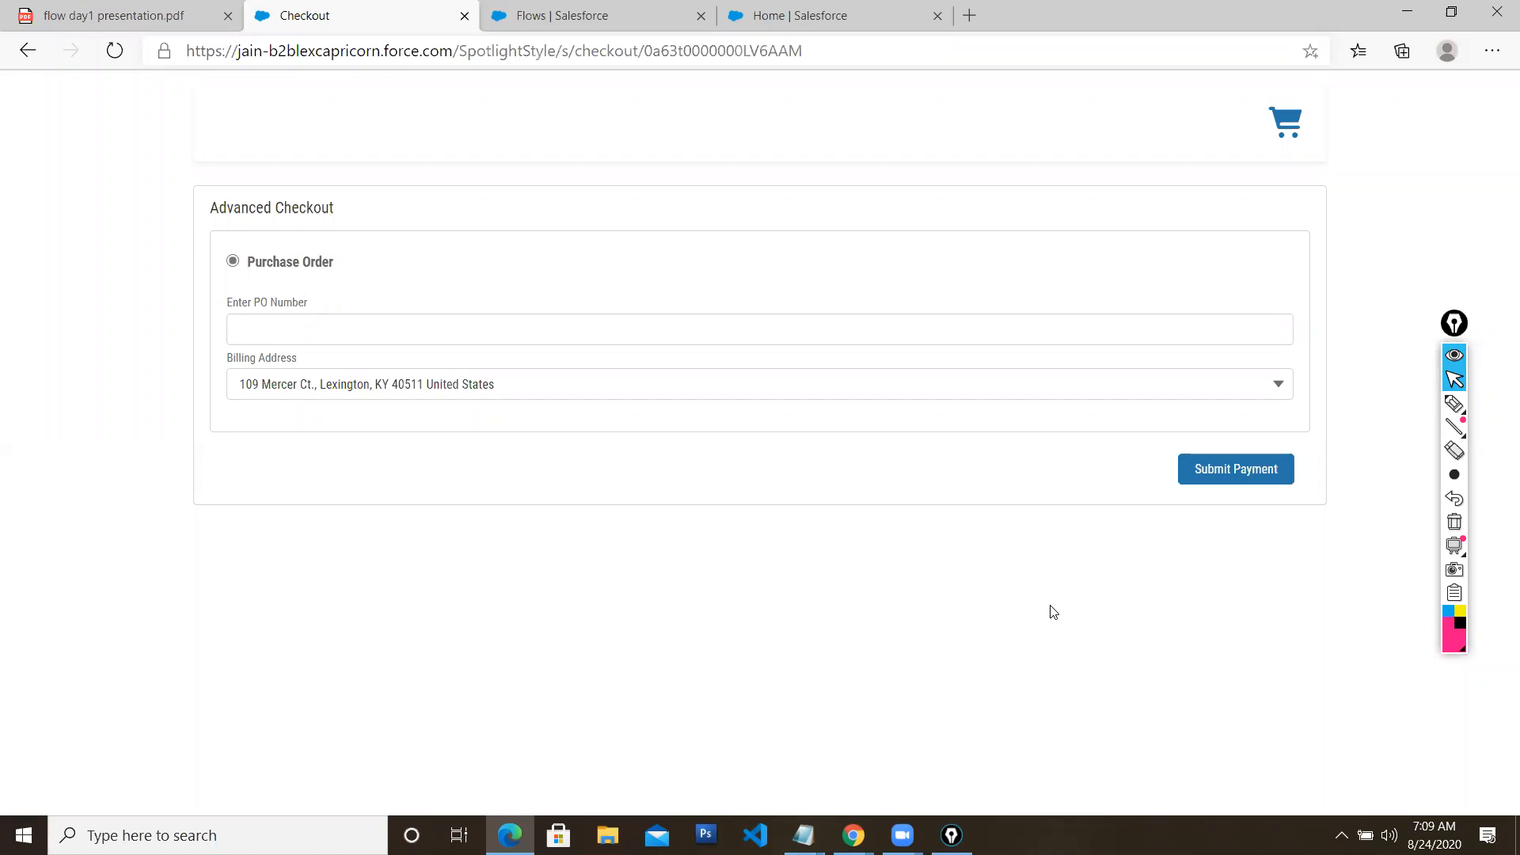
{"action": "left_click", "coordinate": [614, 17]}
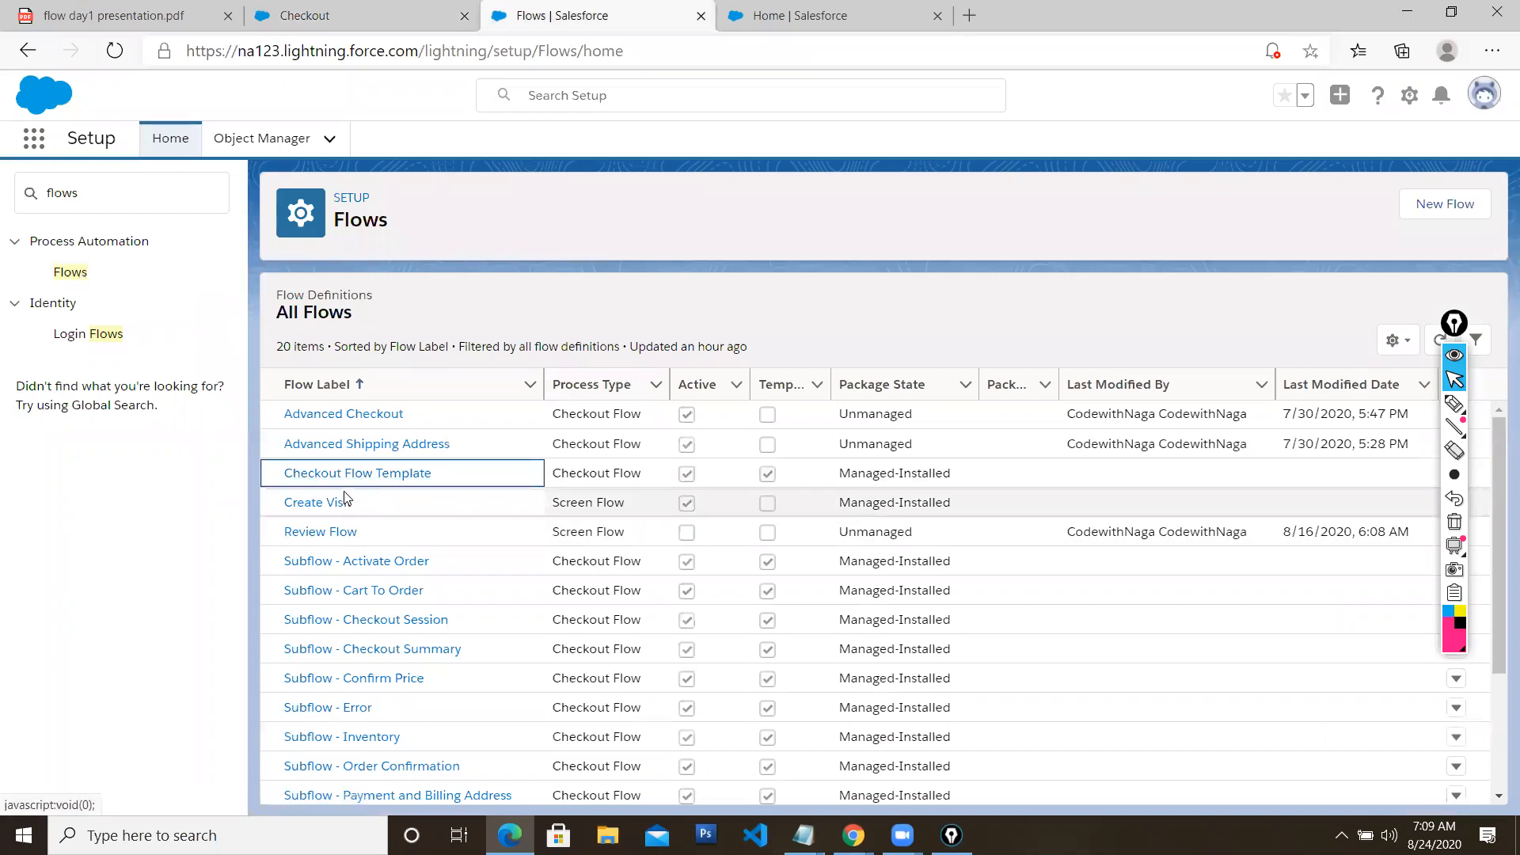
Open the Checkout Flow Template in Flow Builder and zoom out to survey its lower subflows
{"action": "left_click", "coordinate": [403, 473]}
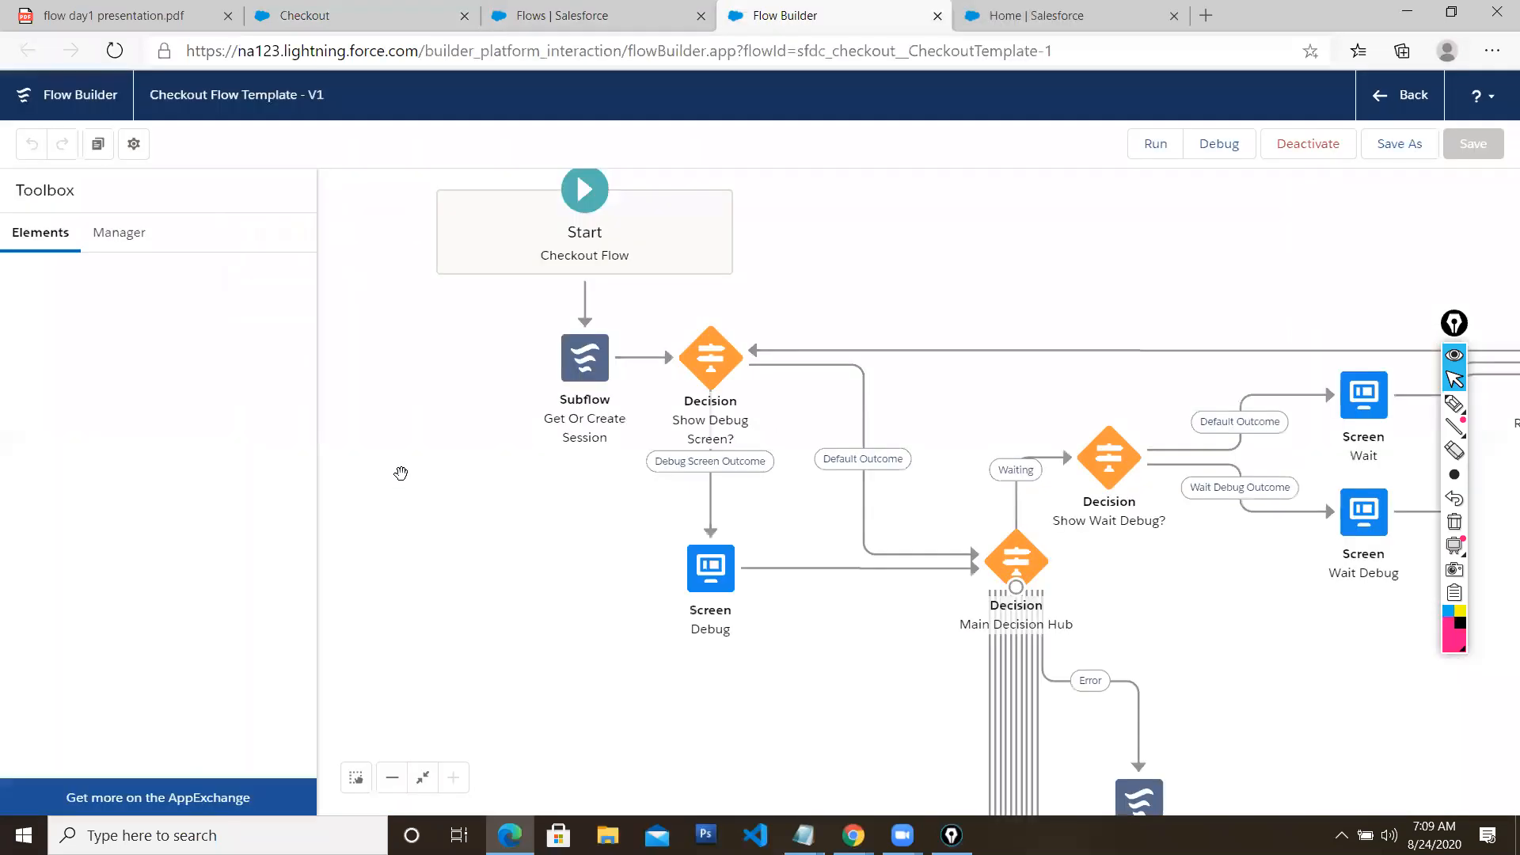
{"action": "left_click", "coordinate": [393, 780]}
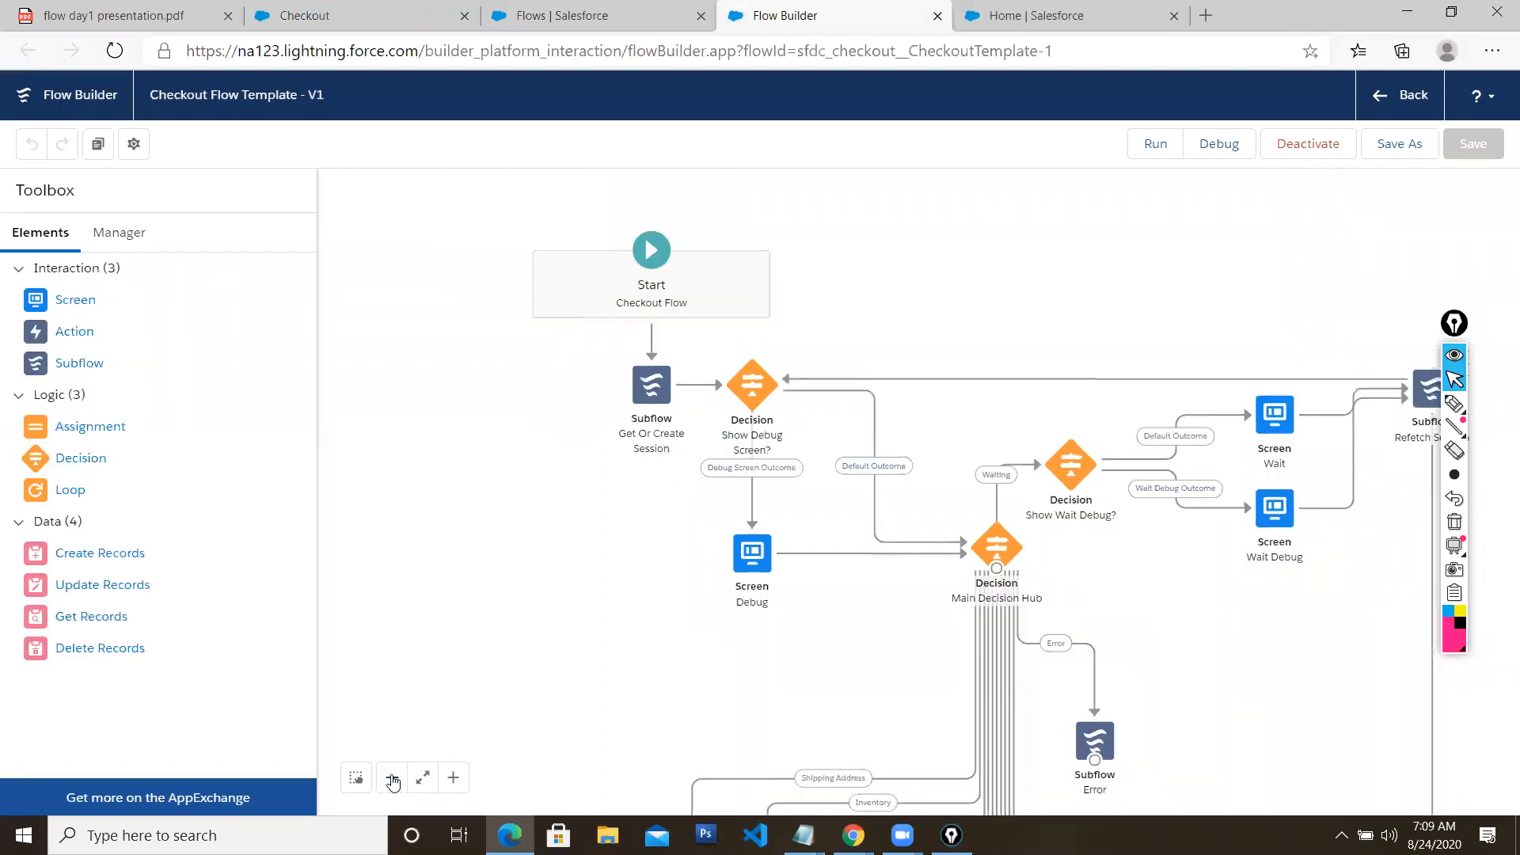
{"action": "left_click_drag", "start_coordinate": [841, 711], "coordinate": [704, 667]}
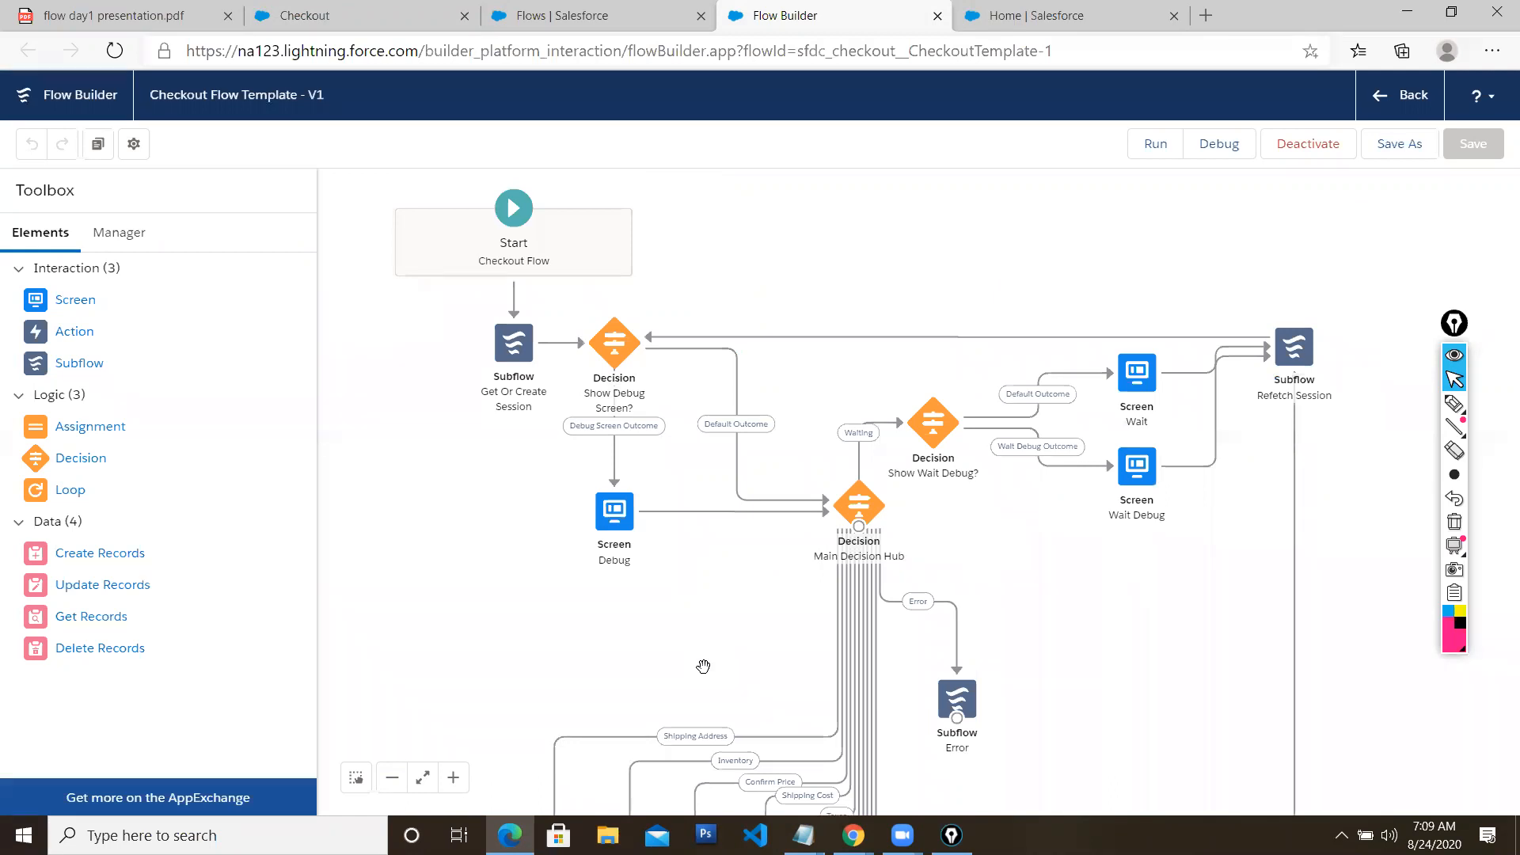
{"action": "left_click_drag", "start_coordinate": [699, 630], "coordinate": [719, 563]}
{"action": "scroll", "coordinate": [657, 379], "scroll_direction": "down", "scroll_amount": 3}
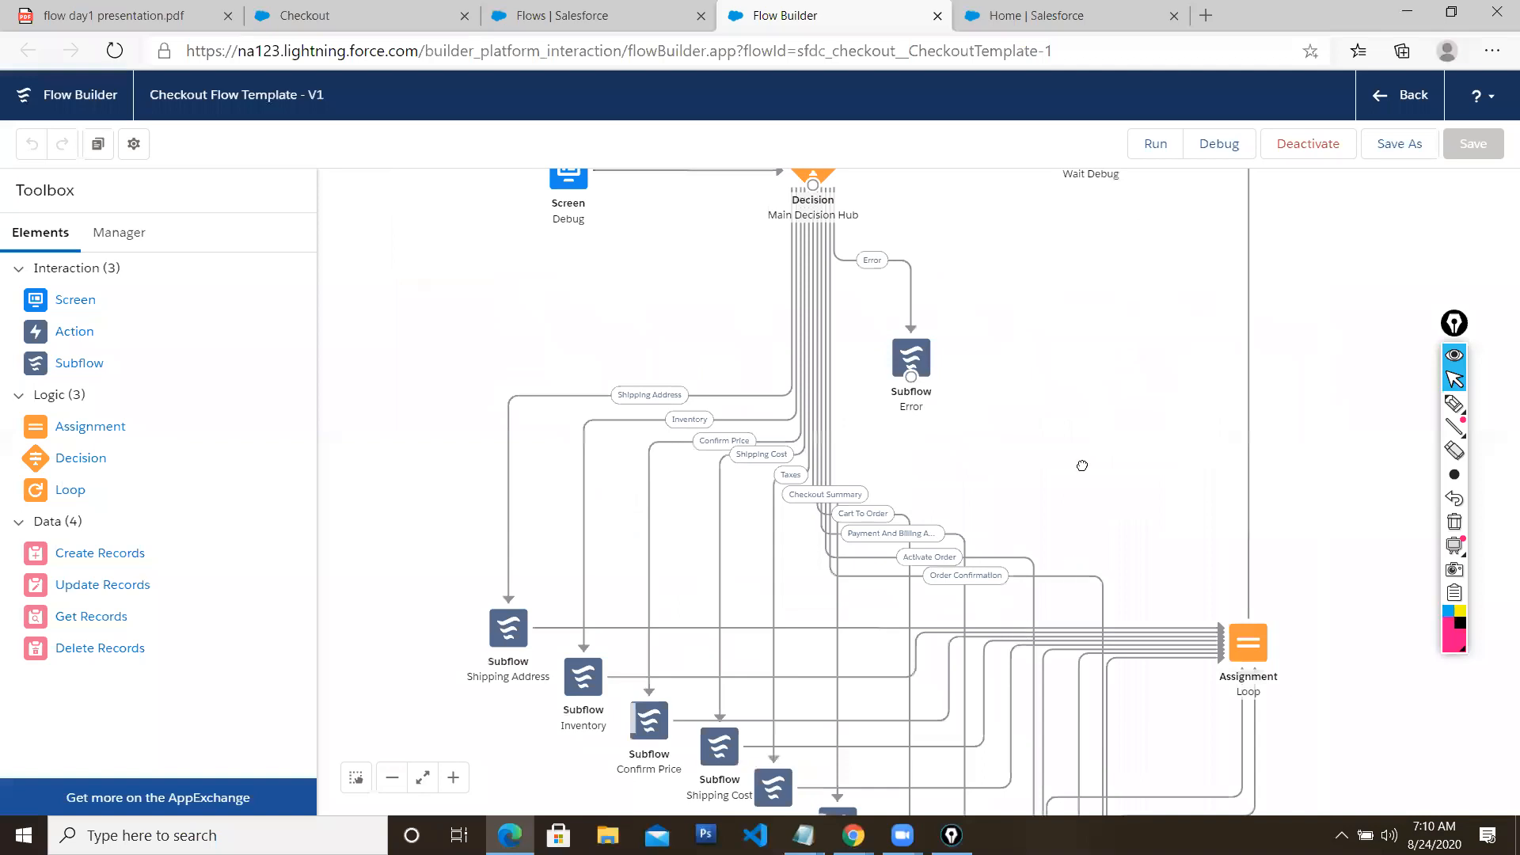
{"action": "scroll", "coordinate": [1065, 363], "scroll_direction": "down", "scroll_amount": 3}
{"action": "left_click_drag", "start_coordinate": [1250, 657], "coordinate": [1210, 598]}
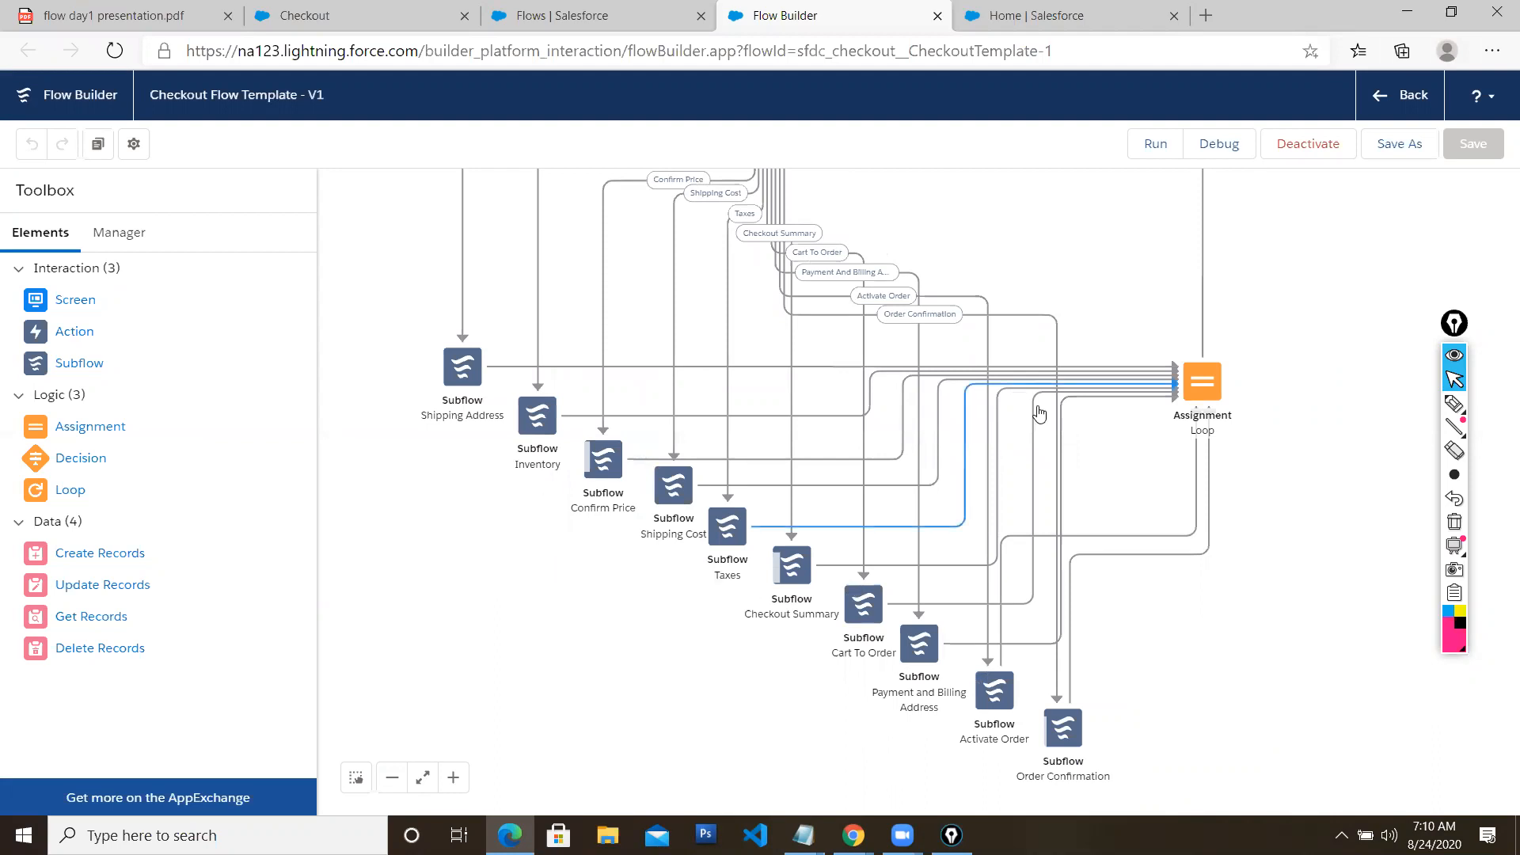
Recentre the canvas around the flow's start, then return to the Lightning Flow slide
{"action": "scroll", "coordinate": [1323, 475], "scroll_direction": "up", "scroll_amount": 5}
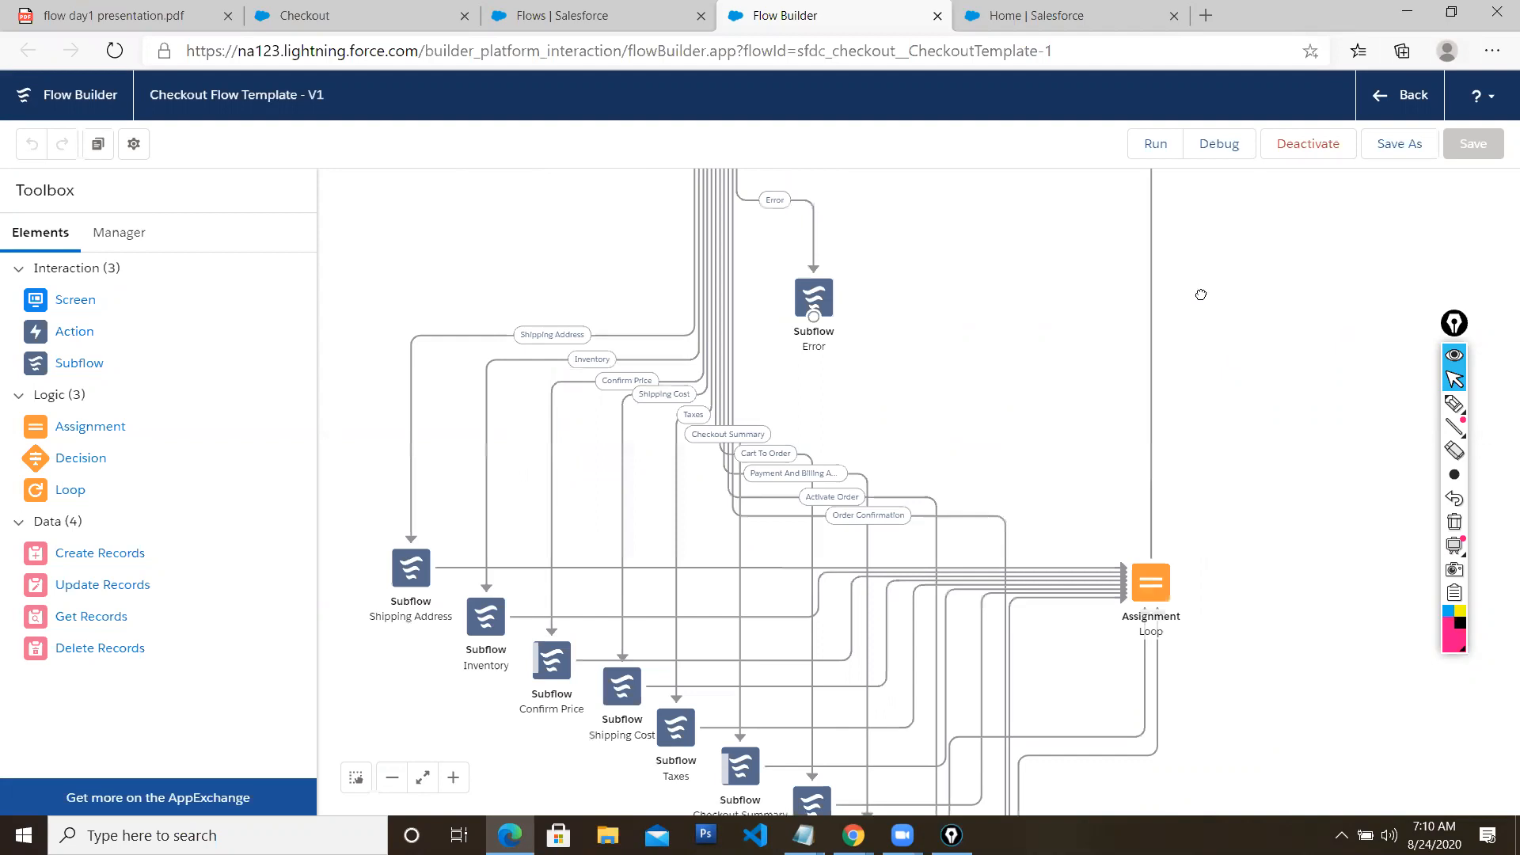
{"action": "scroll", "coordinate": [1178, 429], "scroll_direction": "up", "scroll_amount": 2}
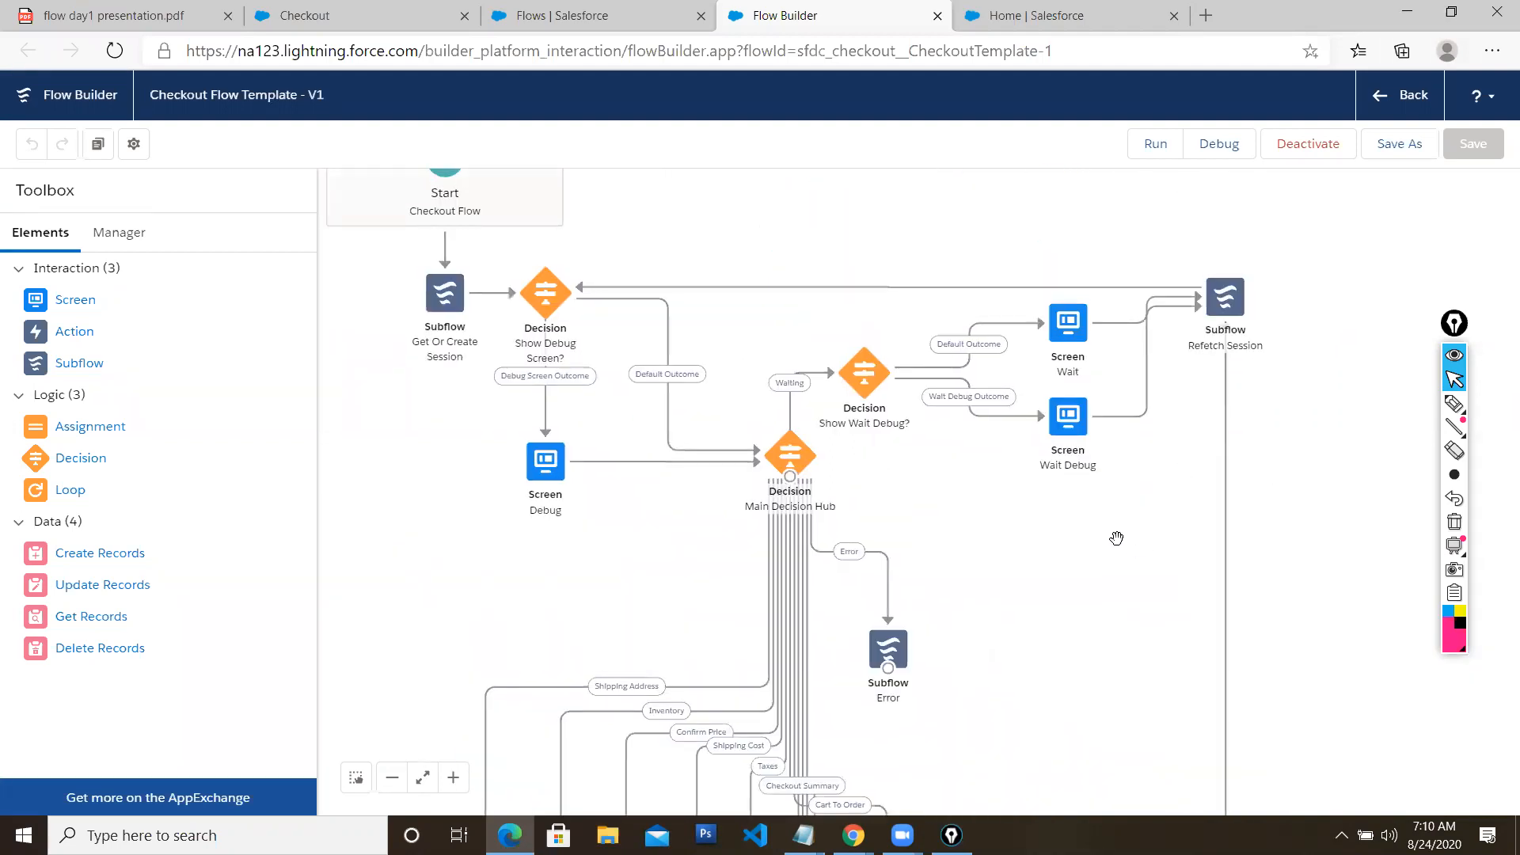
{"action": "left_click_drag", "start_coordinate": [1114, 533], "coordinate": [1192, 492]}
{"action": "scroll", "coordinate": [1192, 492], "scroll_direction": "up", "scroll_amount": 2}
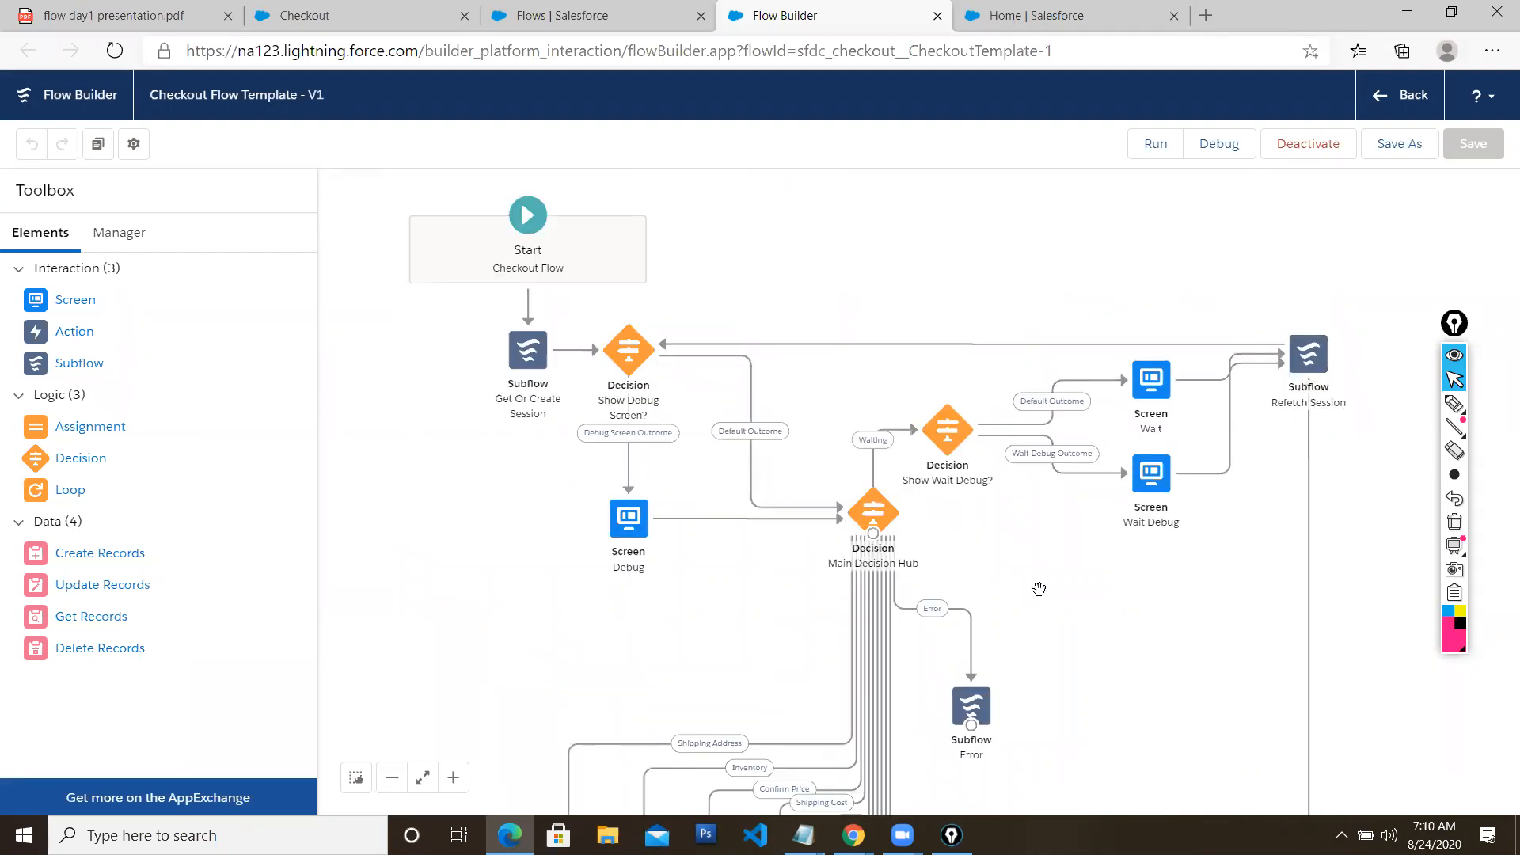
{"action": "scroll", "coordinate": [1044, 607], "scroll_direction": "down", "scroll_amount": 5}
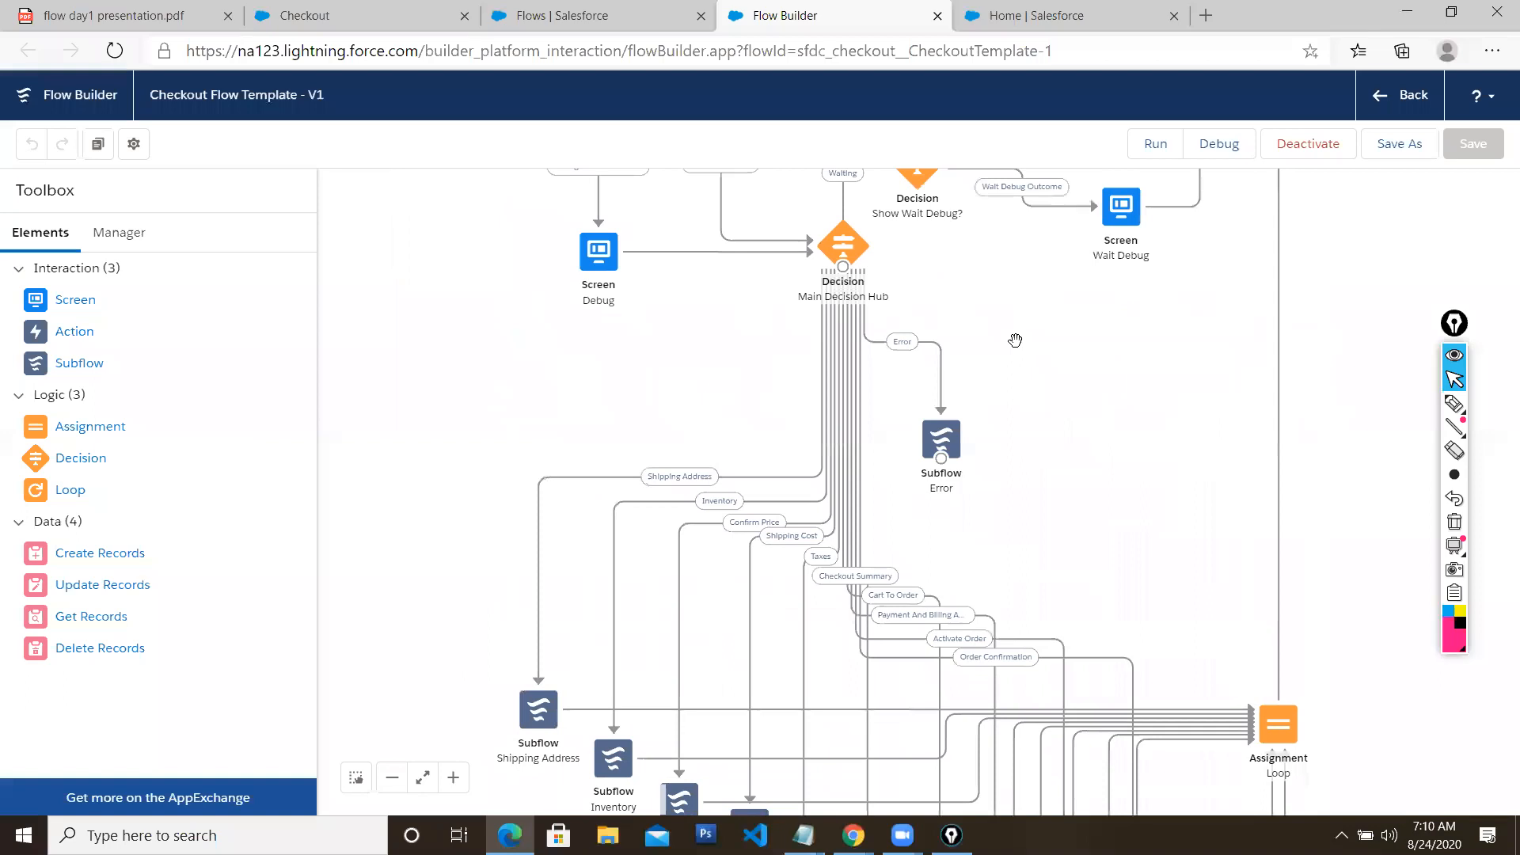
{"action": "left_click", "coordinate": [147, 18]}
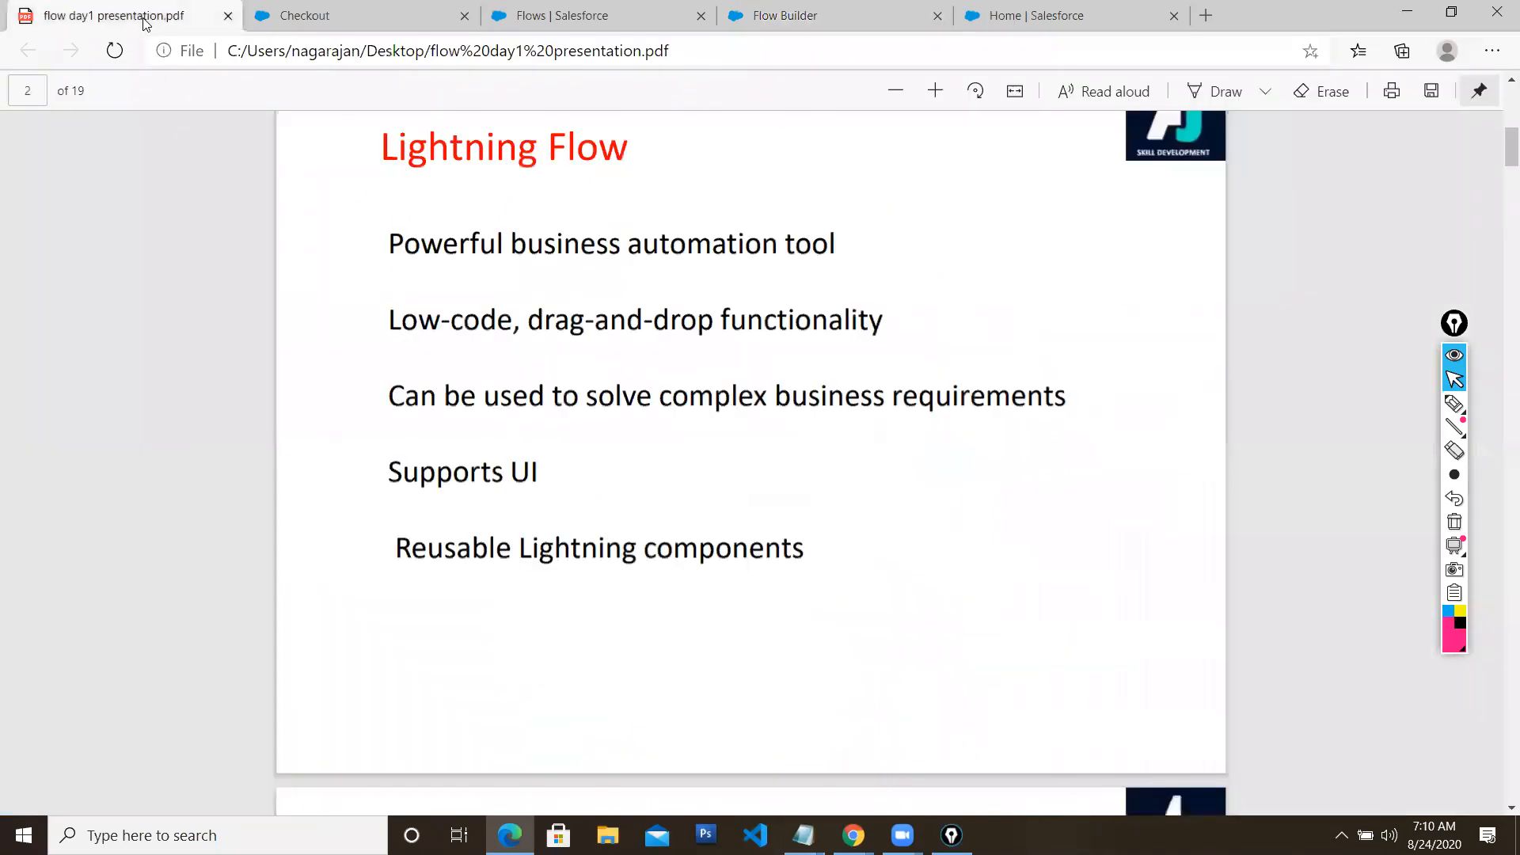
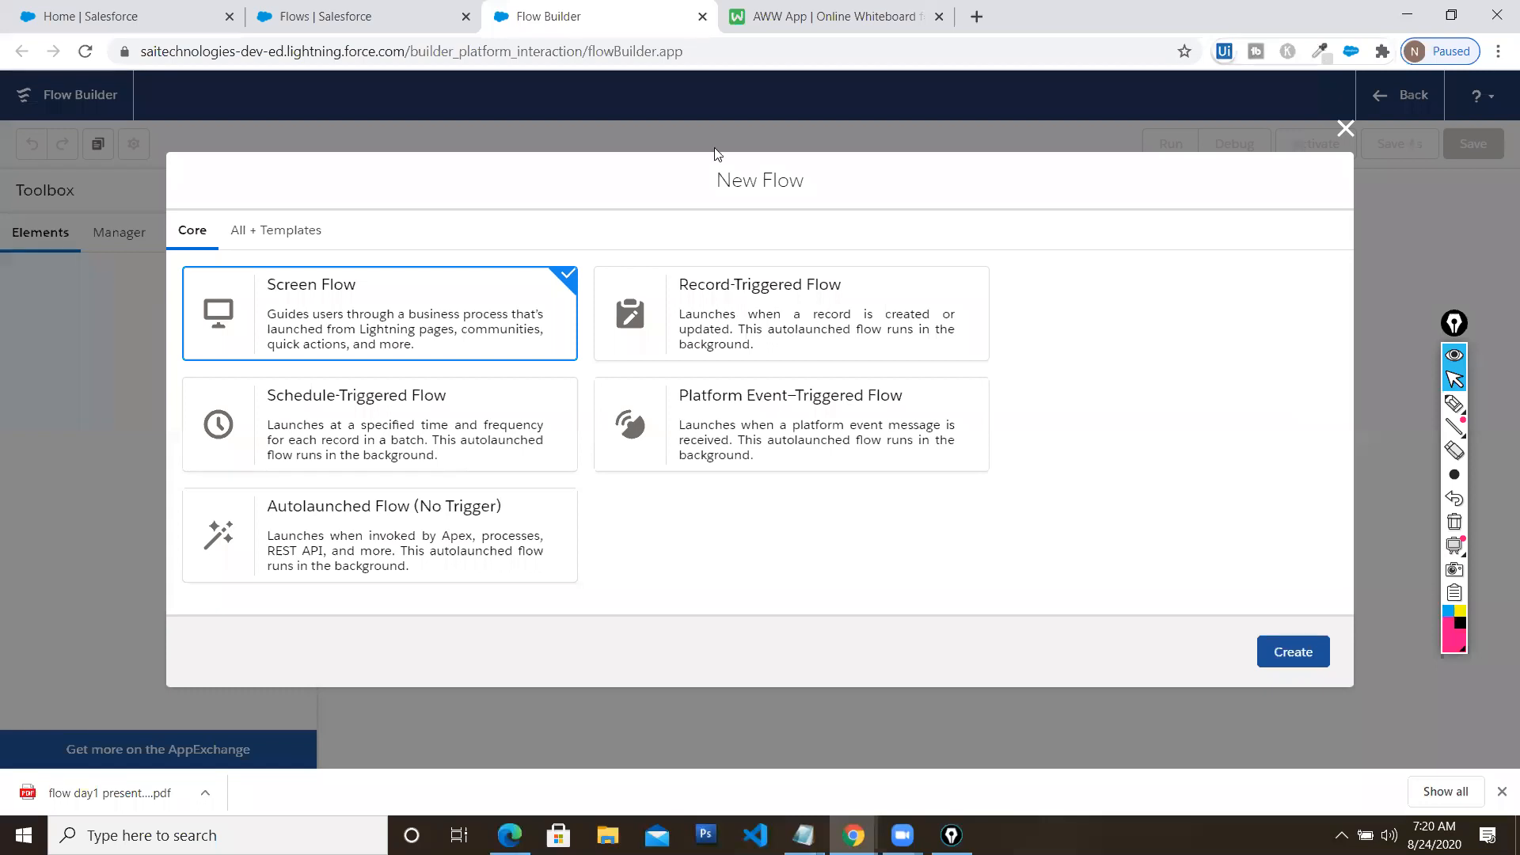
Browse the All + Templates, Autolaunched and Contact Request categories, then create a Screen Flow from Core
{"action": "left_click", "coordinate": [270, 232]}
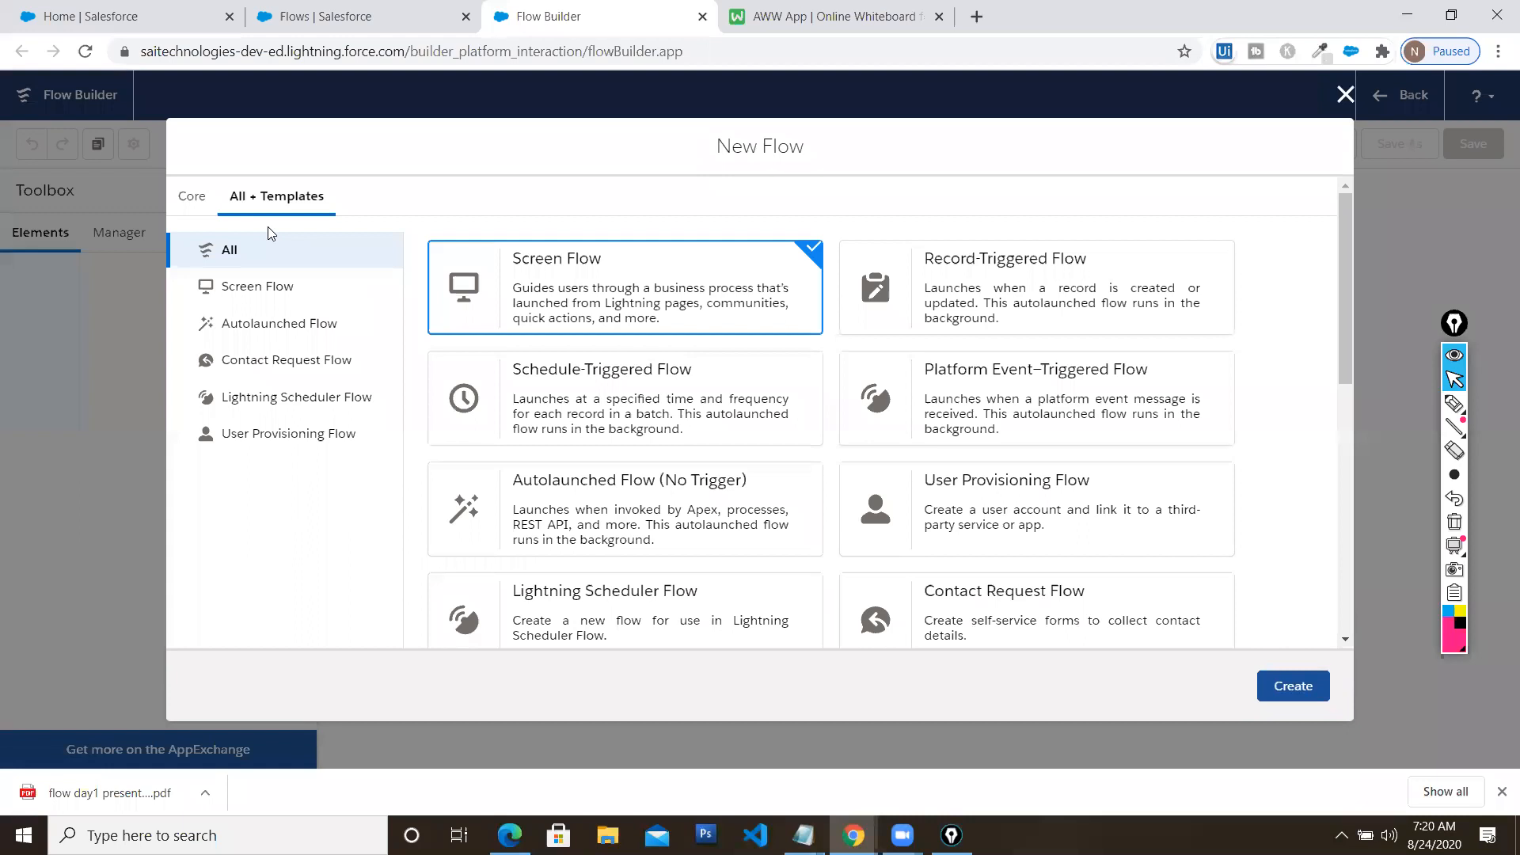
{"action": "left_click", "coordinate": [287, 326]}
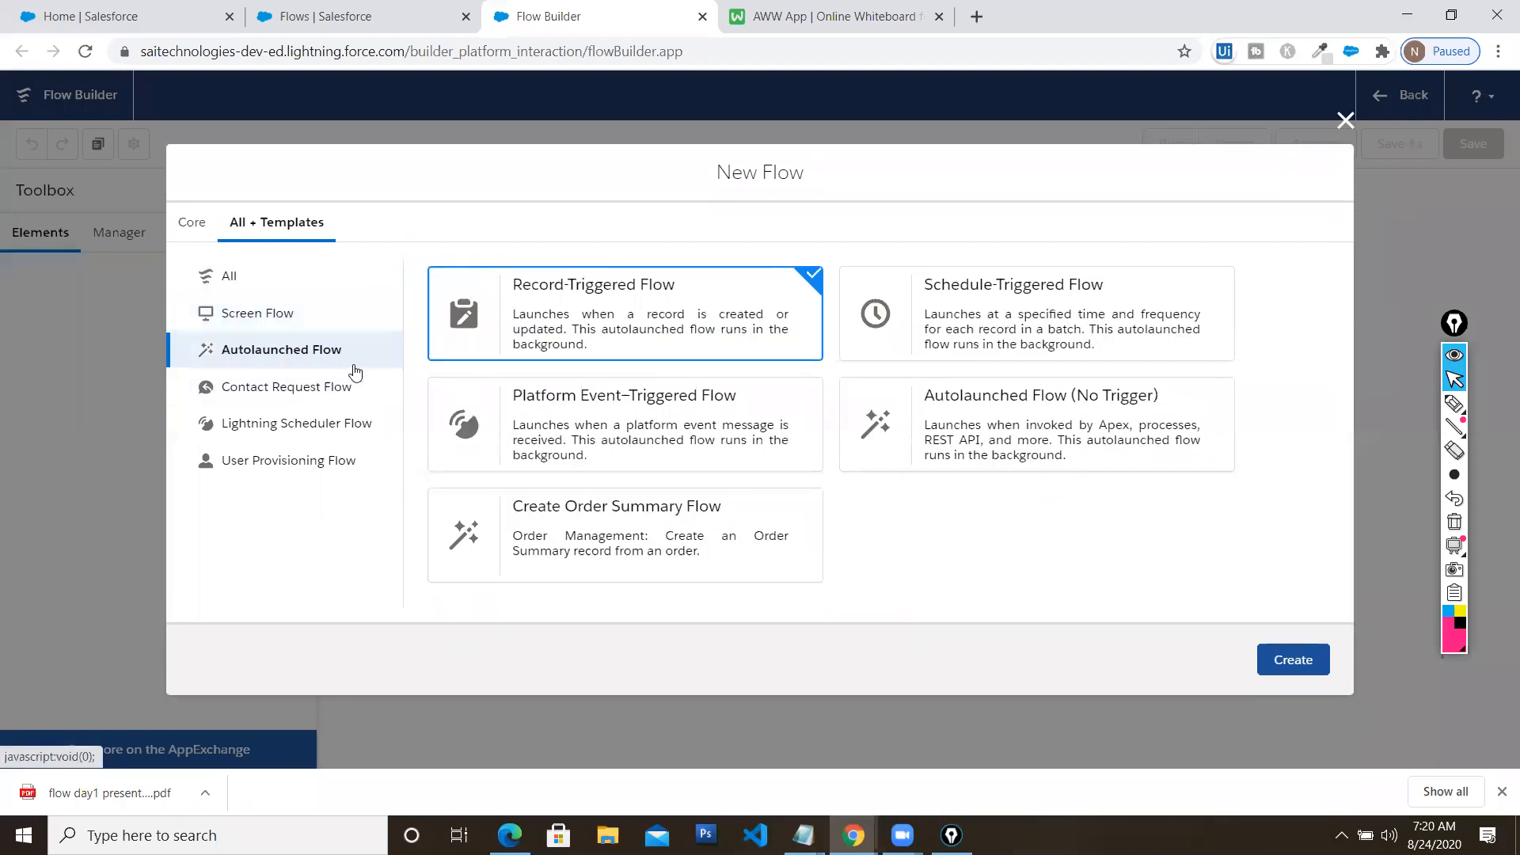
{"action": "left_click", "coordinate": [300, 390]}
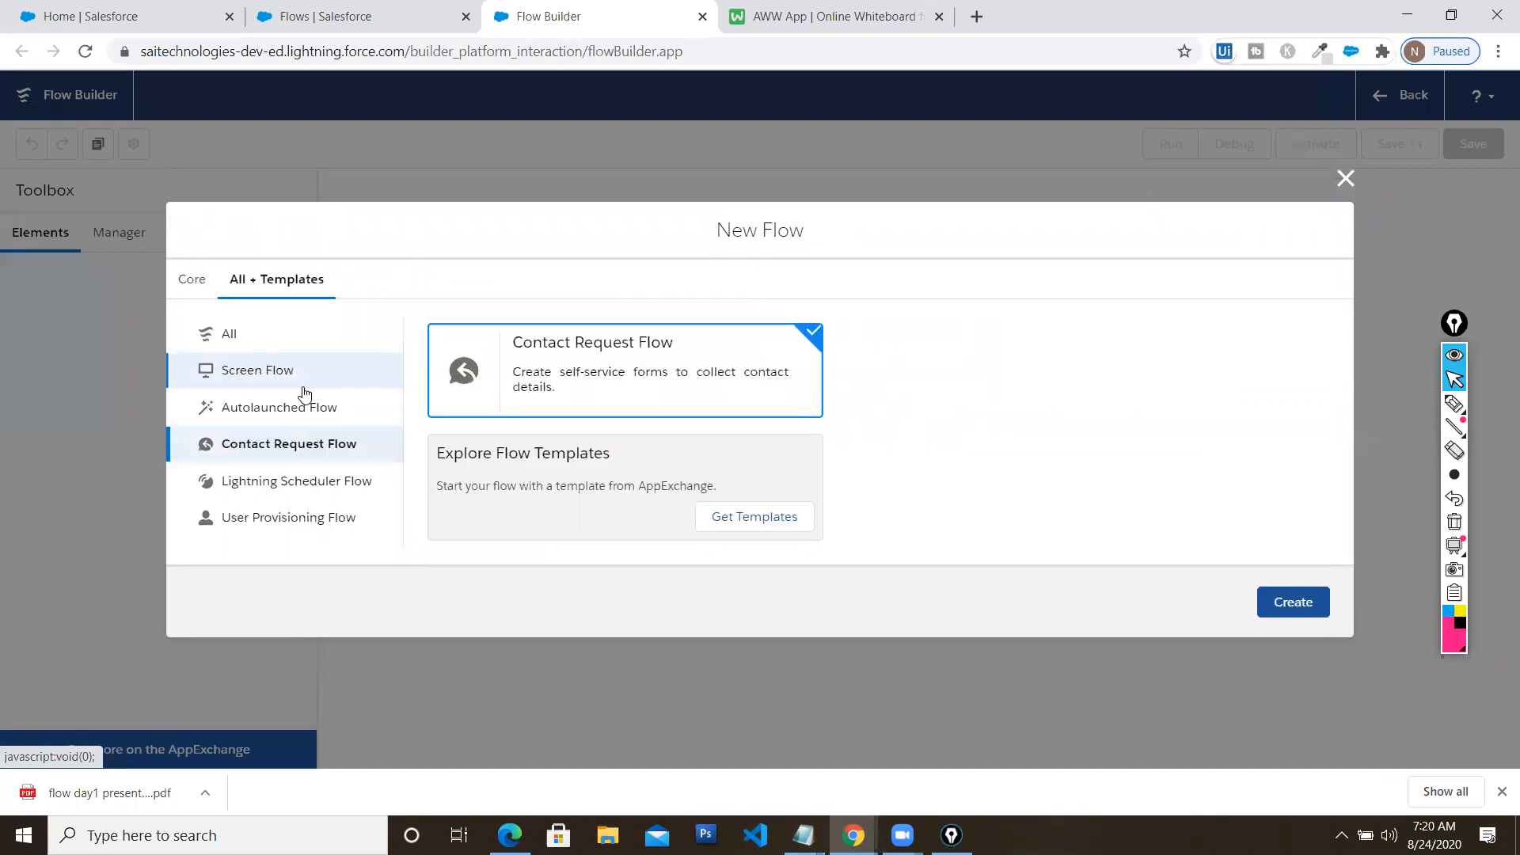
{"action": "left_click", "coordinate": [202, 283]}
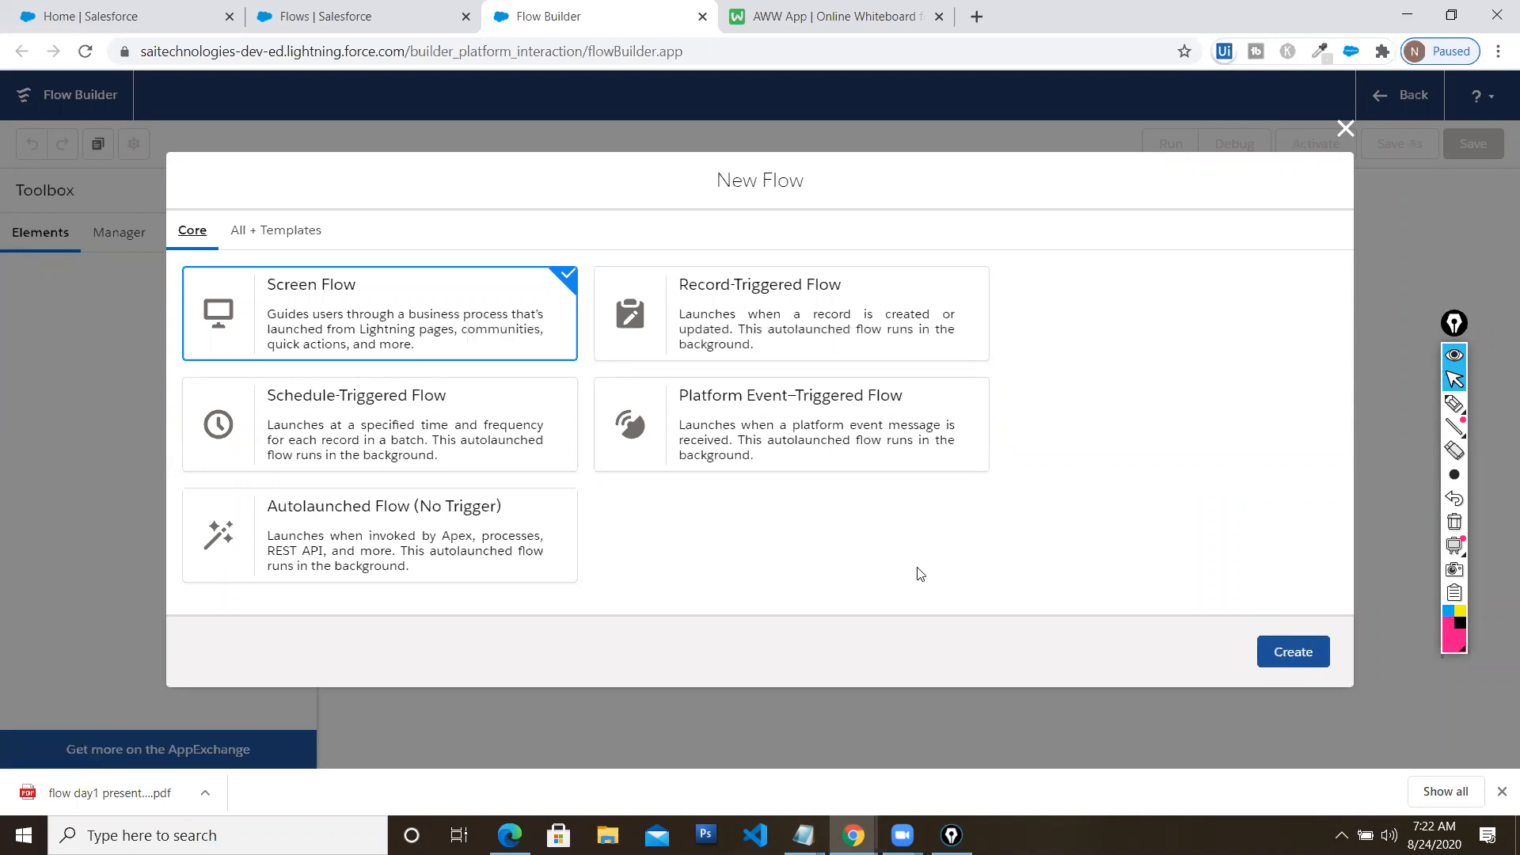
{"action": "left_click", "coordinate": [1292, 651]}
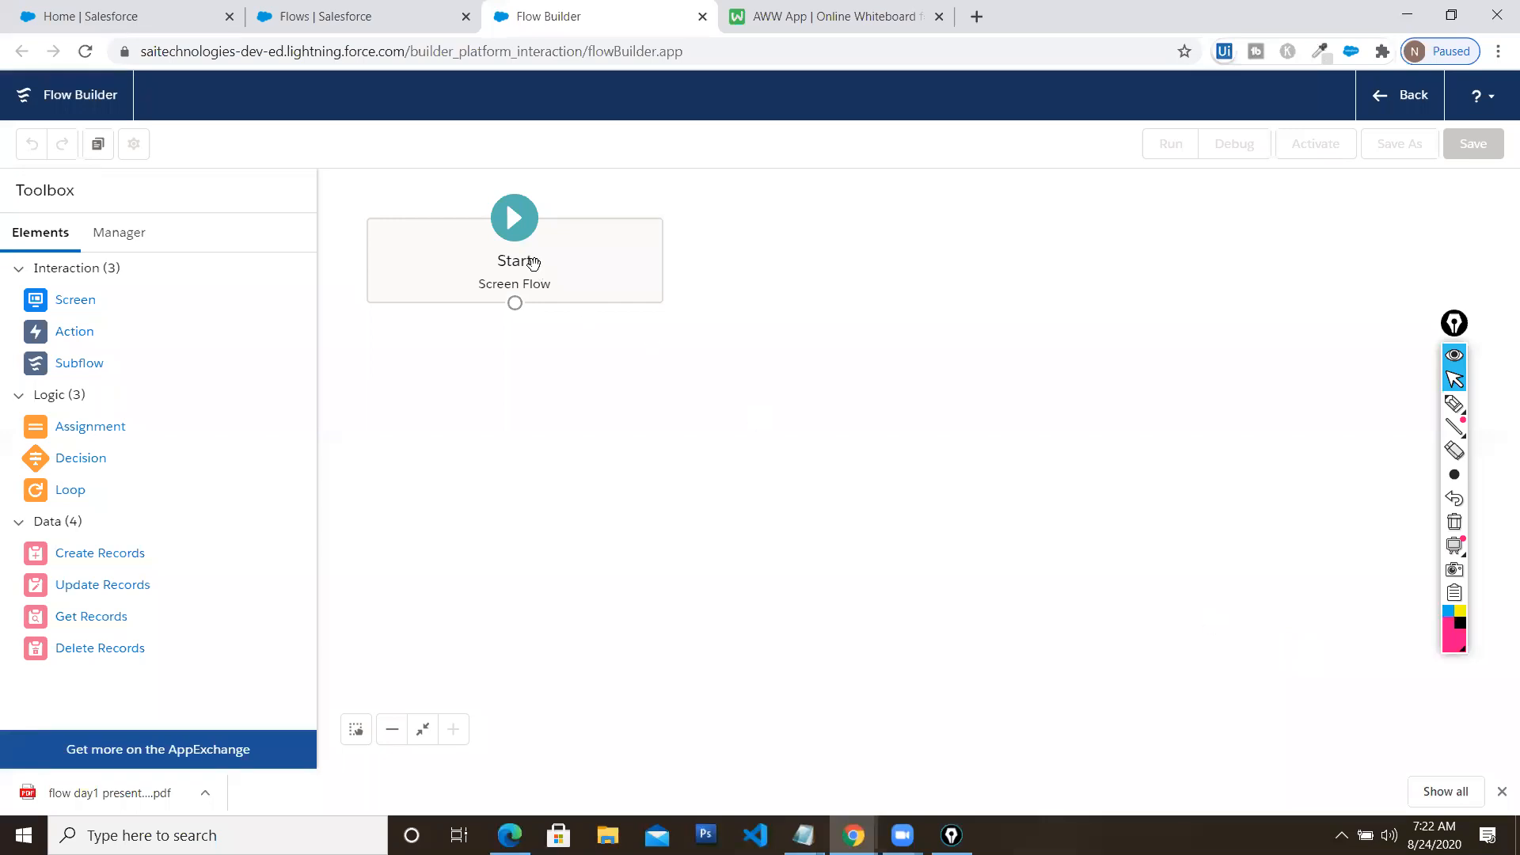
Shift the Start element down and right, then begin a New Resource from the Manager
{"action": "left_click_drag", "start_coordinate": [518, 230], "coordinate": [559, 269]}
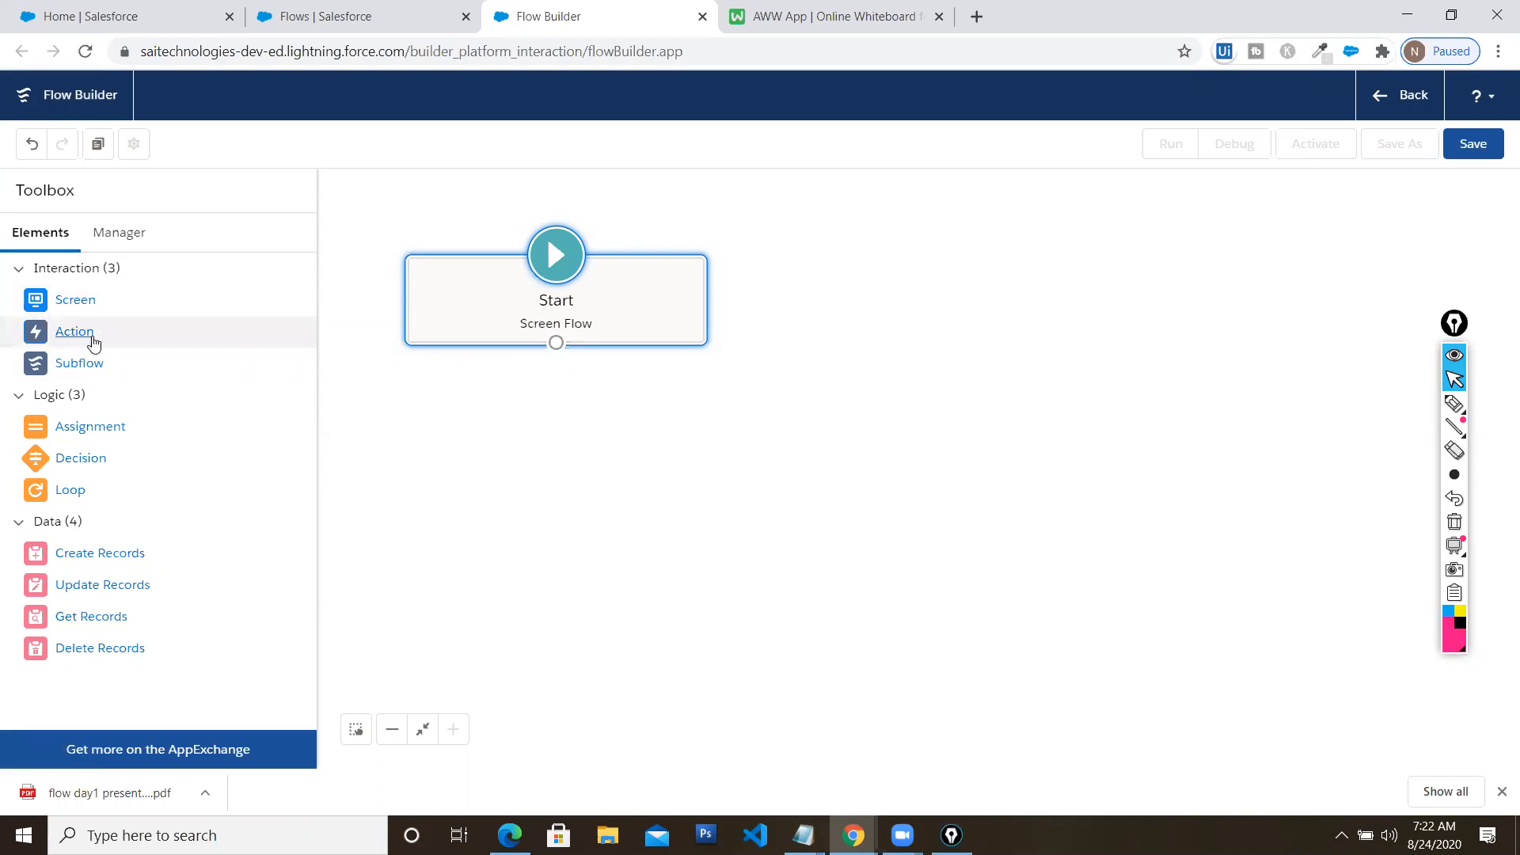
{"action": "left_click", "coordinate": [119, 232]}
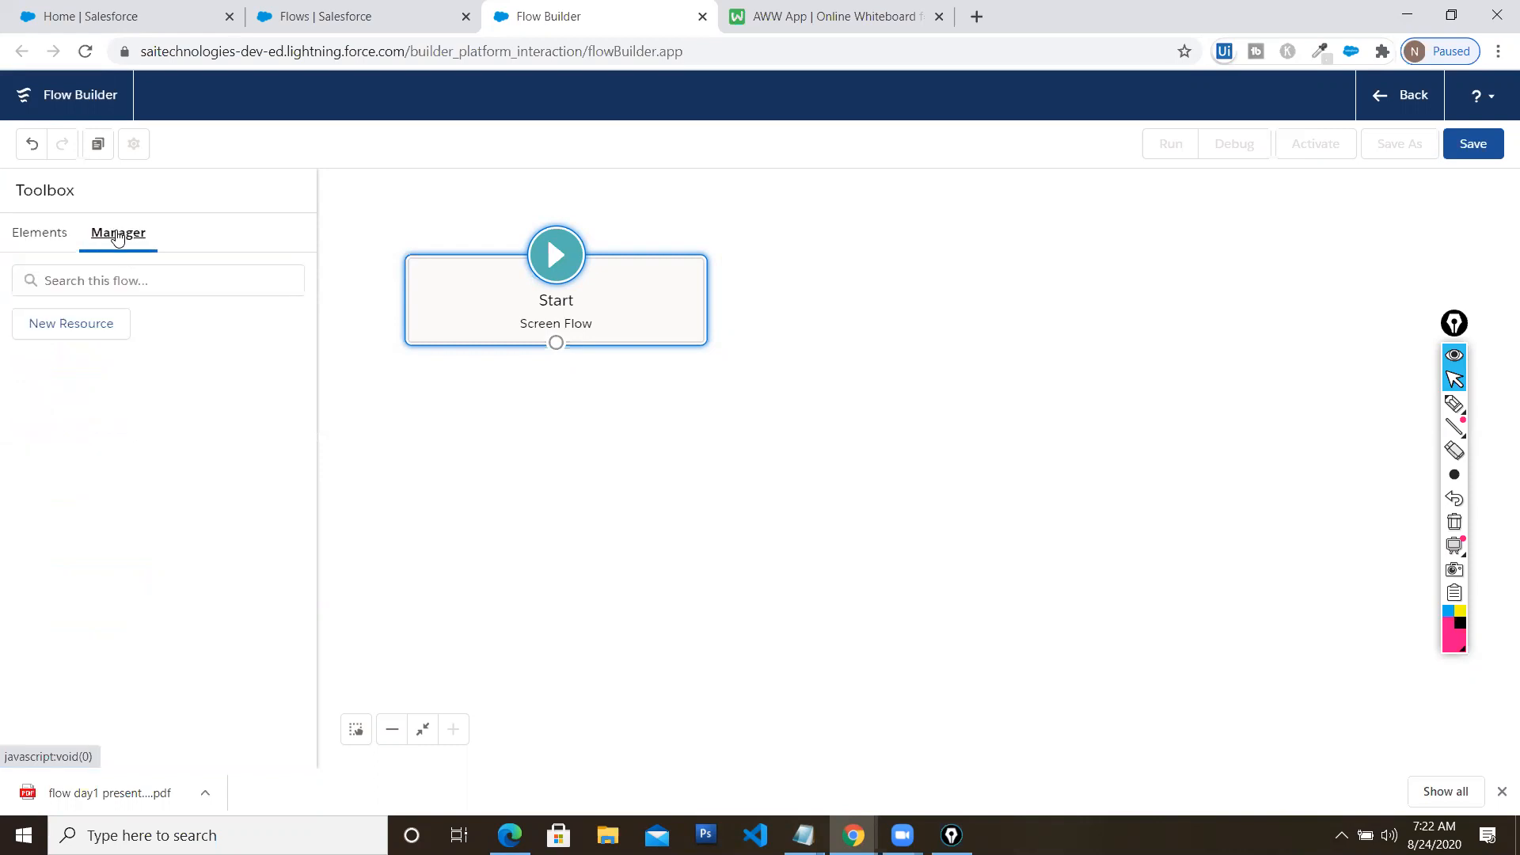
{"action": "left_click", "coordinate": [103, 341]}
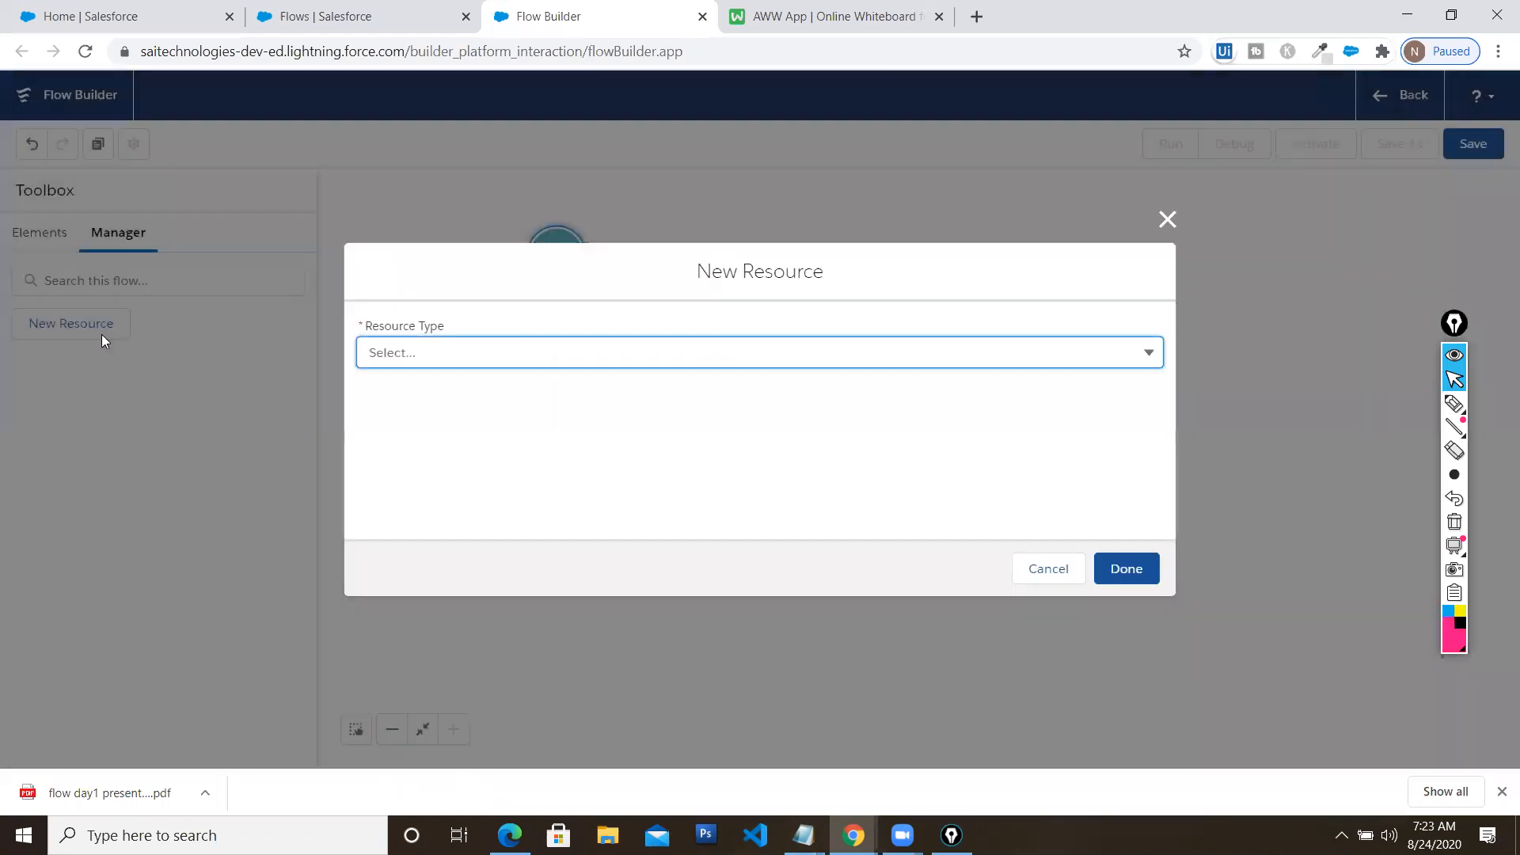
Look over the Resource Type list, then close New Resource unused and return to Elements
{"action": "left_click", "coordinate": [595, 355]}
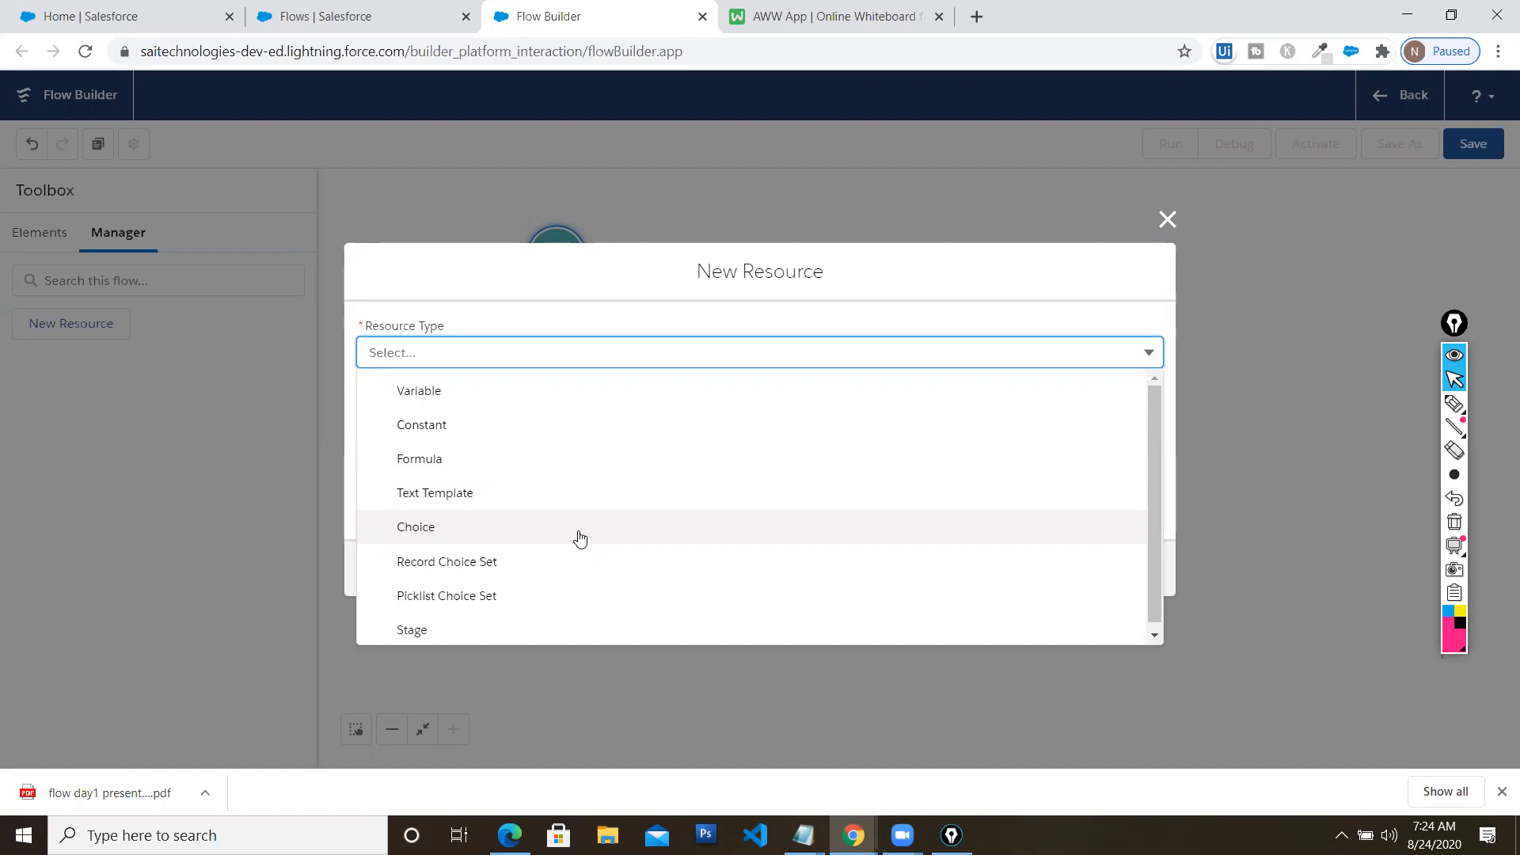
{"action": "left_click", "coordinate": [703, 353]}
{"action": "left_click", "coordinate": [1168, 220]}
{"action": "left_click", "coordinate": [51, 247]}
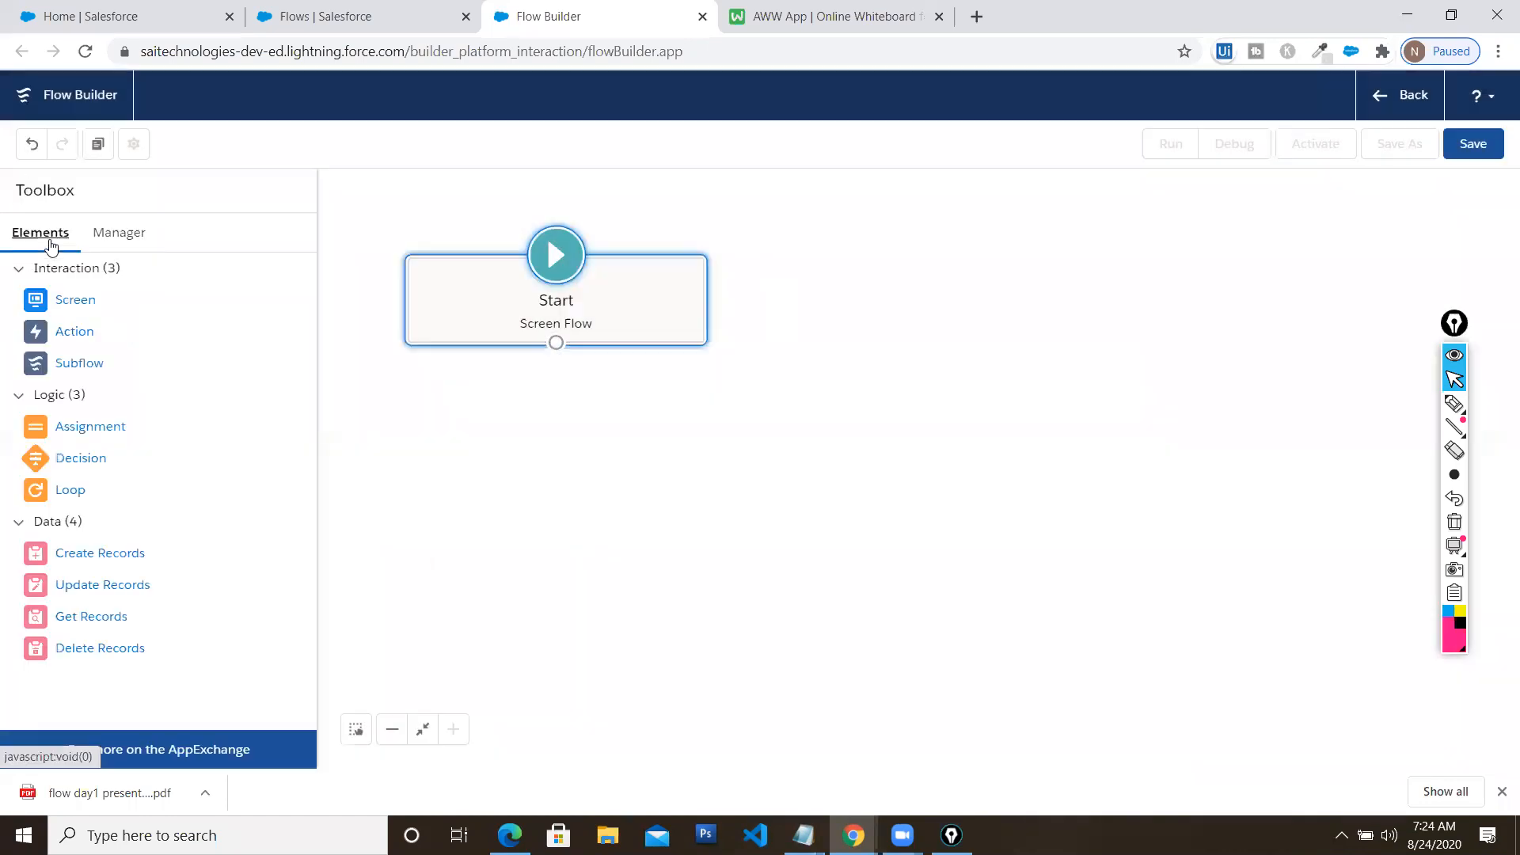
Add a Screen element labelled 'Welcome Screen' with API name Welcome_Screen
{"action": "left_click_drag", "start_coordinate": [66, 314], "coordinate": [842, 310]}
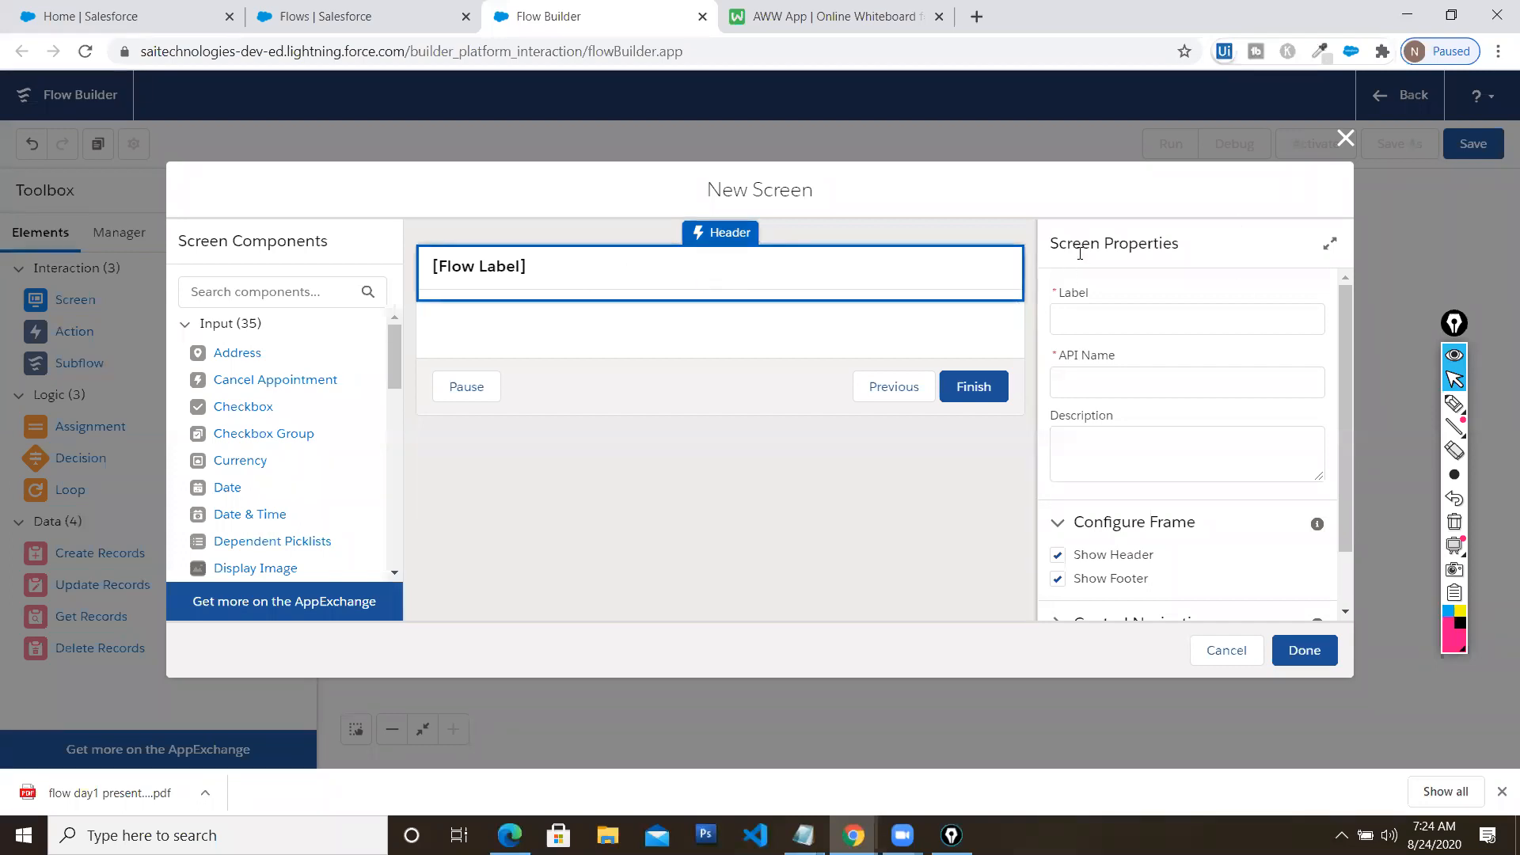
{"action": "left_click", "coordinate": [1107, 314]}
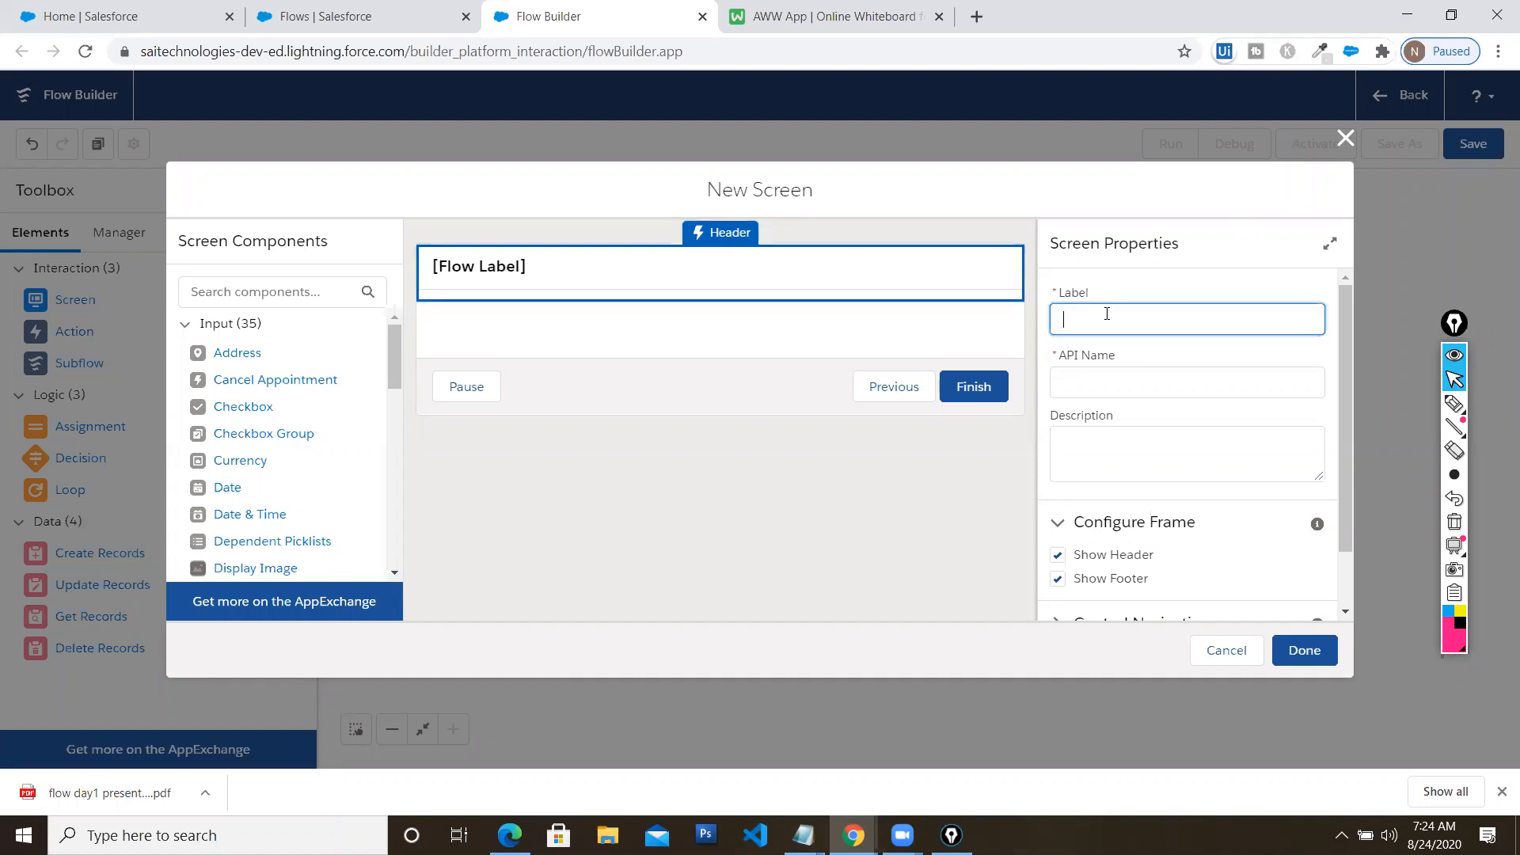
{"action": "type", "text": "Welcome Screen"}
{"action": "key", "text": "Tab"}
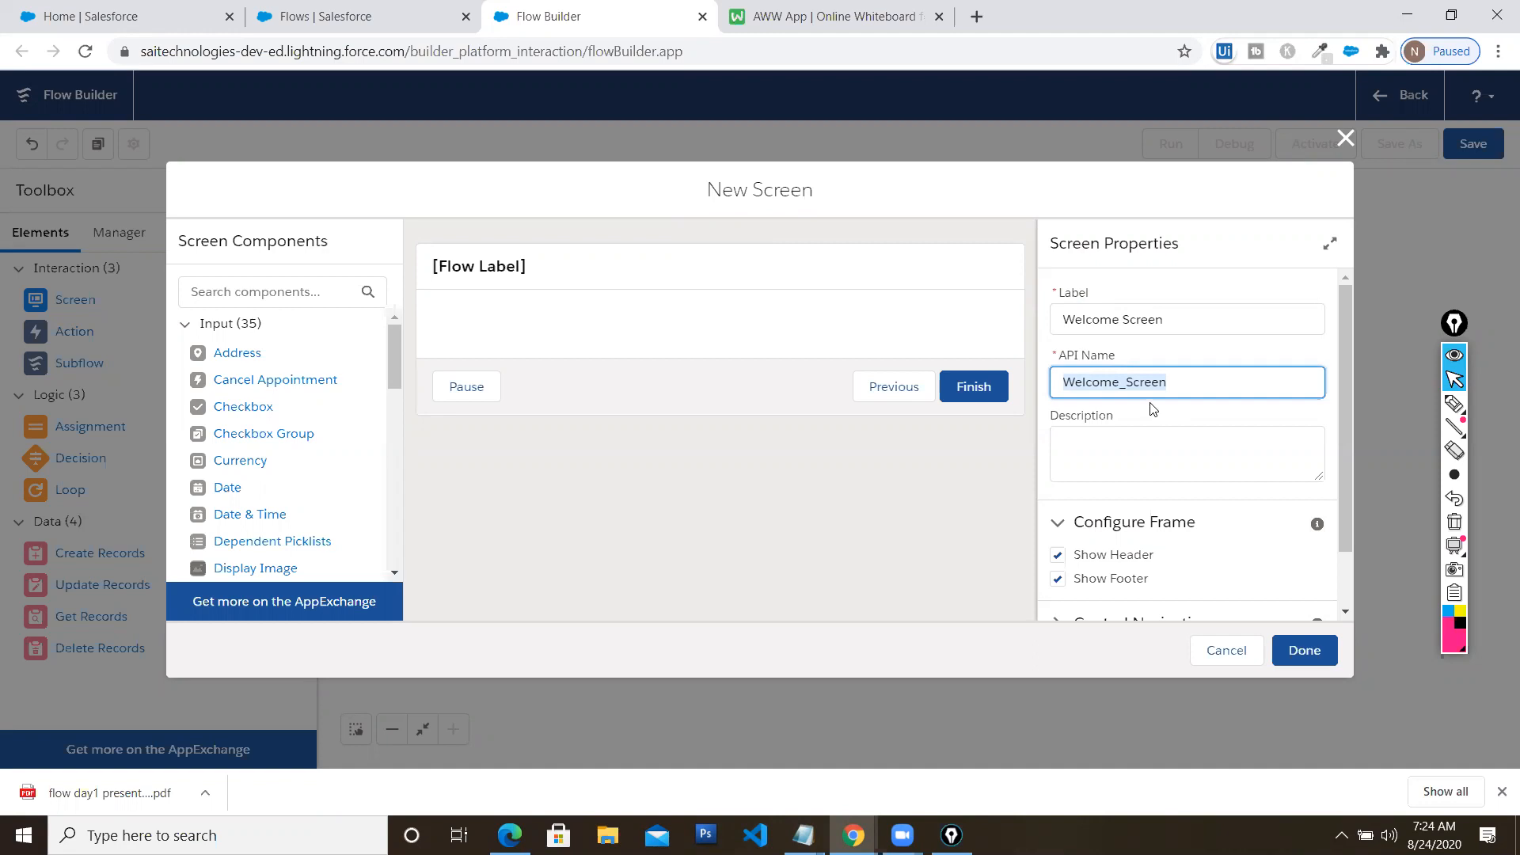
Toggle Show Header and Show Footer off and back on, and expand Control Navigation
{"action": "scroll", "coordinate": [1152, 409], "scroll_direction": "down", "scroll_amount": 1}
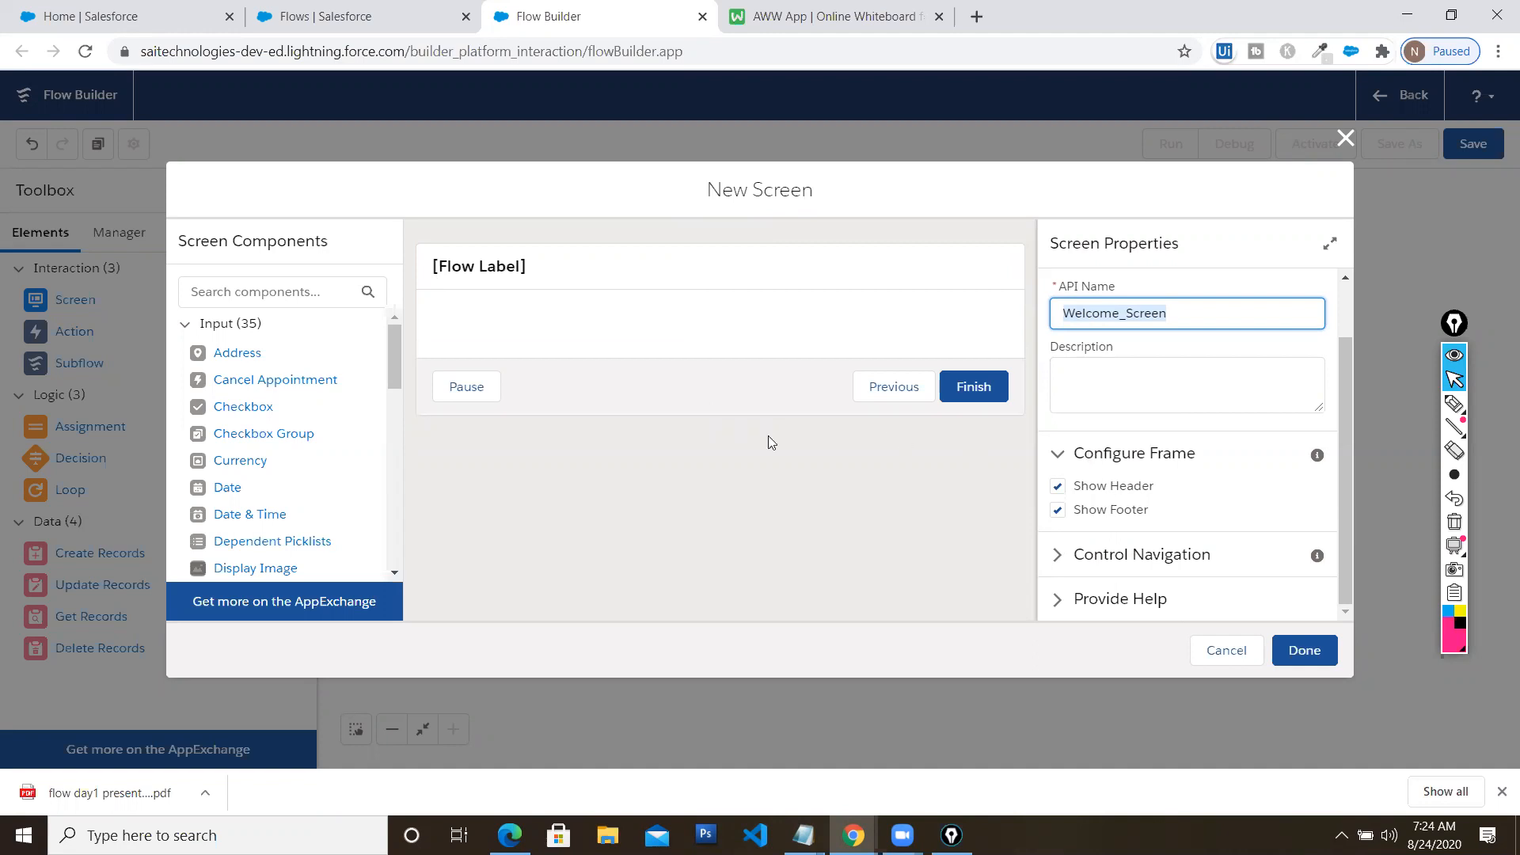
{"action": "left_click", "coordinate": [1059, 487]}
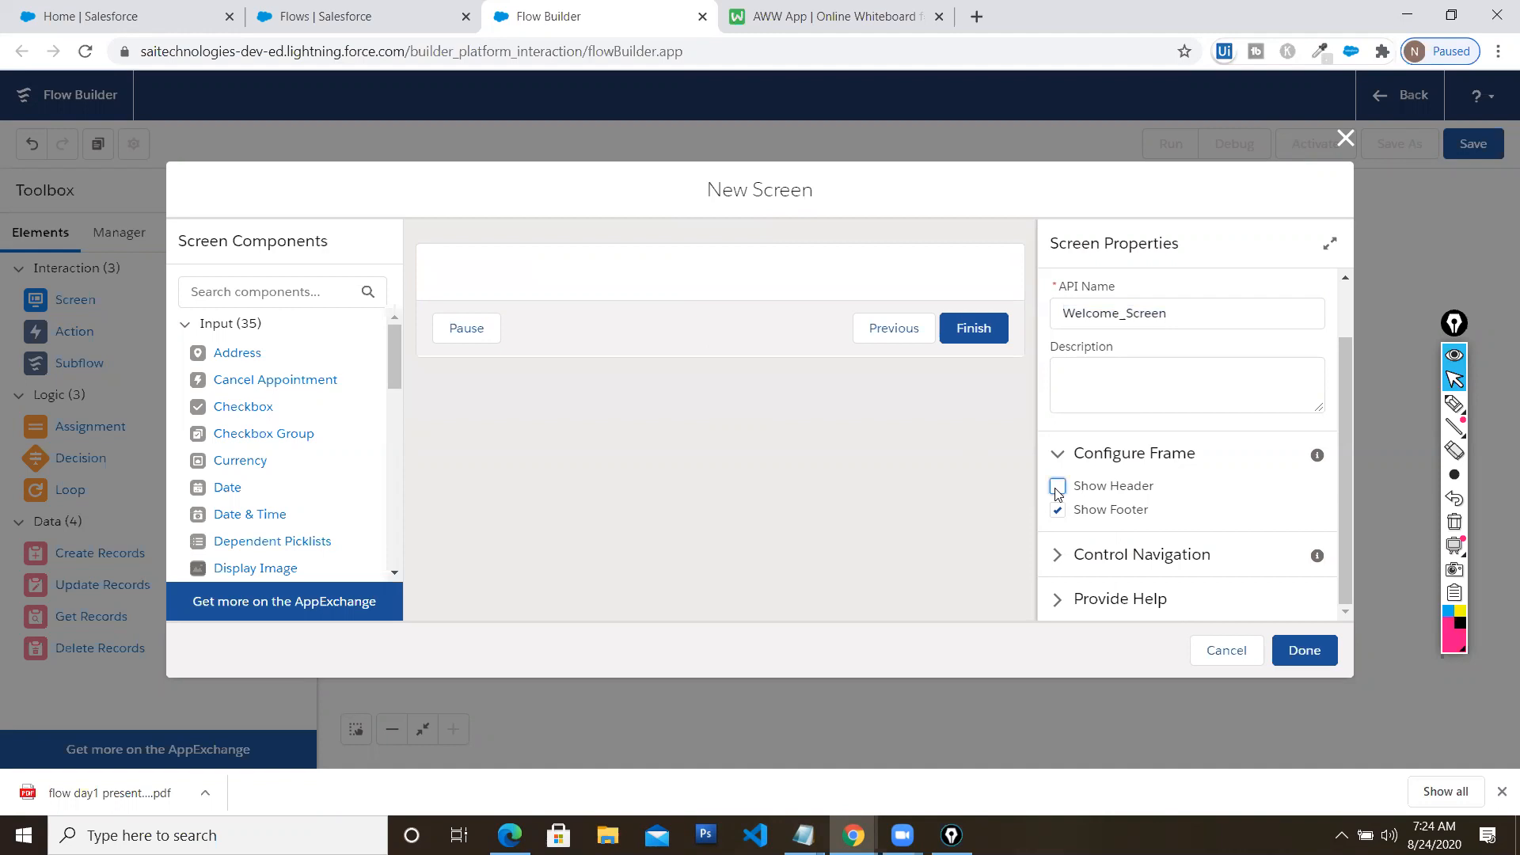
{"action": "left_click", "coordinate": [1058, 488]}
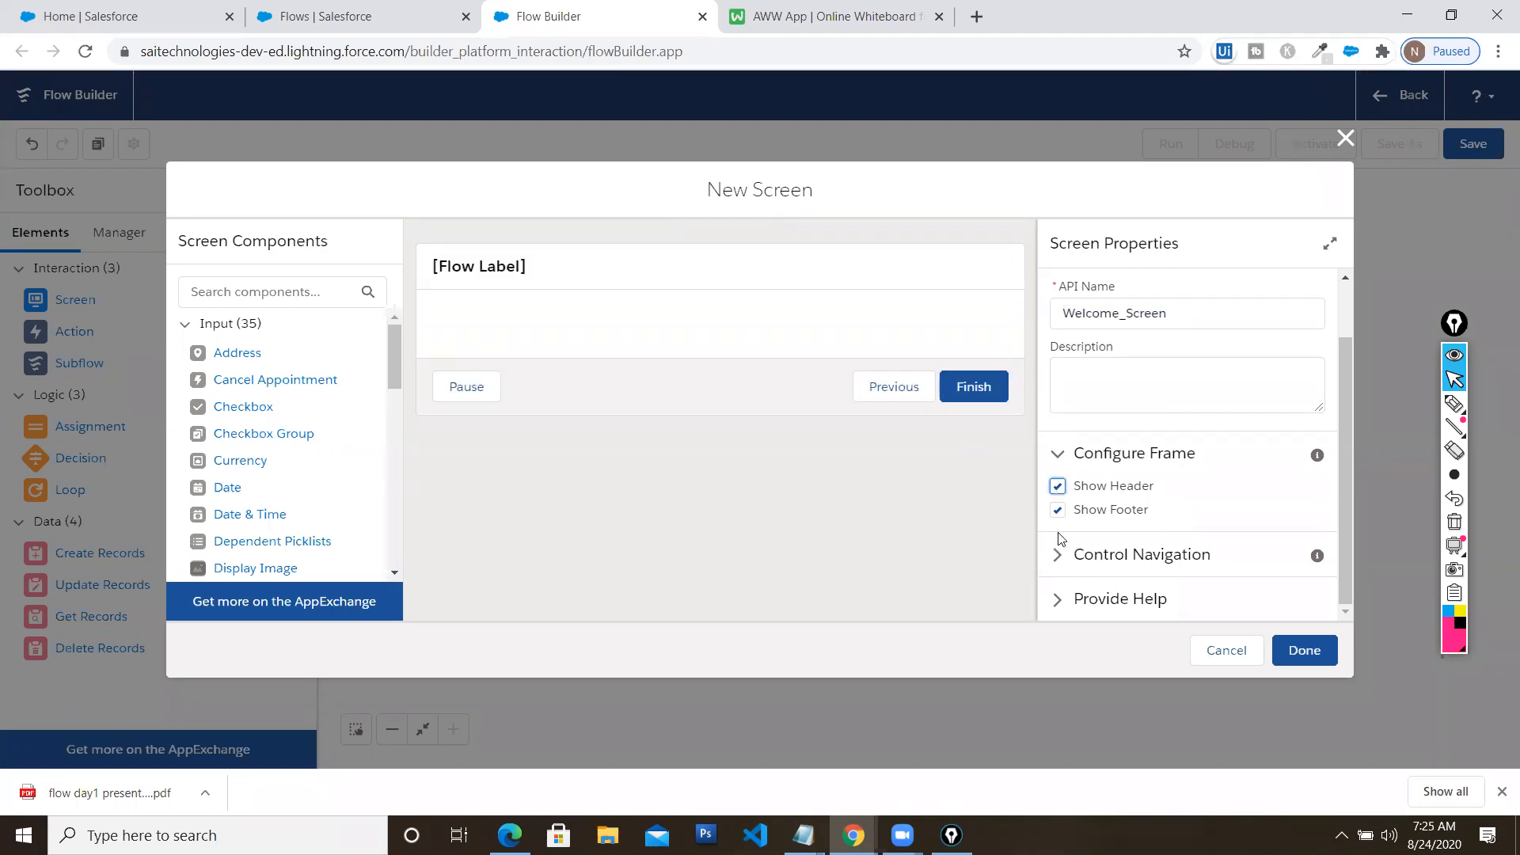
{"action": "left_click", "coordinate": [1058, 512]}
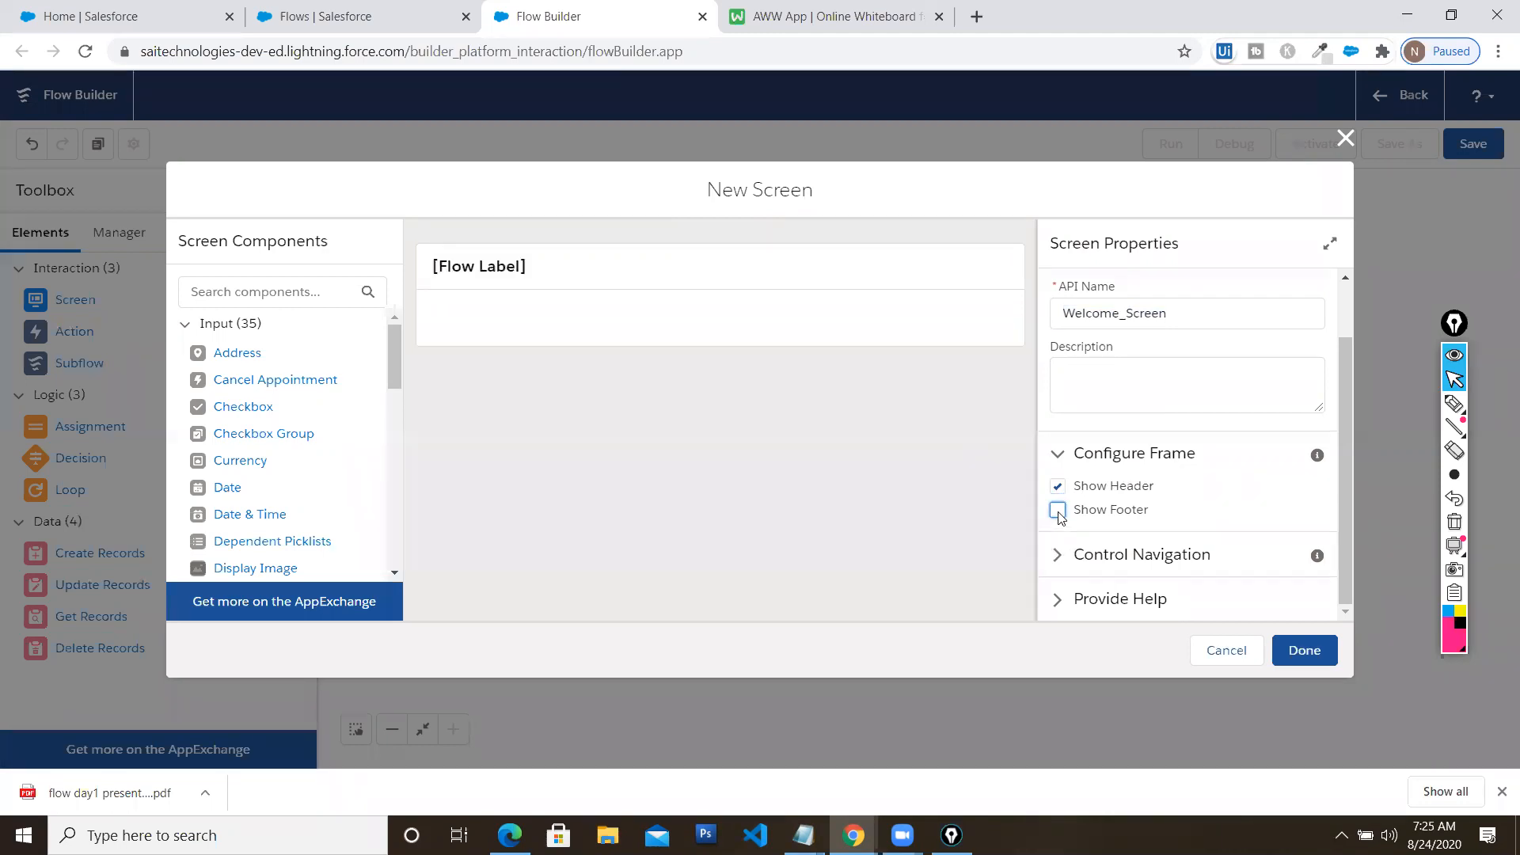
{"action": "left_click", "coordinate": [1059, 511]}
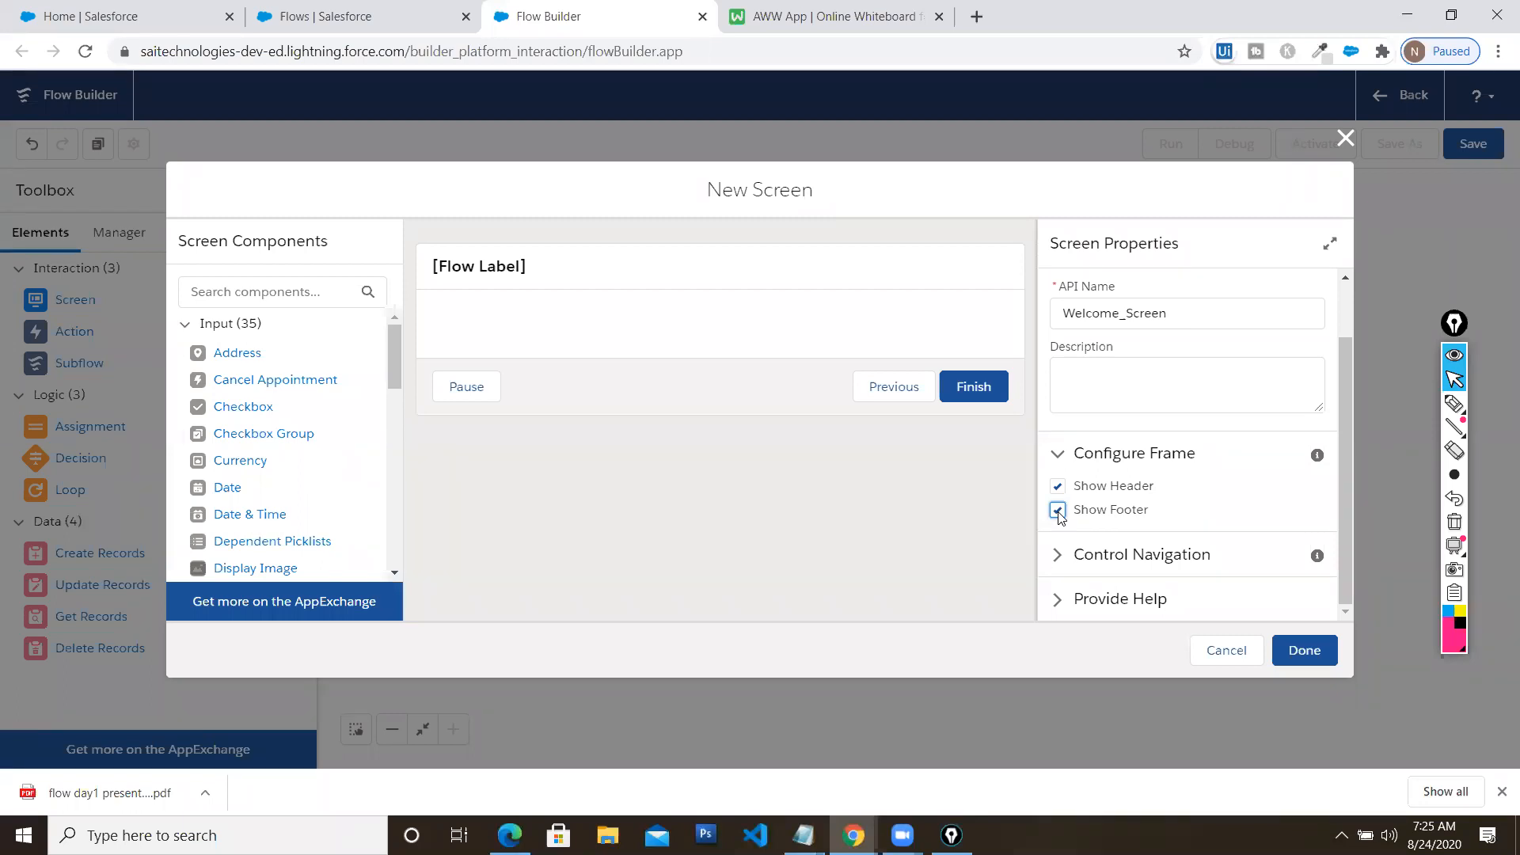
{"action": "left_click", "coordinate": [1060, 555]}
{"action": "scroll", "coordinate": [1059, 554], "scroll_direction": "down", "scroll_amount": 1}
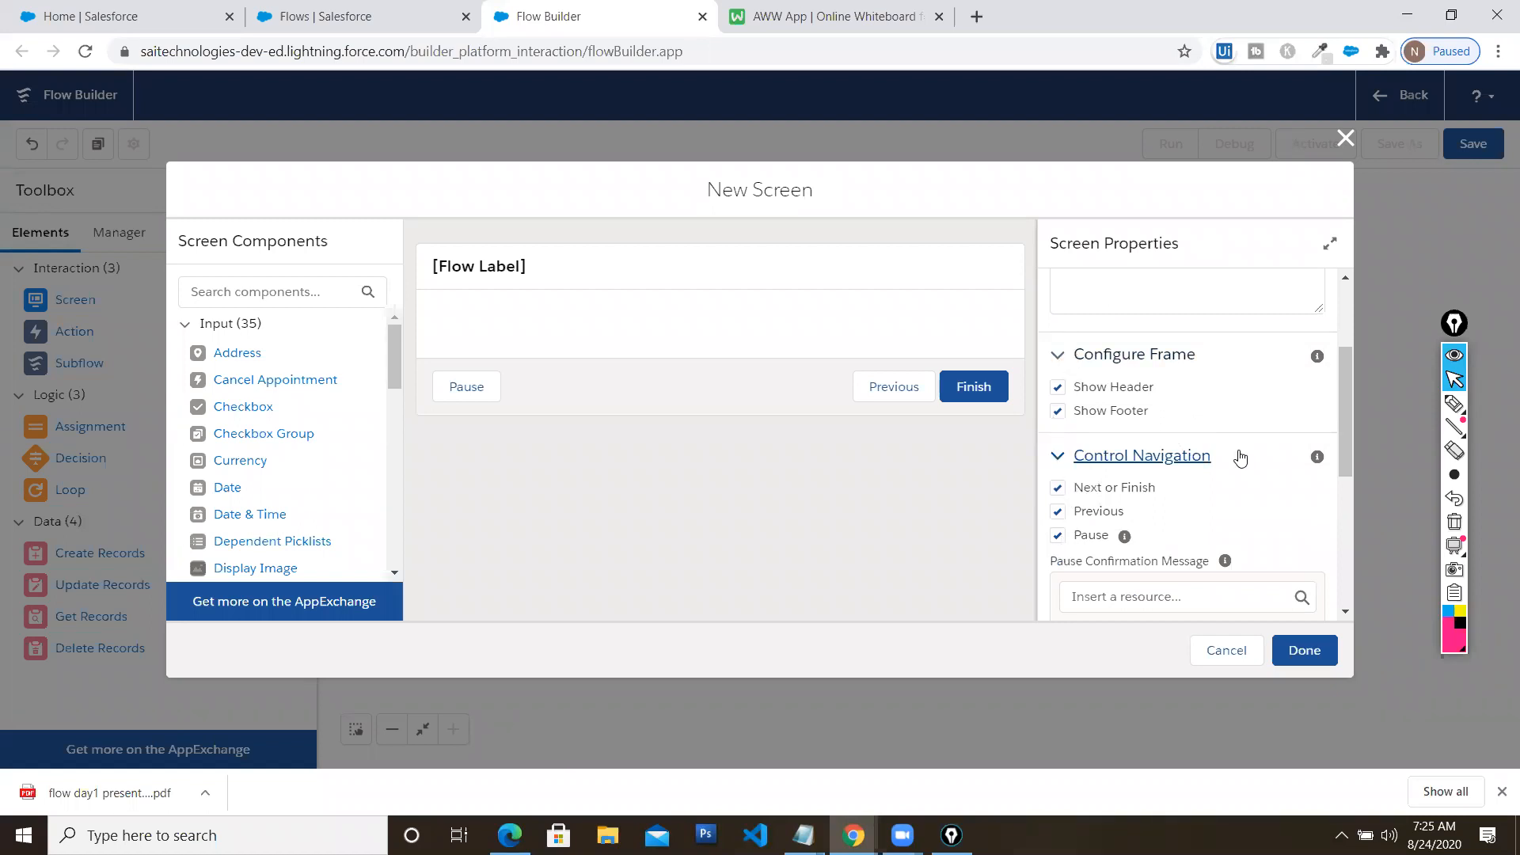
{"action": "left_click", "coordinate": [694, 270]}
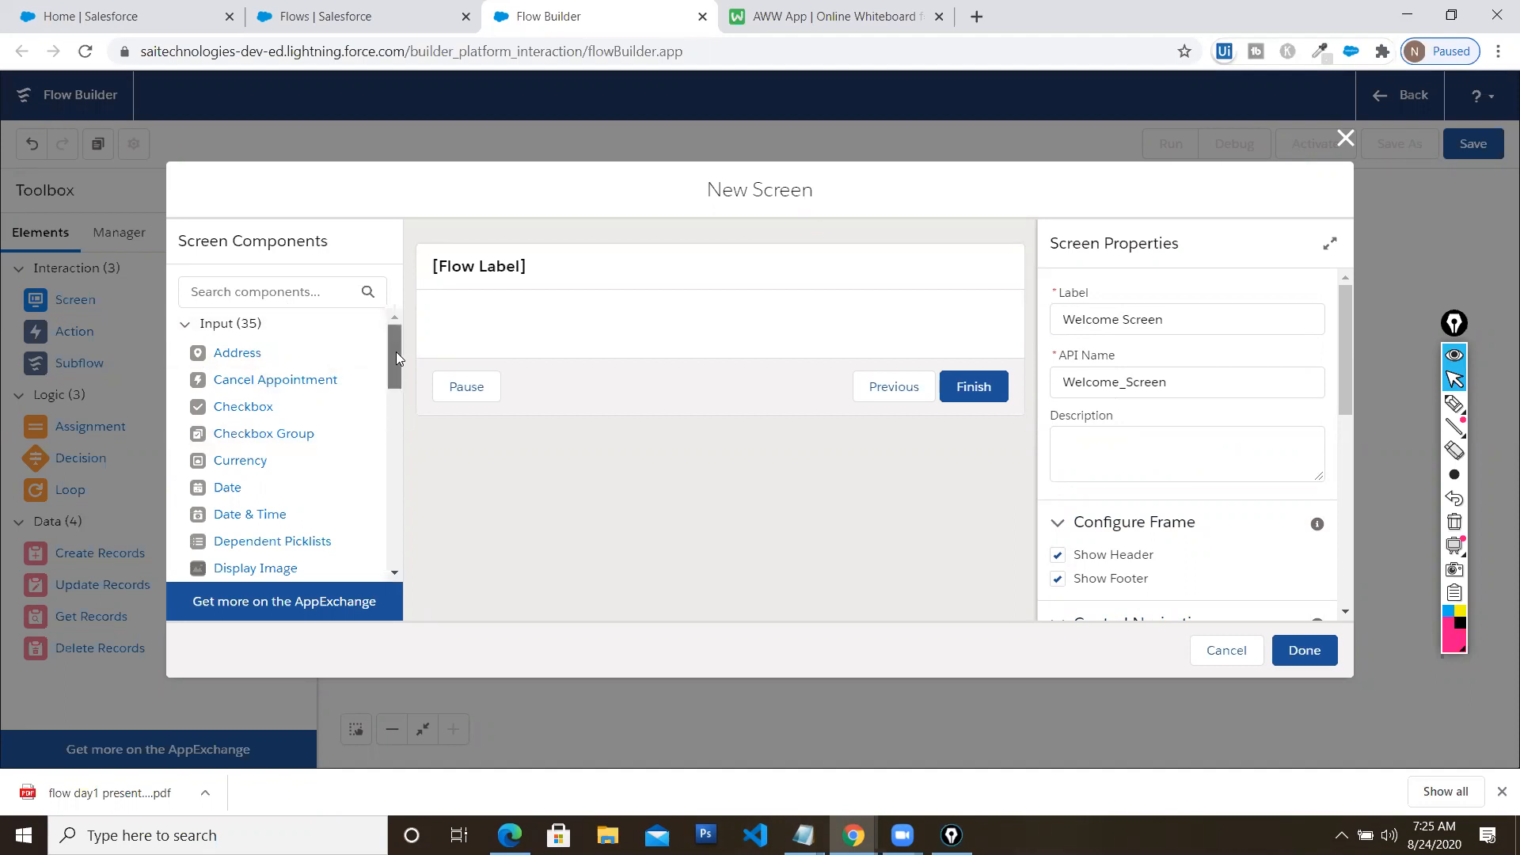
{"action": "left_click_drag", "start_coordinate": [395, 351], "coordinate": [396, 365]}
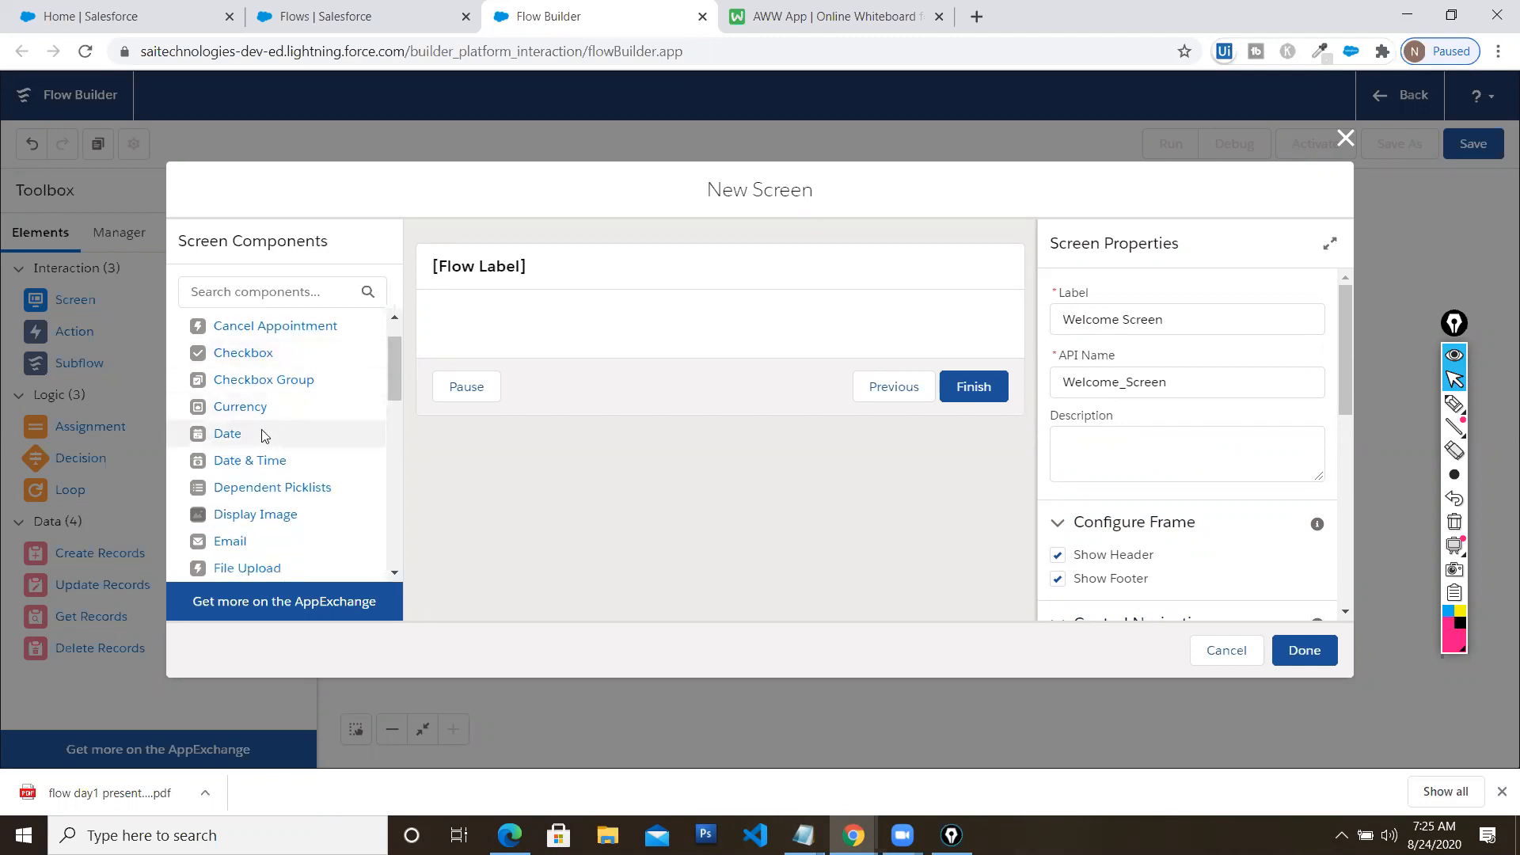
Search components for 'text' and place a Display Text component on the screen
{"action": "scroll", "coordinate": [264, 435], "scroll_direction": "down", "scroll_amount": 1}
{"action": "left_click", "coordinate": [280, 290]}
{"action": "type", "text": "text"}
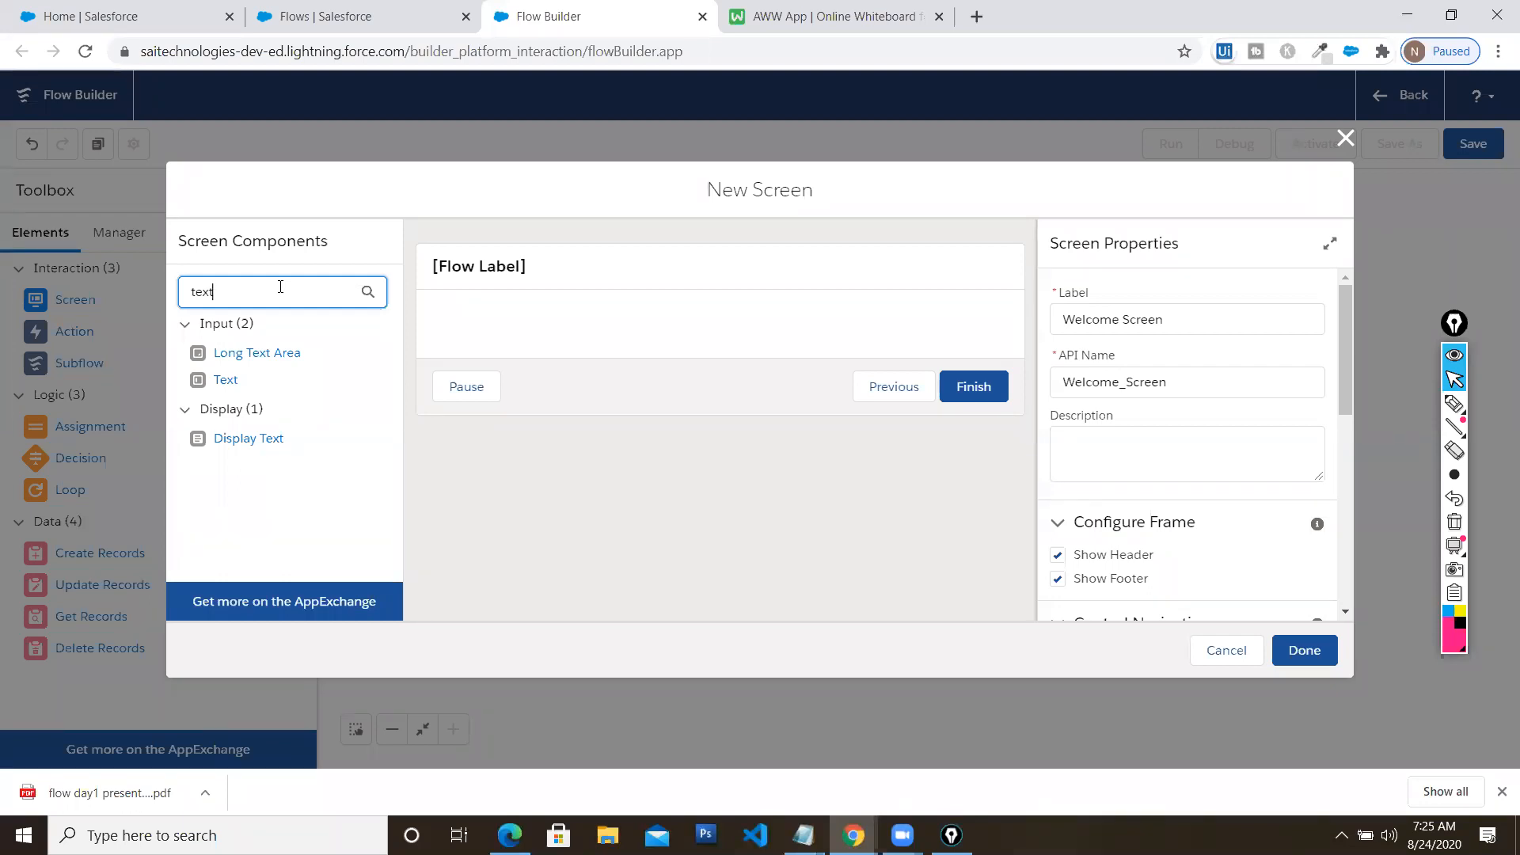
{"action": "left_click_drag", "start_coordinate": [240, 448], "coordinate": [487, 320]}
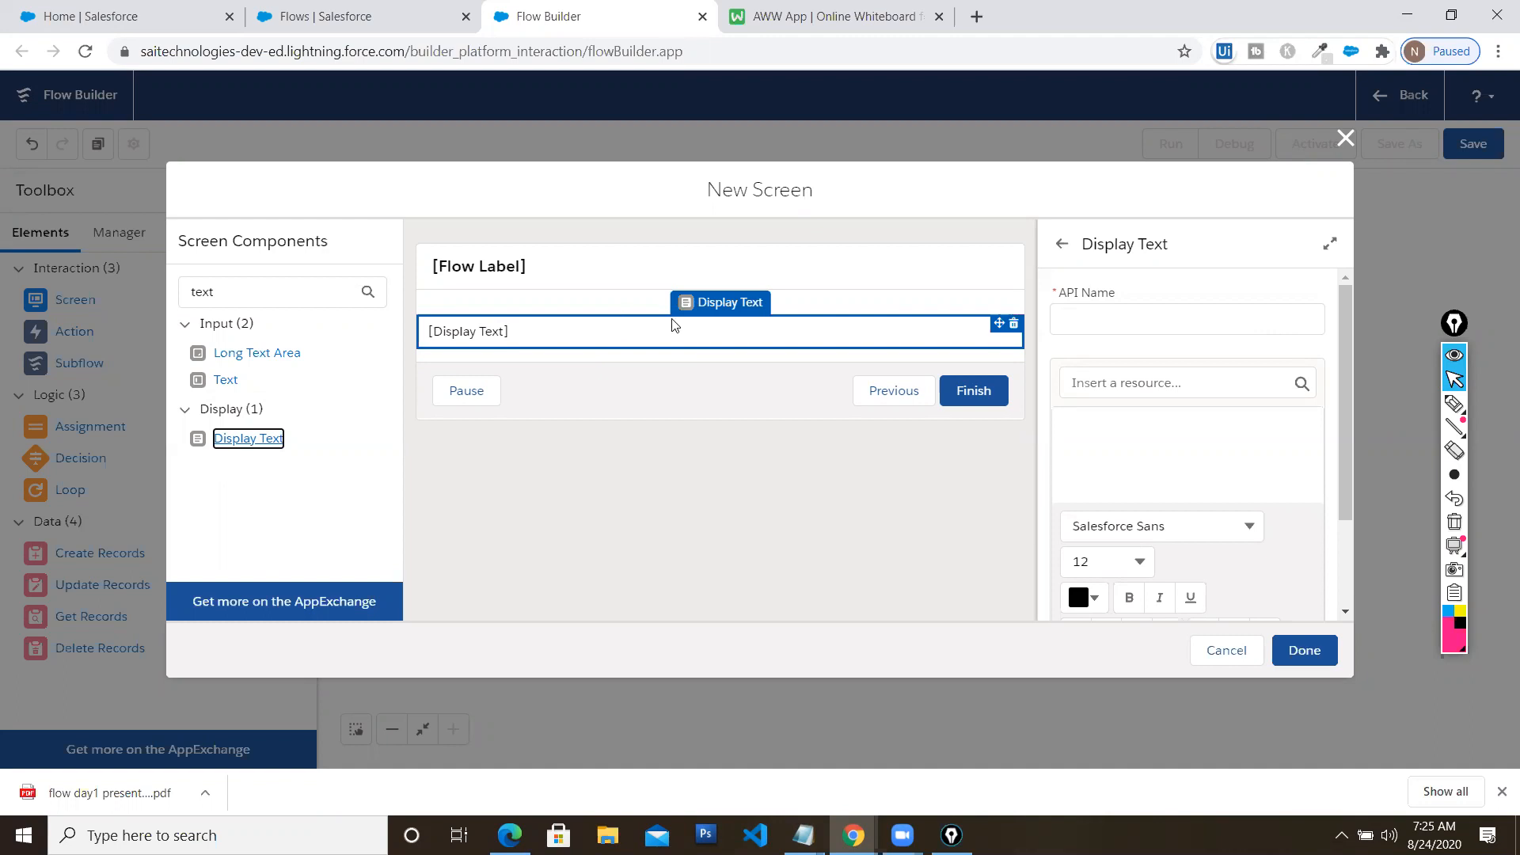
Name the Display Text welcometext and make it read 'Hi welcome to Flow Session'
{"action": "left_click", "coordinate": [1118, 317]}
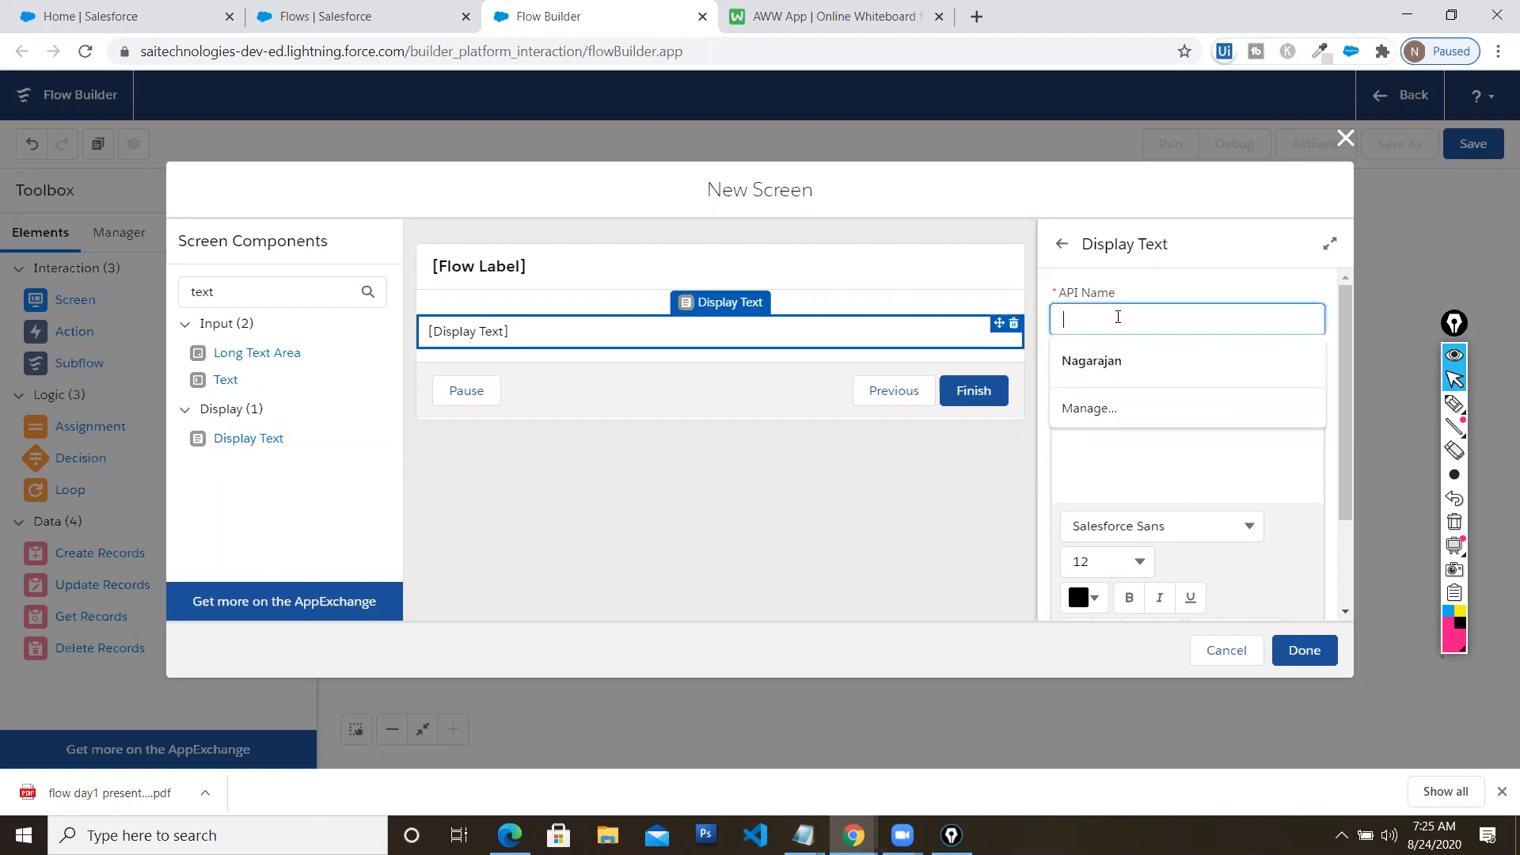
{"action": "type", "text": "welcome"}
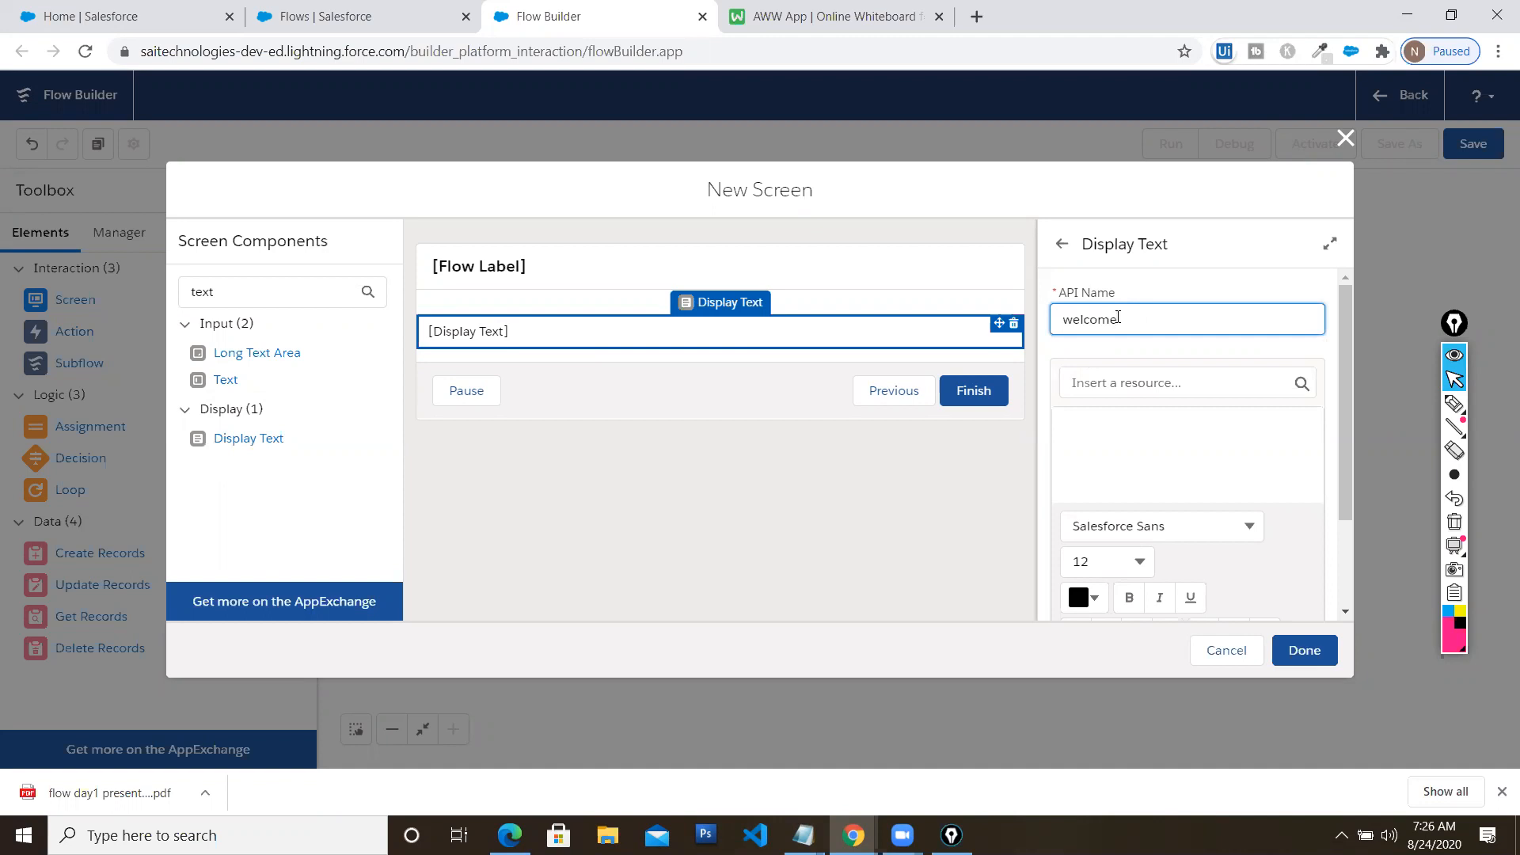
{"action": "type", "text": "text"}
{"action": "left_click", "coordinate": [1172, 437]}
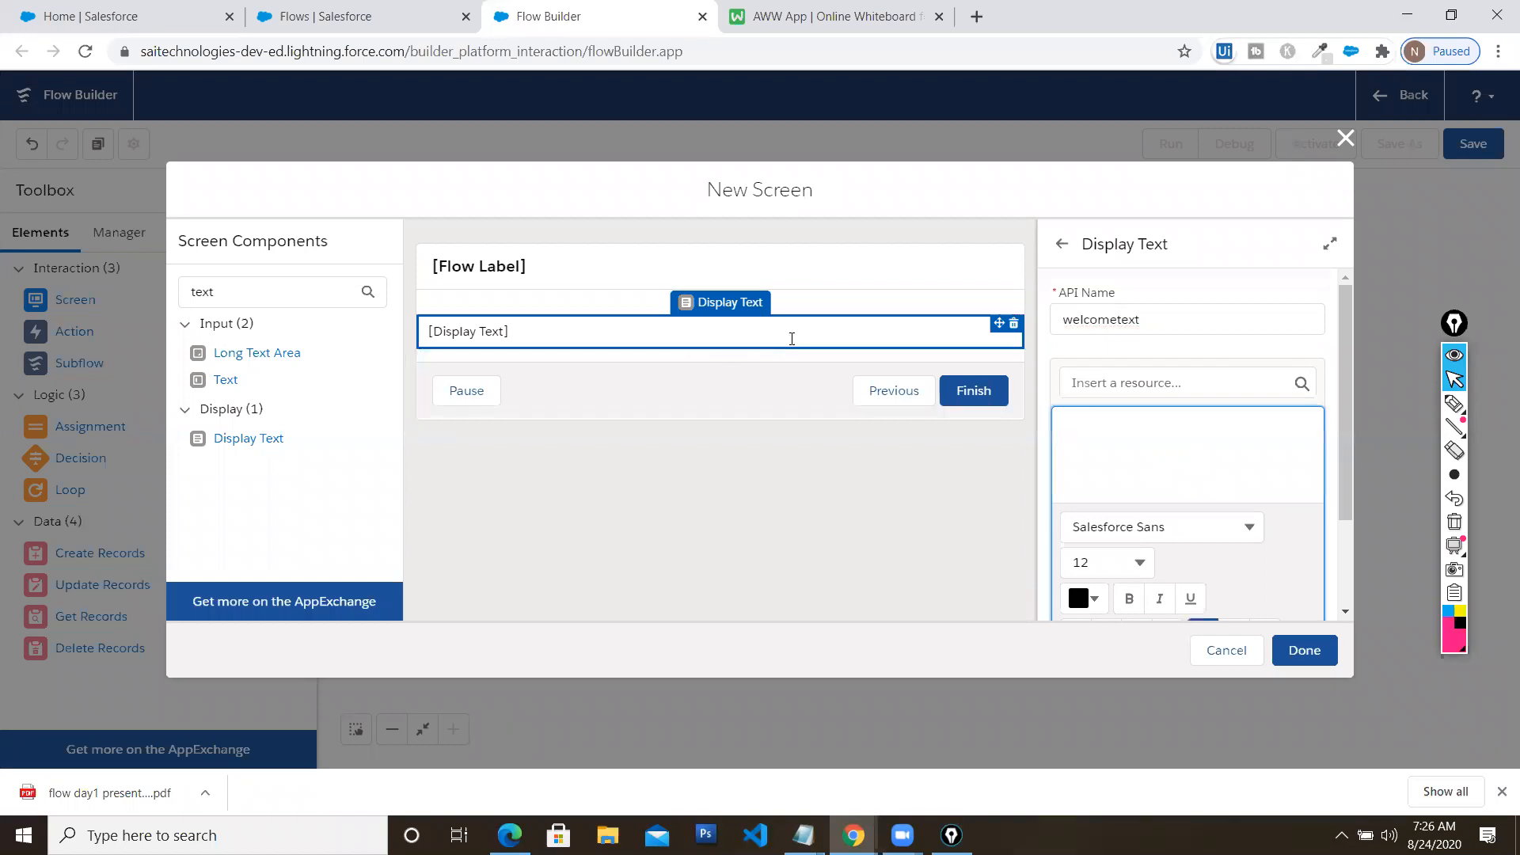
{"action": "type", "text": "Hi welcome to Flow S"}
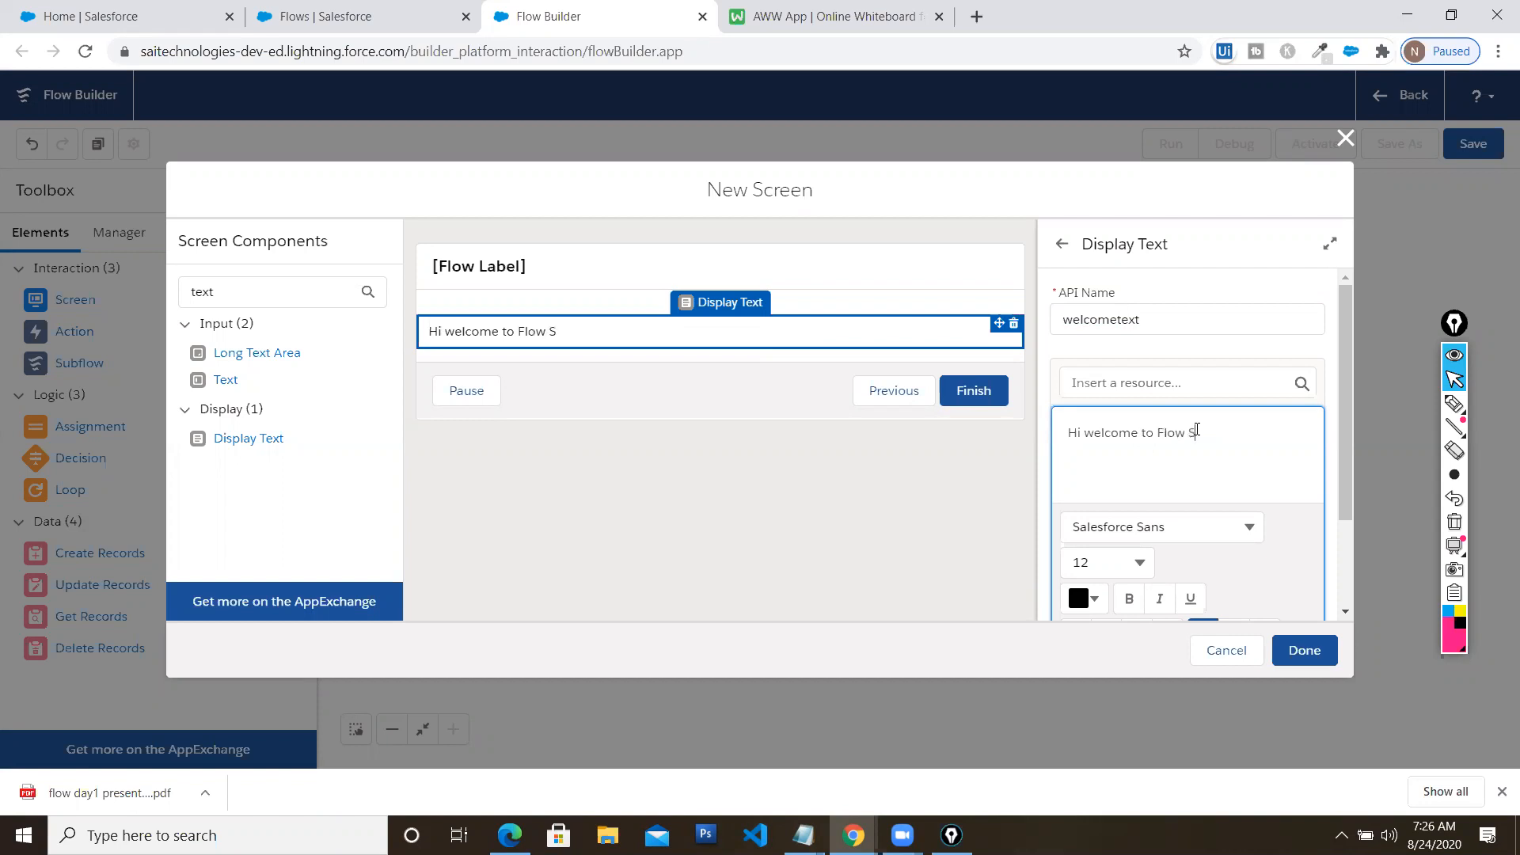
{"action": "type", "text": "ession"}
Connect Start to the Welcome Screen element and fine-tune its position below Start
{"action": "left_click", "coordinate": [1292, 660]}
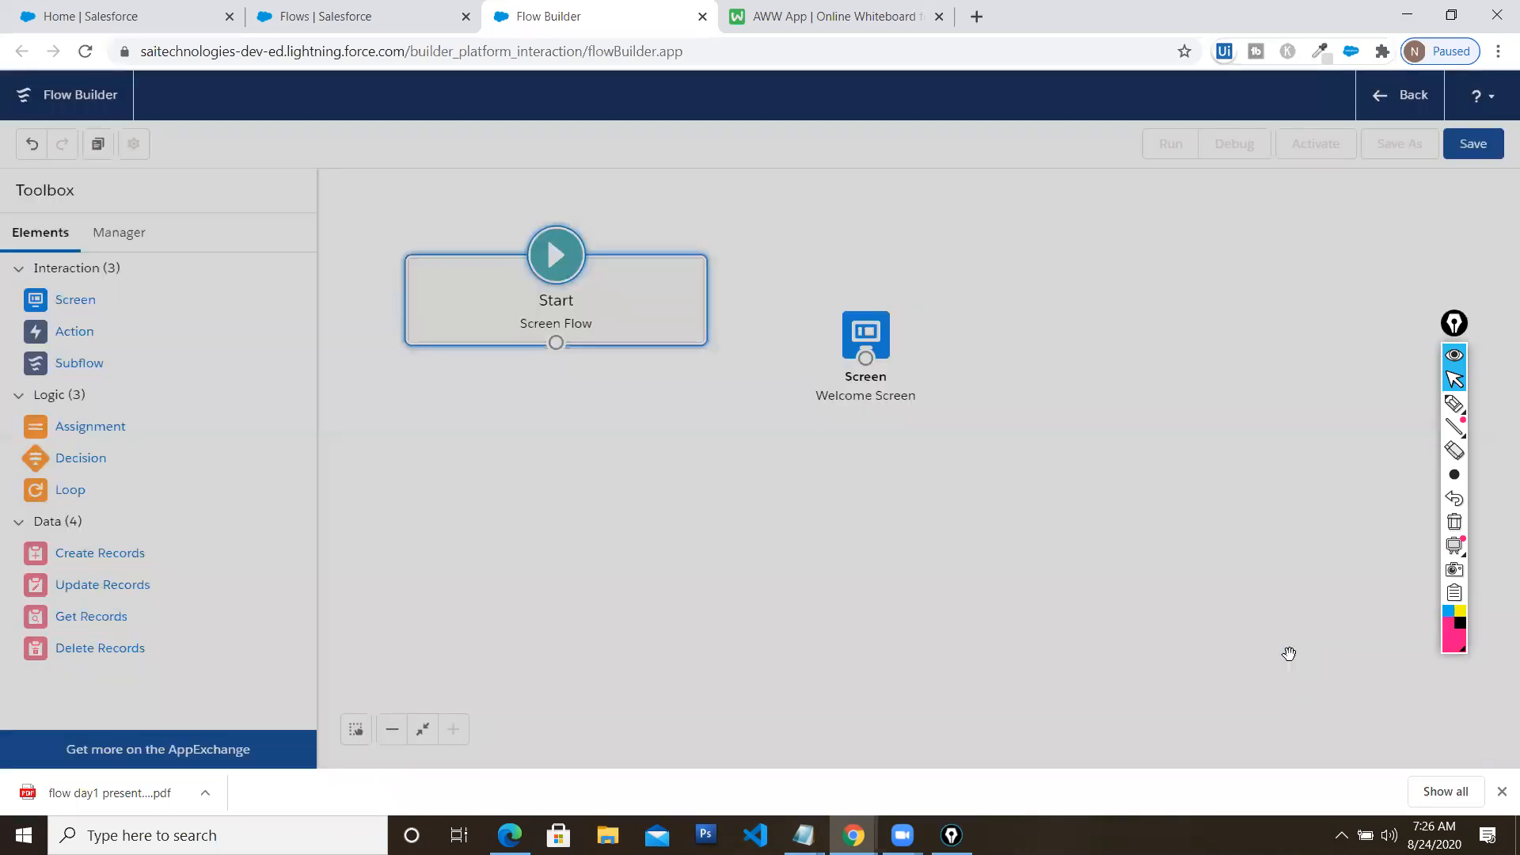
{"action": "left_click_drag", "start_coordinate": [865, 337], "coordinate": [923, 294]}
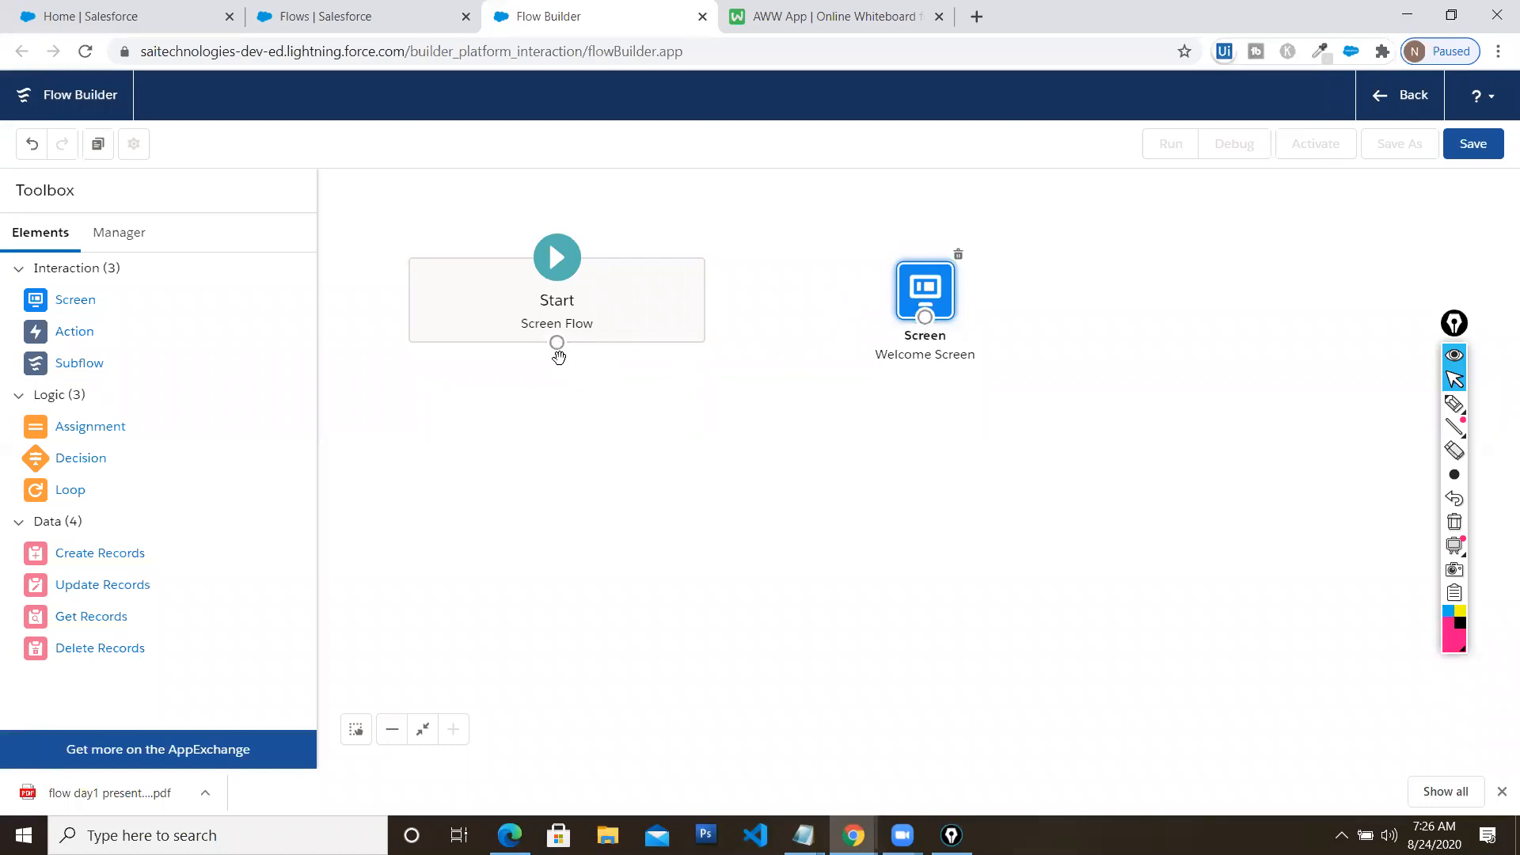
{"action": "left_click_drag", "start_coordinate": [557, 344], "coordinate": [513, 506]}
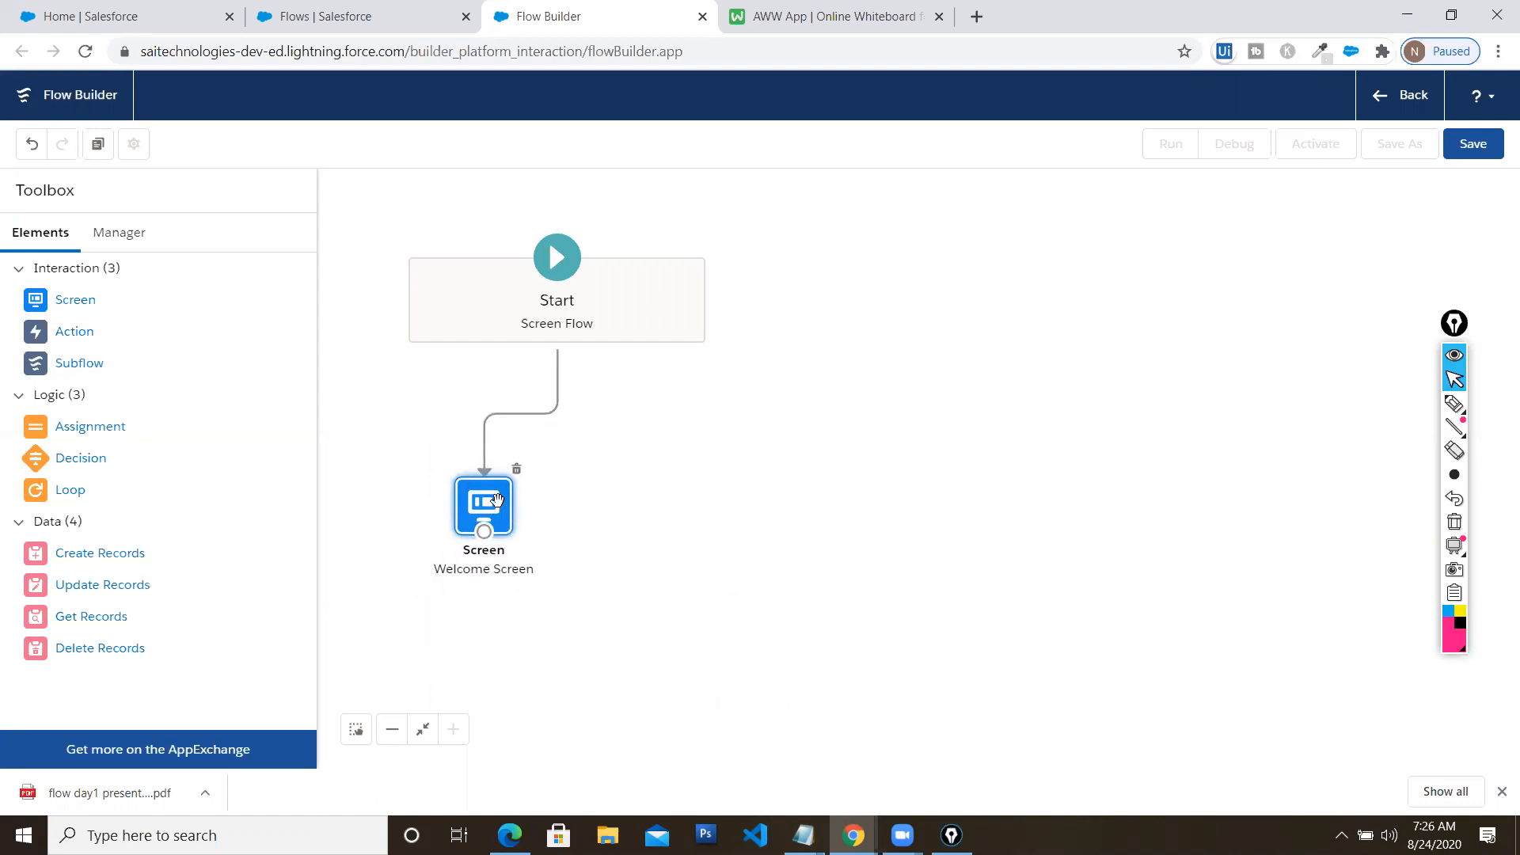
{"action": "left_click", "coordinate": [958, 507]}
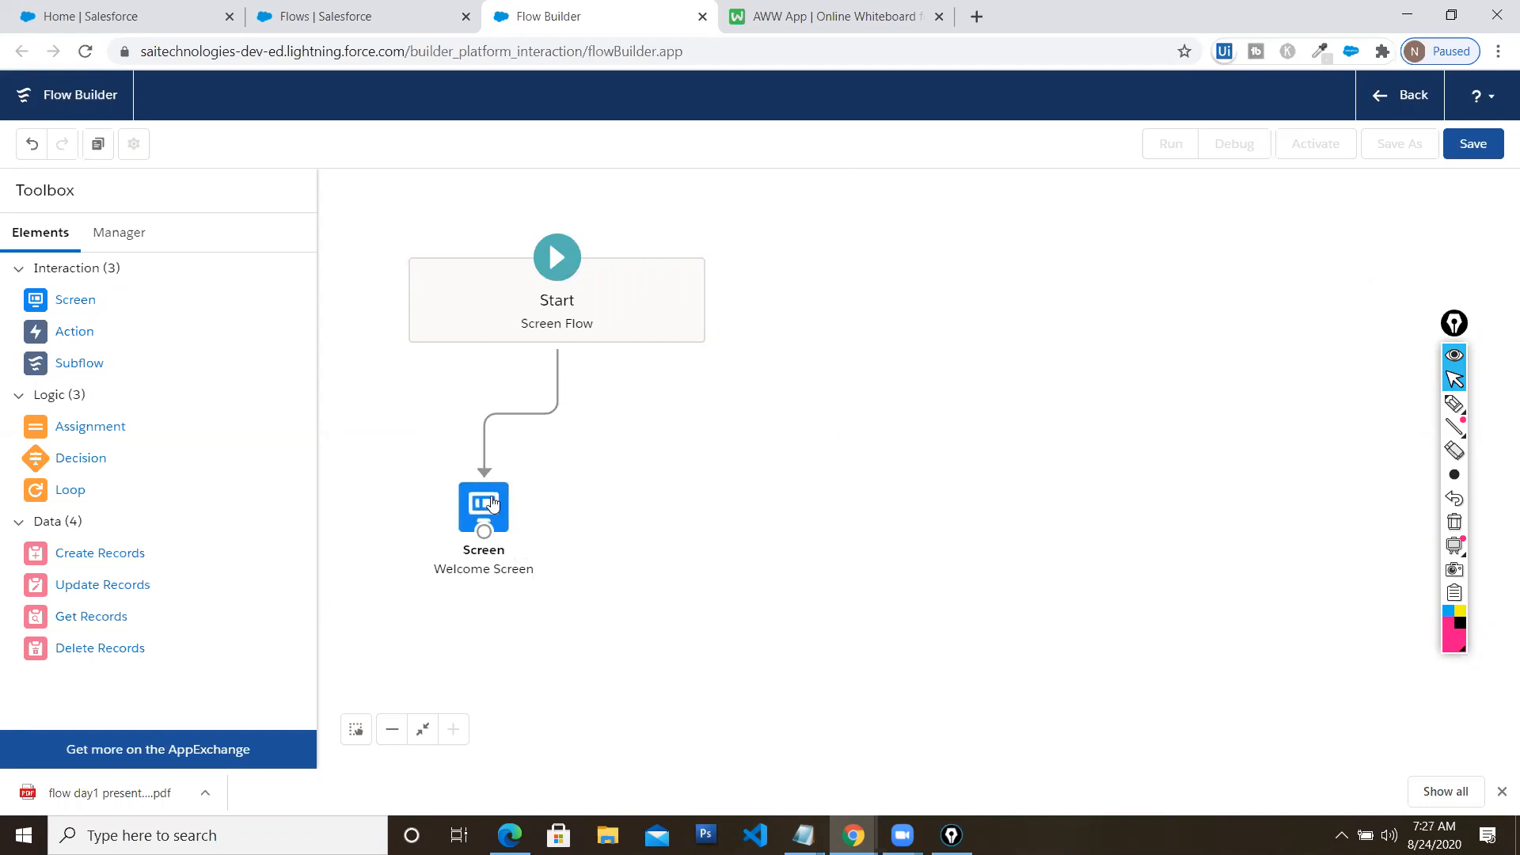
{"action": "left_click_drag", "start_coordinate": [491, 513], "coordinate": [492, 497]}
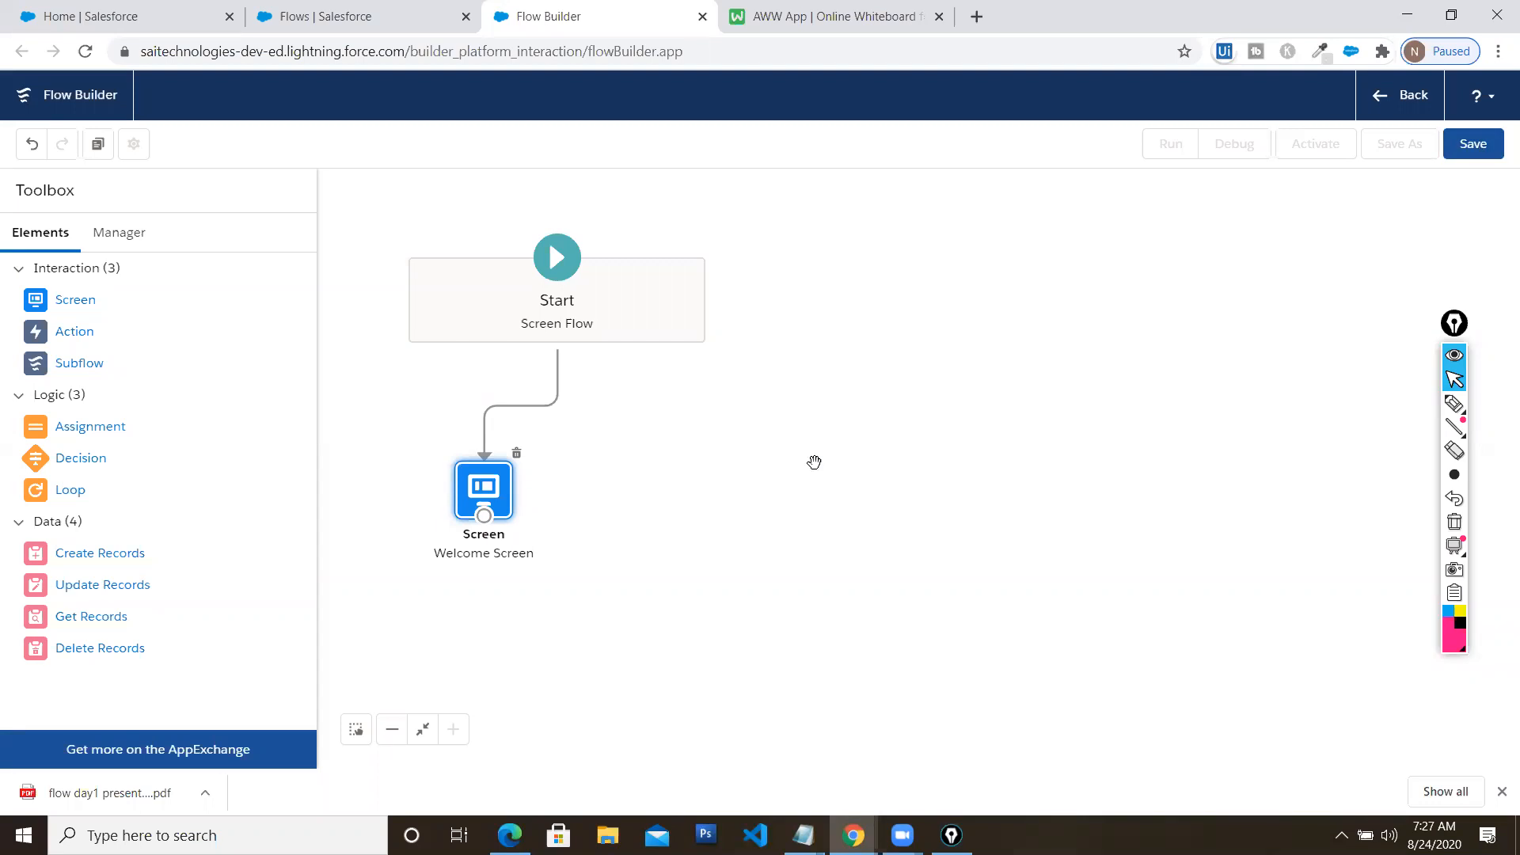
{"action": "left_click_drag", "start_coordinate": [507, 489], "coordinate": [509, 508]}
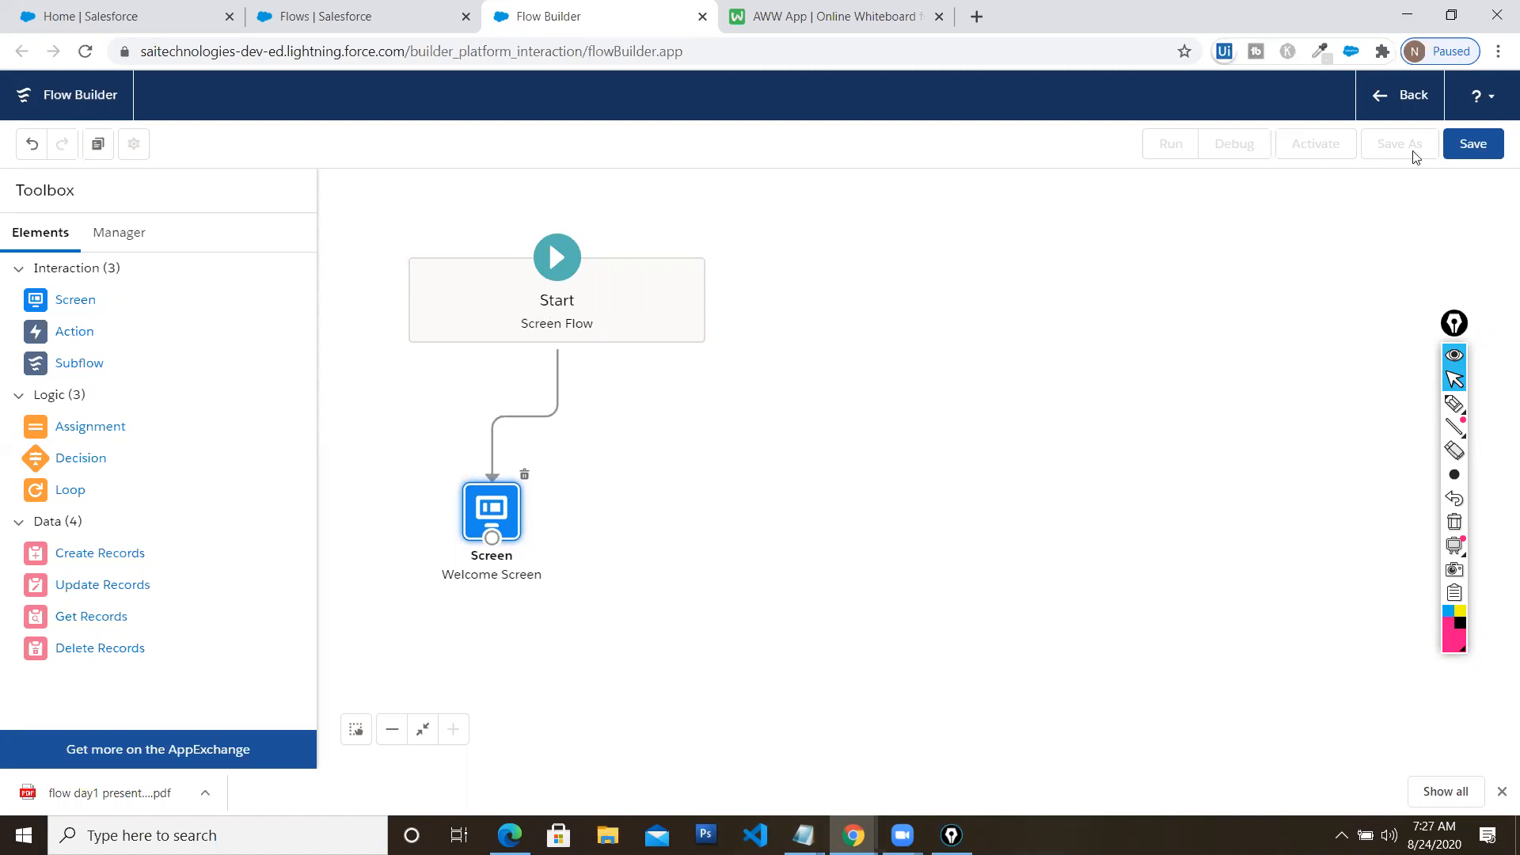
Save the flow as 'Welcome Flow' (API Welcome_Flow) with description 'Welcome Flow to greet users'
{"action": "left_click", "coordinate": [1474, 145]}
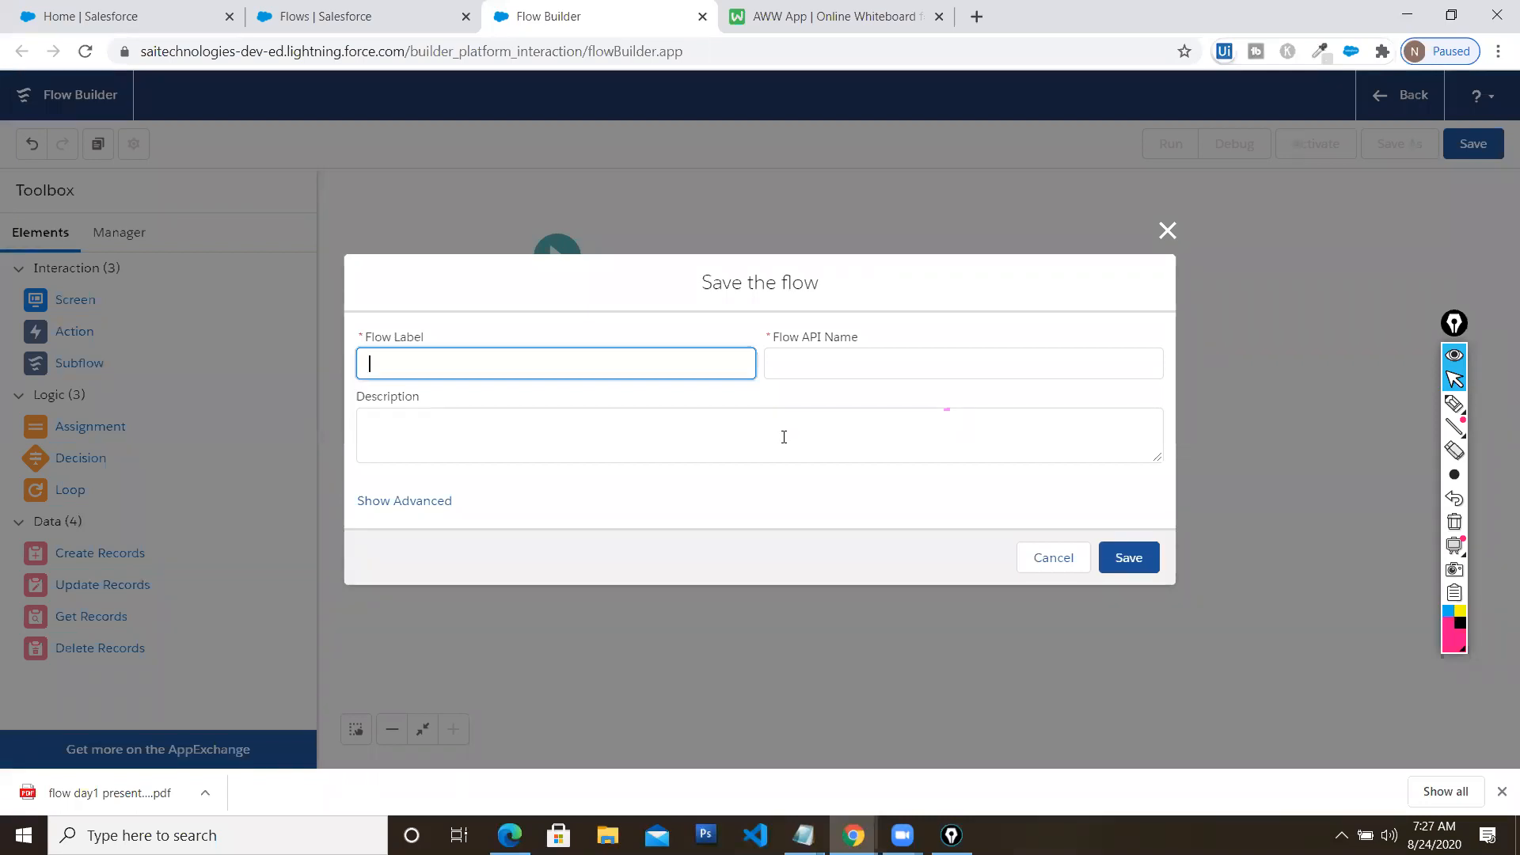
{"action": "type", "text": "Welcome Flow"}
{"action": "key", "text": "Tab"}
{"action": "key", "text": "Tab"}
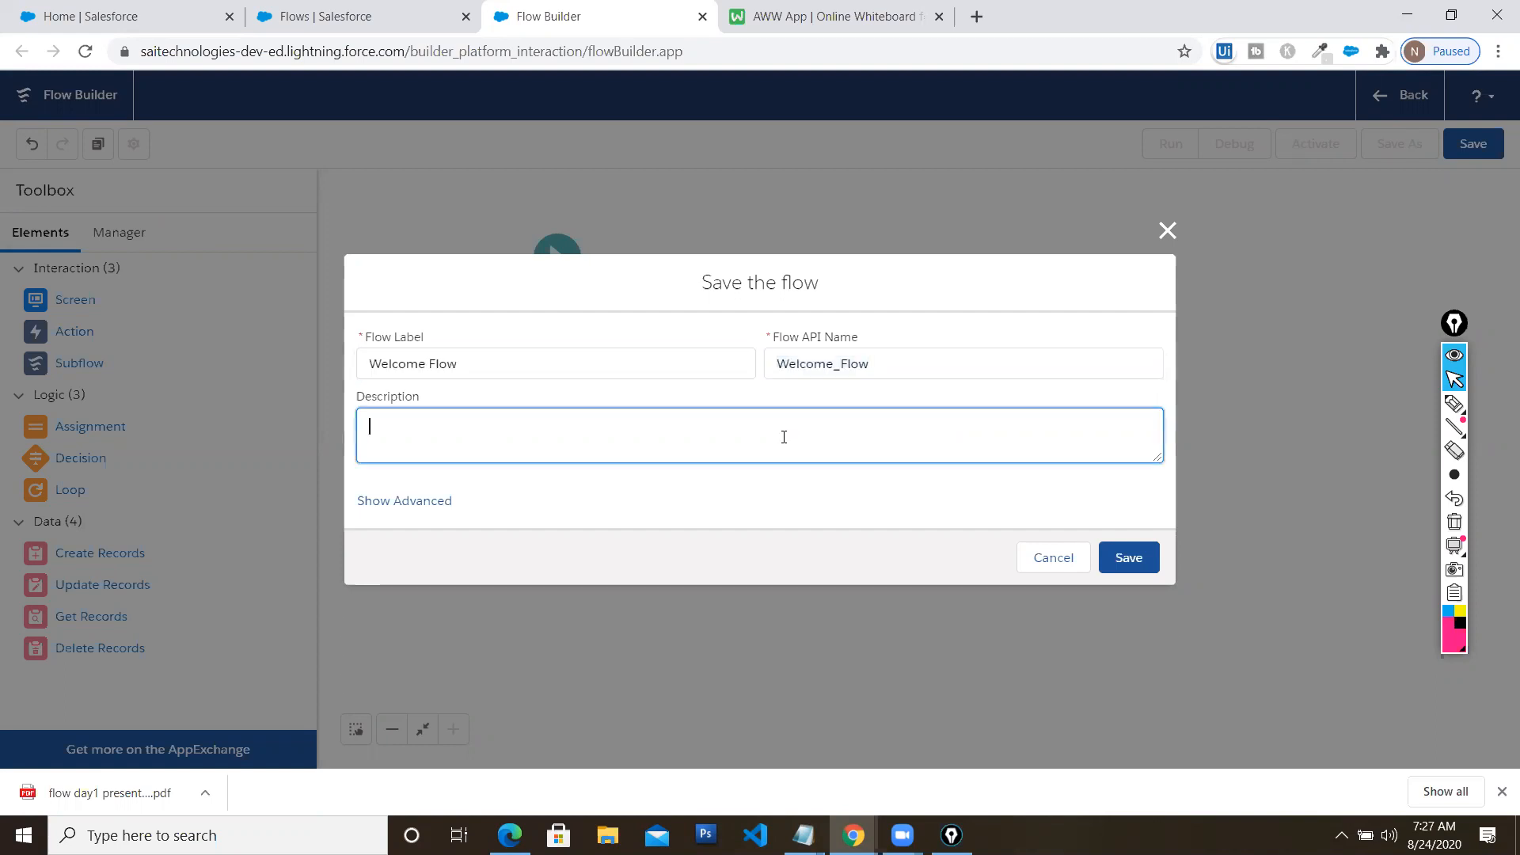
{"action": "type", "text": "Welcome Flow to greet users"}
{"action": "left_click", "coordinate": [1140, 555]}
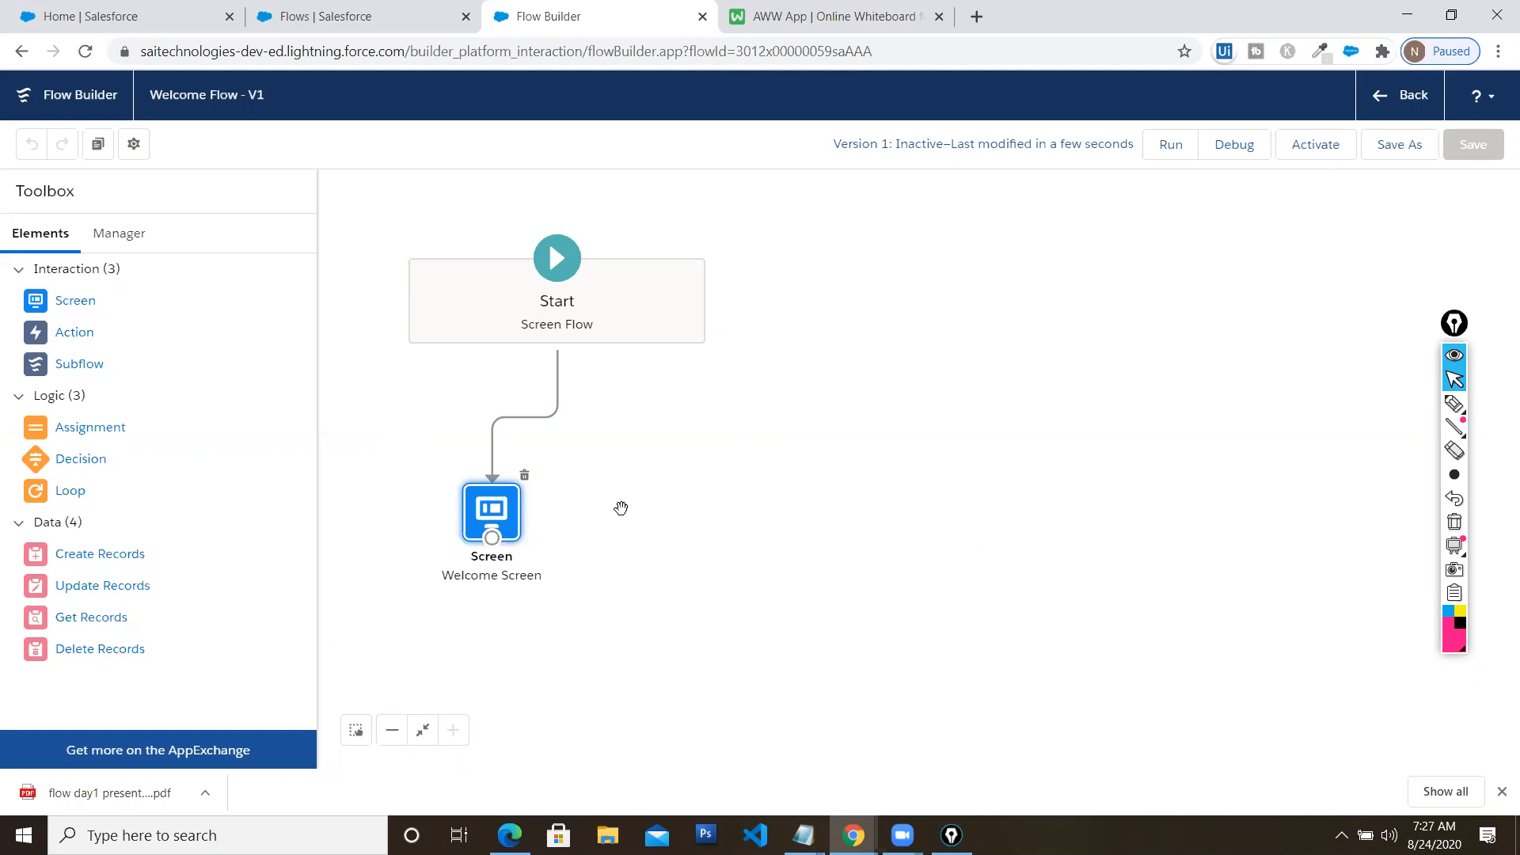
Debug-run Welcome Flow, review how the interview started, and finish the welcome screen
{"action": "left_click", "coordinate": [1233, 149]}
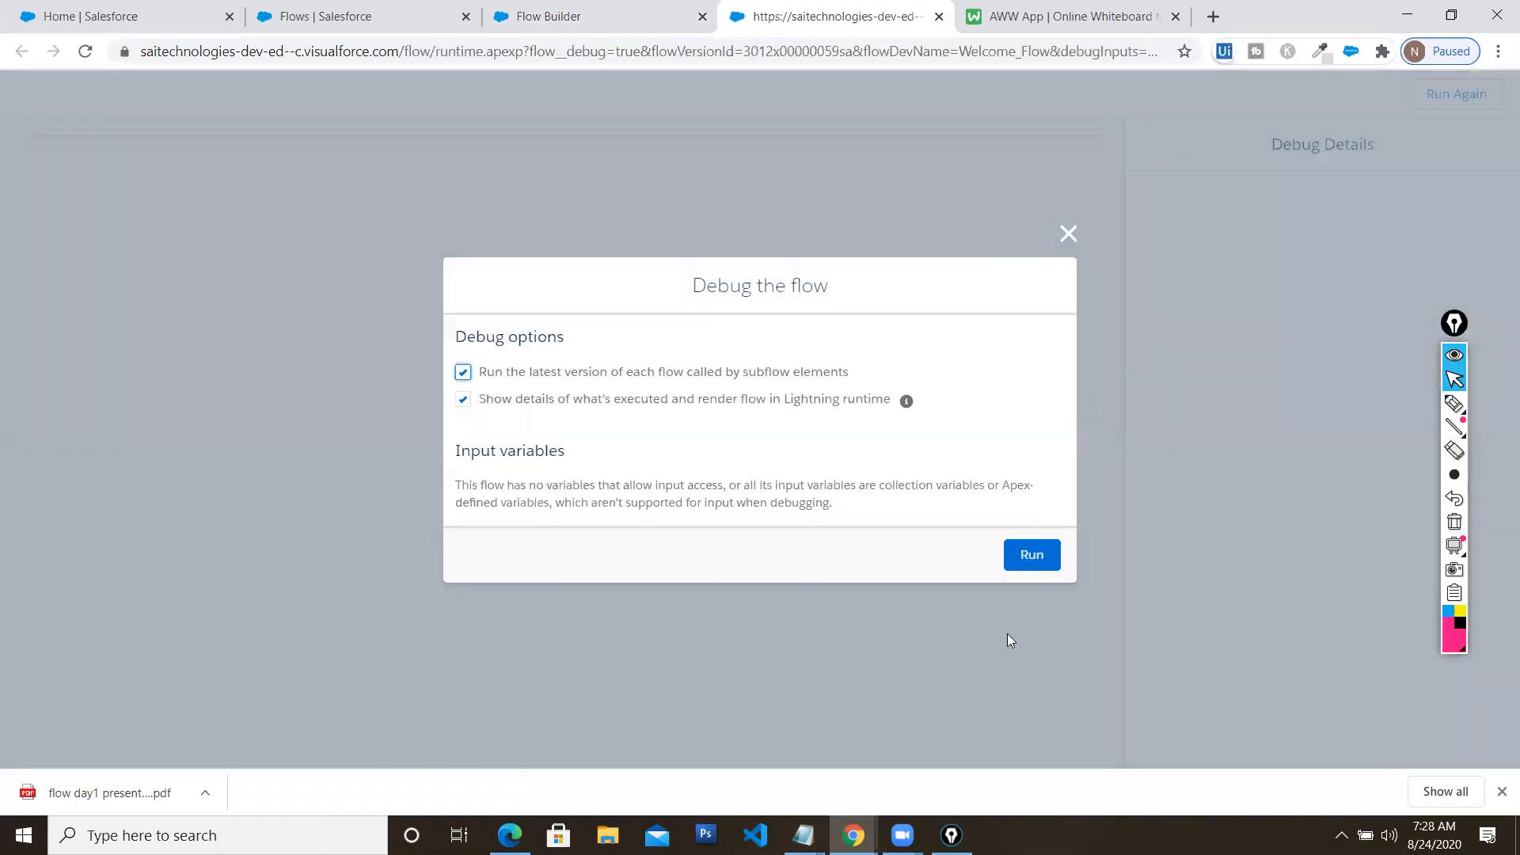
{"action": "left_click", "coordinate": [1032, 556]}
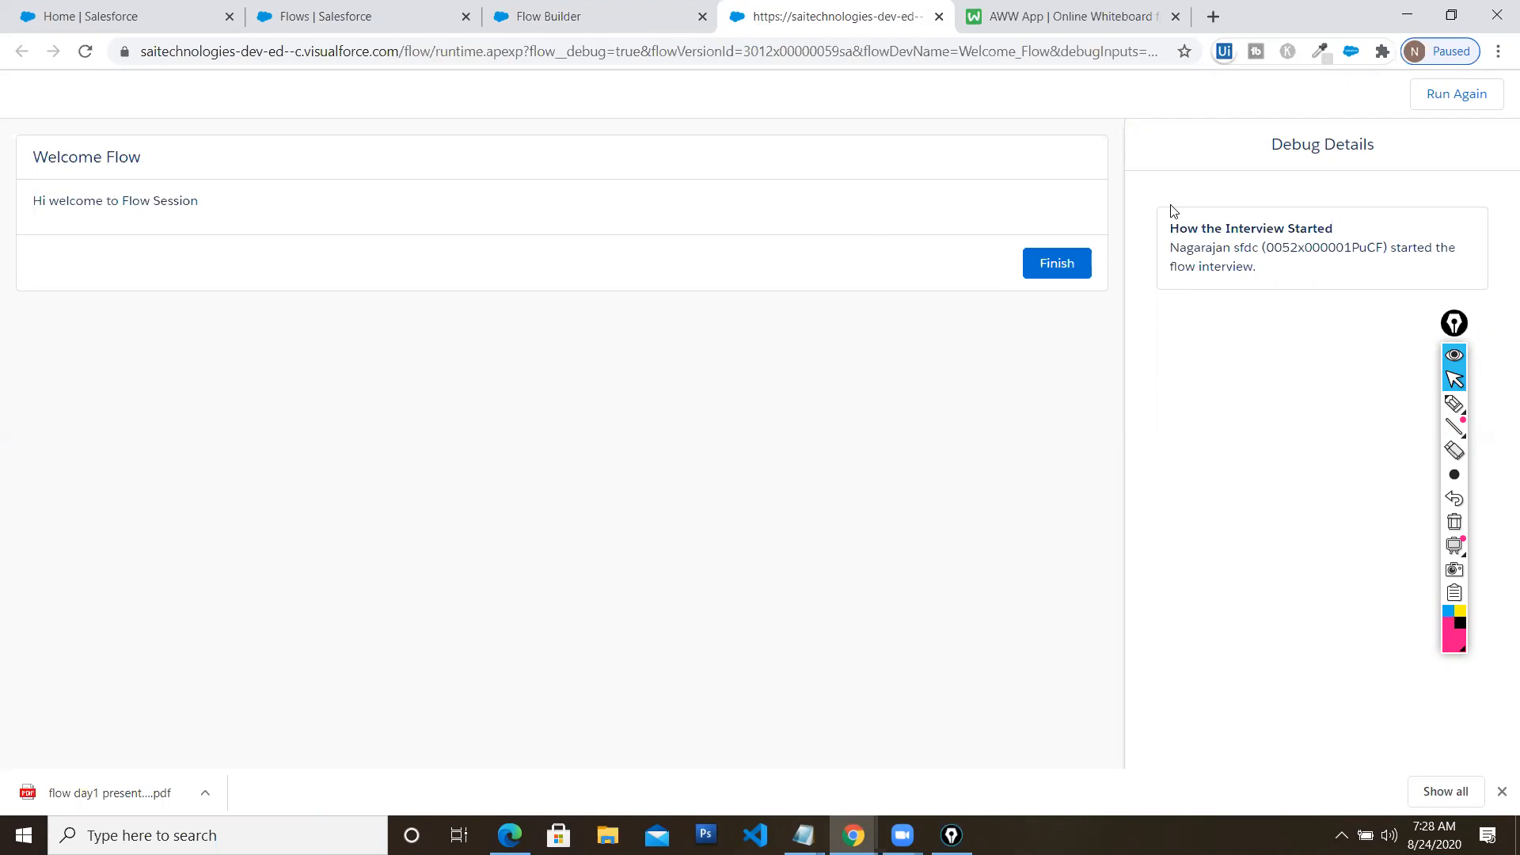
{"action": "left_click_drag", "start_coordinate": [1216, 231], "coordinate": [1335, 232]}
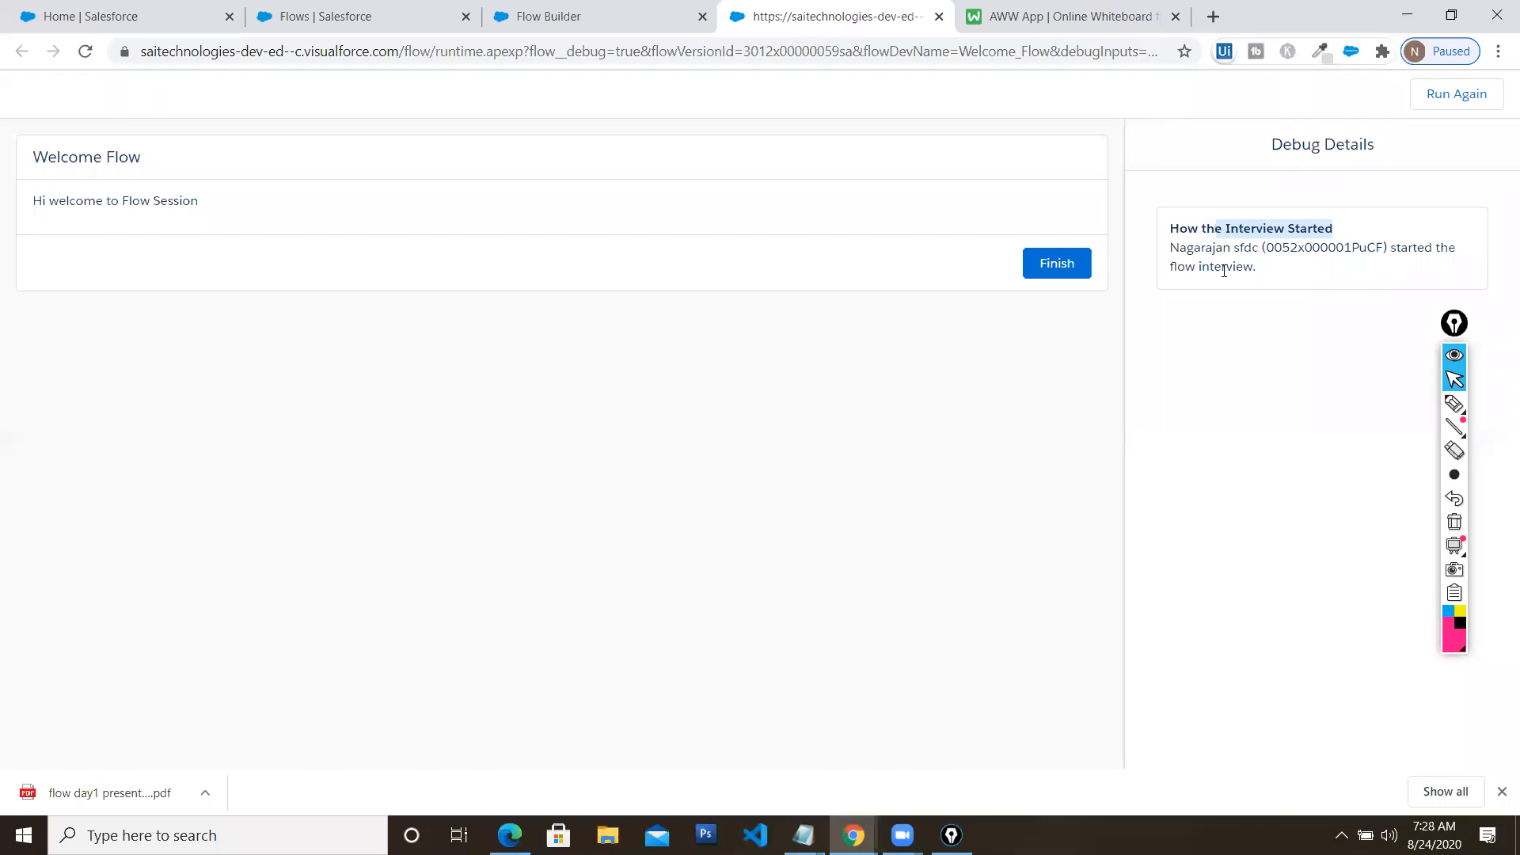
{"action": "left_click", "coordinate": [1060, 265]}
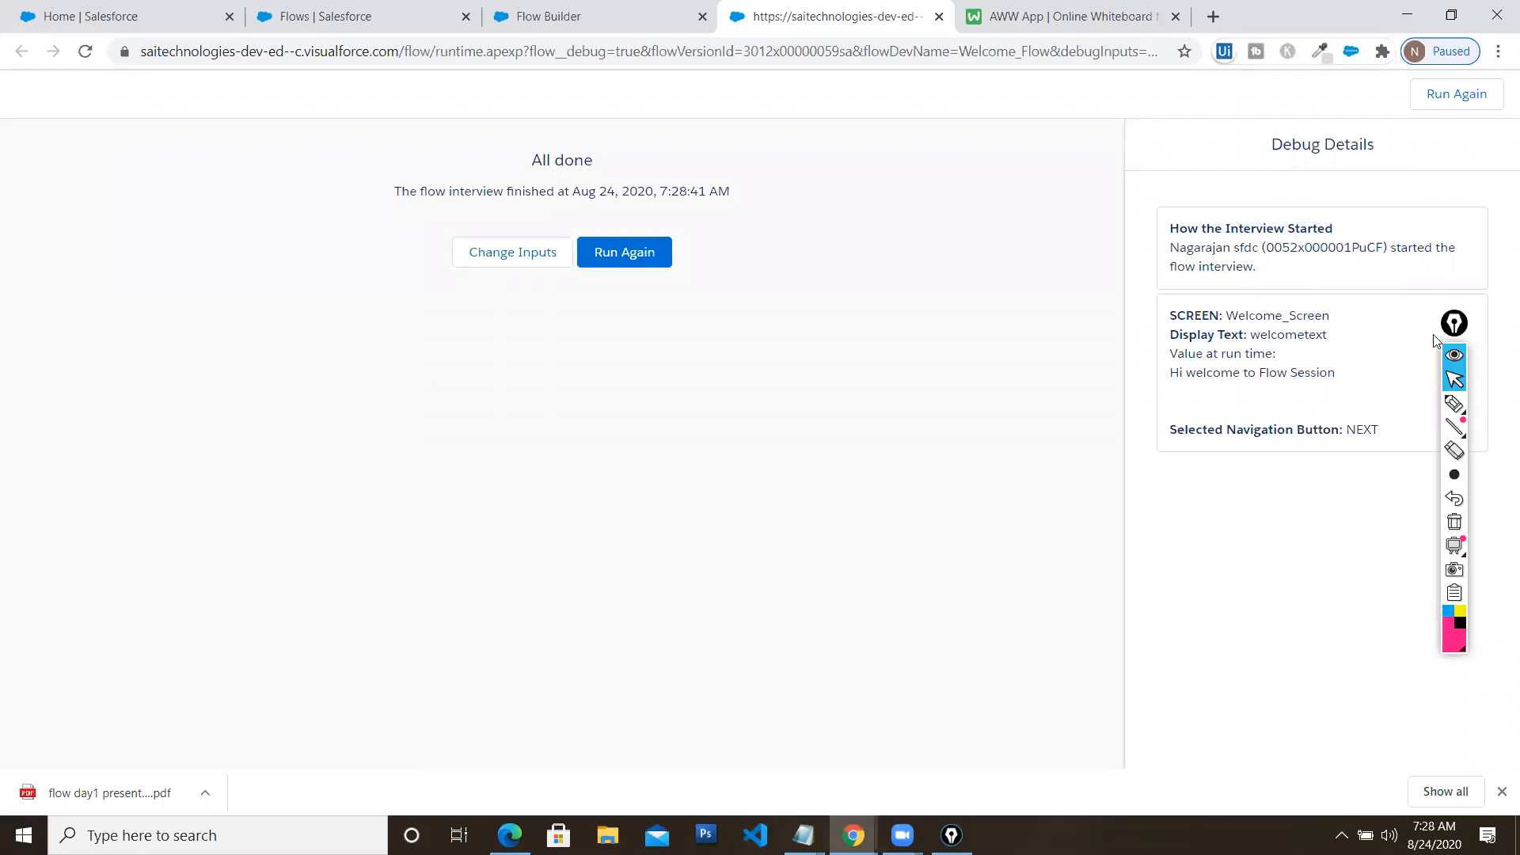
Review the welcometext entry in Debug Details, run the debug again, and restore the browser window
{"action": "left_click", "coordinate": [1454, 355]}
{"action": "left_click_drag", "start_coordinate": [1454, 354], "coordinate": [1479, 430]}
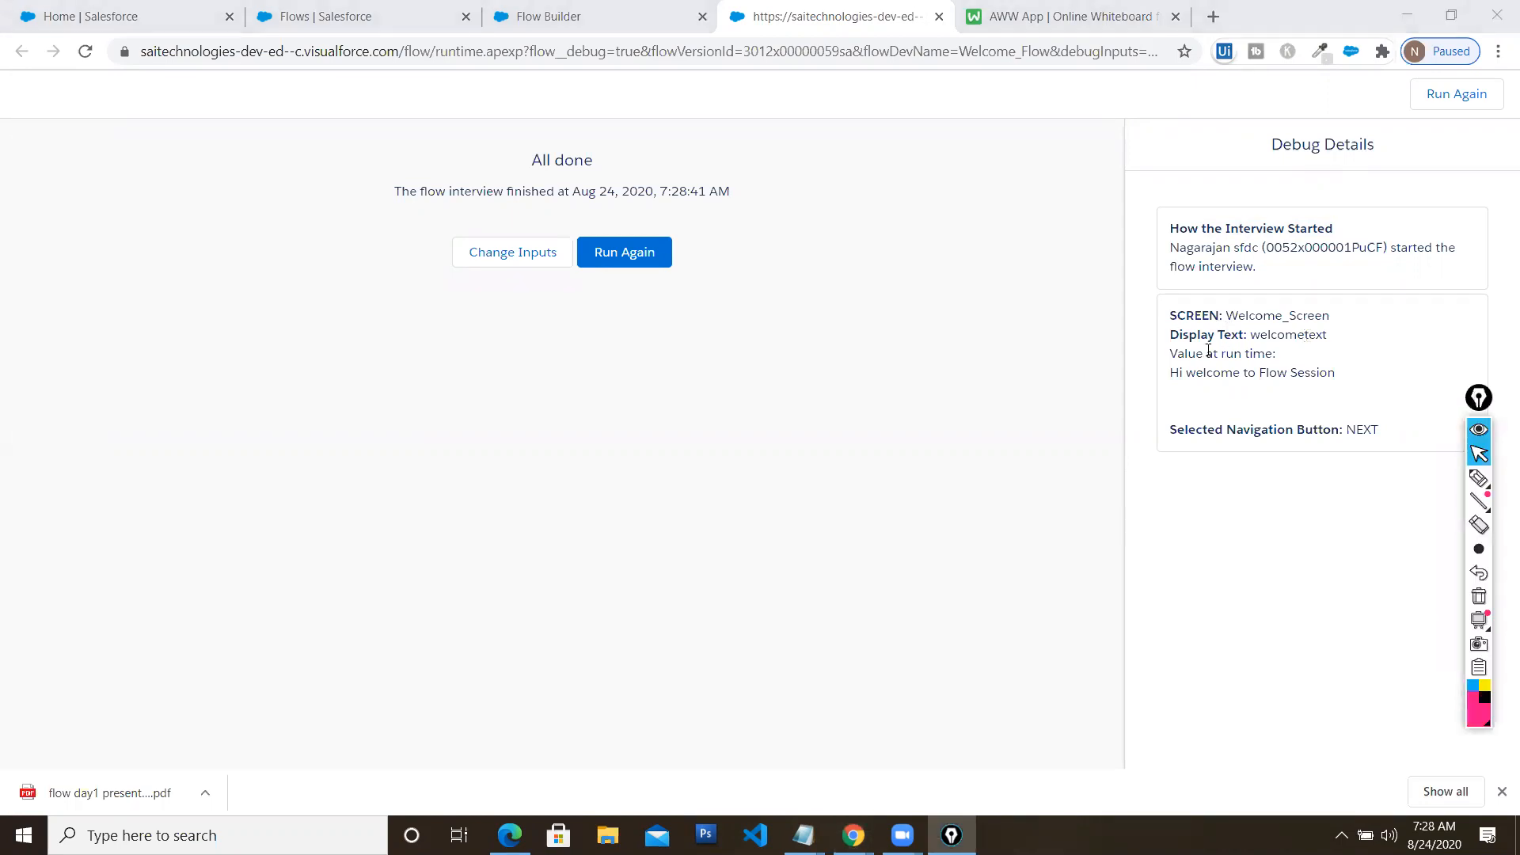
{"action": "left_click_drag", "start_coordinate": [1250, 337], "coordinate": [1334, 339]}
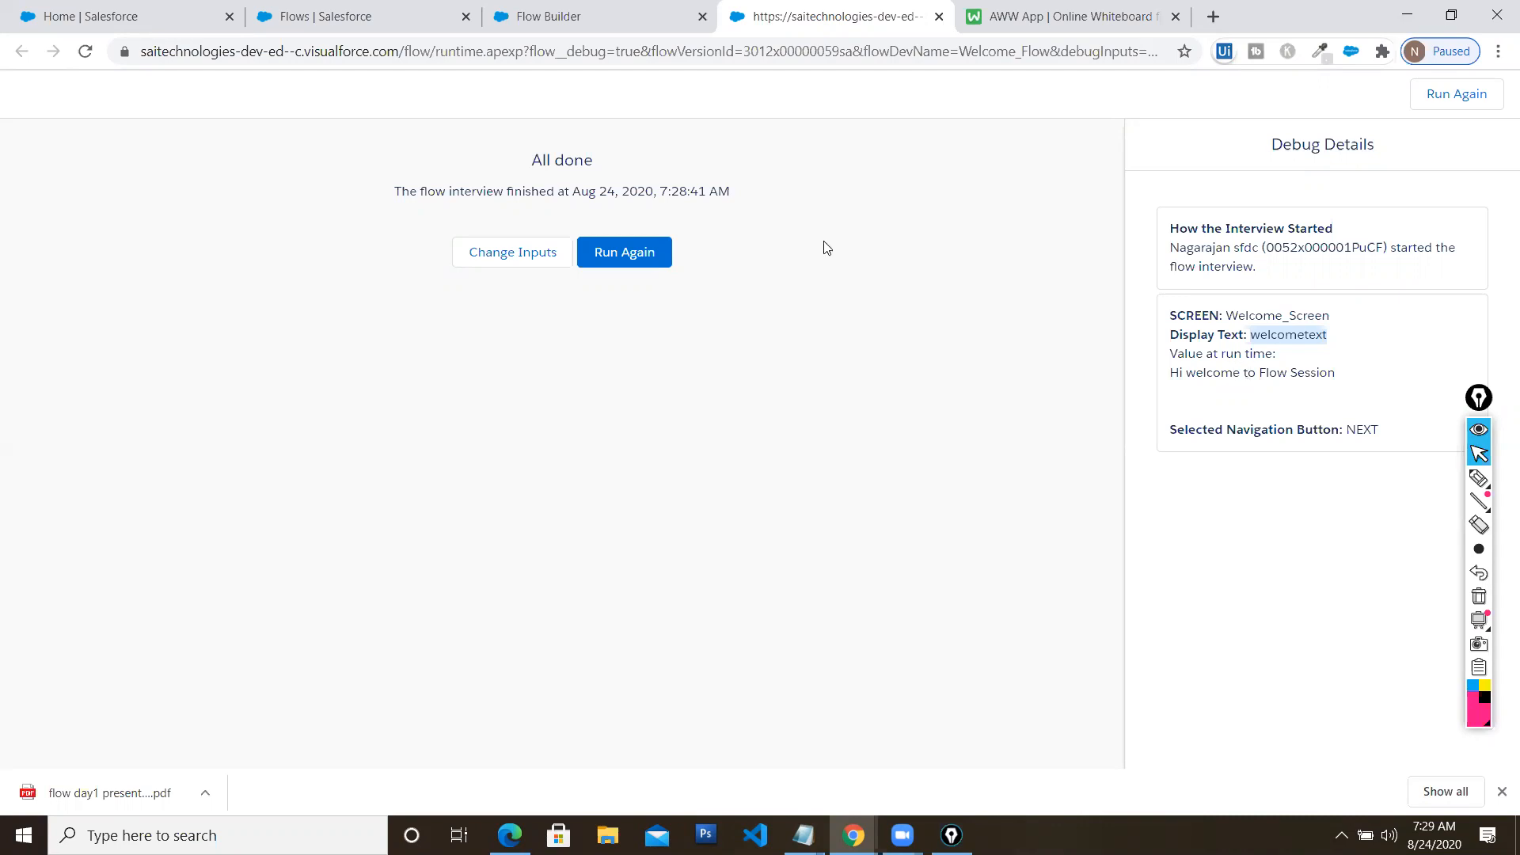
{"action": "left_click", "coordinate": [618, 259]}
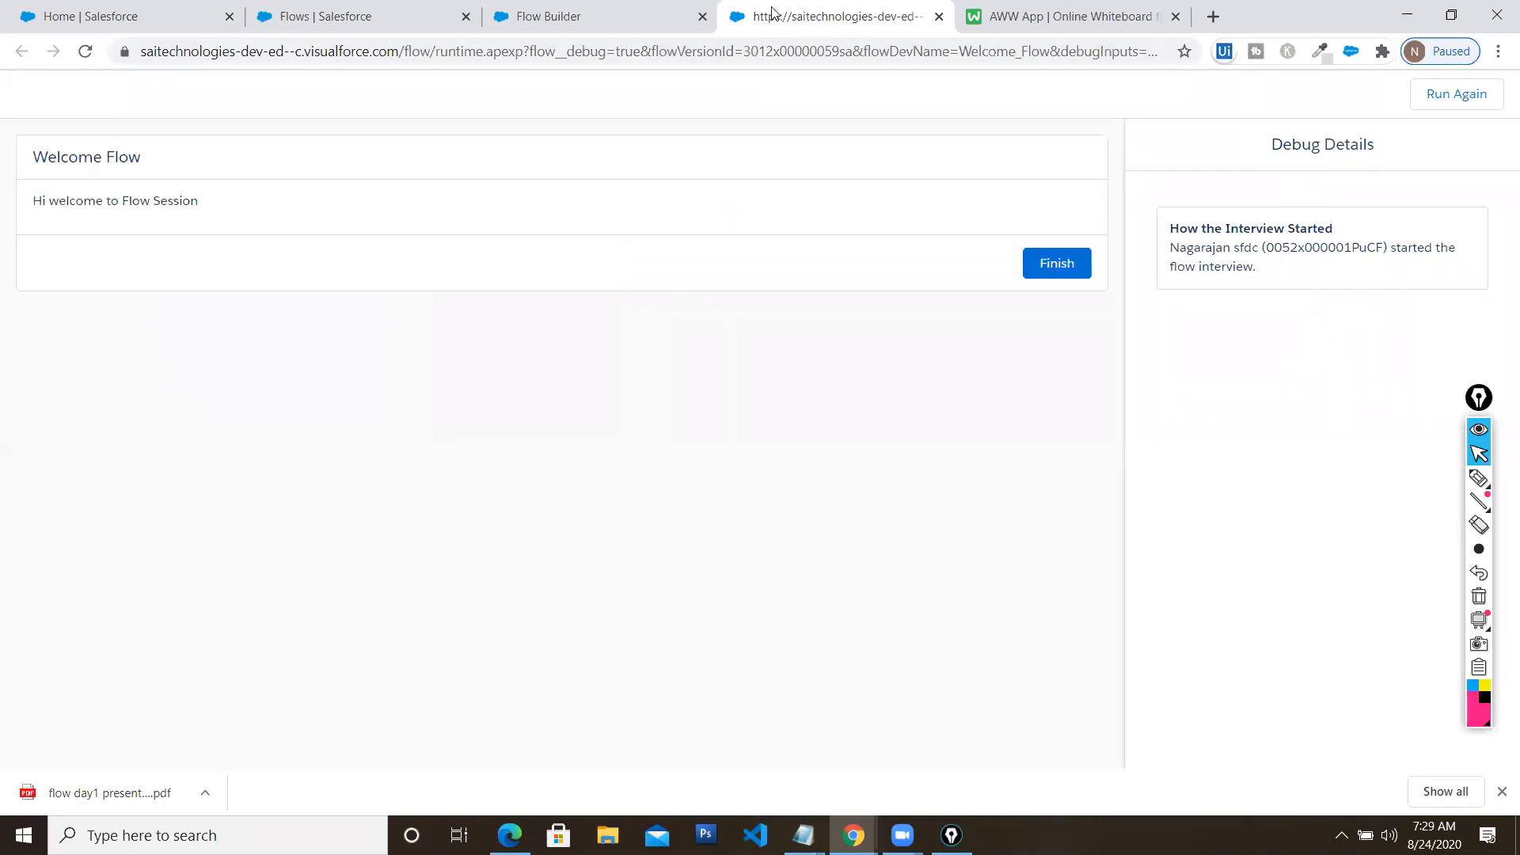
{"action": "left_click", "coordinate": [1449, 16]}
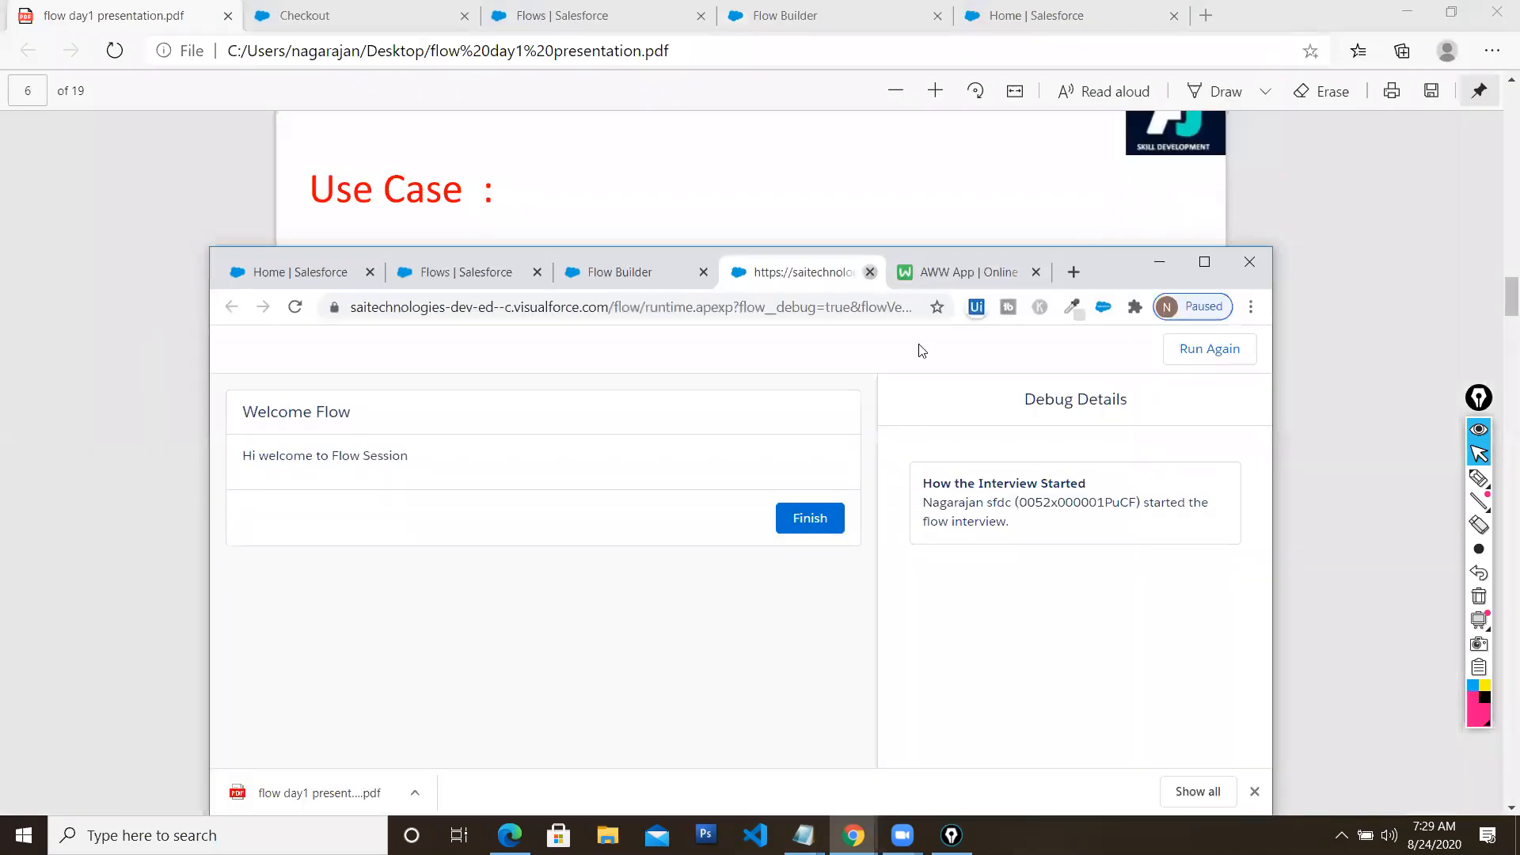
{"action": "left_click", "coordinate": [870, 272]}
Maximize the browser, activate Welcome Flow as Version 1, and switch to the Salesforce Home tab
{"action": "left_click", "coordinate": [1204, 261]}
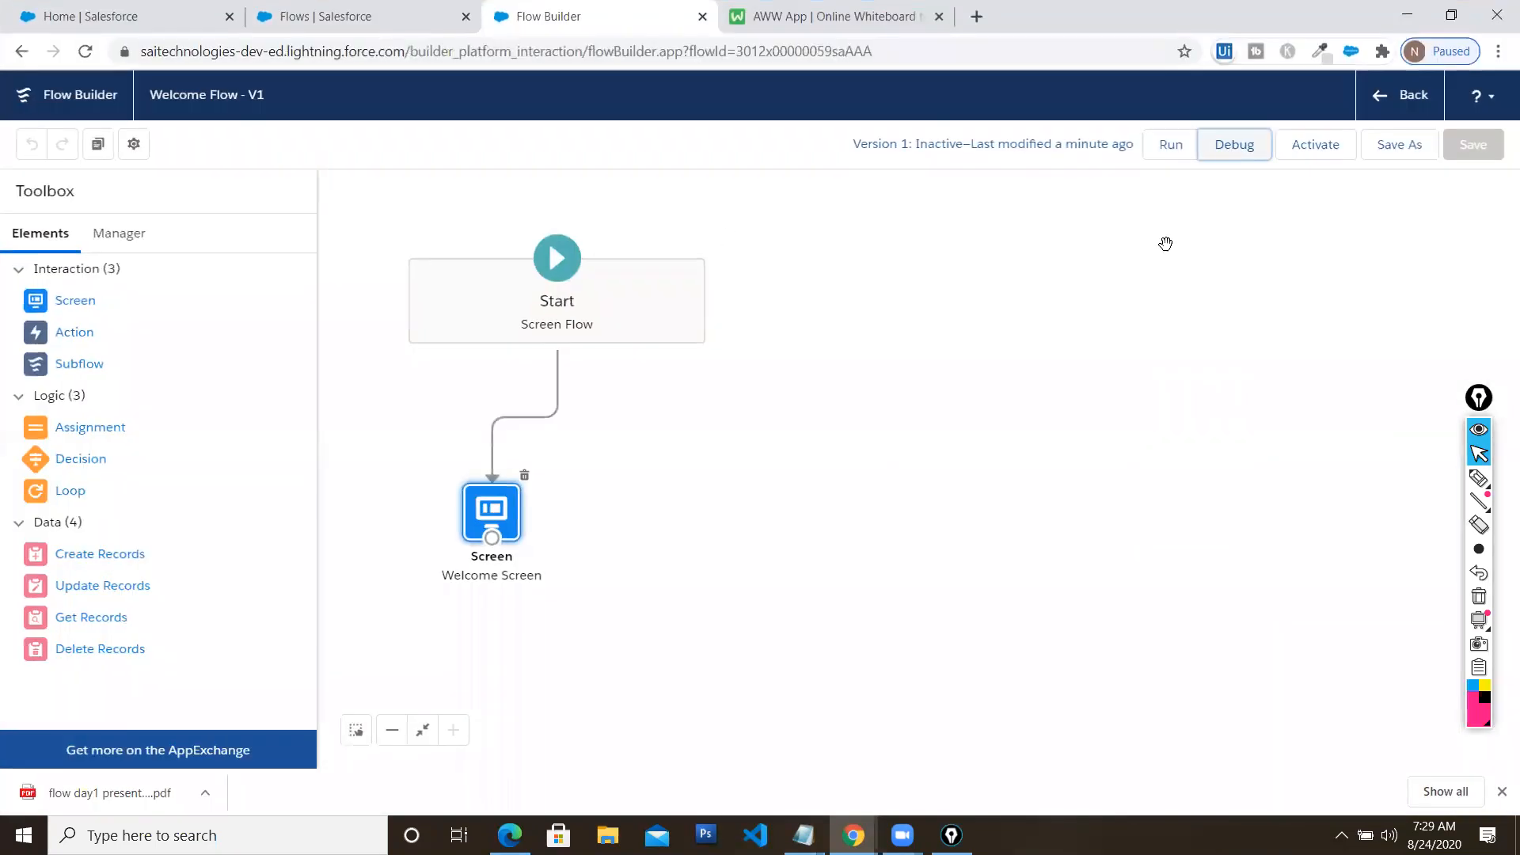
{"action": "left_click", "coordinate": [1318, 155]}
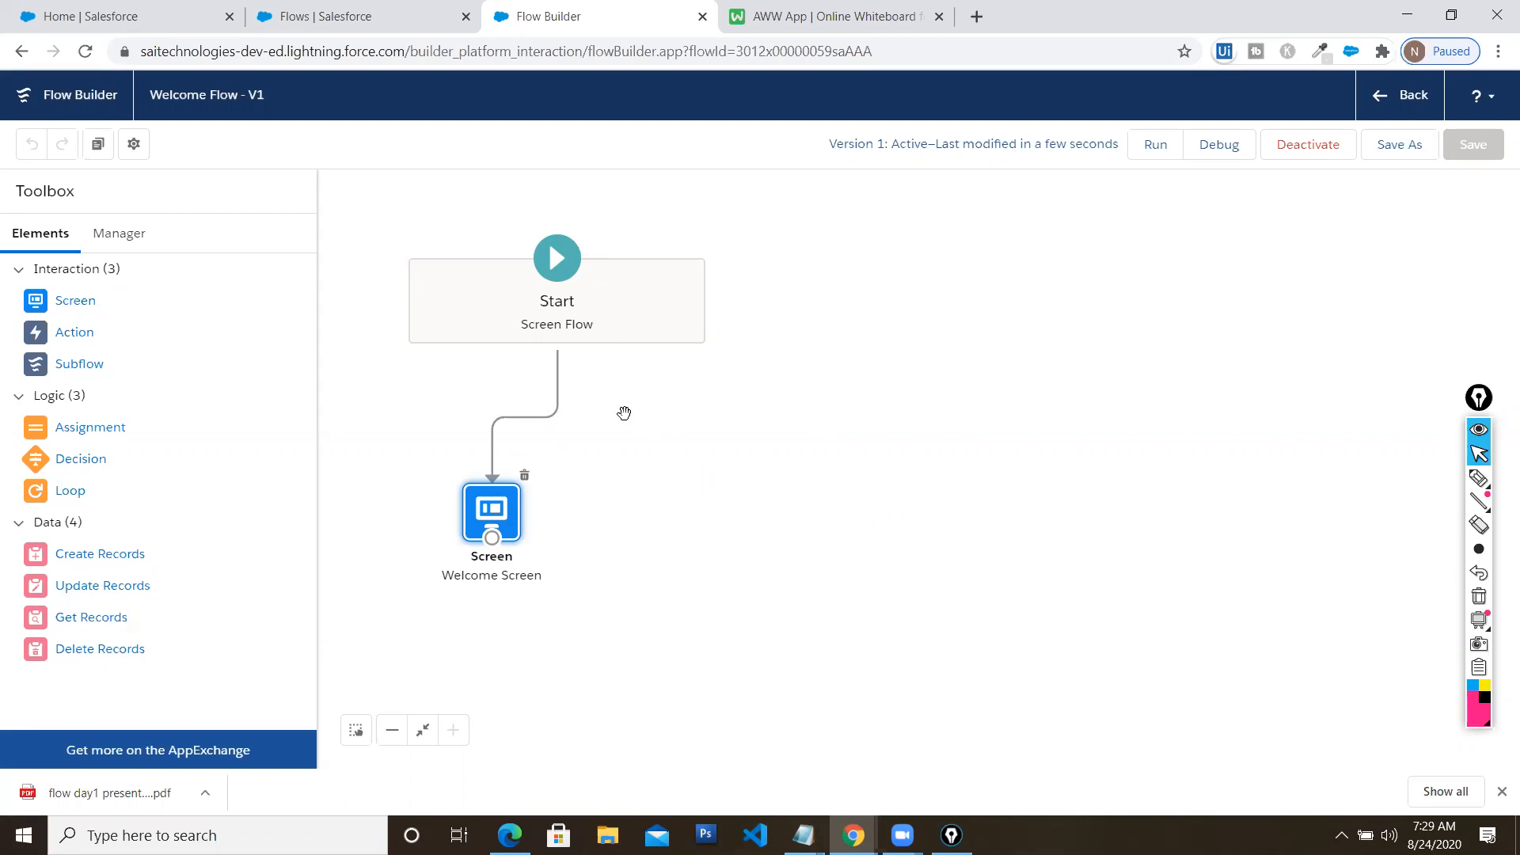
{"action": "left_click", "coordinate": [170, 18]}
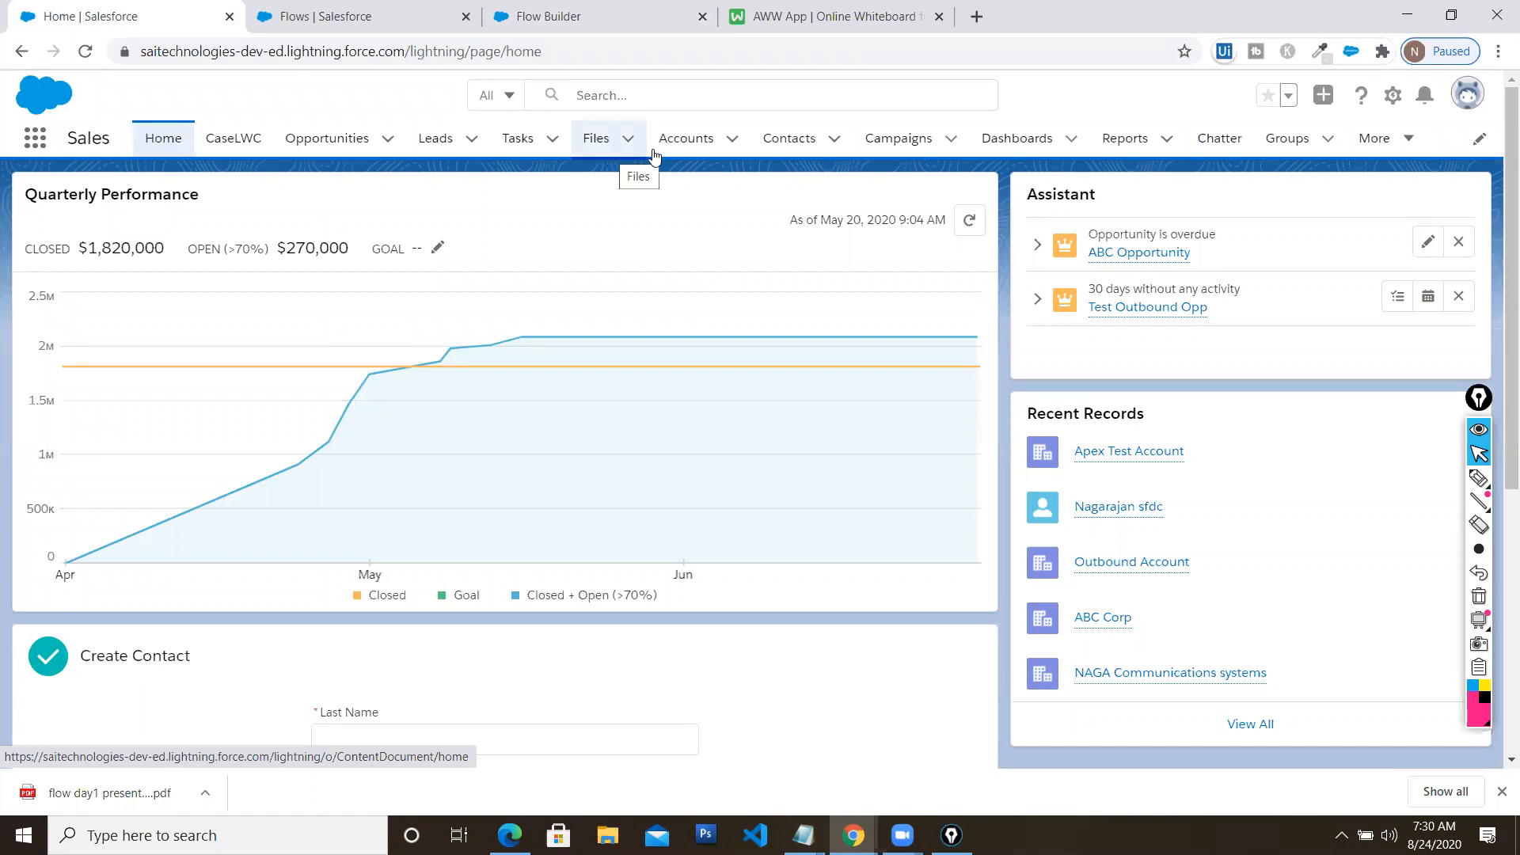
View the Outbound Account record, return Home, dismiss the component error, and open the Setup menu
{"action": "left_click", "coordinate": [678, 146]}
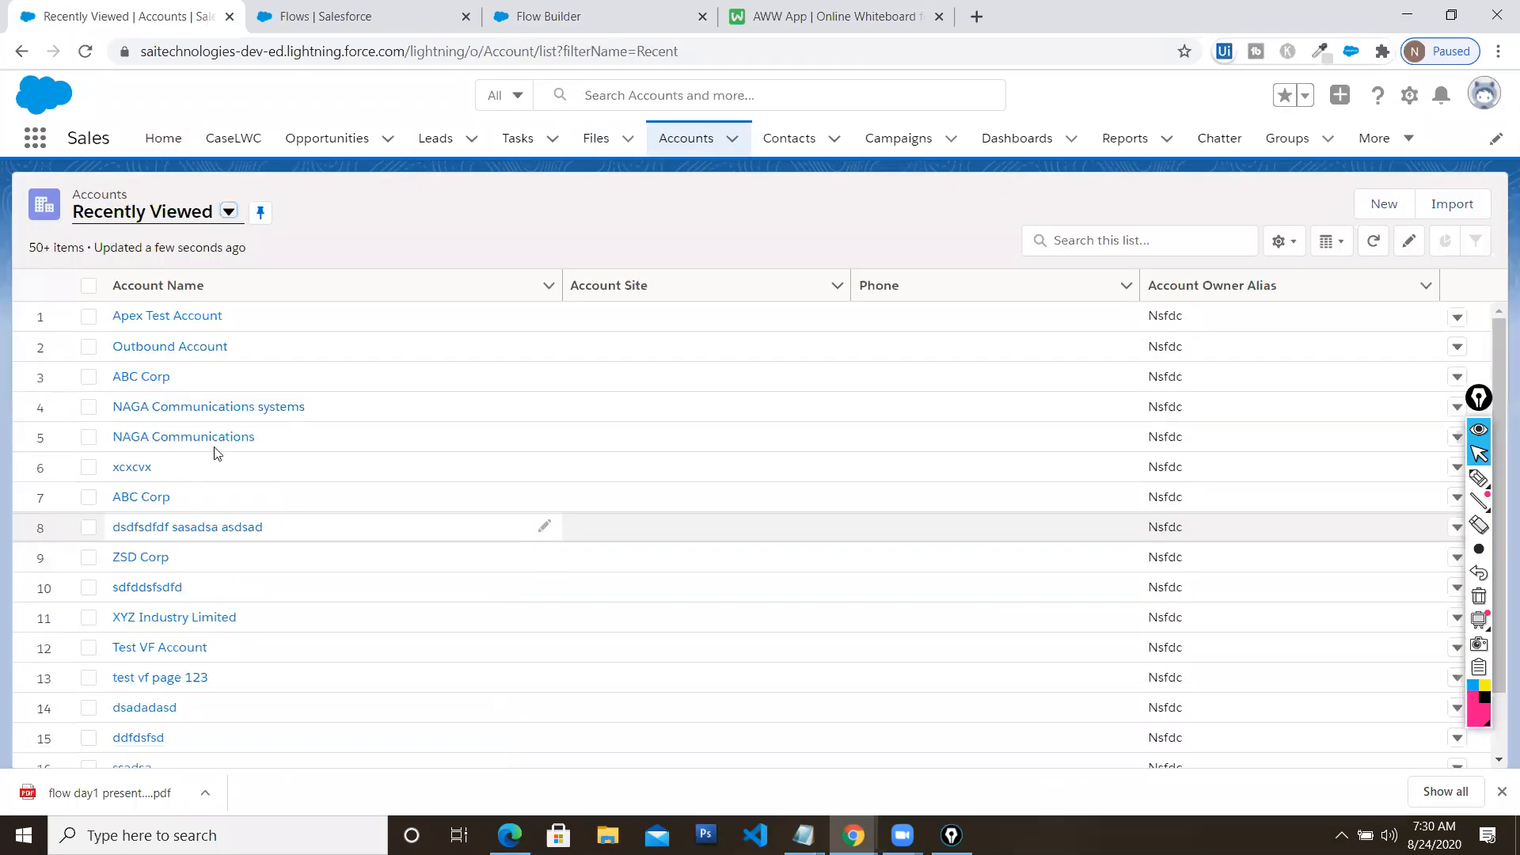
{"action": "left_click", "coordinate": [168, 347]}
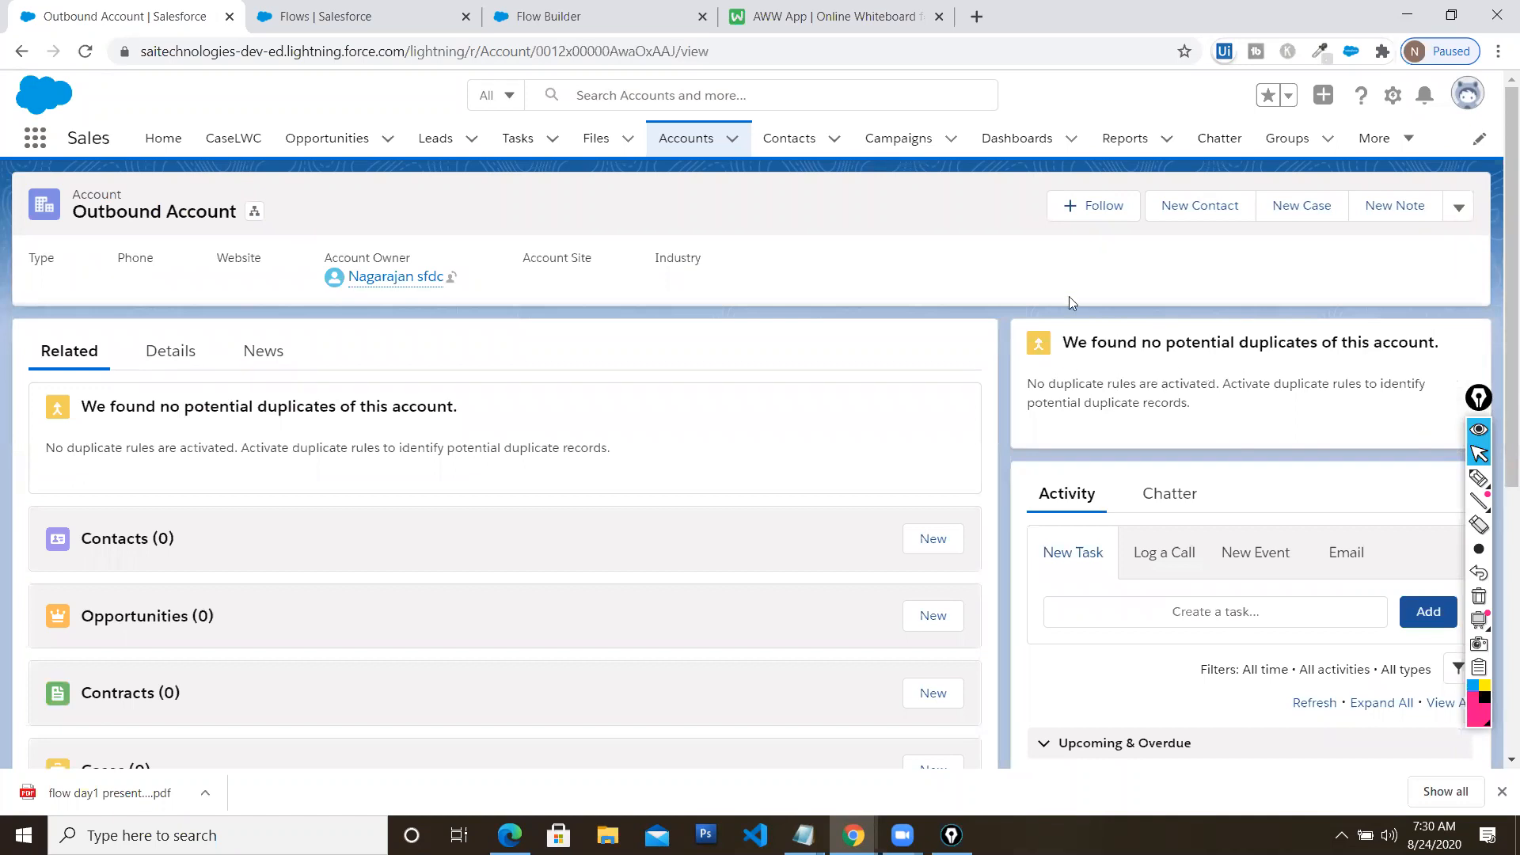
{"action": "left_click", "coordinate": [156, 140]}
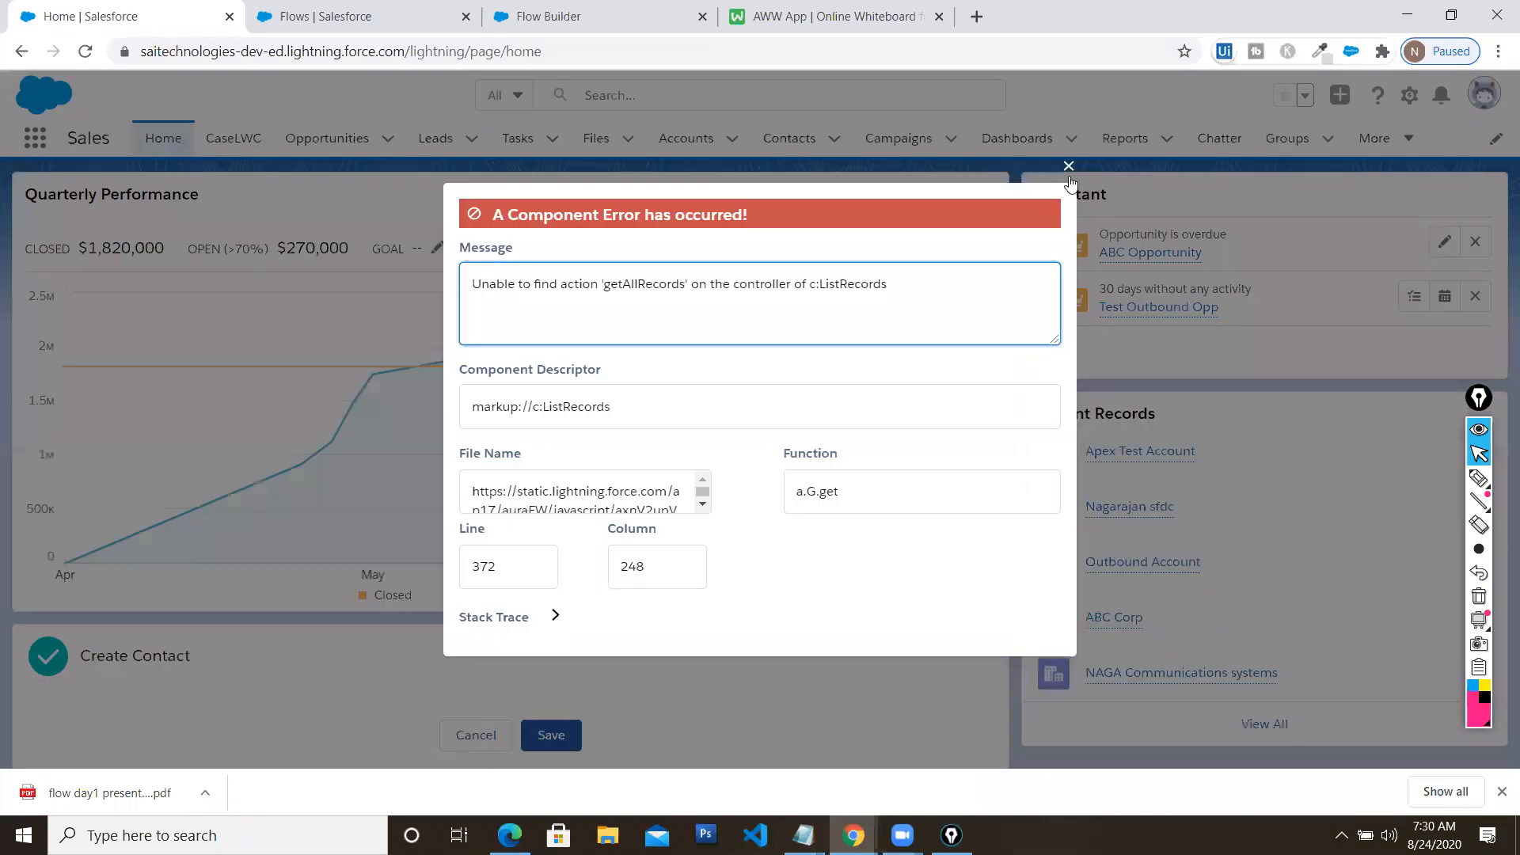
{"action": "left_click", "coordinate": [1068, 167]}
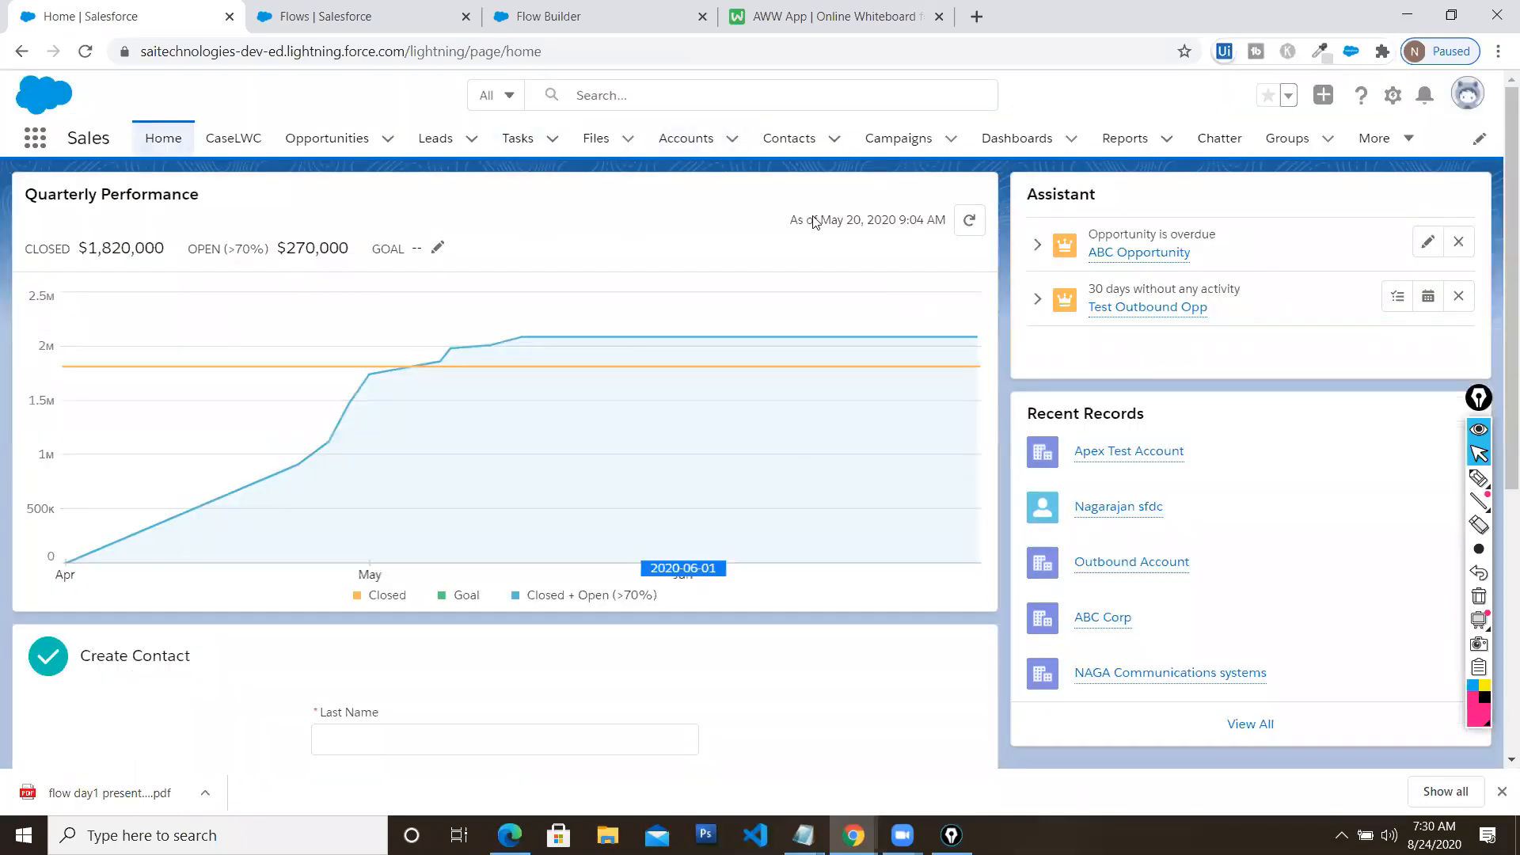
{"action": "left_click", "coordinate": [1392, 95]}
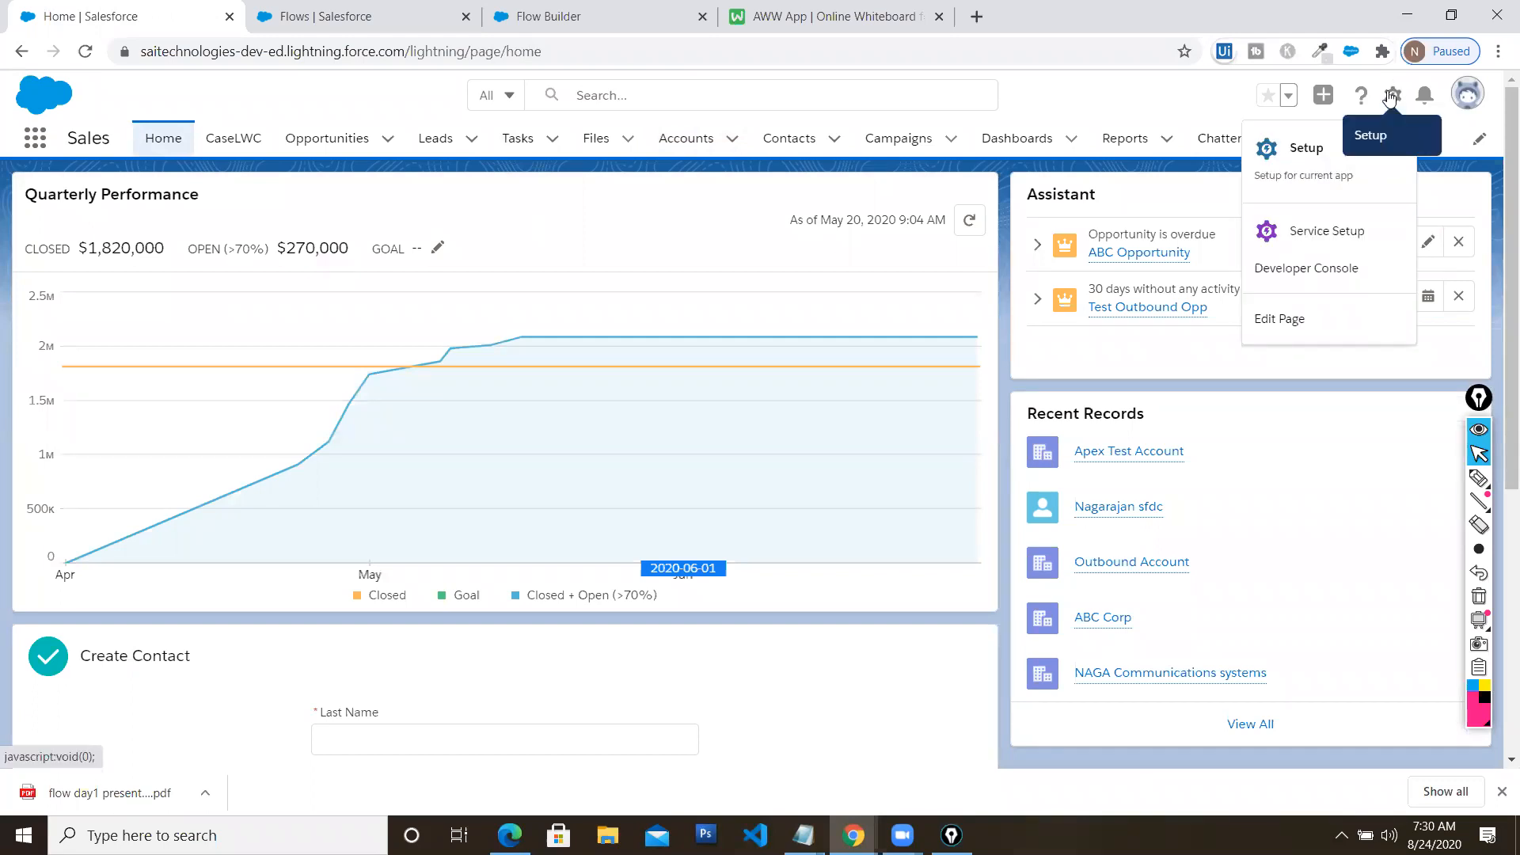
Edit Home Page Default, delete the failed ListRecords component, and browse the Components list
{"action": "left_click", "coordinate": [1281, 319]}
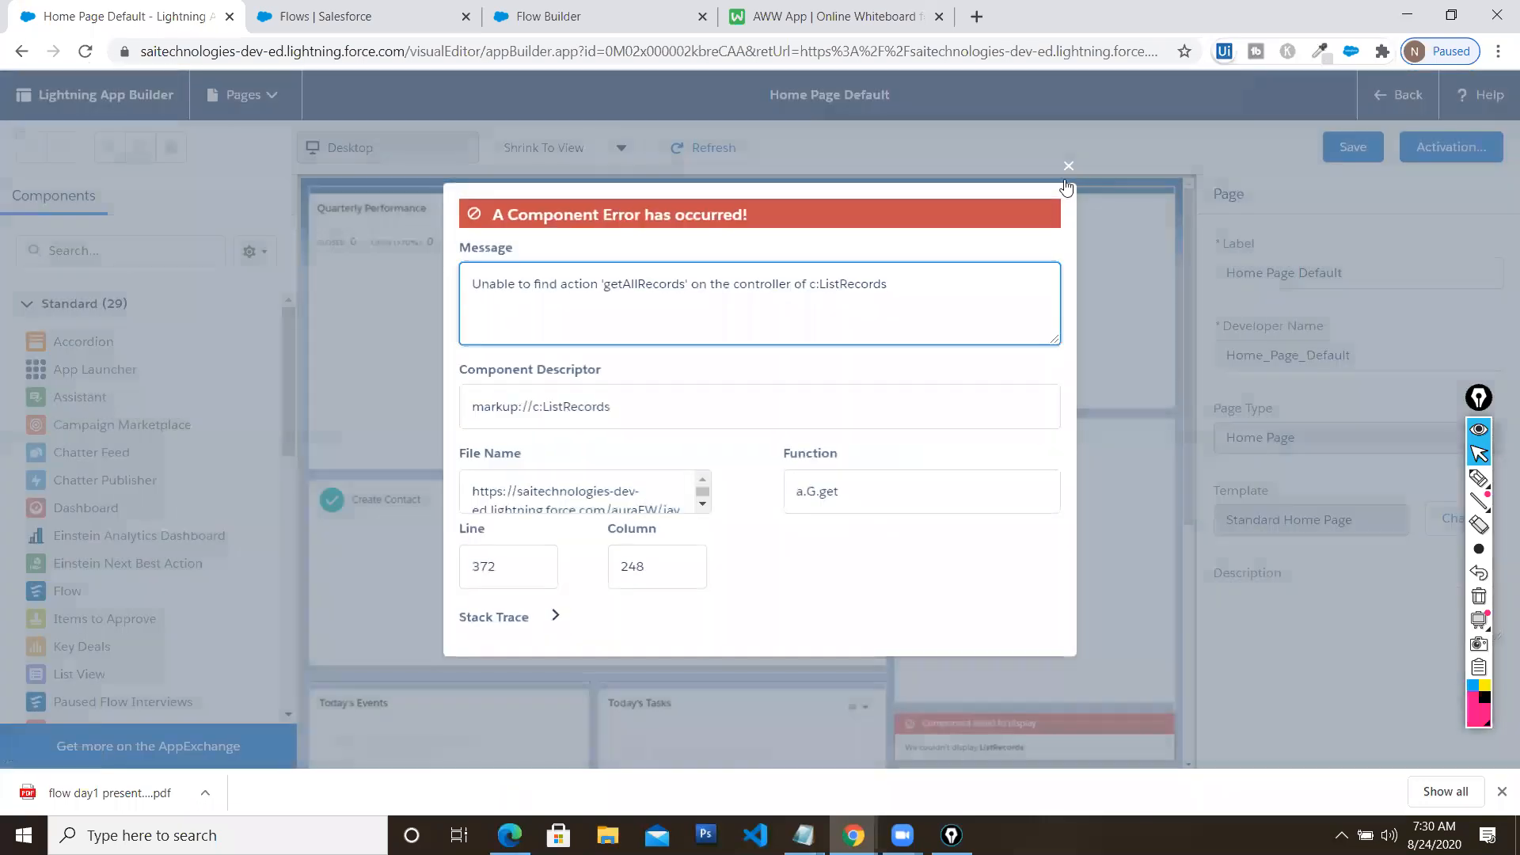
{"action": "left_click", "coordinate": [1069, 166]}
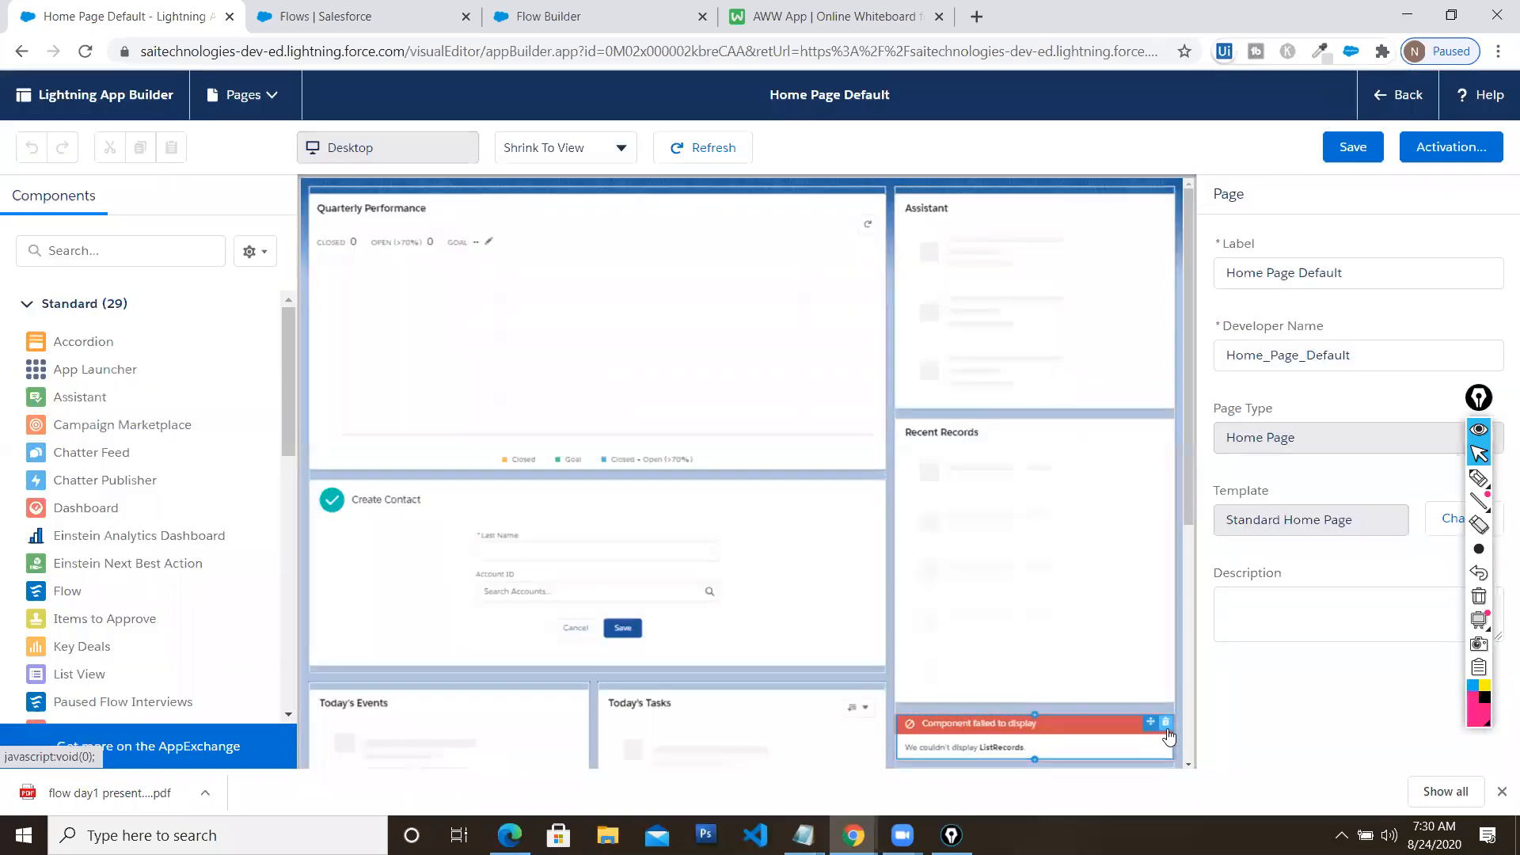
{"action": "left_click", "coordinate": [1165, 722]}
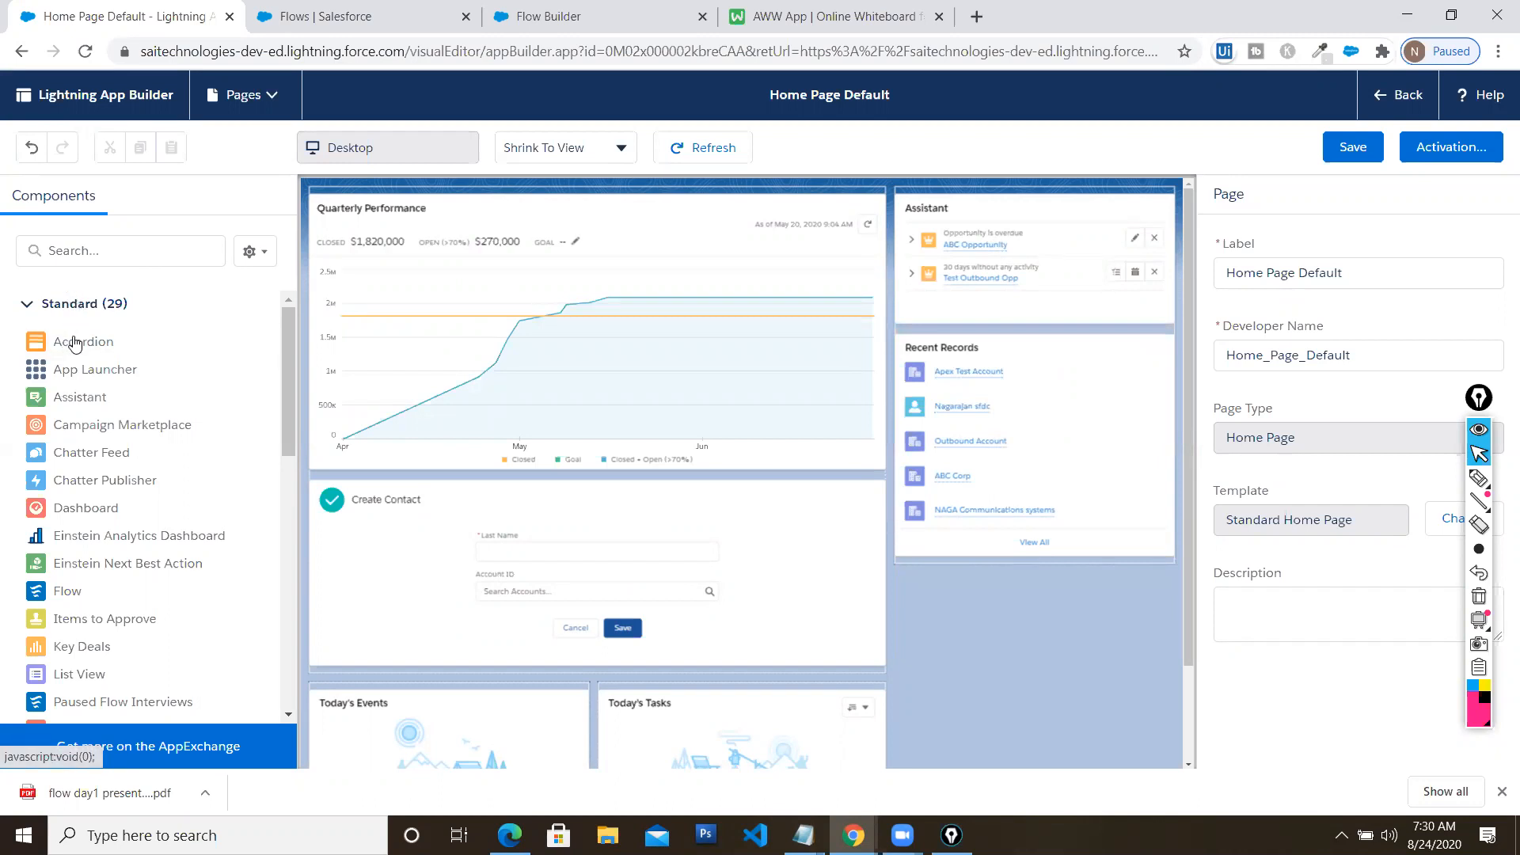
{"action": "mouse_move", "coordinate": [286, 334]}
{"action": "left_mouse_down"}
{"action": "mouse_move", "coordinate": [287, 364]}
{"action": "mouse_move", "coordinate": [287, 325]}
{"action": "left_mouse_up"}
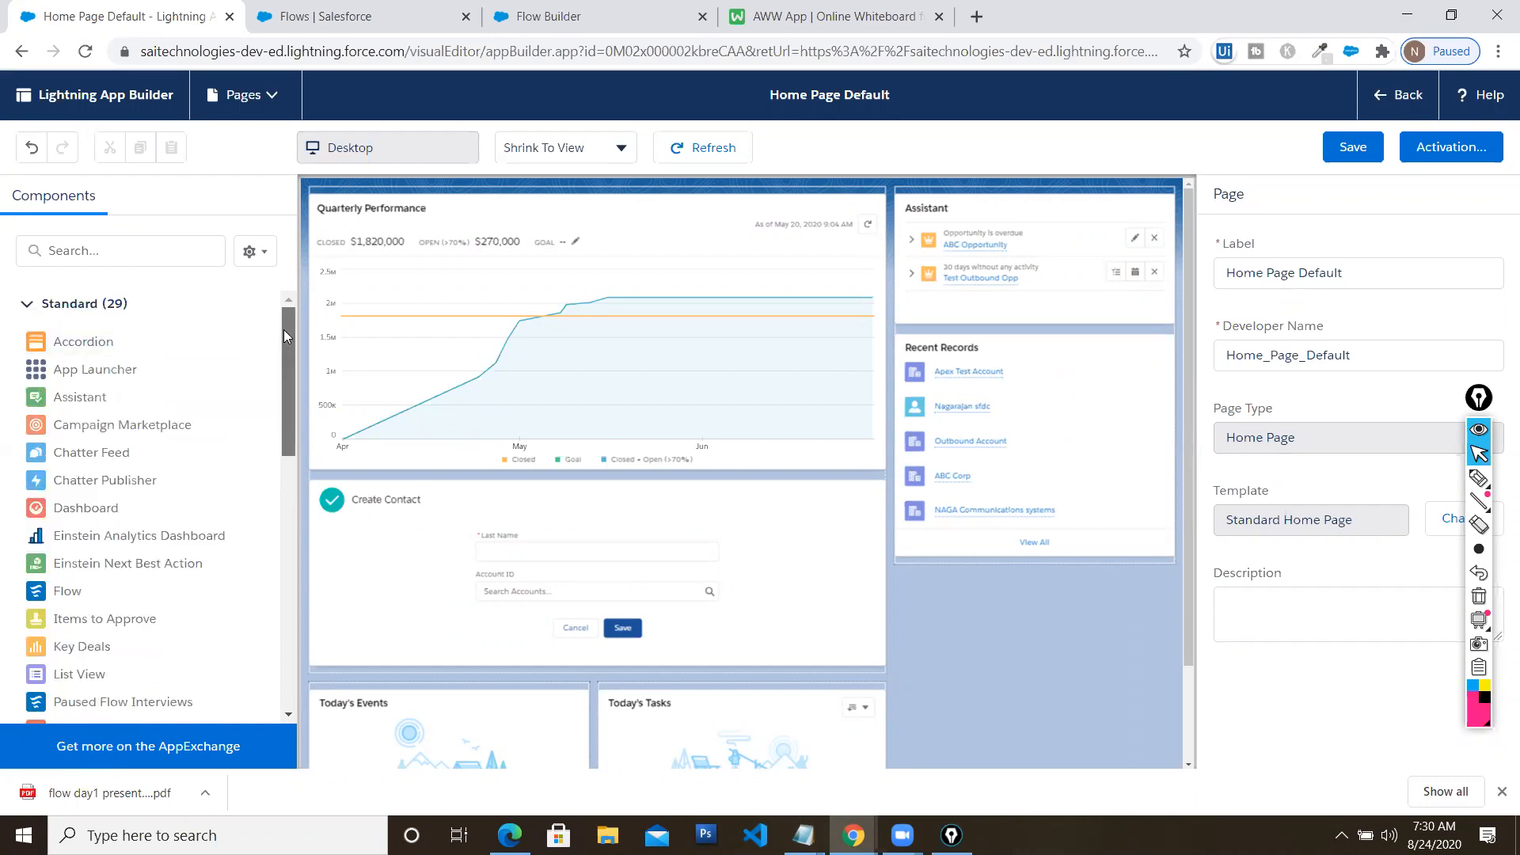
{"action": "left_click_drag", "start_coordinate": [284, 329], "coordinate": [290, 564]}
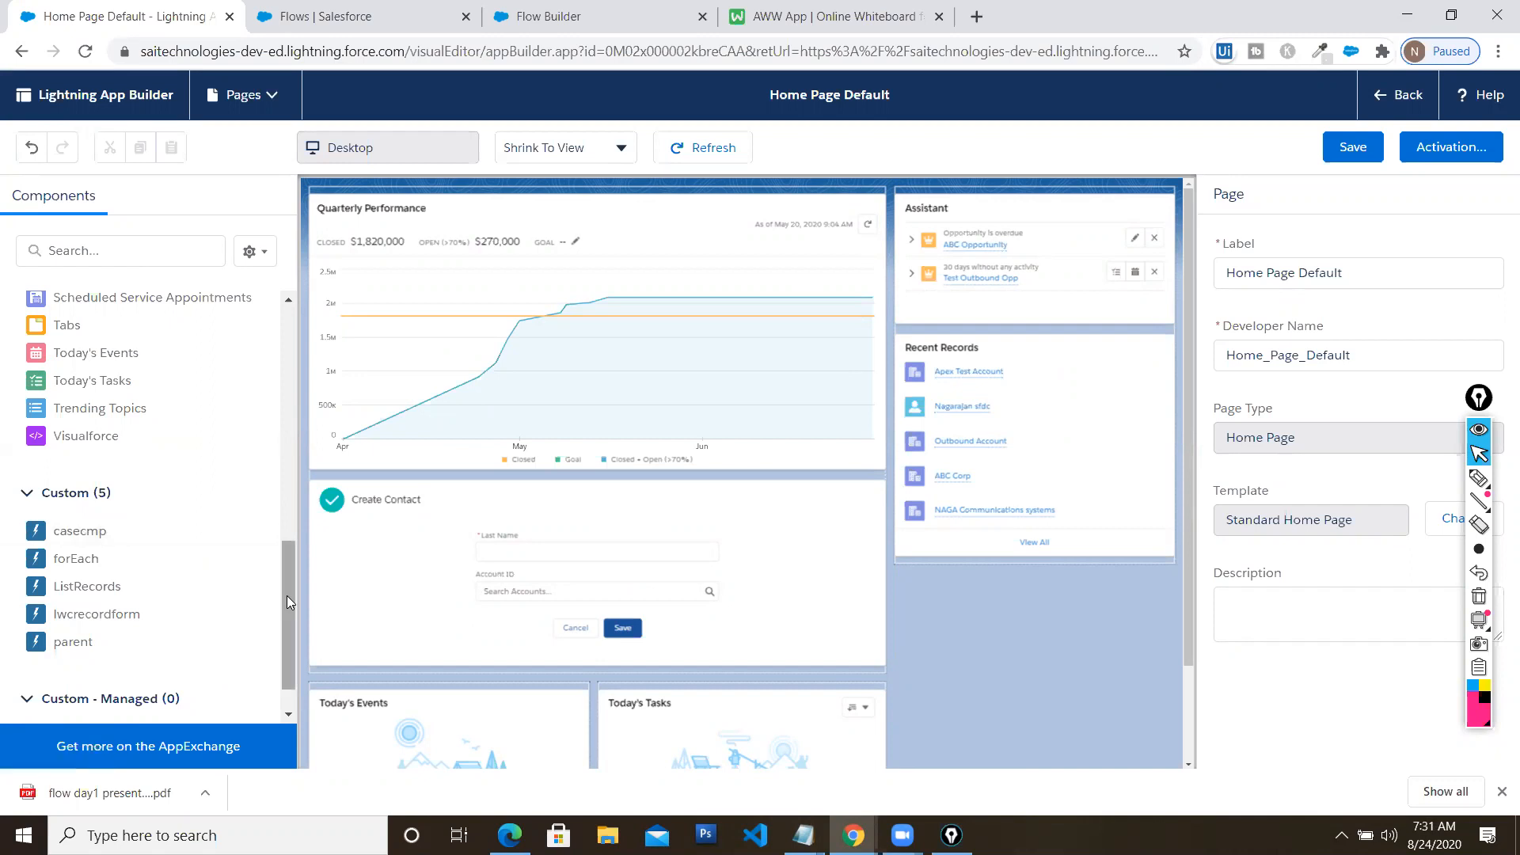
{"action": "left_click_drag", "start_coordinate": [287, 595], "coordinate": [304, 394]}
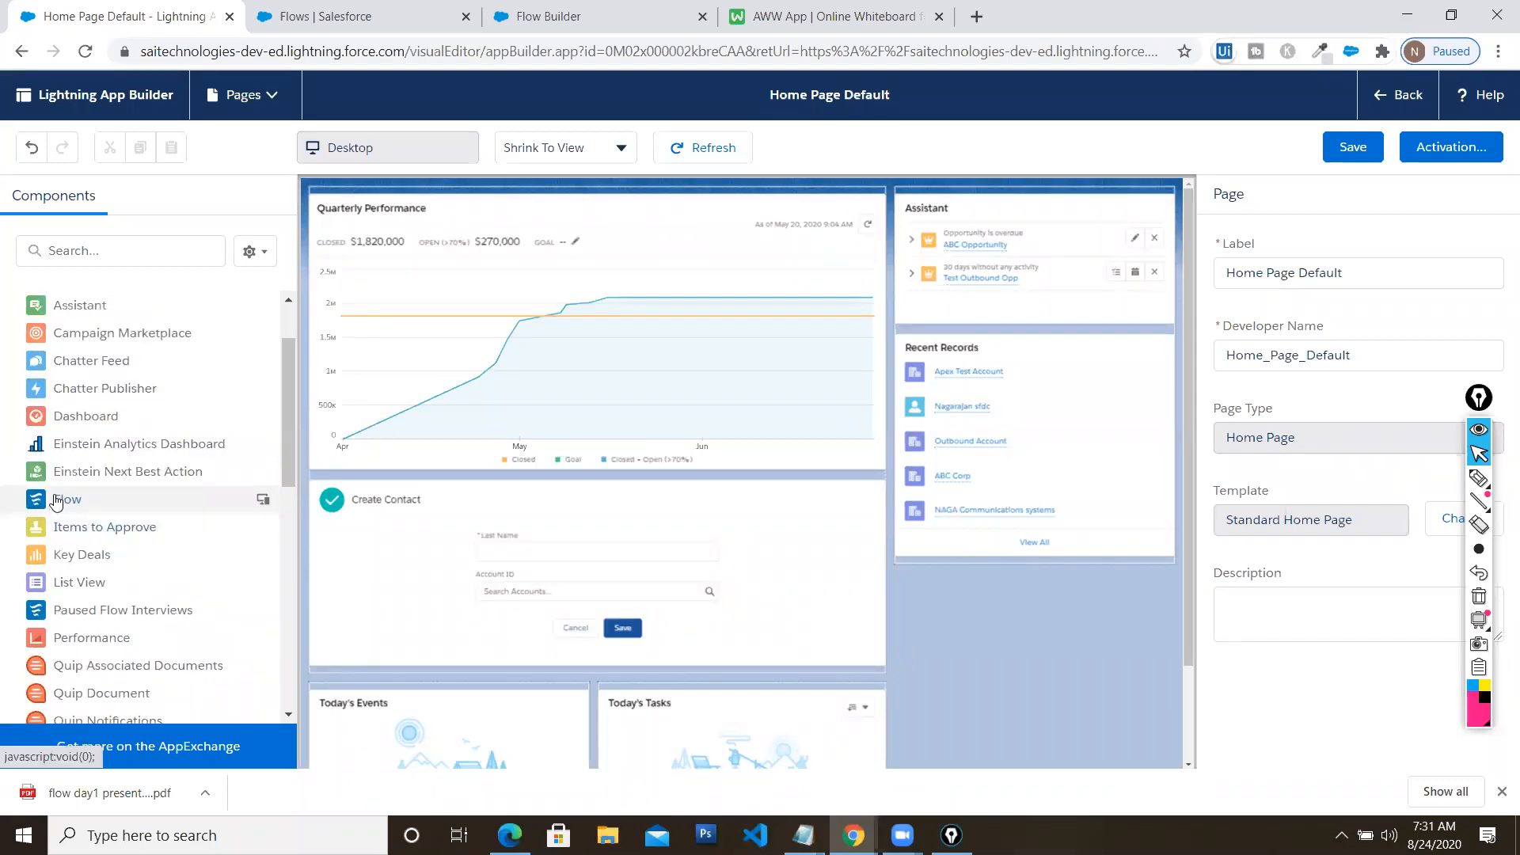
Add a Flow component to the Home page layout, marking the screen with annotations
{"action": "left_click_drag", "start_coordinate": [57, 504], "coordinate": [1021, 202]}
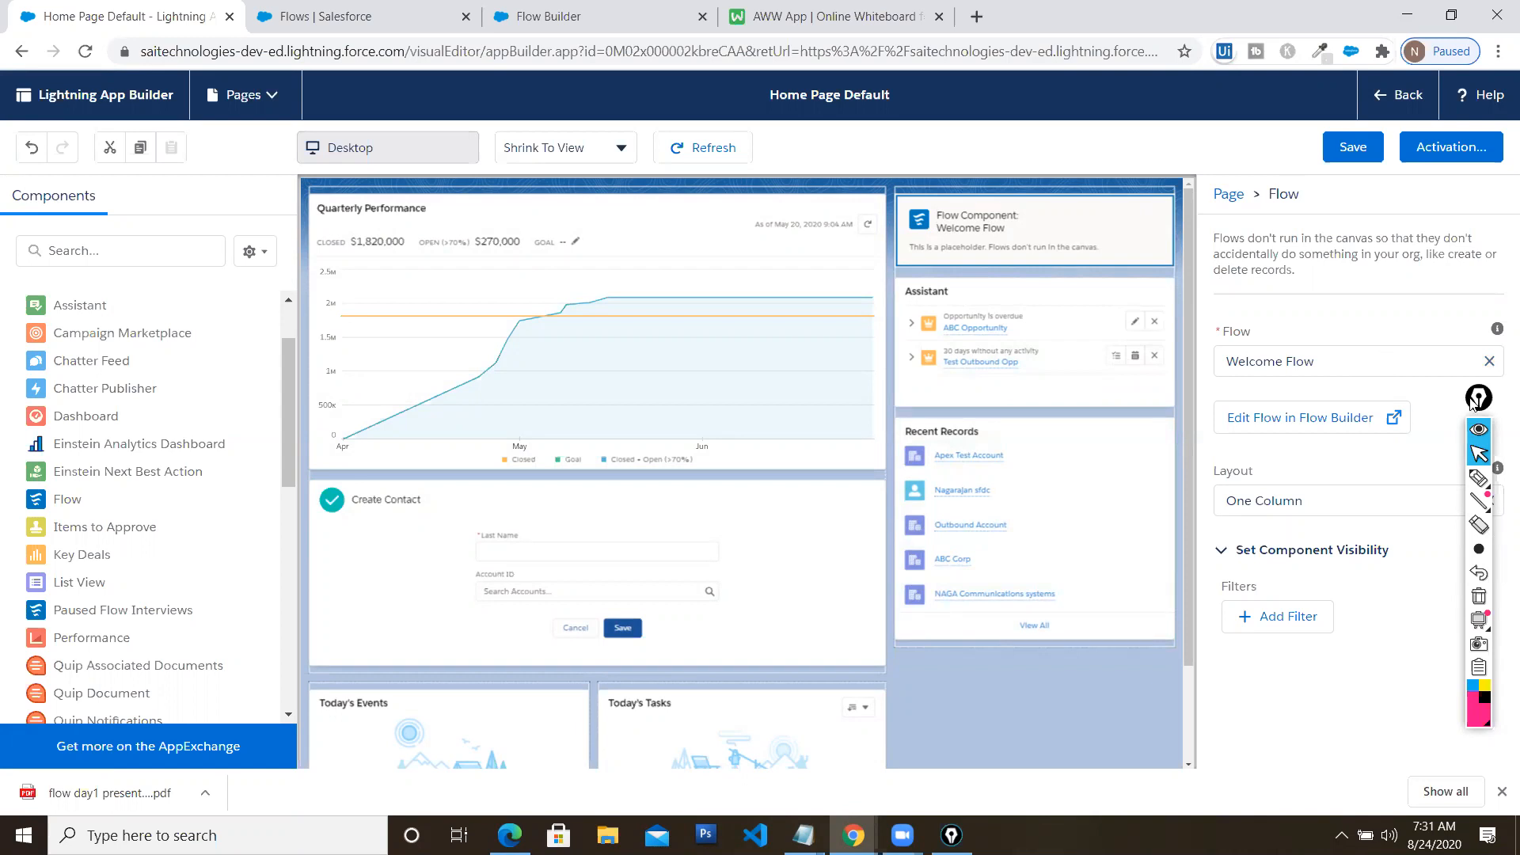
{"action": "left_click_drag", "start_coordinate": [1475, 400], "coordinate": [440, 424]}
{"action": "left_click", "coordinate": [442, 502]}
{"action": "mouse_move", "coordinate": [1364, 312]}
{"action": "left_mouse_down"}
{"action": "mouse_move", "coordinate": [1276, 304]}
{"action": "mouse_move", "coordinate": [1207, 384]}
{"action": "mouse_move", "coordinate": [1205, 578]}
{"action": "mouse_move", "coordinate": [1271, 668]}
{"action": "mouse_move", "coordinate": [1464, 689]}
{"action": "mouse_move", "coordinate": [1518, 591]}
{"action": "mouse_move", "coordinate": [1509, 171]}
{"action": "mouse_move", "coordinate": [1355, 328]}
{"action": "mouse_move", "coordinate": [1342, 323]}
{"action": "left_mouse_up"}
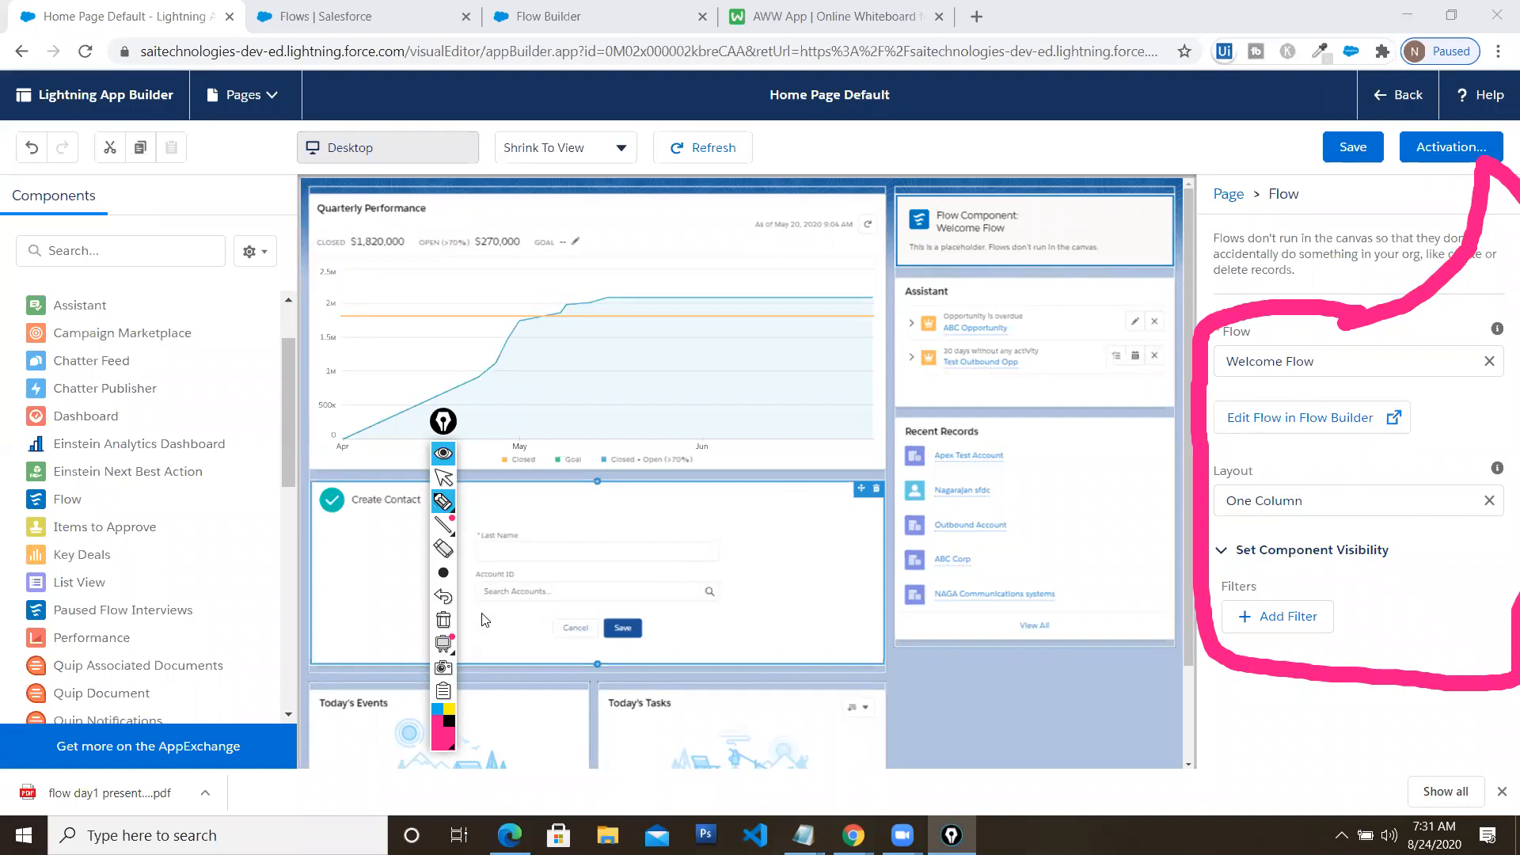
{"action": "left_click", "coordinate": [443, 622]}
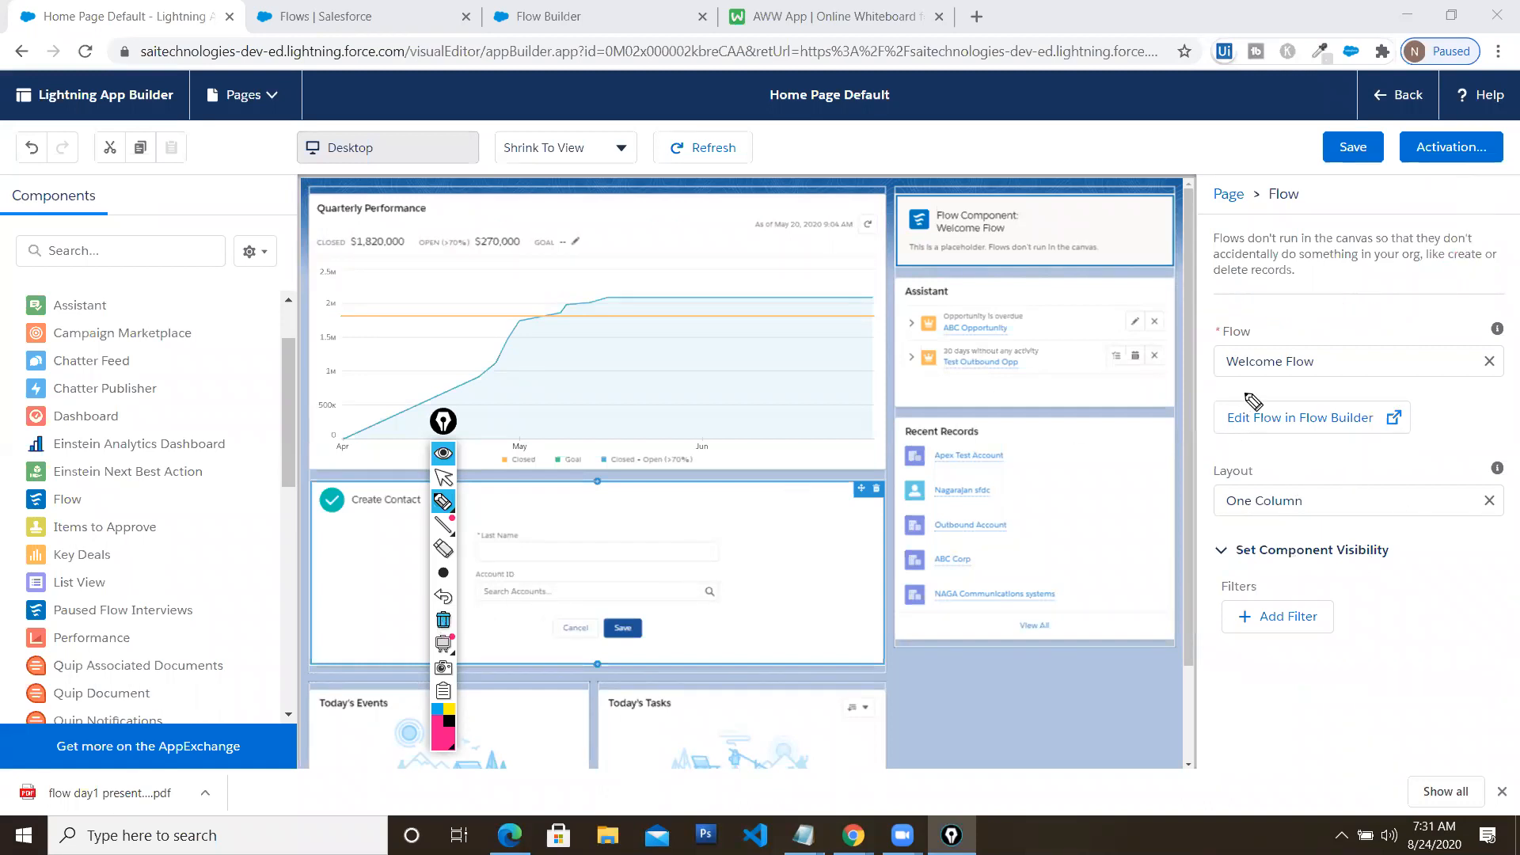
{"action": "left_click_drag", "start_coordinate": [1287, 321], "coordinate": [1361, 302]}
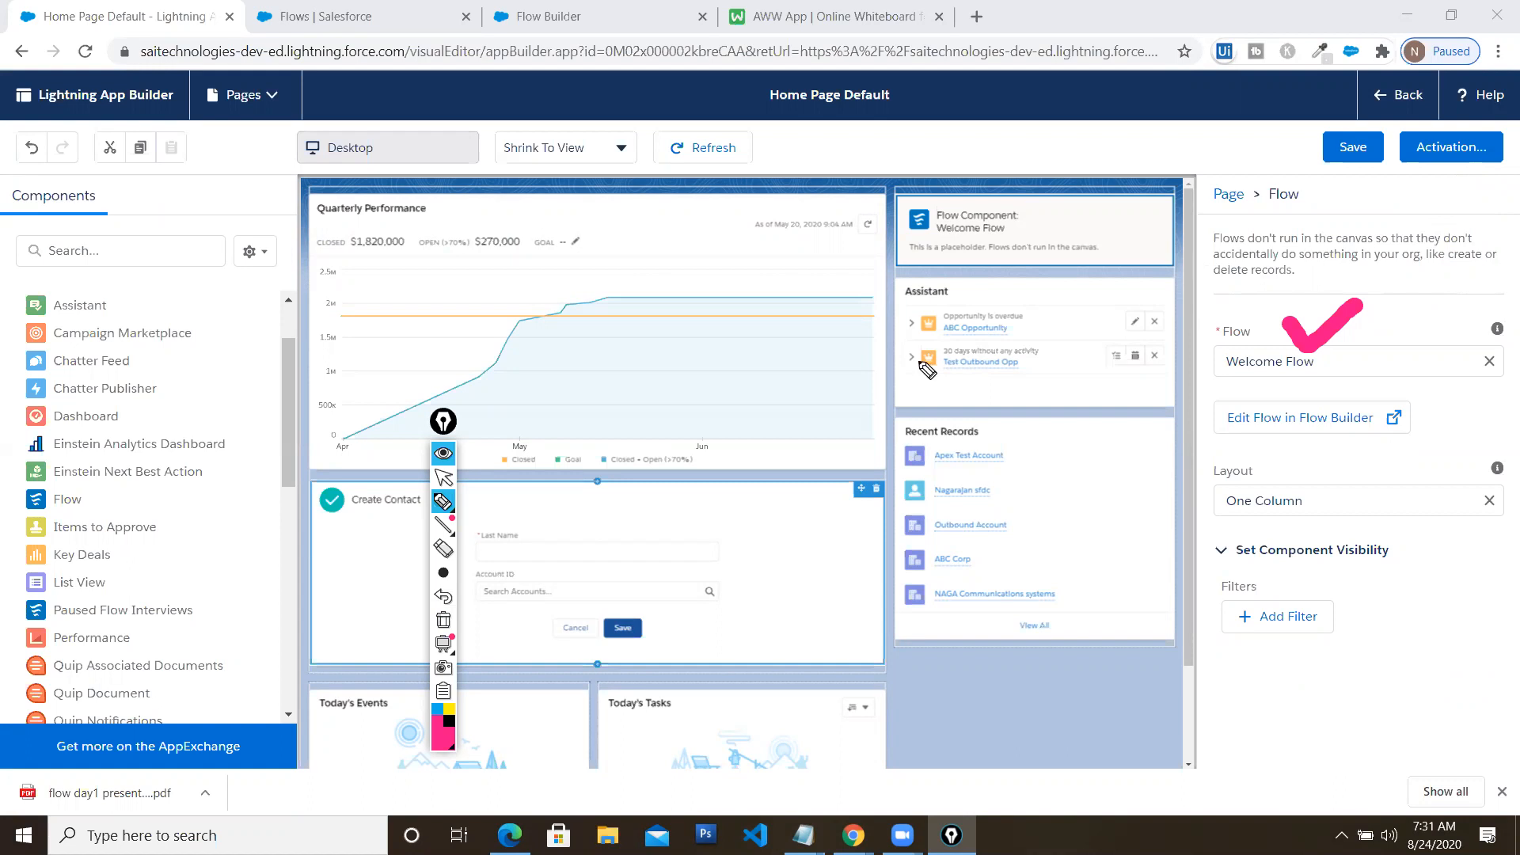
{"action": "left_click", "coordinate": [444, 620]}
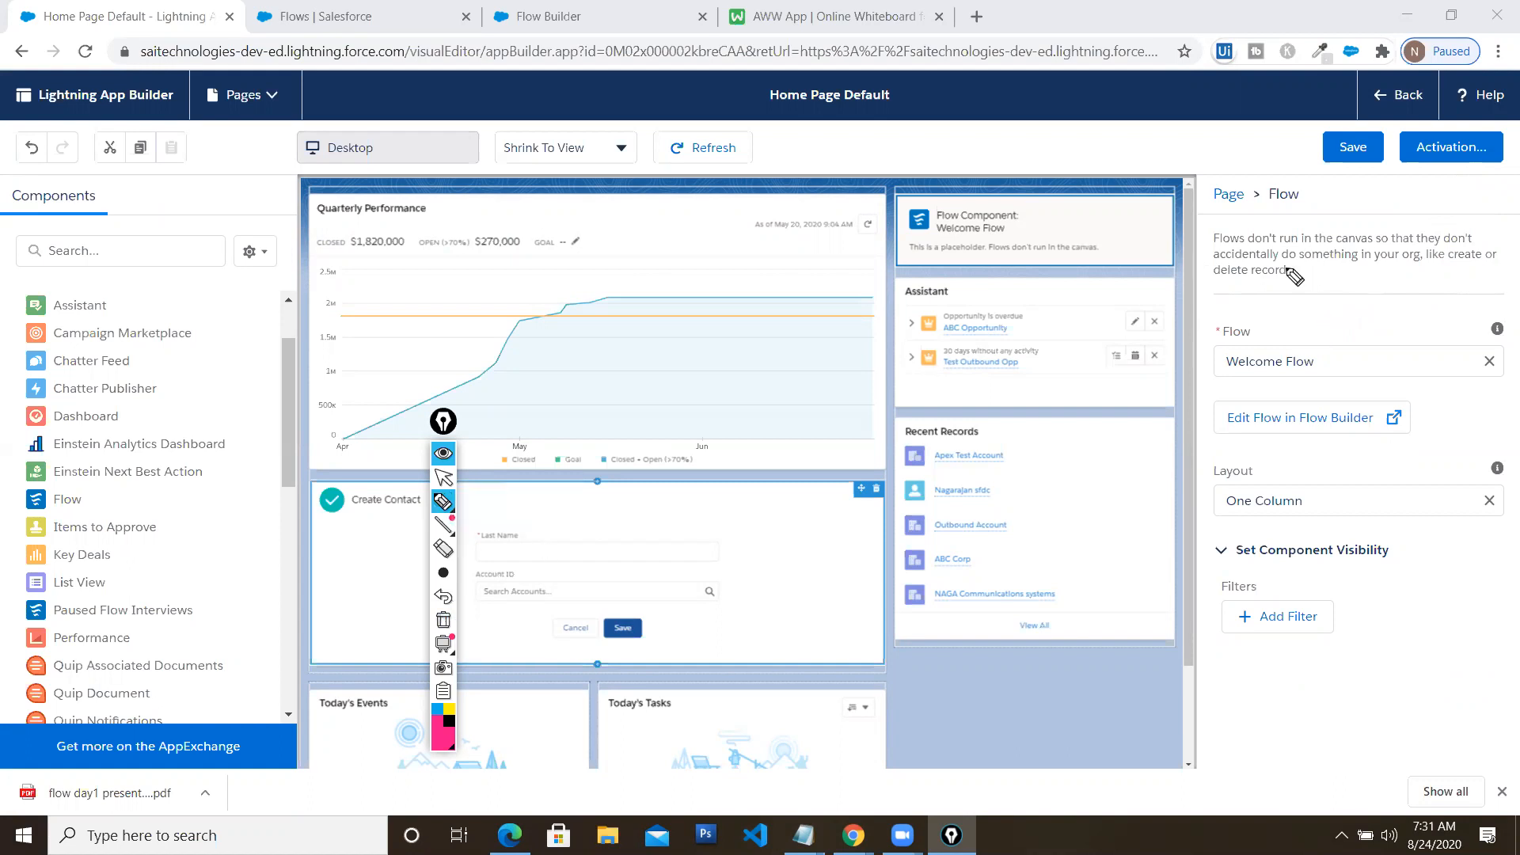
{"action": "left_click", "coordinate": [443, 477]}
Set the component's flow to Welcome Flow by searching 'wel', then save the page
{"action": "left_click", "coordinate": [1489, 361]}
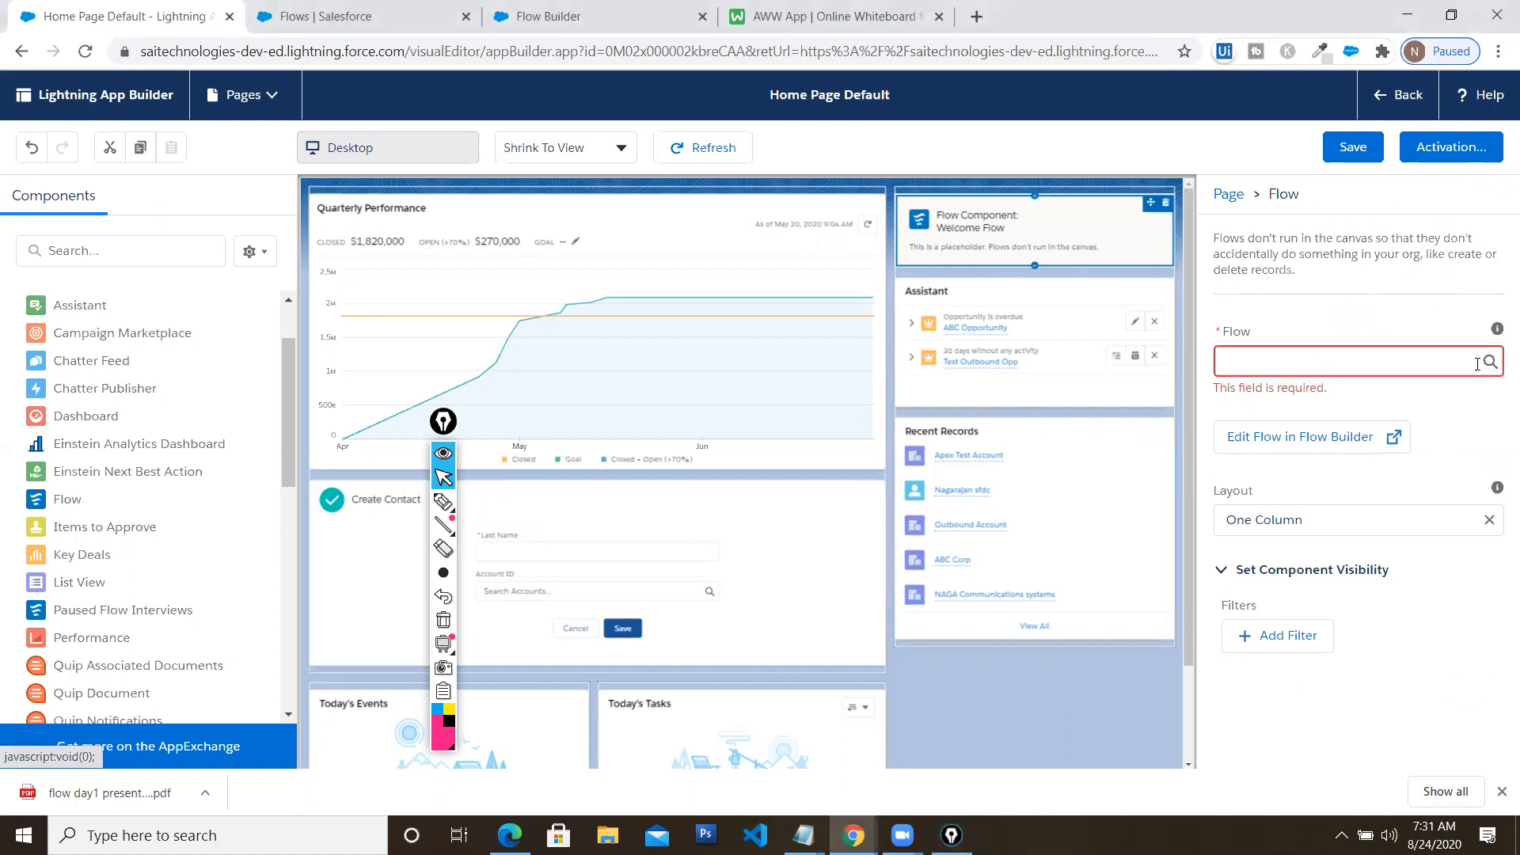
{"action": "left_click", "coordinate": [1441, 363]}
{"action": "type", "text": "wel"}
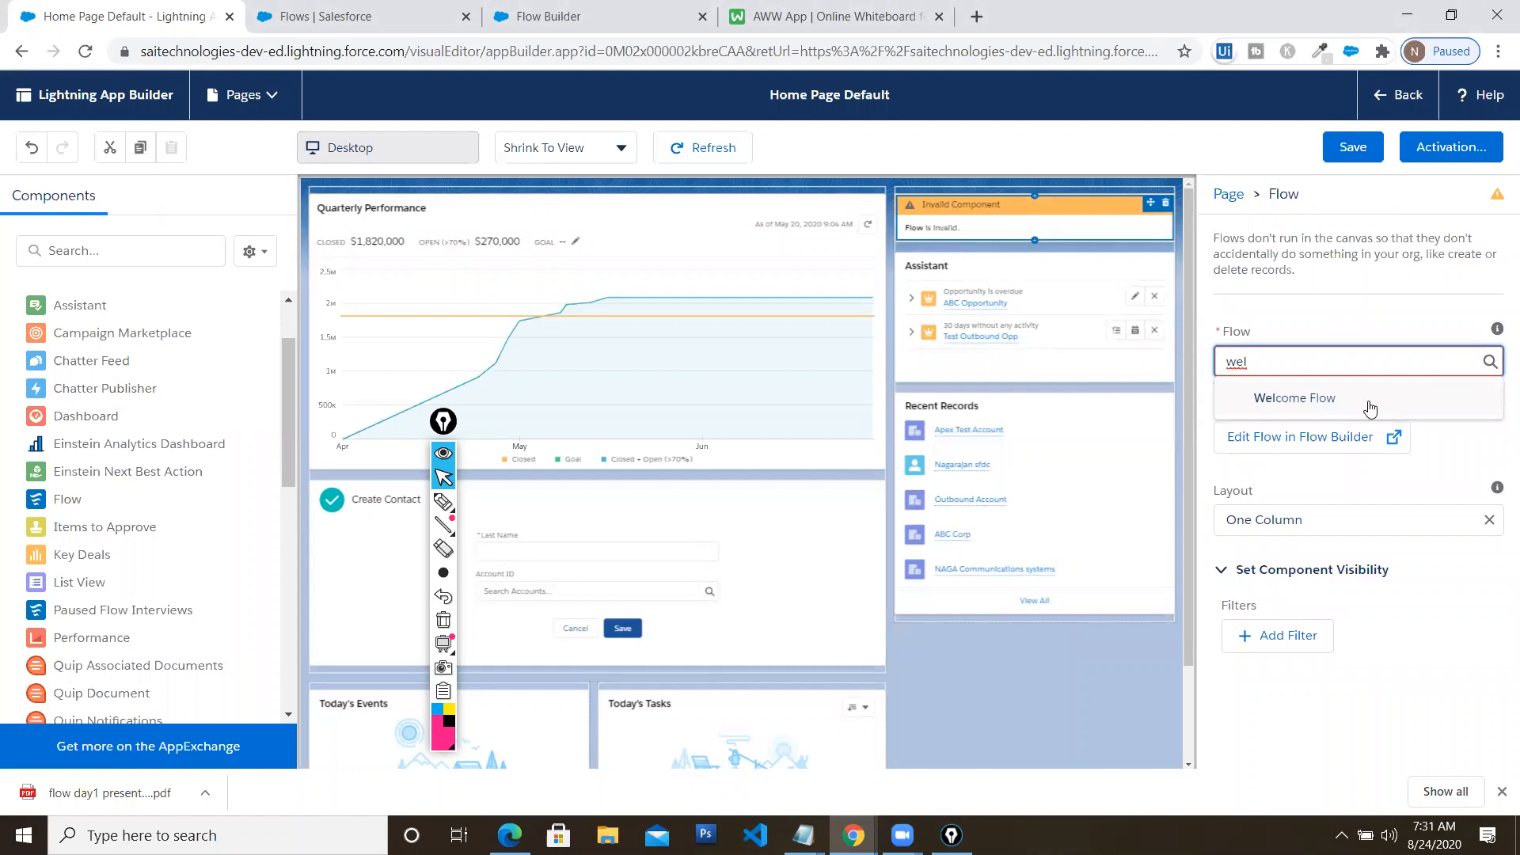
{"action": "left_click", "coordinate": [1328, 400]}
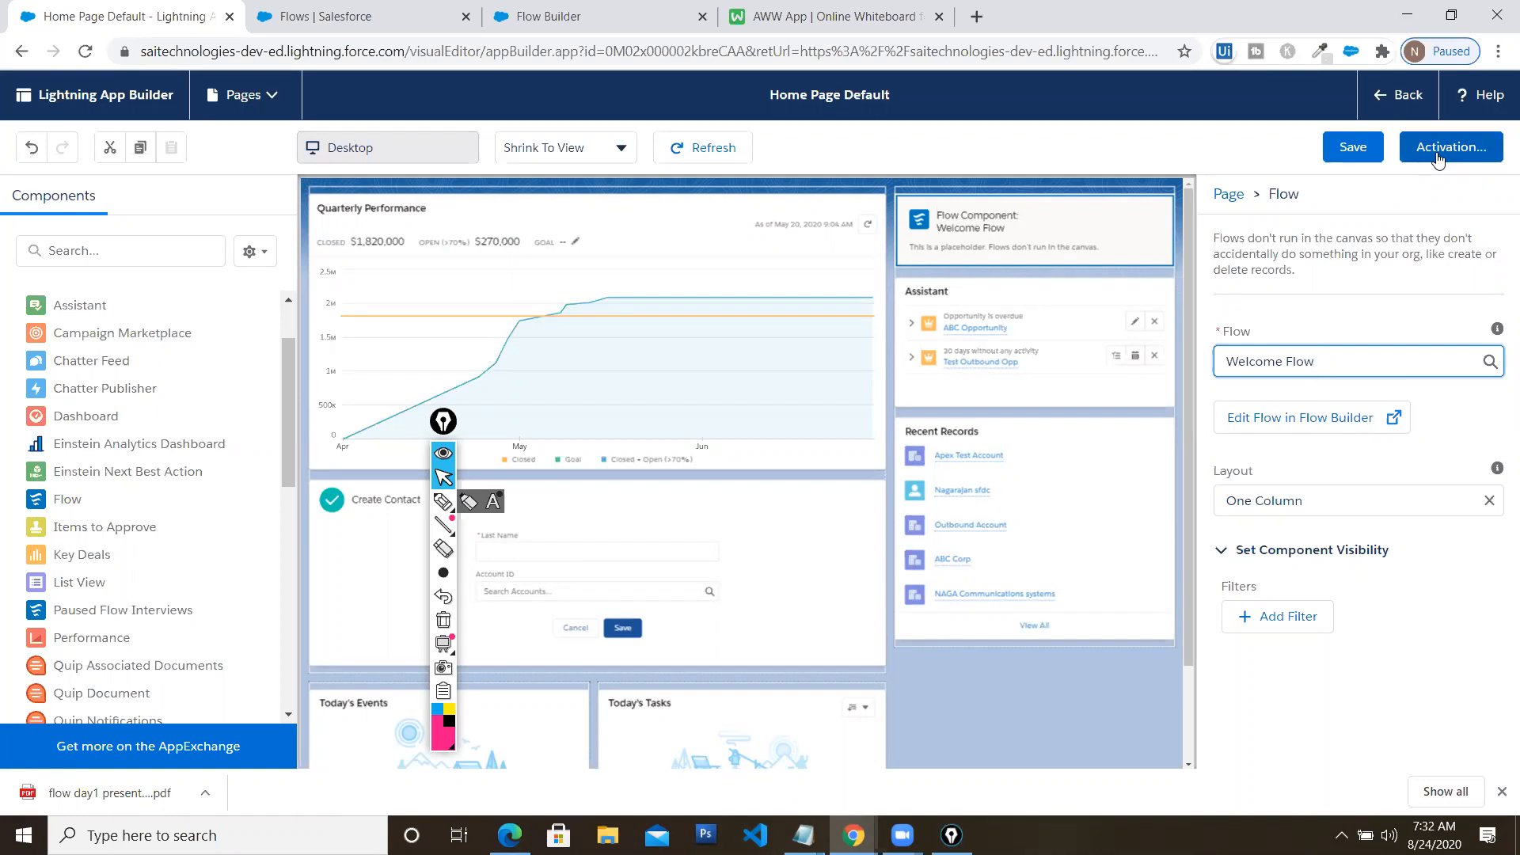
{"action": "left_click", "coordinate": [1345, 150]}
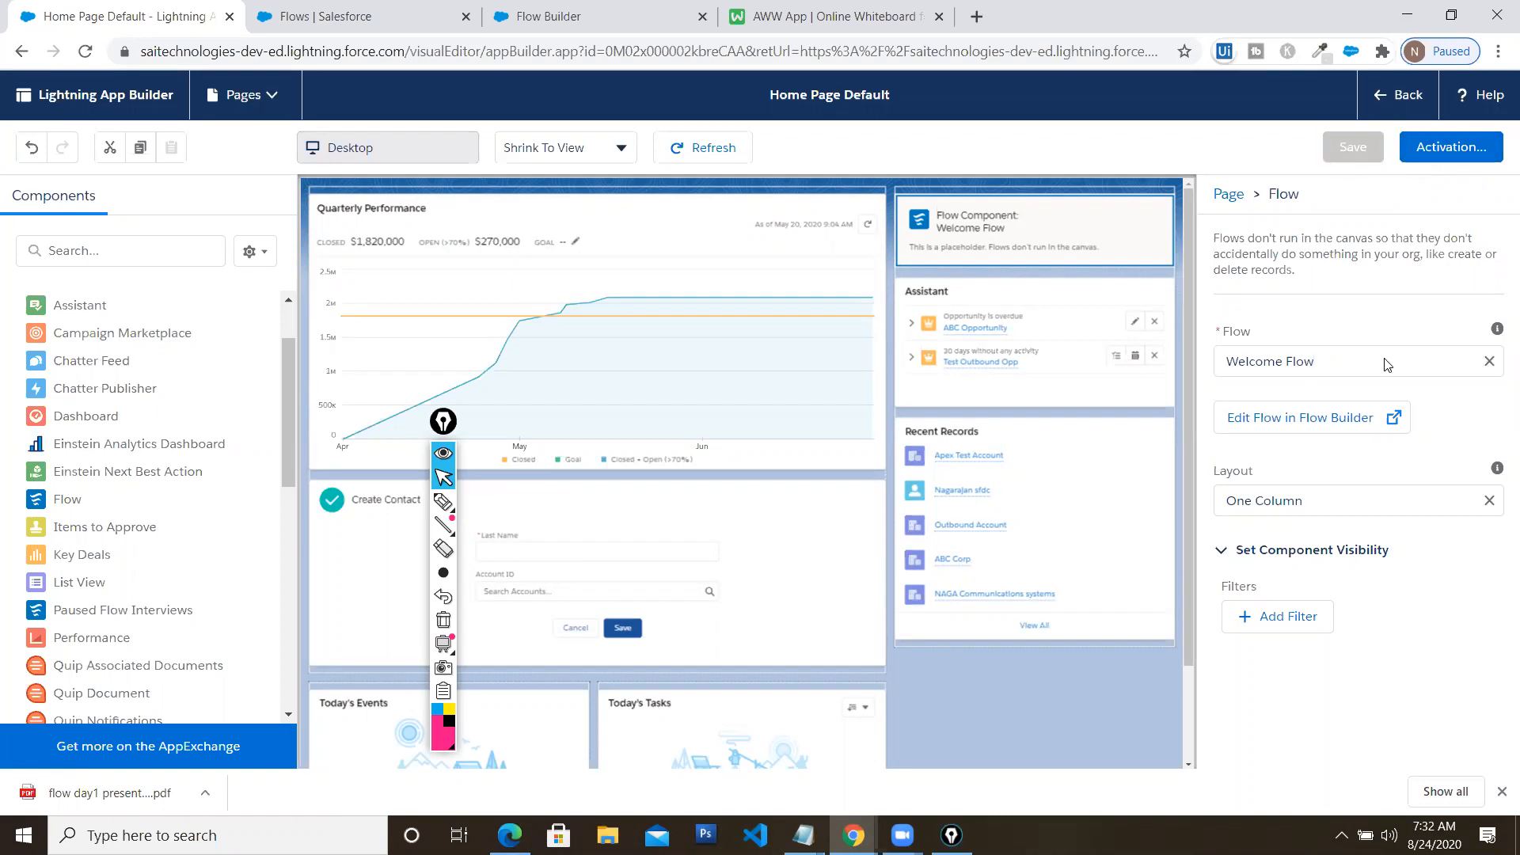
Review Home Page Default's Org Default activation settings, then close them
{"action": "left_click", "coordinate": [1442, 148]}
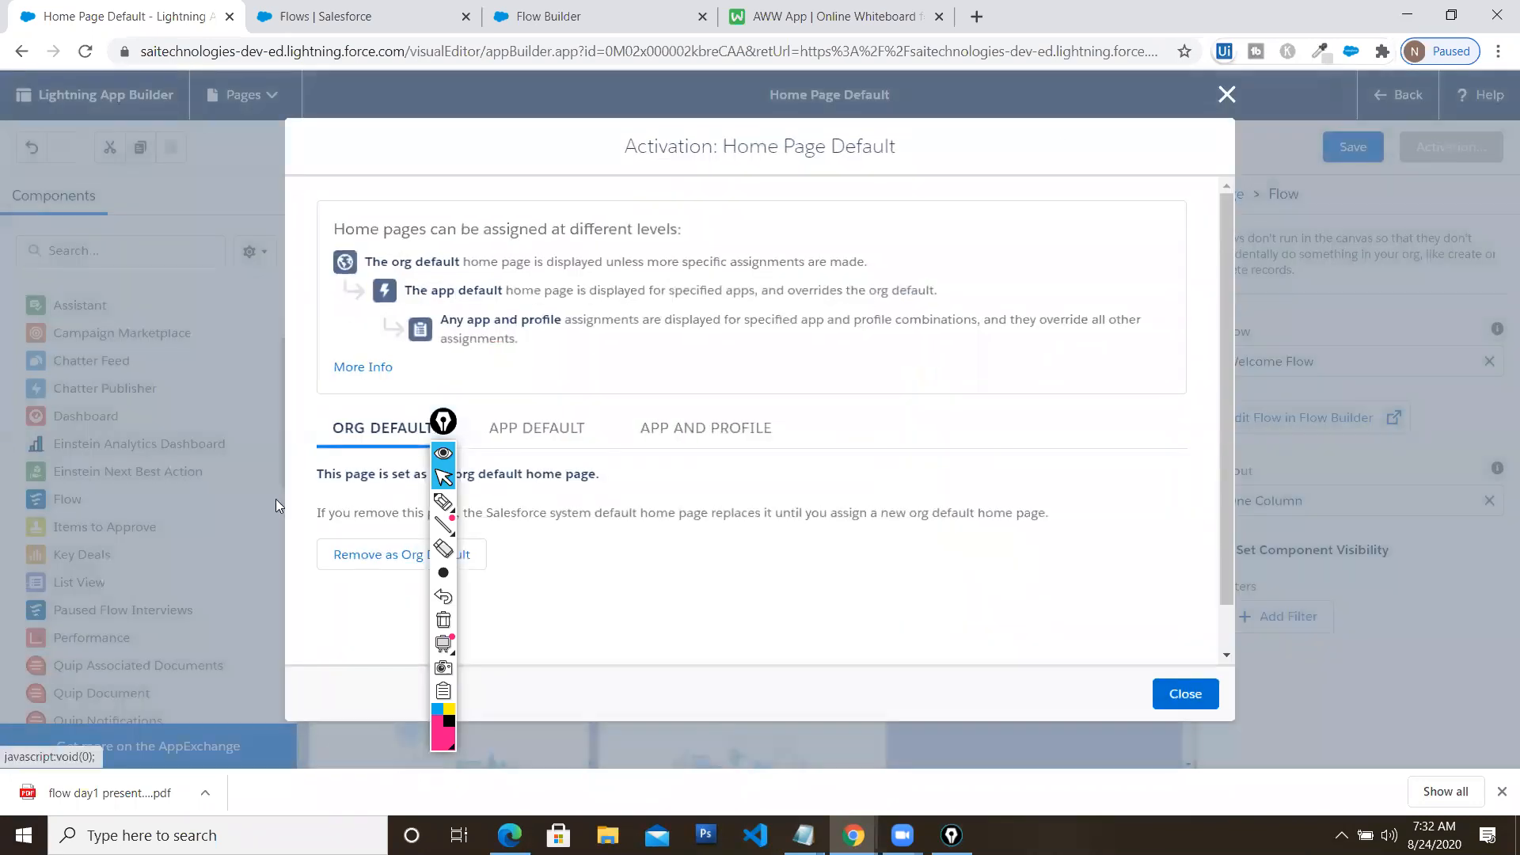
{"action": "left_click", "coordinate": [440, 422]}
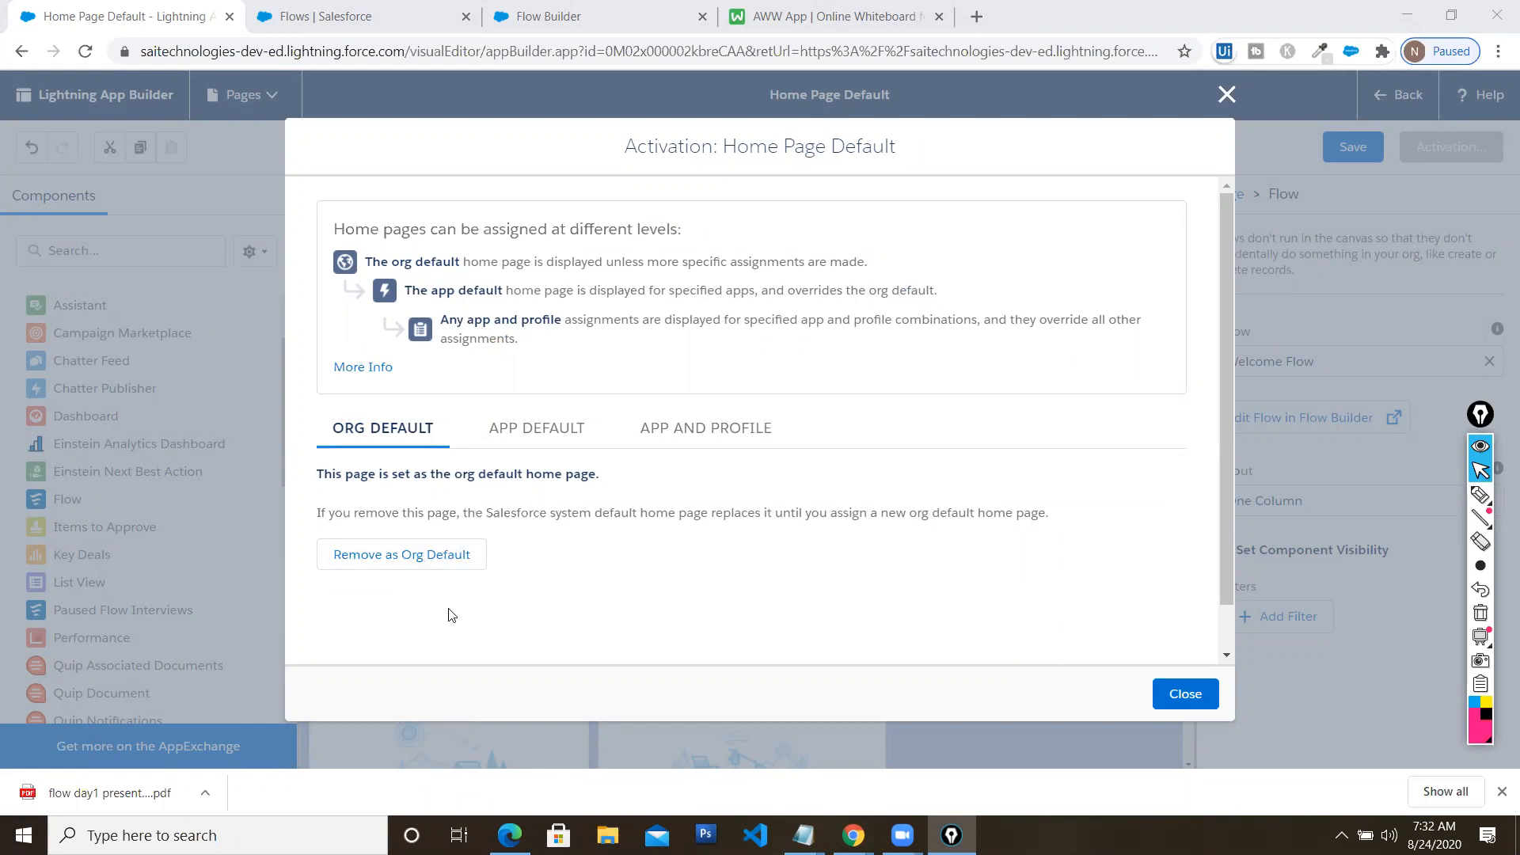
{"action": "left_click", "coordinate": [1185, 694]}
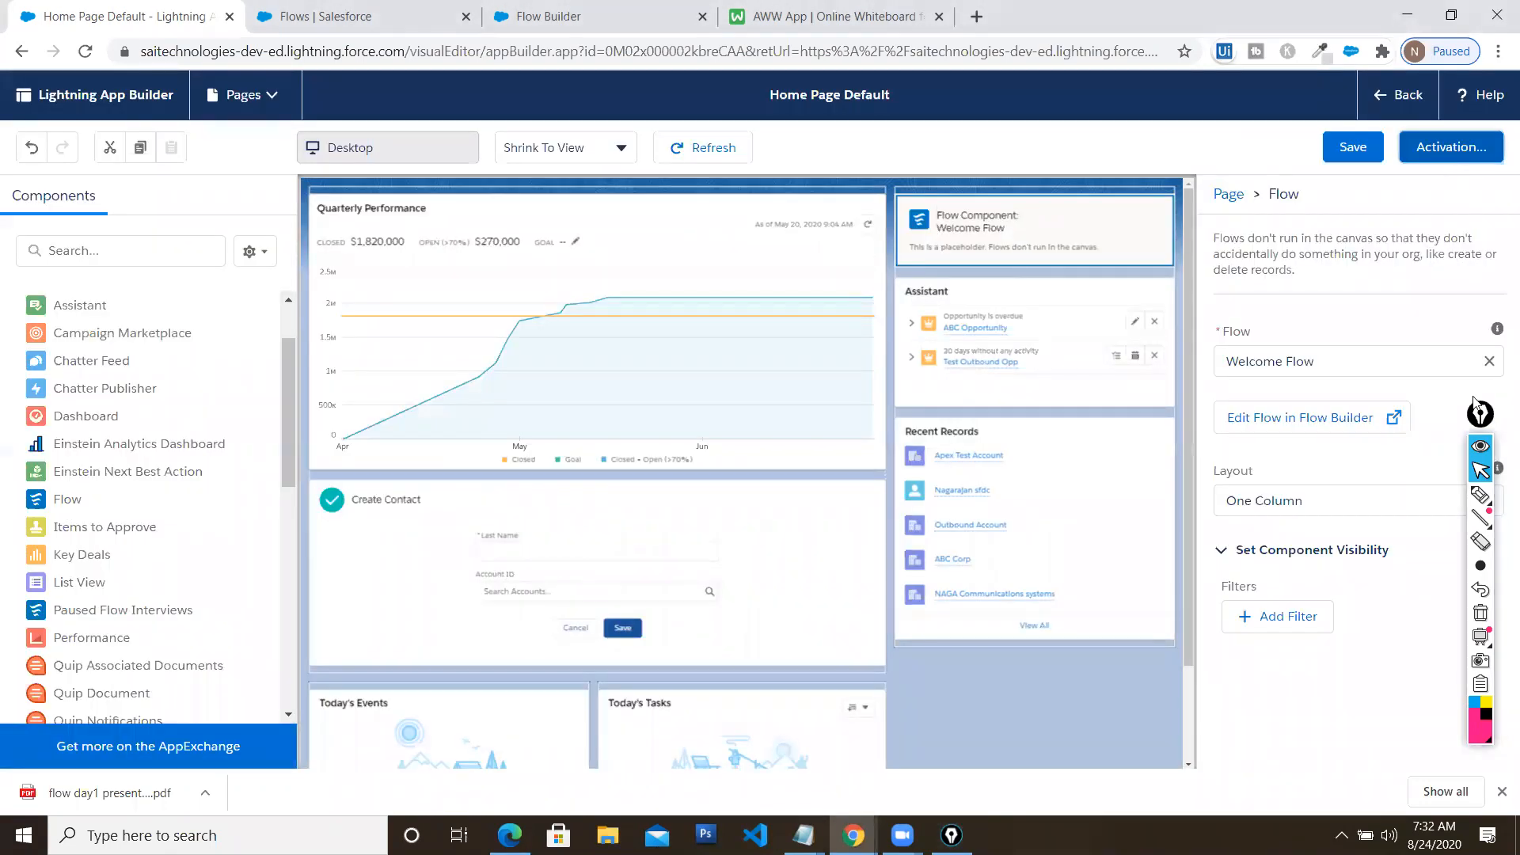
Draw and erase a tick annotation on screen, then save the Home page again
{"action": "left_click", "coordinate": [1481, 495]}
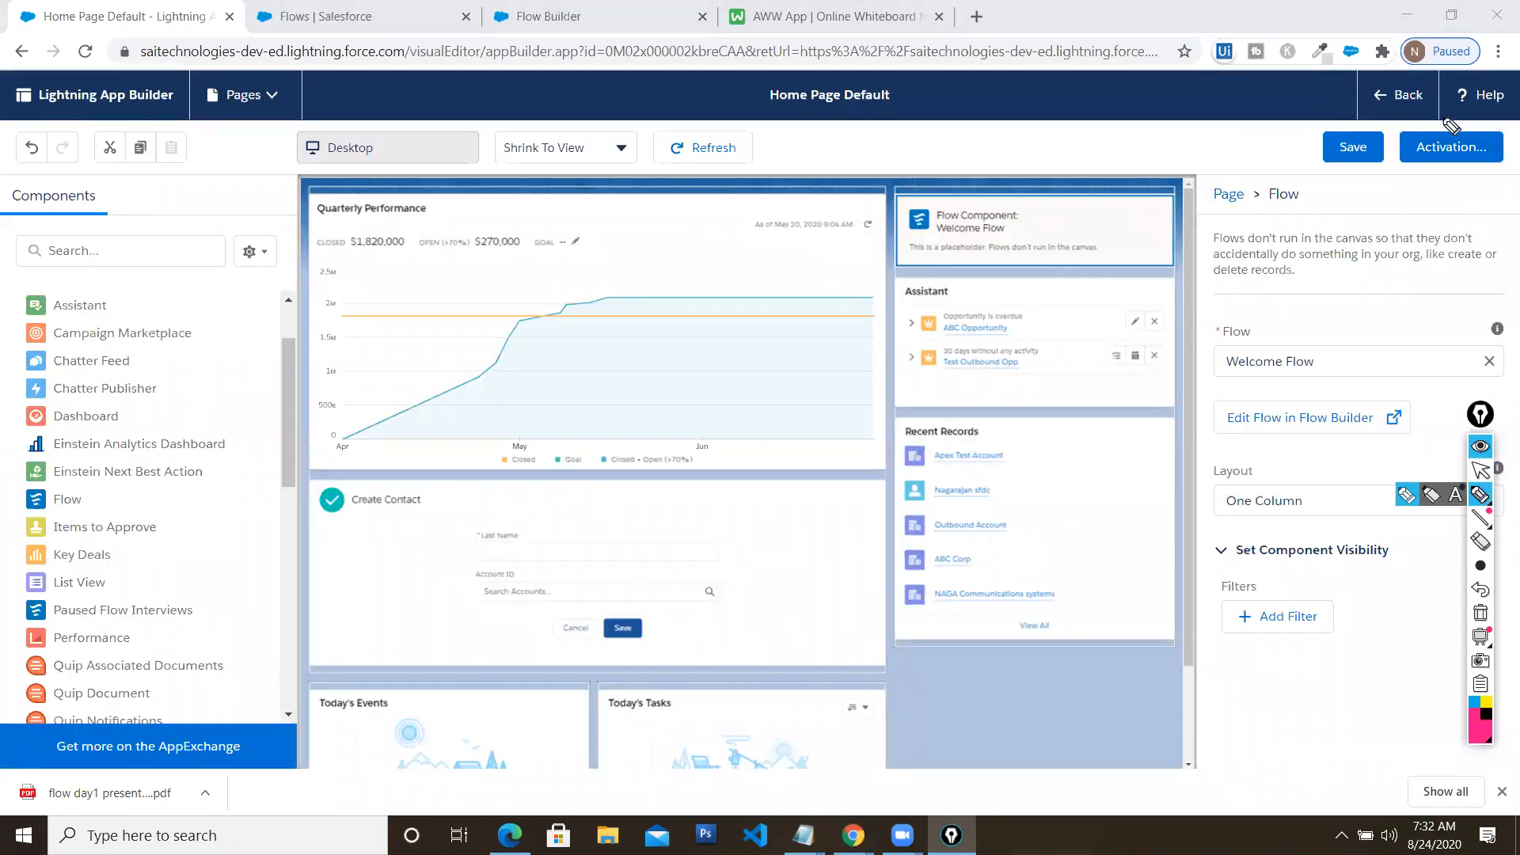
{"action": "left_click_drag", "start_coordinate": [1465, 147], "coordinate": [1500, 95]}
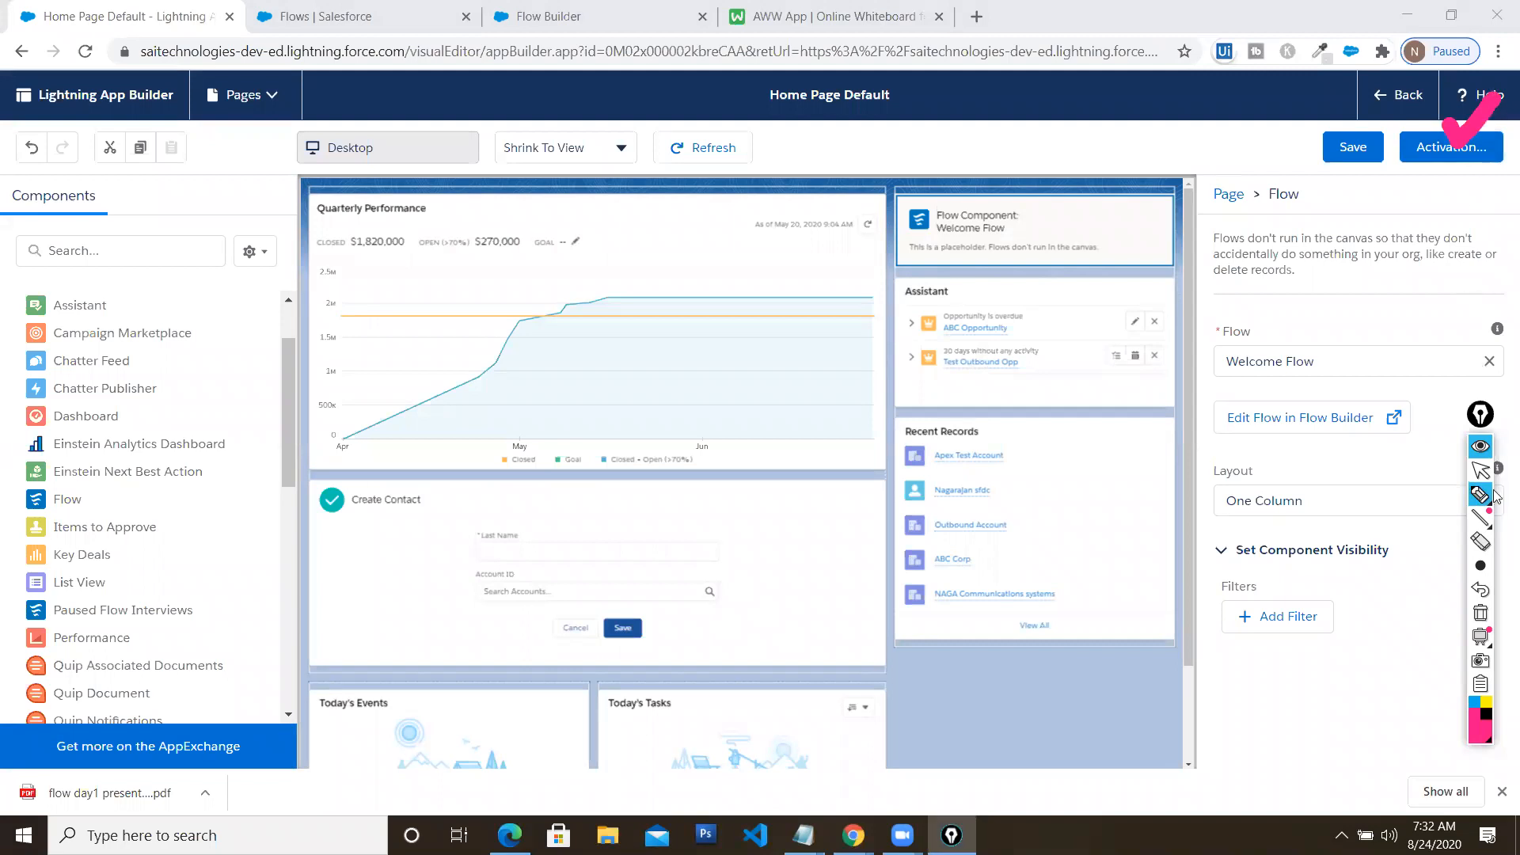
{"action": "left_click", "coordinate": [1481, 614]}
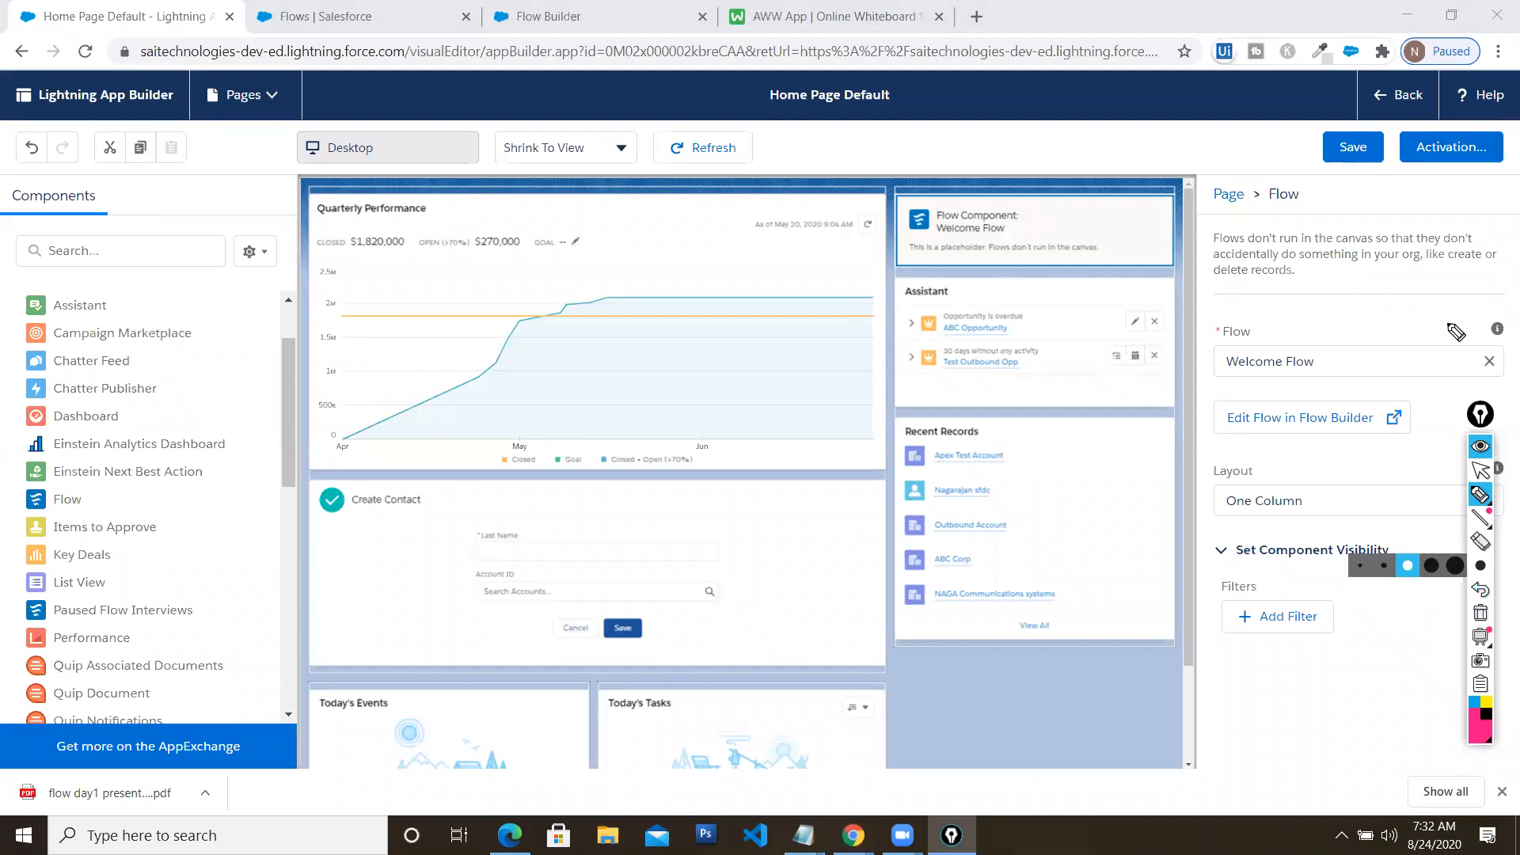
{"action": "left_click", "coordinate": [1478, 471]}
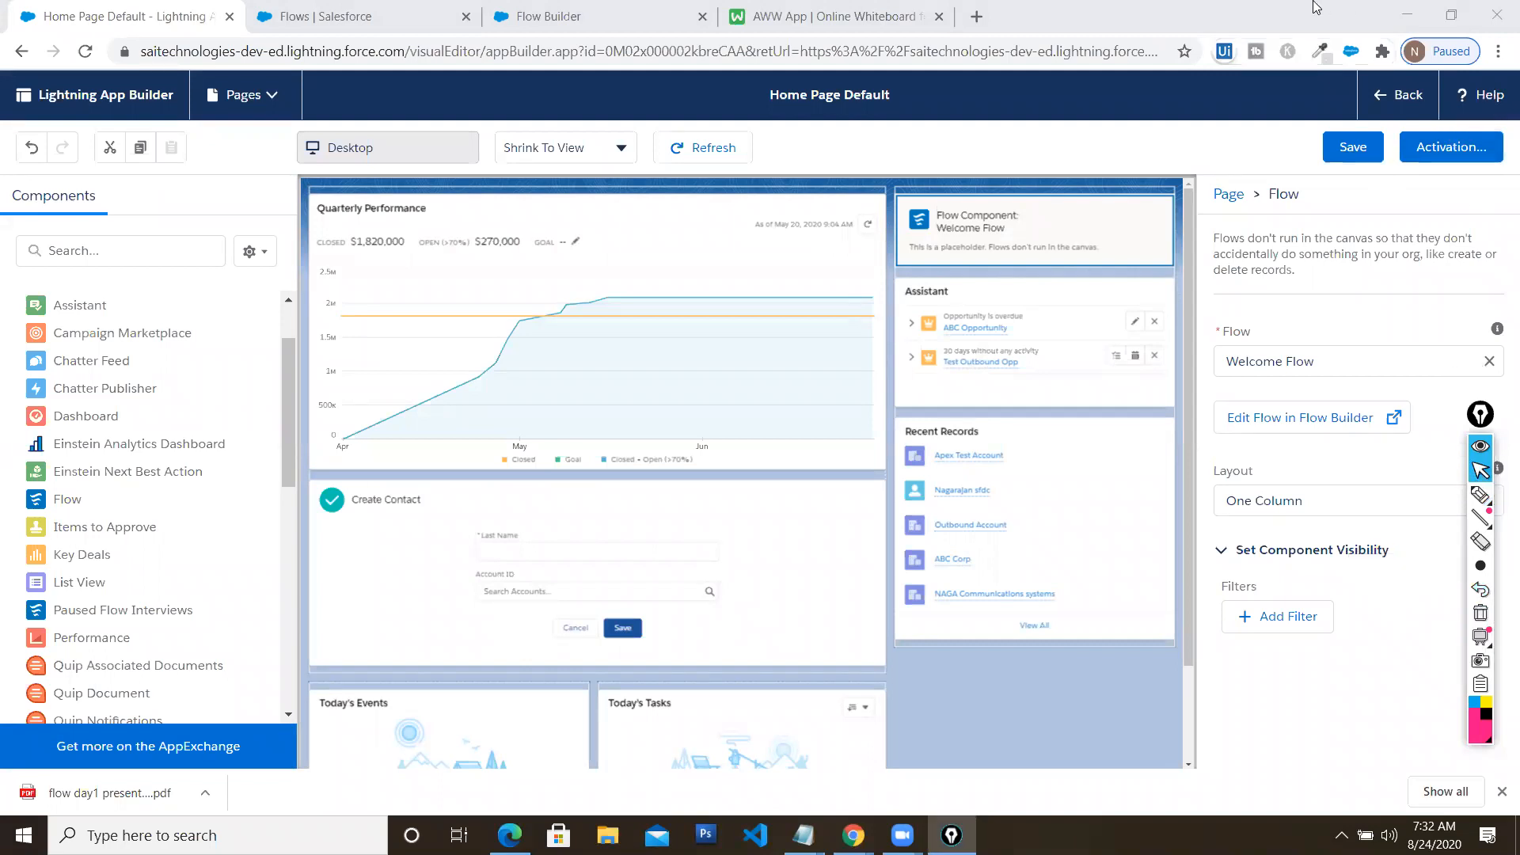
{"action": "left_click", "coordinate": [1353, 149]}
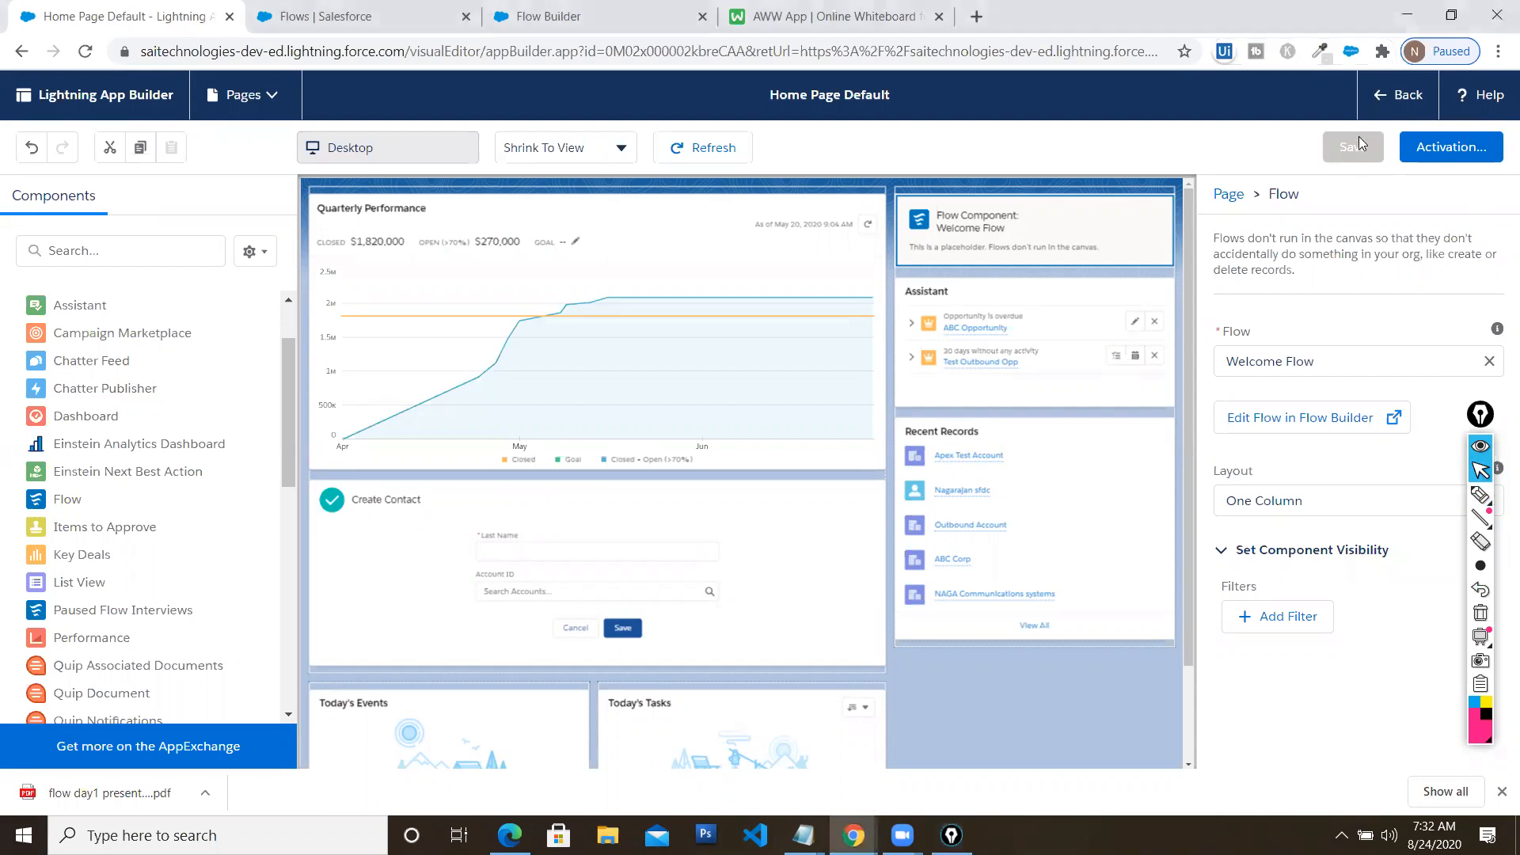
Leave the builder, inspect the Welcome Screen in Flow Builder, then return to the Home tab
{"action": "left_click", "coordinate": [1391, 105]}
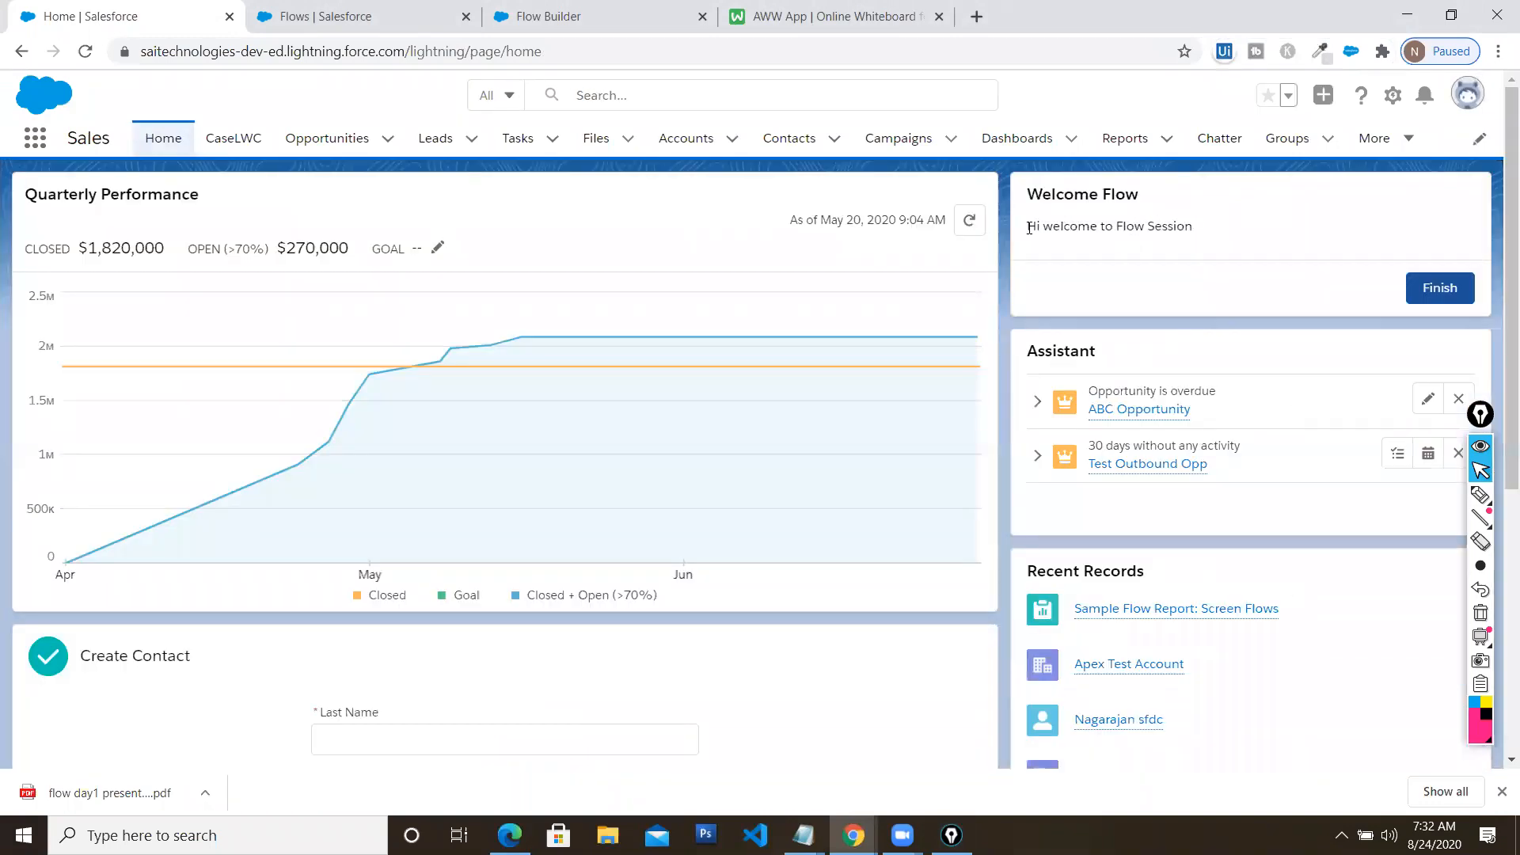
{"action": "left_click", "coordinate": [571, 6]}
{"action": "left_click", "coordinate": [616, 33]}
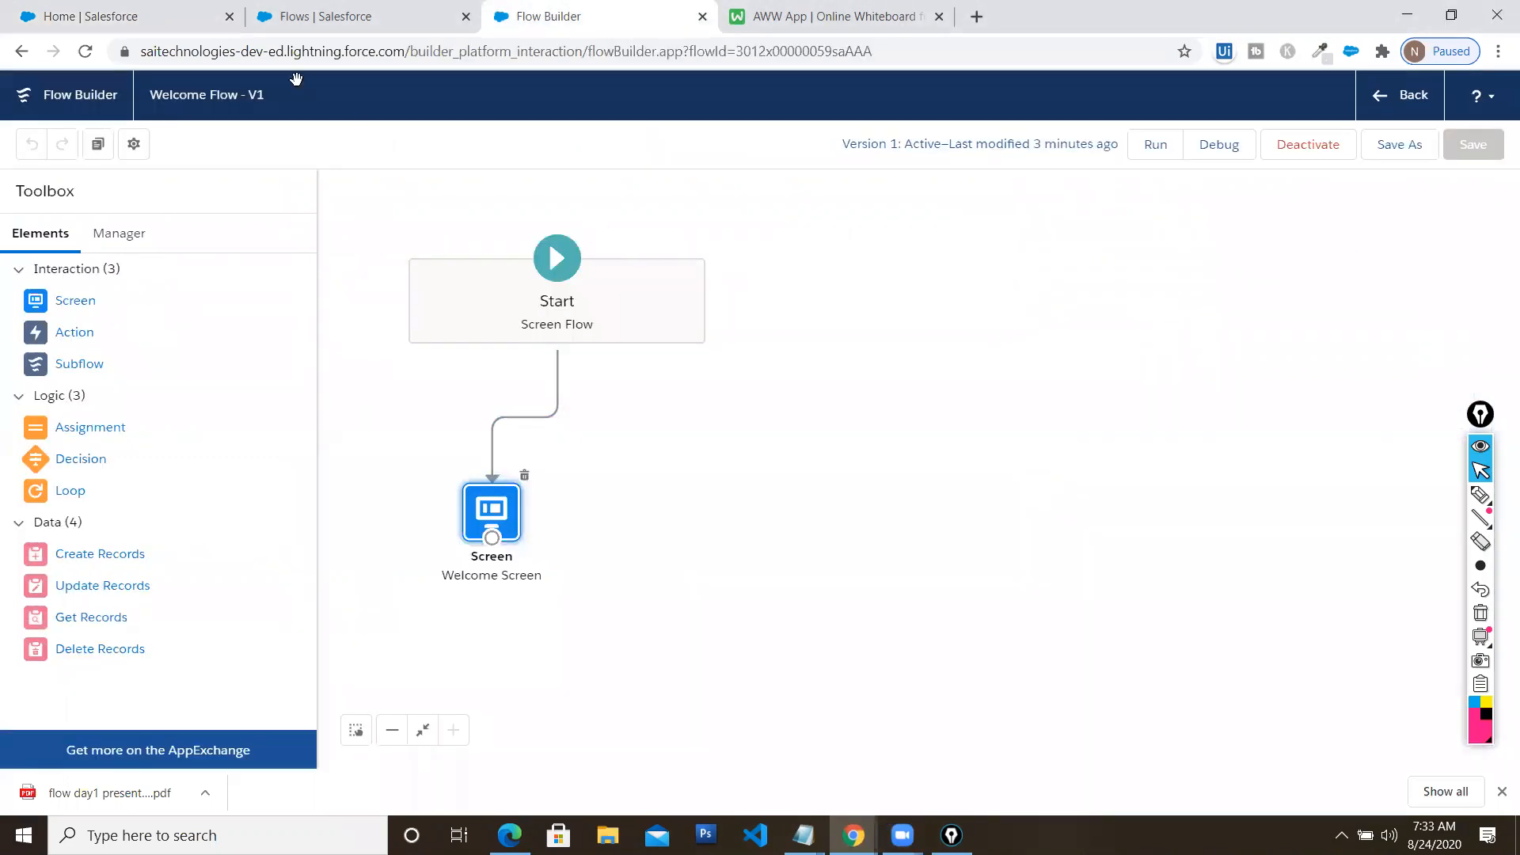
{"action": "double_click", "coordinate": [490, 508]}
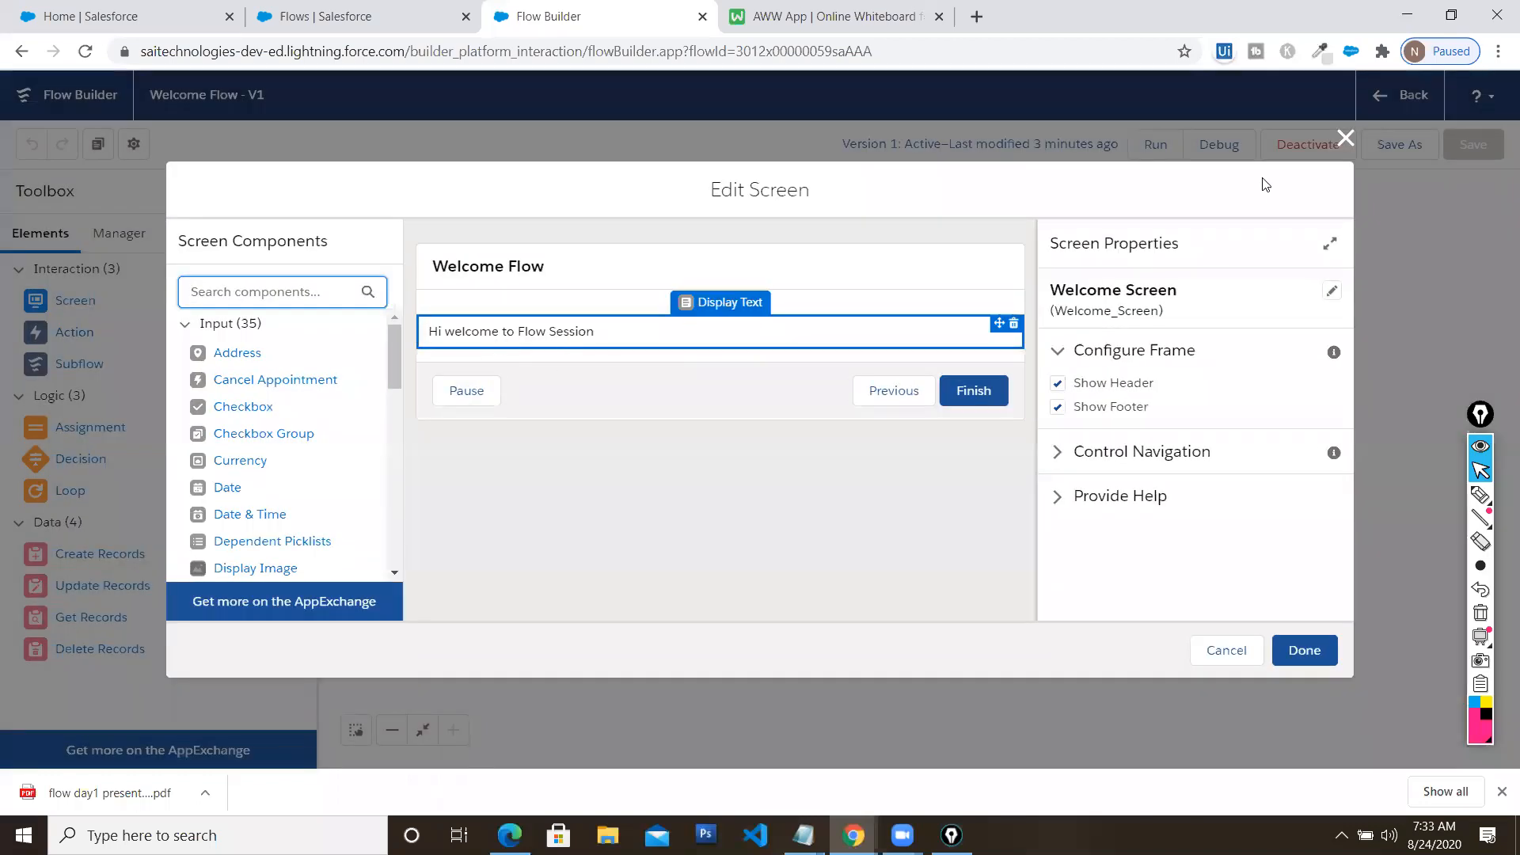
{"action": "left_click", "coordinate": [1345, 138]}
{"action": "left_click", "coordinate": [133, 24]}
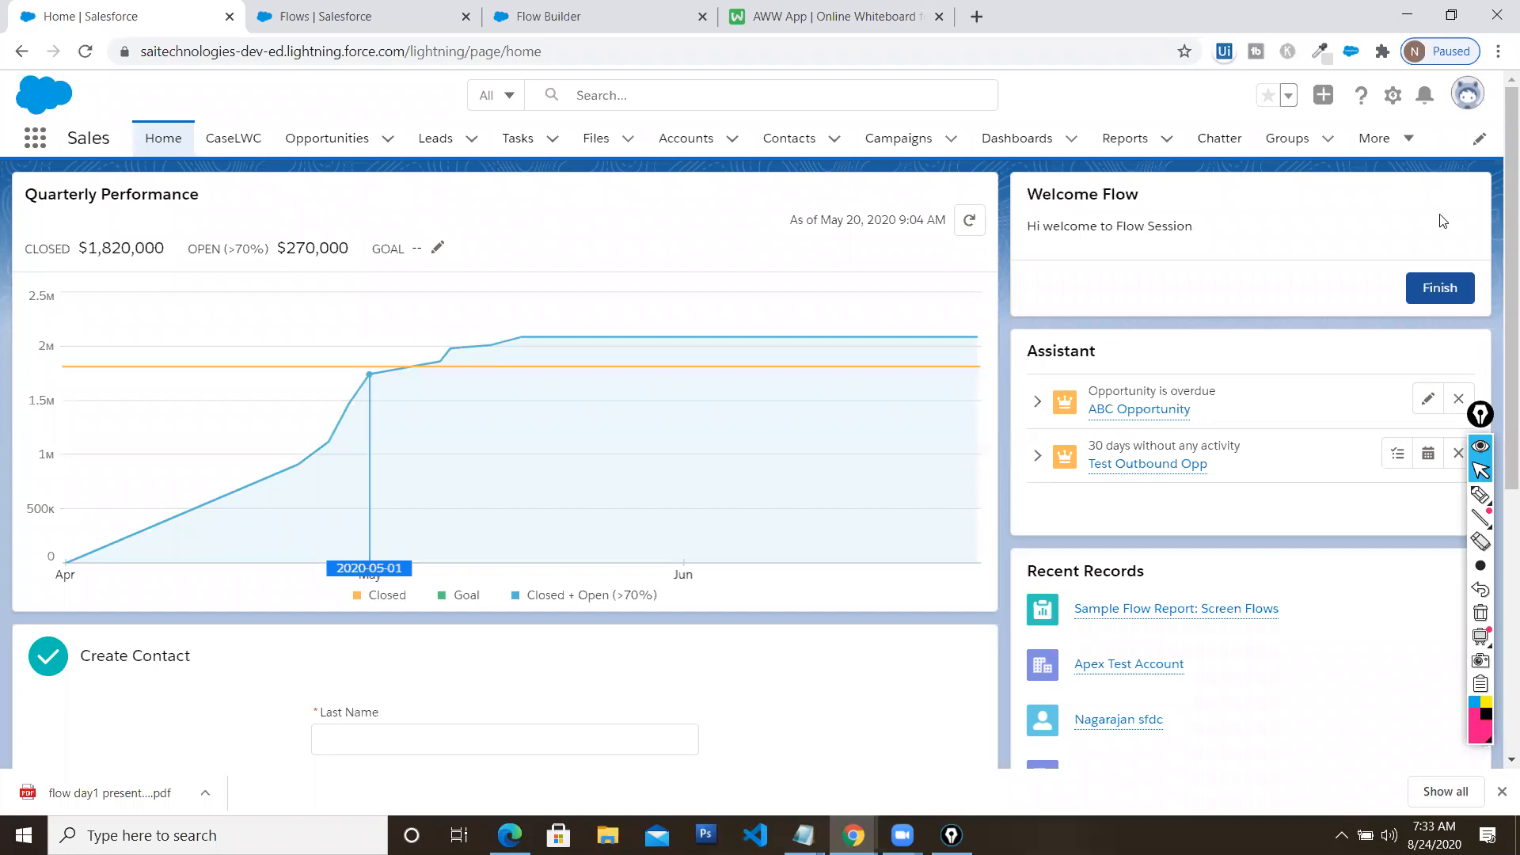
{"action": "left_click", "coordinate": [1438, 290]}
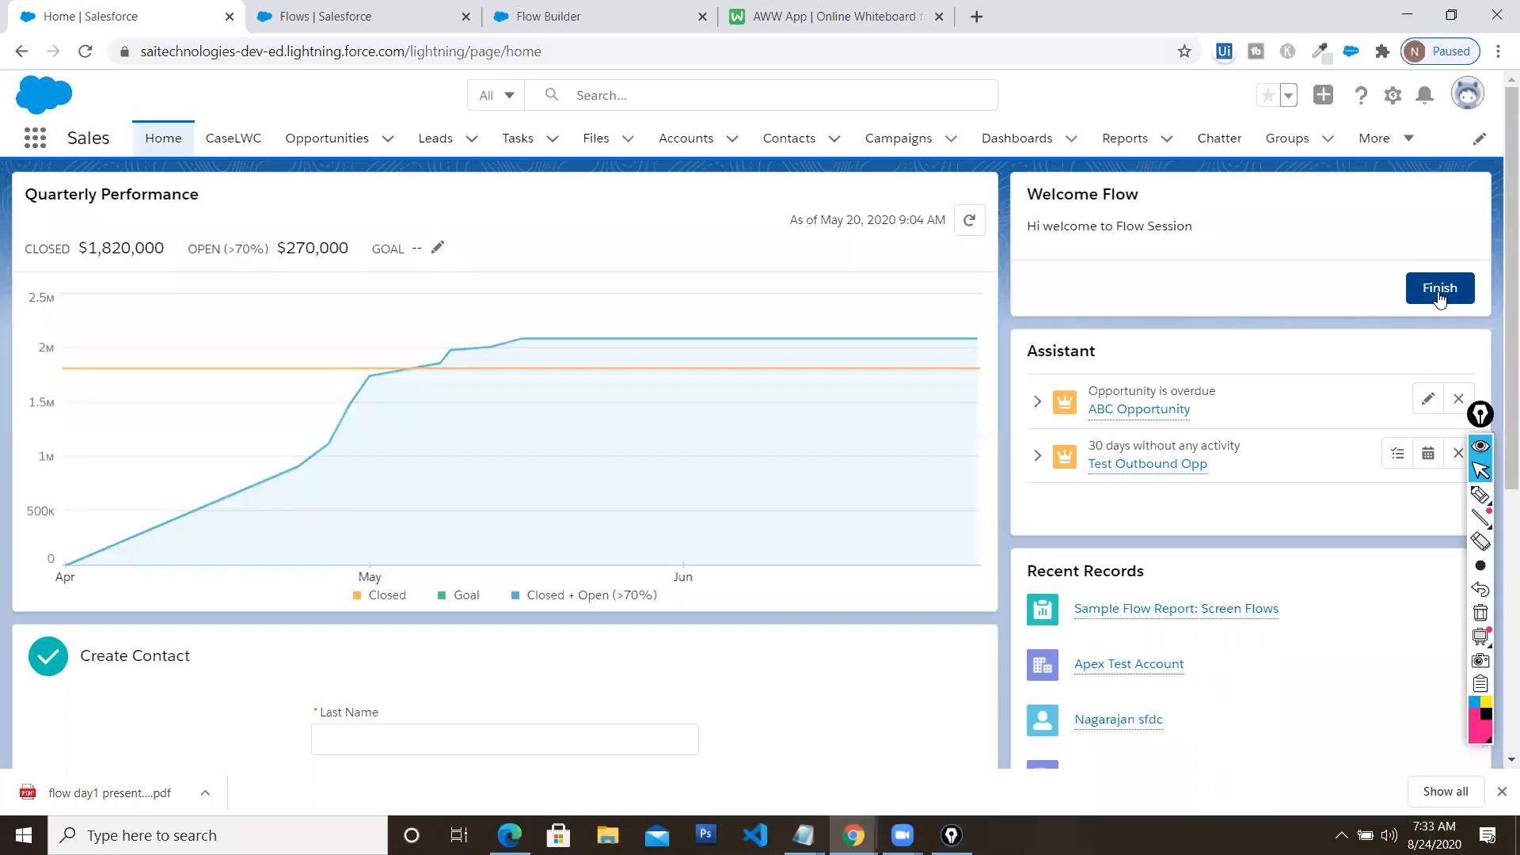
{"action": "left_click", "coordinate": [643, 17]}
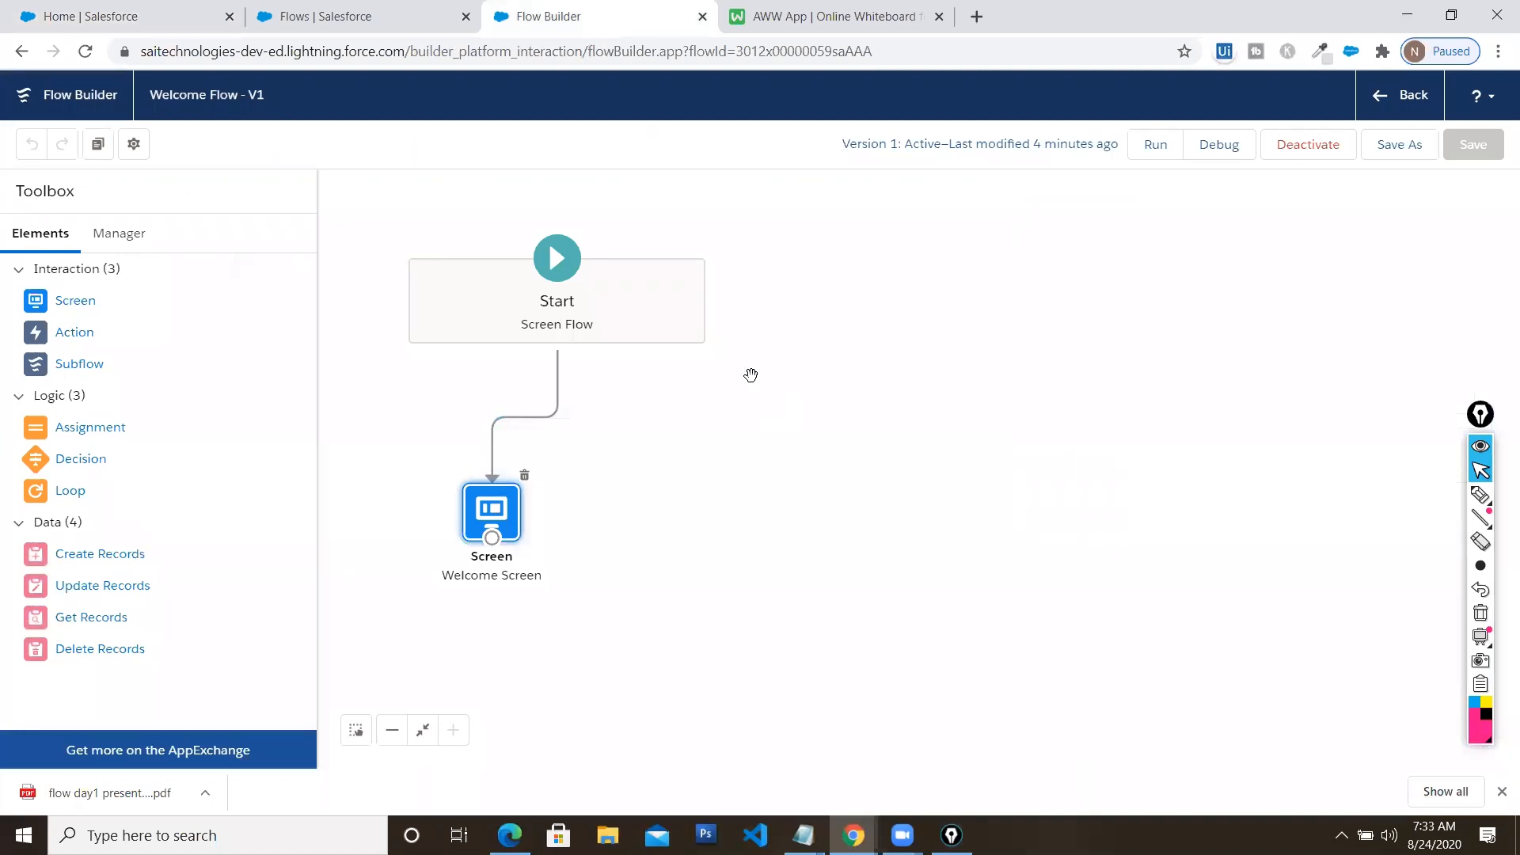
{"action": "left_click", "coordinate": [159, 11]}
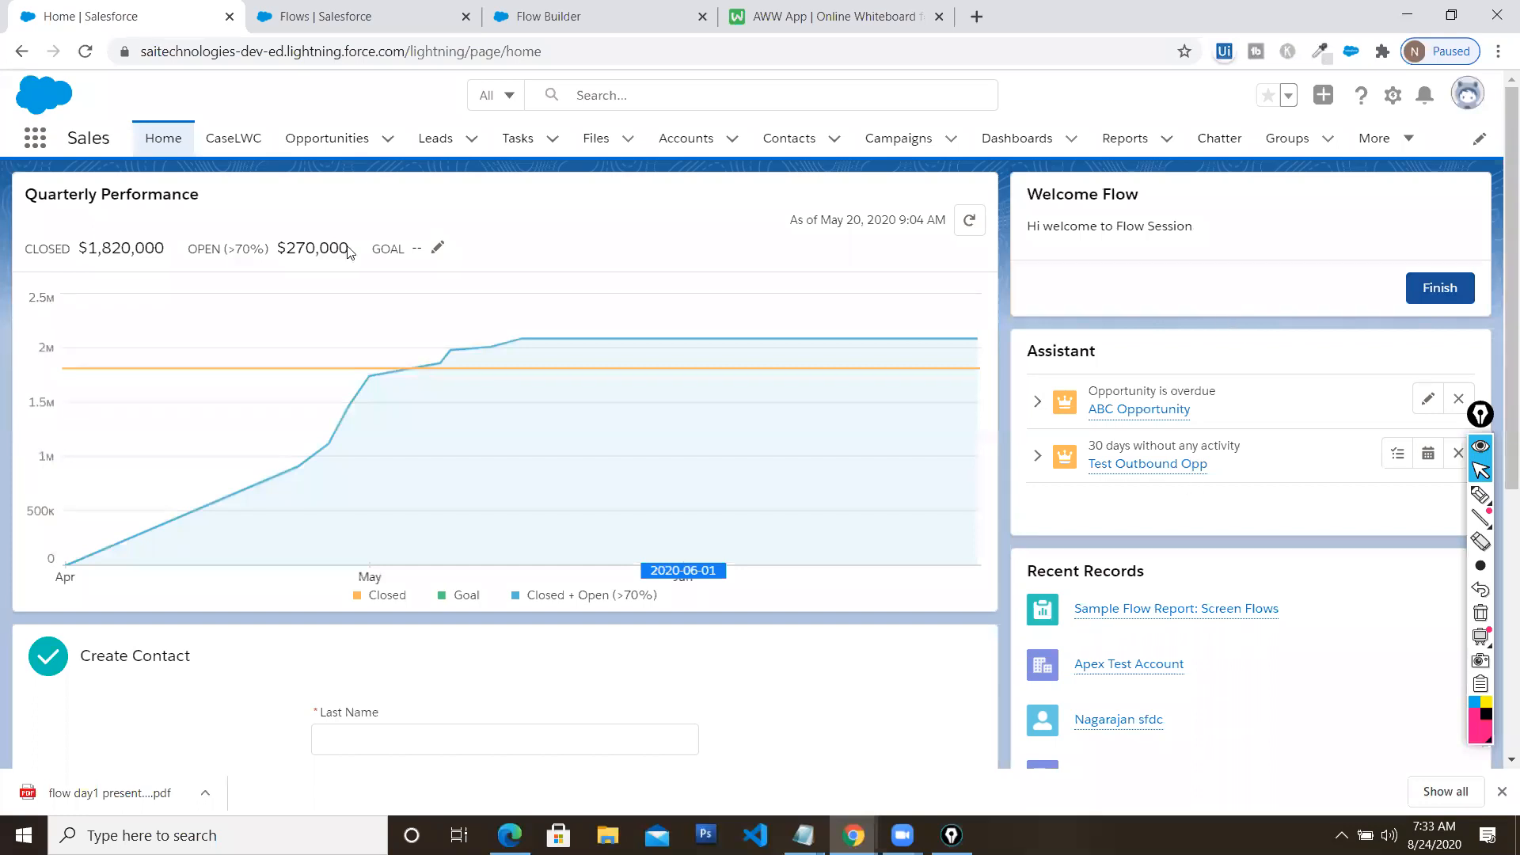
Open the Outbound Account record and choose Edit Page from the Setup menu
{"action": "left_click", "coordinate": [676, 136]}
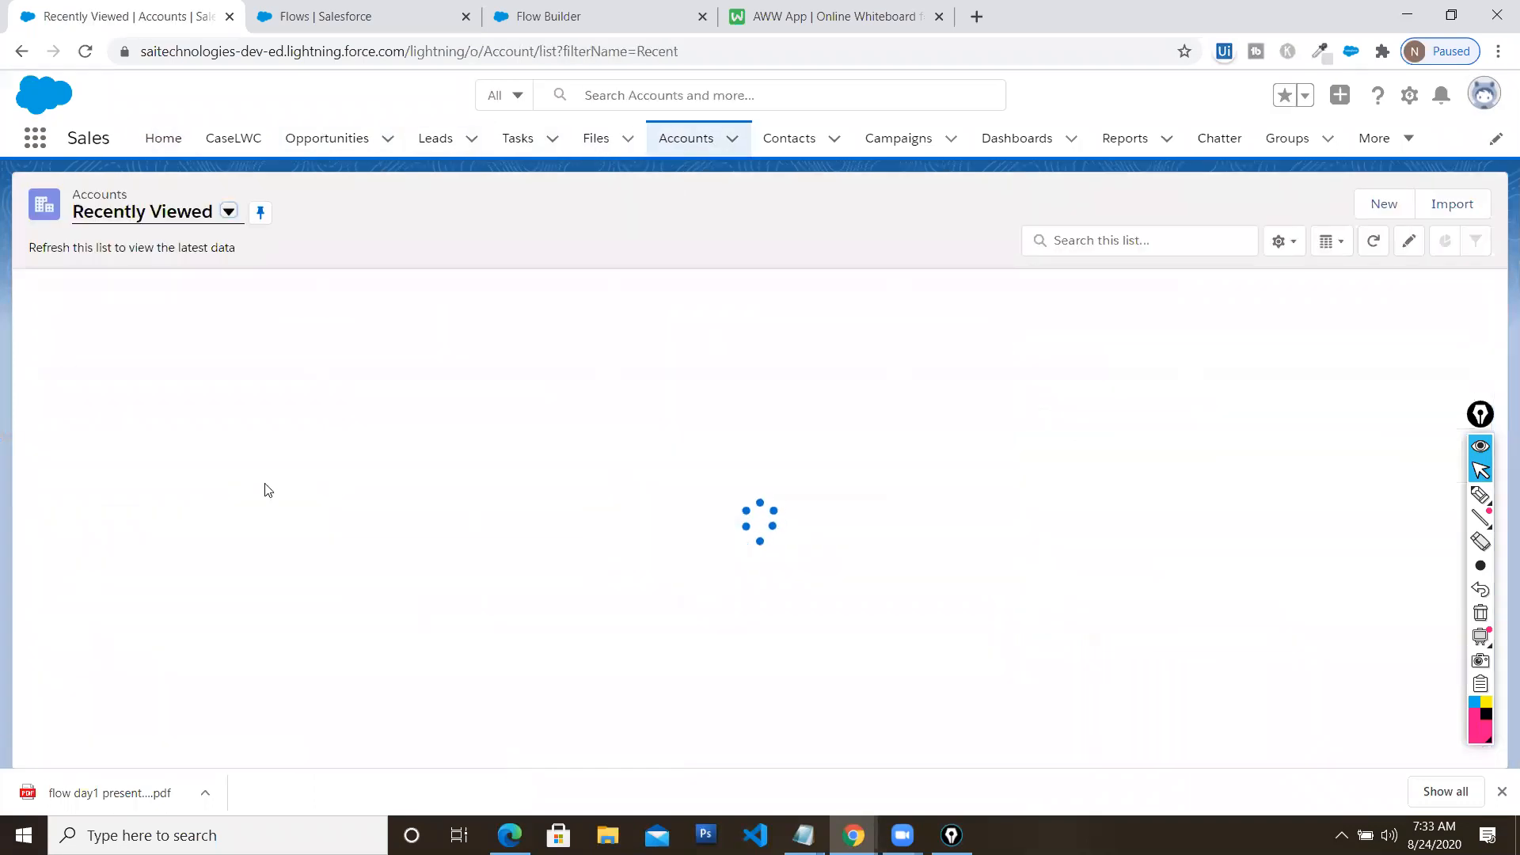
{"action": "left_click", "coordinate": [199, 343]}
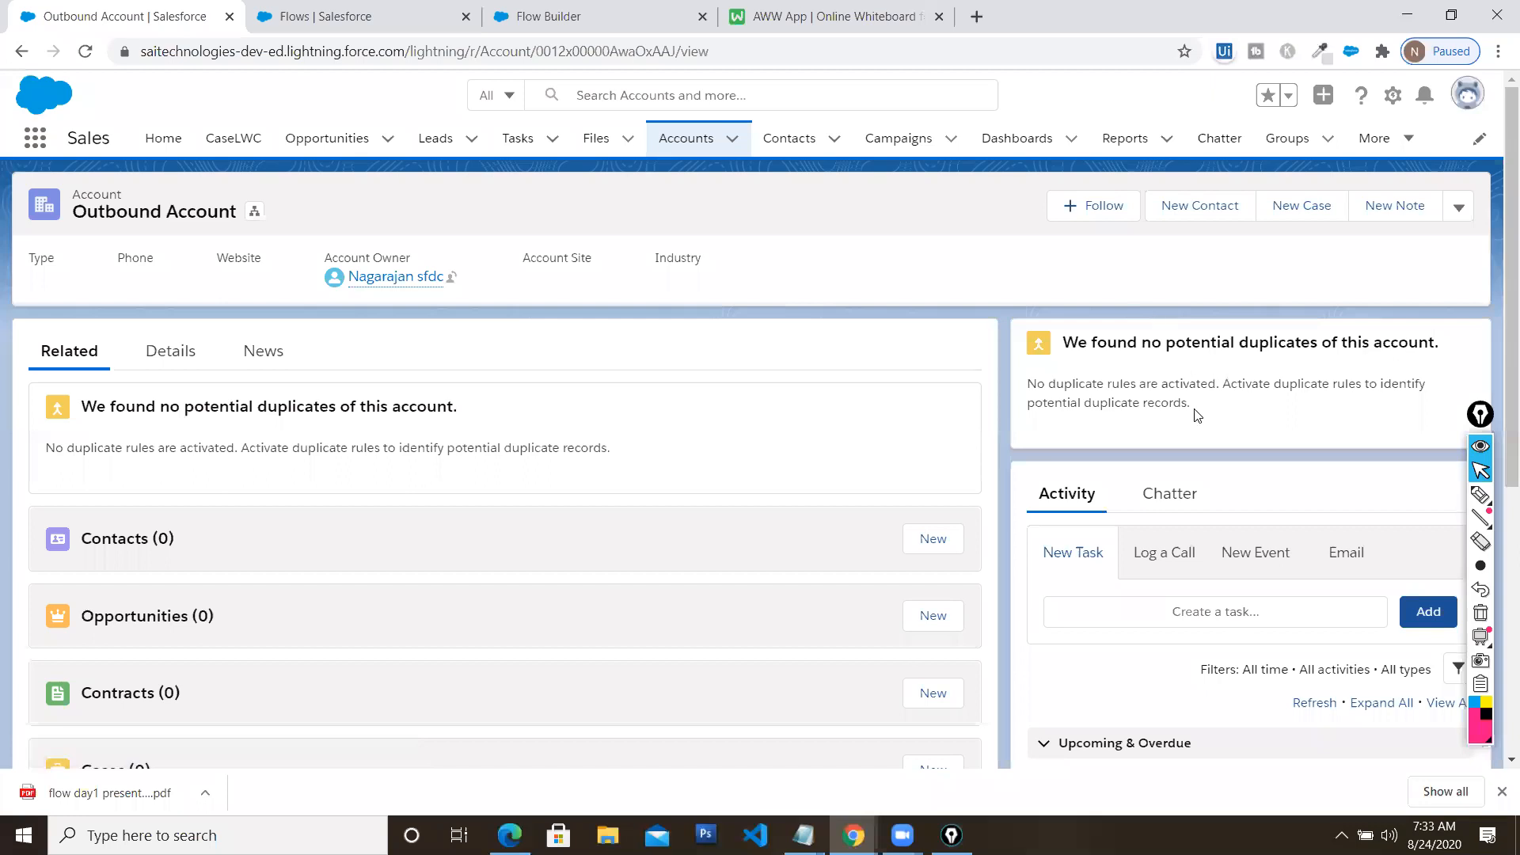
{"action": "left_click", "coordinate": [1391, 96]}
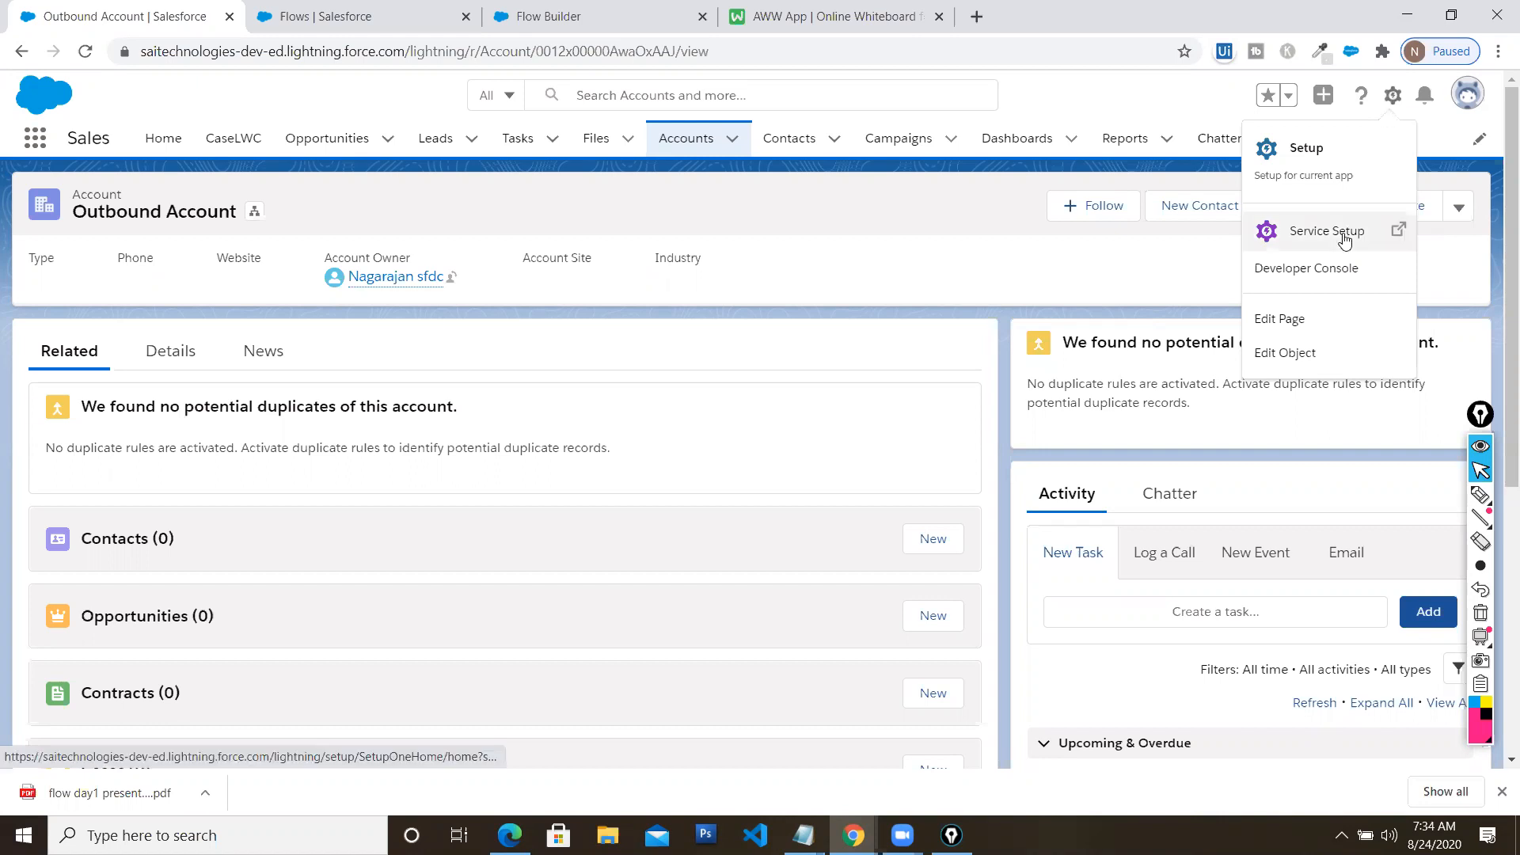
{"action": "left_click", "coordinate": [1306, 320]}
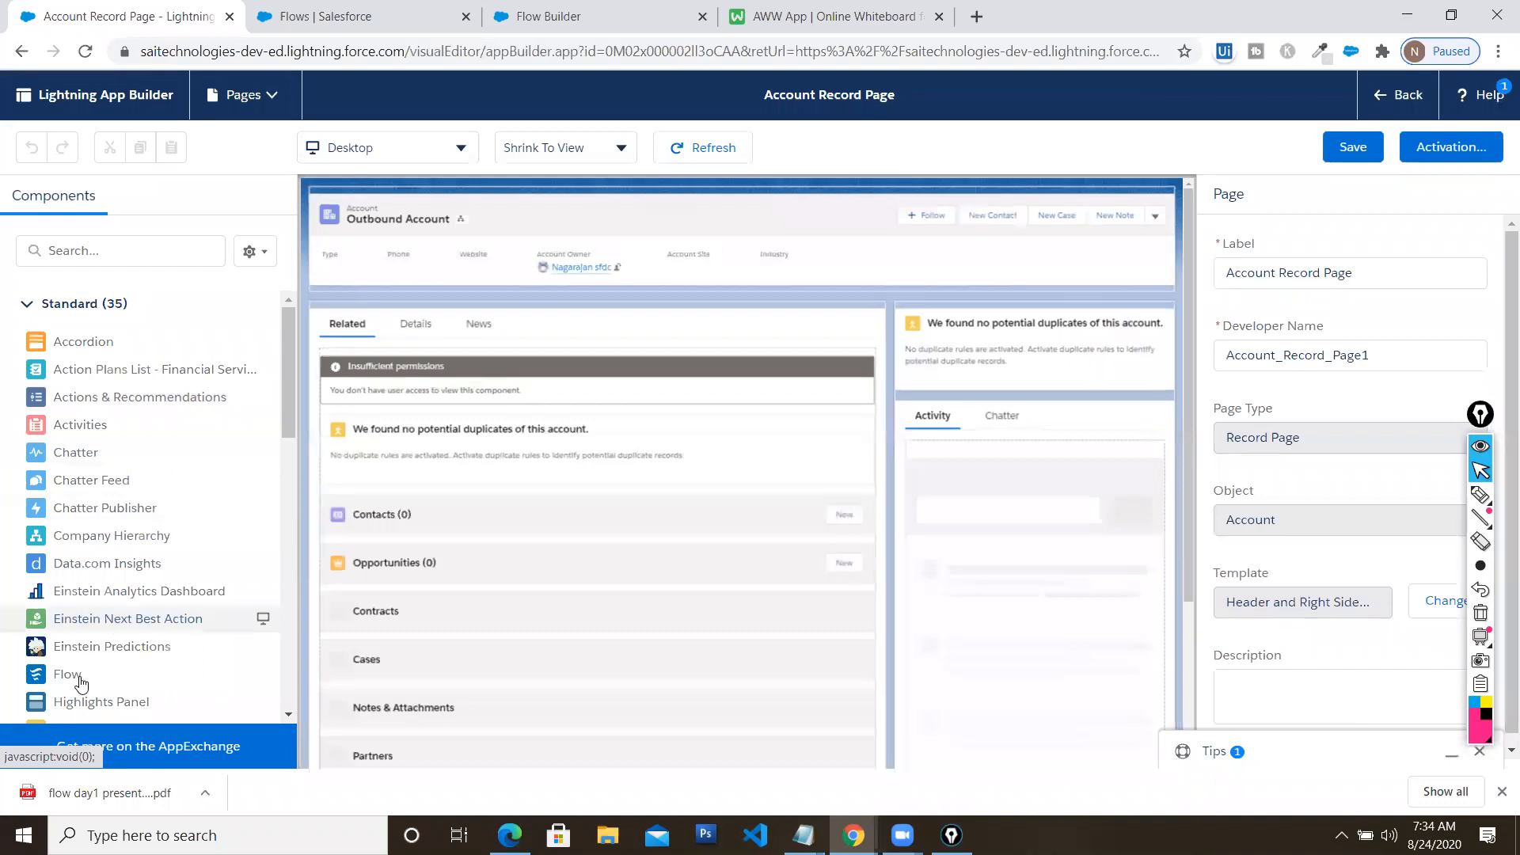
Place a Welcome Flow component atop the right column and open the Account Record Page activation settings
{"action": "left_click_drag", "start_coordinate": [409, 633], "coordinate": [927, 340]}
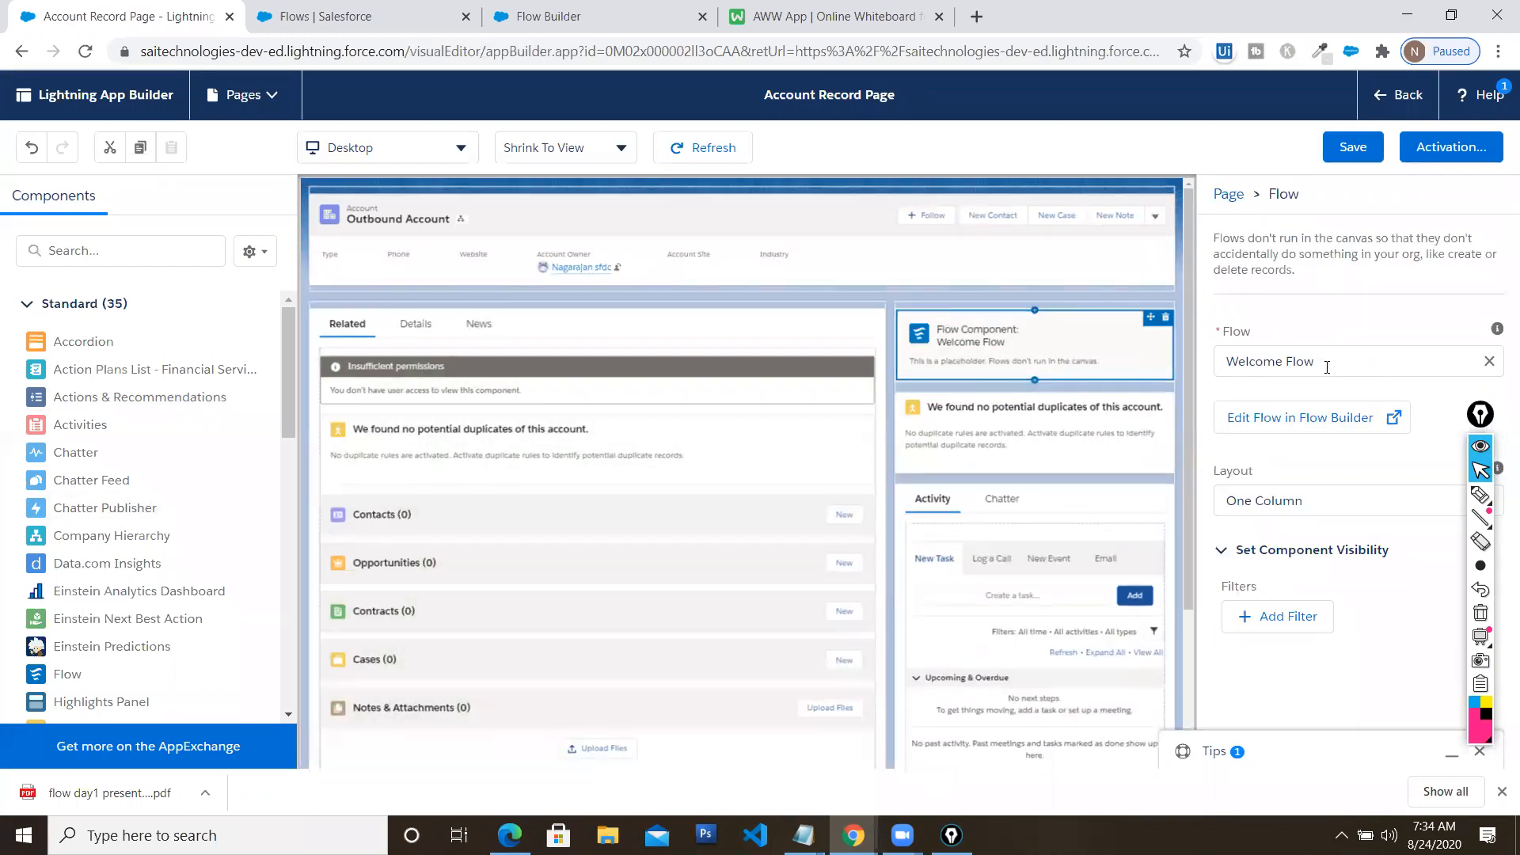
{"action": "left_click", "coordinate": [1452, 147]}
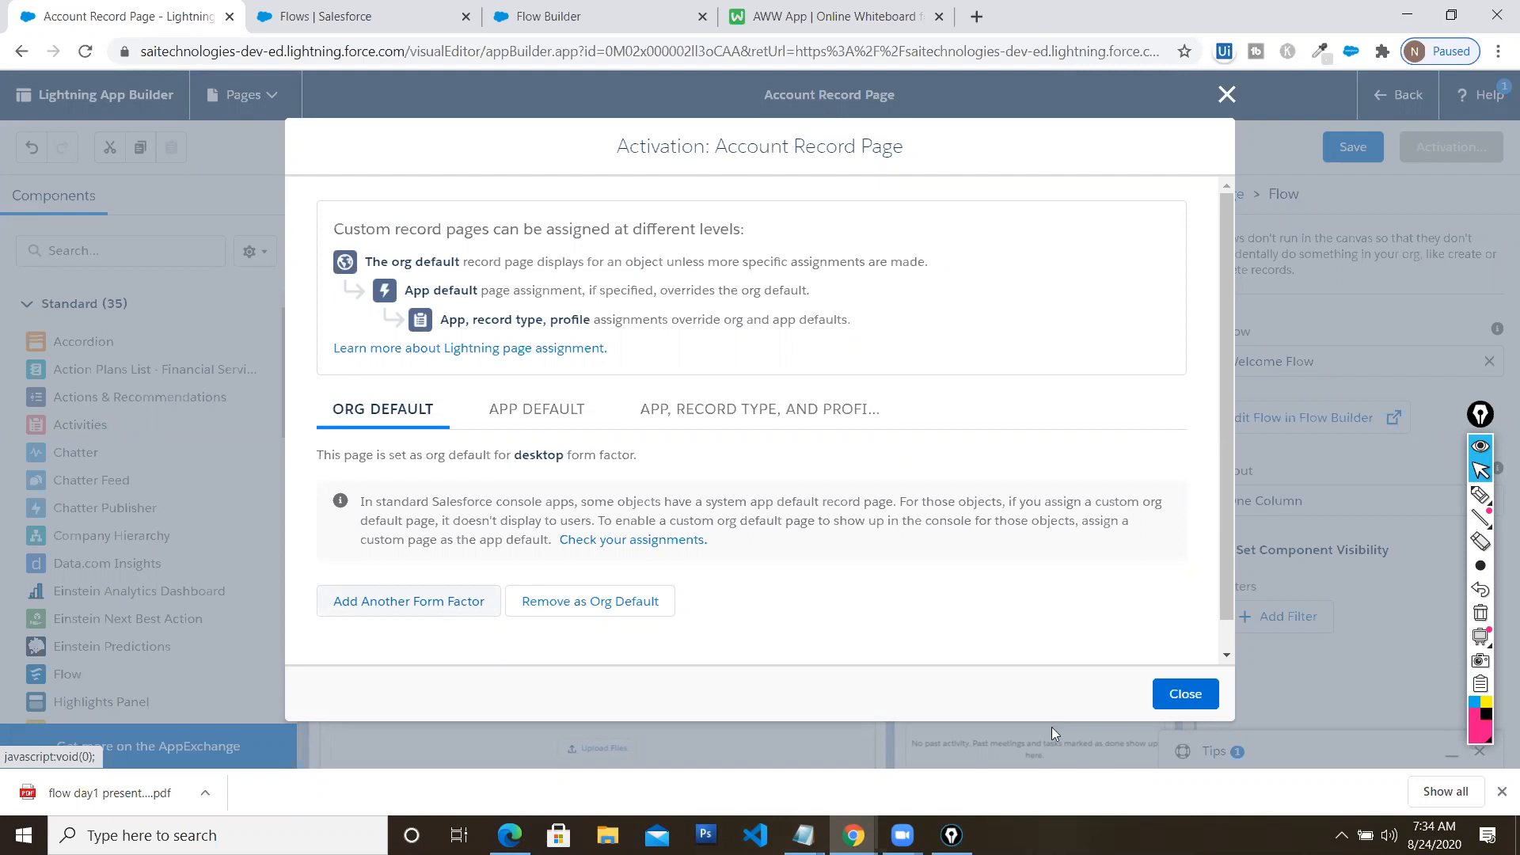
Close activation, save the Account Record Page, view Outbound Account, then go to the Home page
{"action": "left_click", "coordinate": [1186, 694]}
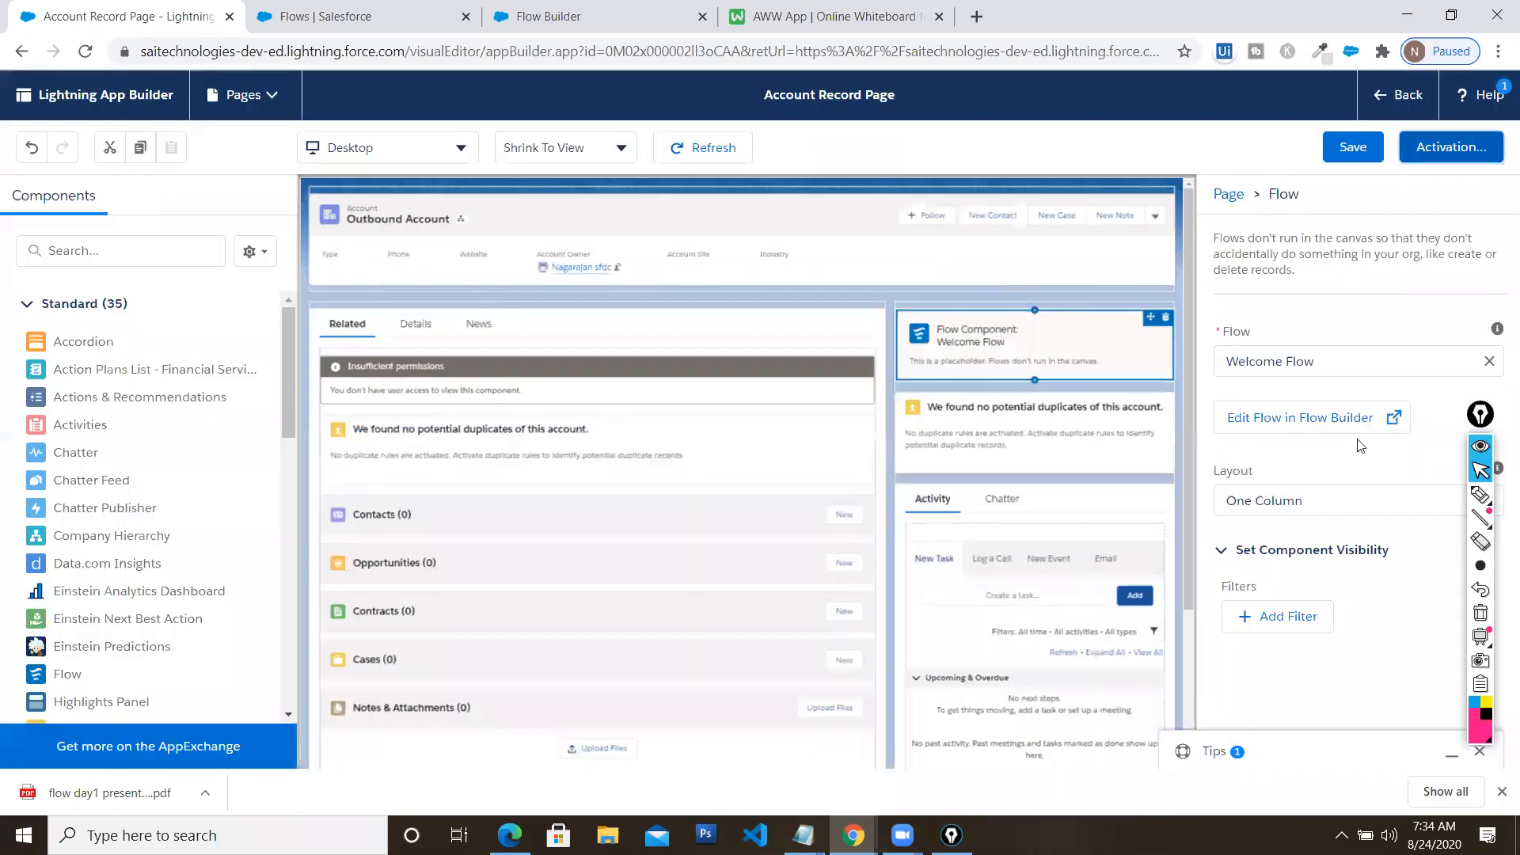
{"action": "left_click", "coordinate": [1354, 144]}
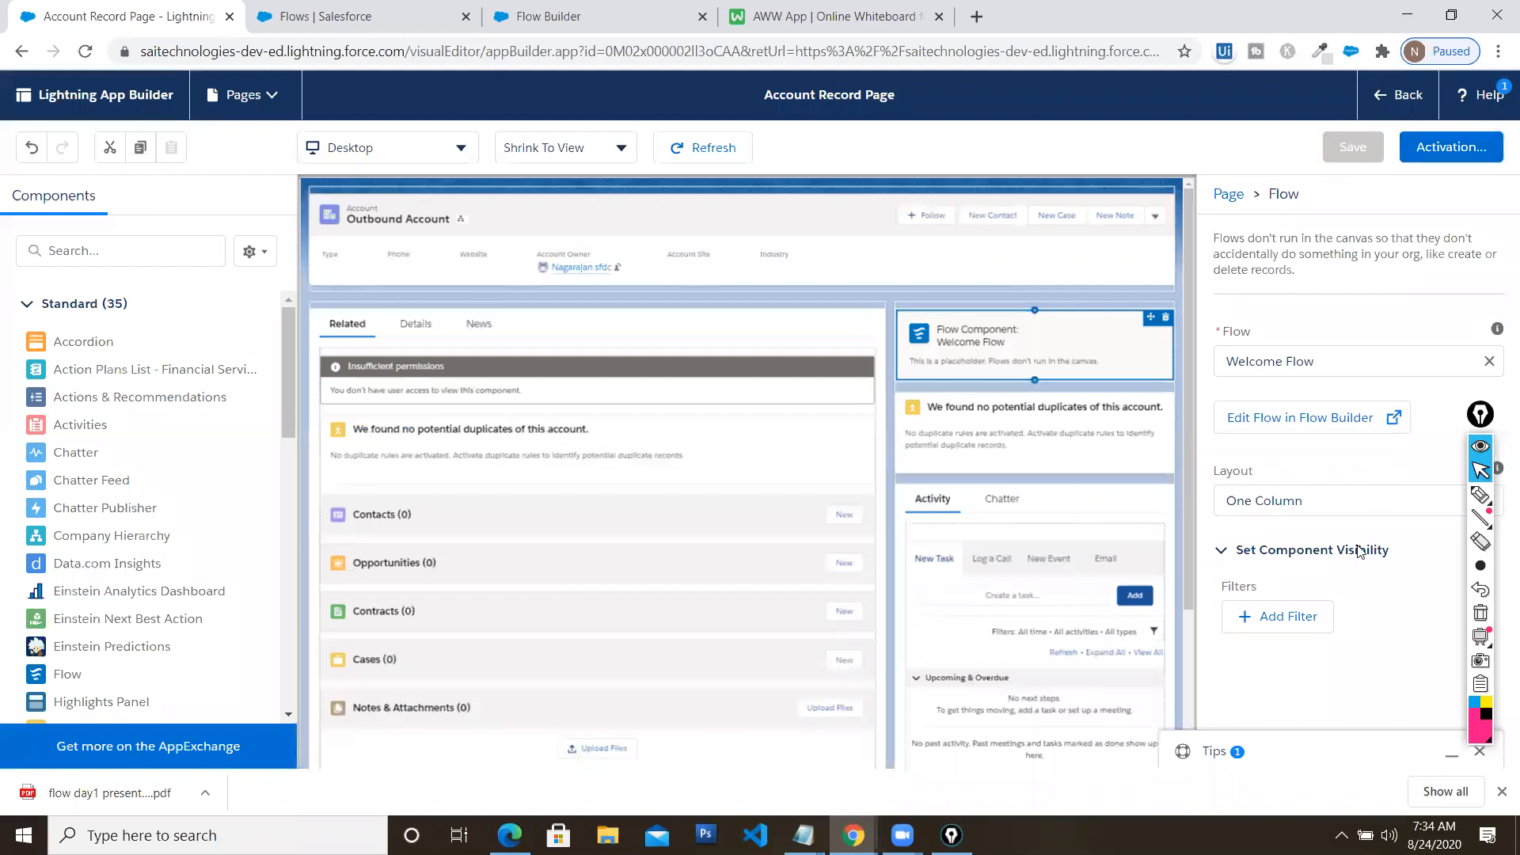
{"action": "left_click", "coordinate": [1387, 99]}
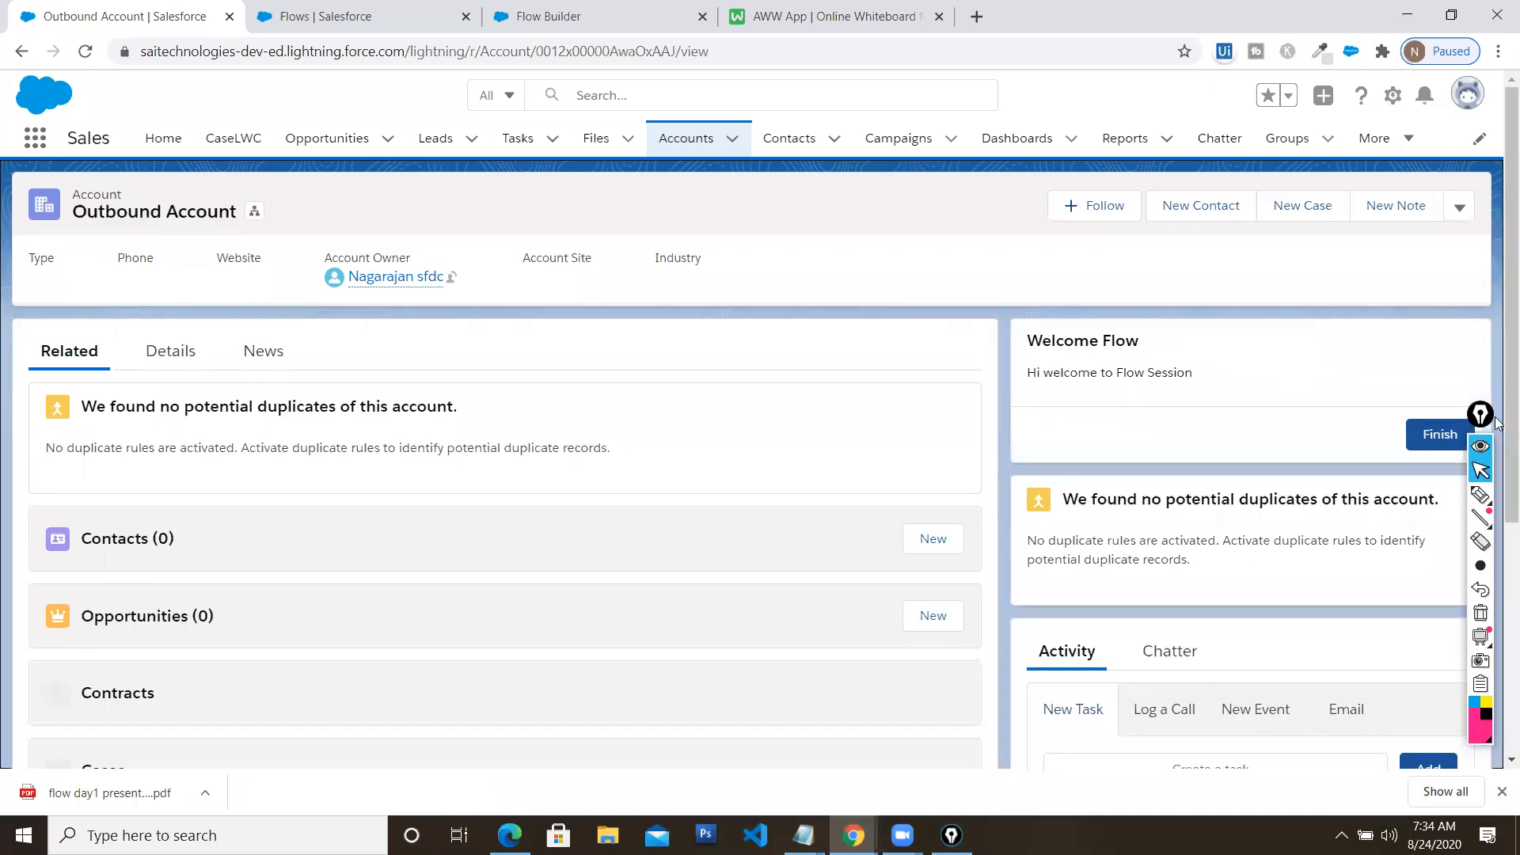
{"action": "left_click_drag", "start_coordinate": [1480, 413], "coordinate": [599, 410]}
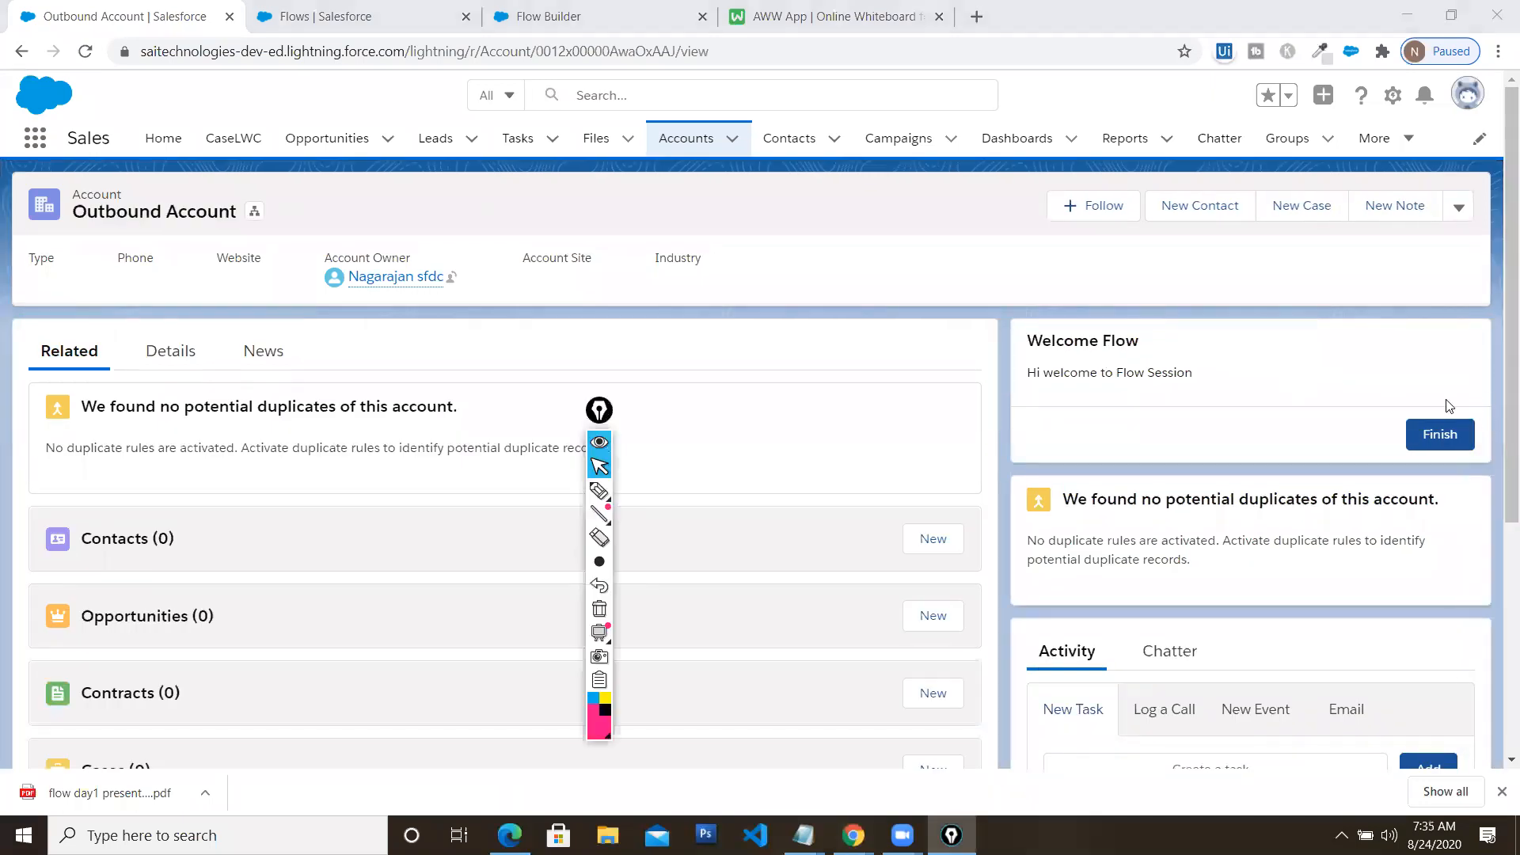
{"action": "left_click", "coordinate": [163, 139]}
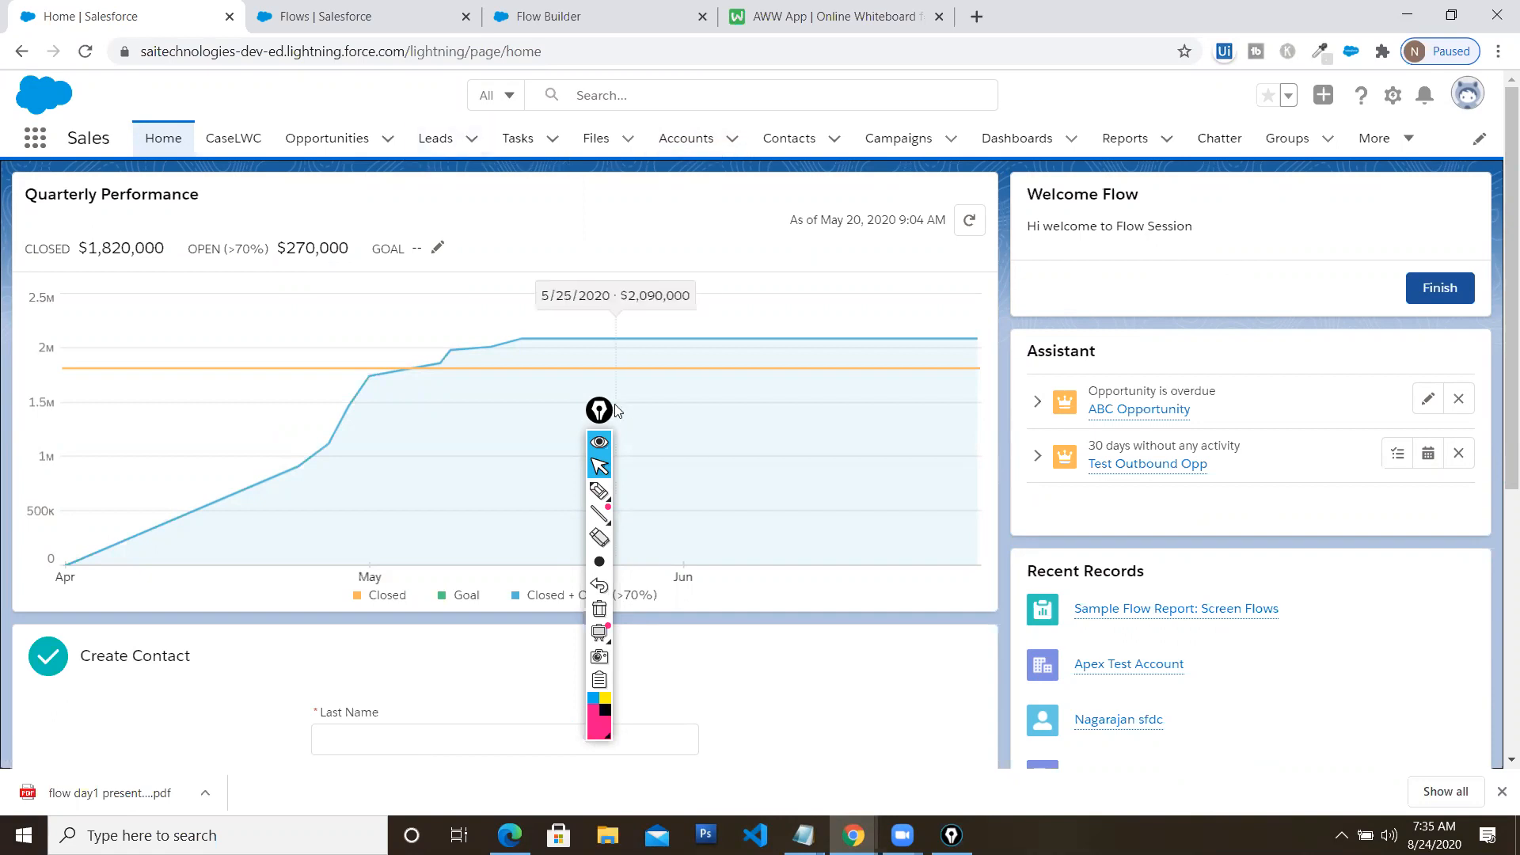
Switch to the Flows setup list browser tab, then back to Welcome Flow in Flow Builder
{"action": "left_click_drag", "start_coordinate": [599, 410], "coordinate": [1432, 369]}
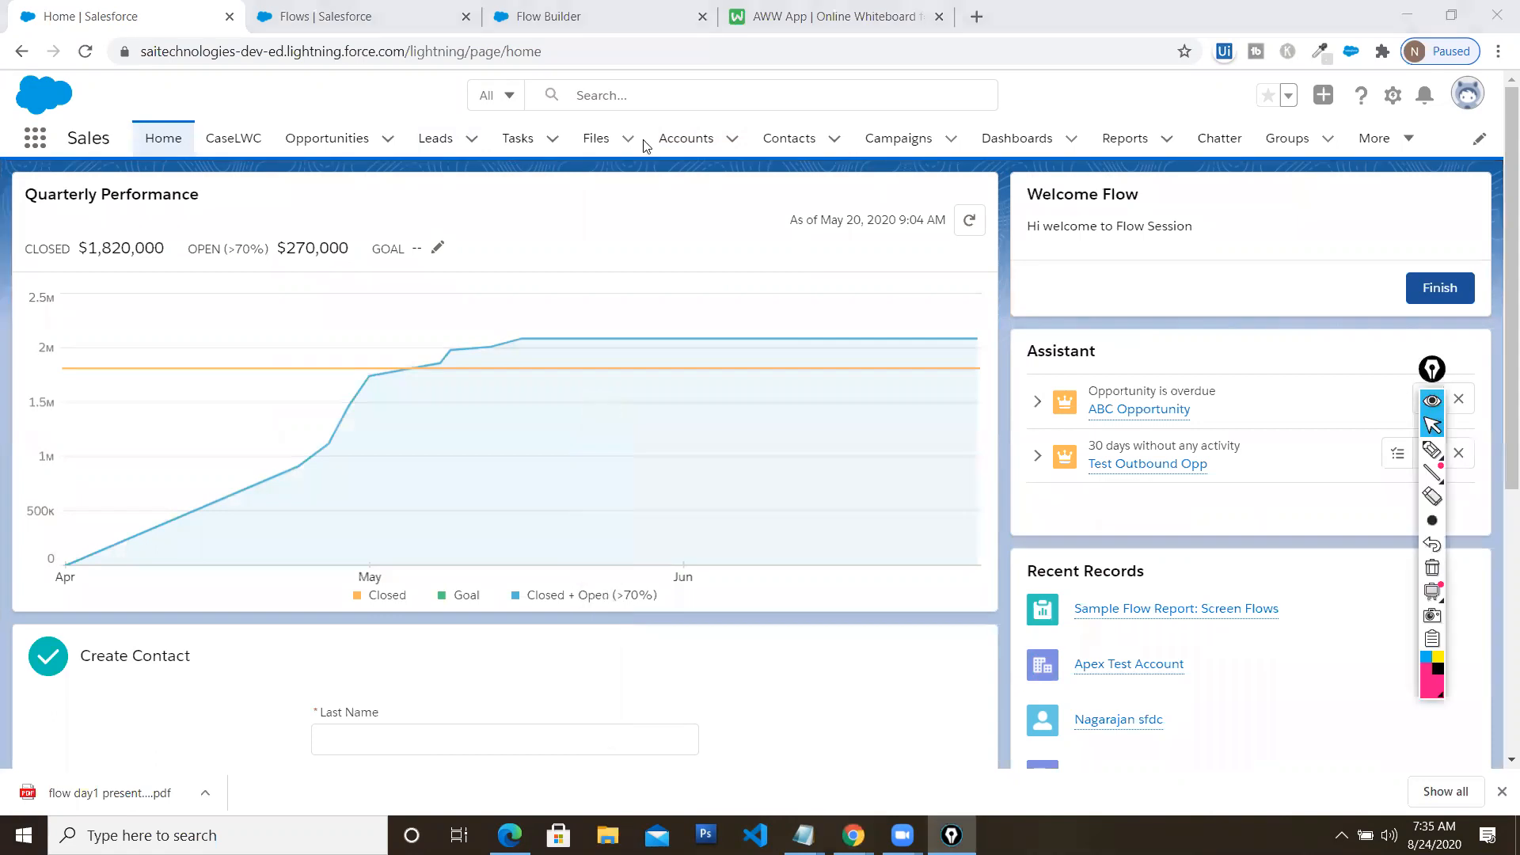
{"action": "left_click", "coordinate": [408, 26]}
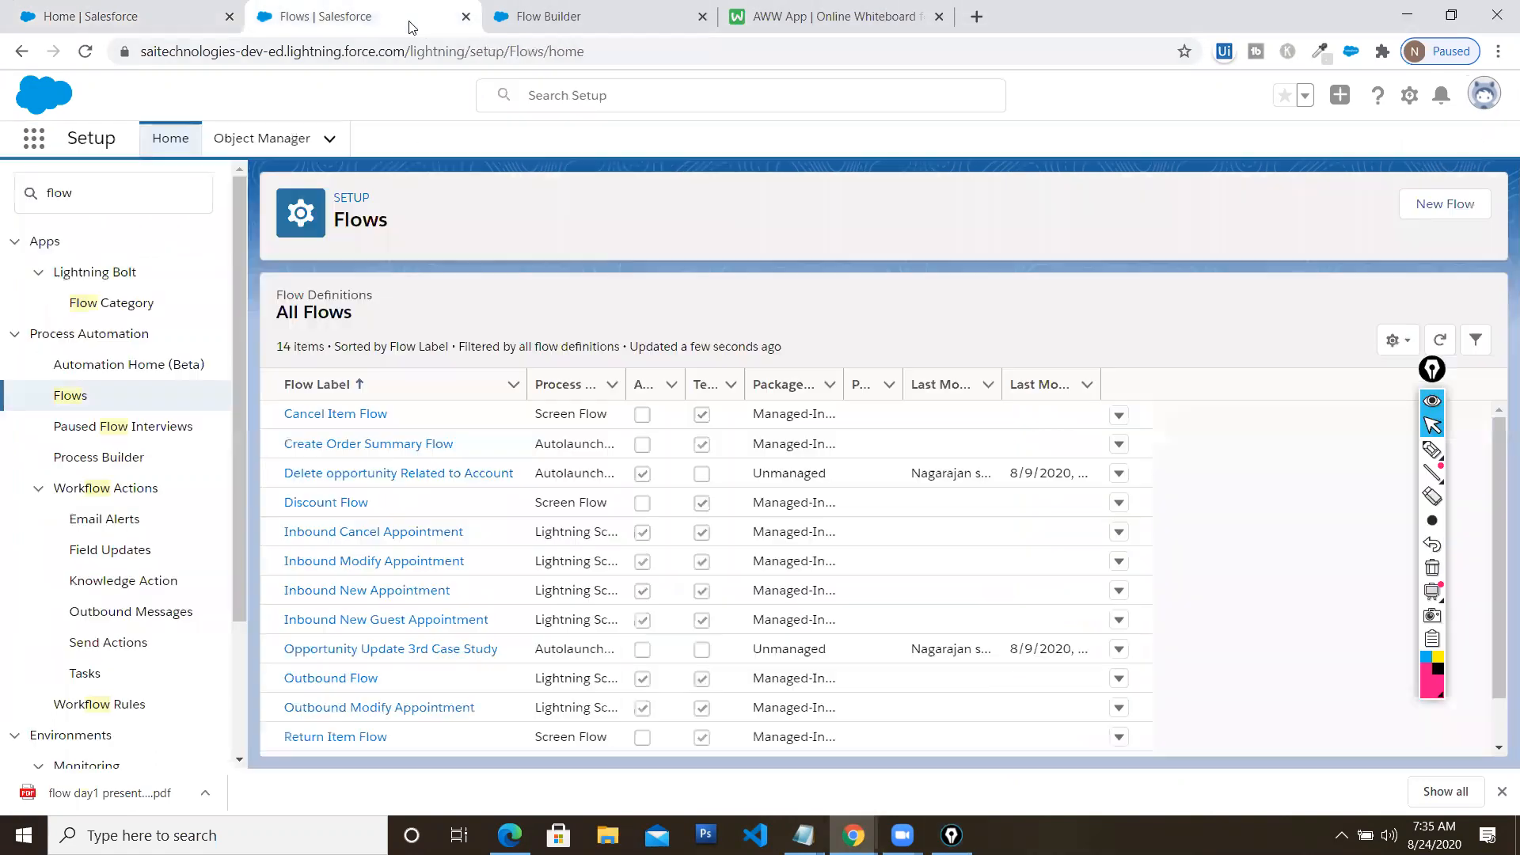
{"action": "left_click", "coordinate": [538, 17]}
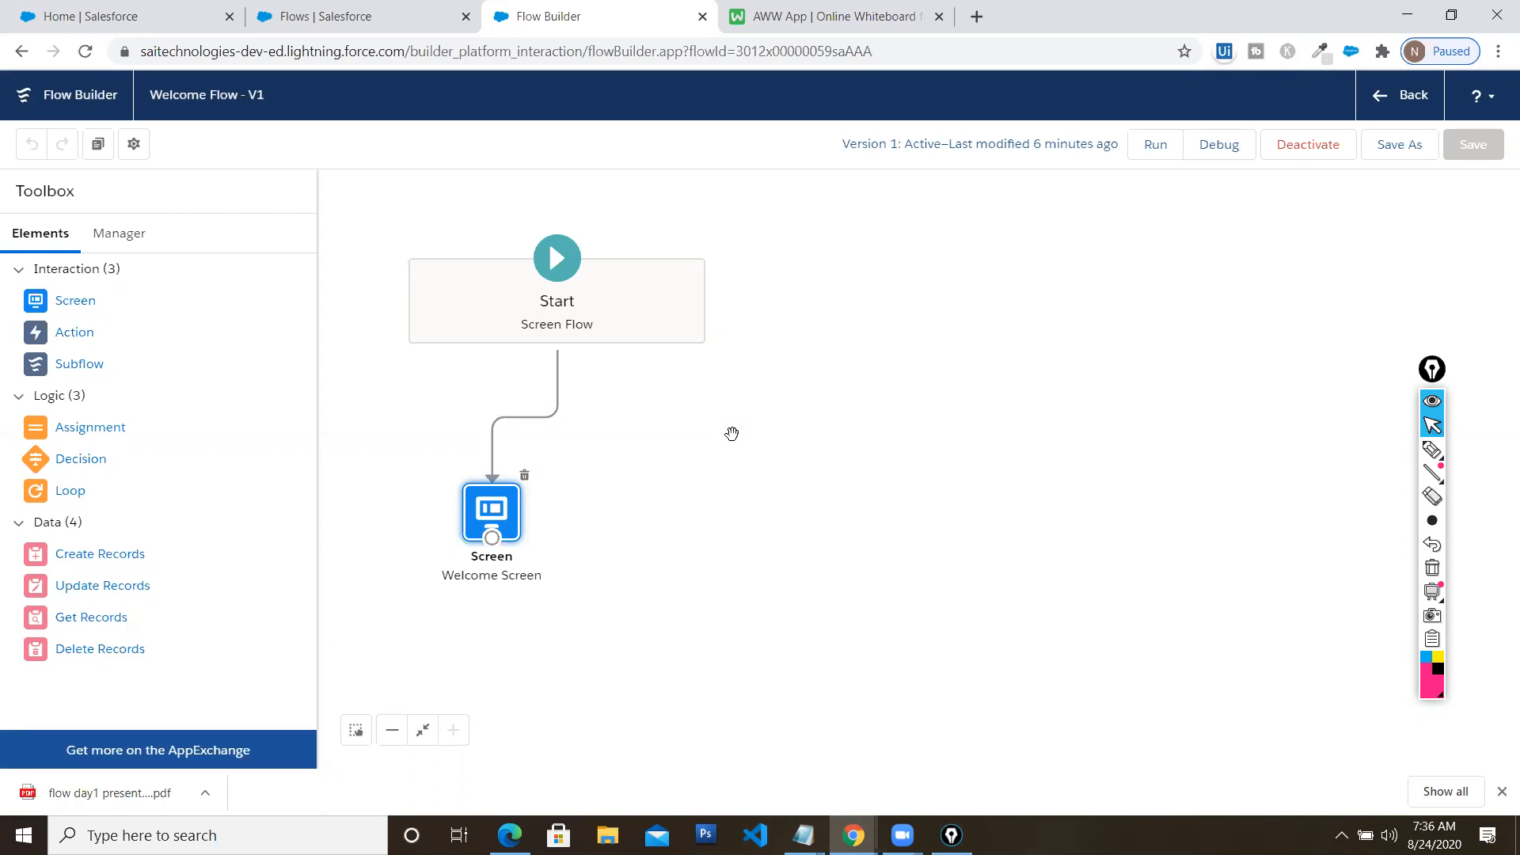
{"action": "left_click", "coordinate": [147, 17]}
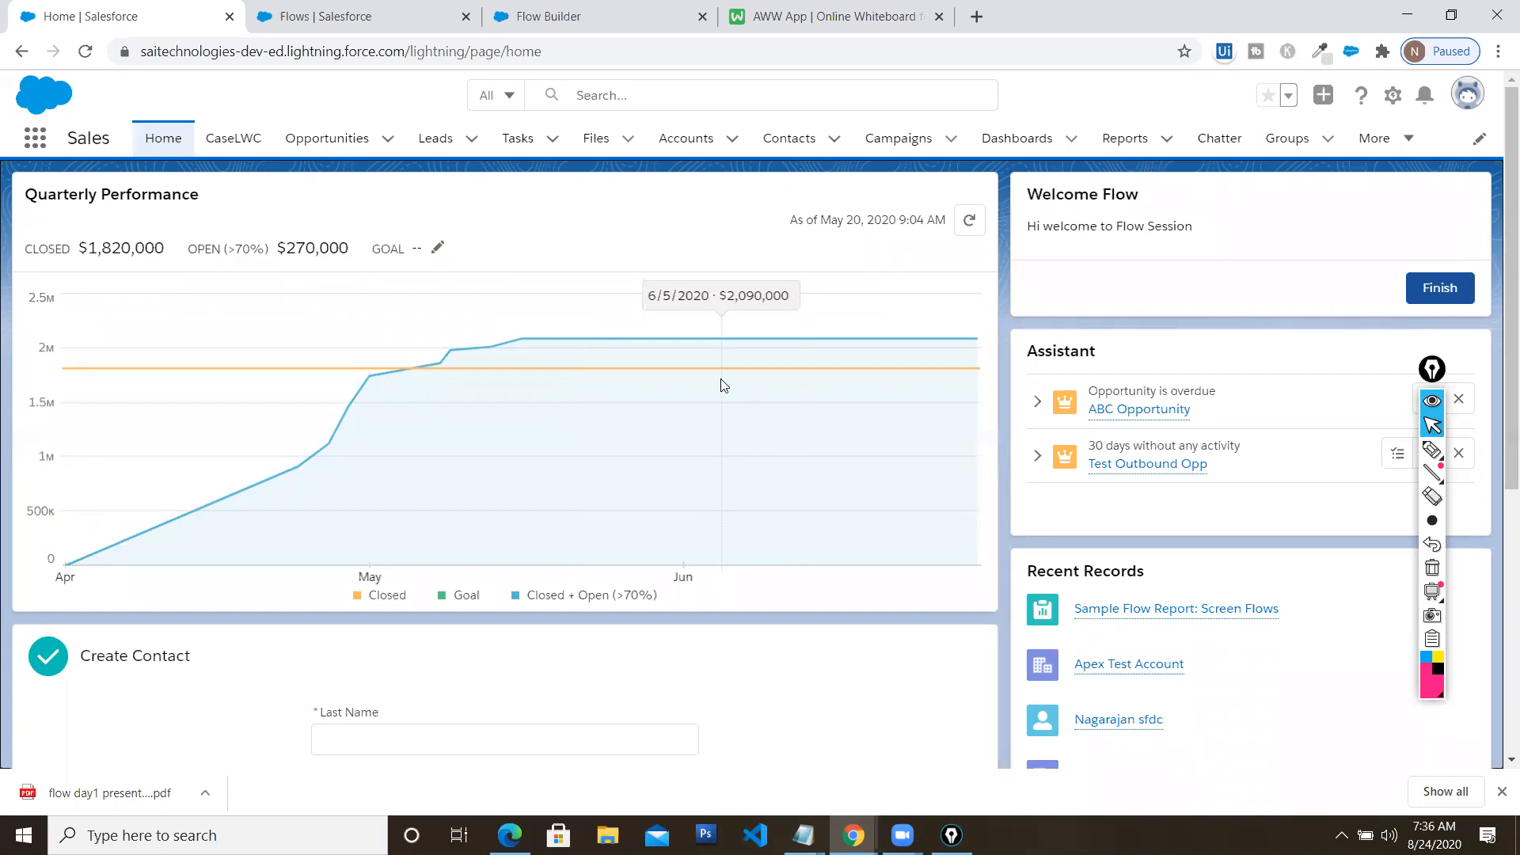
{"action": "left_click", "coordinate": [523, 22]}
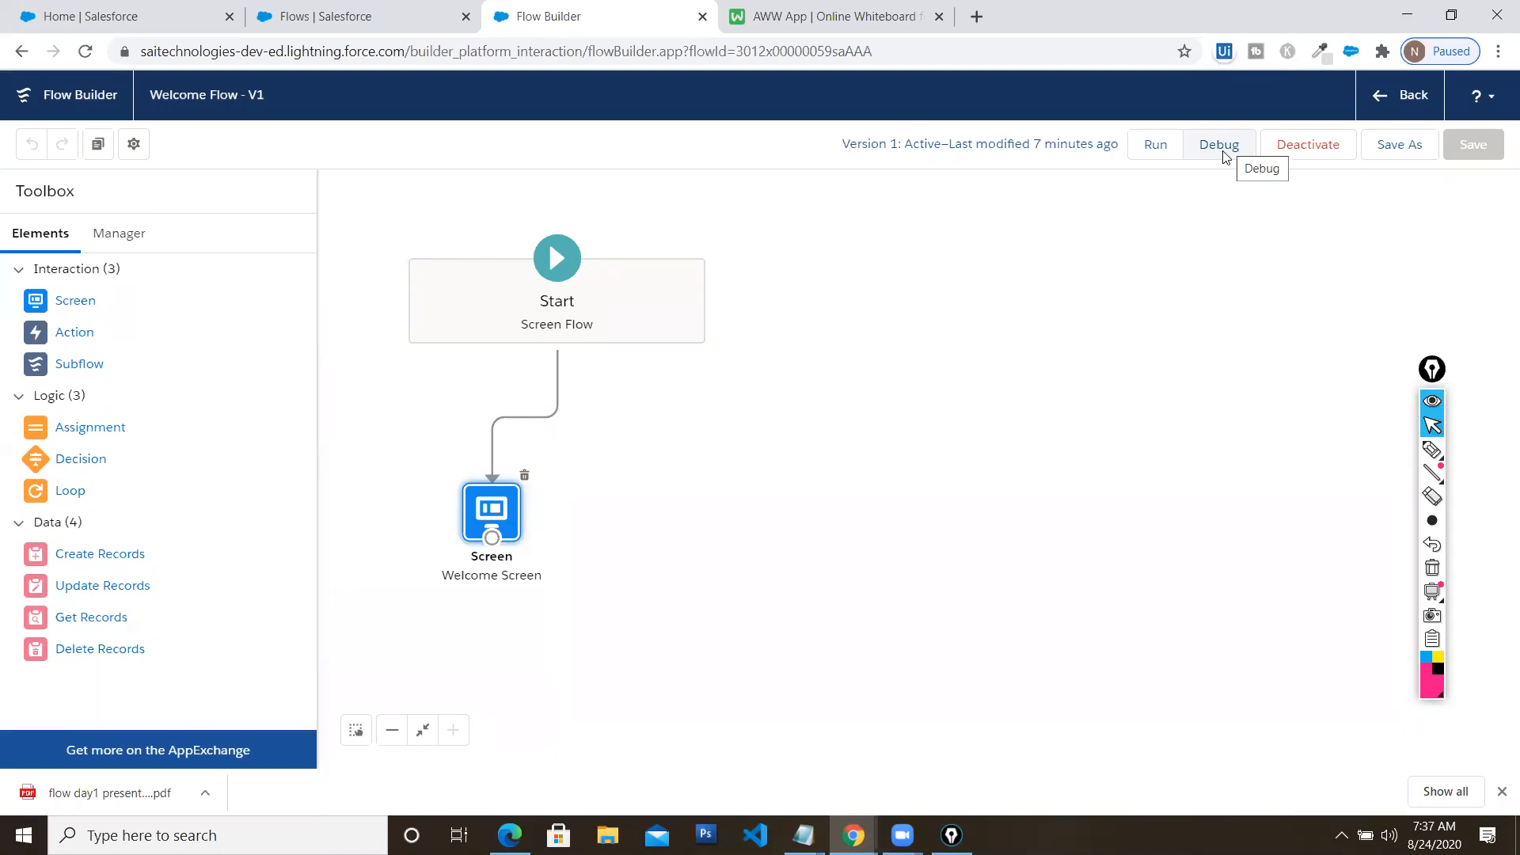
Debug the Welcome Flow with the default options, then close the finished debug tab
{"action": "left_click", "coordinate": [1222, 145]}
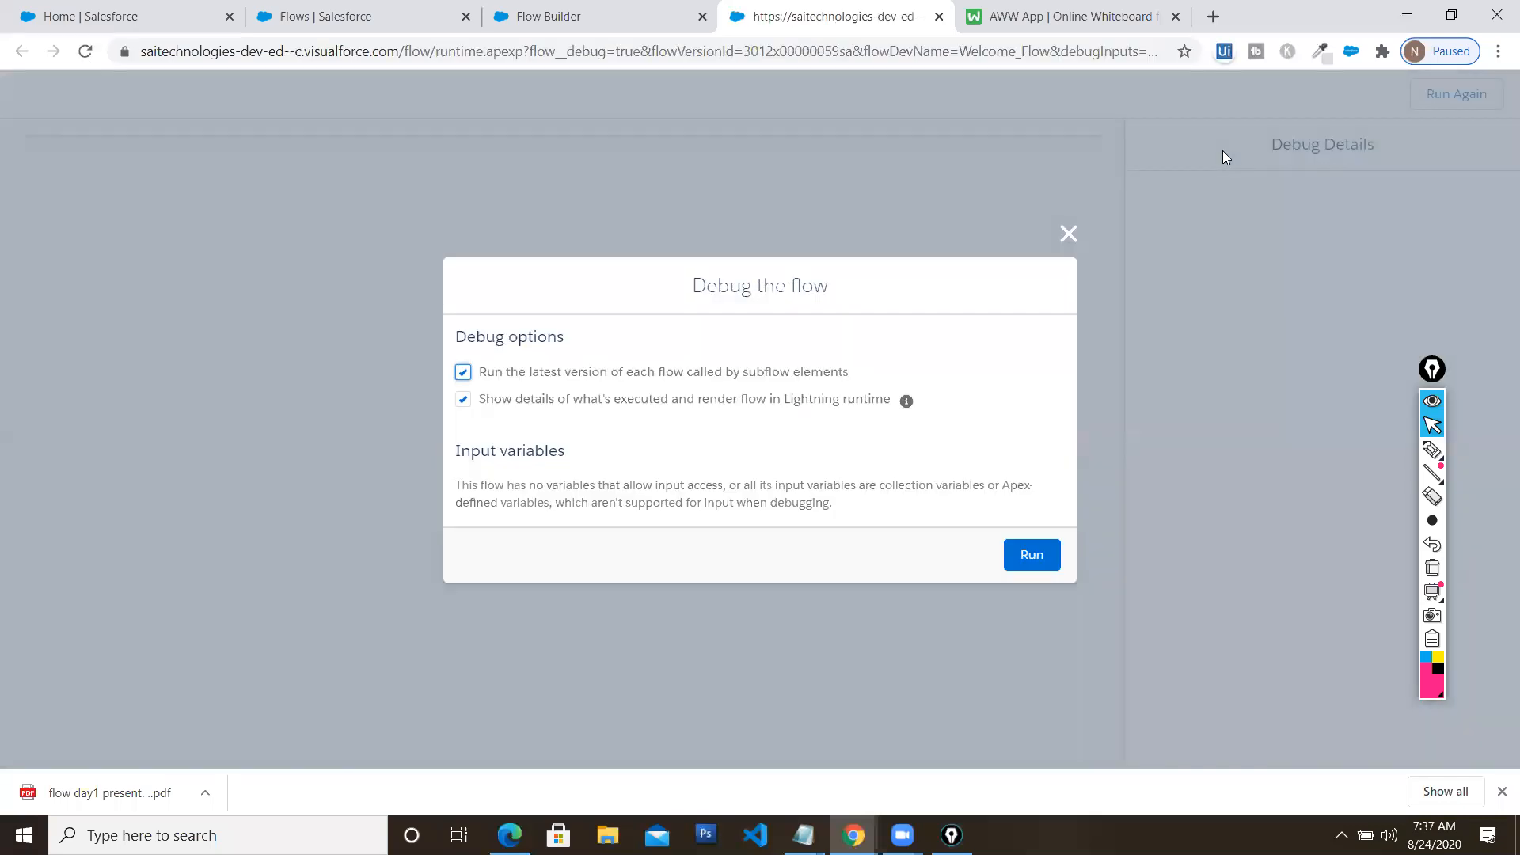
{"action": "left_click", "coordinate": [1069, 235]}
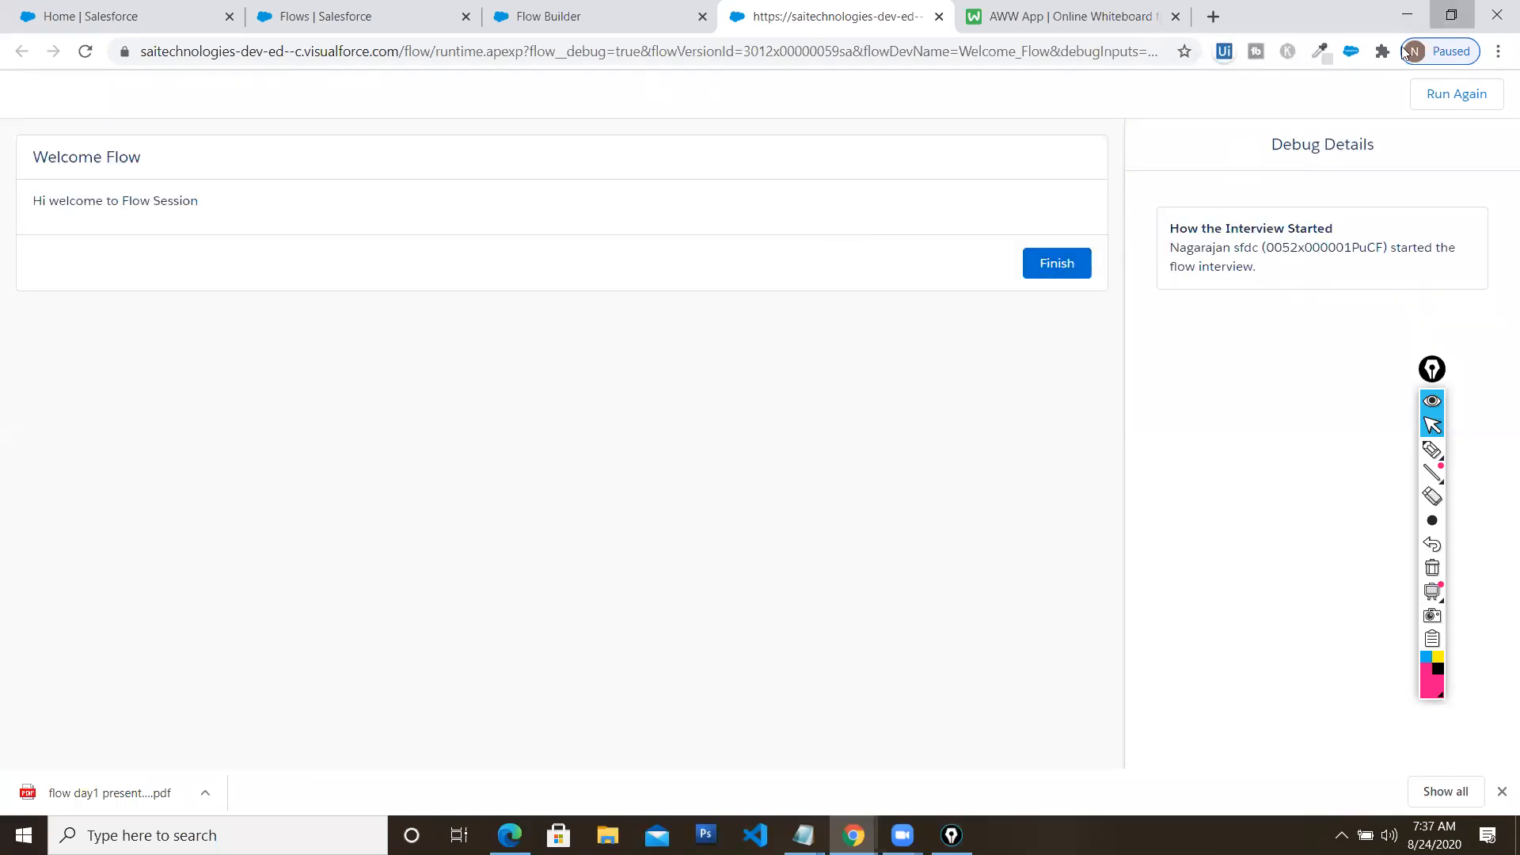
{"action": "left_click", "coordinate": [1451, 13]}
{"action": "left_click", "coordinate": [871, 271]}
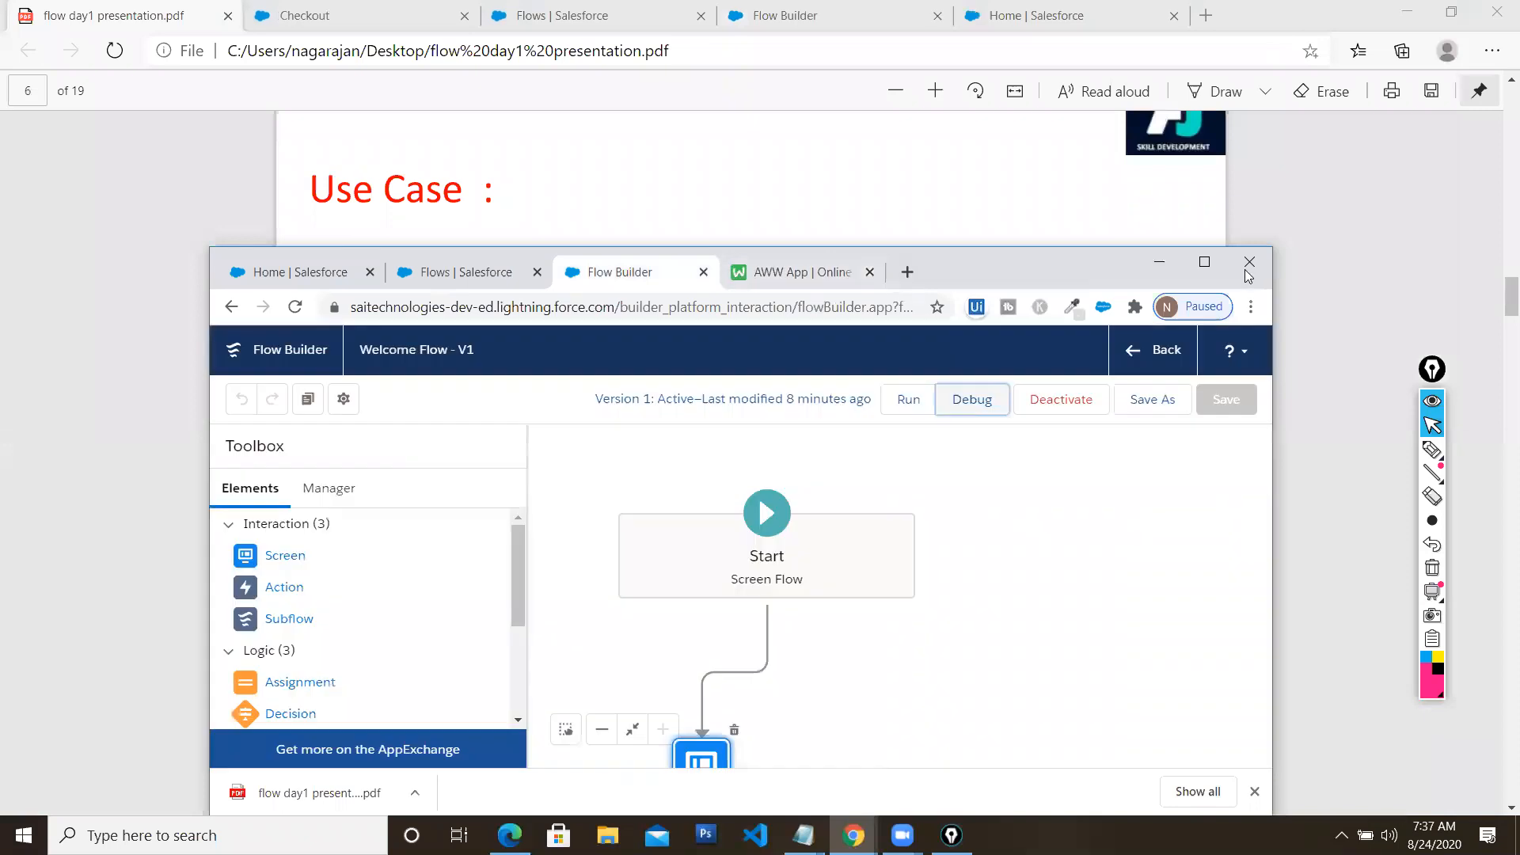
{"action": "left_click", "coordinate": [1204, 261]}
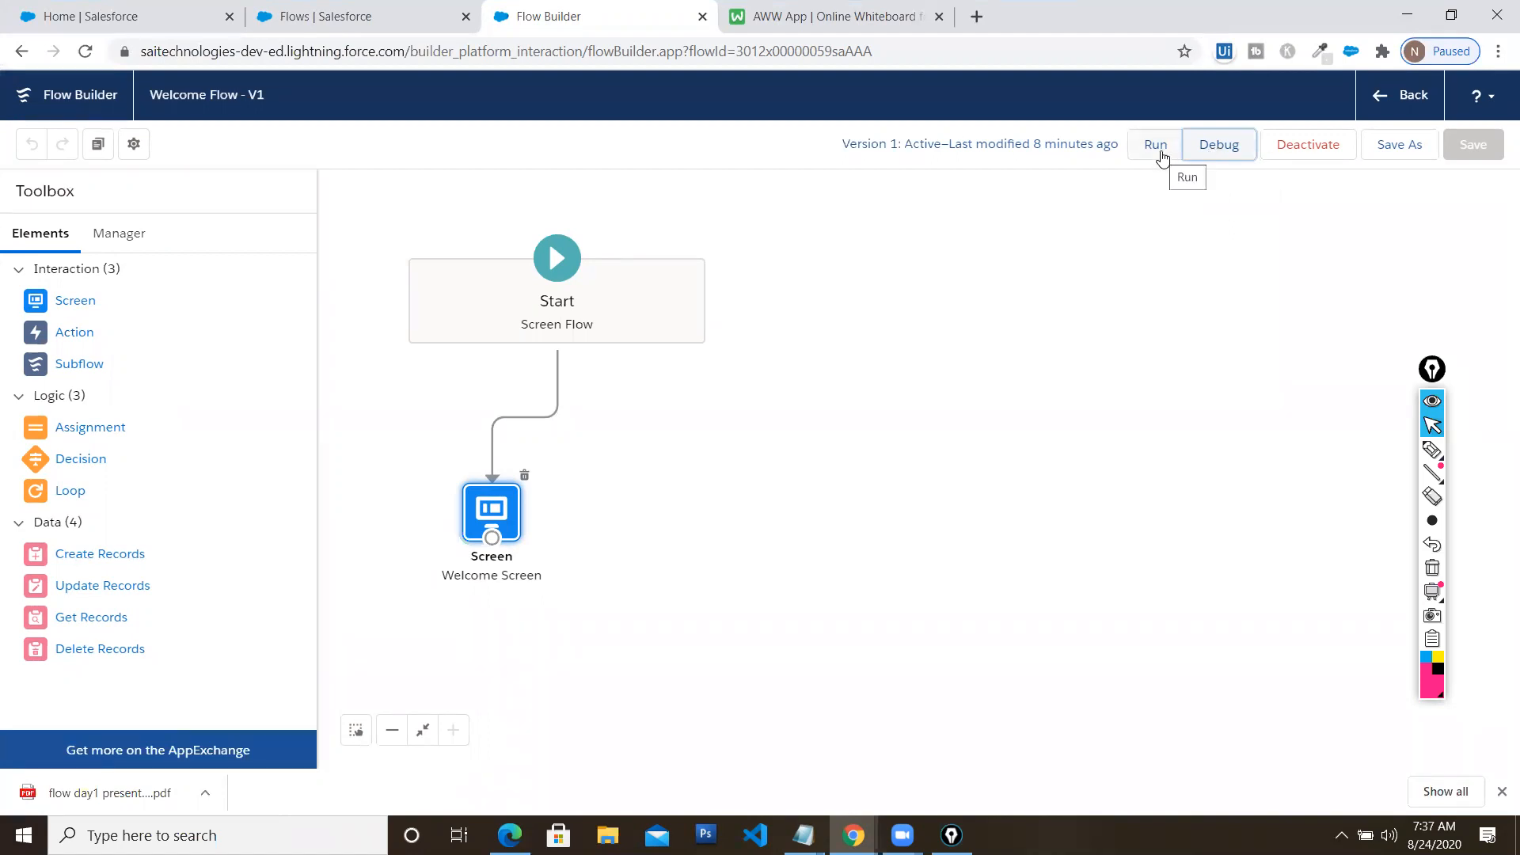
Debug again, finish the welcome screen, highlight its display text in Debug Details, and close the tab
{"action": "left_click", "coordinate": [1217, 153]}
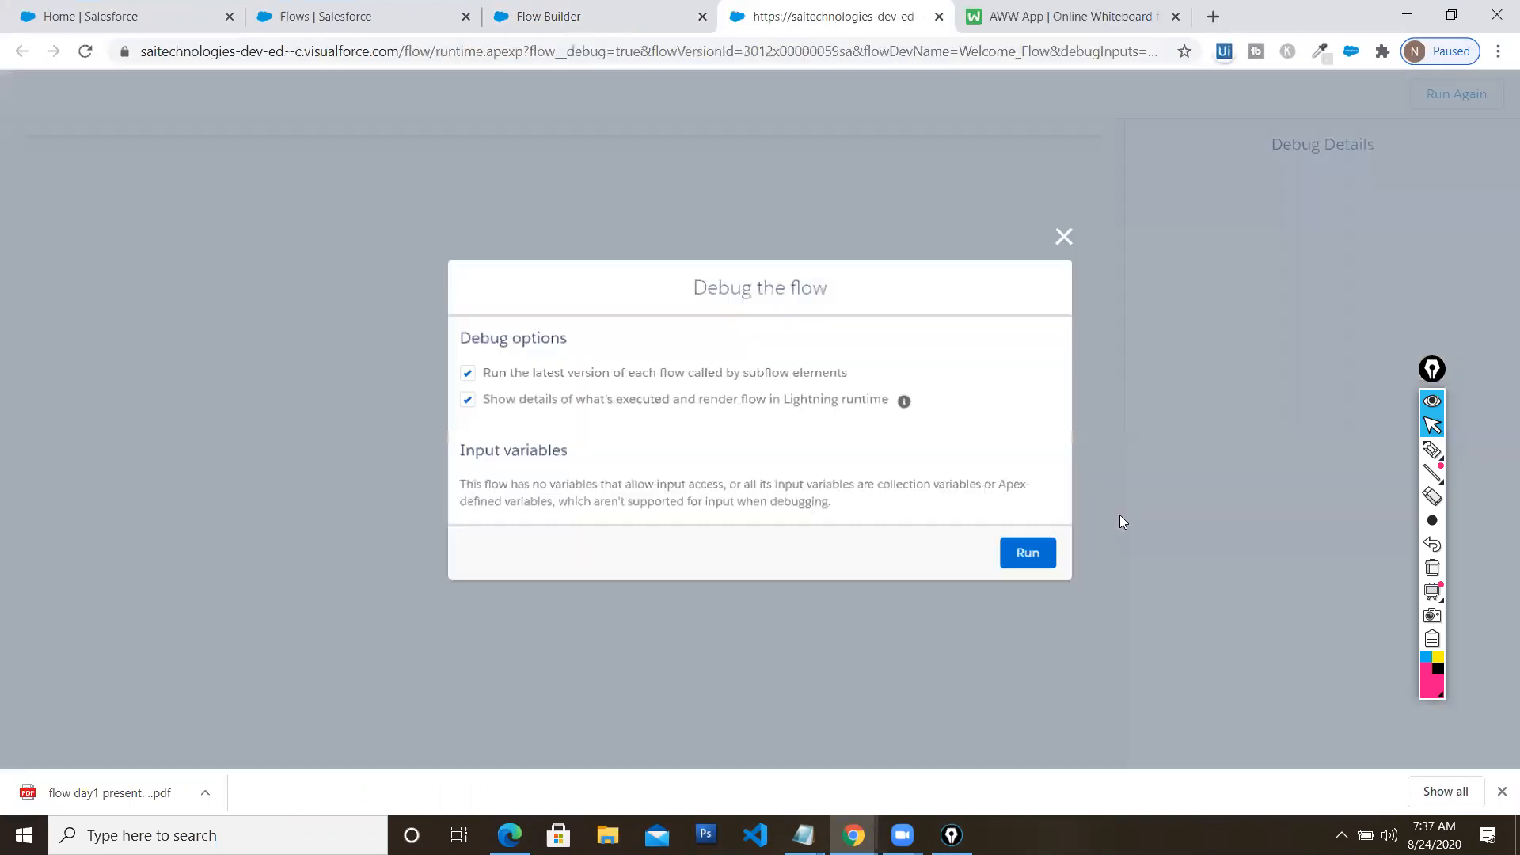
{"action": "left_click", "coordinate": [1030, 558]}
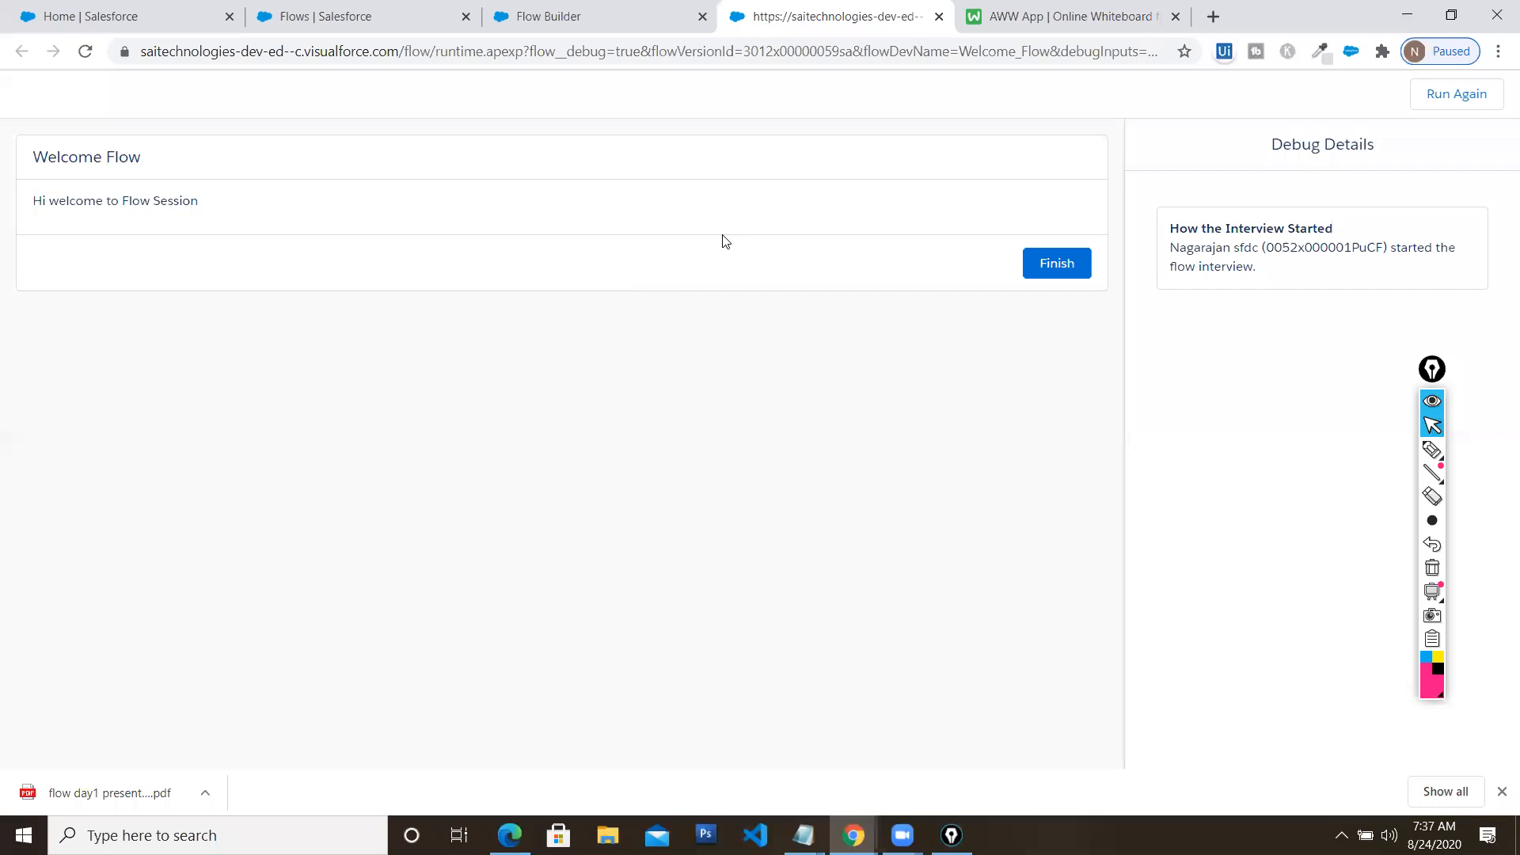
{"action": "left_click", "coordinate": [1028, 267]}
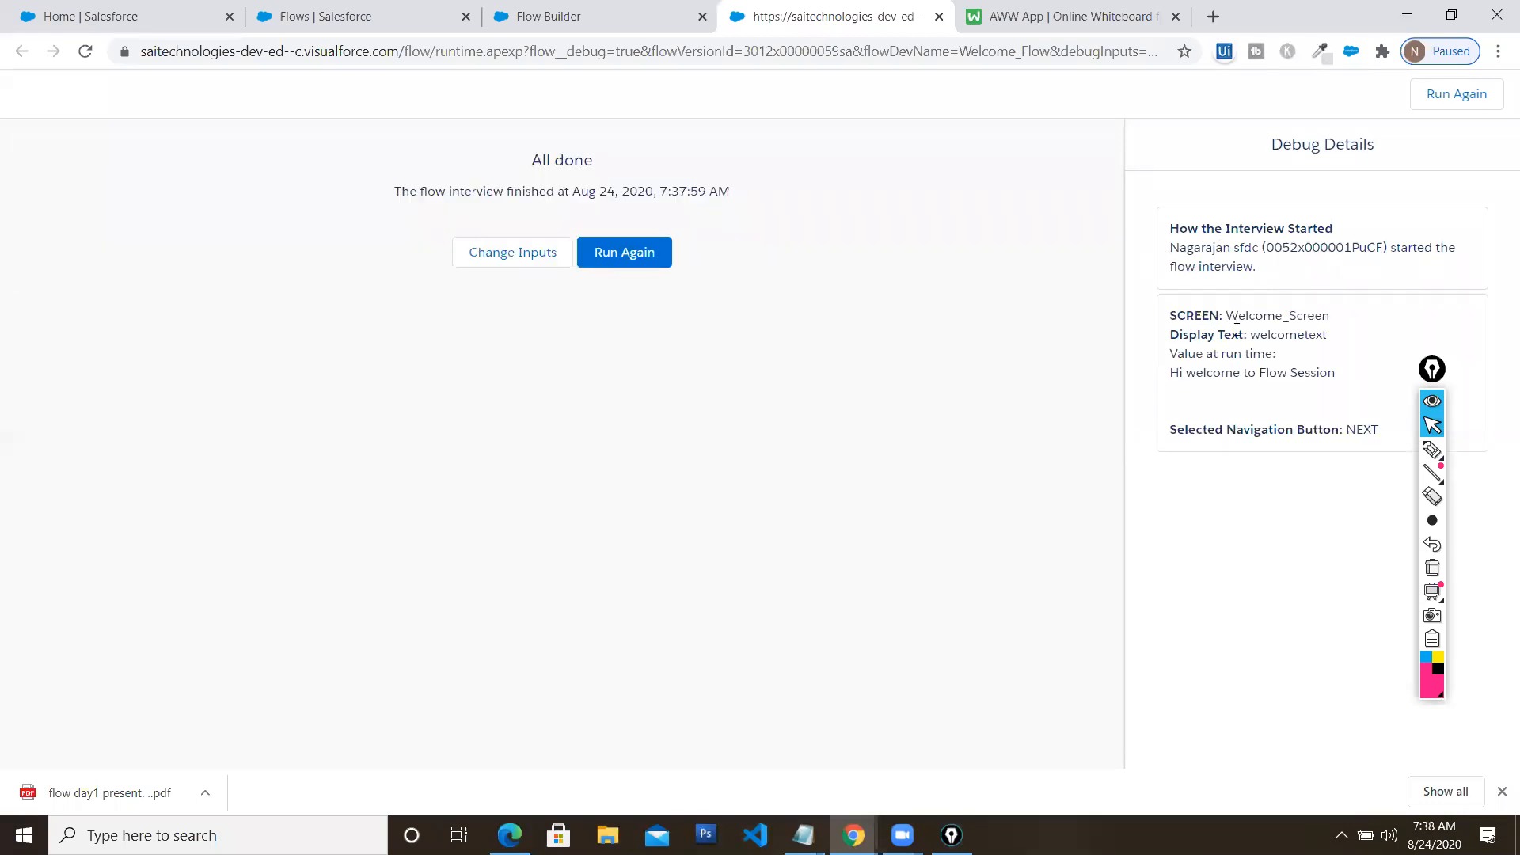
{"action": "left_click_drag", "start_coordinate": [1245, 335], "coordinate": [1341, 430]}
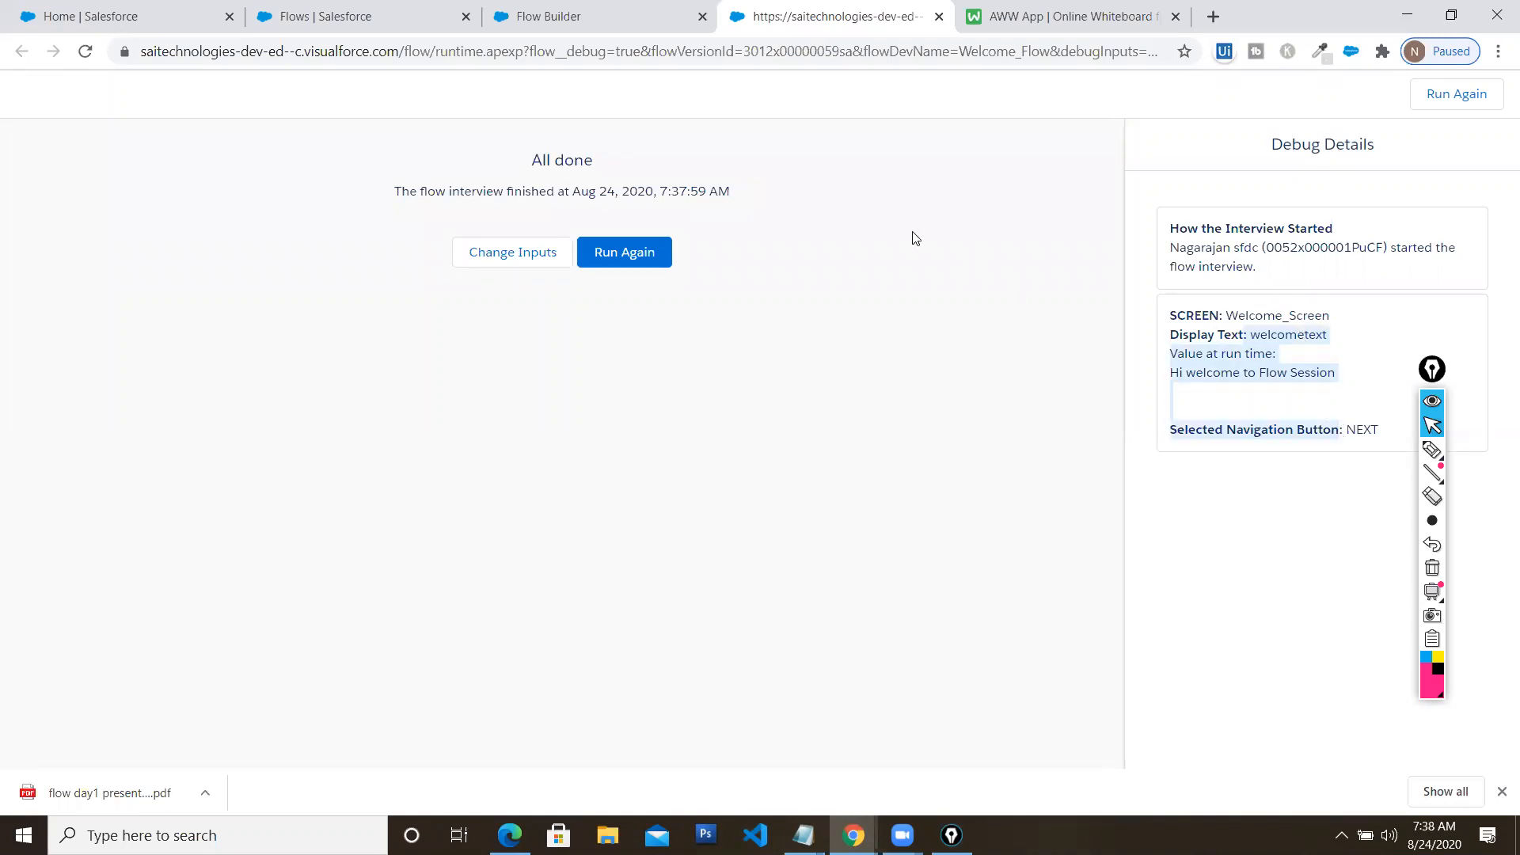
{"action": "left_click", "coordinate": [1433, 19]}
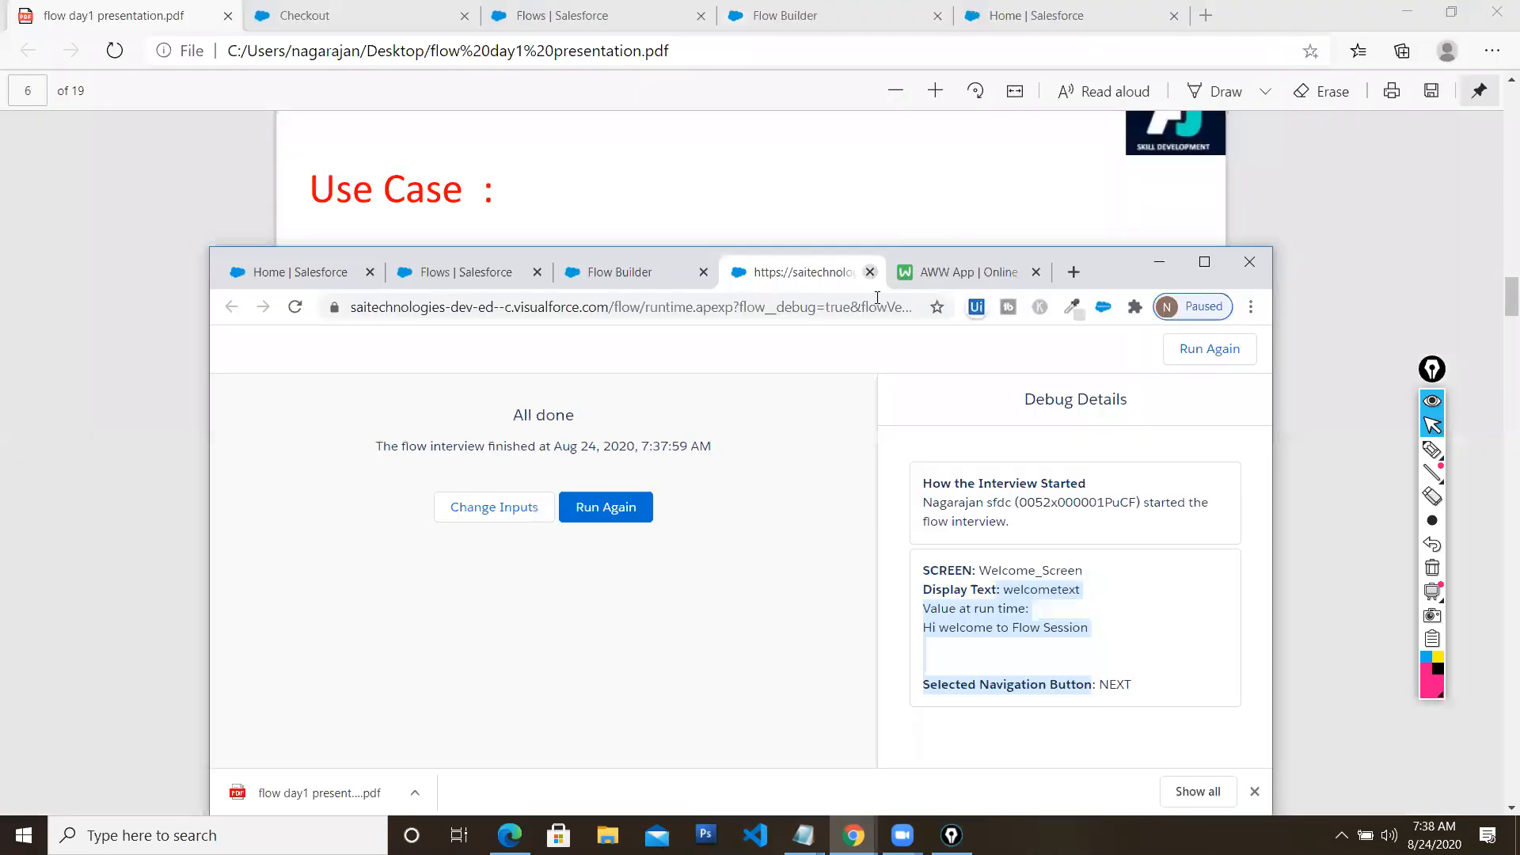
{"action": "left_click", "coordinate": [870, 271]}
{"action": "left_click", "coordinate": [1204, 262]}
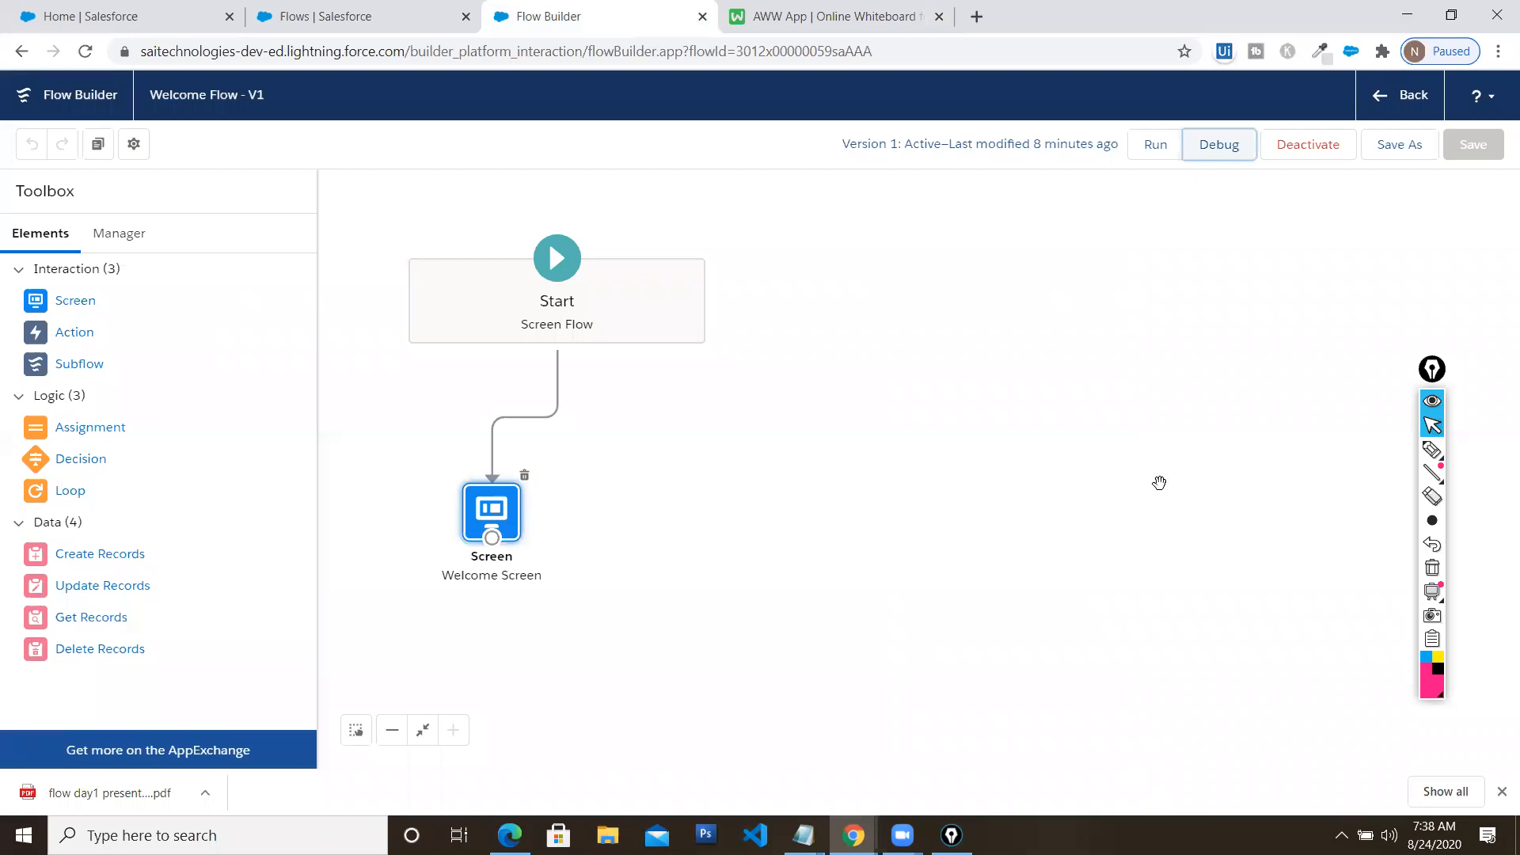
Run the Welcome Flow live, finish it, and close its runtime tab
{"action": "left_click", "coordinate": [1156, 144]}
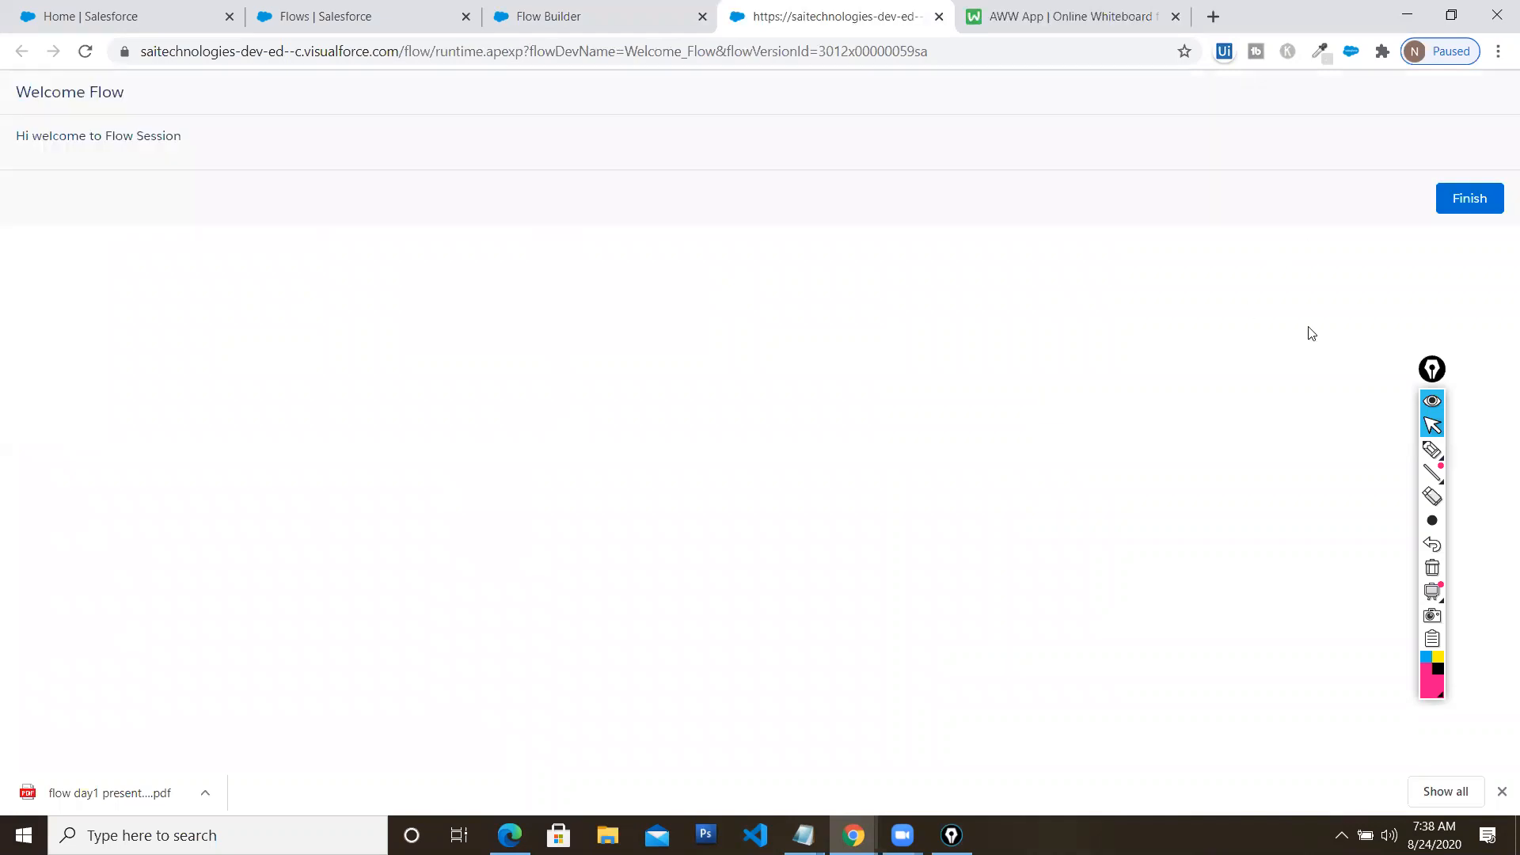
{"action": "left_click", "coordinate": [1462, 208]}
{"action": "left_click", "coordinate": [1452, 17]}
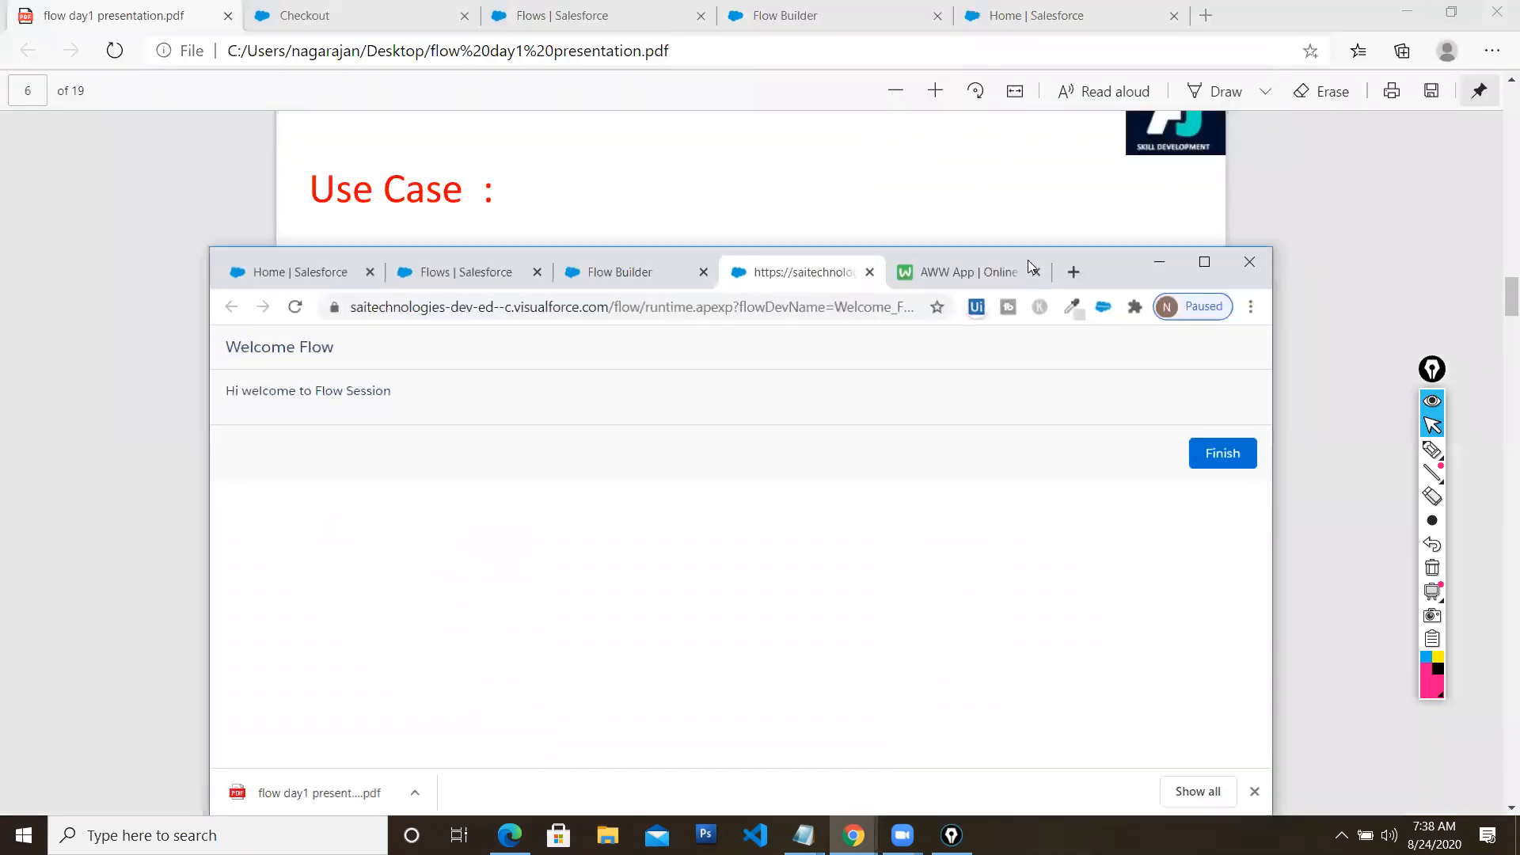
{"action": "left_click", "coordinate": [871, 272]}
{"action": "left_click", "coordinate": [1204, 261]}
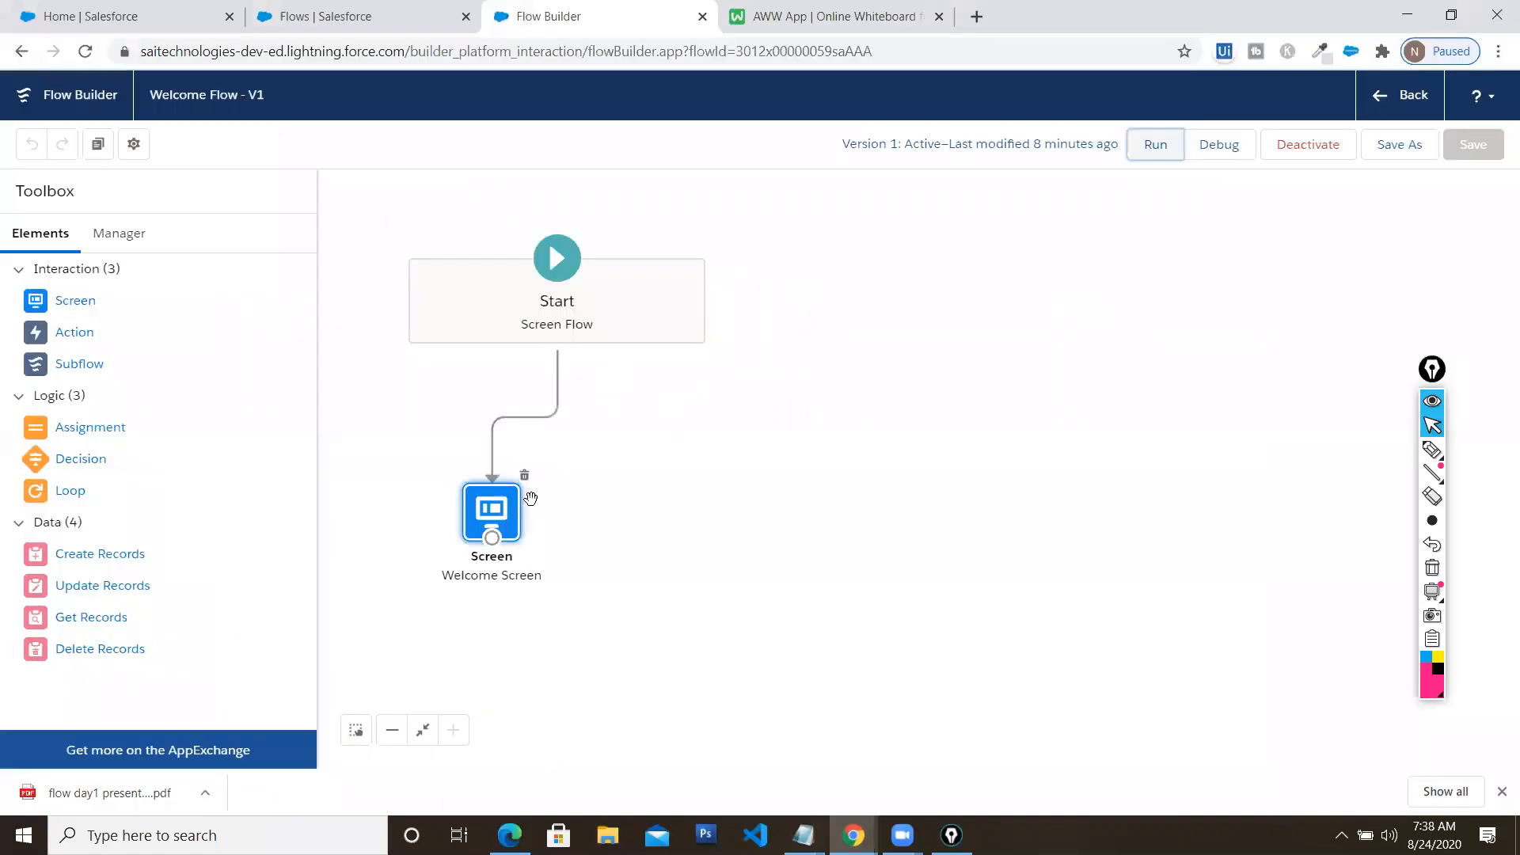
Run the Welcome Flow a second time and close that run tab
{"action": "left_click", "coordinate": [1155, 149]}
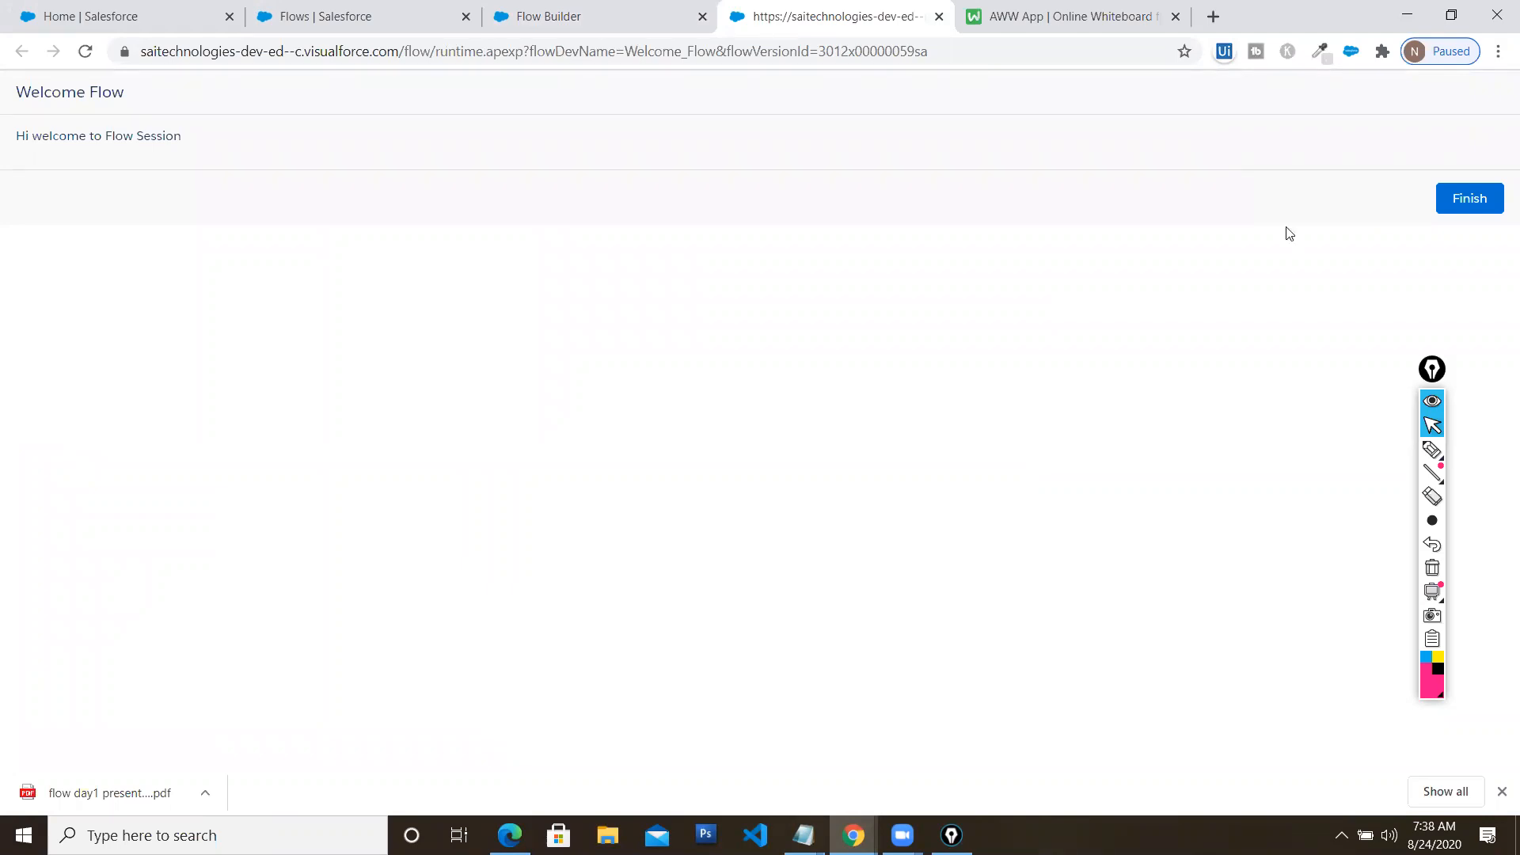
{"action": "left_click", "coordinate": [1451, 16]}
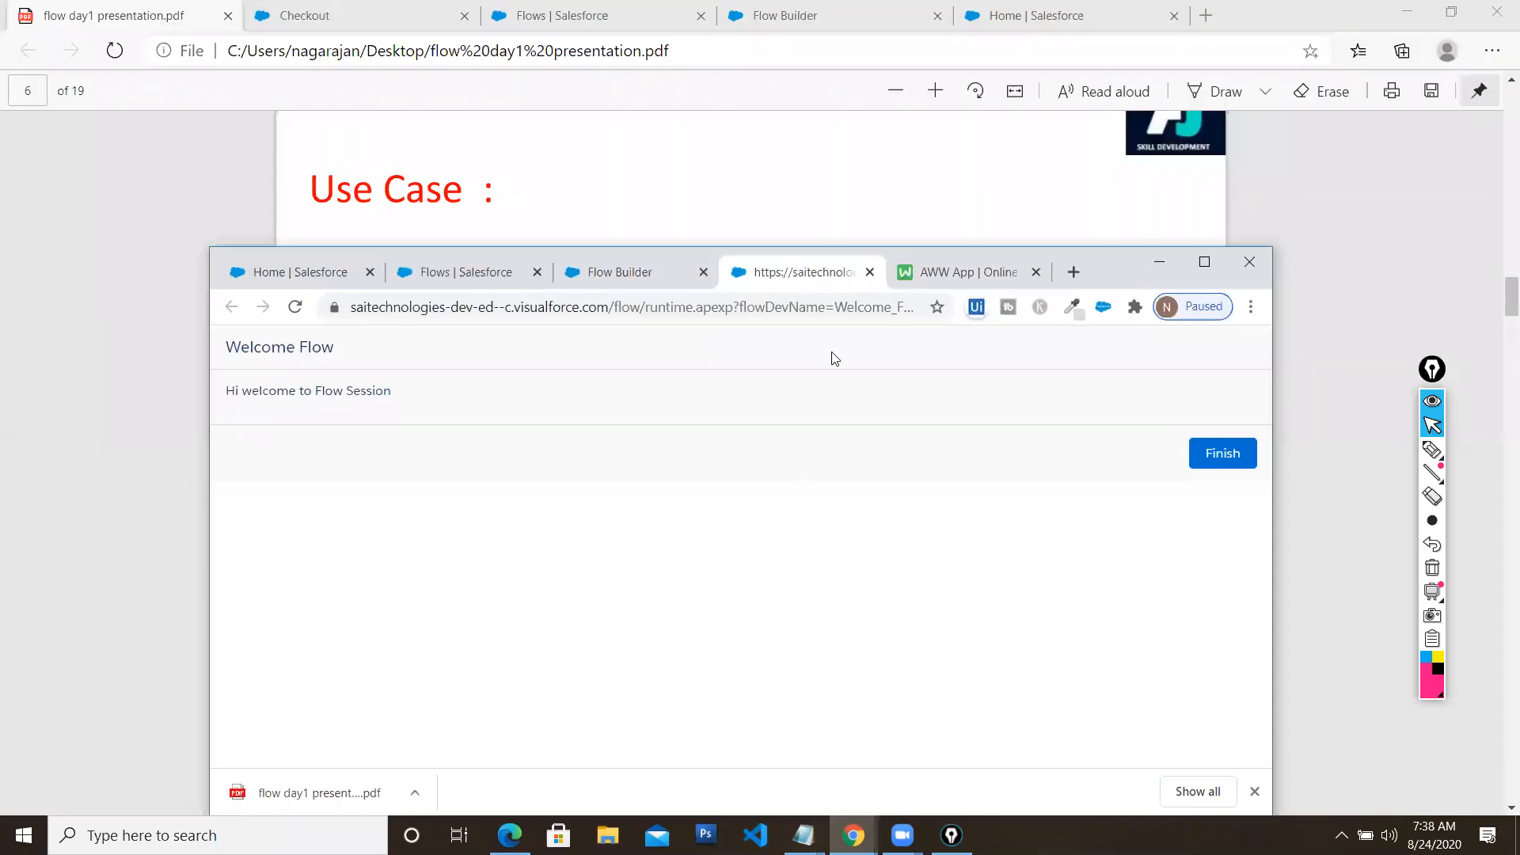
{"action": "left_click", "coordinate": [869, 272]}
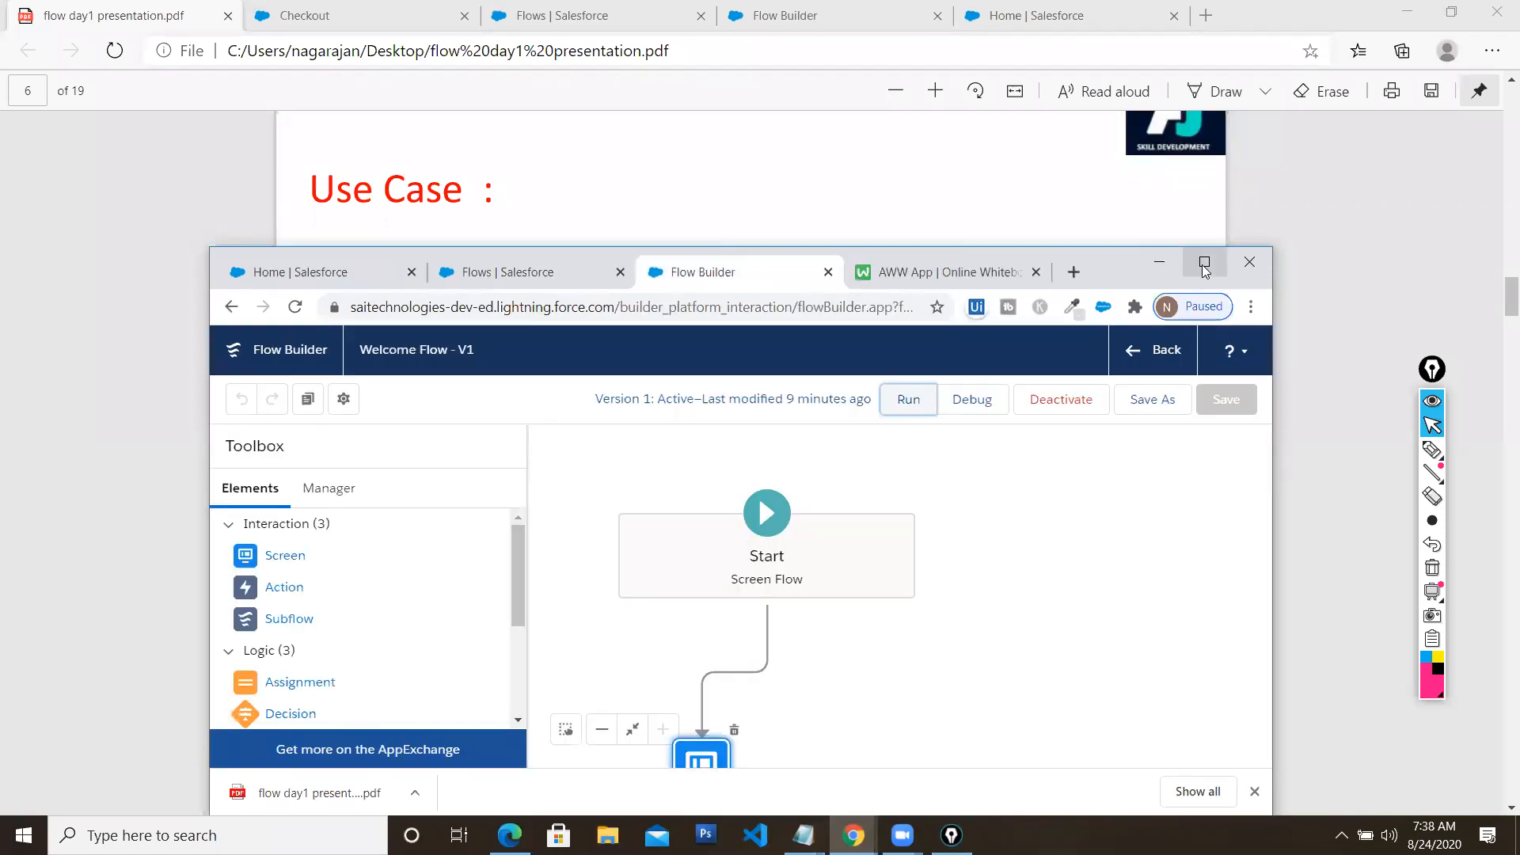
Debug the Welcome Flow with the shown debug options, then close the debug tab
{"action": "left_click", "coordinate": [1204, 262]}
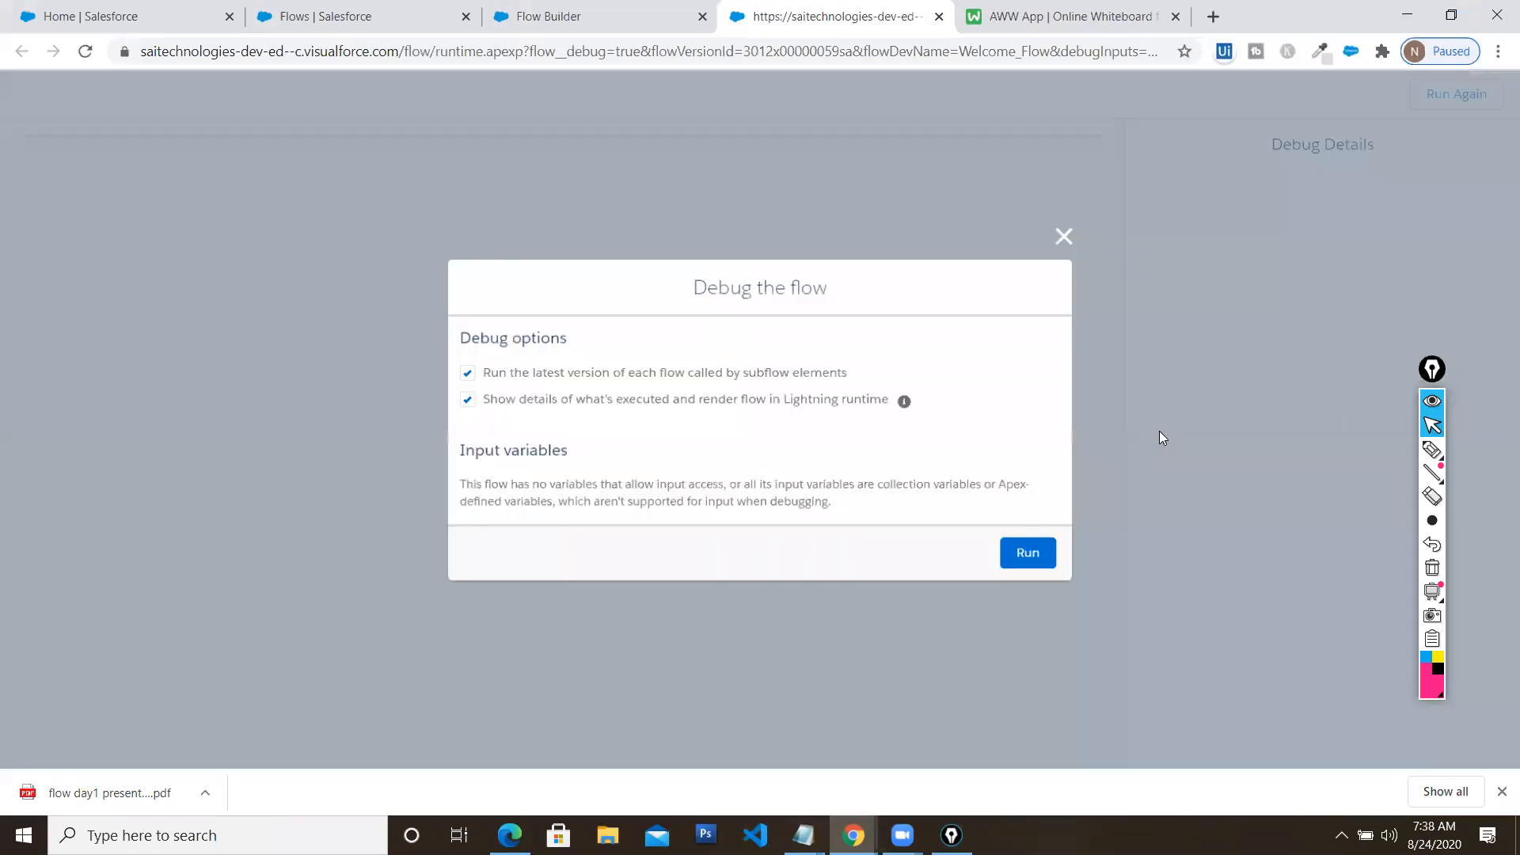
{"action": "left_click", "coordinate": [1032, 555]}
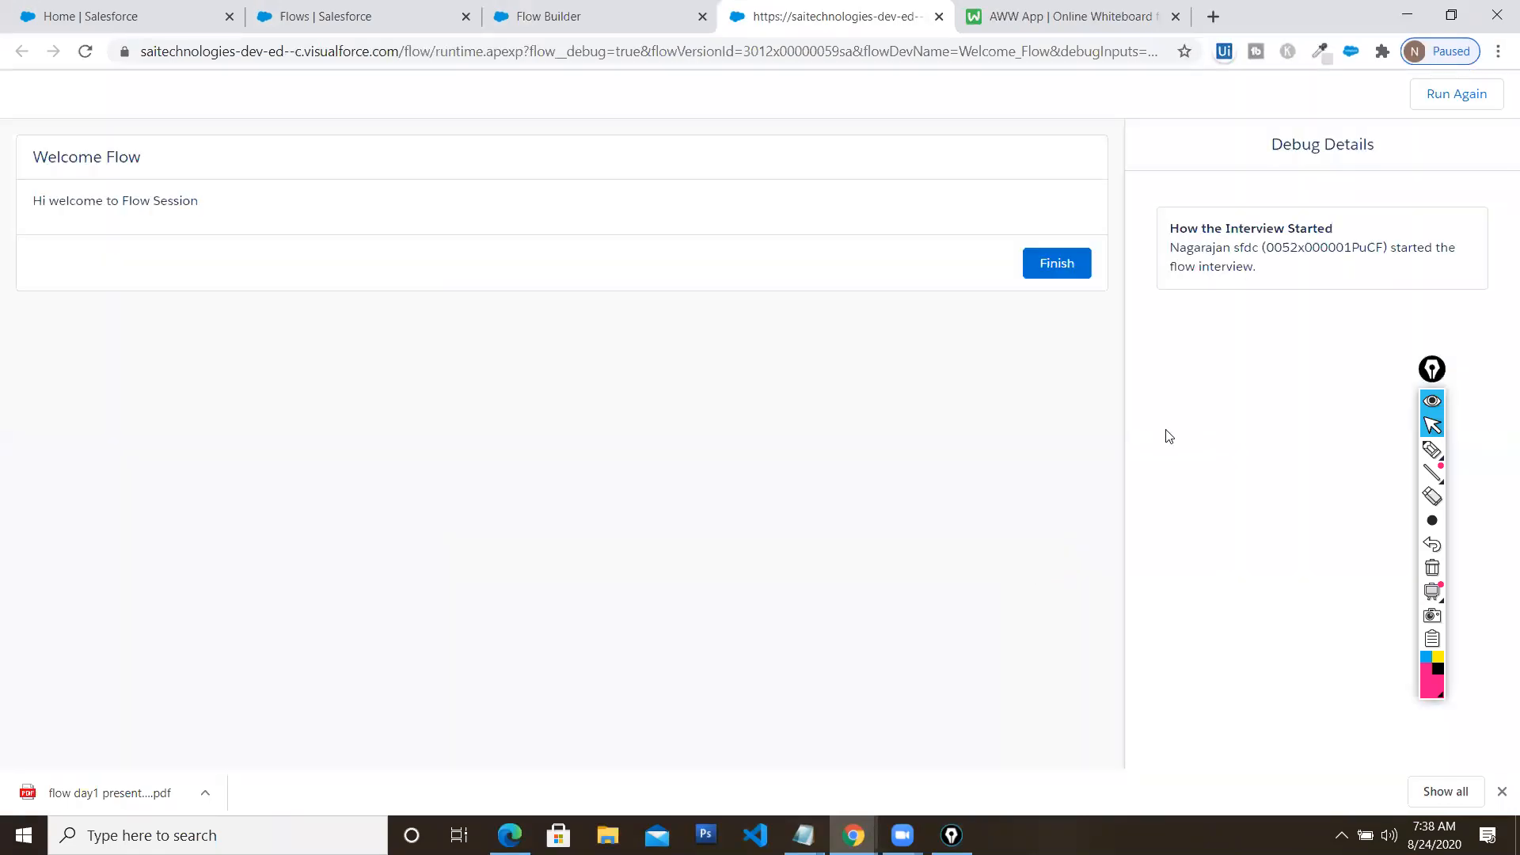
{"action": "left_click", "coordinate": [1457, 16]}
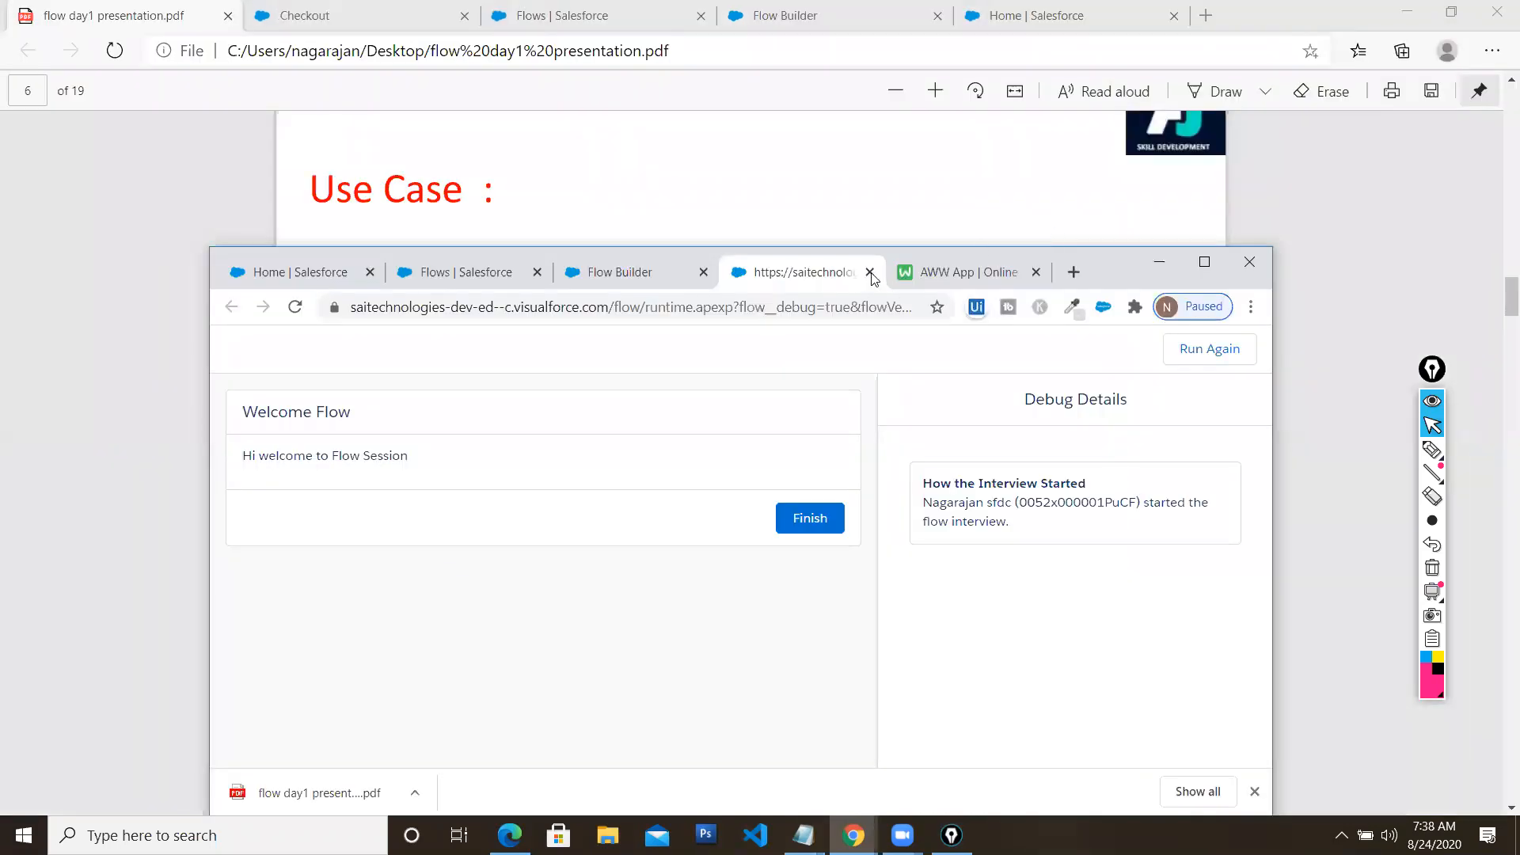
{"action": "key", "text": "ctrl+w"}
{"action": "left_click", "coordinate": [1204, 262]}
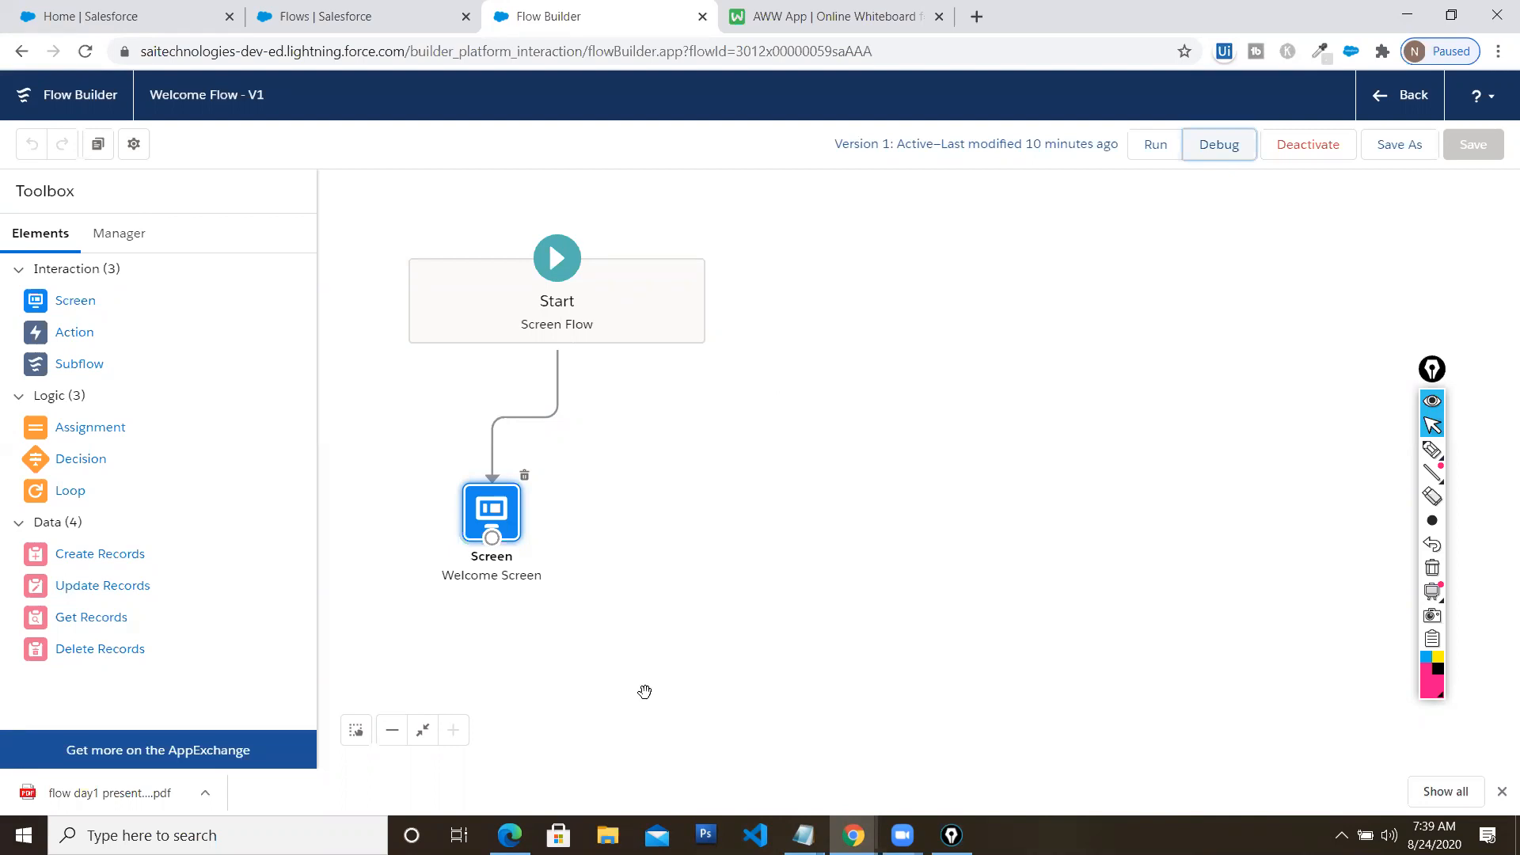
Scroll the flow day1 presentation PDF to page 7 and select the word 'saved'
{"action": "left_click", "coordinate": [509, 836]}
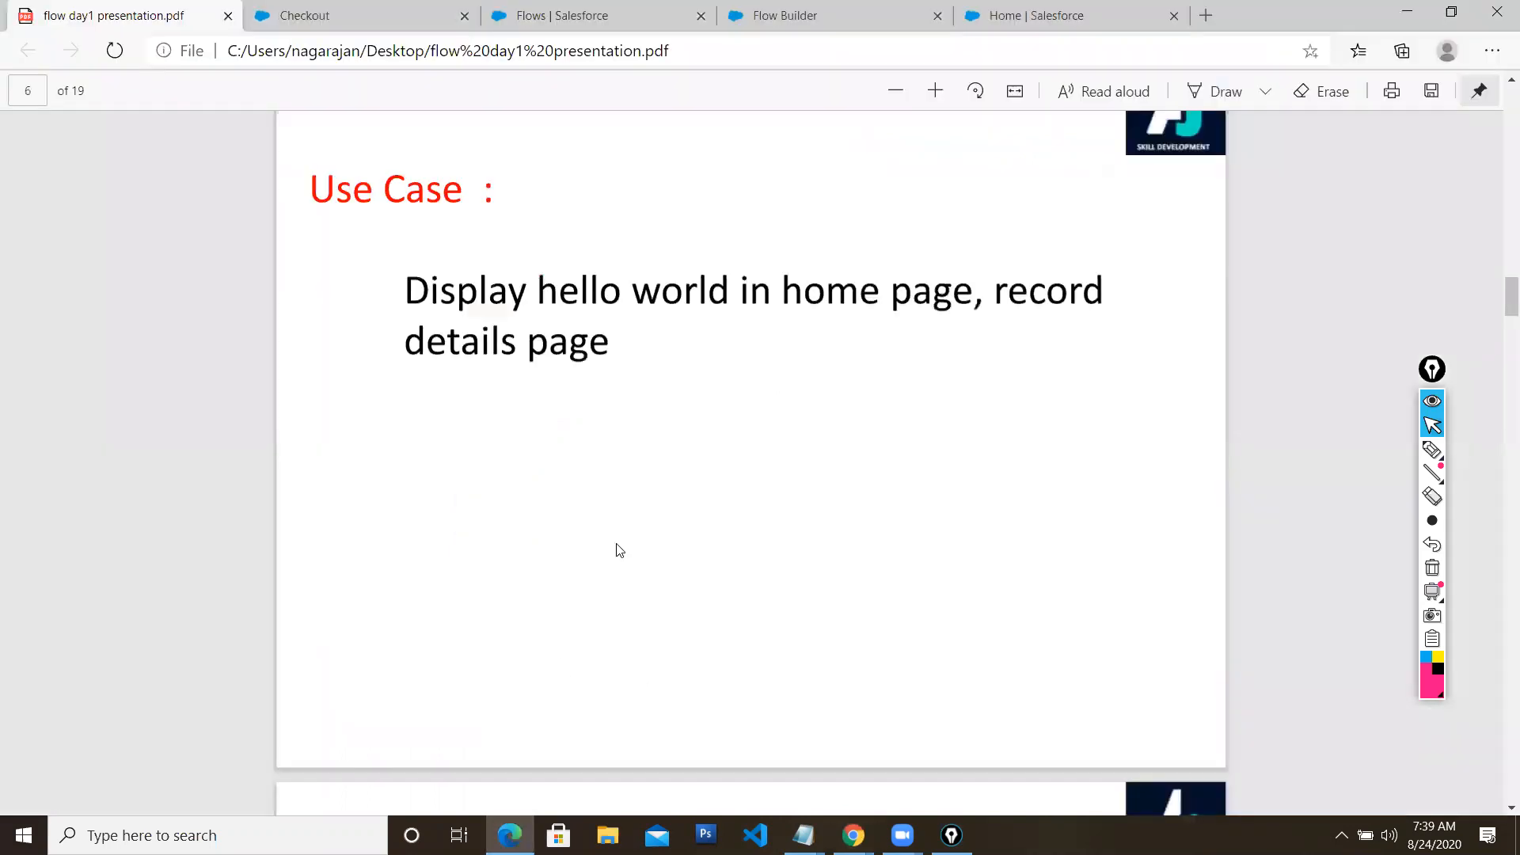
{"action": "scroll", "coordinate": [620, 550], "scroll_direction": "down", "scroll_amount": 8}
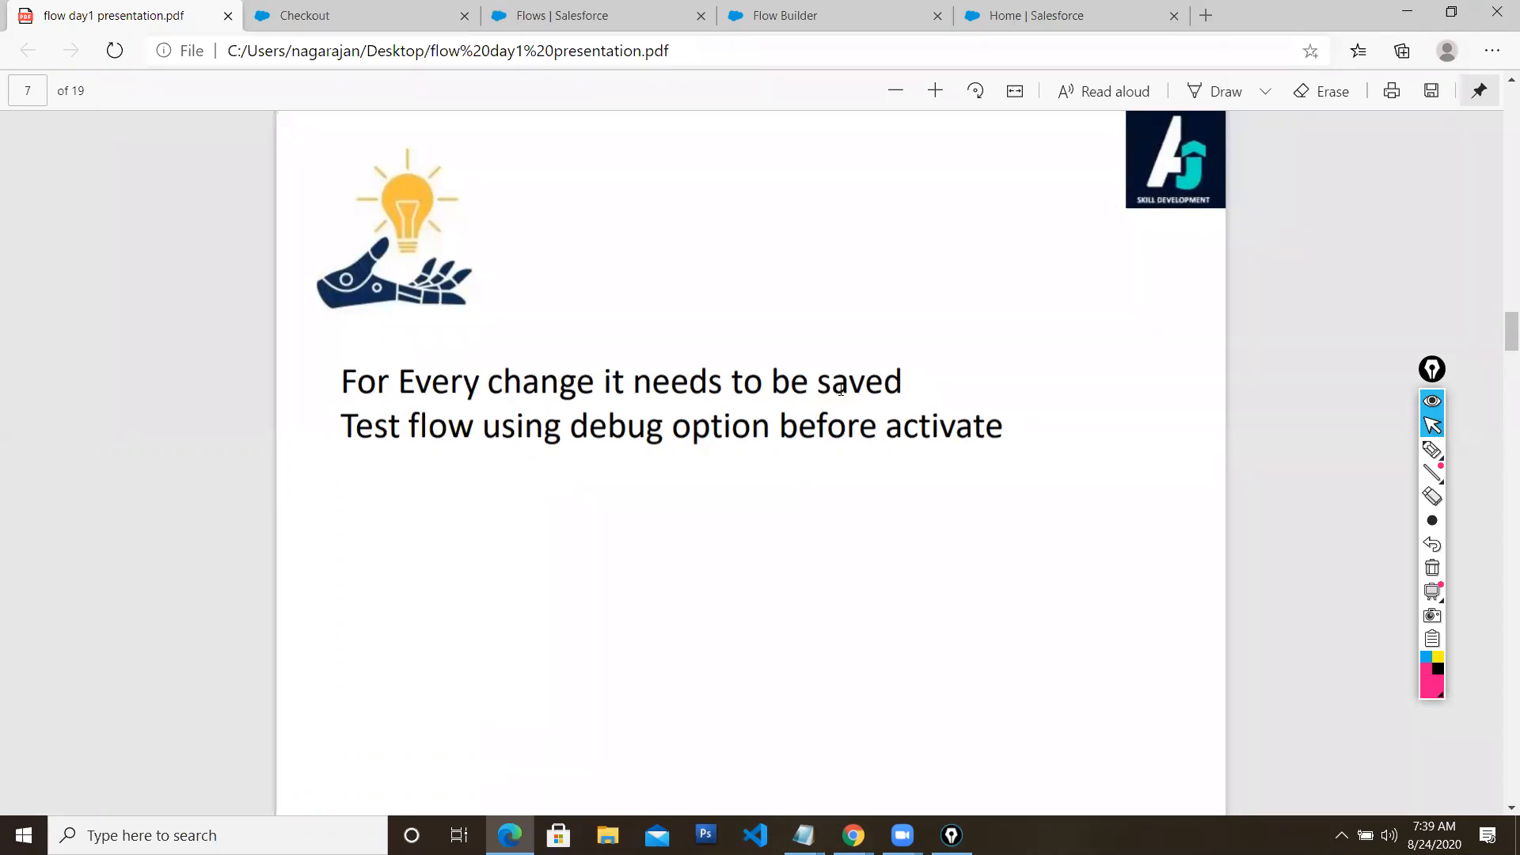
{"action": "double_click", "coordinate": [879, 382]}
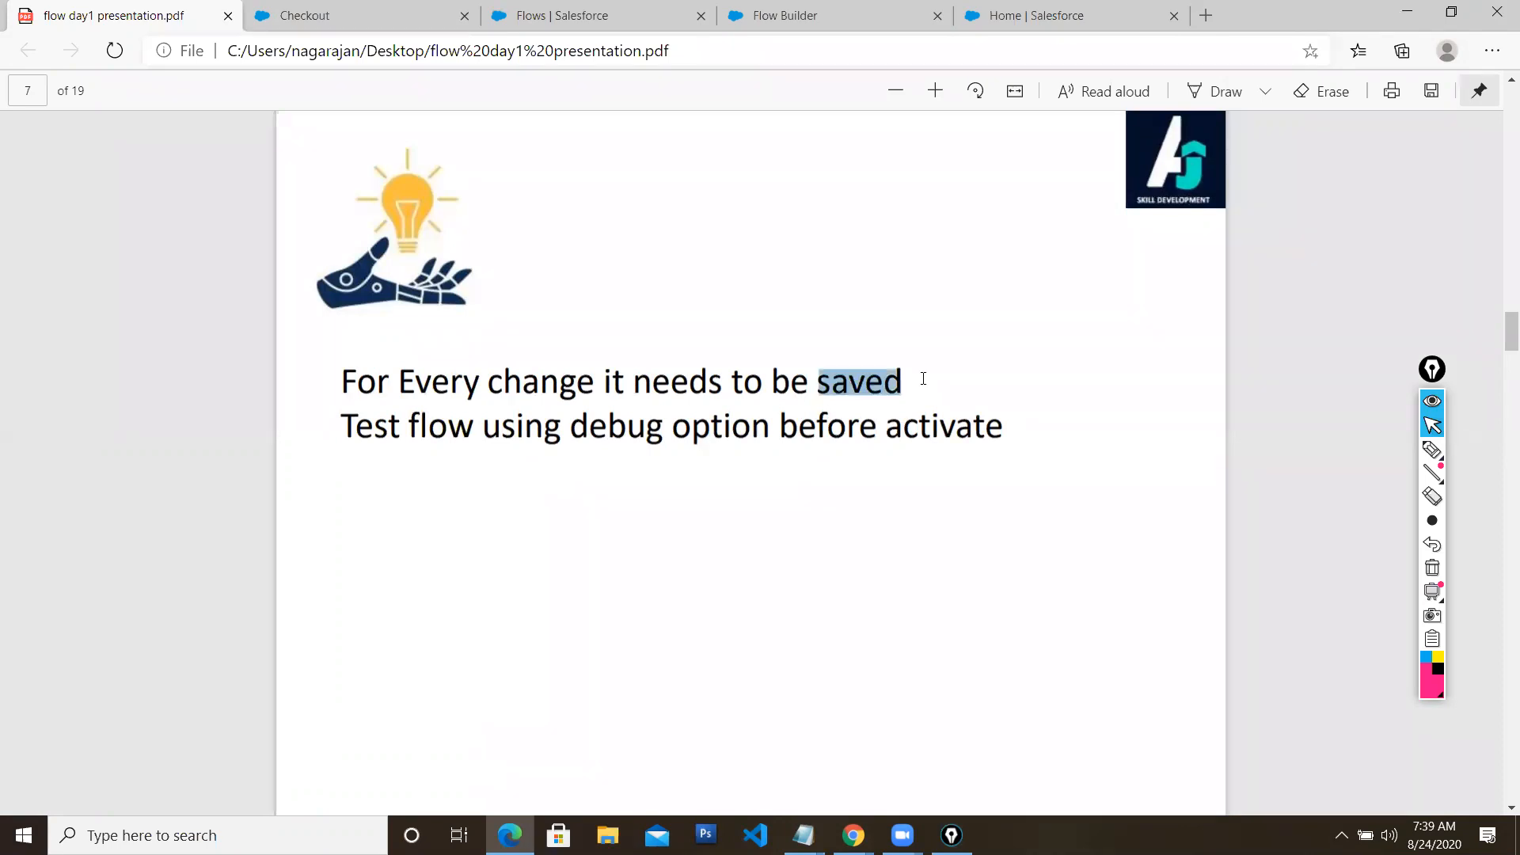
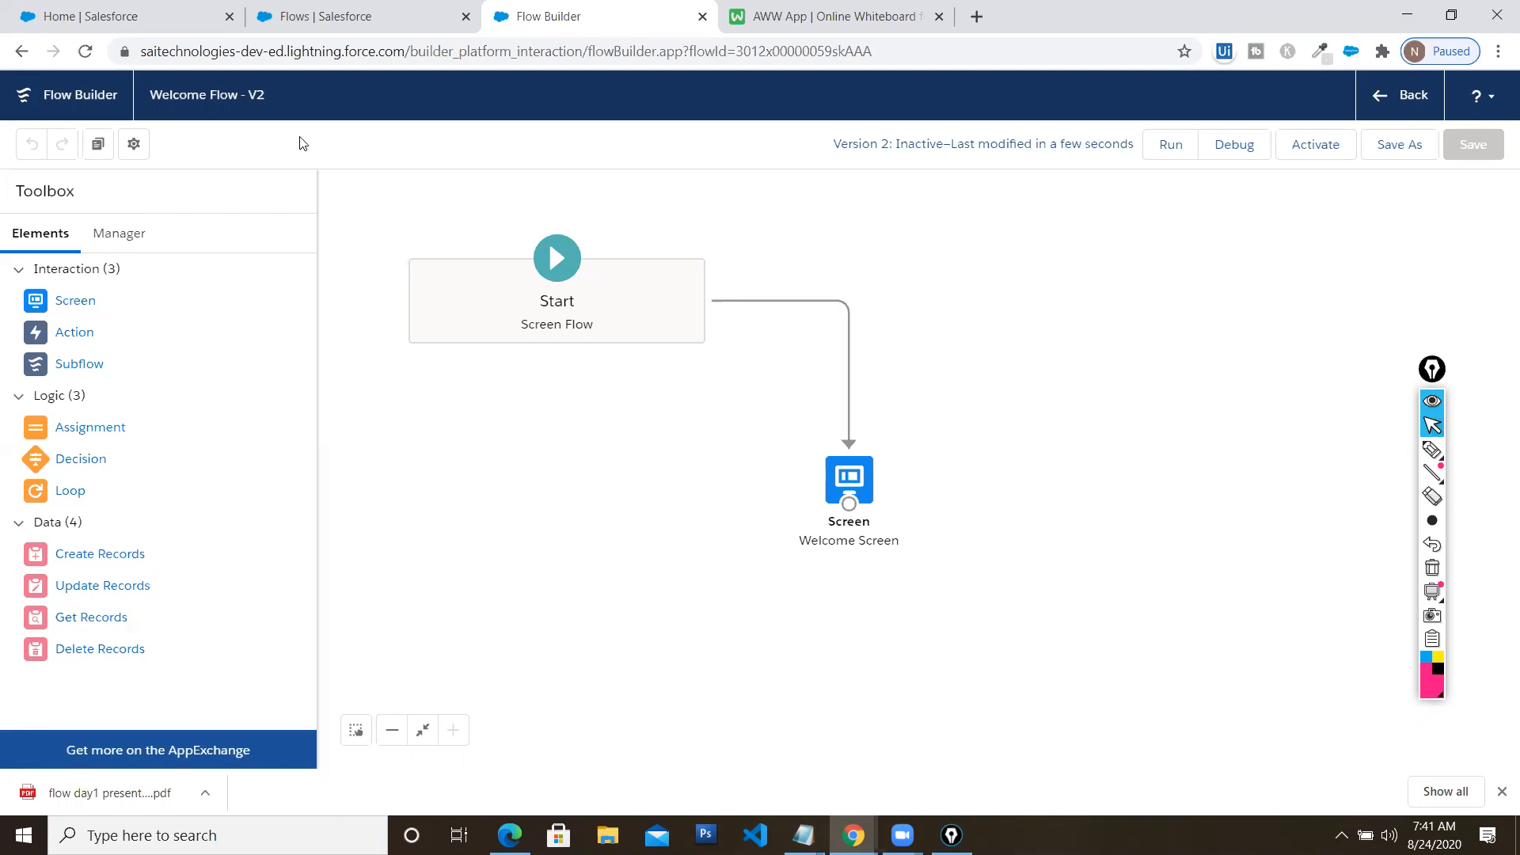
Shift Welcome Screen left and add a second screen labelled Welcome Scree2
{"action": "left_click_drag", "start_coordinate": [246, 93], "coordinate": [272, 93]}
{"action": "left_click", "coordinate": [270, 95]}
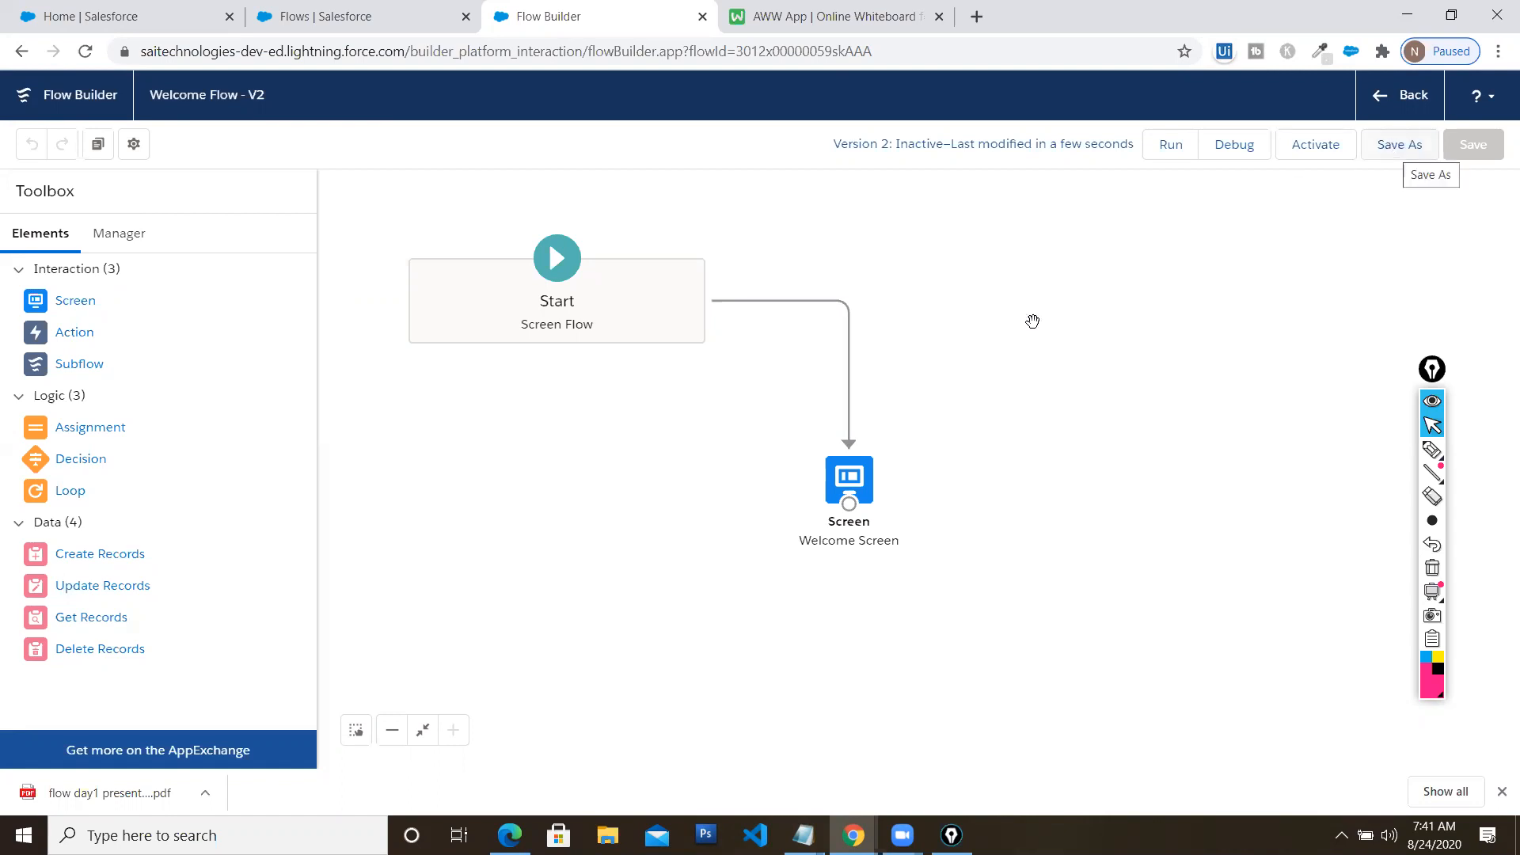
{"action": "mouse_move", "coordinate": [862, 481]}
{"action": "left_mouse_down"}
{"action": "mouse_move", "coordinate": [784, 482]}
{"action": "mouse_move", "coordinate": [850, 477]}
{"action": "left_mouse_up"}
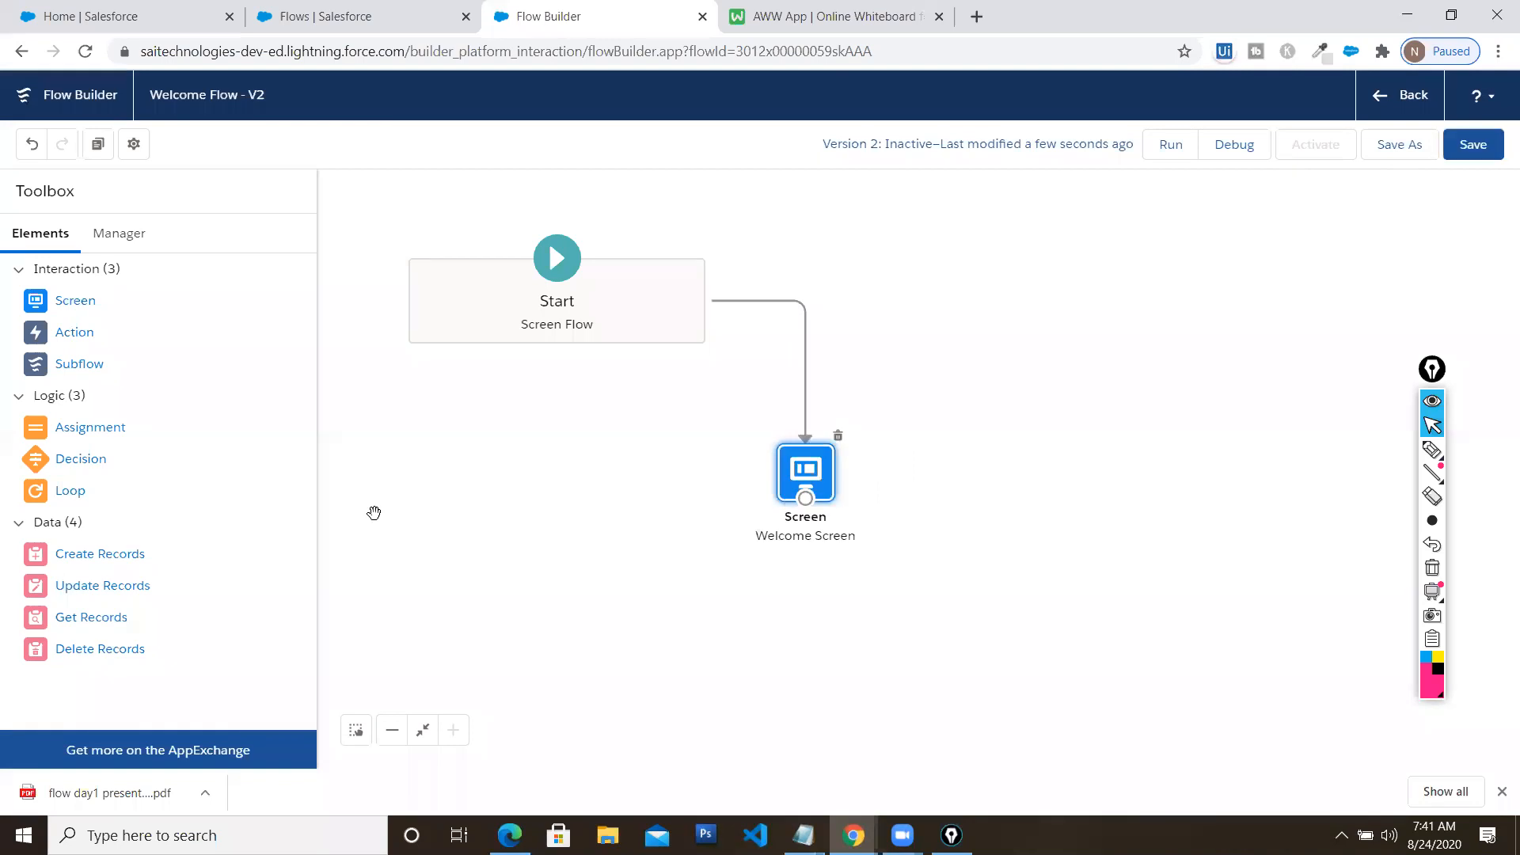
{"action": "left_click_drag", "start_coordinate": [76, 307], "coordinate": [1001, 450]}
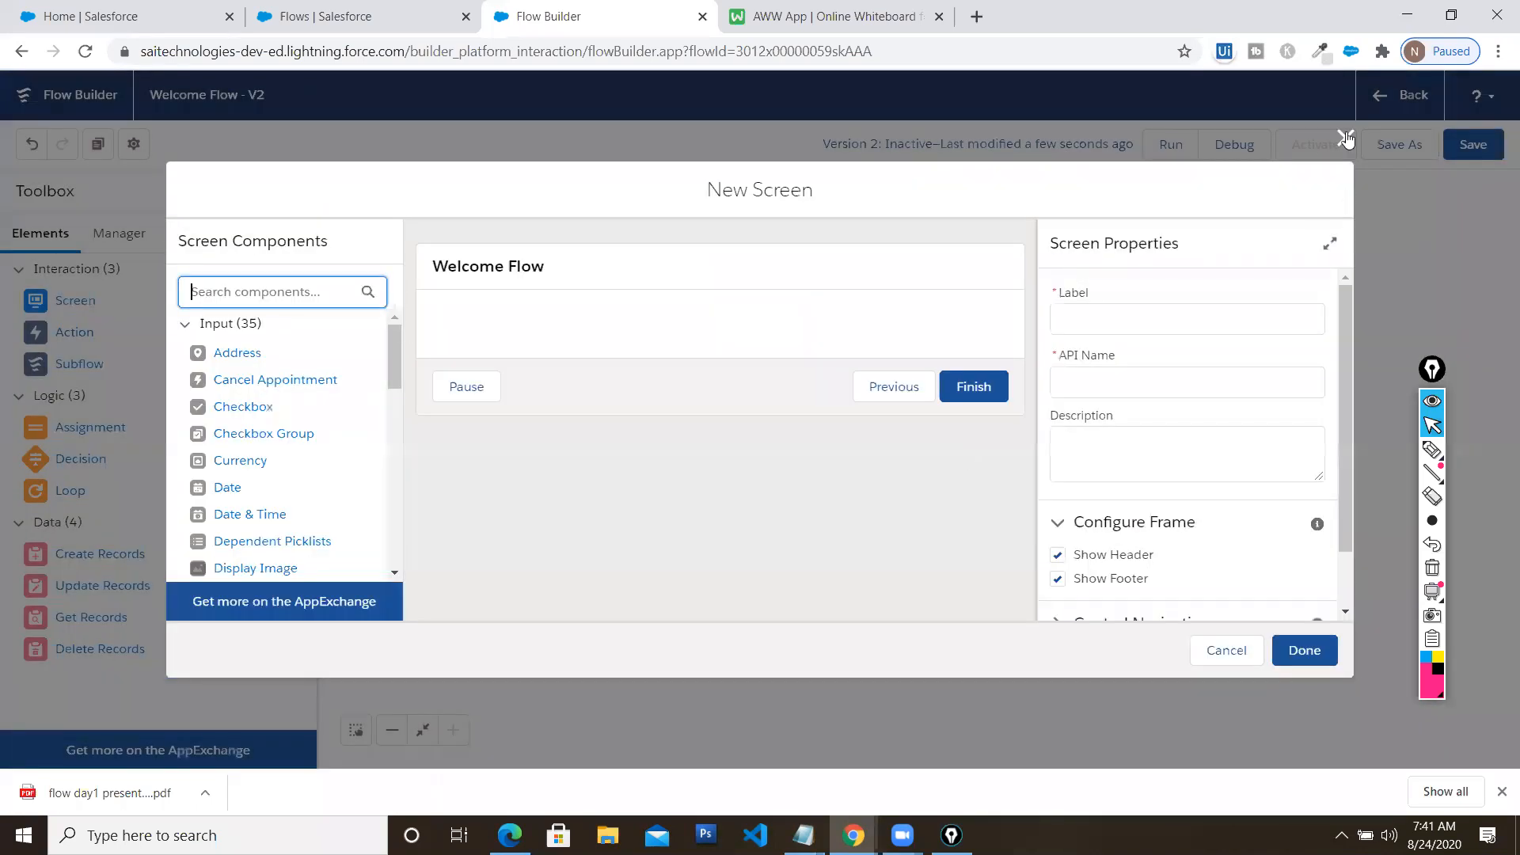
{"action": "left_click", "coordinate": [719, 275]}
{"action": "left_click", "coordinate": [1201, 326]}
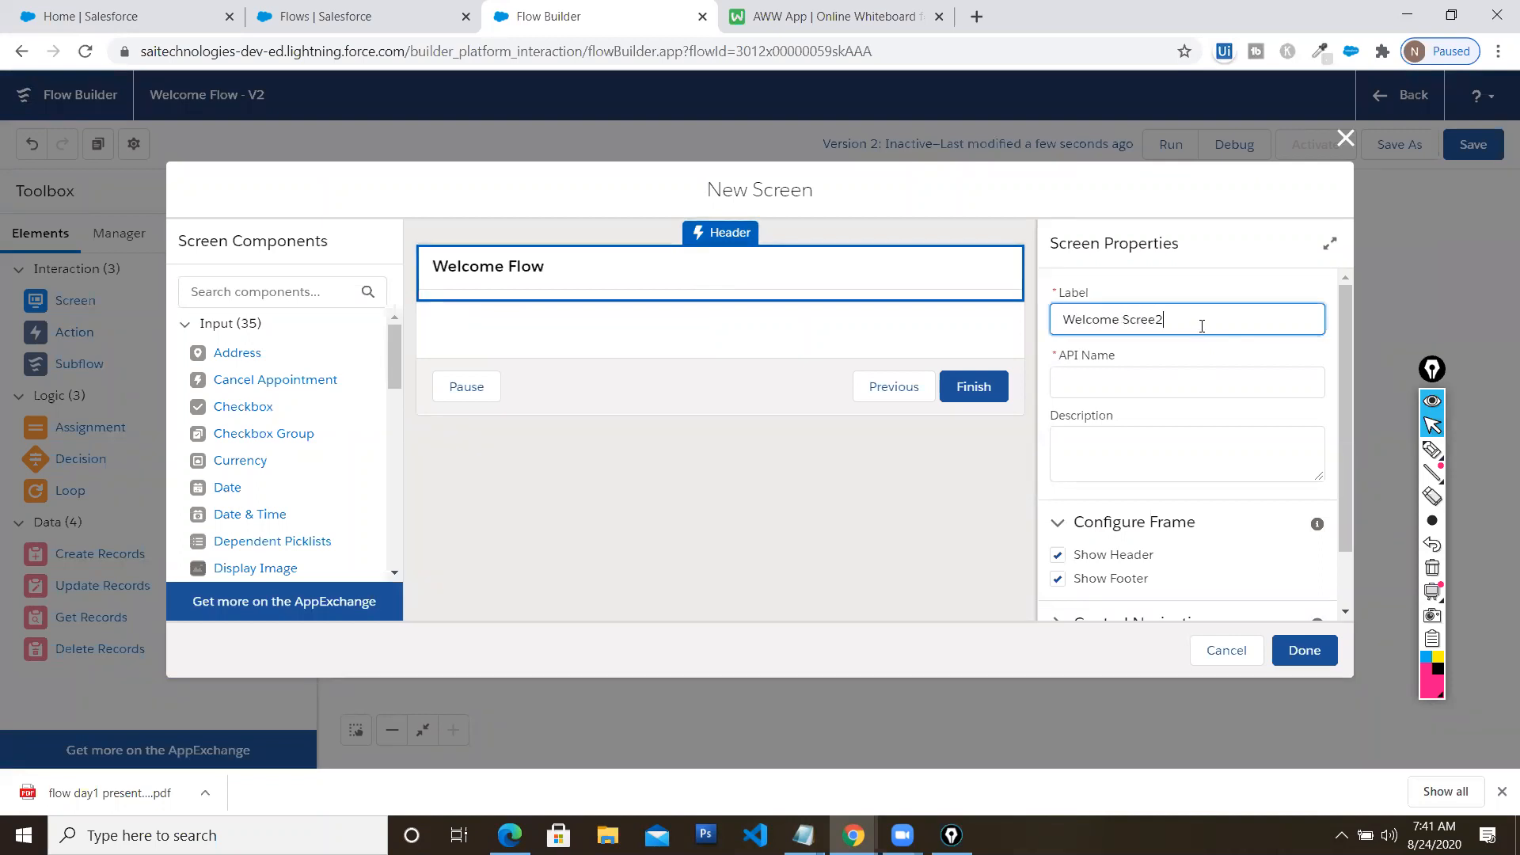
{"action": "left_click", "coordinate": [1198, 384]}
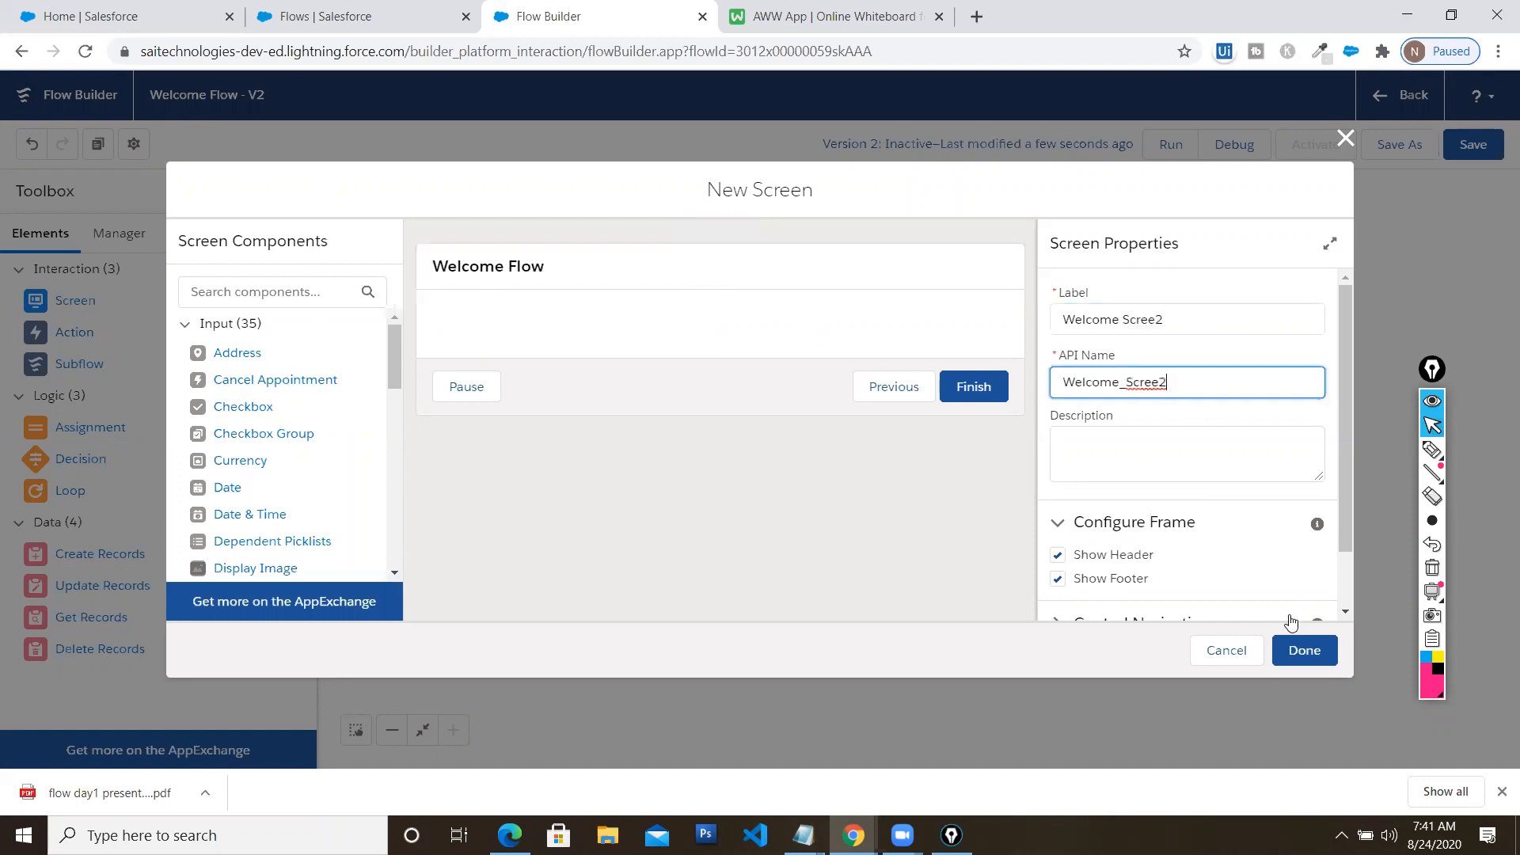
Add a Display Text component named WelcomeMsg2 reading 'Welcome to Flow Session'
{"action": "left_click", "coordinate": [291, 298]}
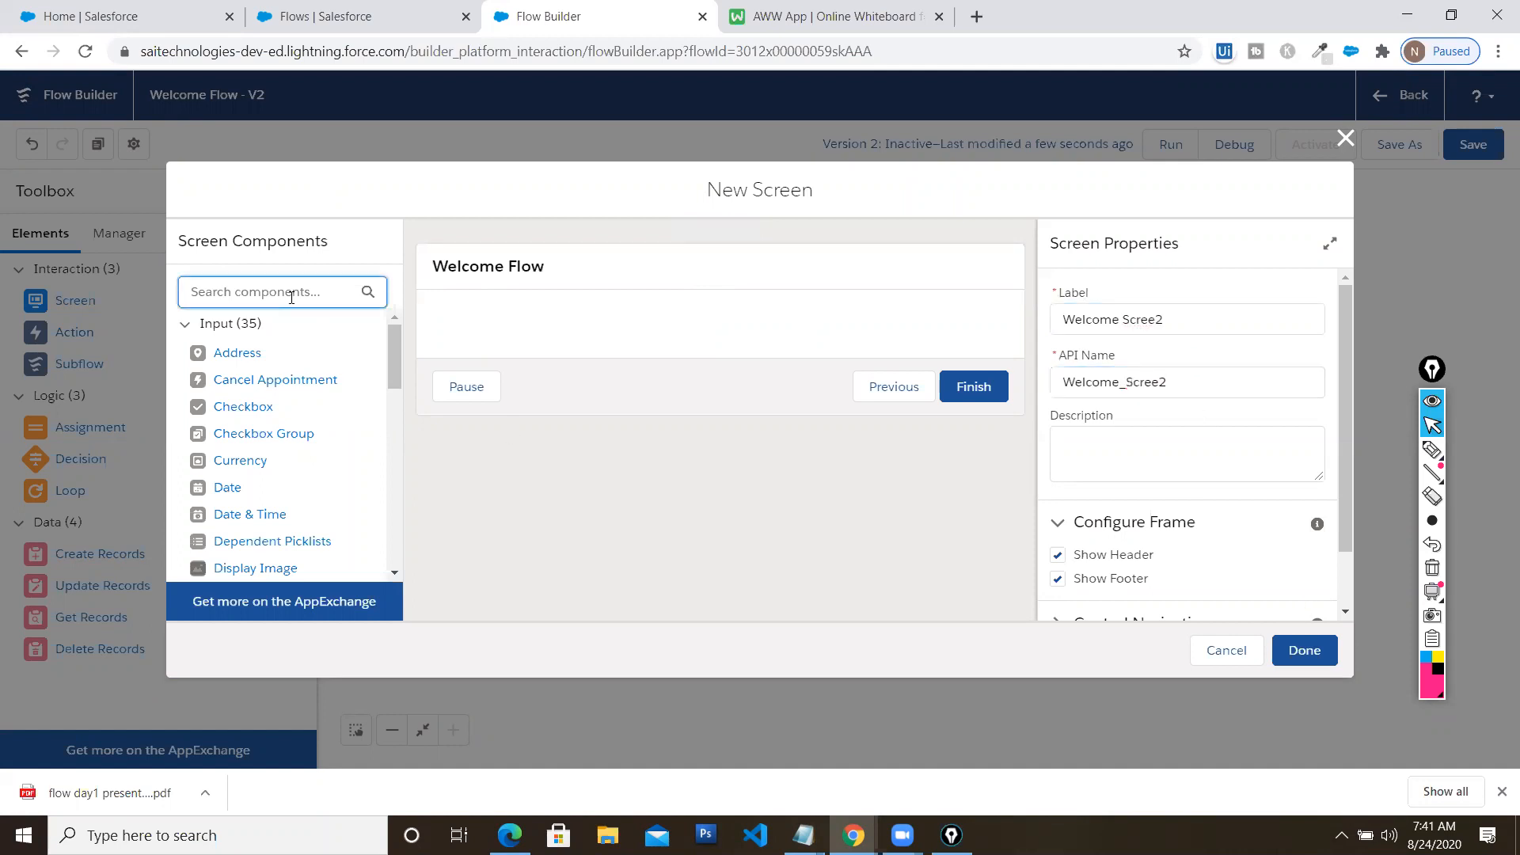
{"action": "type", "text": "display"}
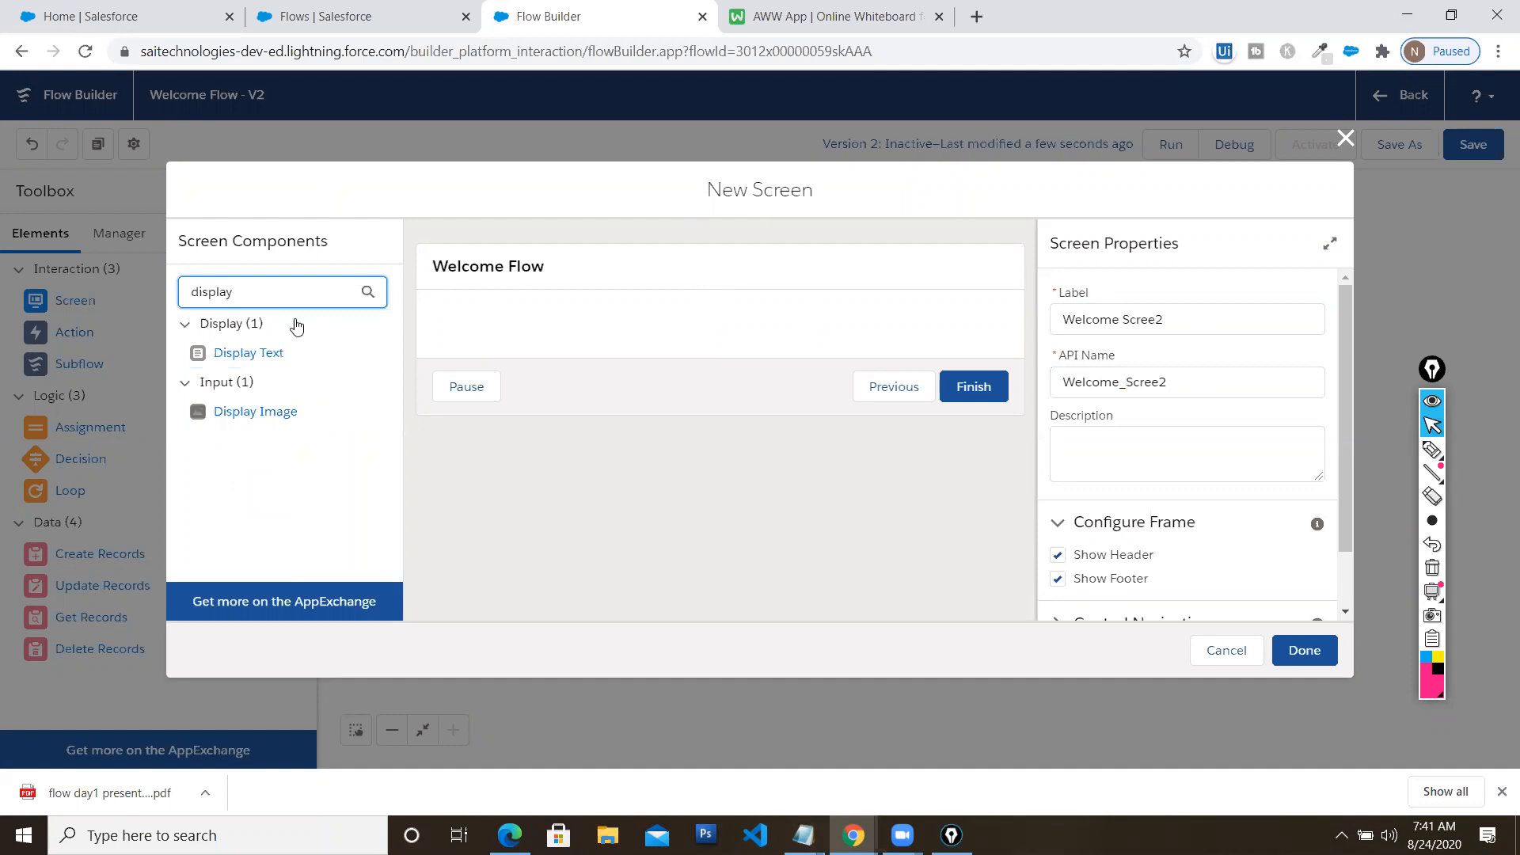
{"action": "left_click_drag", "start_coordinate": [252, 352], "coordinate": [475, 338]}
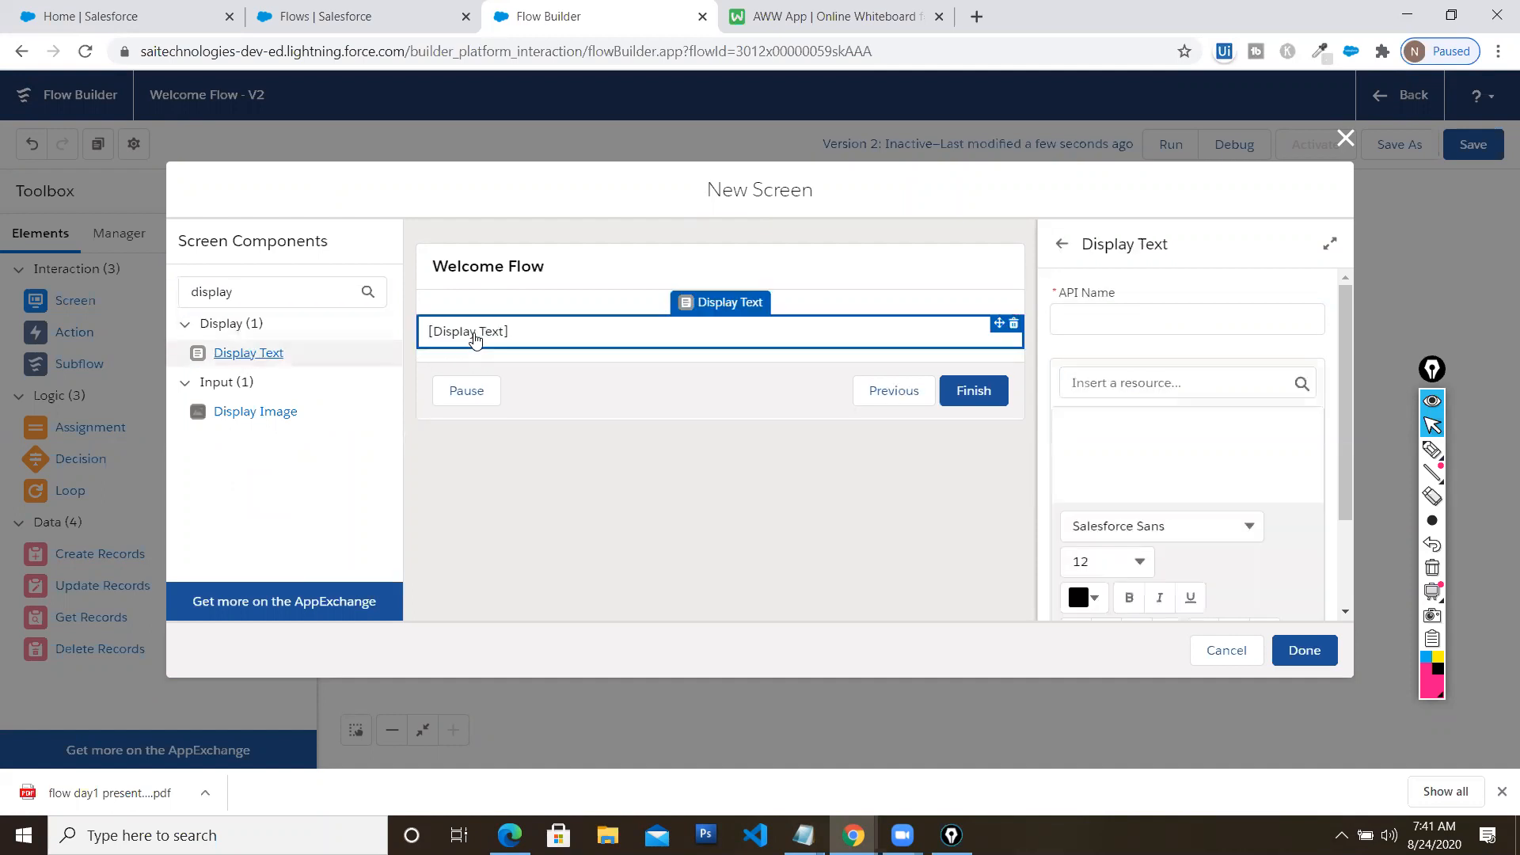
{"action": "left_click", "coordinate": [1143, 328]}
{"action": "type", "text": "Welcome Msg"}
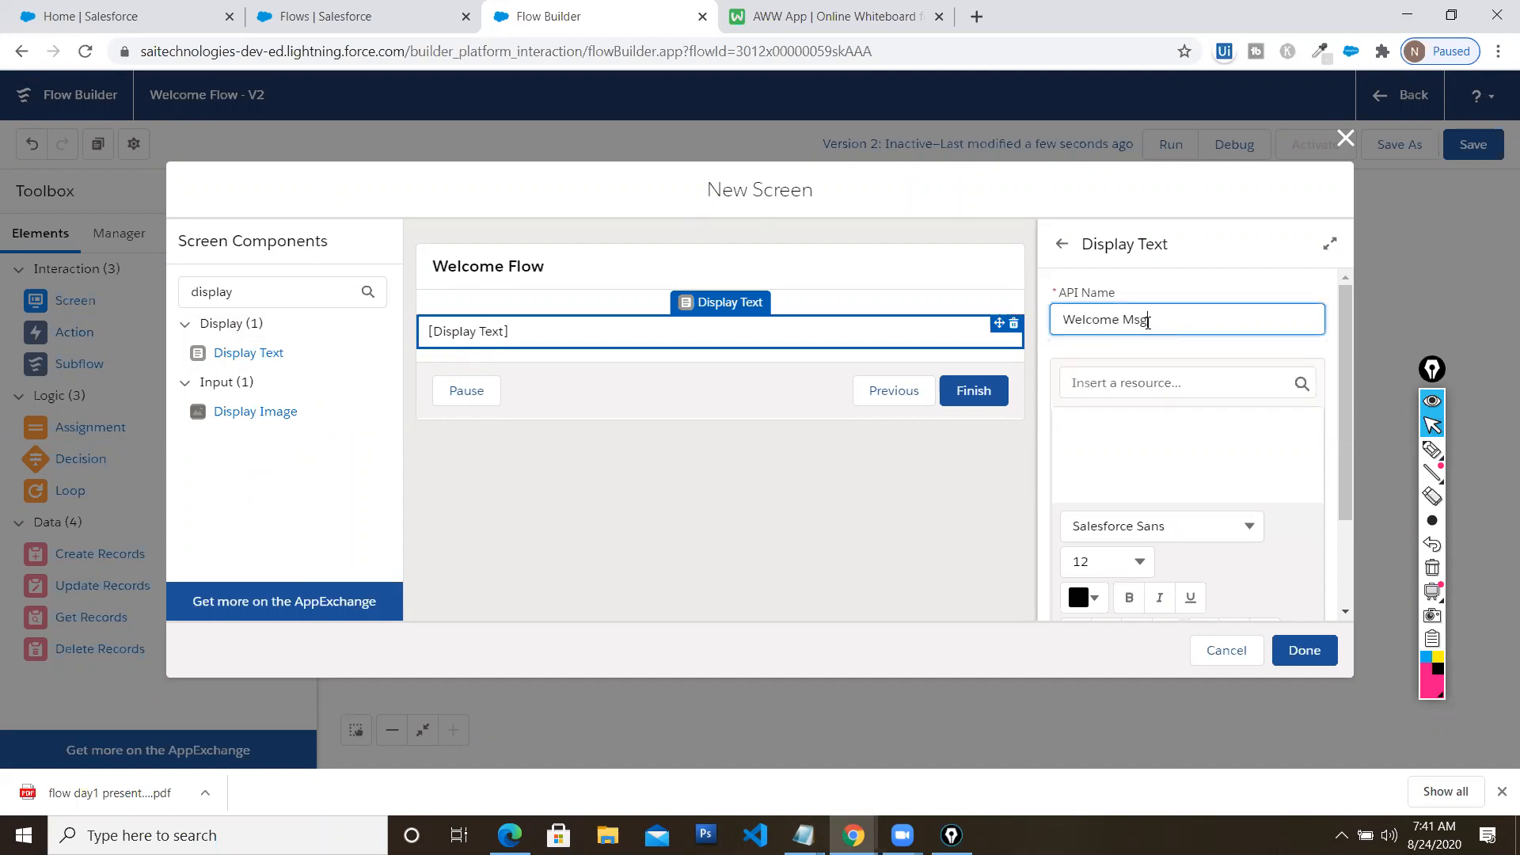
{"action": "key", "text": "Tab"}
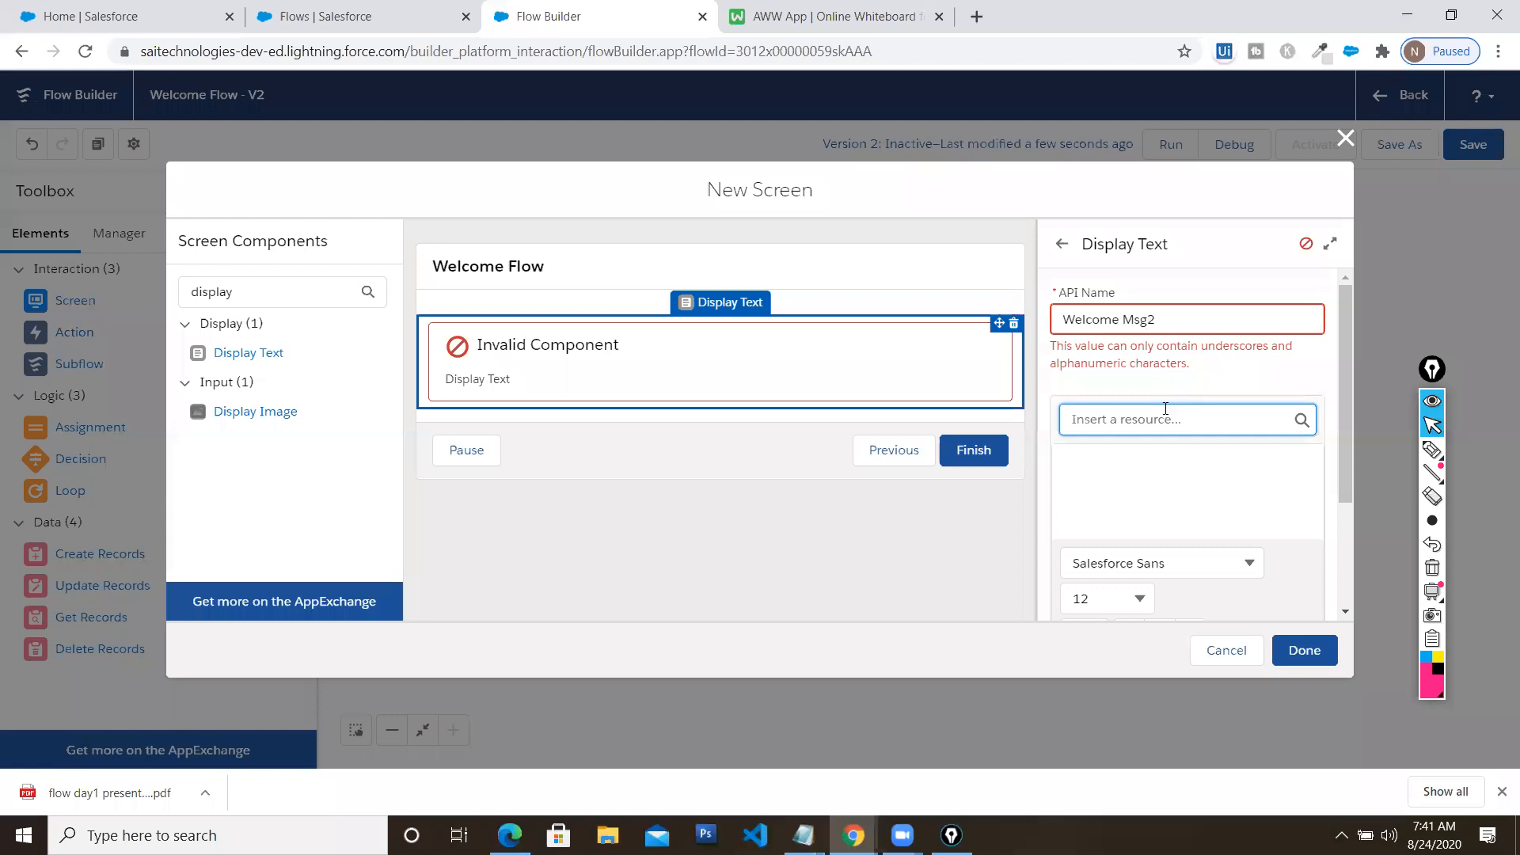
{"action": "left_click", "coordinate": [1124, 319]}
{"action": "key", "text": "BackSpace"}
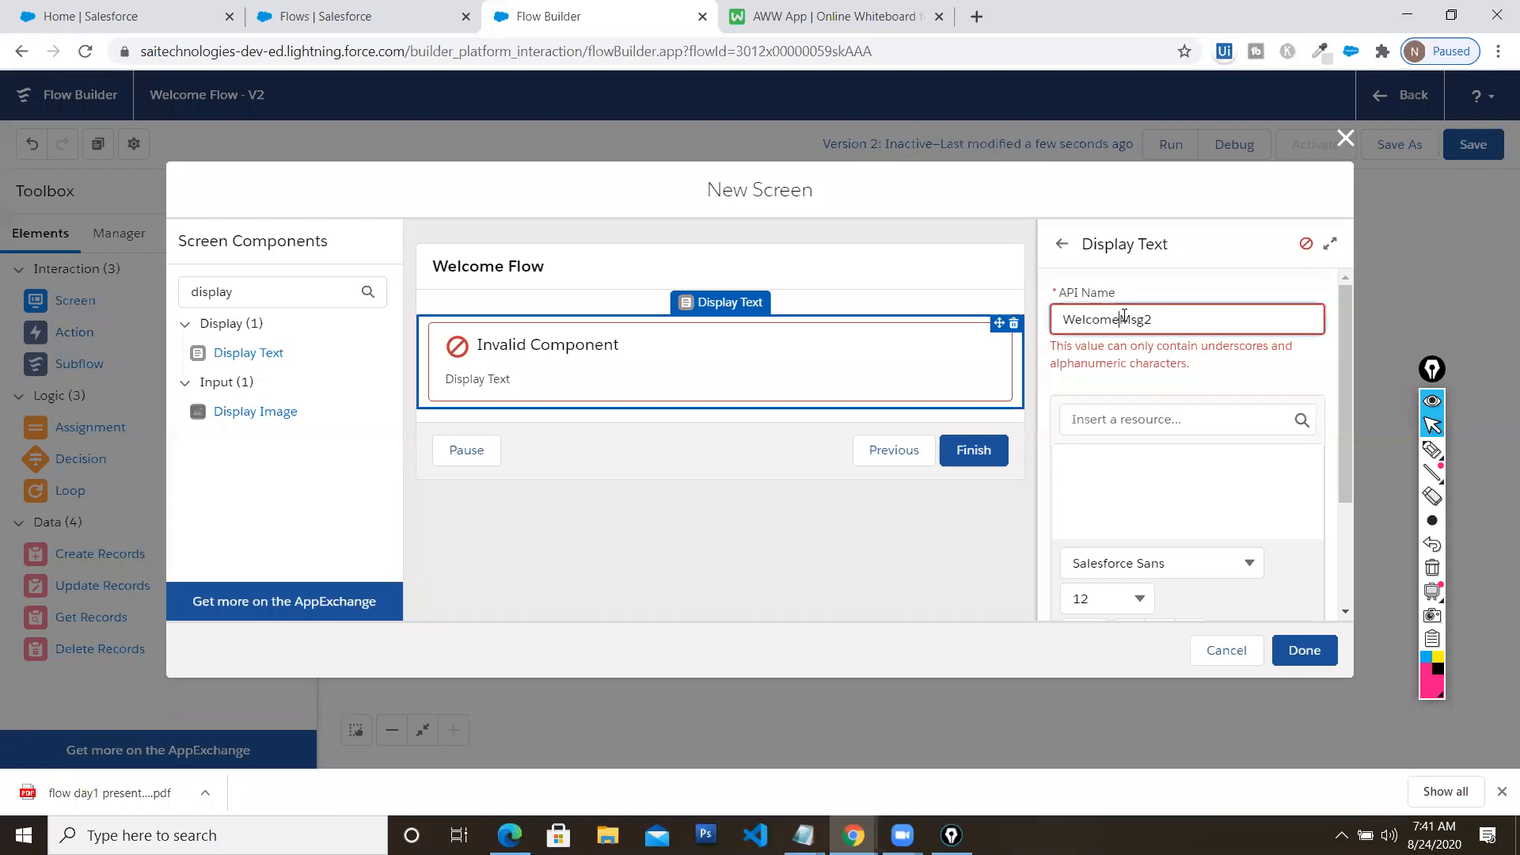
{"action": "key", "text": "Tab"}
{"action": "left_click", "coordinate": [1132, 437]}
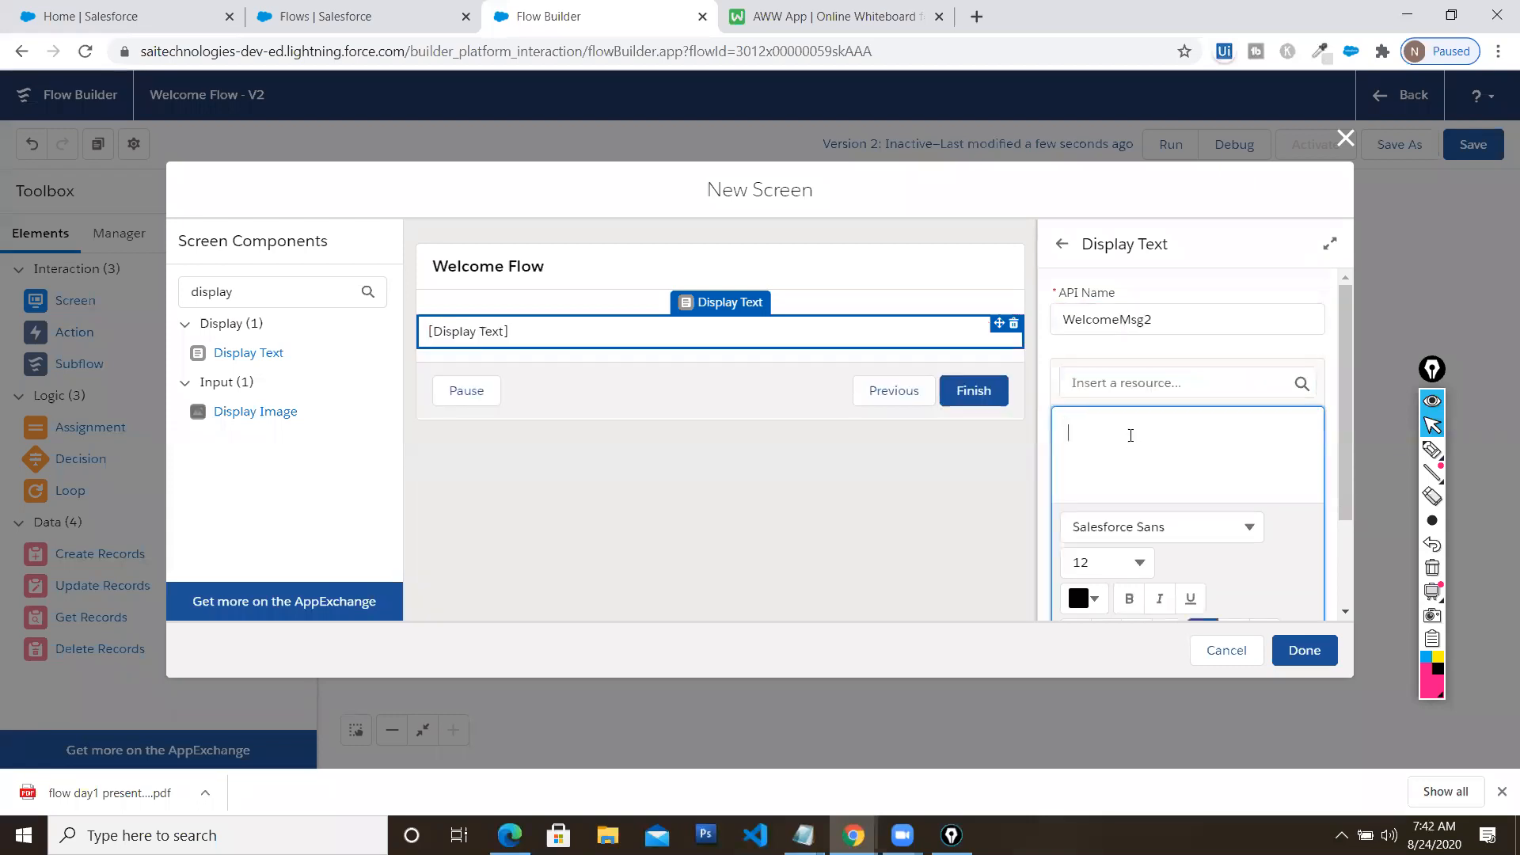
{"action": "type", "text": "Welcome to Flow Session"}
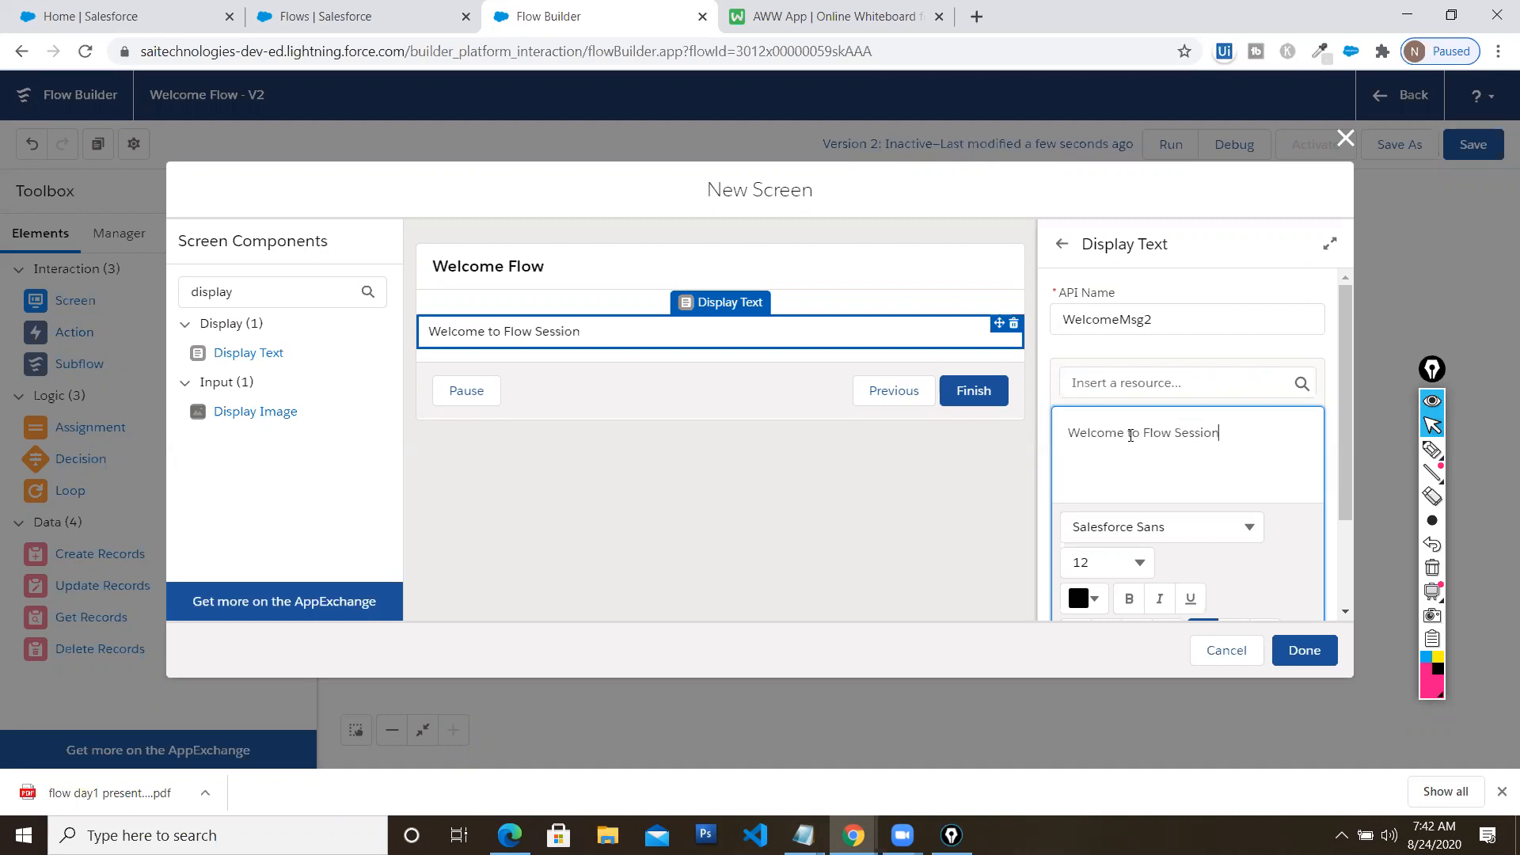
{"action": "left_click", "coordinate": [1304, 650]}
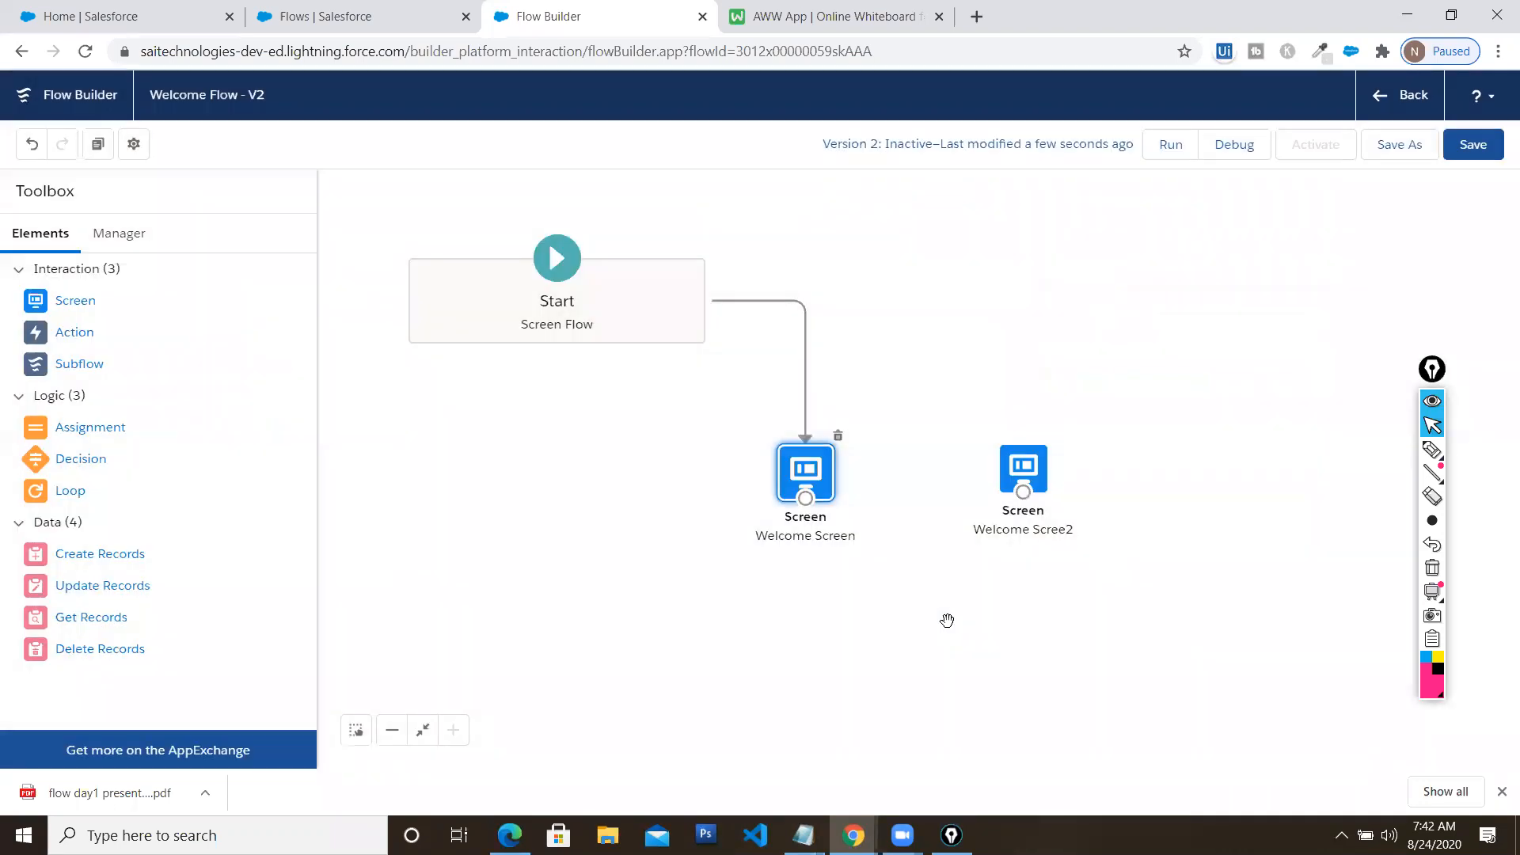
Copy the 'Hi welcome to Flow Session' text from Welcome Screen's display text
{"action": "left_click_drag", "start_coordinate": [1023, 469], "coordinate": [1056, 345]}
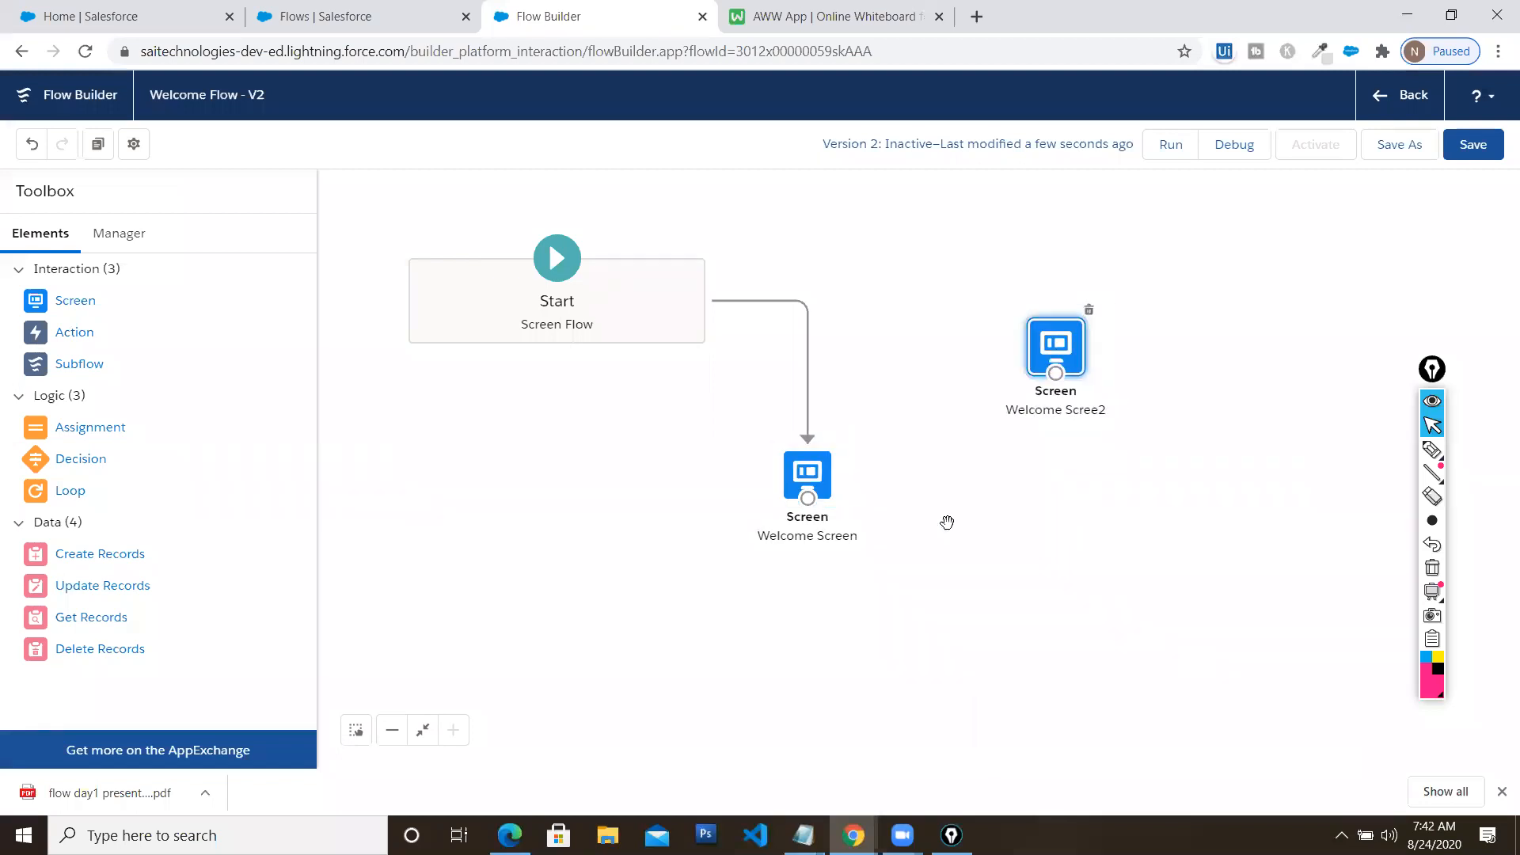
{"action": "left_click", "coordinate": [803, 474]}
{"action": "double_click", "coordinate": [804, 473]}
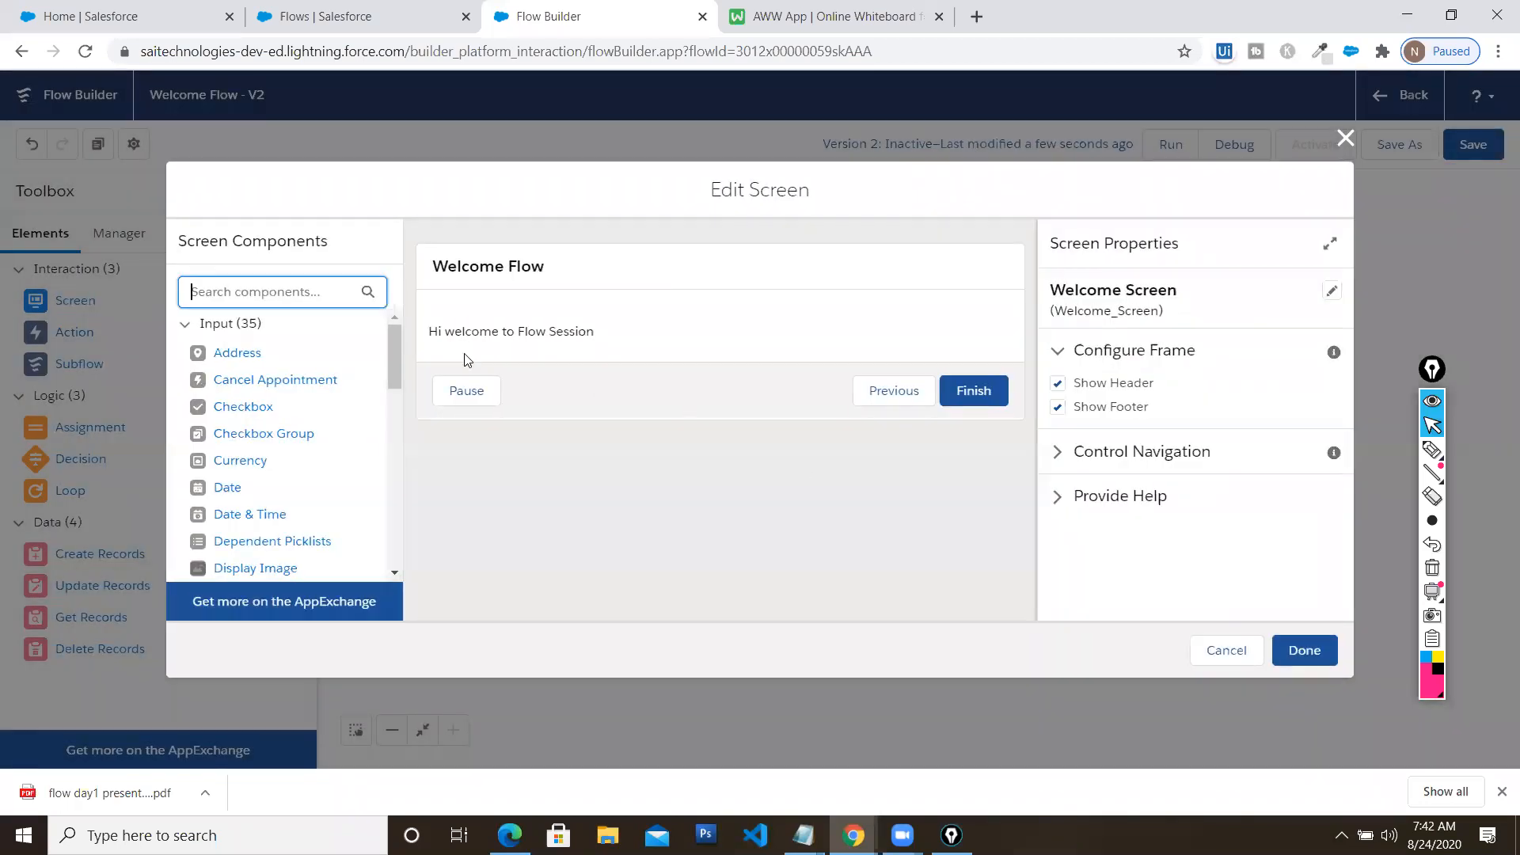
{"action": "left_click", "coordinate": [724, 346]}
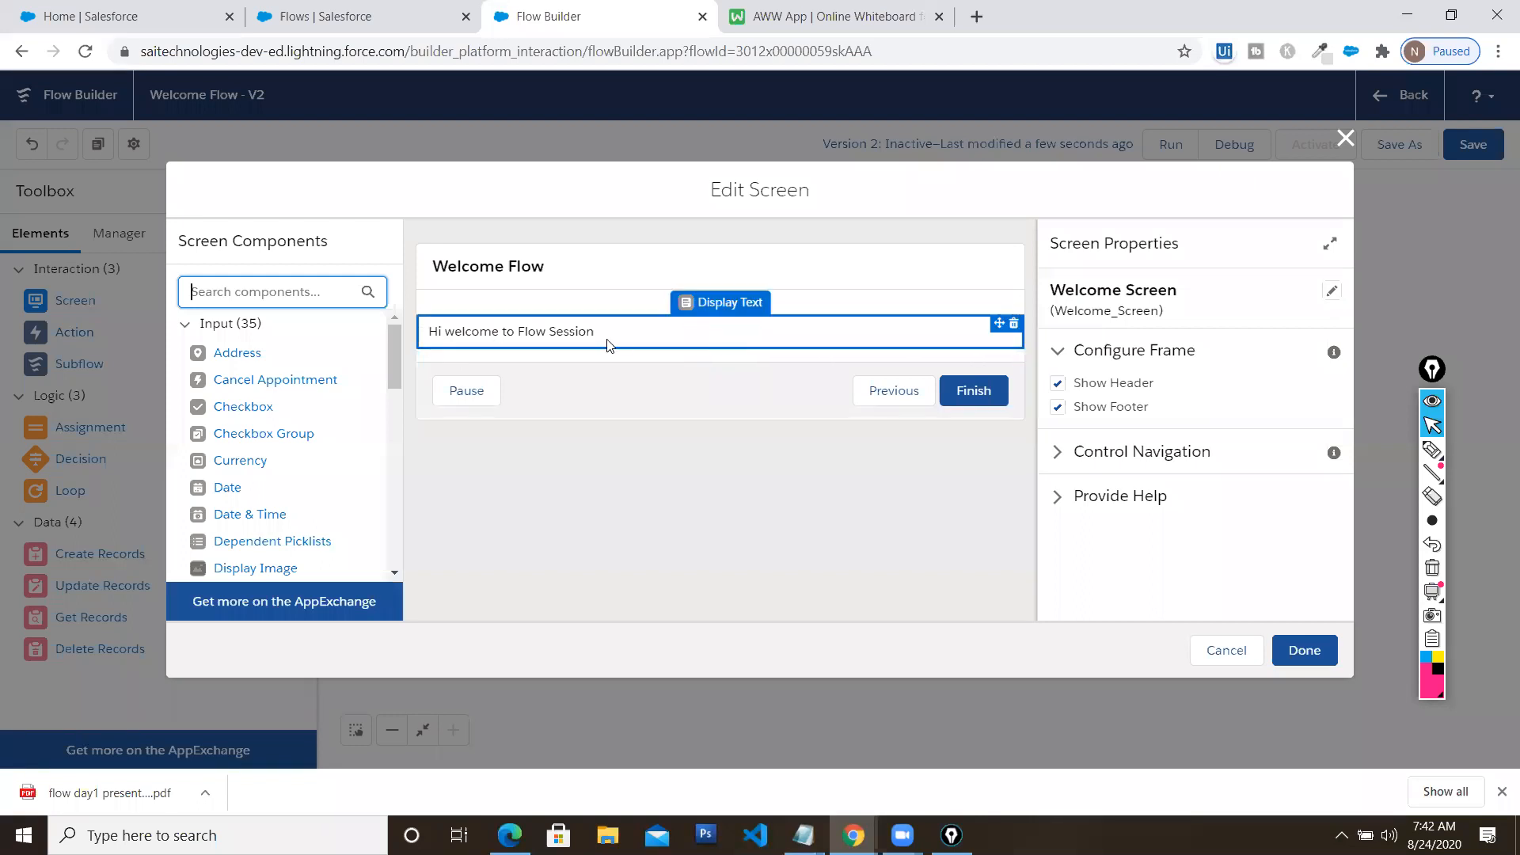
{"action": "left_click_drag", "start_coordinate": [1258, 439], "coordinate": [1147, 441]}
{"action": "left_click", "coordinate": [1147, 440]}
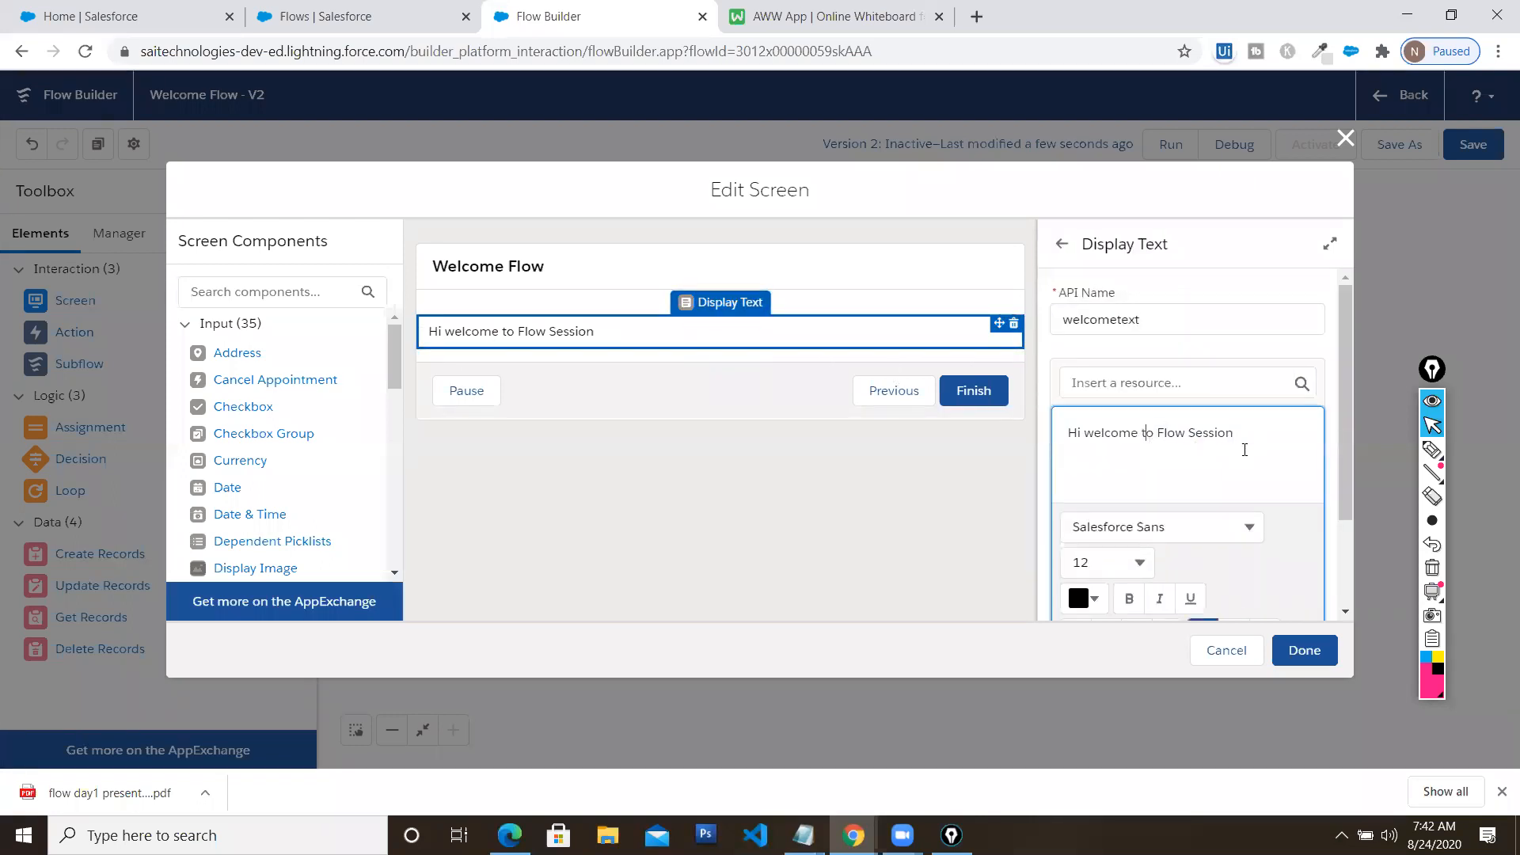
{"action": "triple_click", "coordinate": [1125, 442]}
{"action": "key", "text": "ctrl+c"}
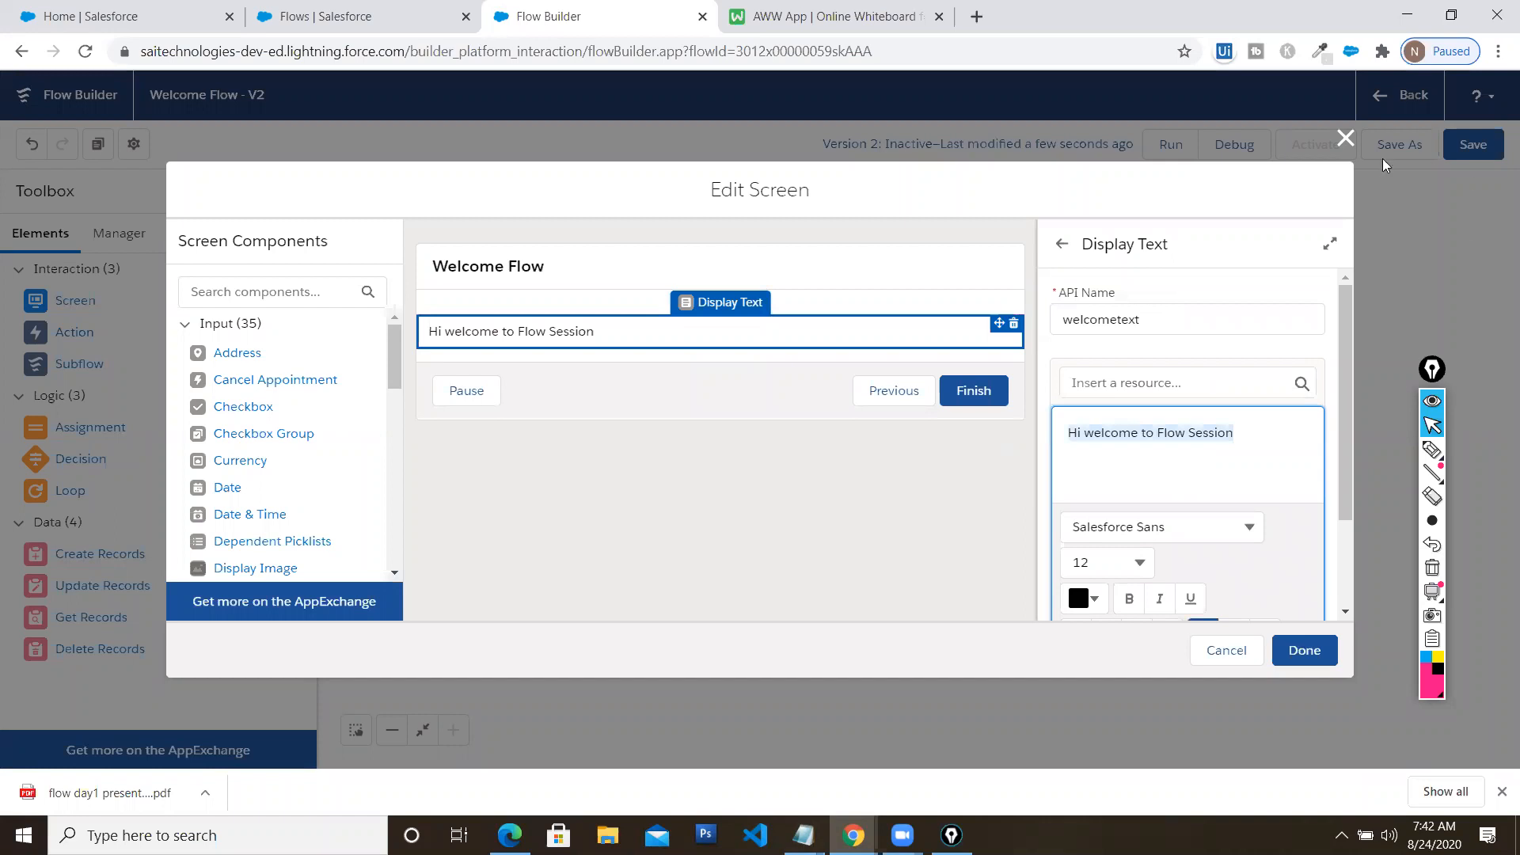
{"action": "left_click", "coordinate": [1346, 139]}
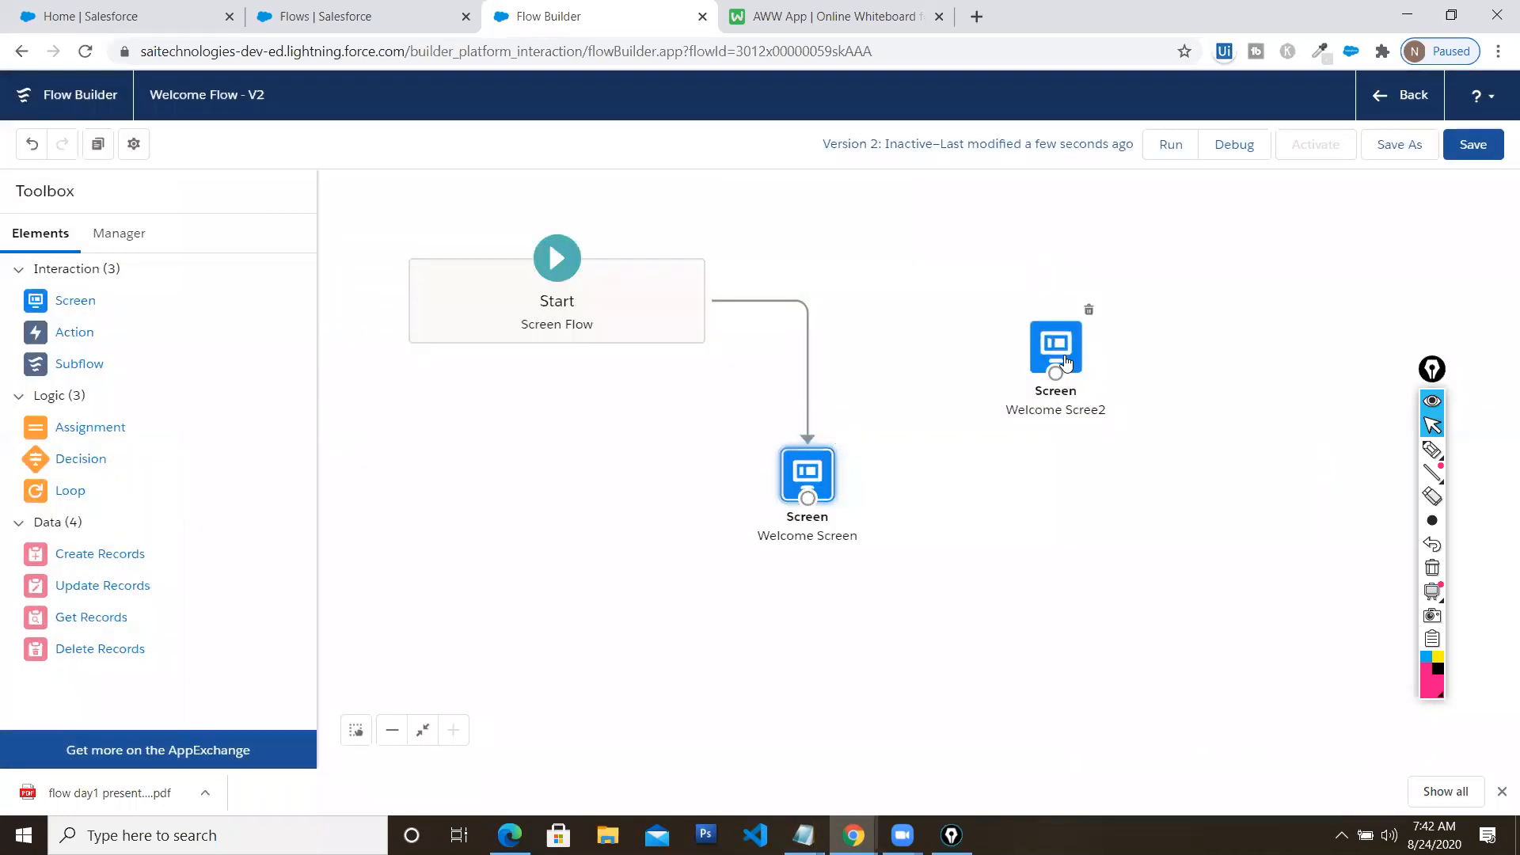
Paste it over Welcome Scree2's 'Welcome to Flow Session' message
{"action": "double_click", "coordinate": [1063, 358]}
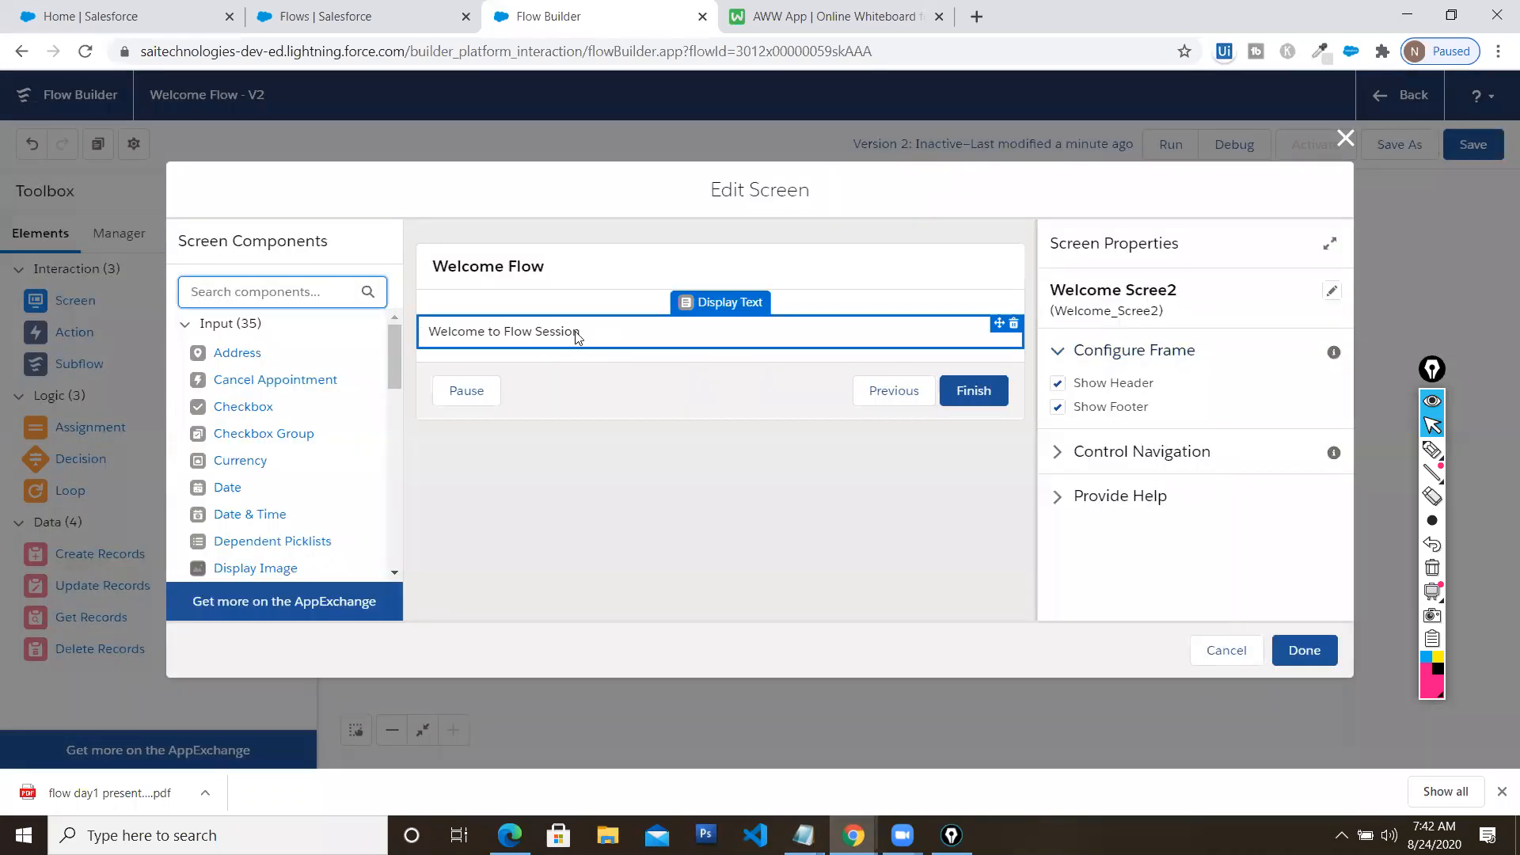
{"action": "left_click", "coordinate": [576, 335]}
{"action": "left_click", "coordinate": [1249, 433]}
{"action": "left_click_drag", "start_coordinate": [1175, 437], "coordinate": [1046, 438]}
{"action": "key", "text": "ctrl+v"}
{"action": "left_click", "coordinate": [1304, 650]}
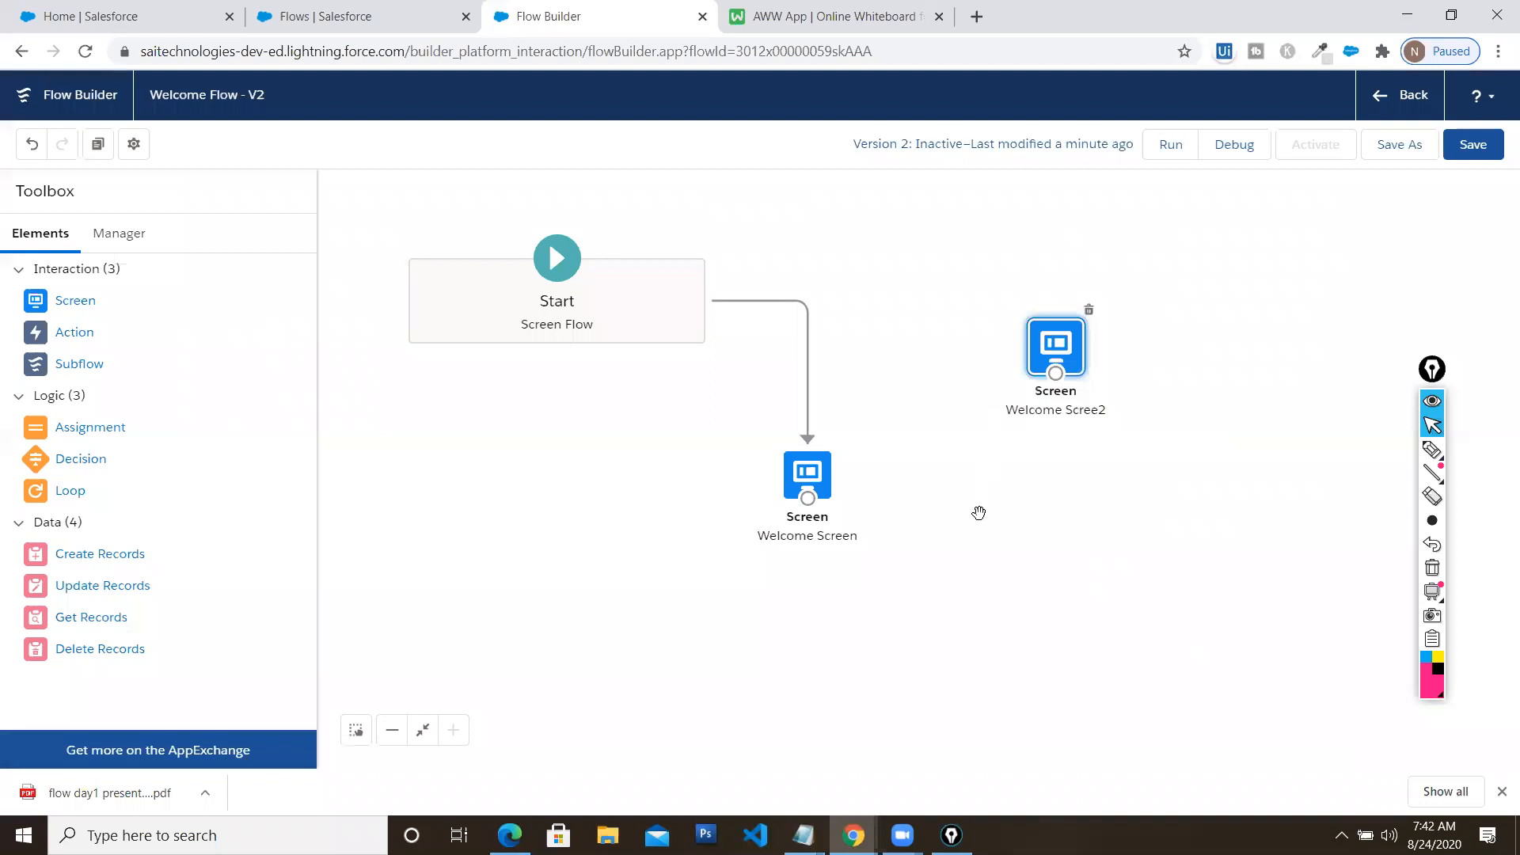
{"action": "left_click", "coordinate": [980, 513]}
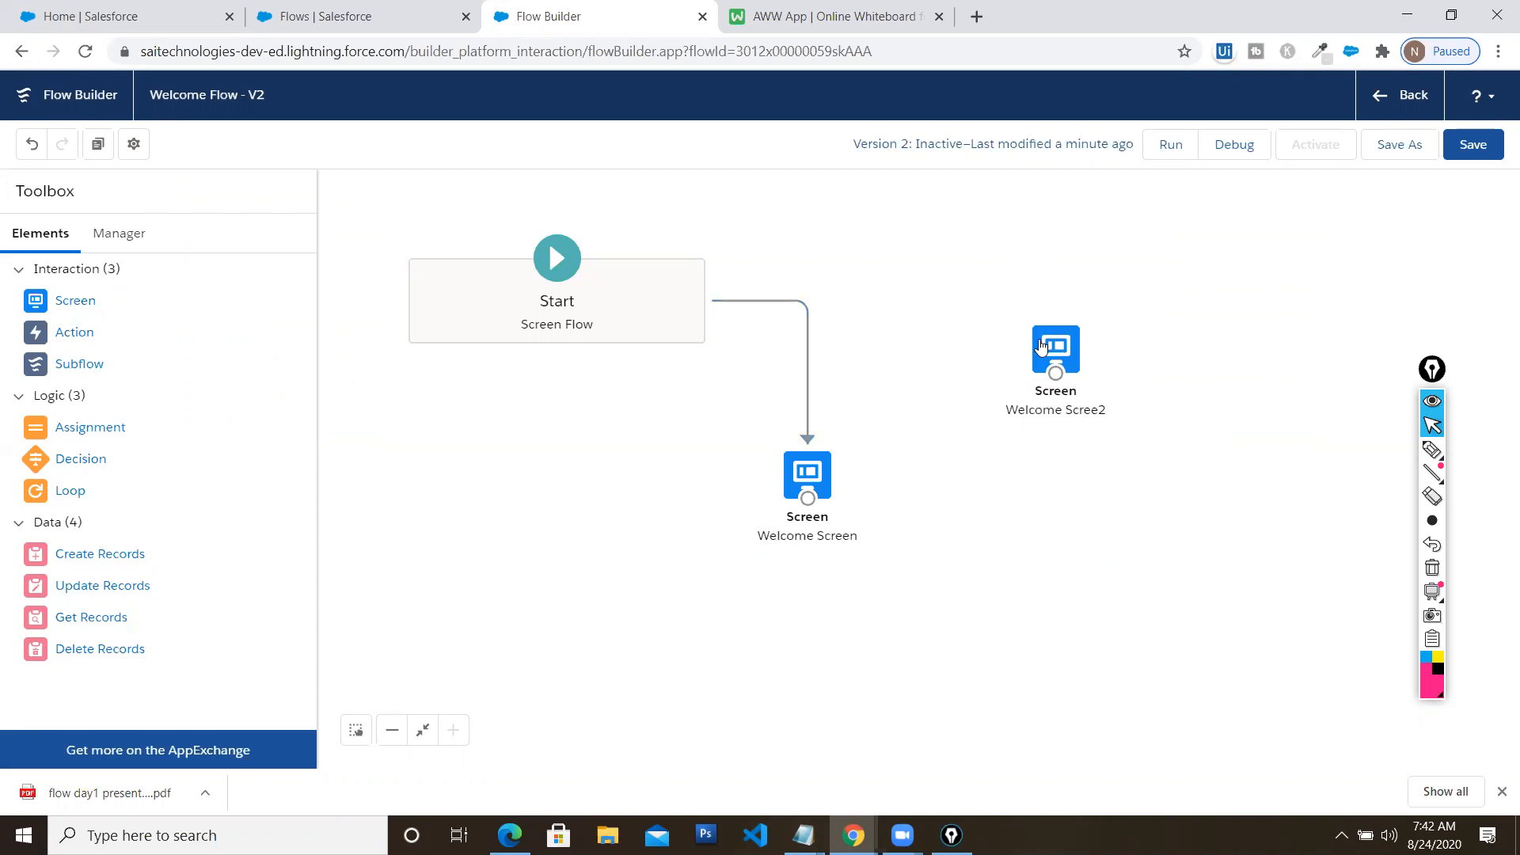
Reconnect Start to Welcome Scree2 instead of Welcome Screen and save the flow
{"action": "left_click", "coordinate": [806, 370]}
{"action": "key", "text": "Delete"}
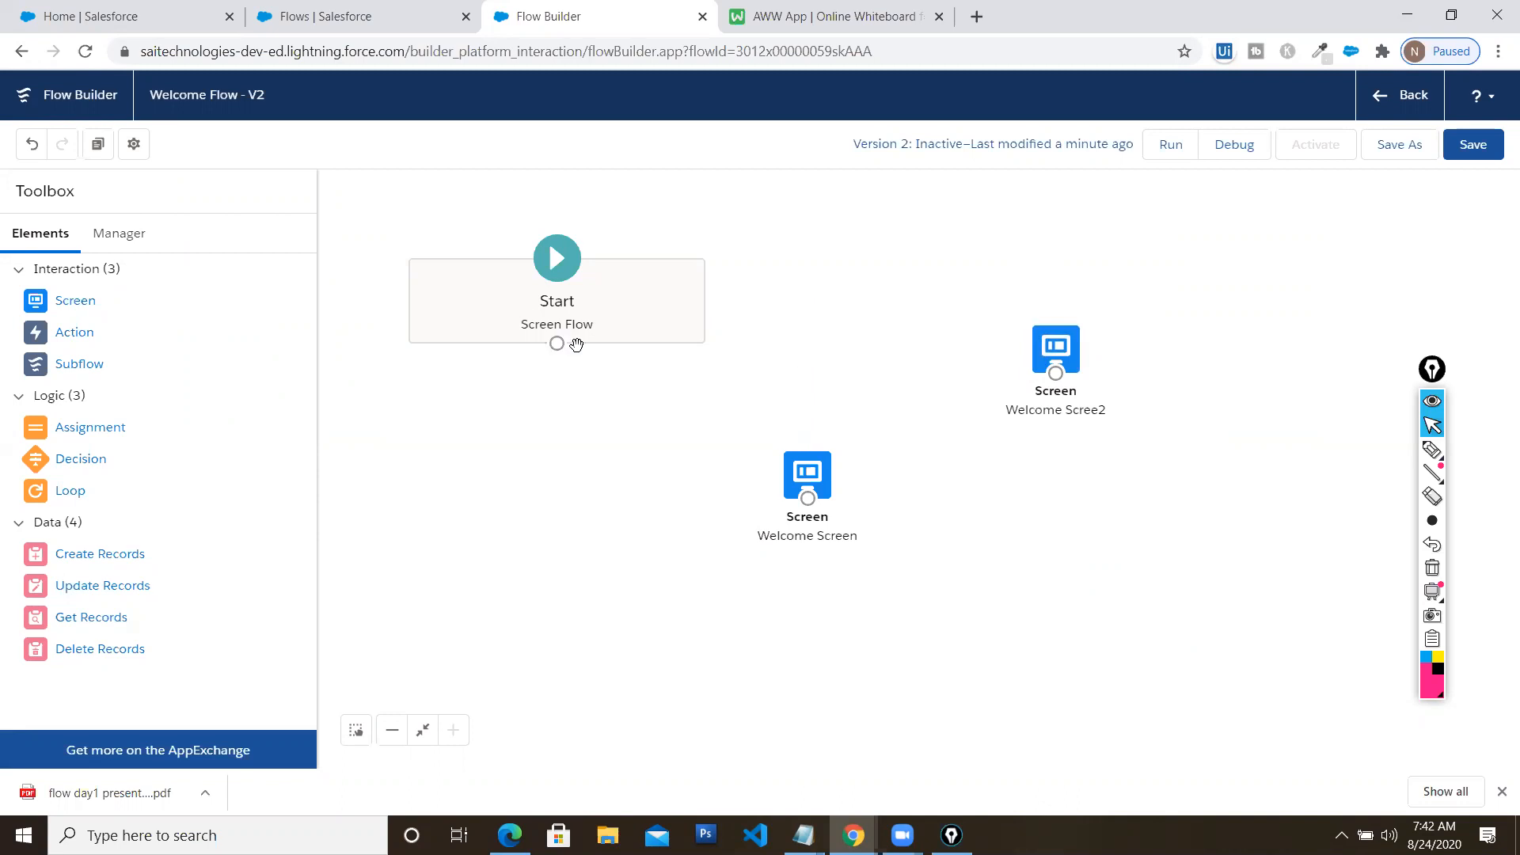
{"action": "left_click_drag", "start_coordinate": [1006, 368], "coordinate": [1061, 374]}
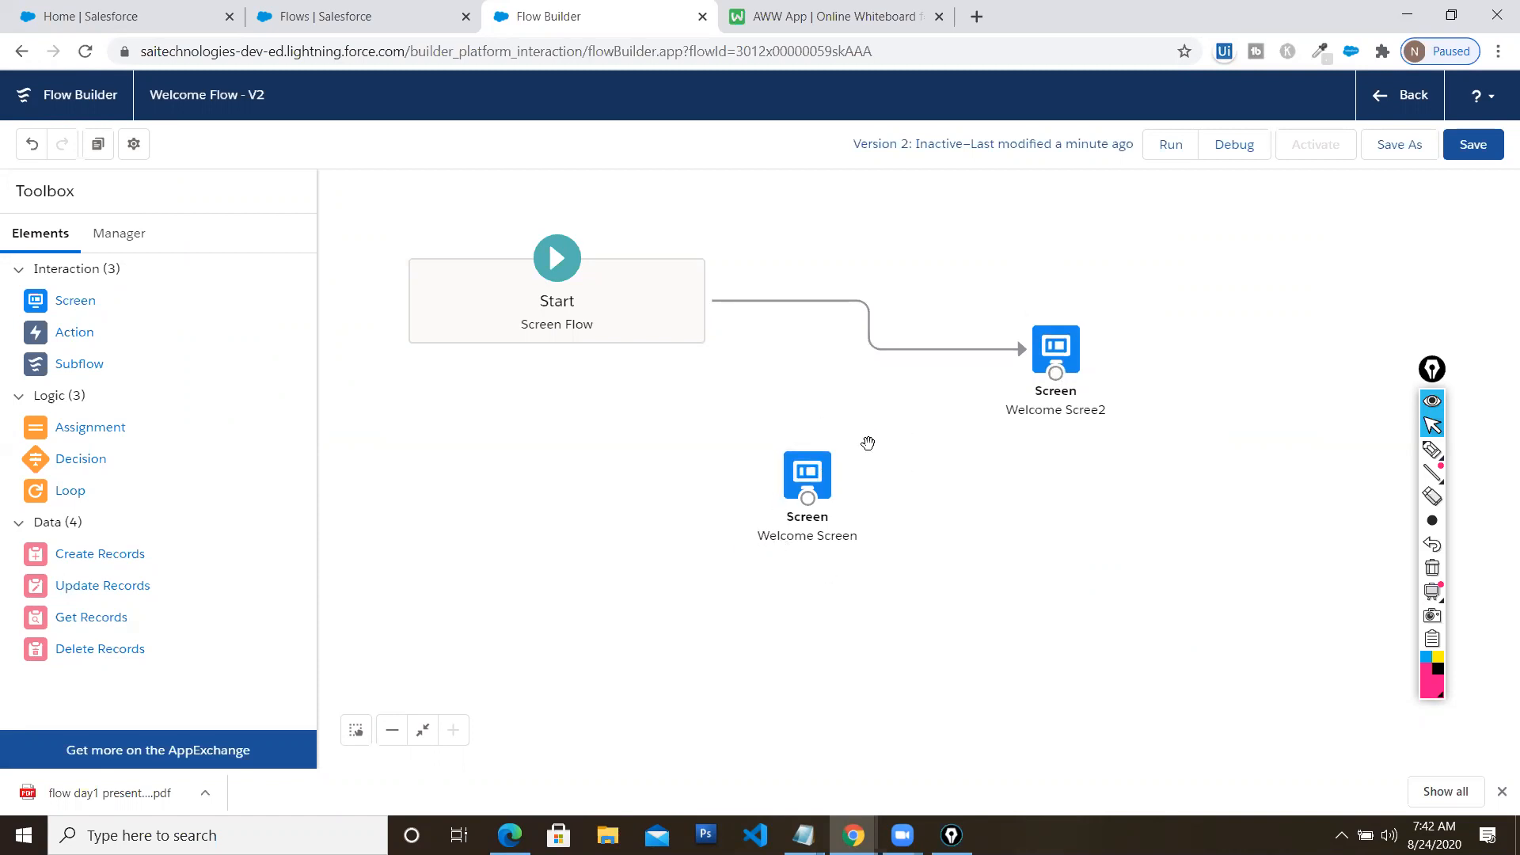
{"action": "left_click", "coordinate": [1474, 152]}
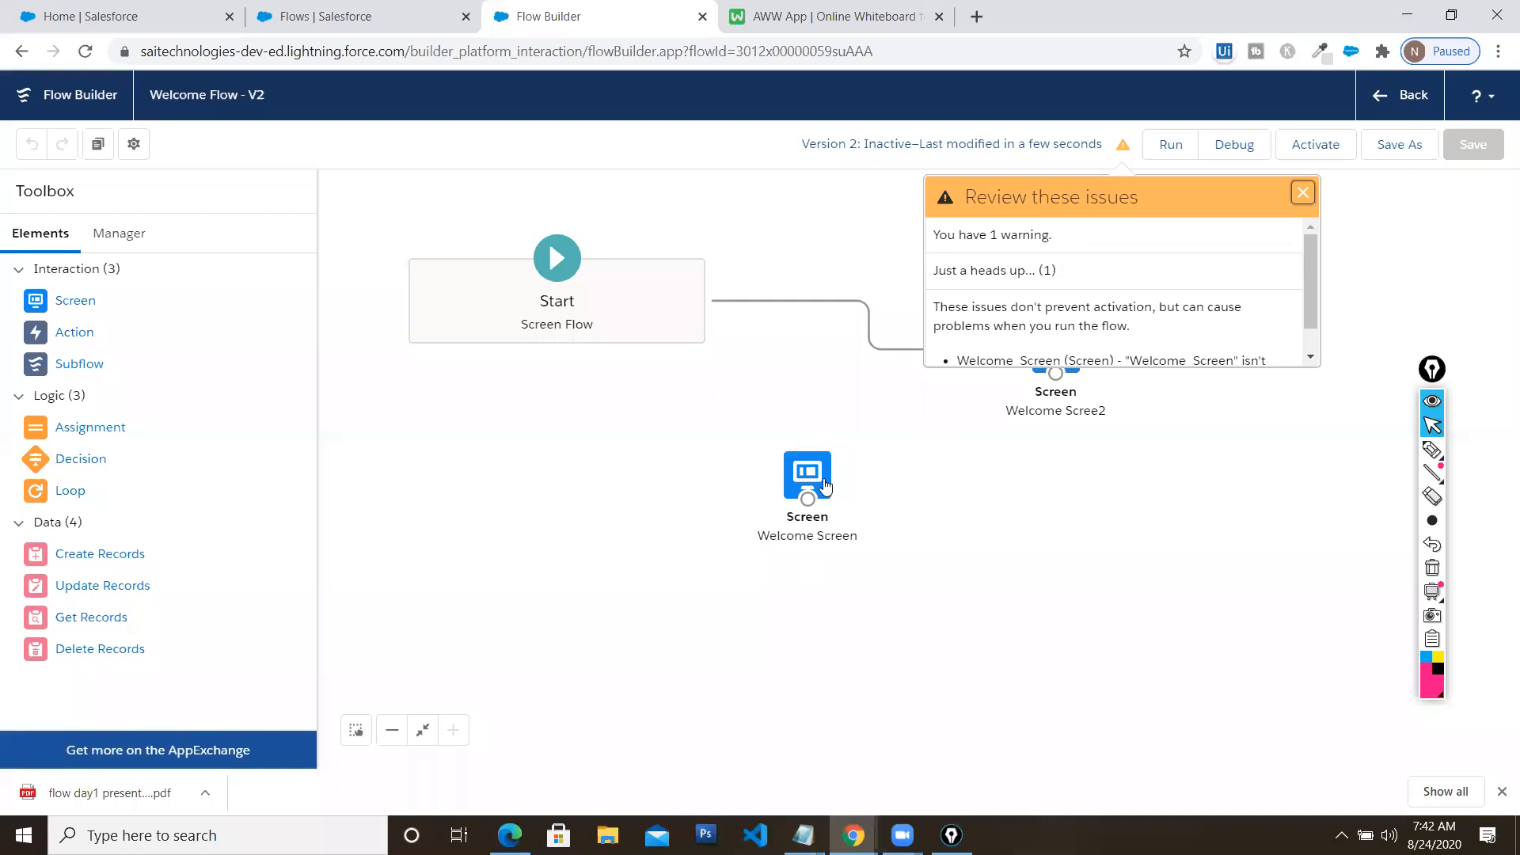
Dismiss the warnings, debug-run the flow with default options, then close the run tab
{"action": "left_click", "coordinate": [1304, 199]}
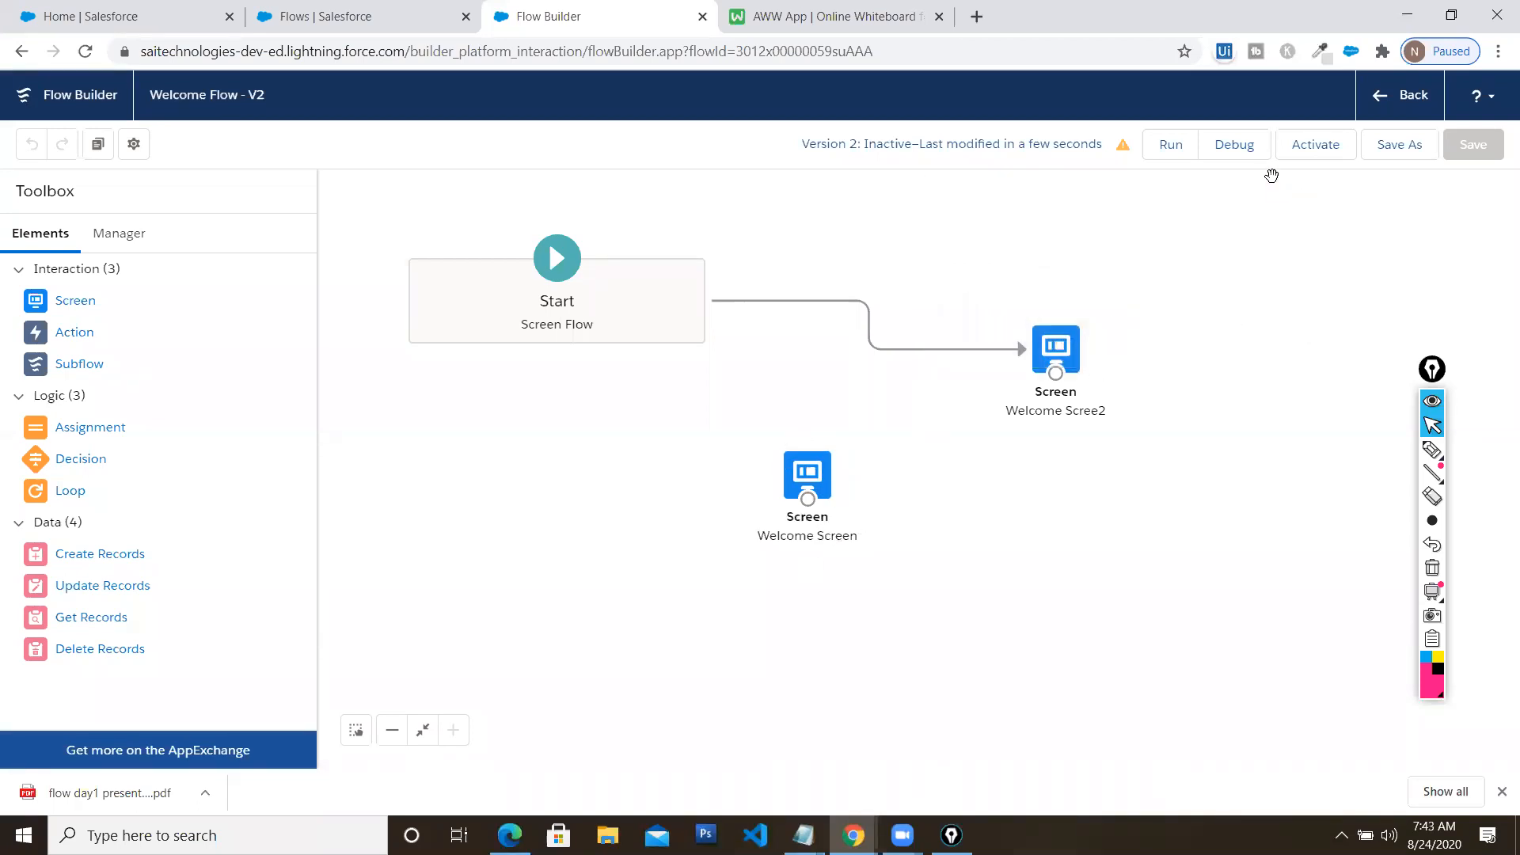
{"action": "left_click", "coordinate": [1235, 144]}
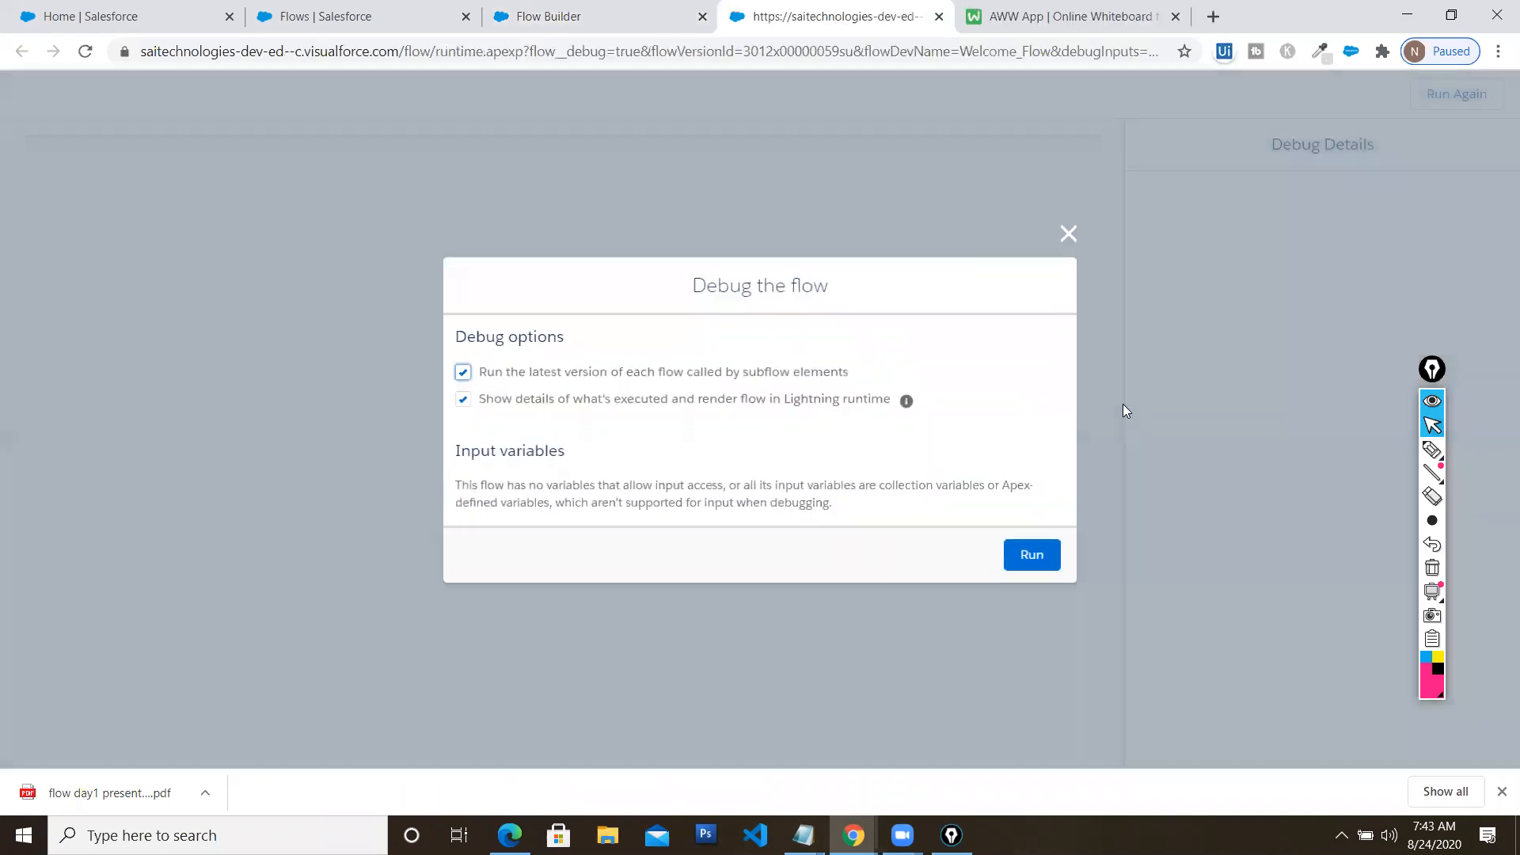
{"action": "left_click", "coordinate": [1032, 553]}
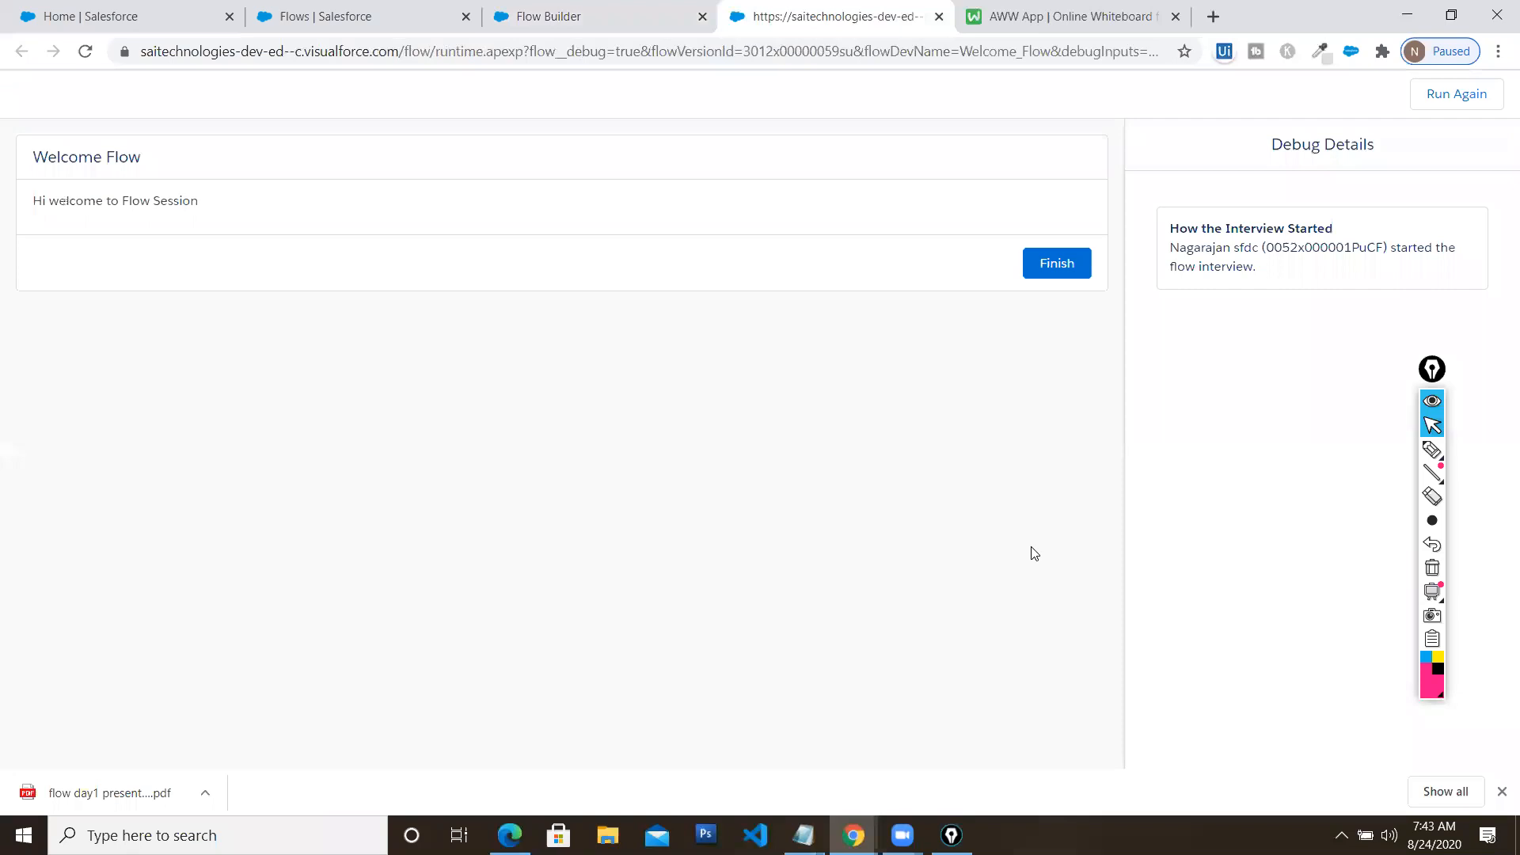
{"action": "left_click", "coordinate": [1456, 14]}
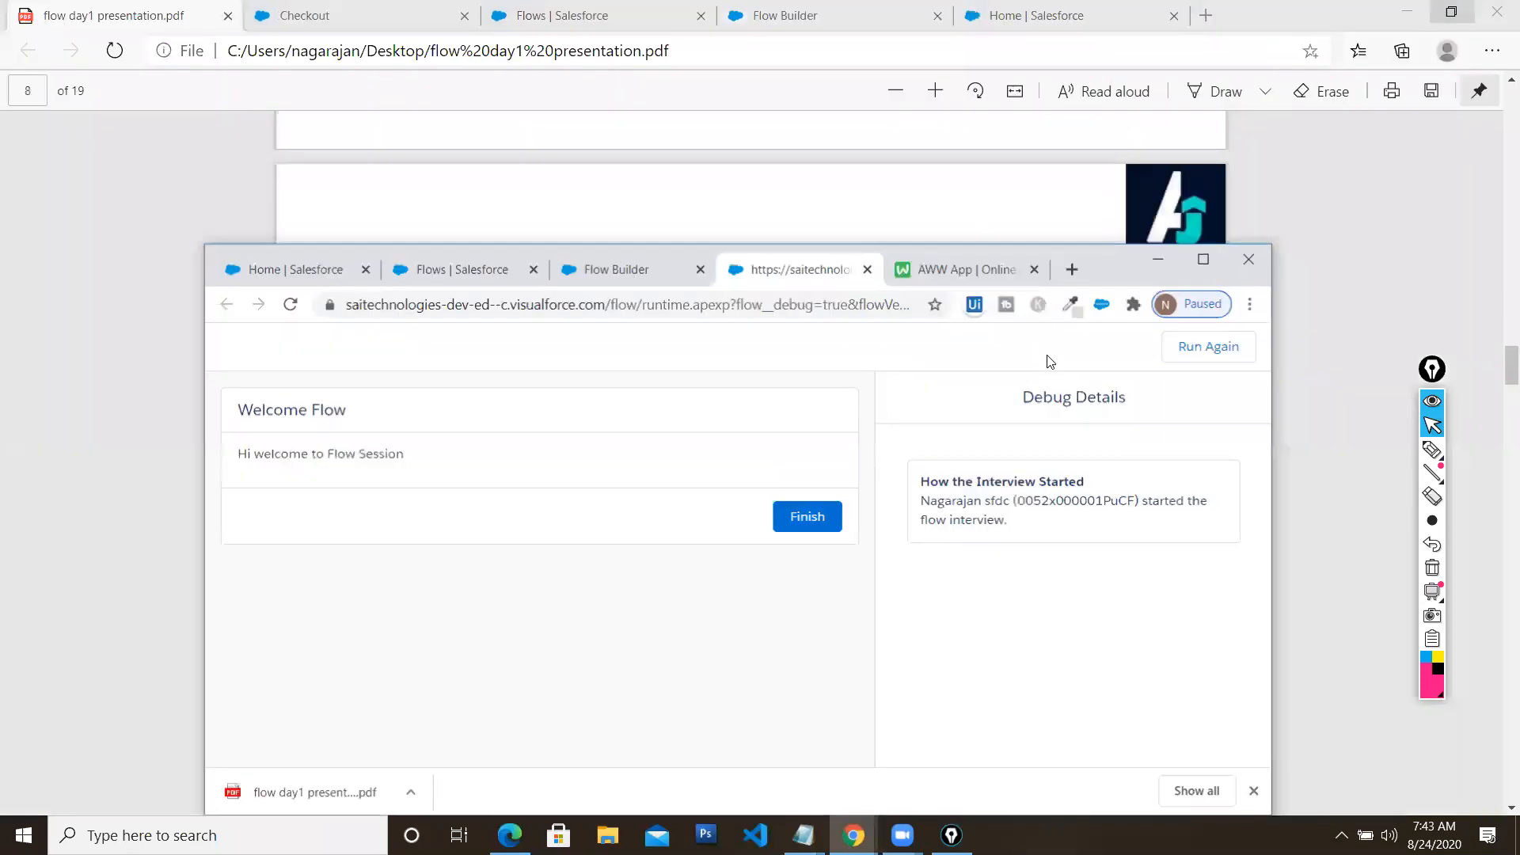
{"action": "left_click", "coordinate": [879, 271]}
{"action": "left_click", "coordinate": [1204, 261]}
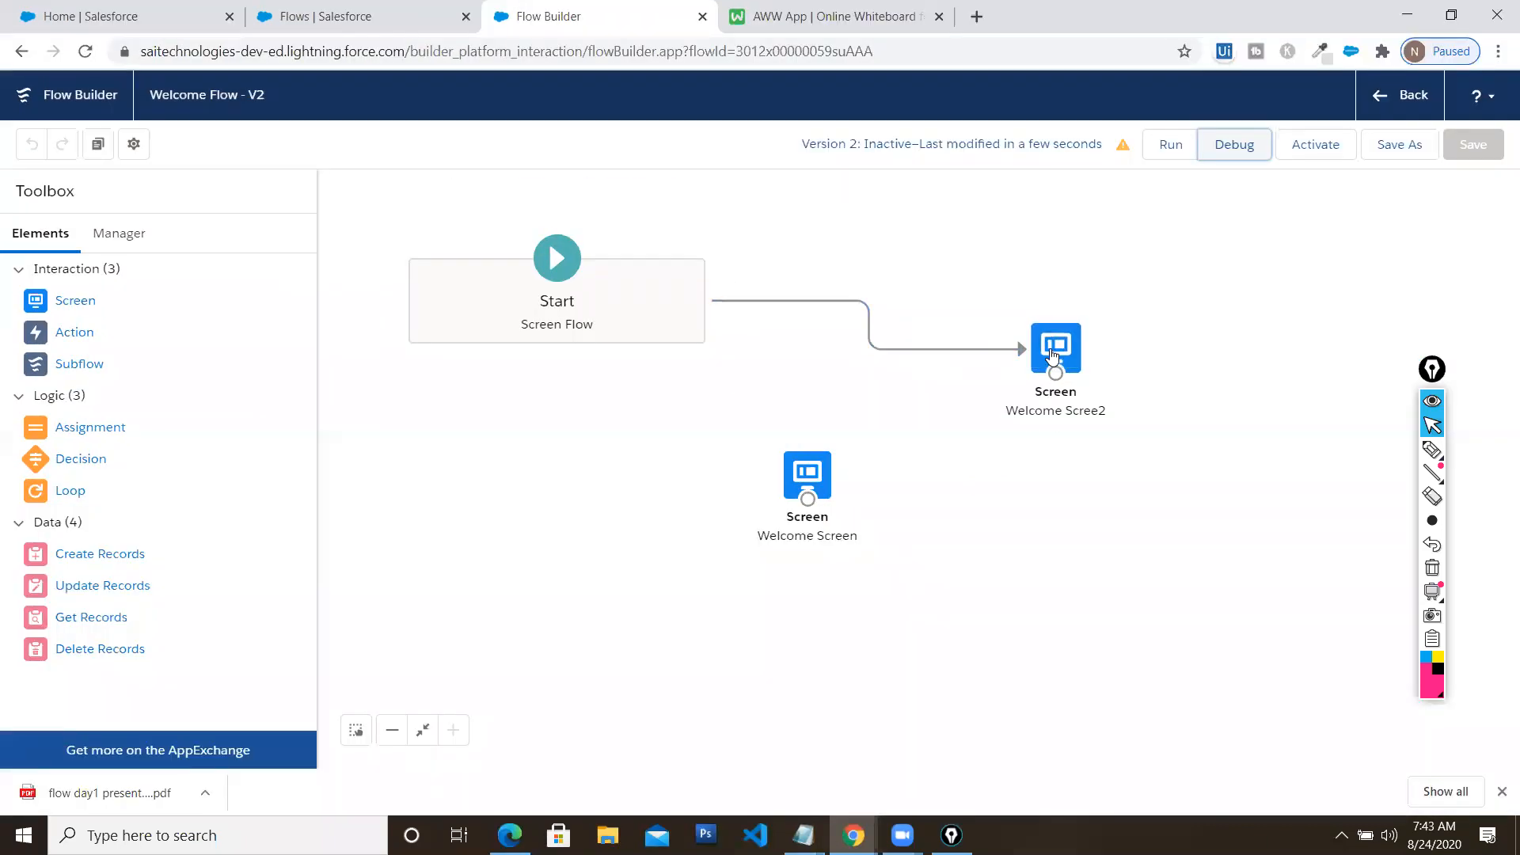
Trim Welcome Scree2's message to 'Hi welcome to Flow'
{"action": "left_click", "coordinate": [1053, 355]}
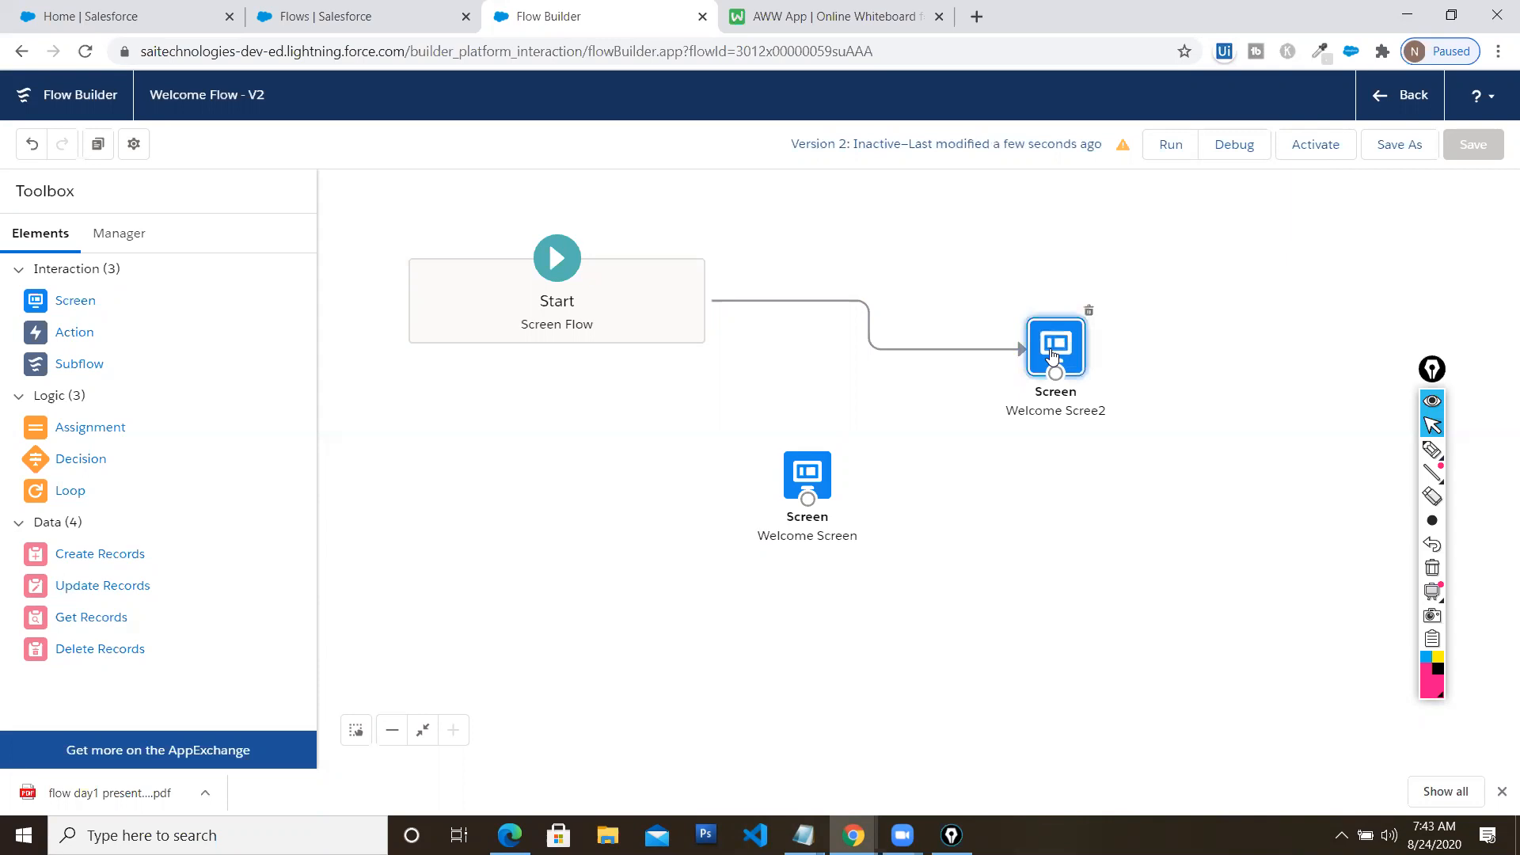
{"action": "double_click", "coordinate": [1052, 356]}
{"action": "left_click", "coordinate": [591, 339]}
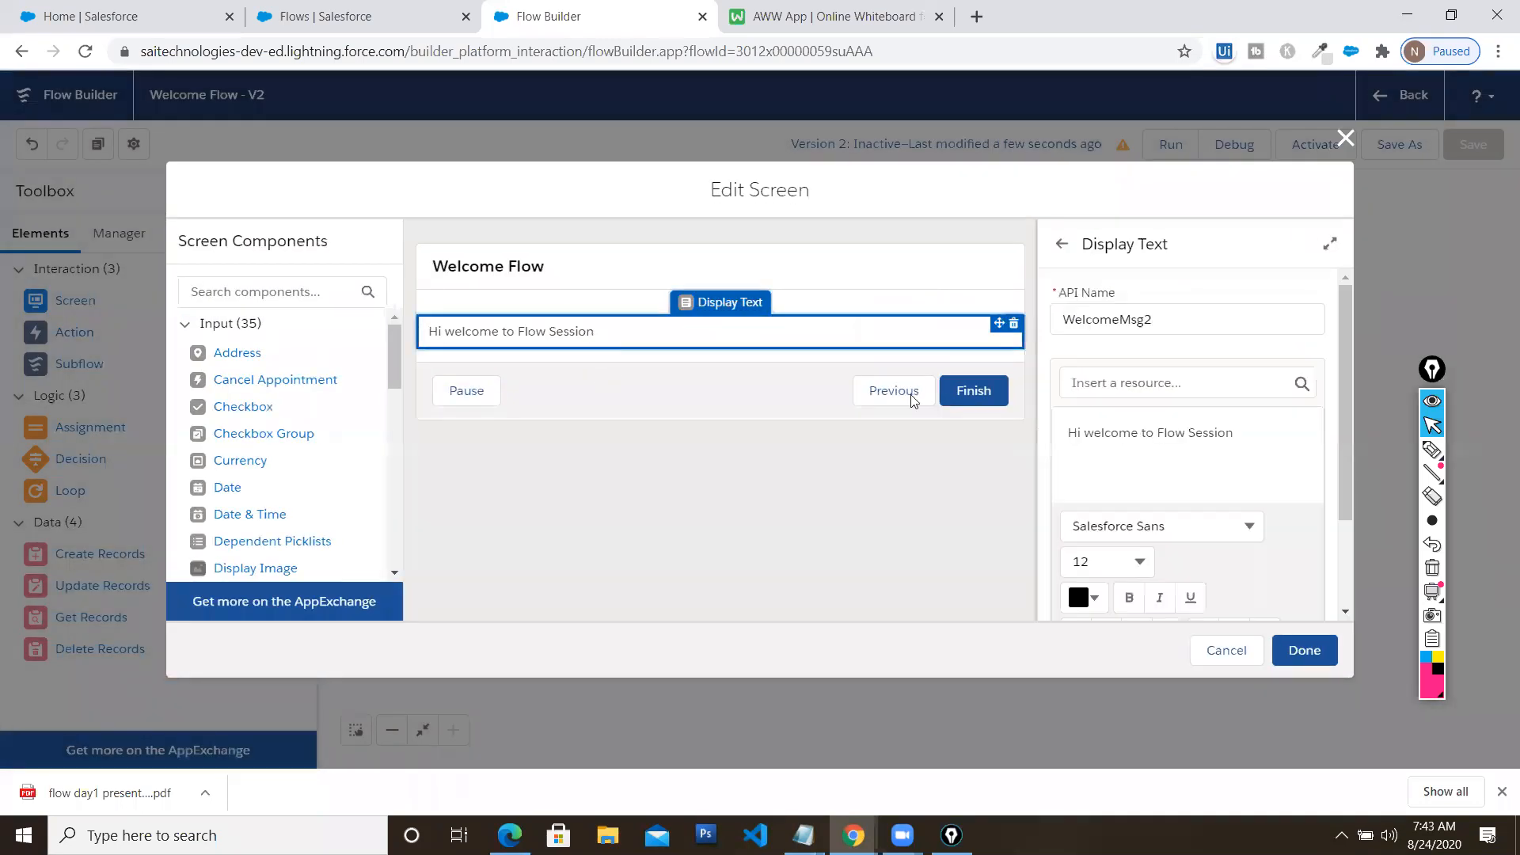
{"action": "left_click_drag", "start_coordinate": [1181, 431], "coordinate": [1278, 437]}
{"action": "left_click", "coordinate": [1261, 438]}
{"action": "key", "text": "BackSpace"}
{"action": "key", "text": "BackSpace"}
{"action": "key", "text": "BackSpace"}
{"action": "key", "text": "BackSpace"}
{"action": "key", "text": "BackSpace"}
{"action": "key", "text": "BackSpace"}
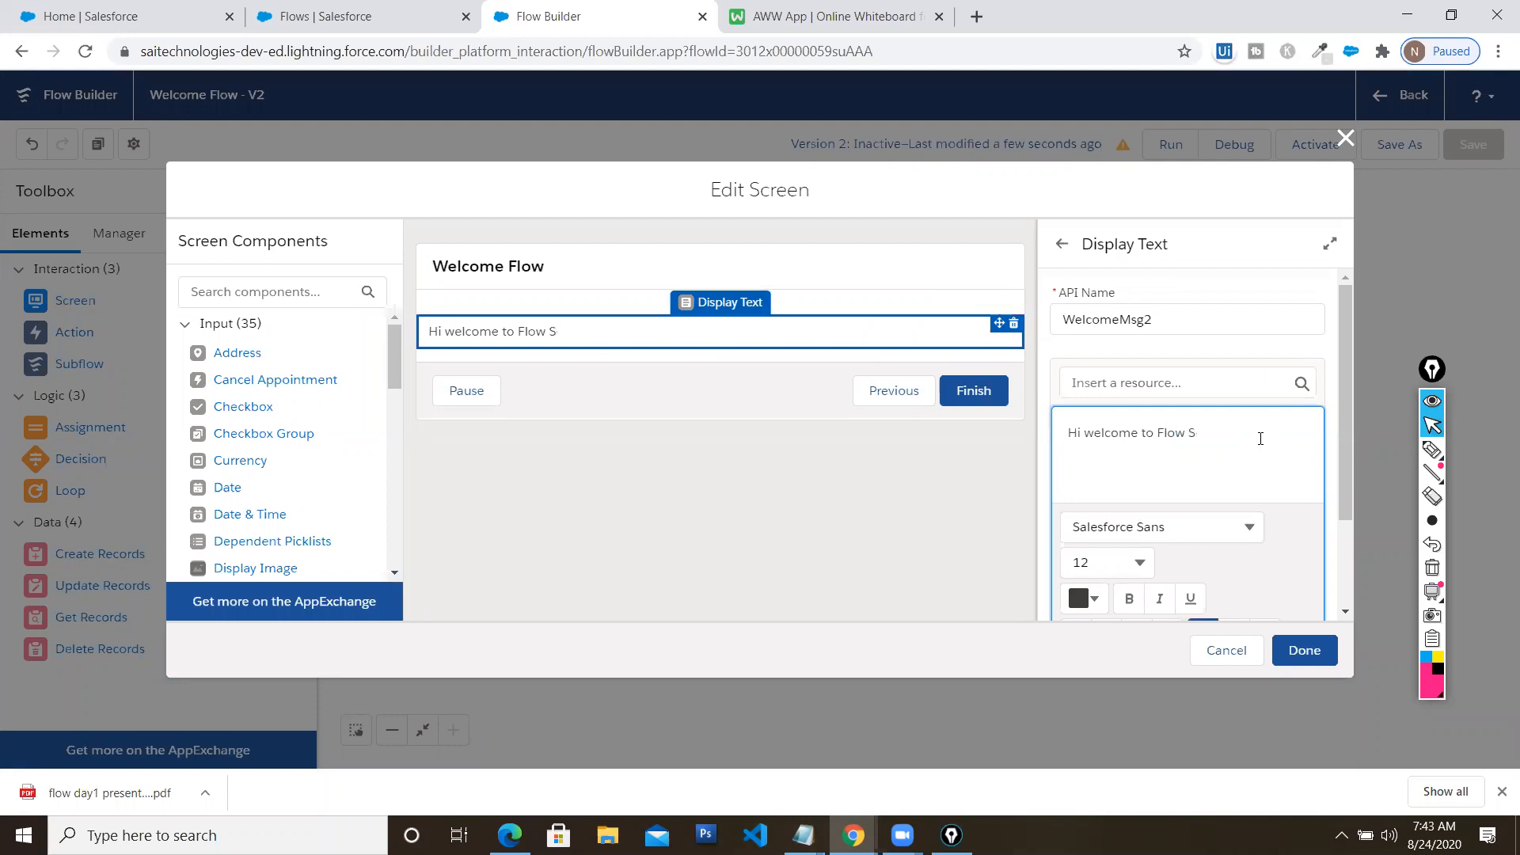
{"action": "left_click", "coordinate": [1305, 650]}
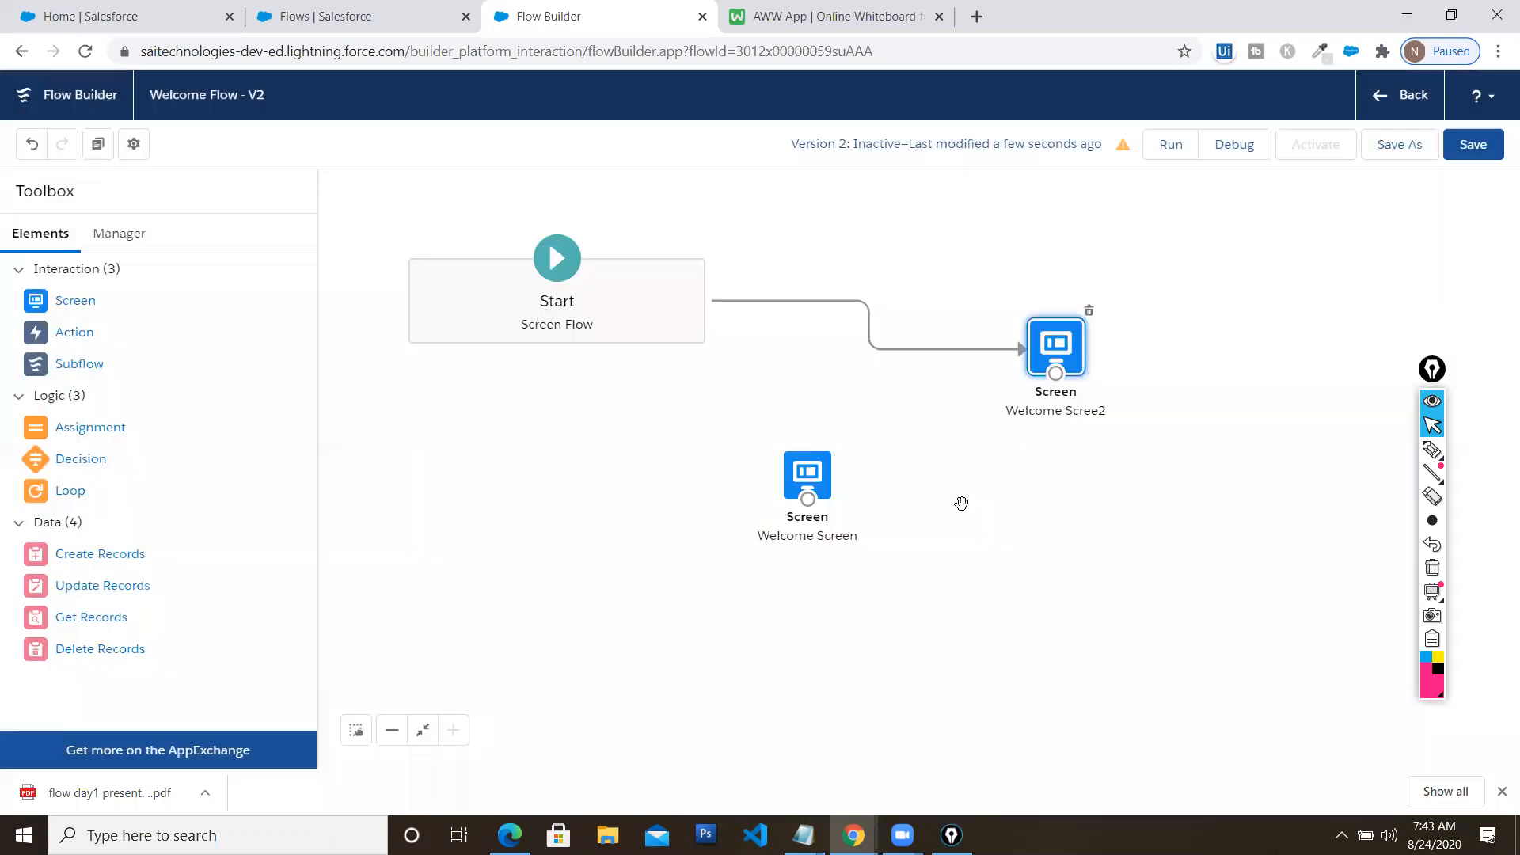
Rewire the flow as Start → Welcome Screen → Welcome Scree2 and save
{"action": "left_click", "coordinate": [875, 349]}
{"action": "key", "text": "Delete"}
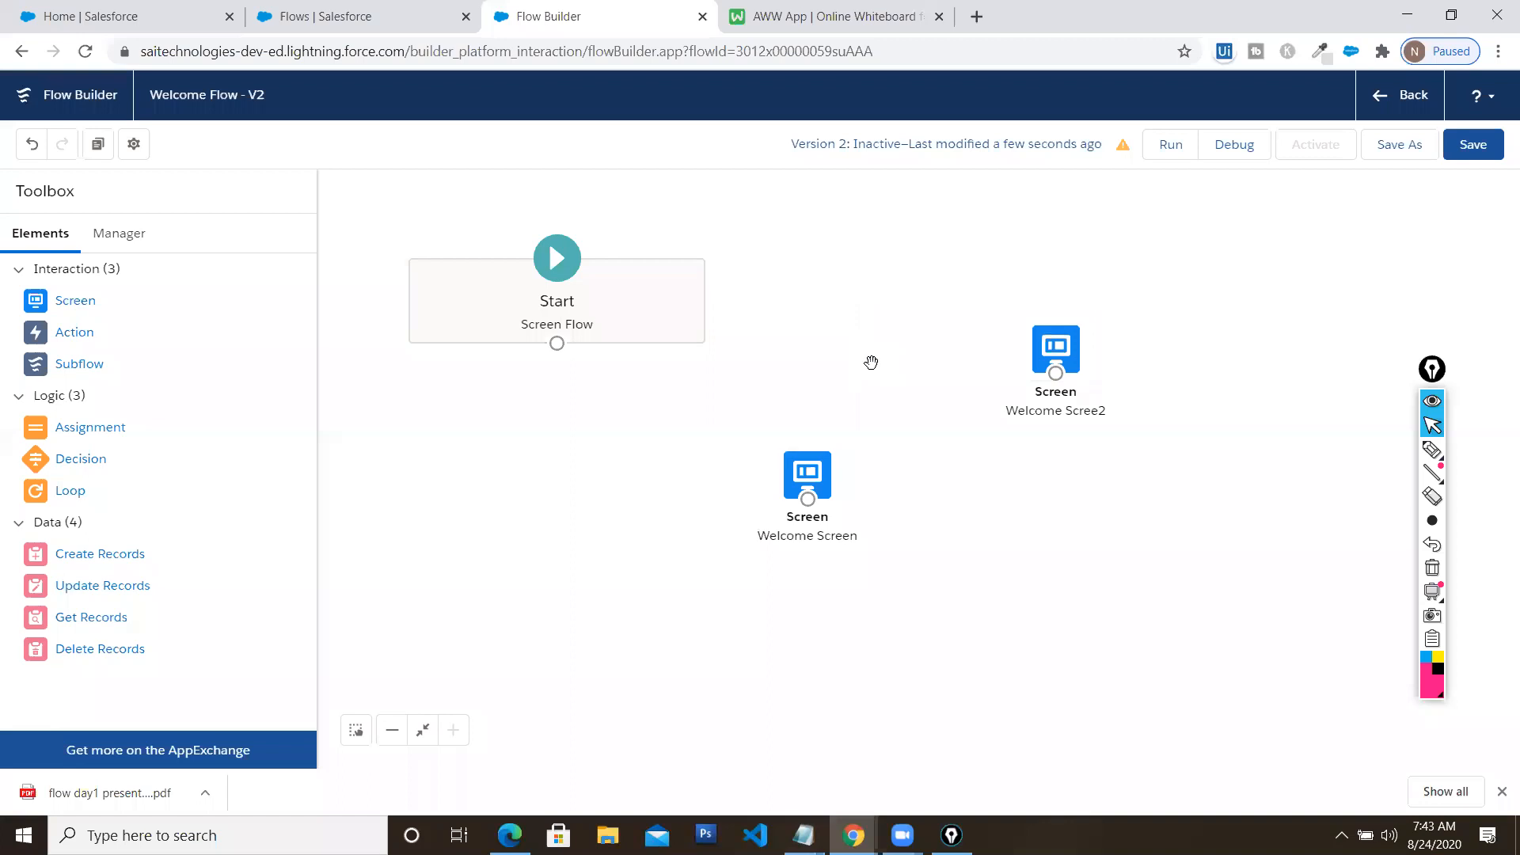
{"action": "left_click_drag", "start_coordinate": [828, 471], "coordinate": [937, 295]}
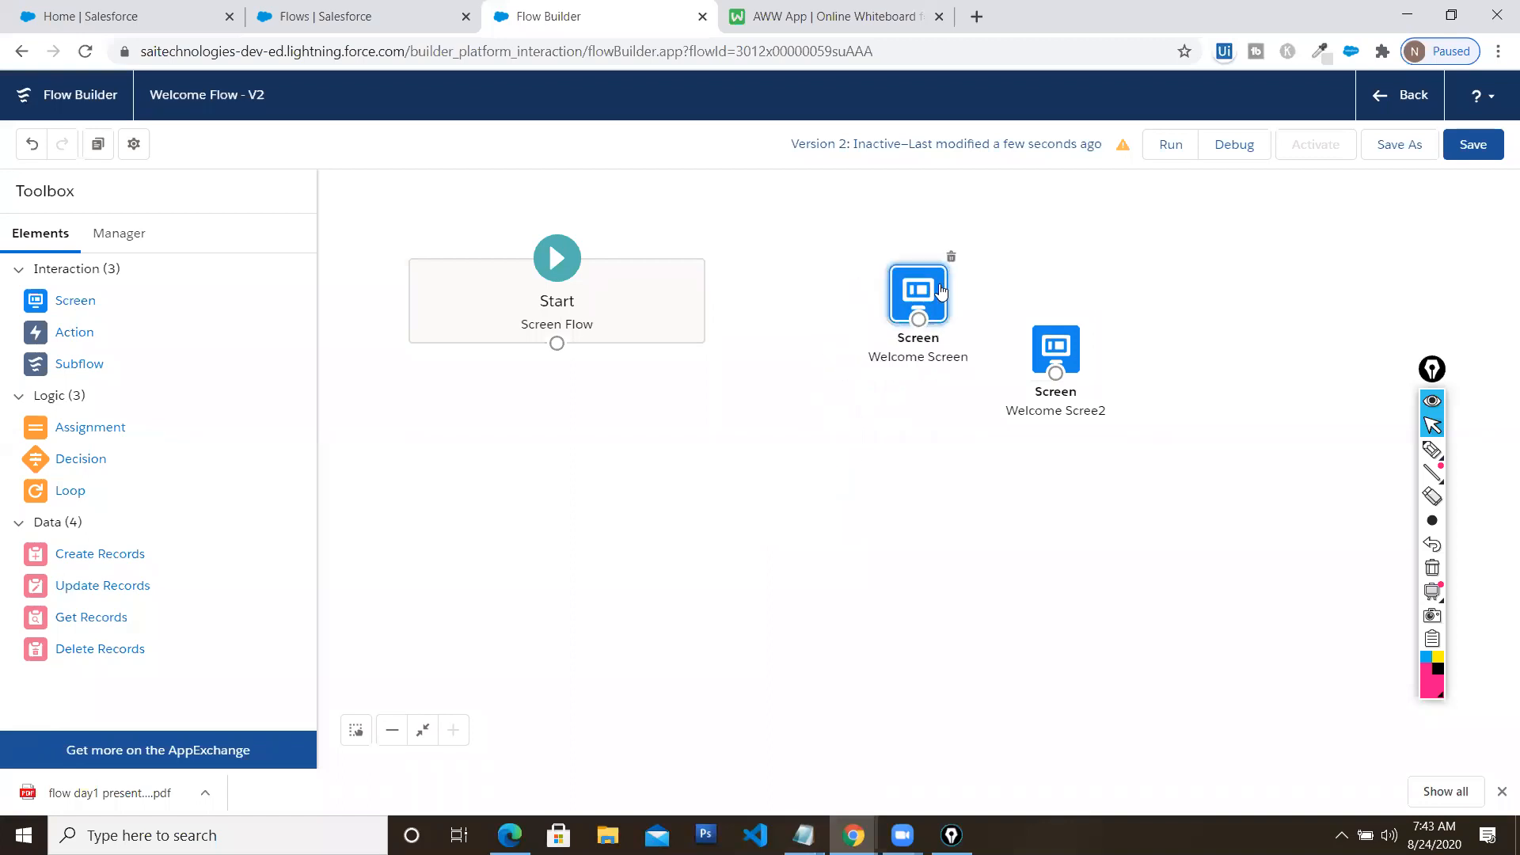
{"action": "left_click_drag", "start_coordinate": [1058, 340], "coordinate": [1170, 300]}
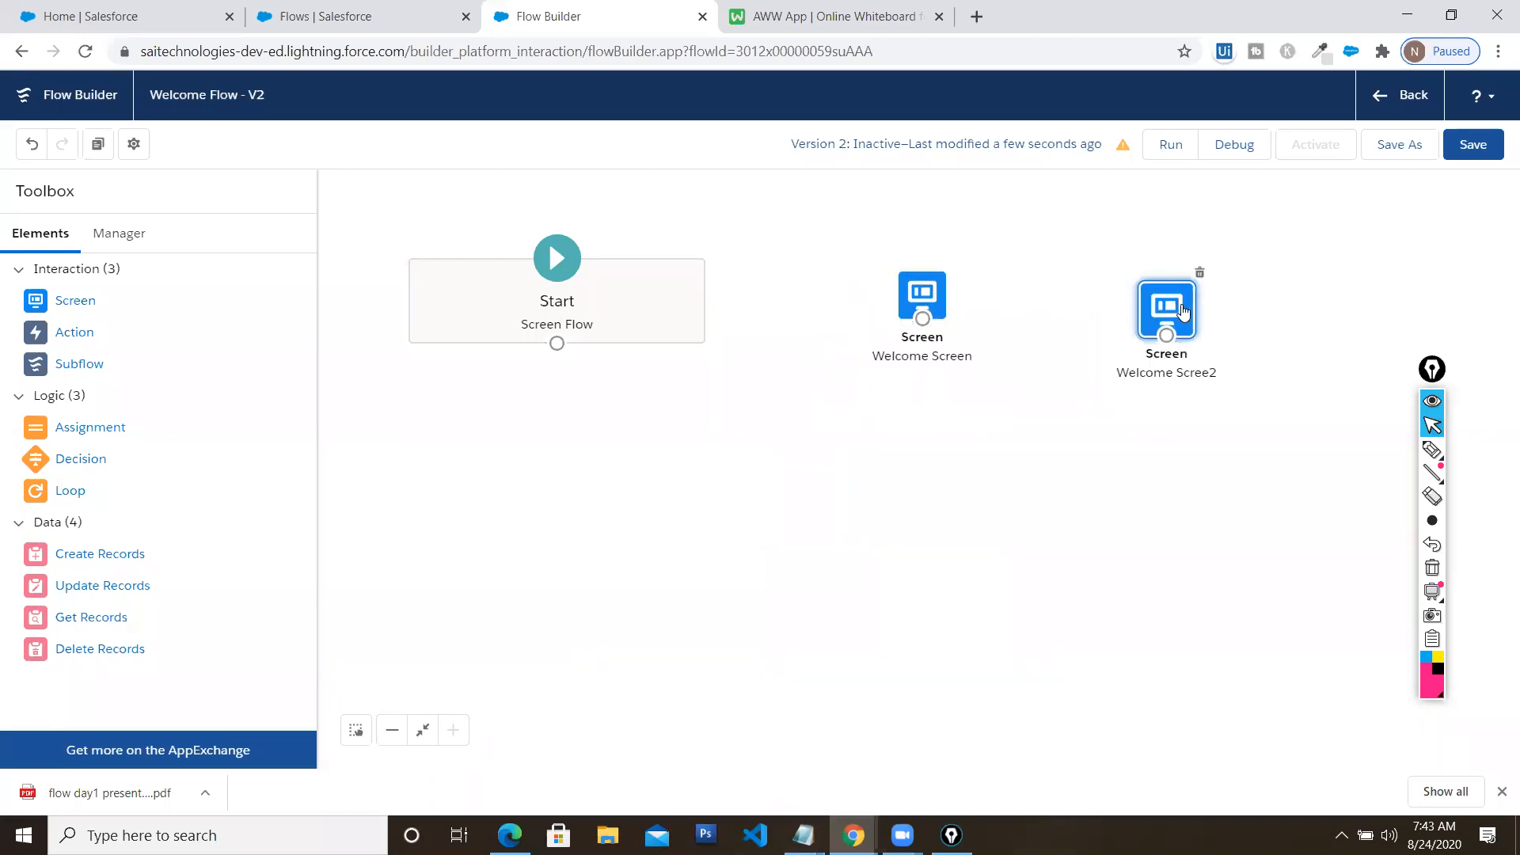
{"action": "left_click_drag", "start_coordinate": [554, 342], "coordinate": [1165, 345]}
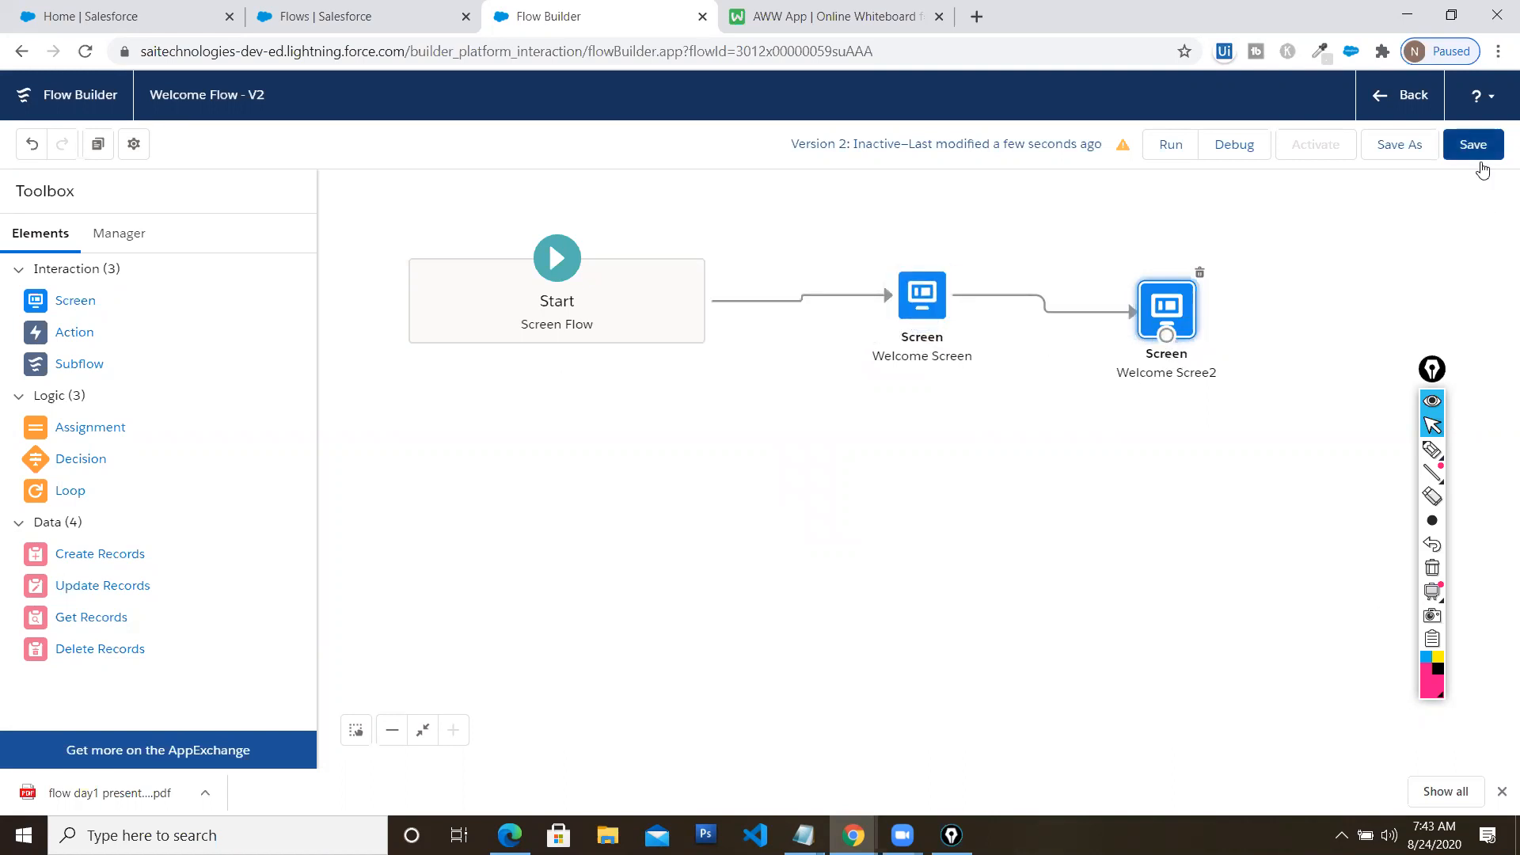
{"action": "left_click", "coordinate": [1471, 154]}
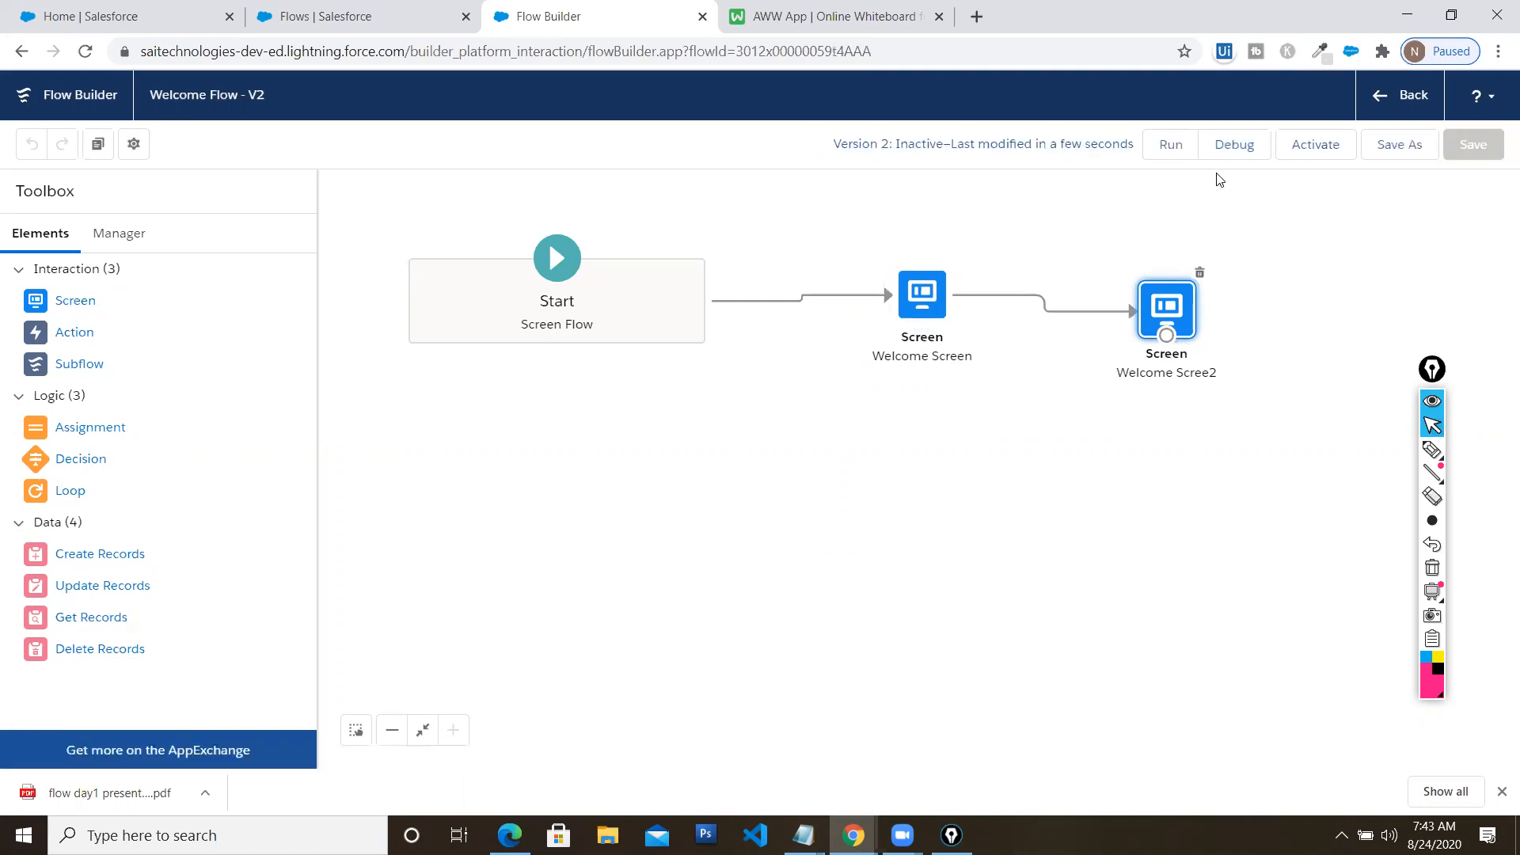
Debug-run the flow and step from the first screen to the 'Hi welcome to Flow' screen
{"action": "left_click", "coordinate": [1229, 146]}
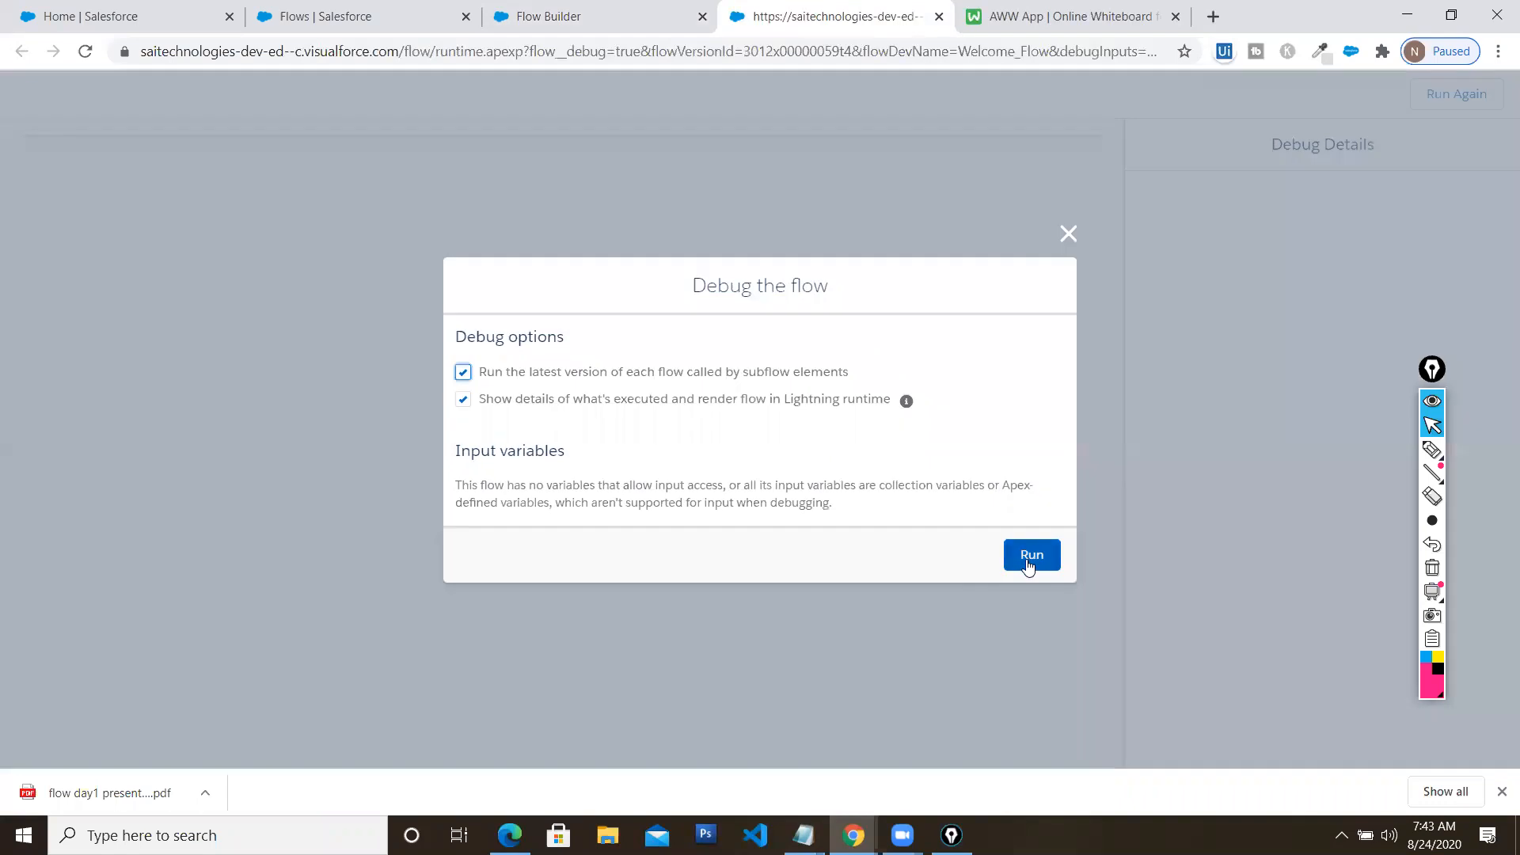
{"action": "left_click", "coordinate": [1028, 561]}
{"action": "double_click", "coordinate": [196, 202]}
{"action": "left_click_drag", "start_coordinate": [53, 198], "coordinate": [34, 203]}
{"action": "left_click", "coordinate": [1291, 327]}
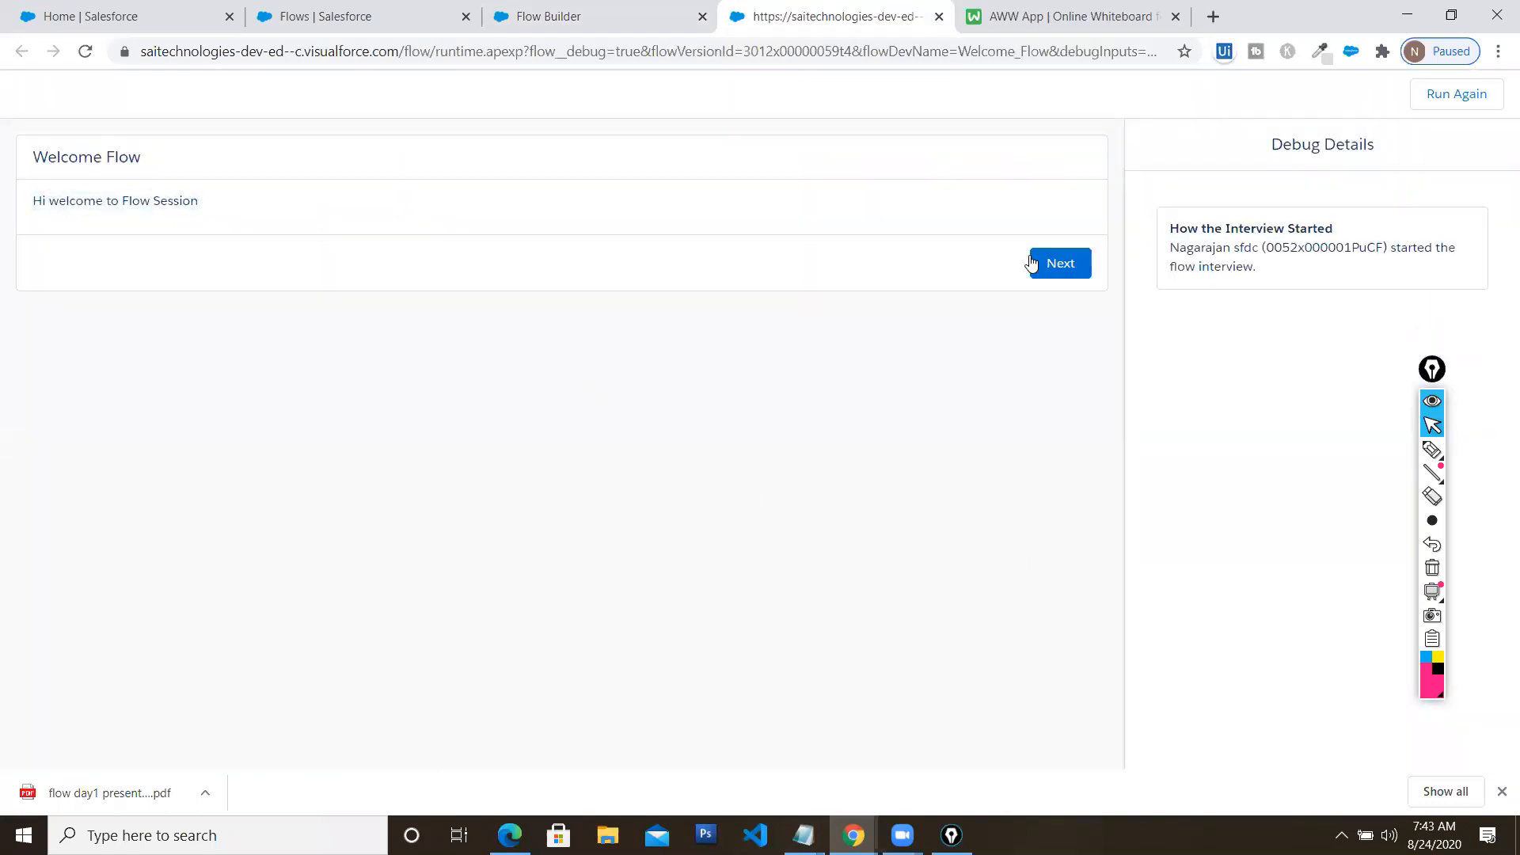
{"action": "left_click", "coordinate": [1053, 270]}
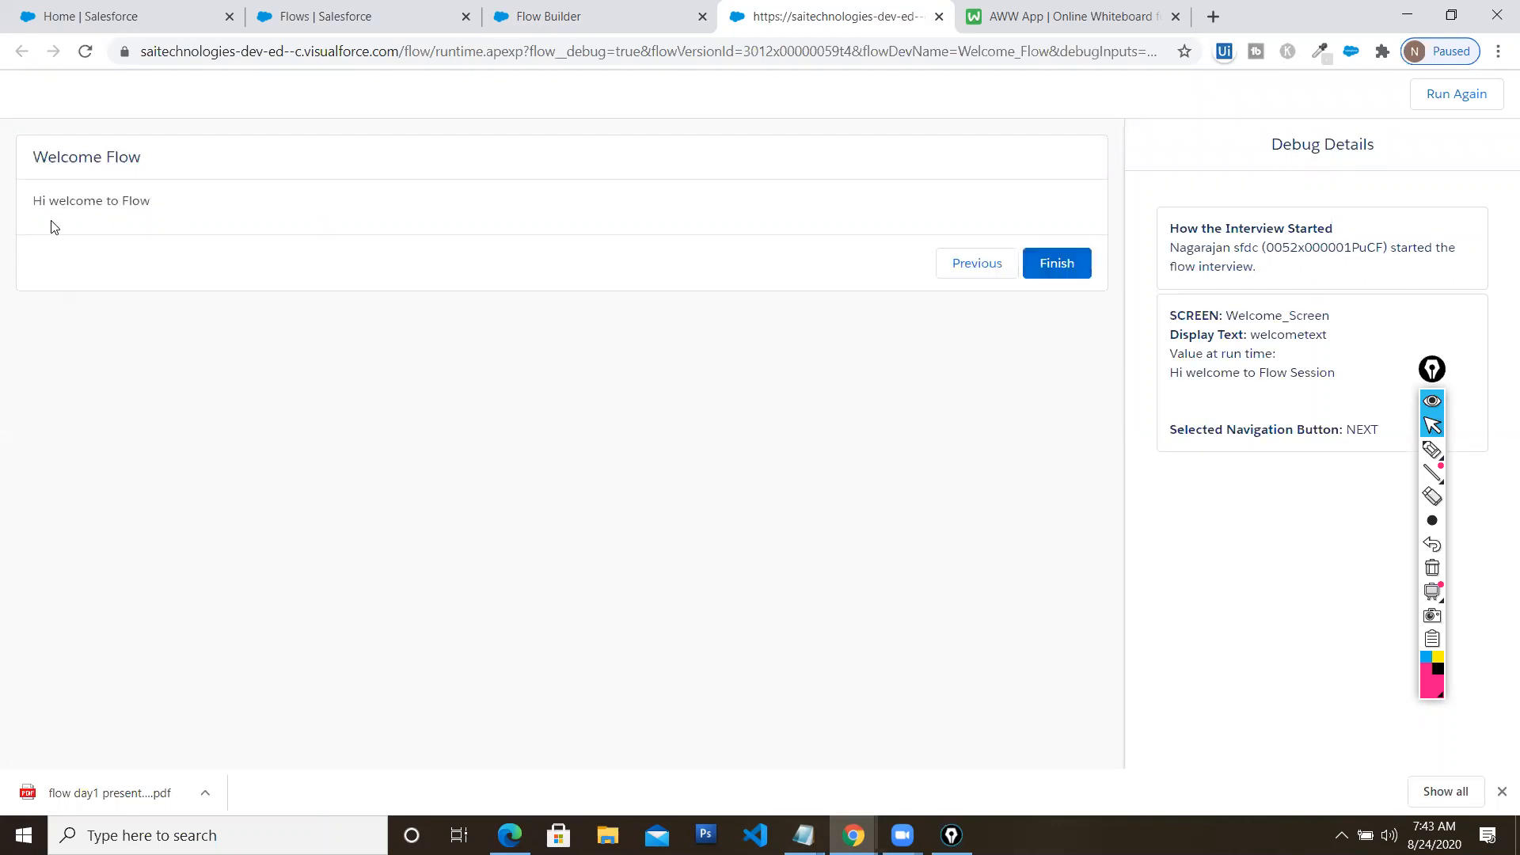
{"action": "left_click_drag", "start_coordinate": [30, 196], "coordinate": [214, 207]}
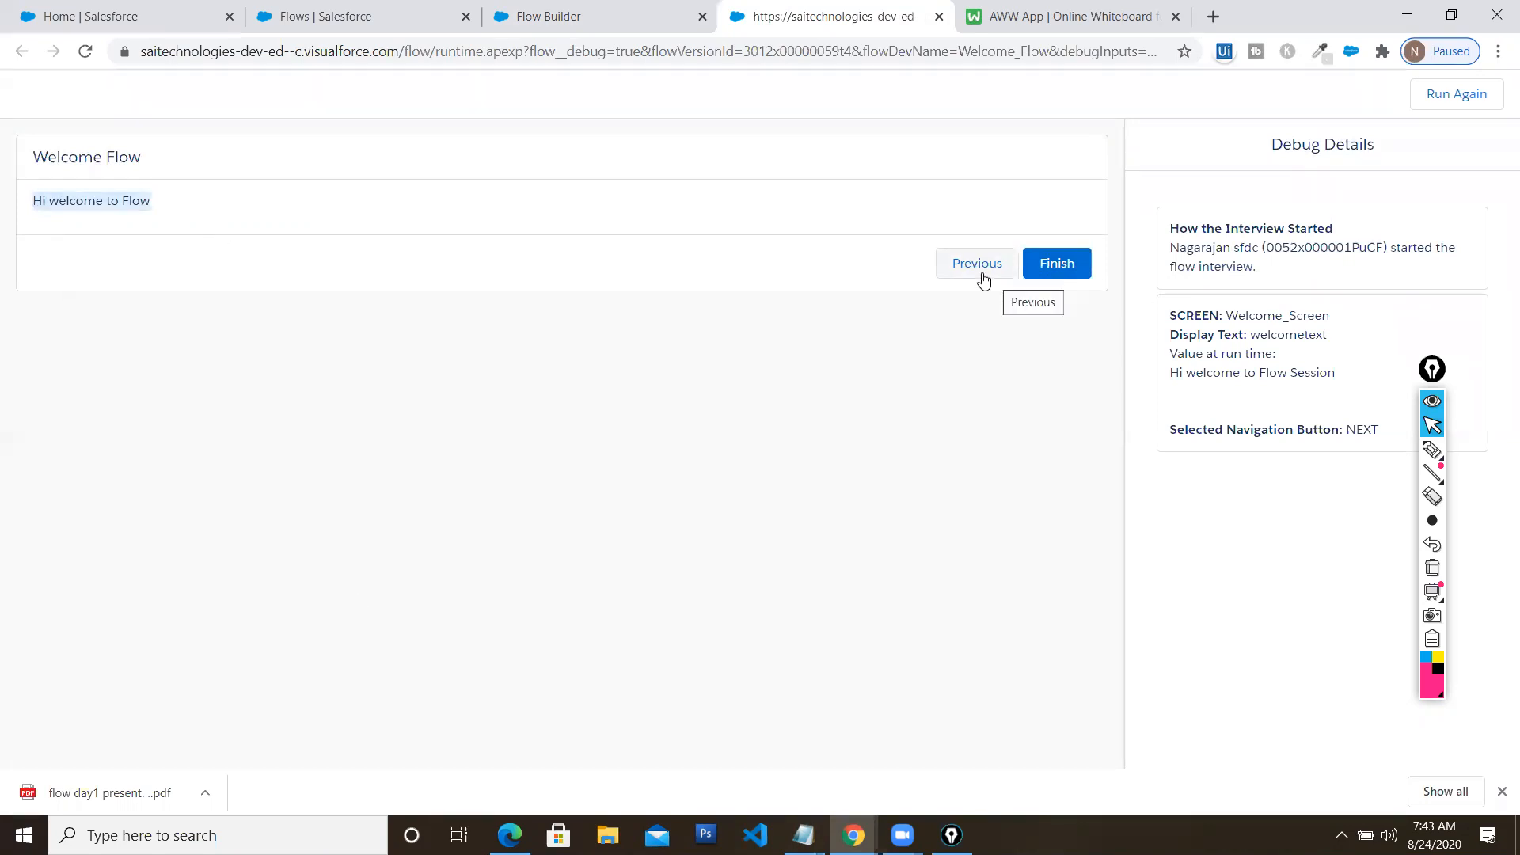
{"action": "left_click", "coordinate": [1432, 371]}
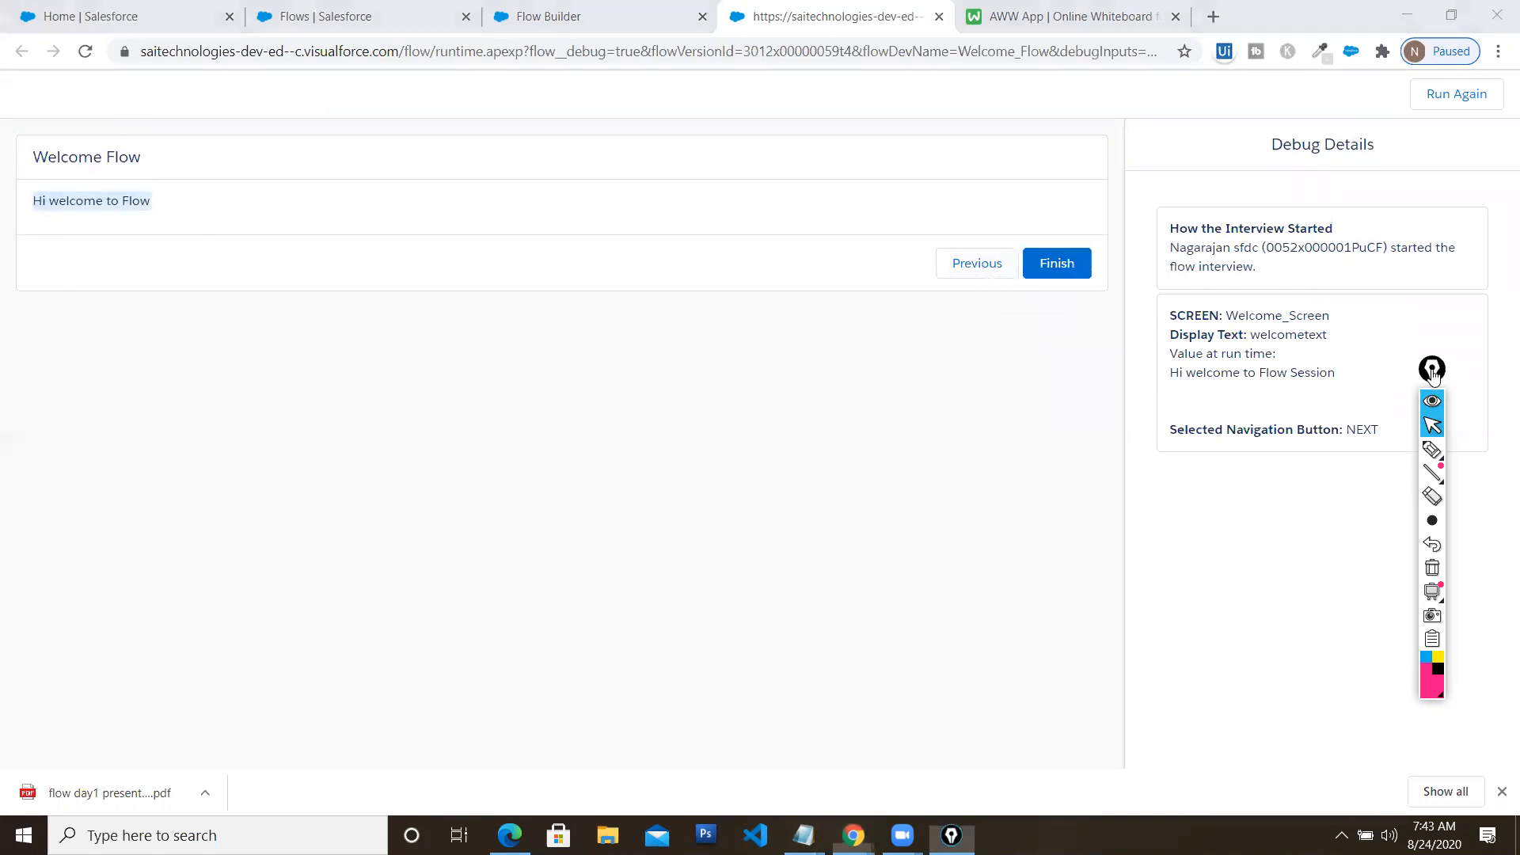
{"action": "left_click_drag", "start_coordinate": [1432, 371], "coordinate": [1445, 529]}
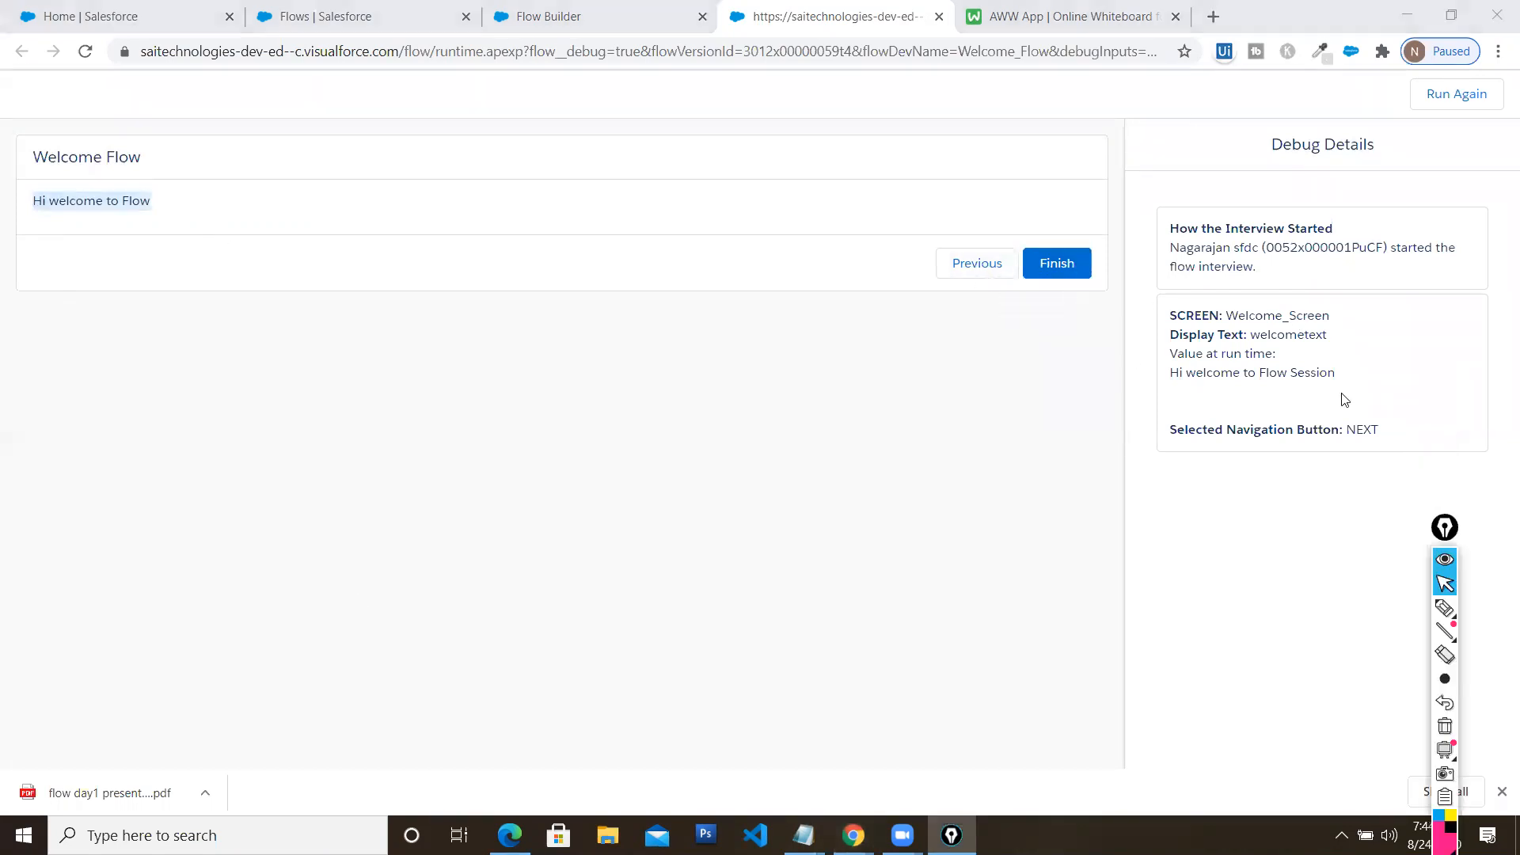
Finish the run and review the Debug Details entries for Welcome_Screen and Welcome_Scree2
{"action": "left_click", "coordinate": [1057, 267]}
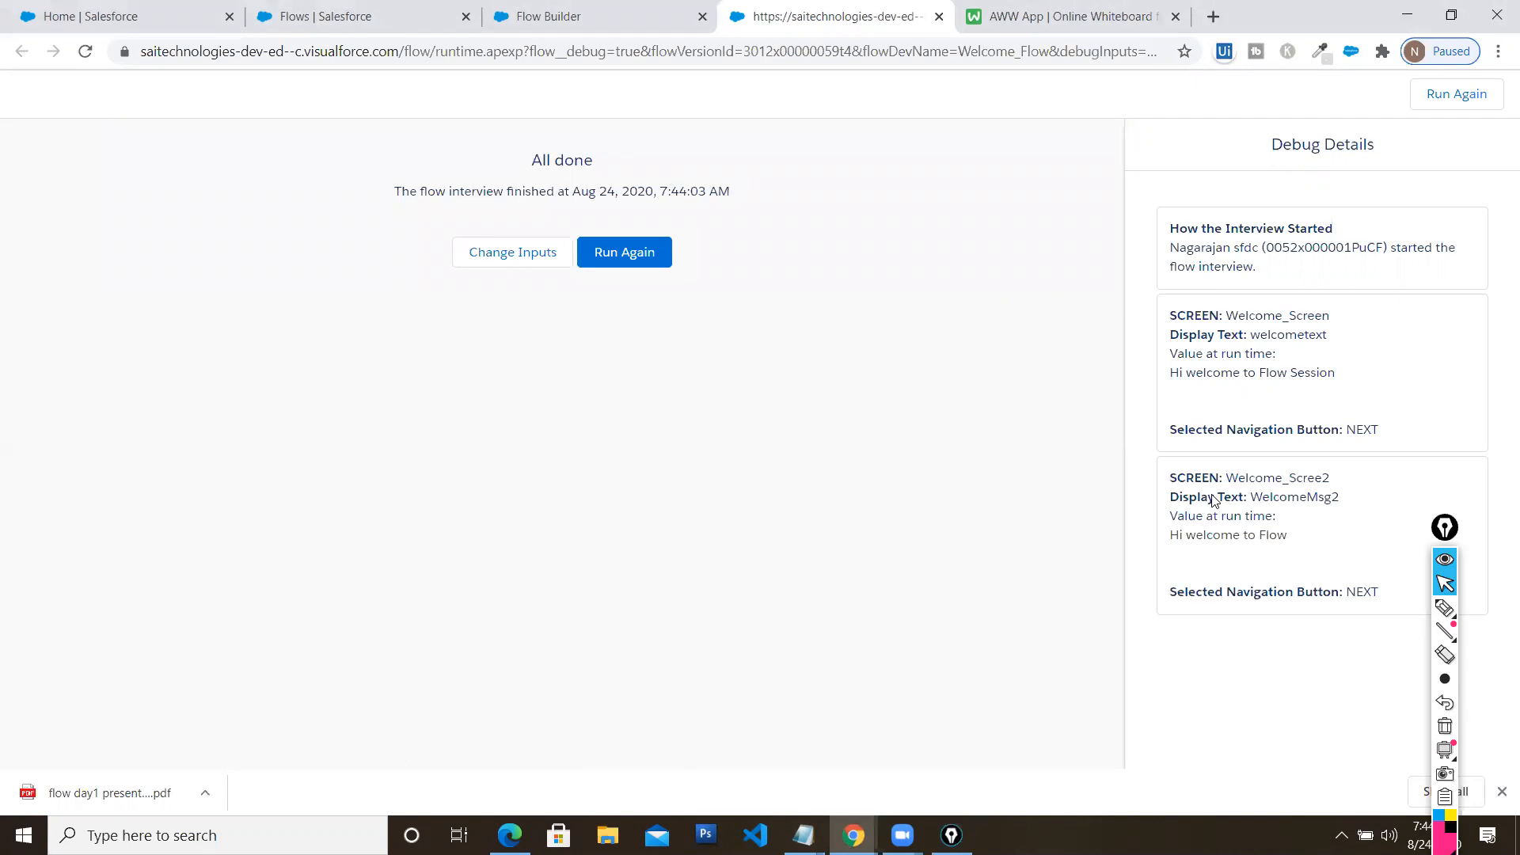
{"action": "left_click_drag", "start_coordinate": [1177, 225], "coordinate": [1281, 286]}
{"action": "left_click_drag", "start_coordinate": [1175, 317], "coordinate": [1385, 440]}
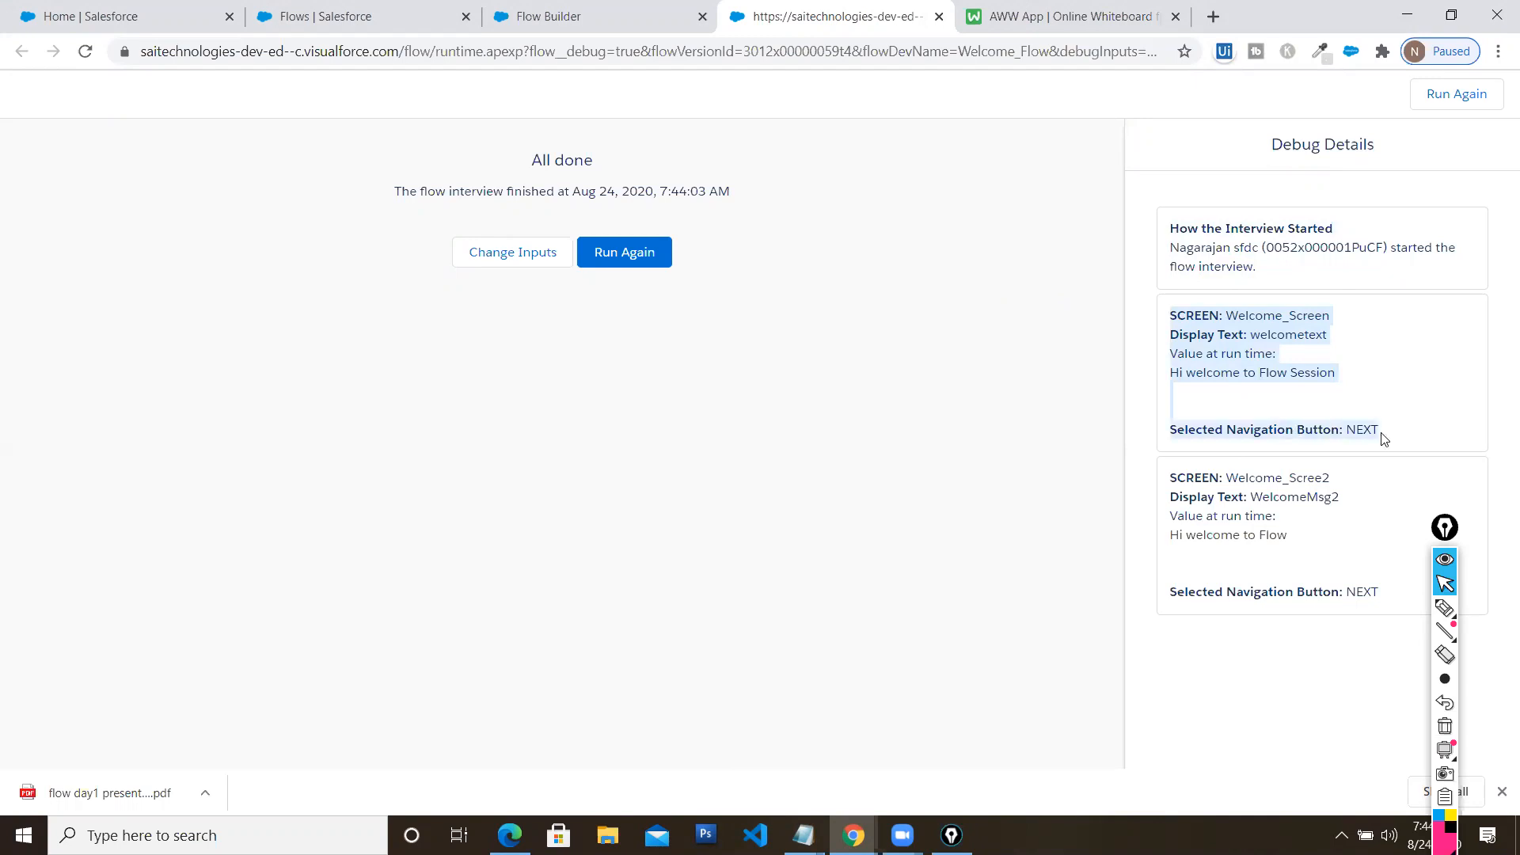
{"action": "left_click_drag", "start_coordinate": [1171, 488], "coordinate": [1378, 588]}
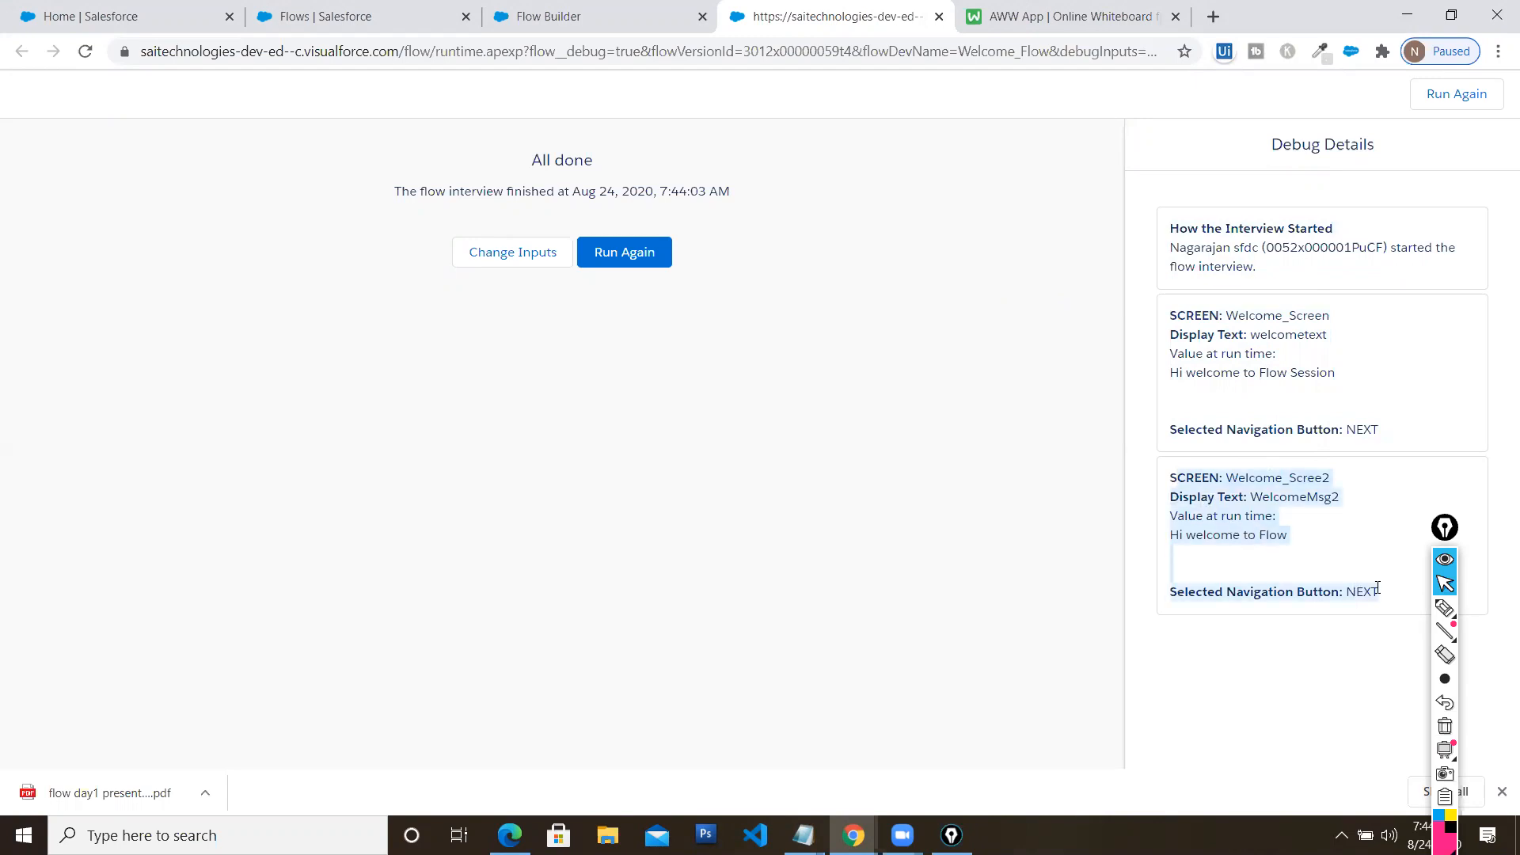
{"action": "left_click", "coordinate": [1300, 539]}
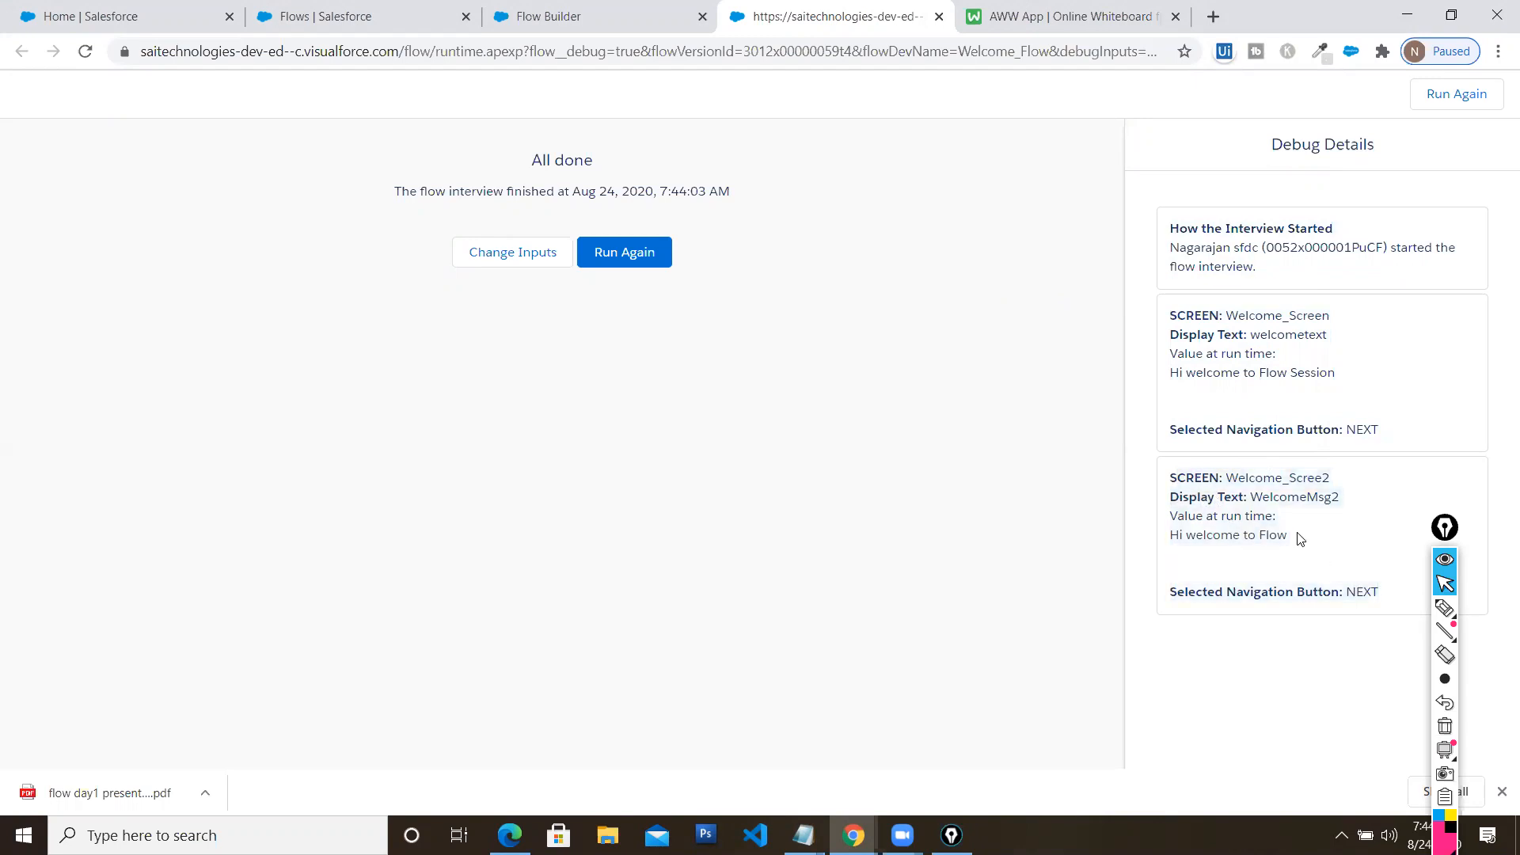
{"action": "left_click_drag", "start_coordinate": [1204, 552], "coordinate": [1175, 547]}
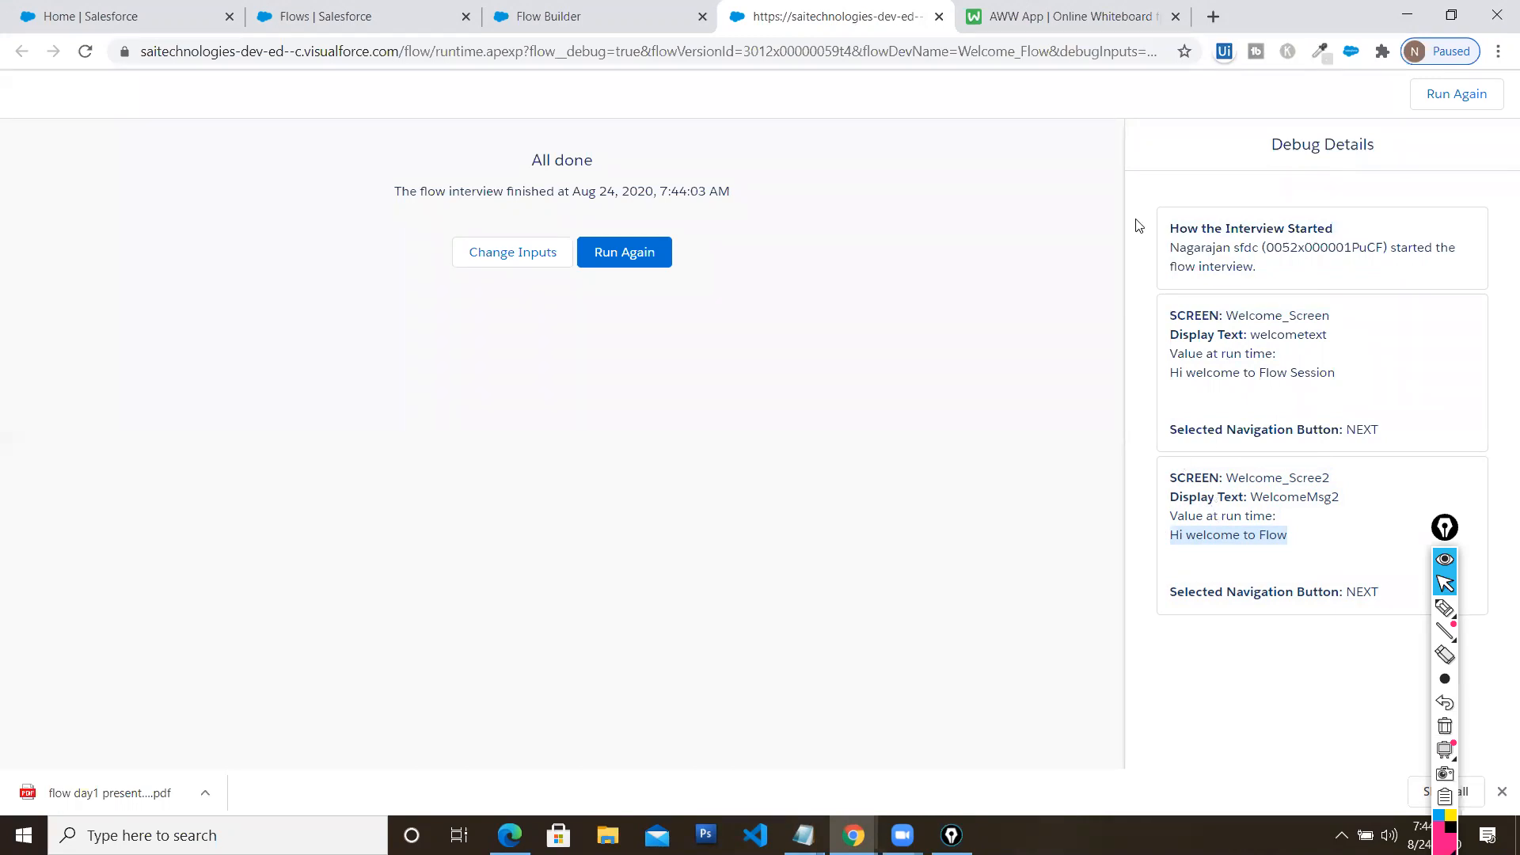
Close the debug tab and activate the Welcome Flow
{"action": "left_click", "coordinate": [1443, 24]}
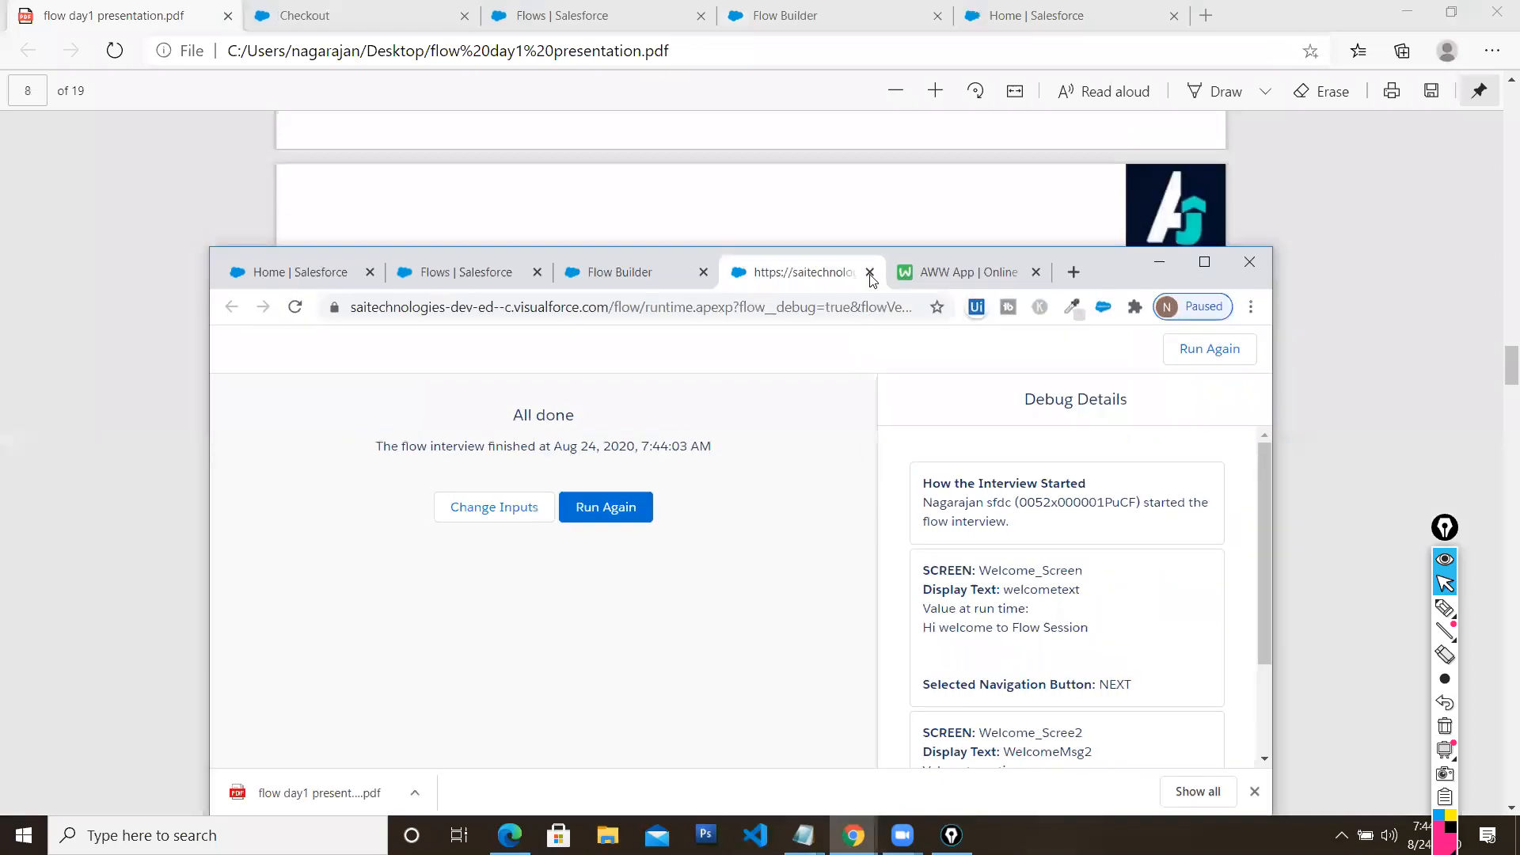
{"action": "left_click", "coordinate": [872, 273]}
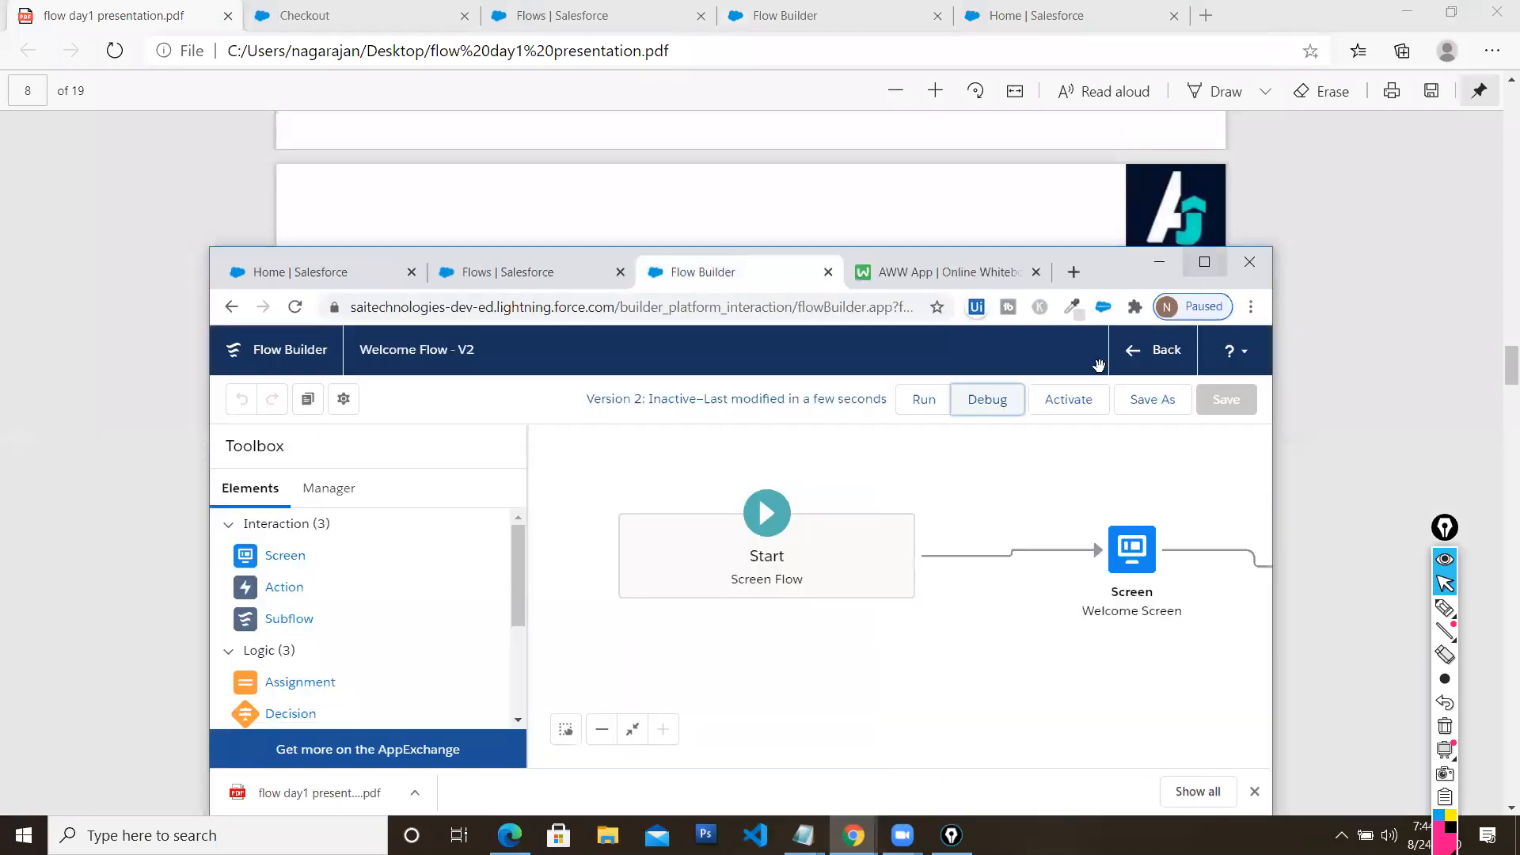
{"action": "left_click", "coordinate": [1204, 262]}
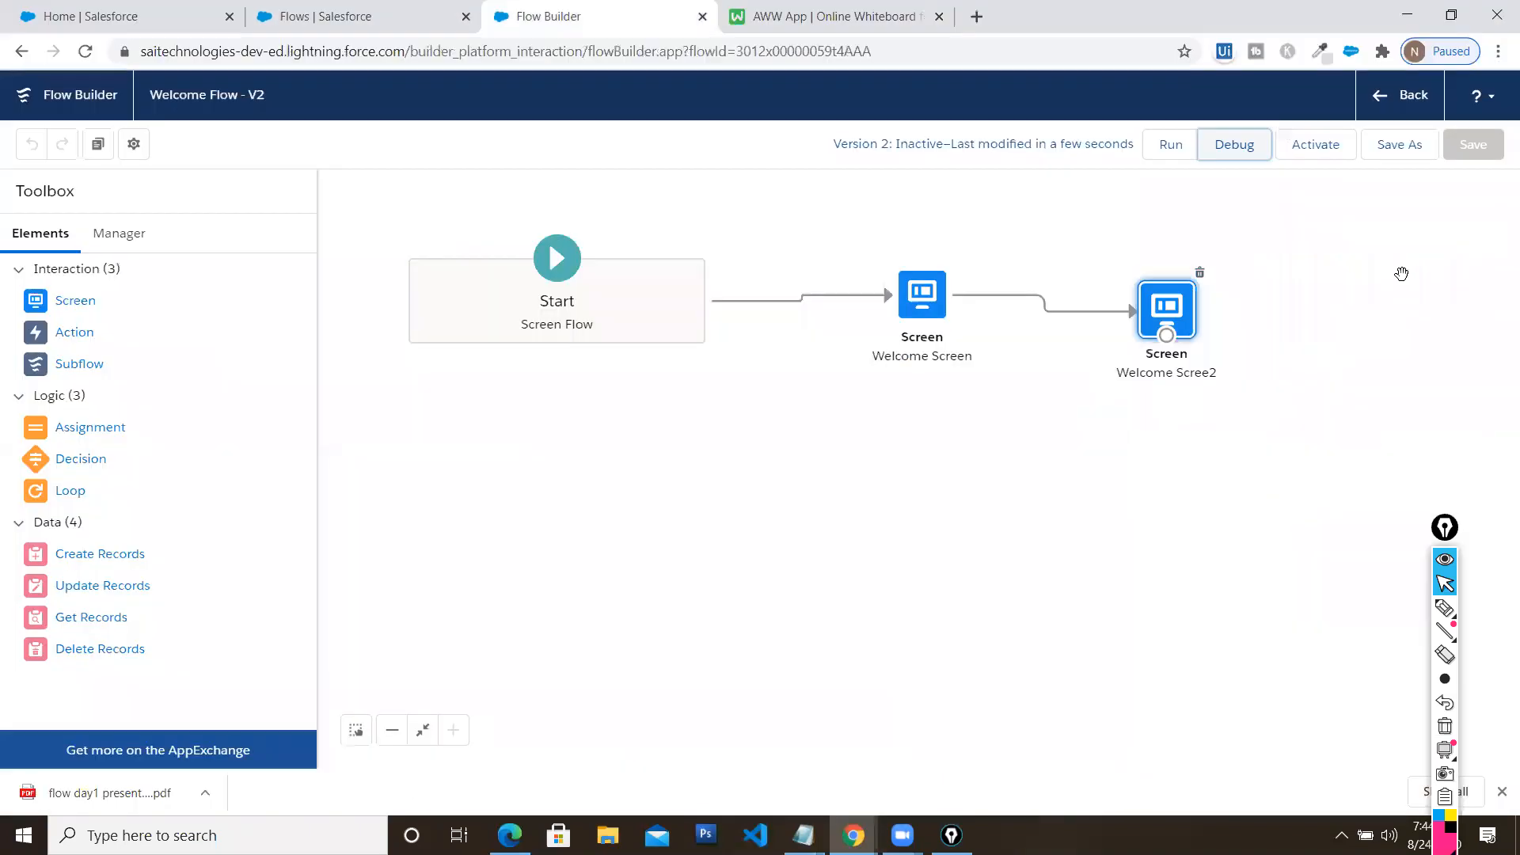
{"action": "left_click", "coordinate": [1316, 158]}
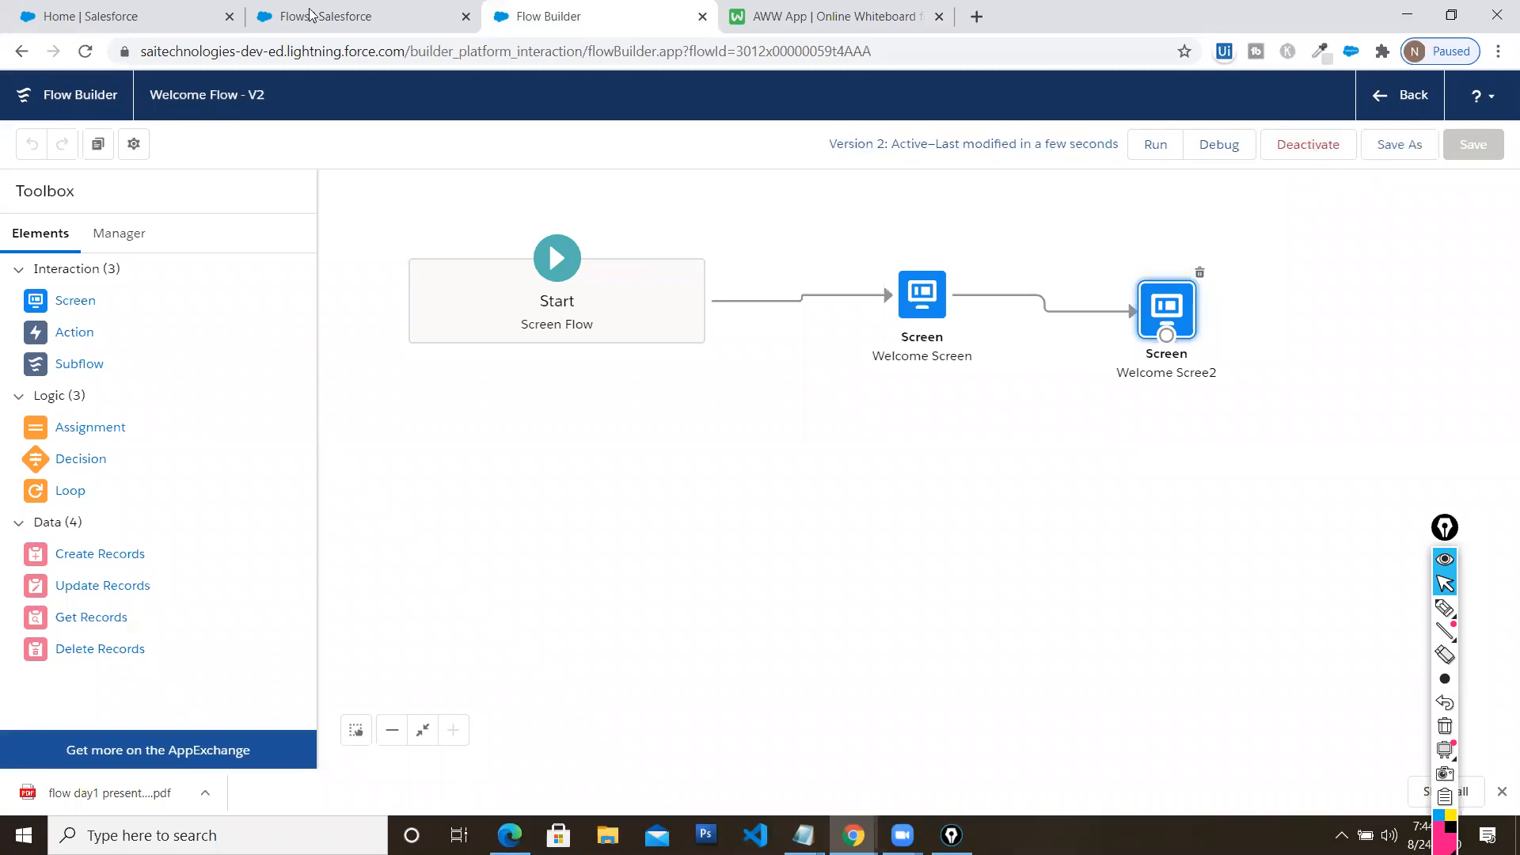
Reload the Home page and run the Welcome Flow through 'Hi welcome to Flow' to finish
{"action": "left_click", "coordinate": [158, 22]}
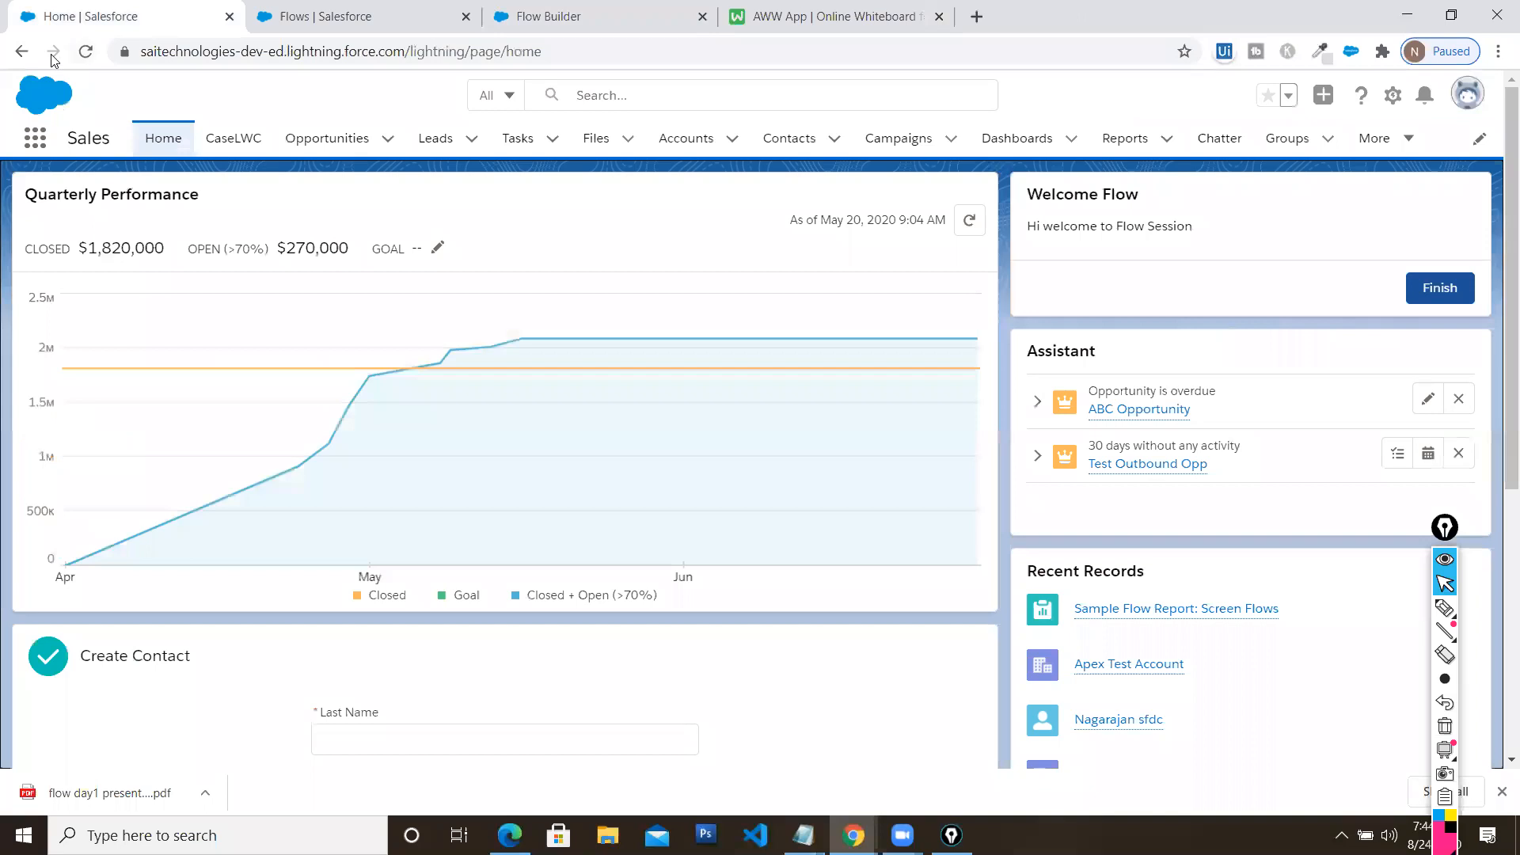
{"action": "left_click", "coordinate": [86, 51]}
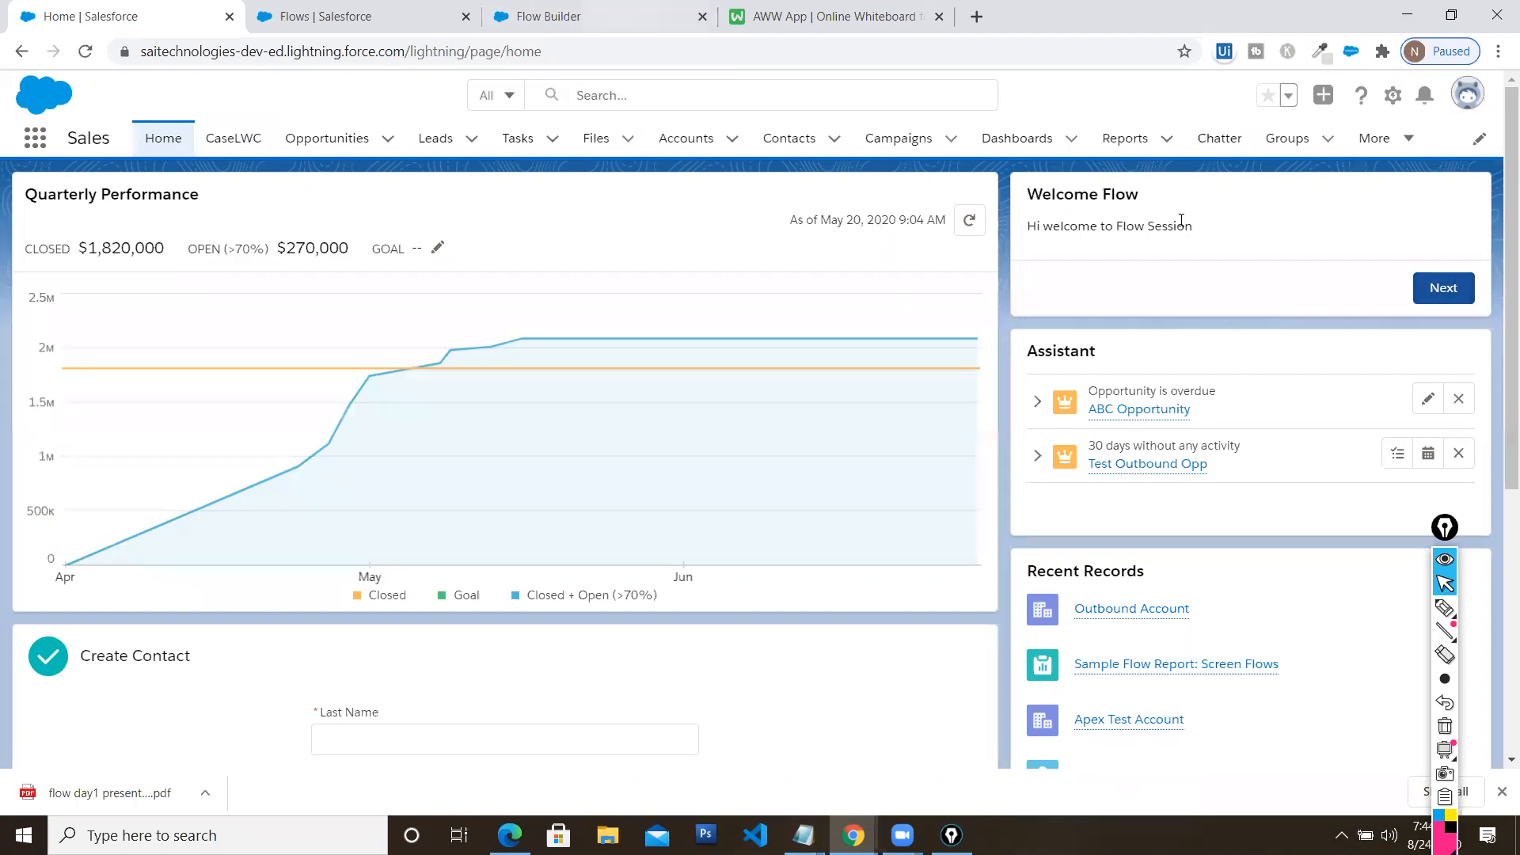
{"action": "left_click", "coordinate": [594, 16]}
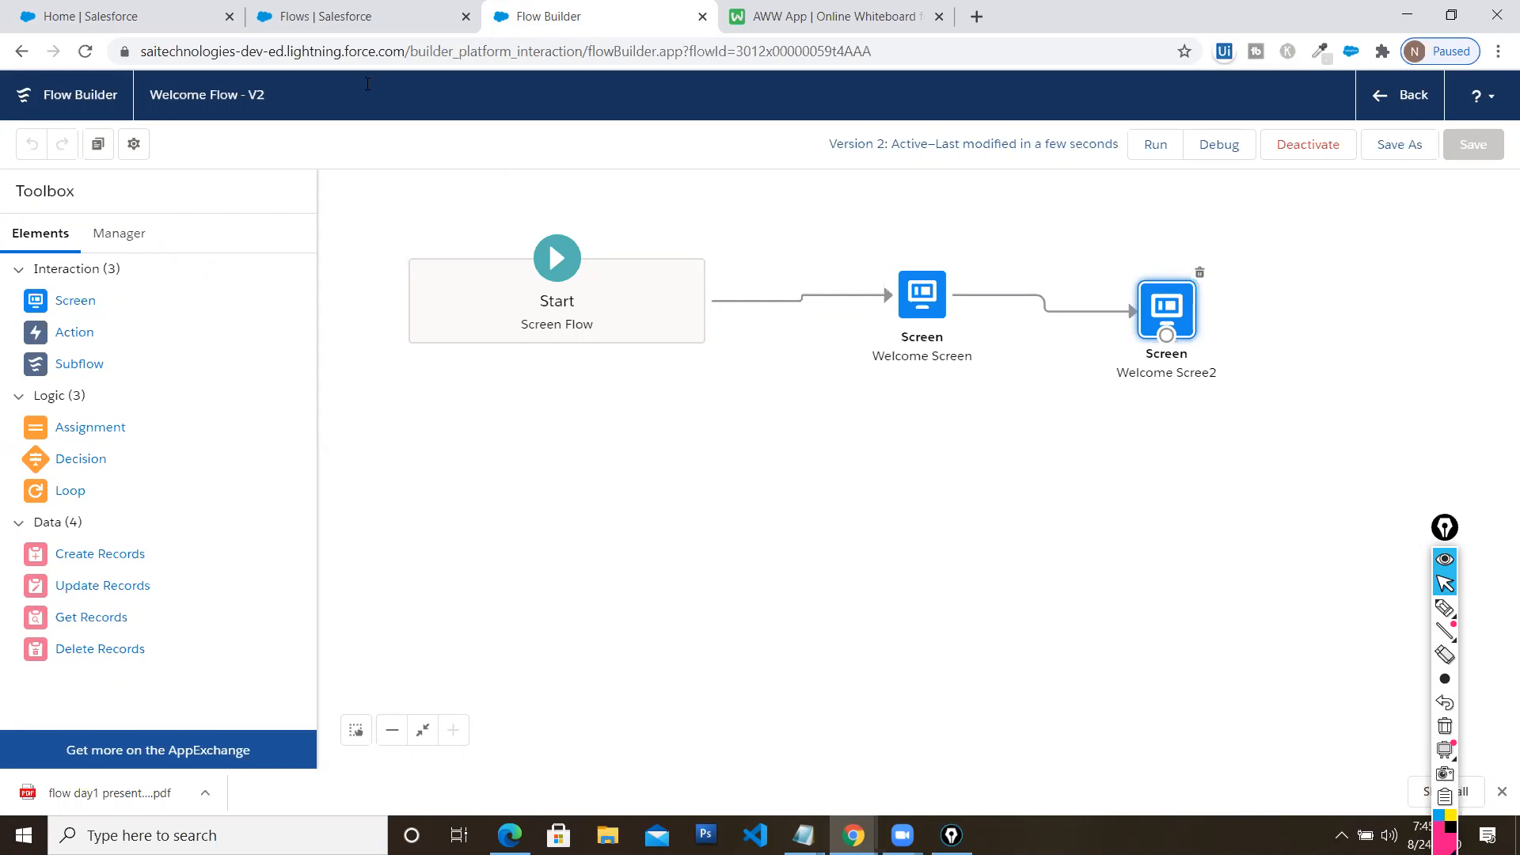
{"action": "left_click", "coordinate": [147, 9]}
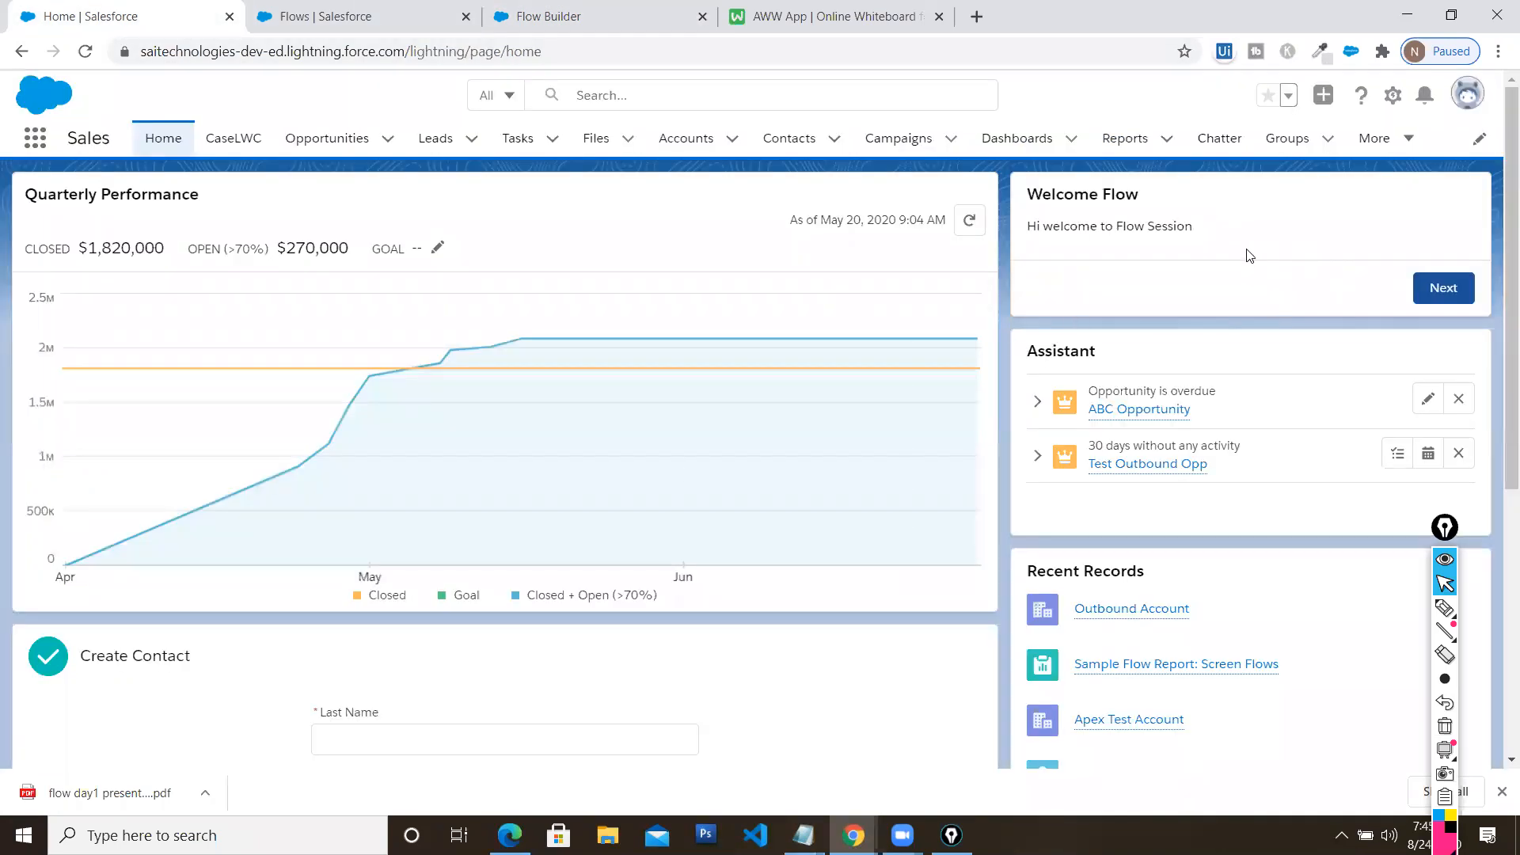
{"action": "left_click", "coordinate": [1398, 95]}
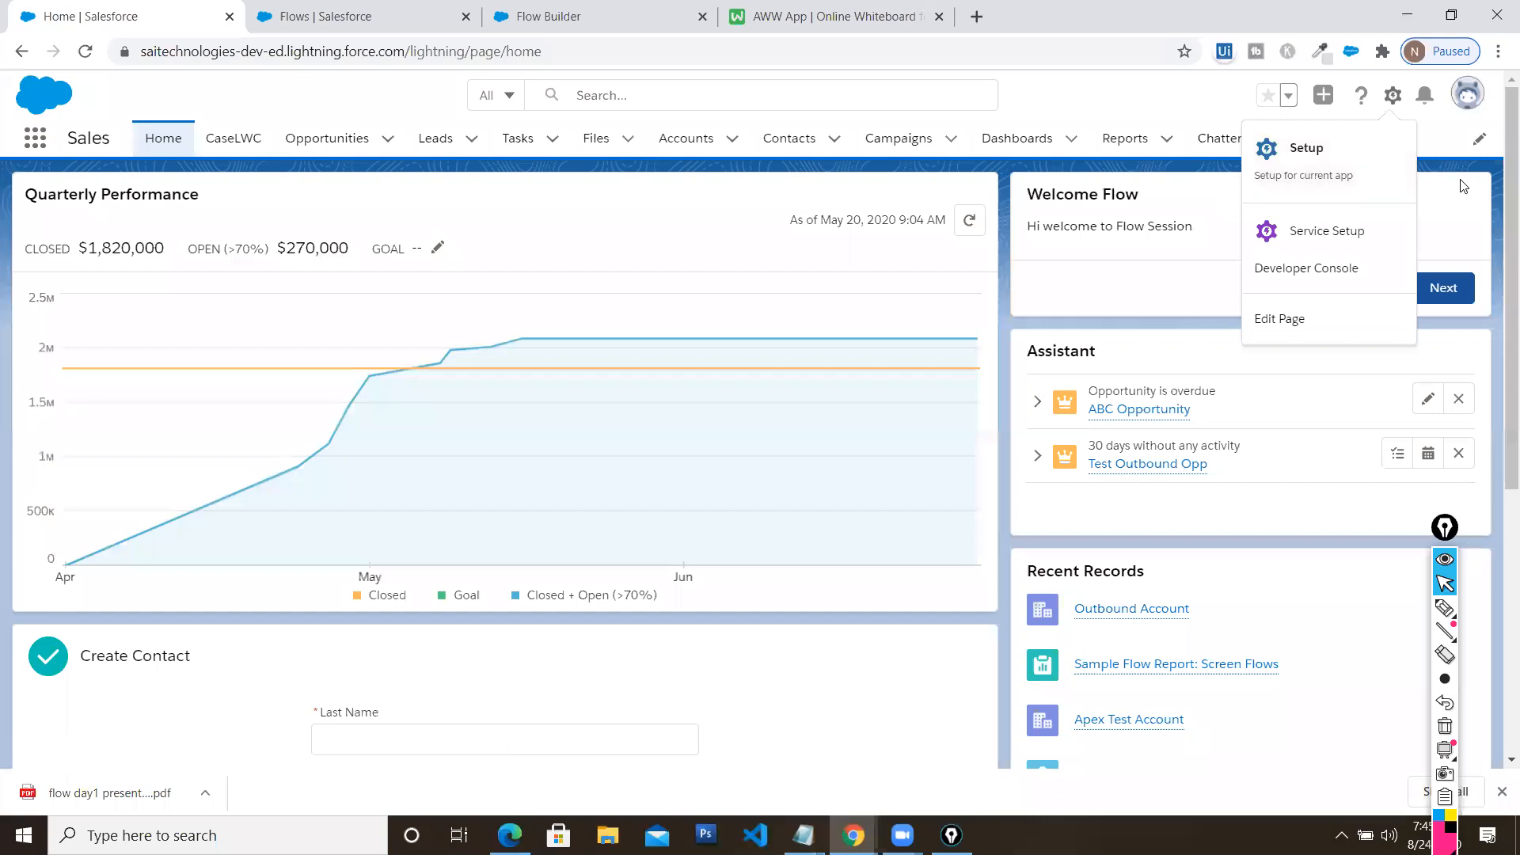
{"action": "left_click", "coordinate": [1456, 231]}
{"action": "left_click", "coordinate": [1443, 290]}
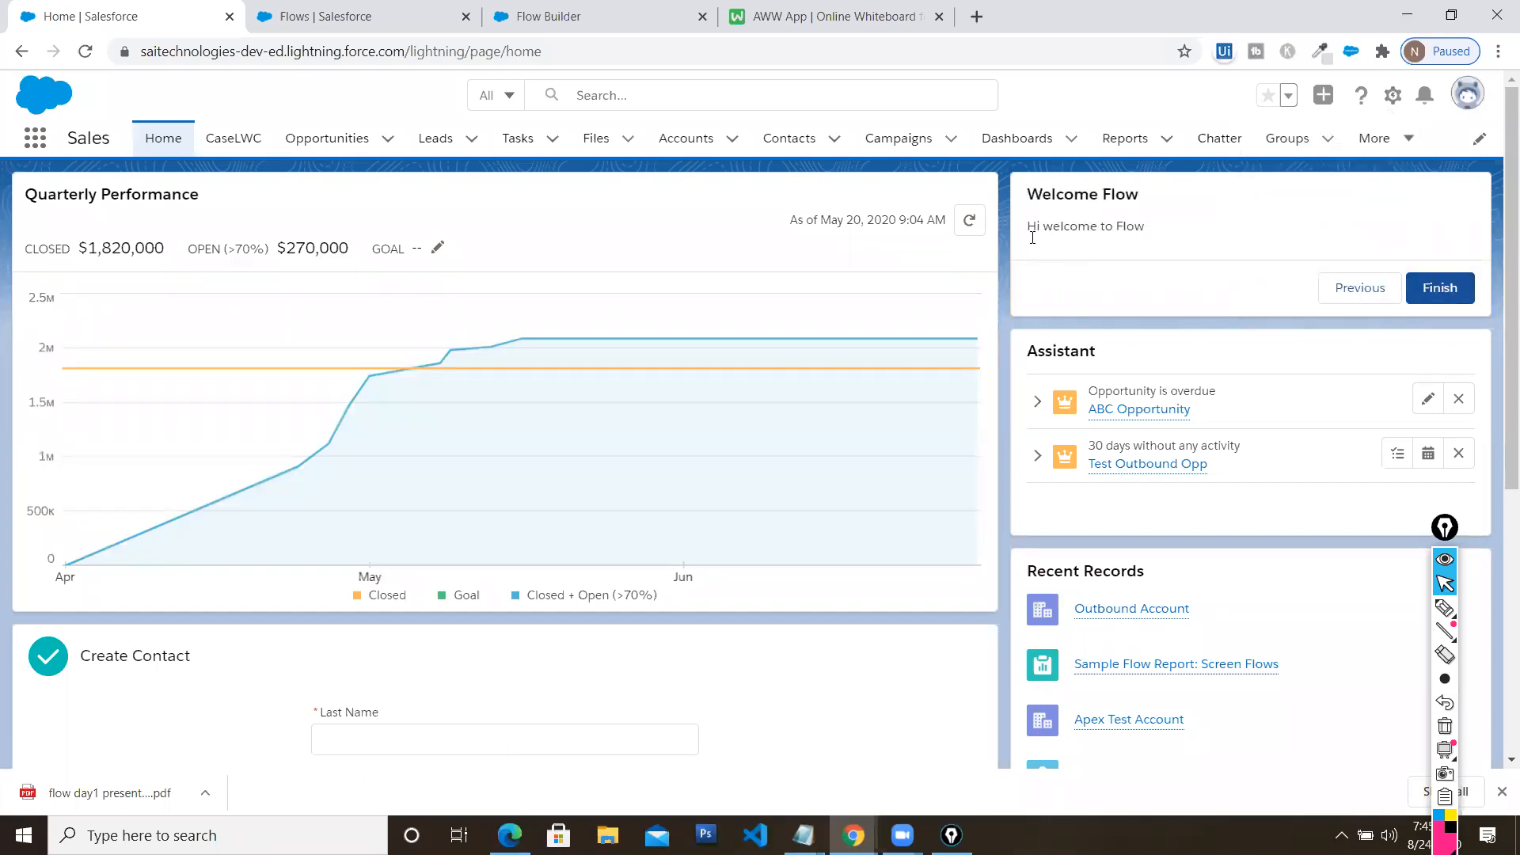
{"action": "triple_click", "coordinate": [1033, 237]}
{"action": "left_click", "coordinate": [1438, 290]}
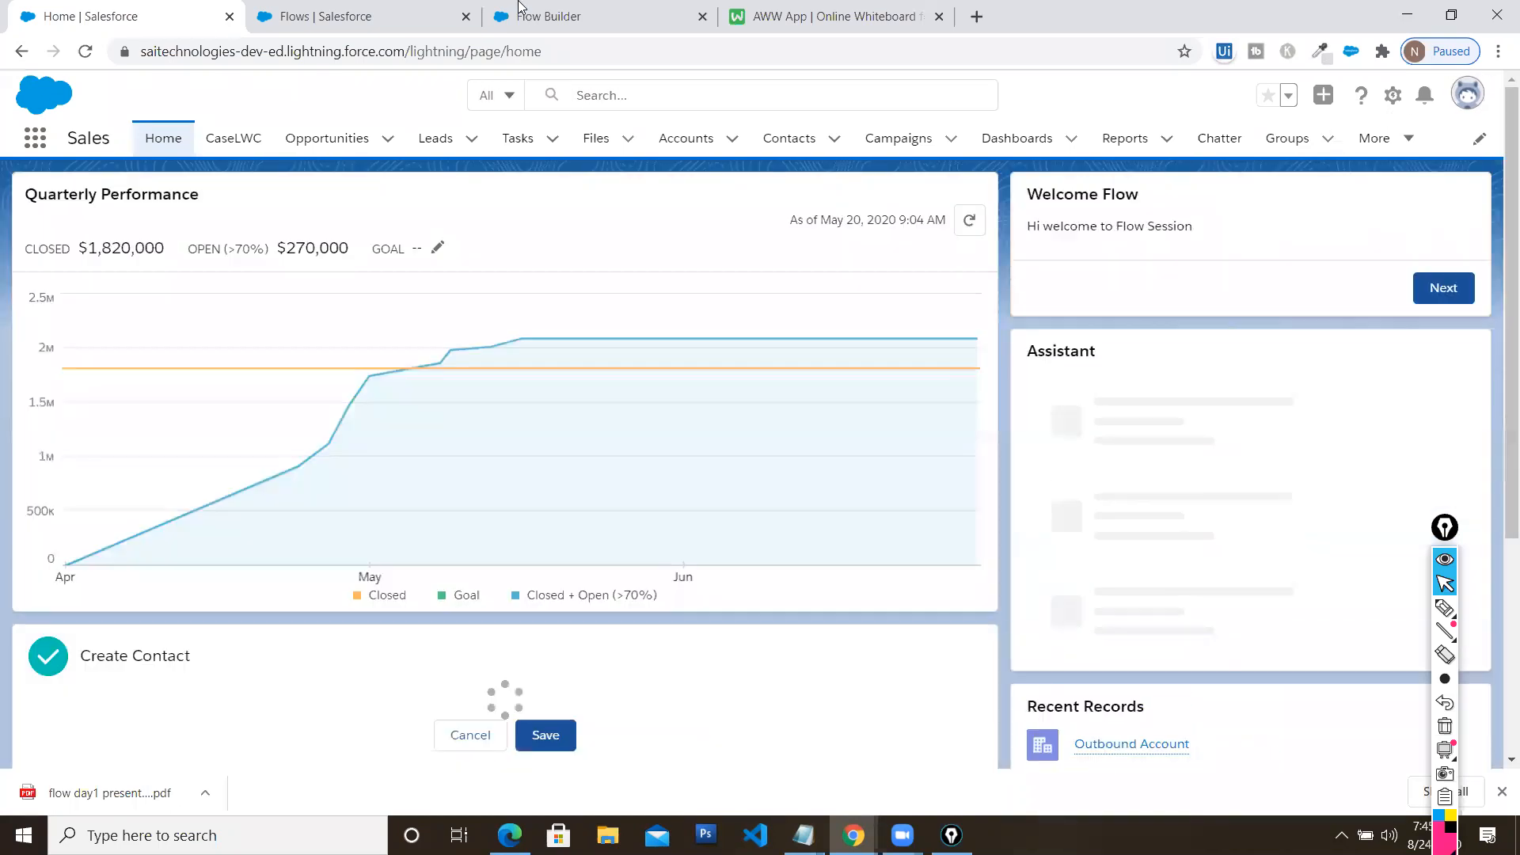
{"action": "left_click", "coordinate": [529, 11]}
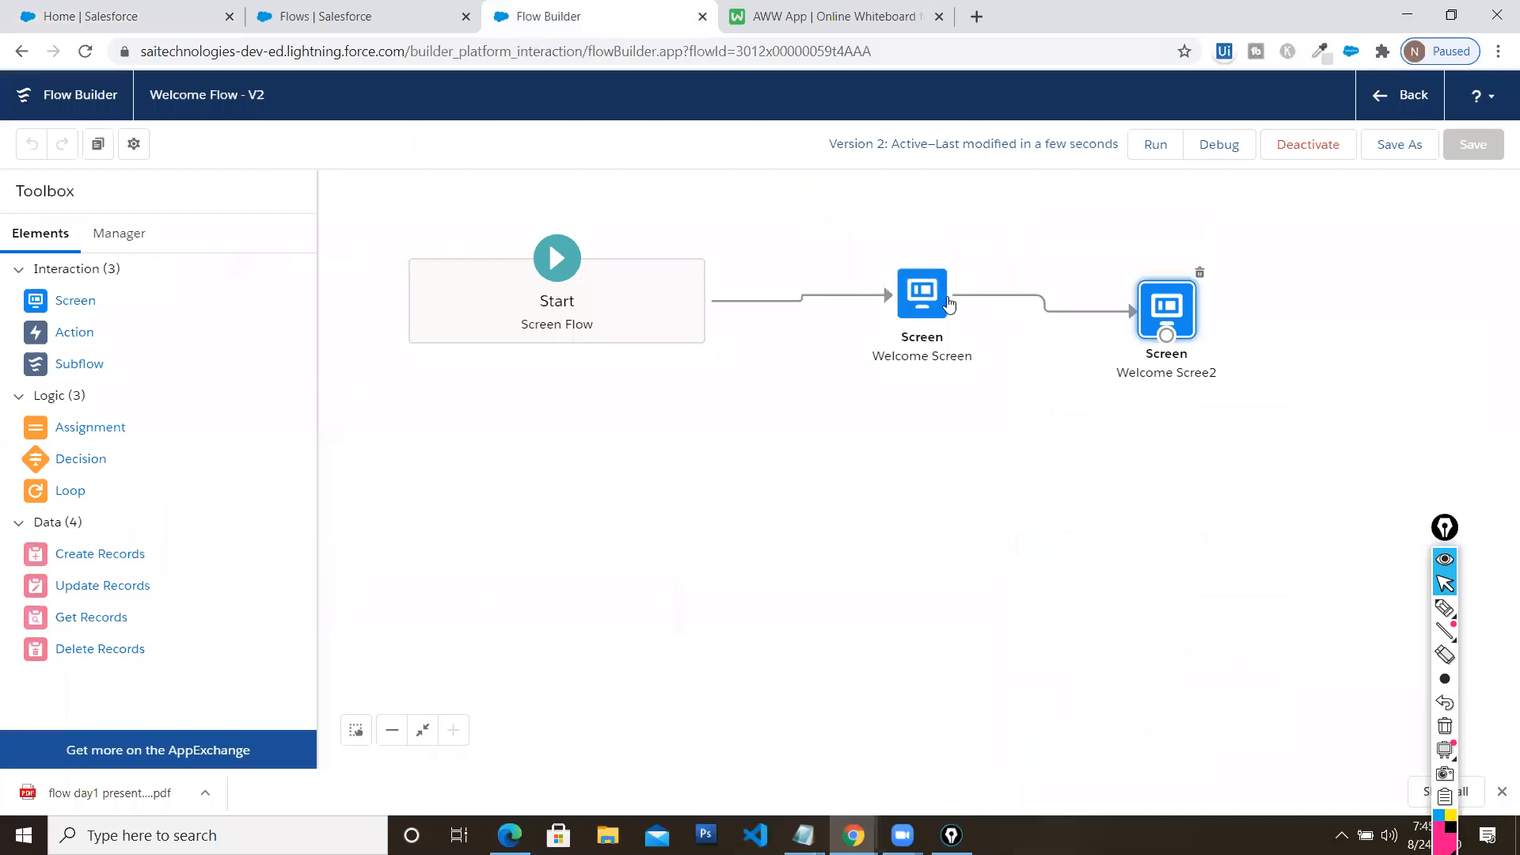
Line up the two screens and save the flow as new version V3
{"action": "left_click_drag", "start_coordinate": [924, 305], "coordinate": [960, 273]}
{"action": "left_click_drag", "start_coordinate": [1167, 309], "coordinate": [1246, 263]}
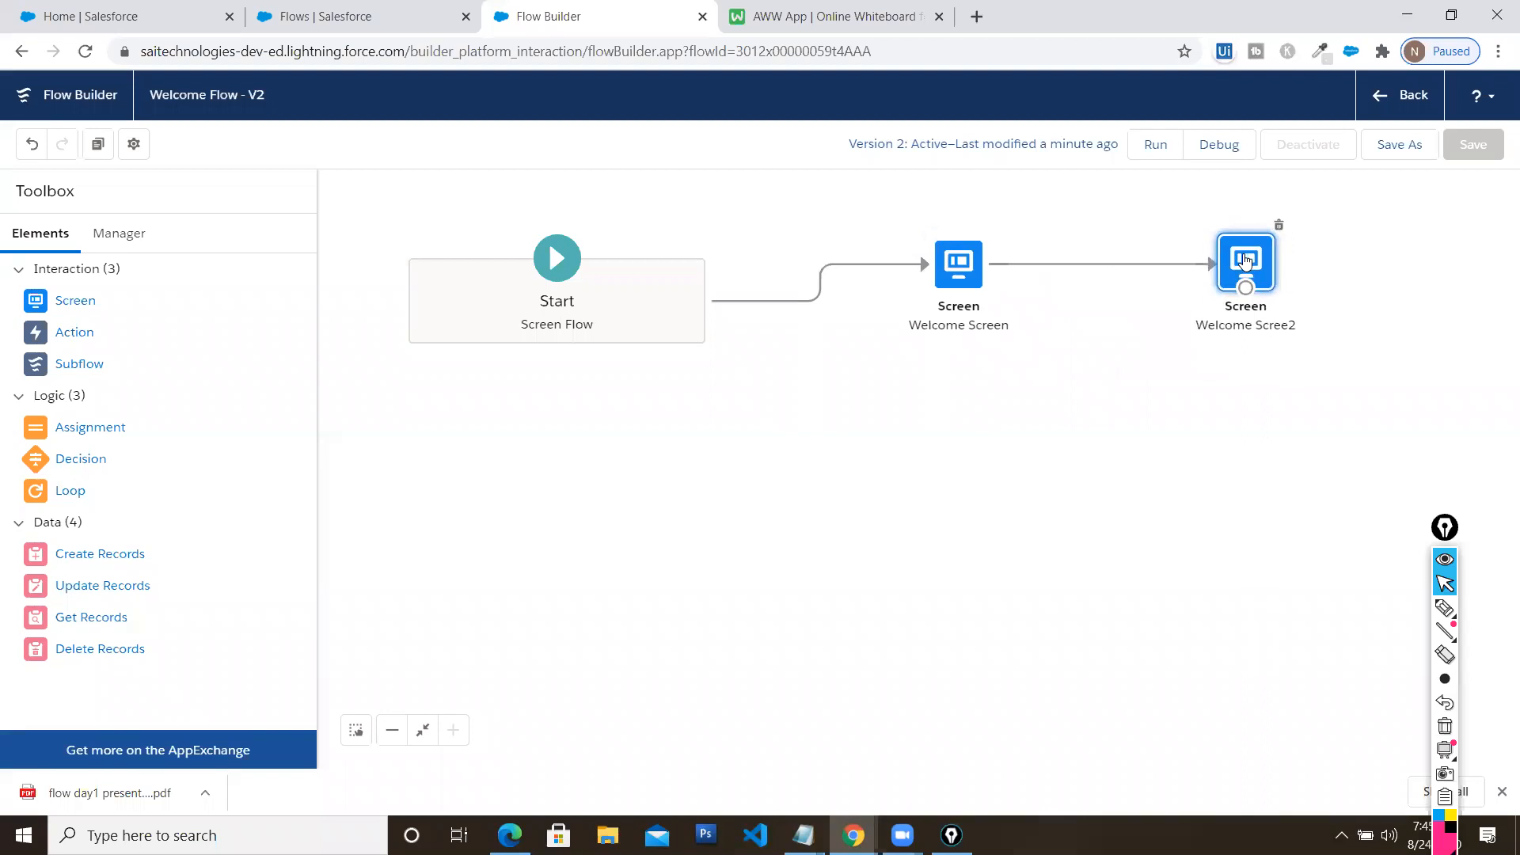
{"action": "left_click", "coordinate": [1334, 252]}
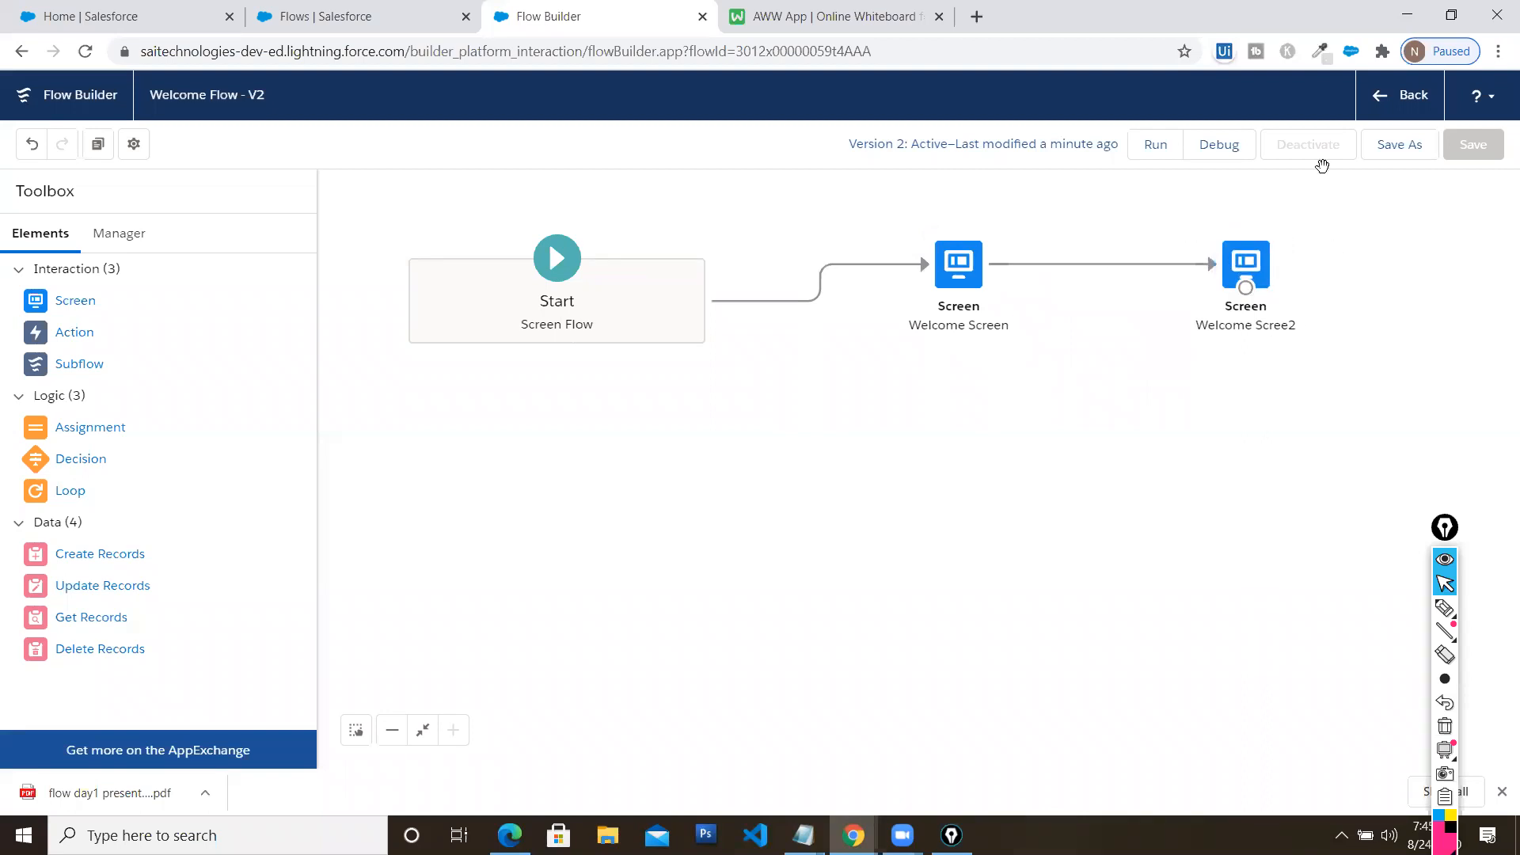
{"action": "left_click", "coordinate": [1400, 145]}
{"action": "left_click", "coordinate": [1138, 586]}
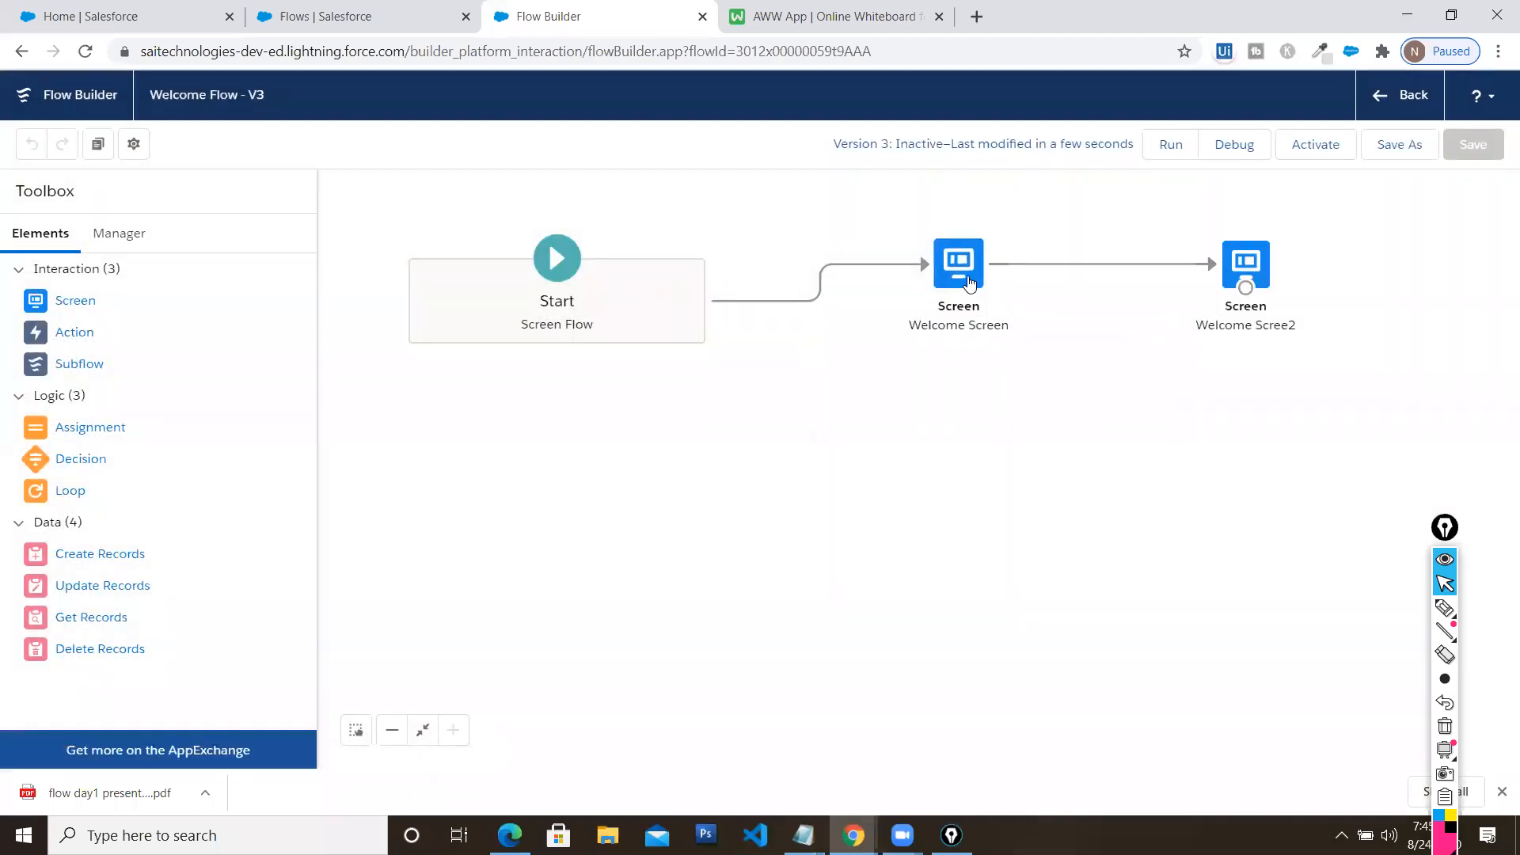
Copy Welcome Screen's message into Welcome Scree2 so it reads 'Hi welcome to Flow Session'
{"action": "double_click", "coordinate": [963, 270]}
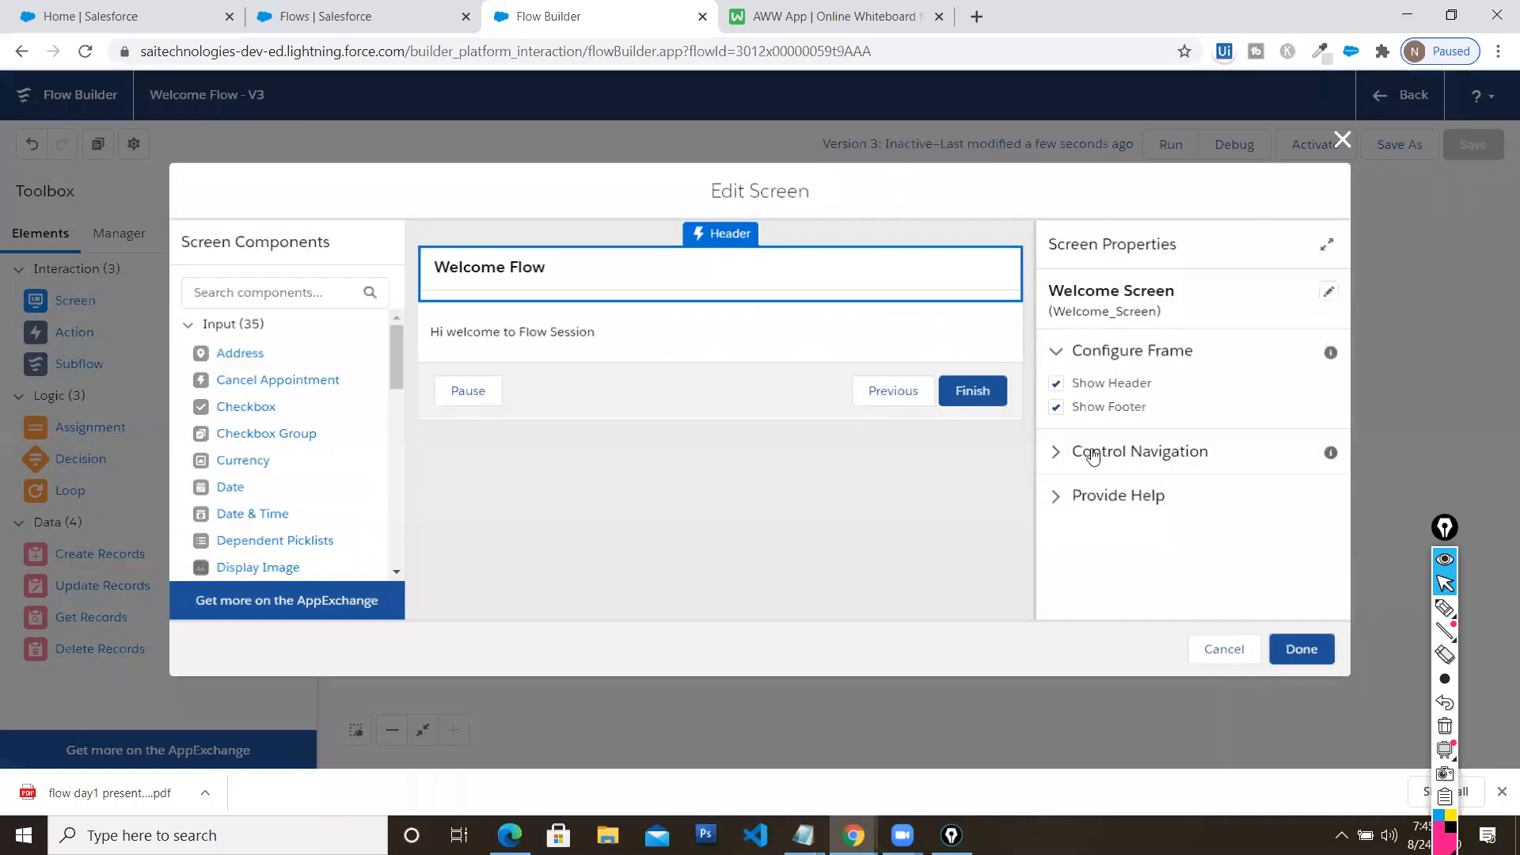
{"action": "left_click", "coordinate": [587, 334]}
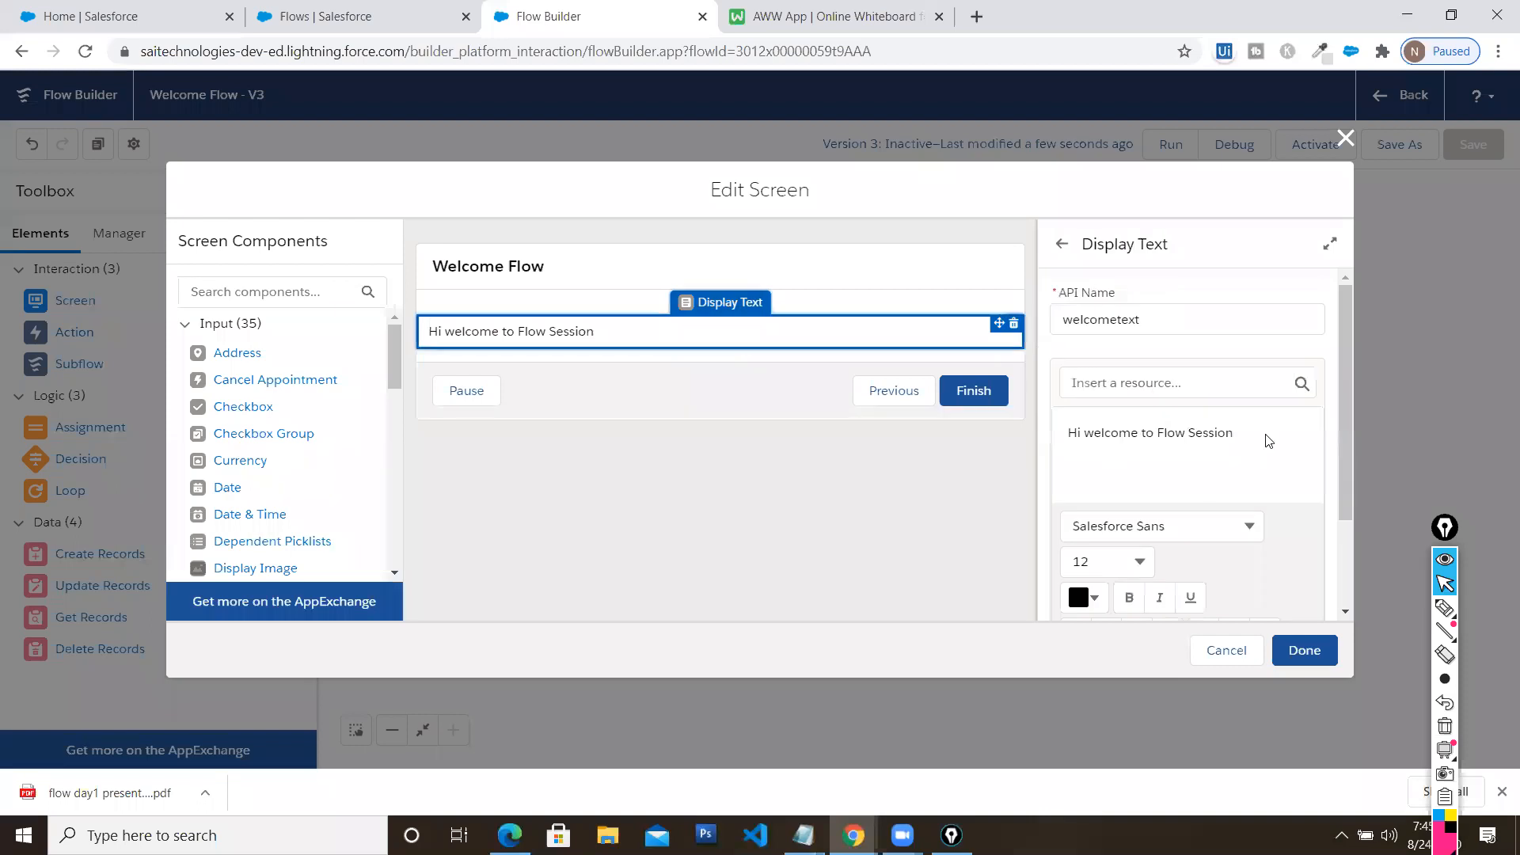
{"action": "triple_click", "coordinate": [1049, 434]}
{"action": "key", "text": "ctrl+c"}
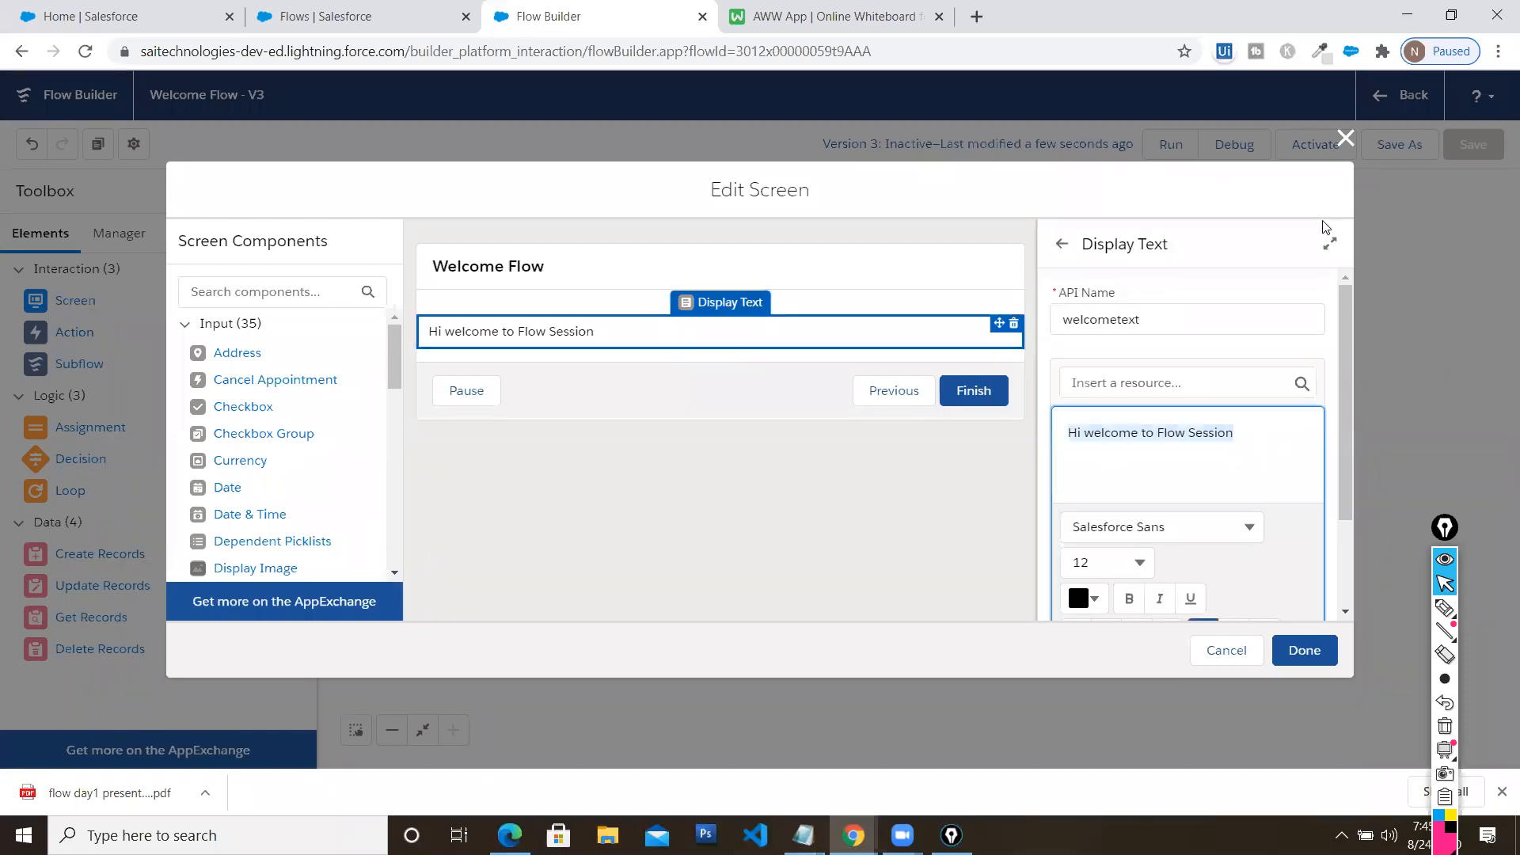
{"action": "left_click", "coordinate": [1345, 139]}
{"action": "left_click", "coordinate": [1232, 261]}
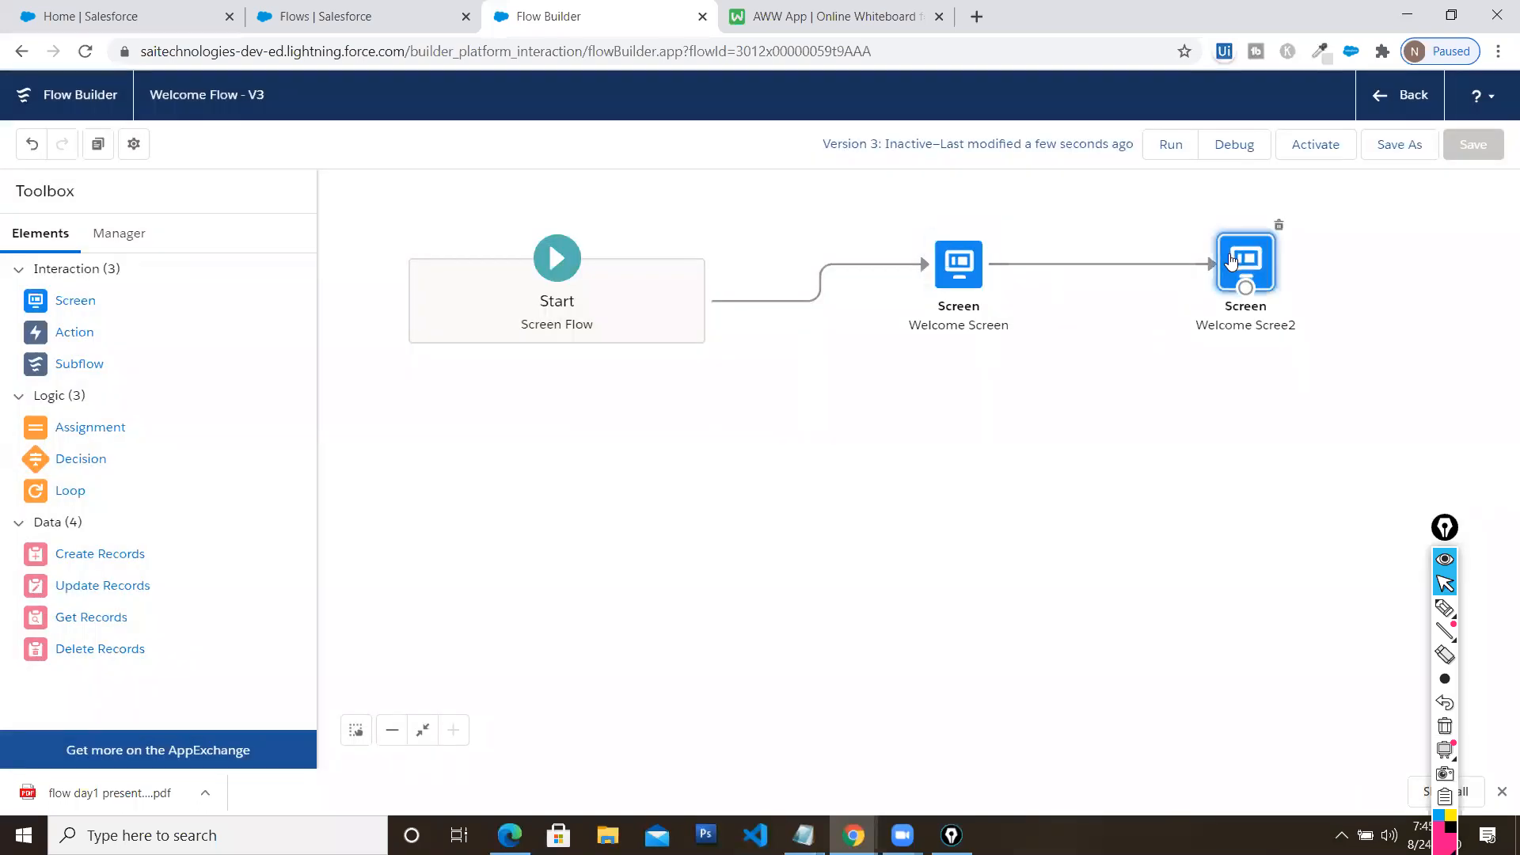
{"action": "double_click", "coordinate": [1229, 253]}
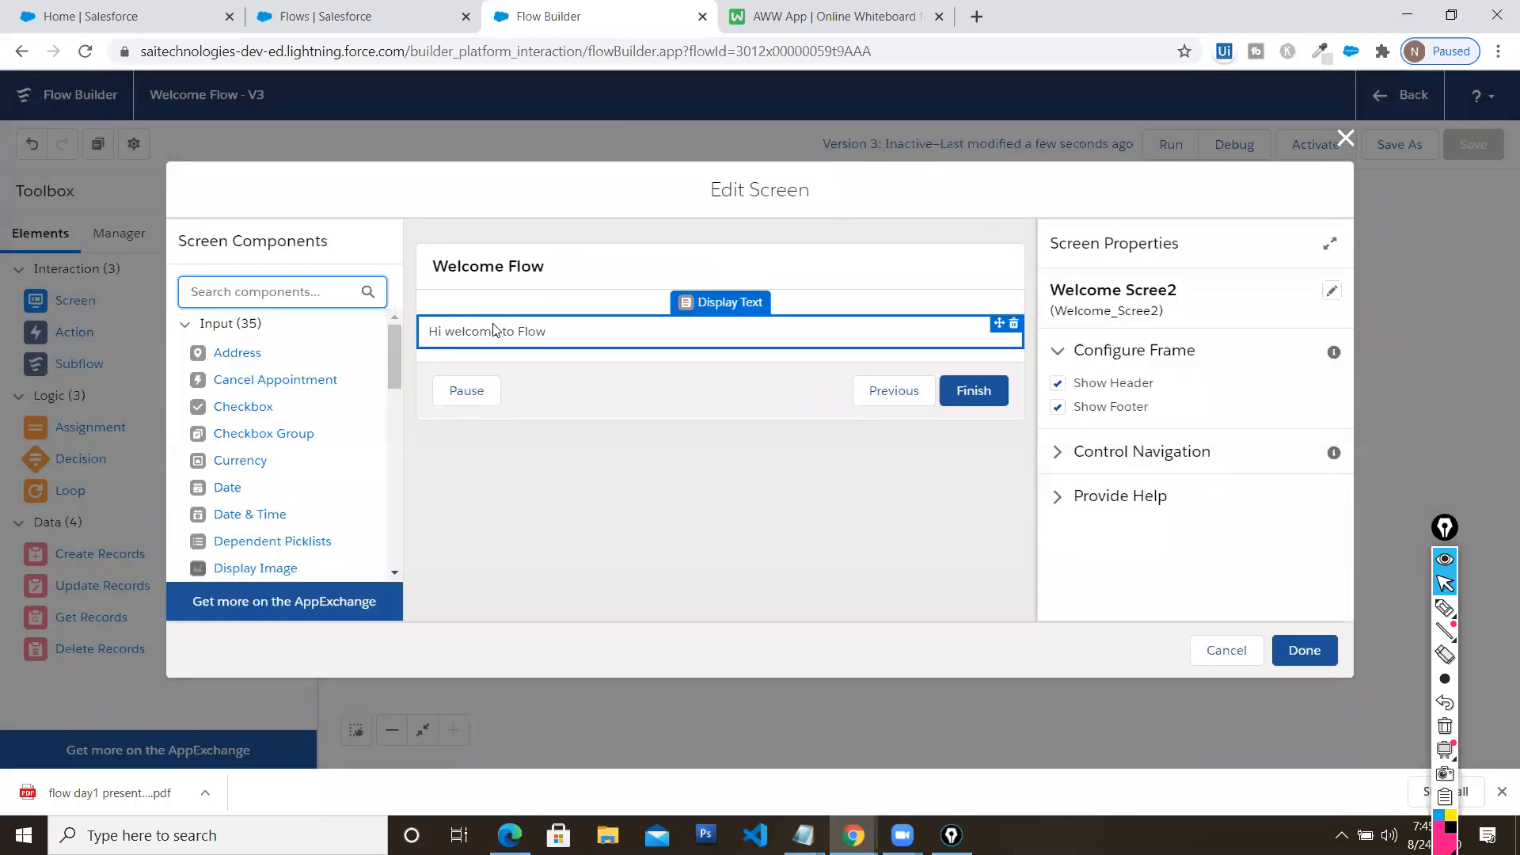
{"action": "left_click", "coordinate": [492, 331]}
{"action": "left_click_drag", "start_coordinate": [1215, 436], "coordinate": [1026, 442]}
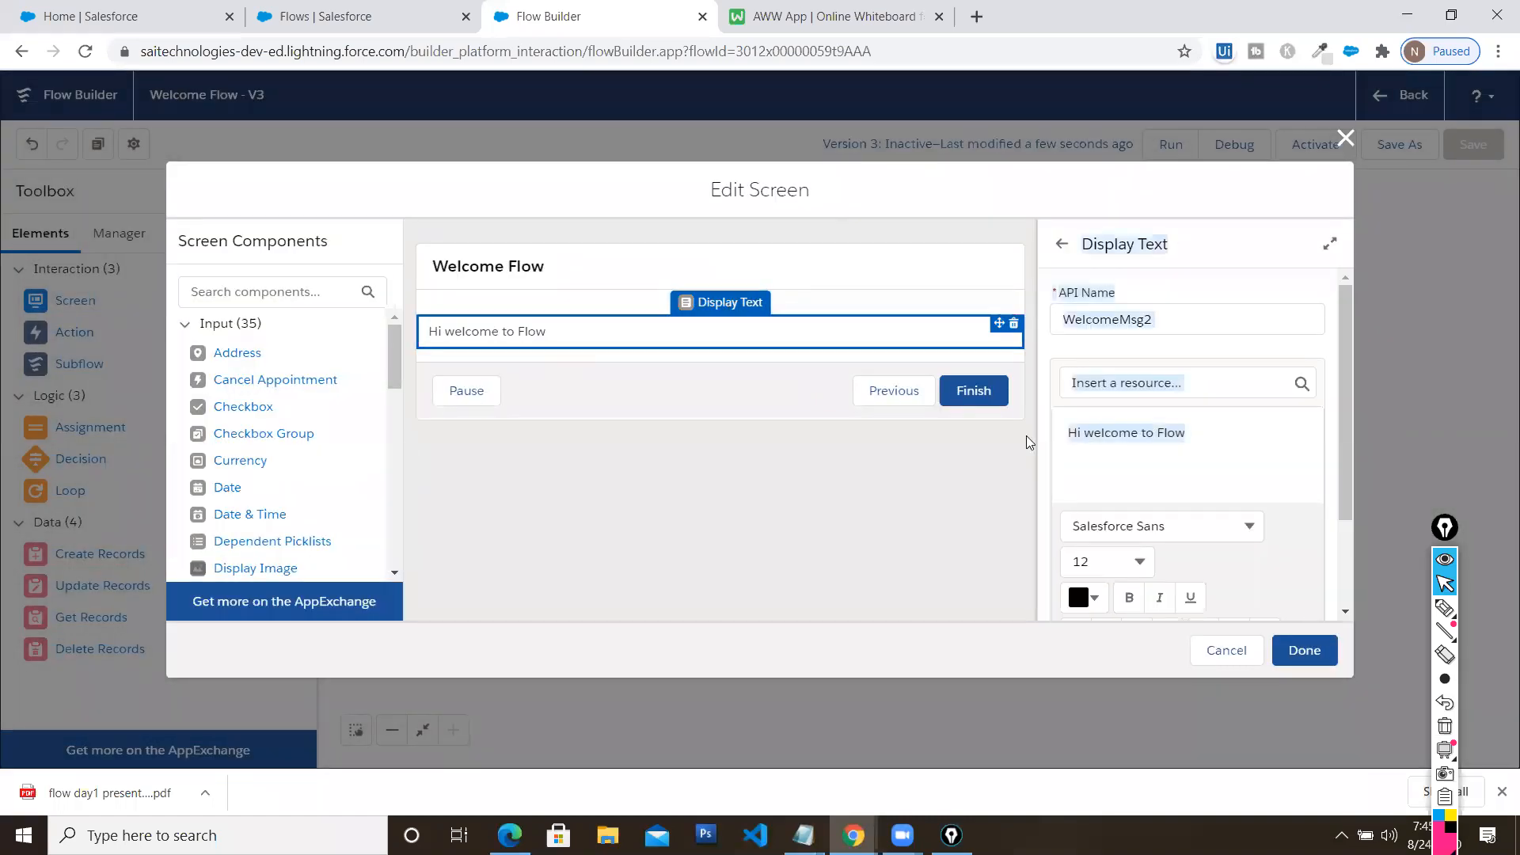
{"action": "left_click", "coordinate": [1295, 470]}
{"action": "key", "text": "ctrl+a"}
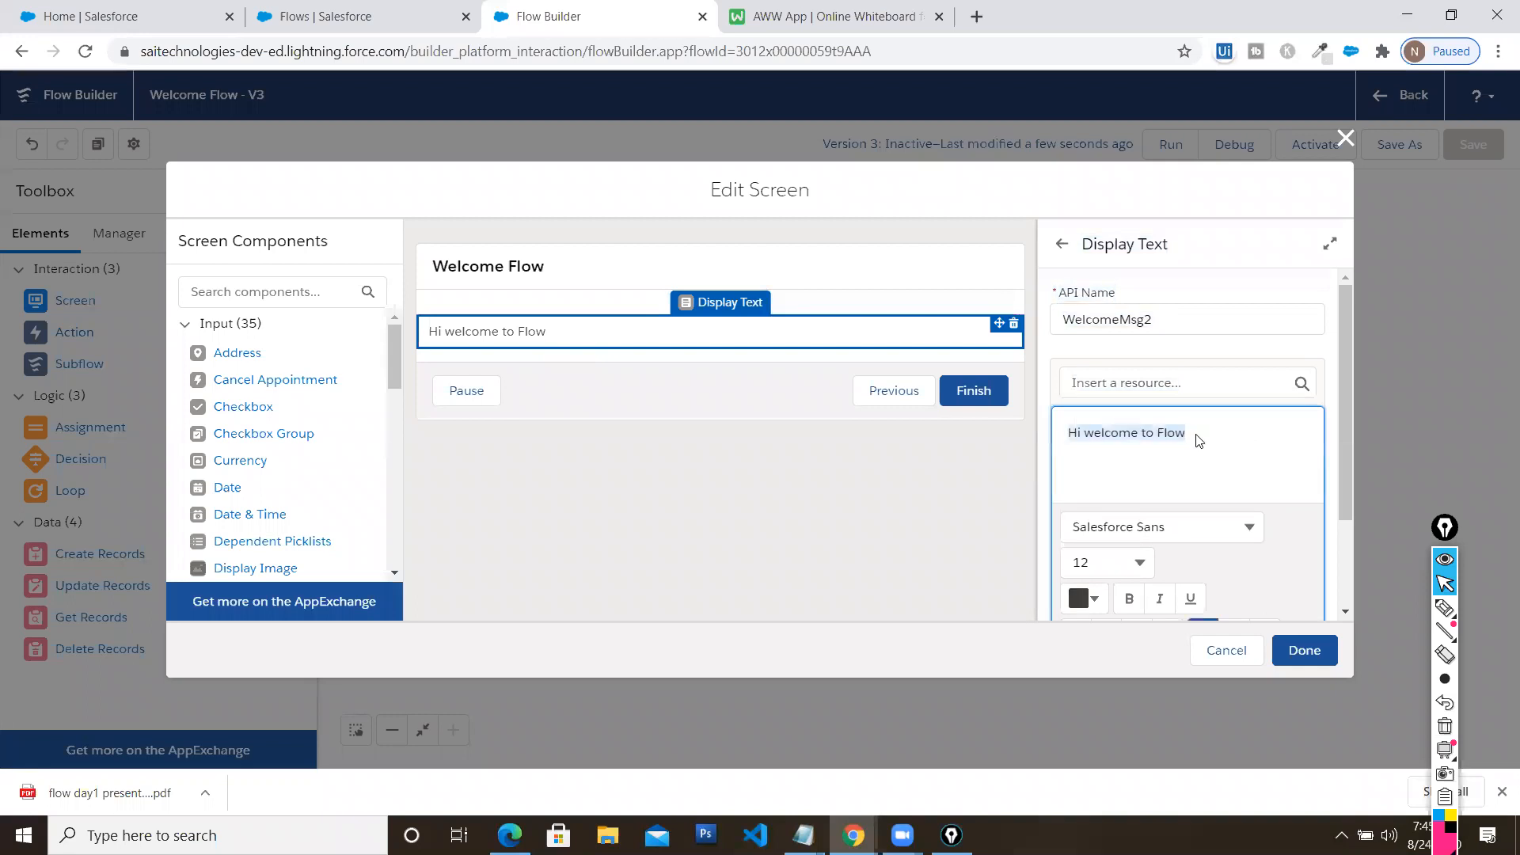
{"action": "key", "text": "ctrl+v"}
{"action": "left_click", "coordinate": [1305, 650]}
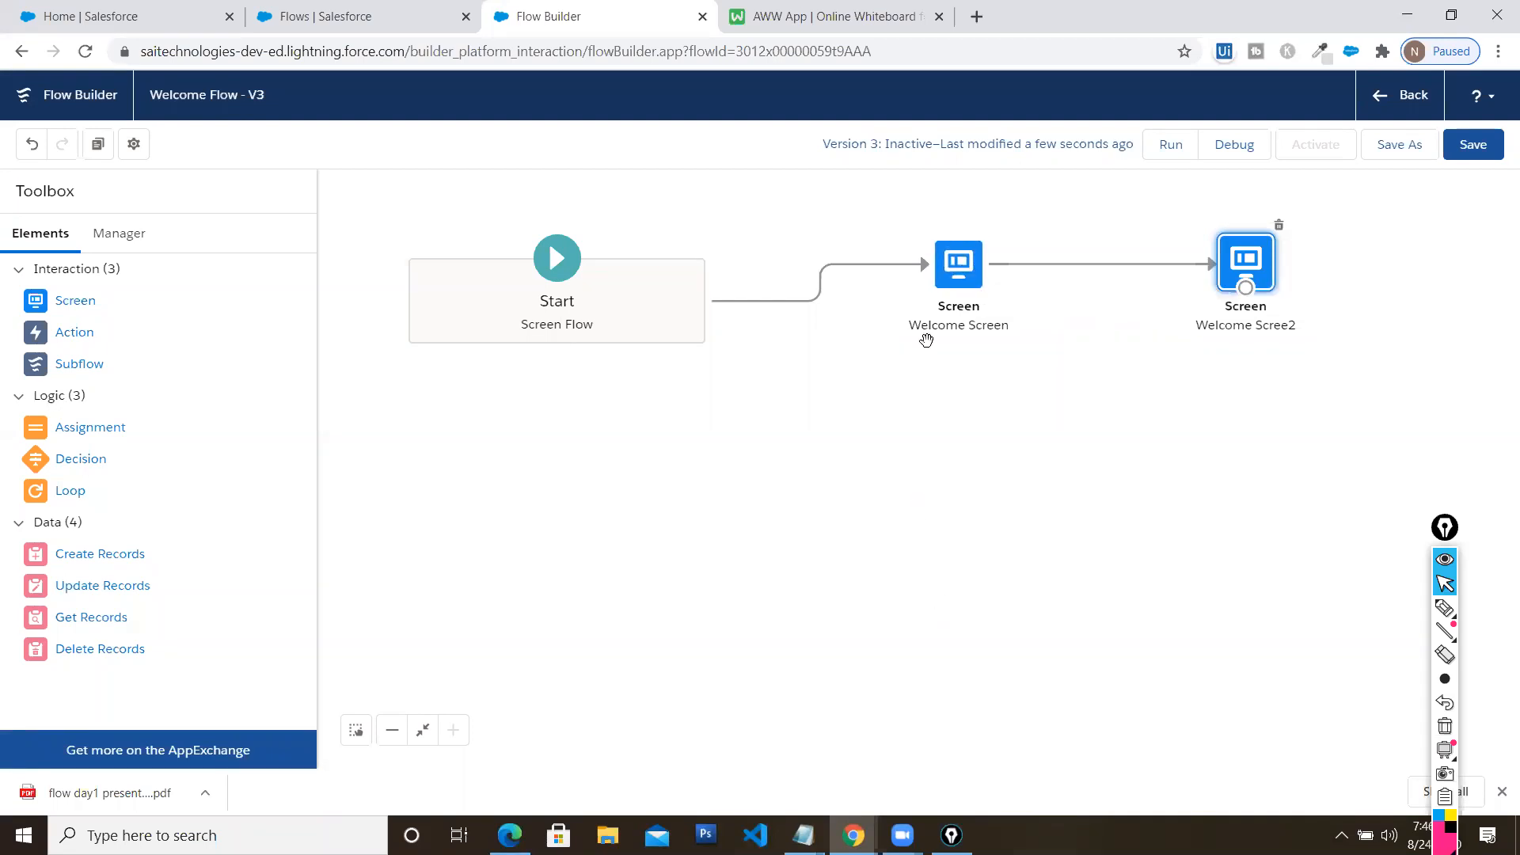
Review Welcome Screen's message and the 'Resource Binding' presentation slide
{"action": "left_click", "coordinate": [935, 282]}
{"action": "double_click", "coordinate": [935, 342]}
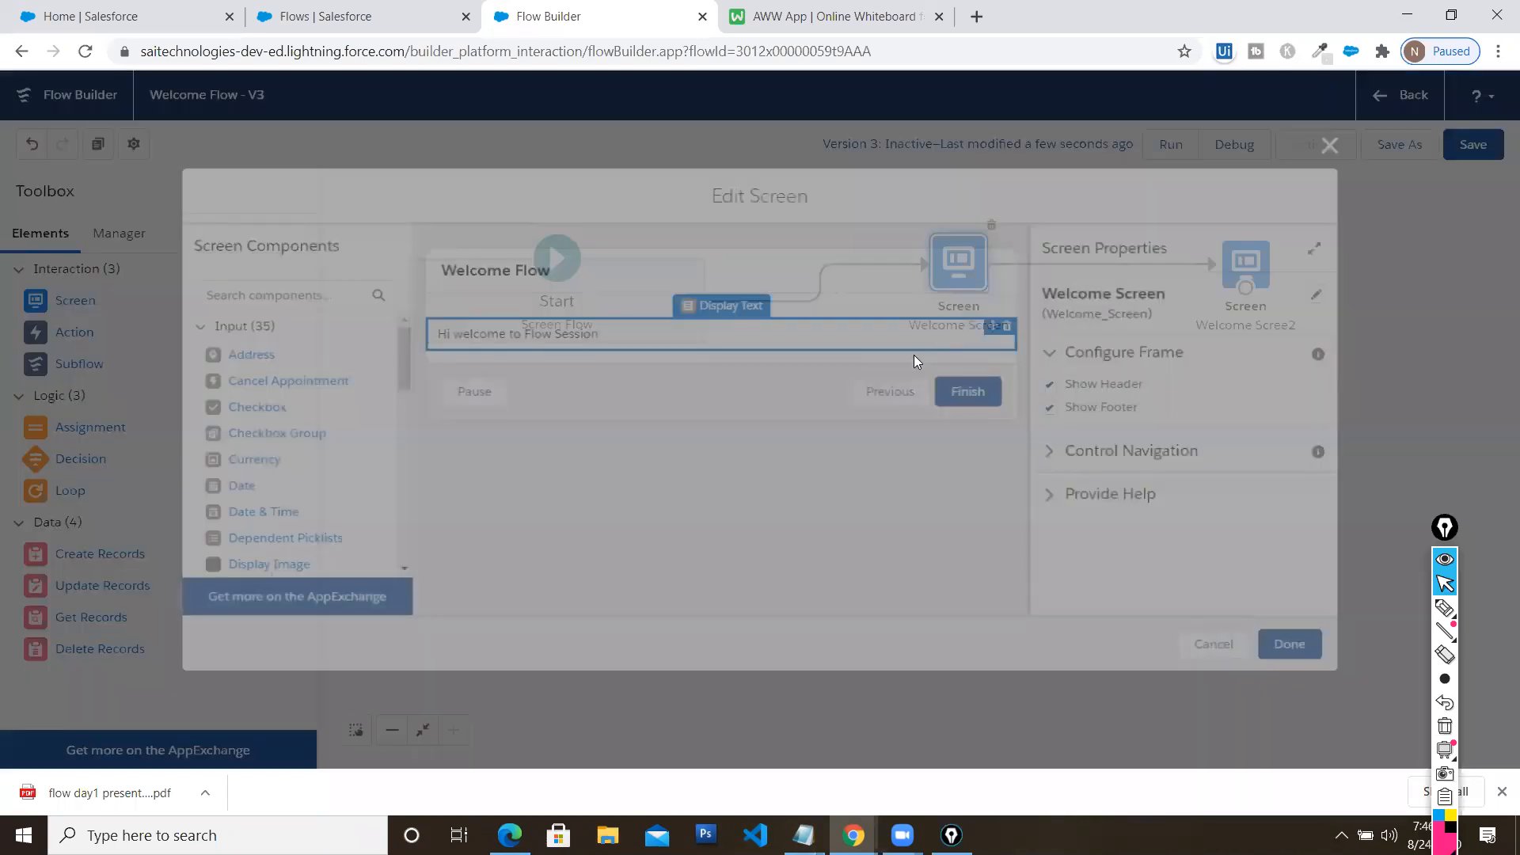
{"action": "left_click", "coordinate": [650, 337]}
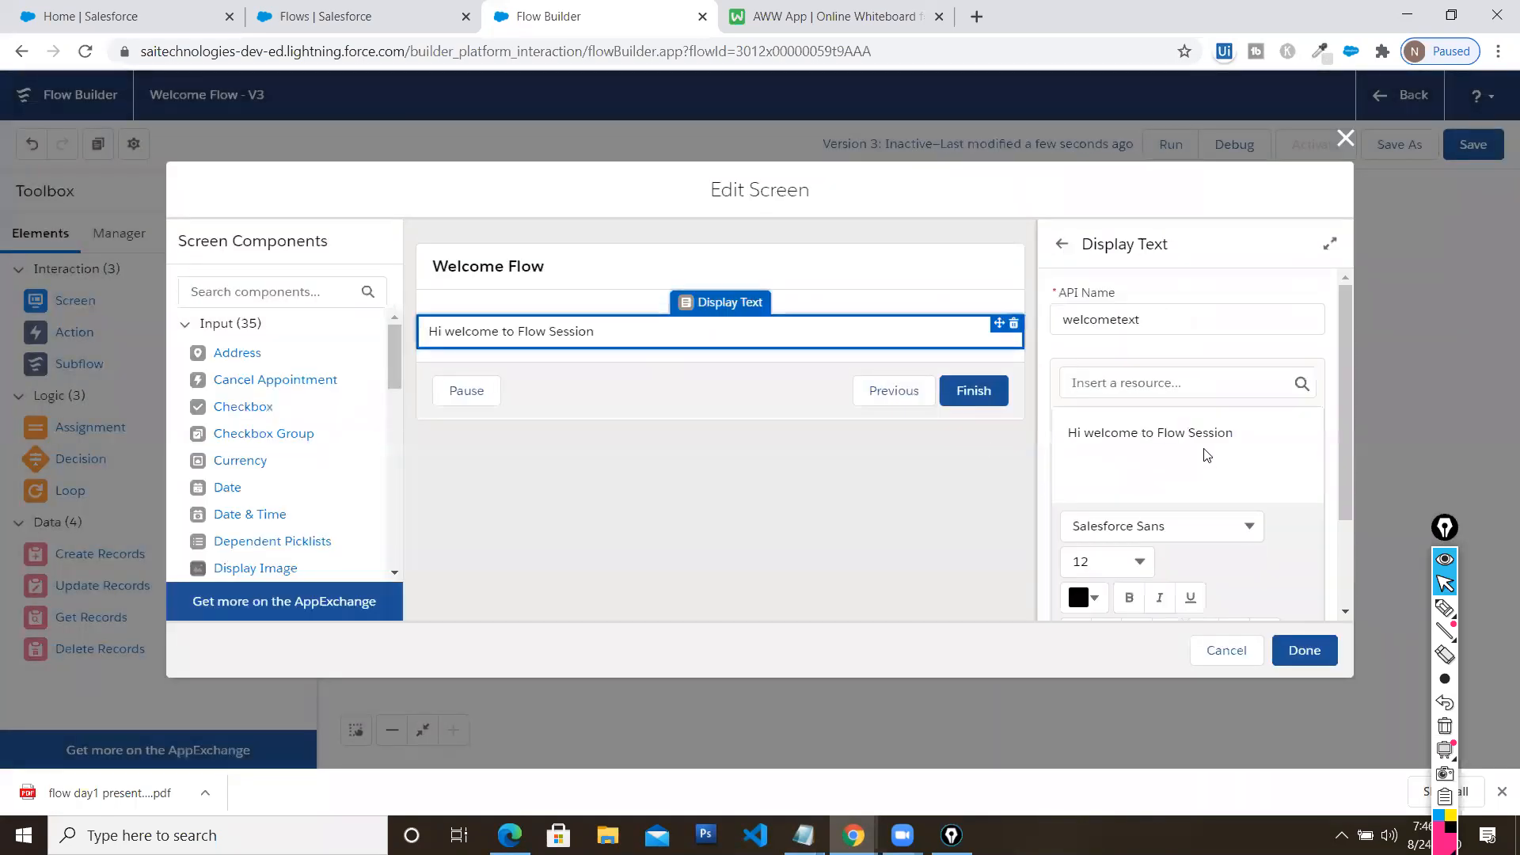
{"action": "left_click", "coordinate": [1345, 138]}
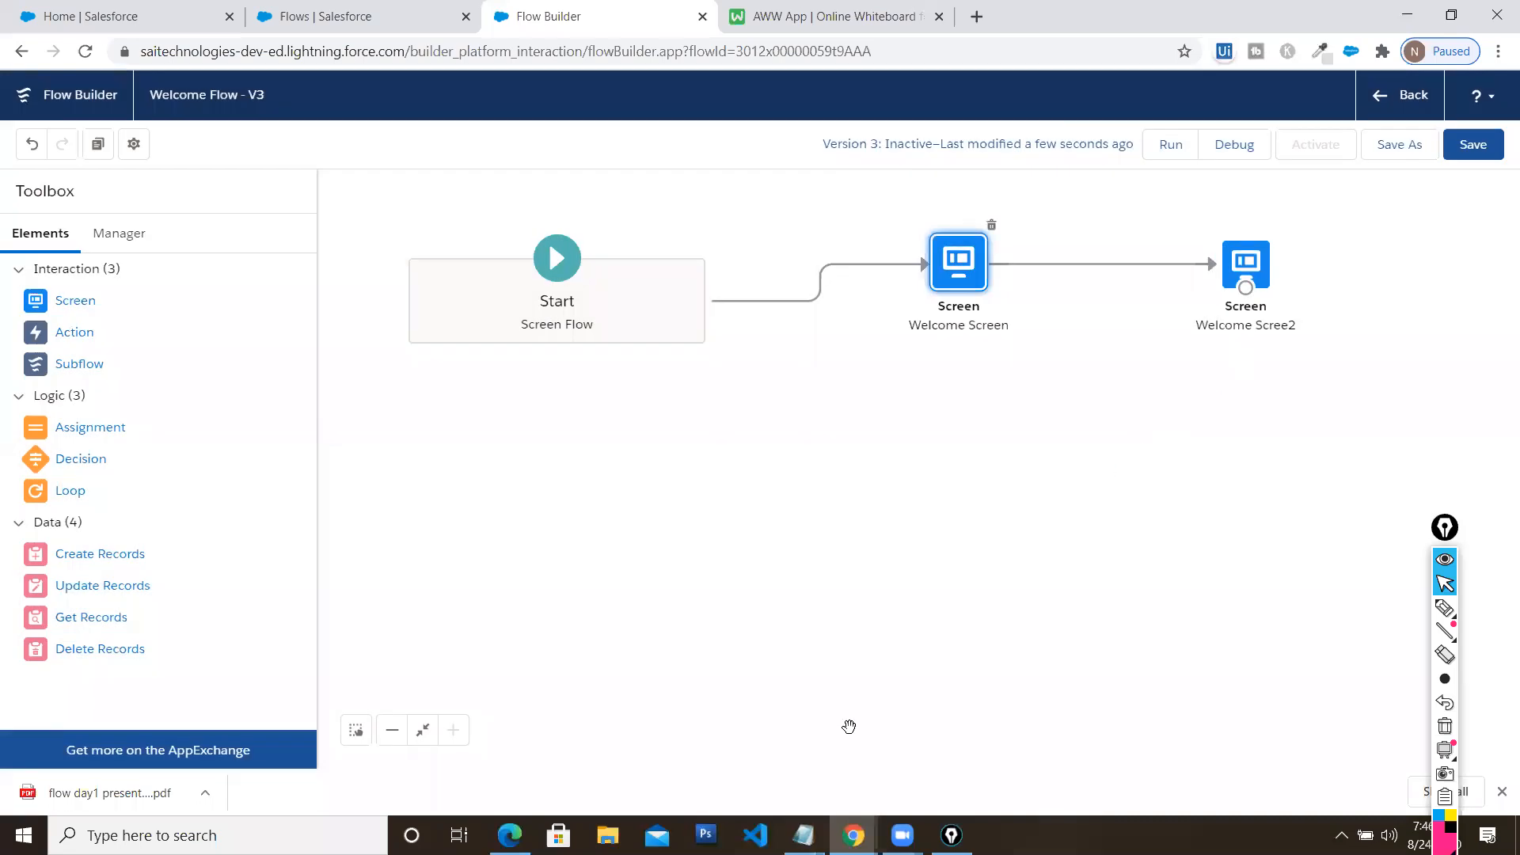
{"action": "left_click", "coordinate": [509, 835]}
{"action": "left_click_drag", "start_coordinate": [531, 303], "coordinate": [816, 295]}
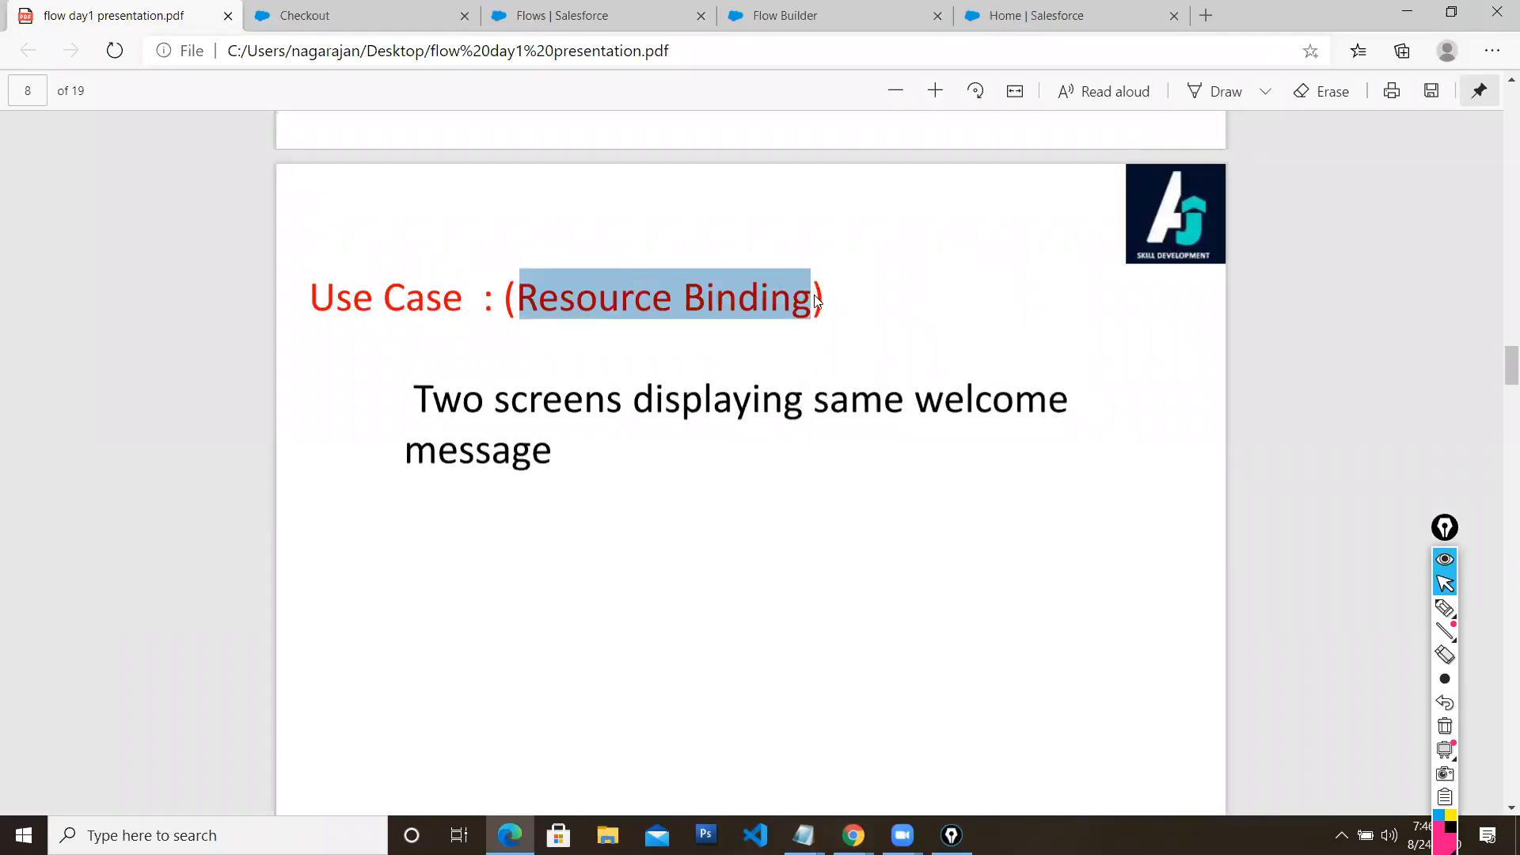
{"action": "left_click", "coordinate": [1407, 12]}
{"action": "left_click", "coordinate": [1164, 487]}
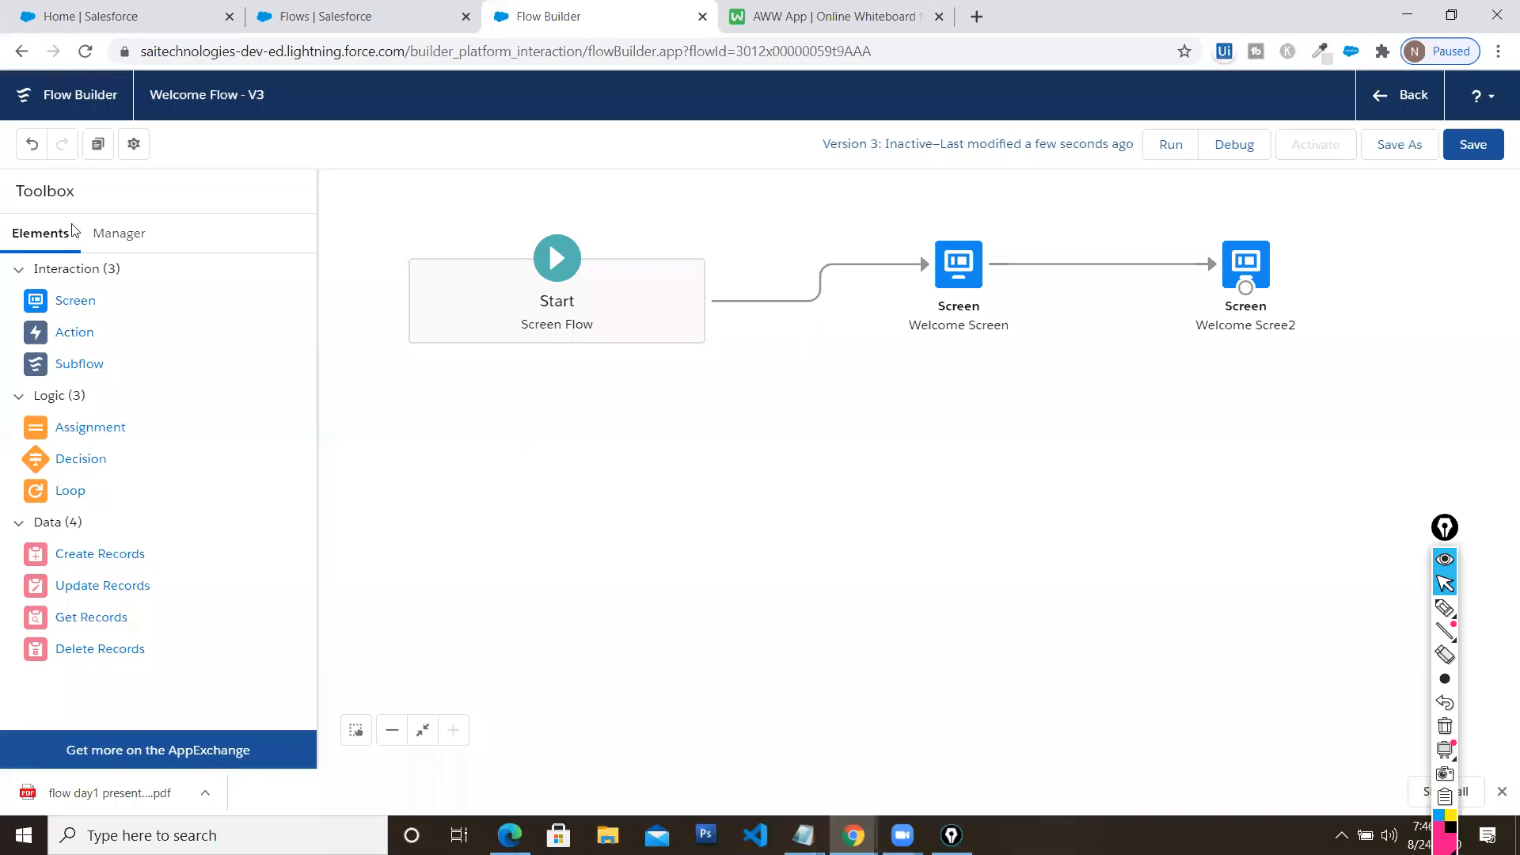
Start a new Variable resource named Message, described 'Welcome Message in Screen Element'
{"action": "left_click", "coordinate": [116, 239]}
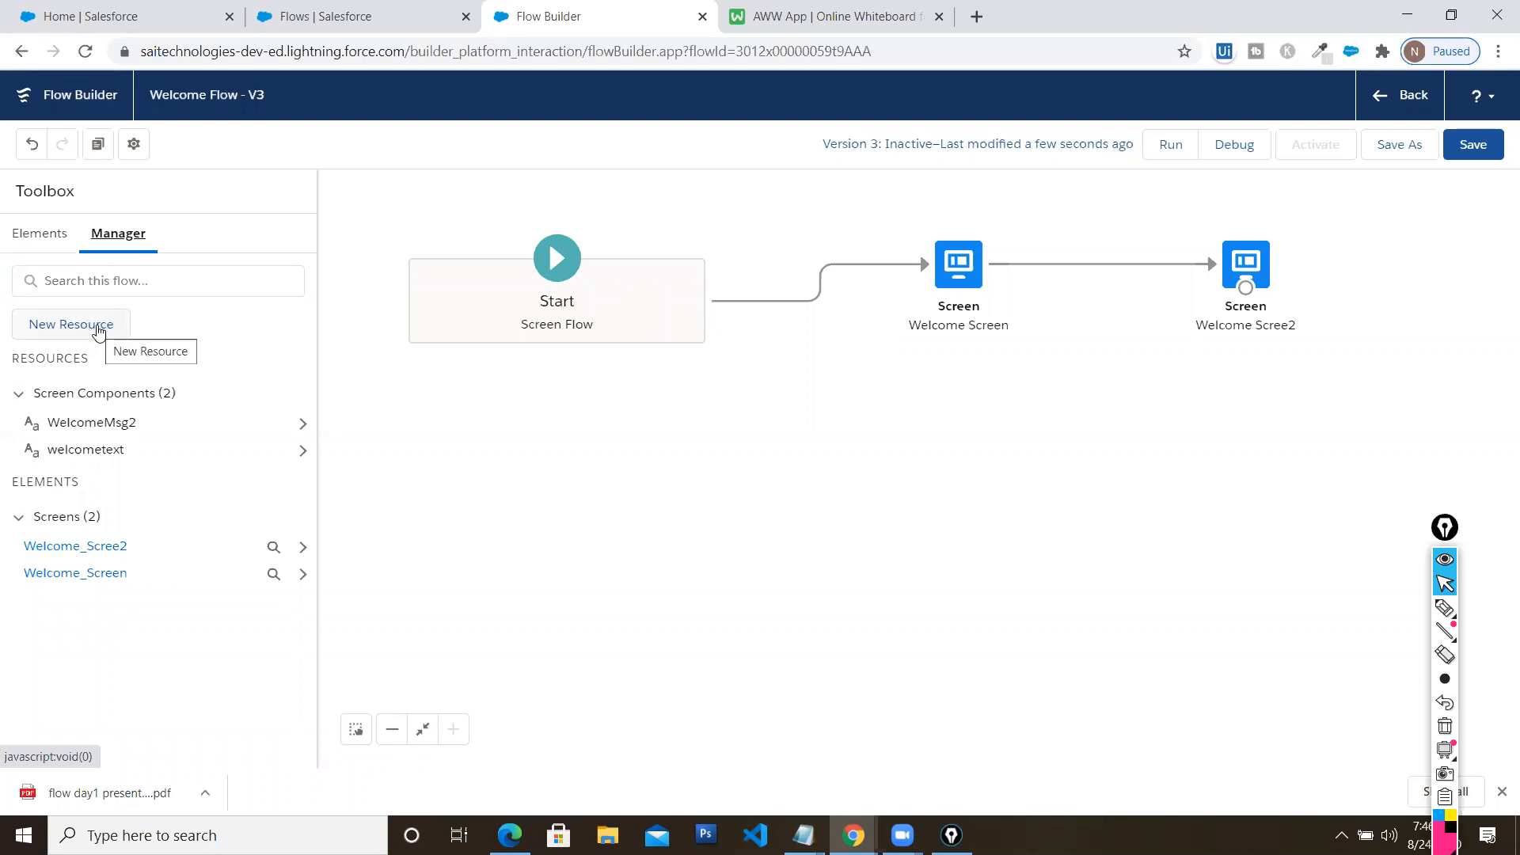
{"action": "left_click", "coordinate": [98, 329]}
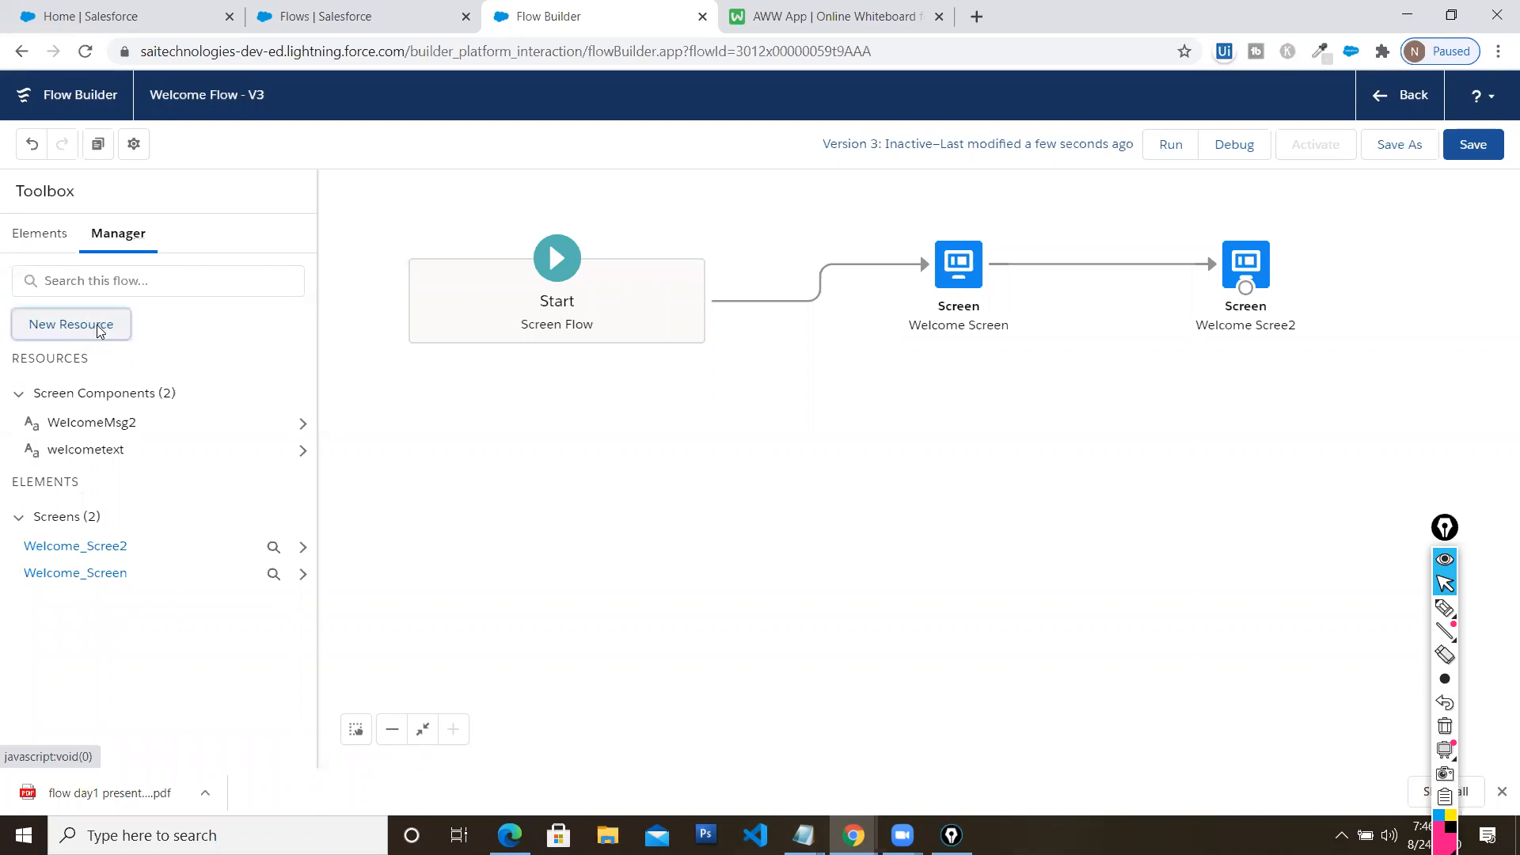
{"action": "left_click", "coordinate": [429, 348]}
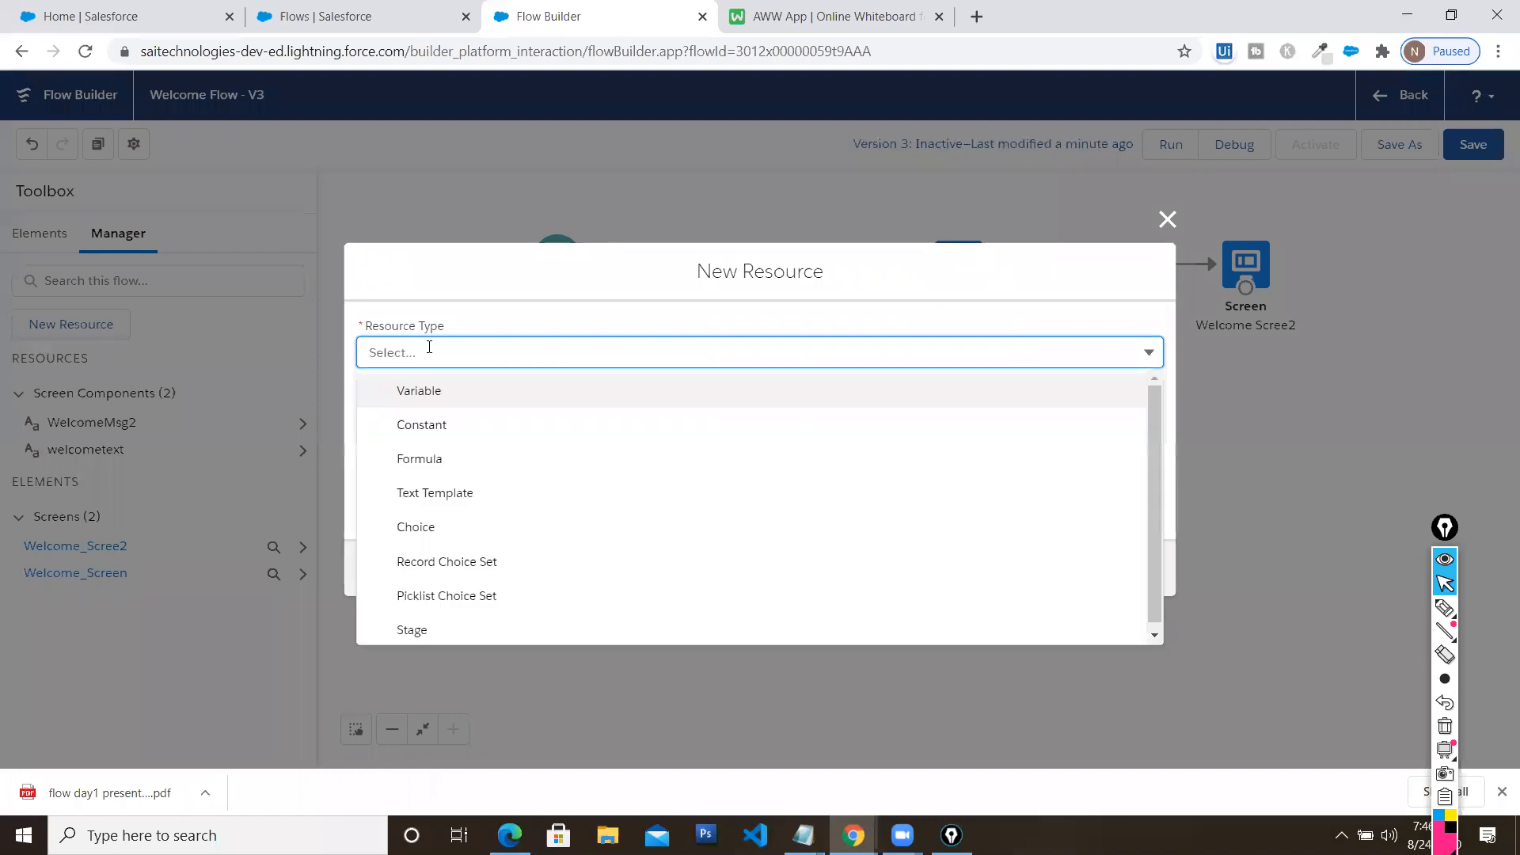
{"action": "left_click", "coordinate": [453, 392]}
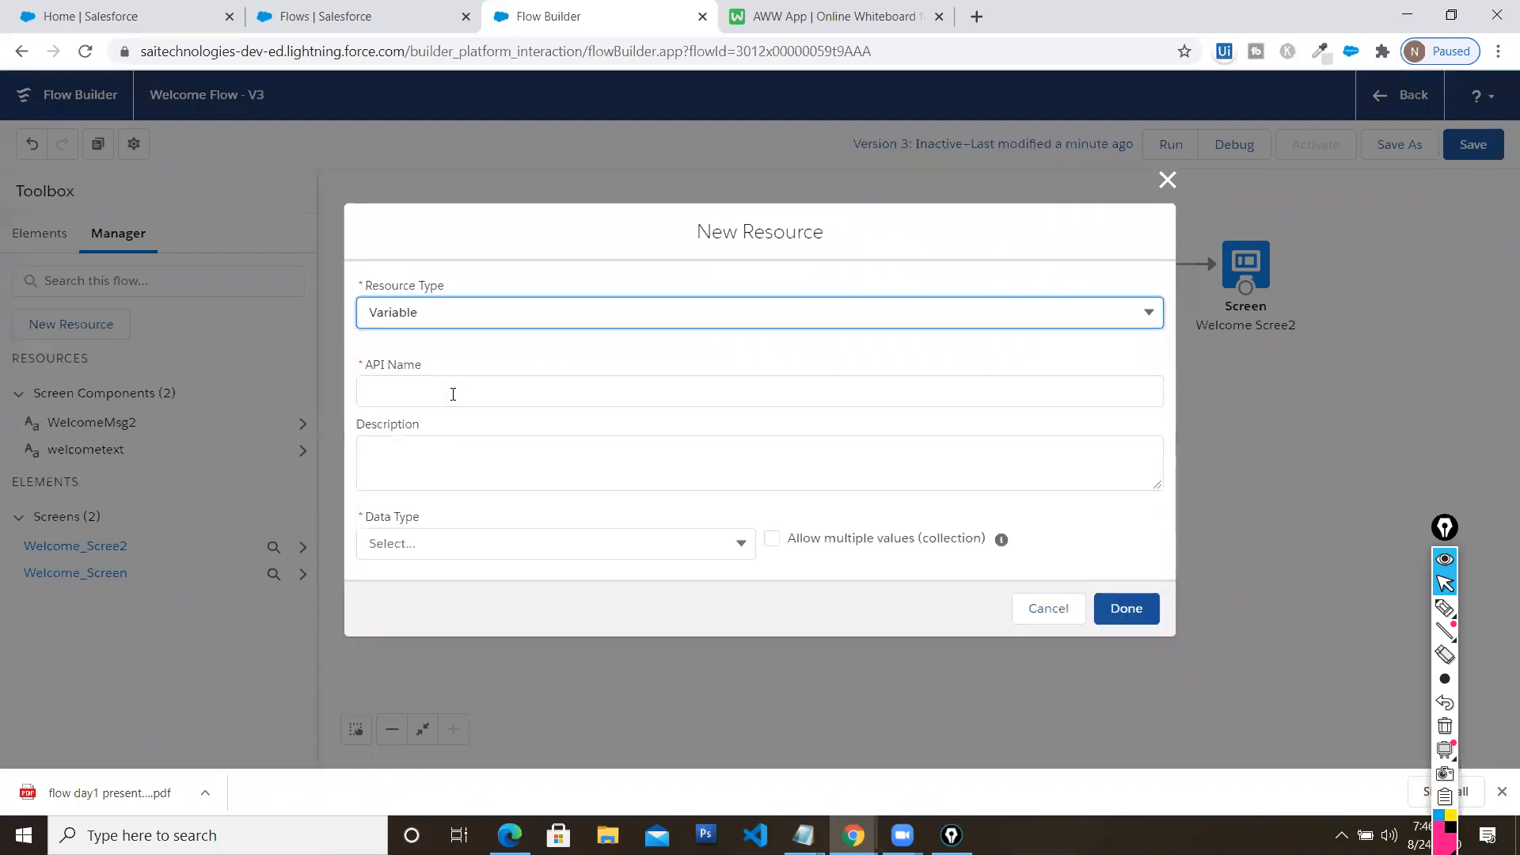
{"action": "left_click", "coordinate": [453, 393]}
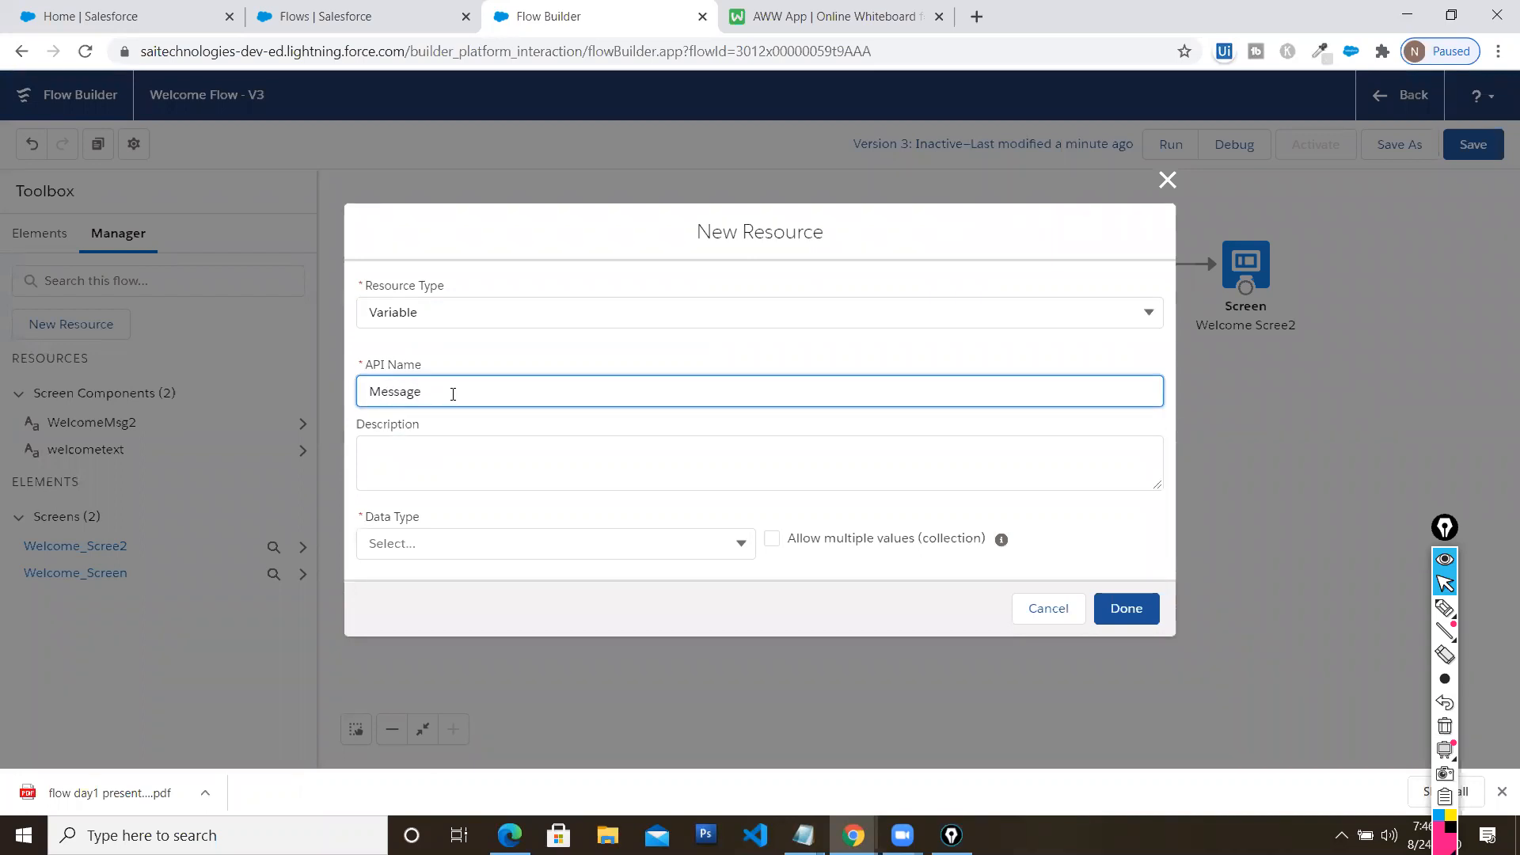
{"action": "key", "text": "Tab"}
{"action": "type", "text": "Welcome M"}
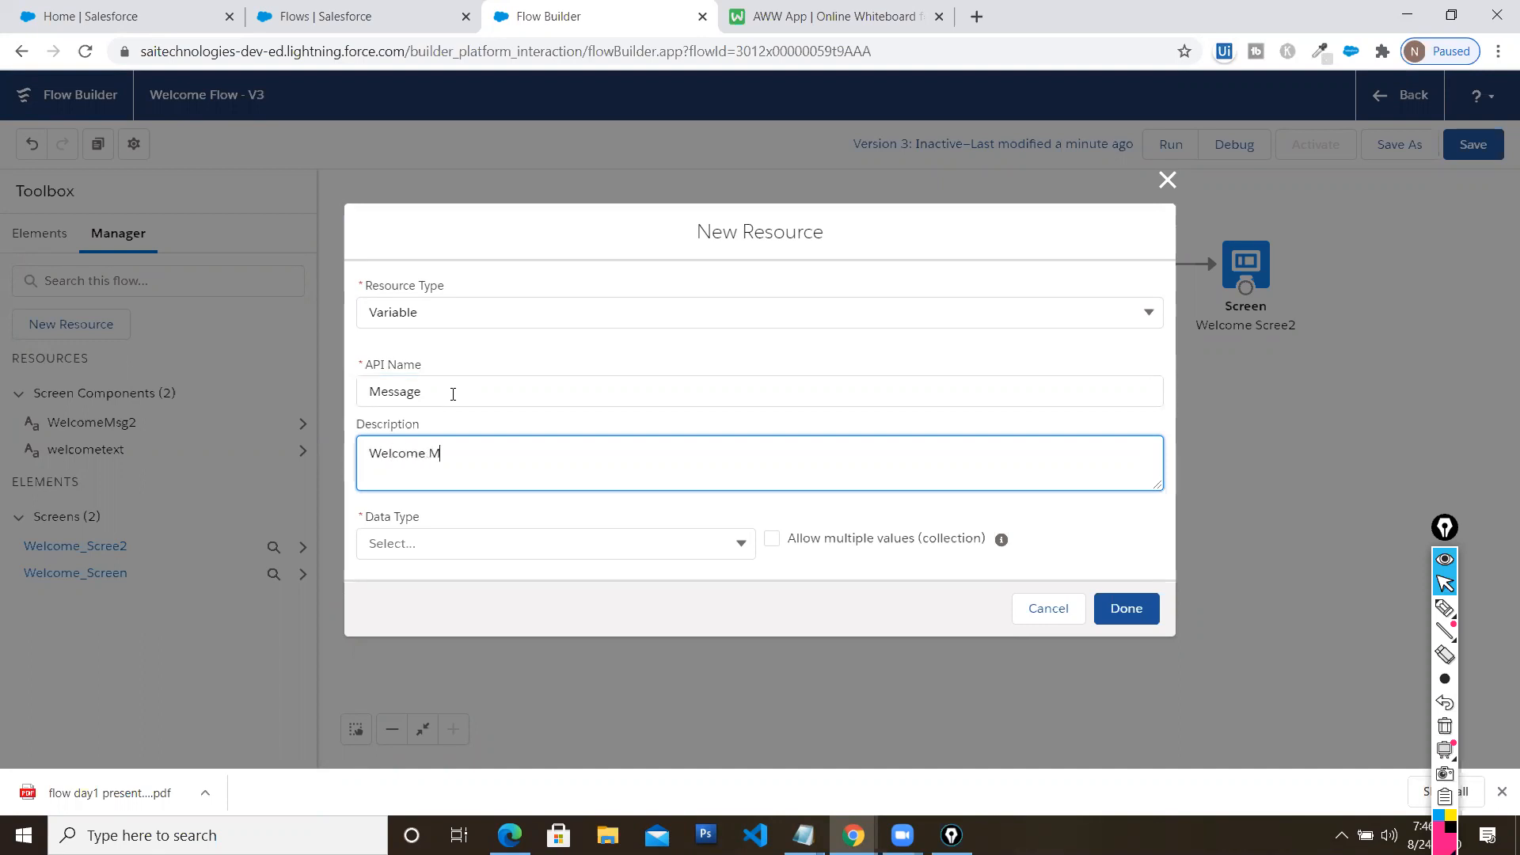
{"action": "type", "text": "essage in Screen Element"}
Make it Text with default value 'Welcome to Flow Session by' plus the presenter's name, and create it
{"action": "left_click", "coordinate": [491, 543]}
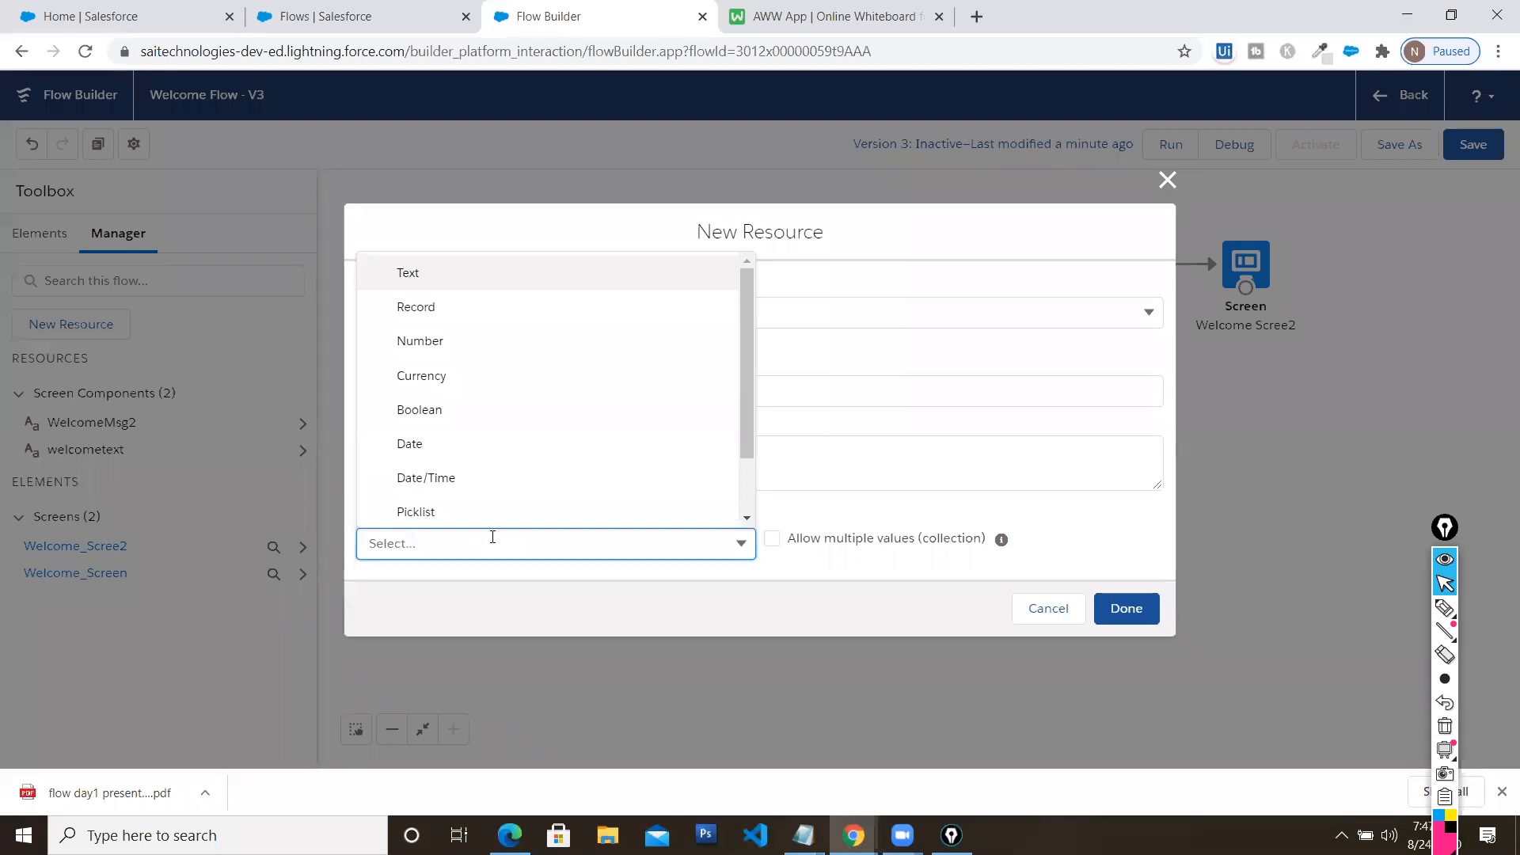
{"action": "left_click", "coordinate": [461, 284]}
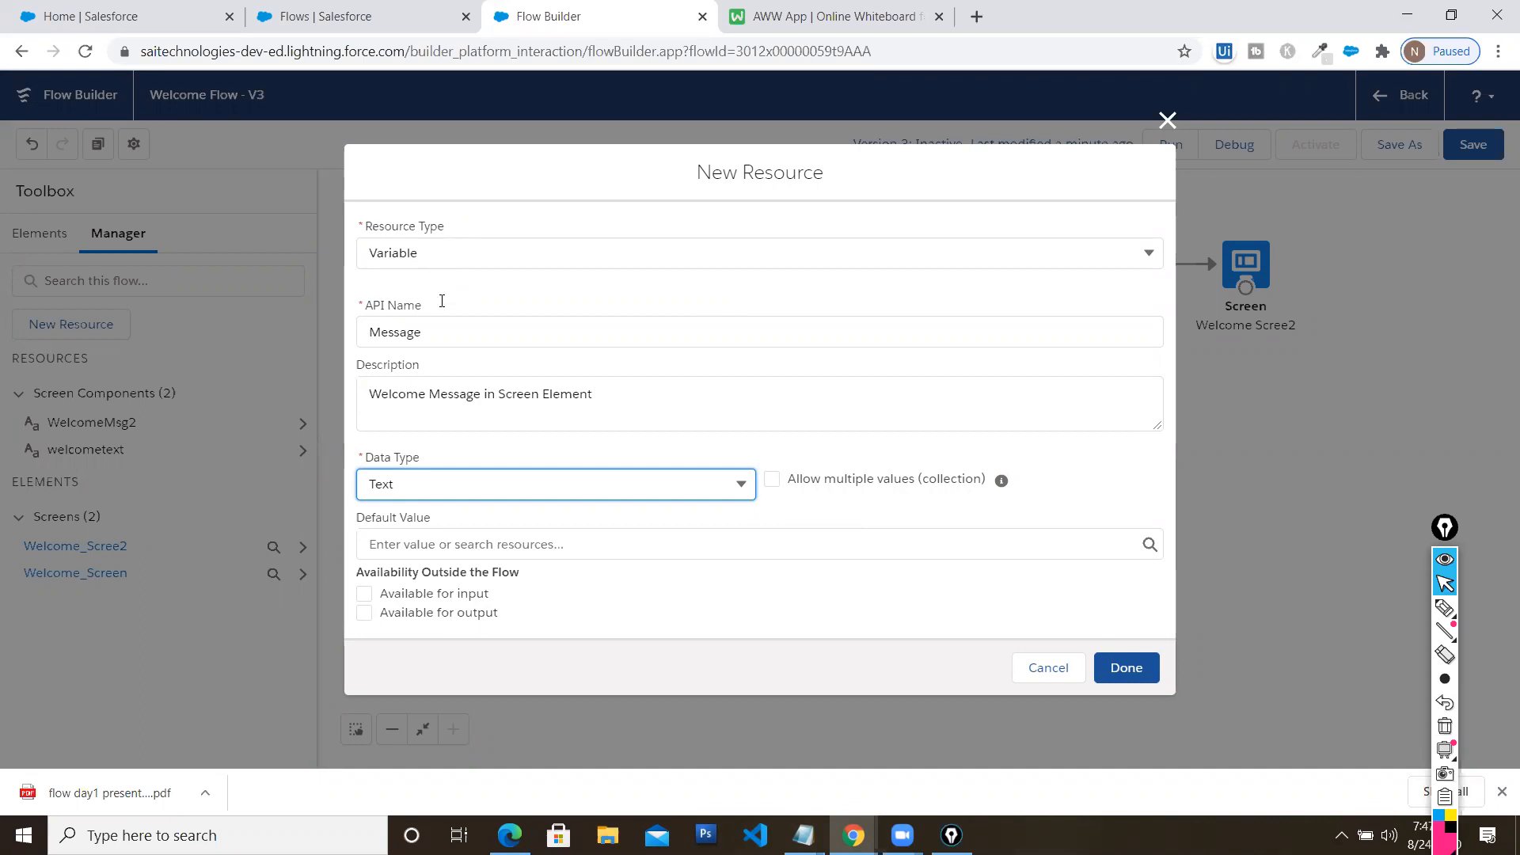
{"action": "left_click", "coordinate": [526, 544]}
{"action": "type", "text": "We"}
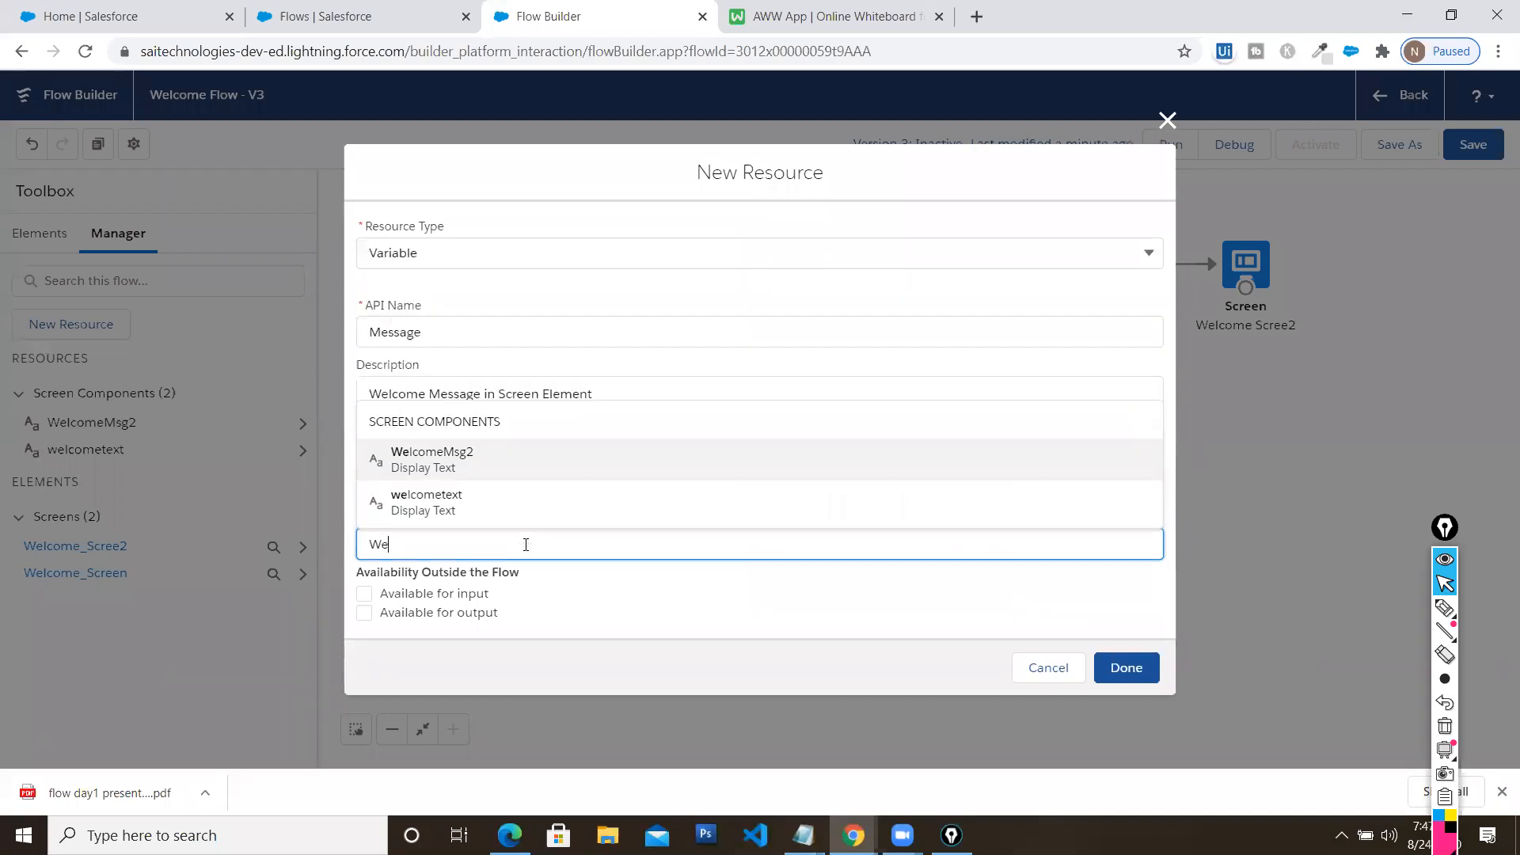
{"action": "type", "text": "lcome to Flow Session by Aj"}
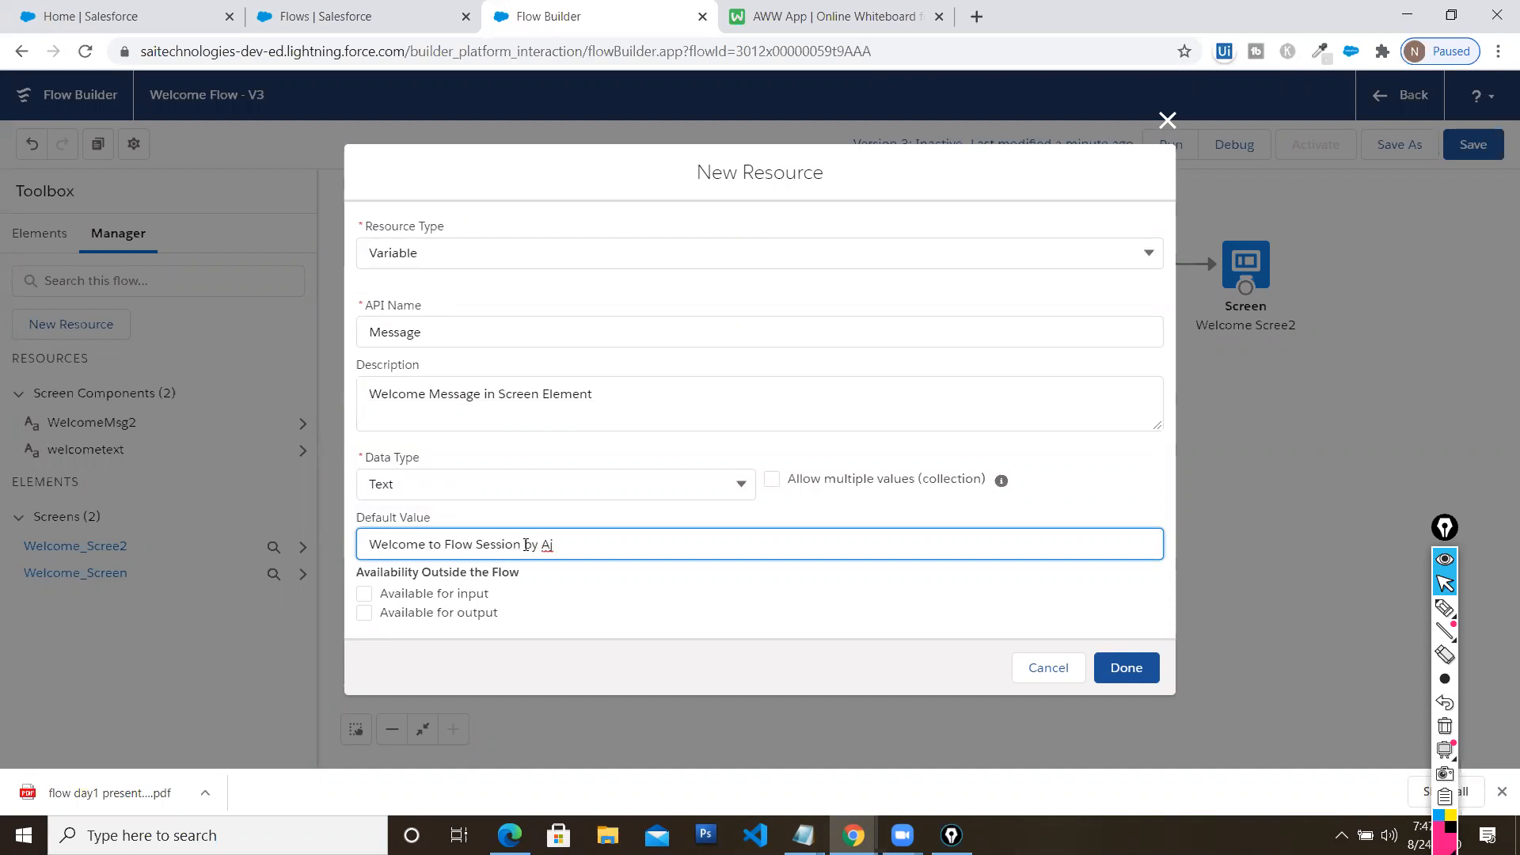
{"action": "type", "text": " Skill"}
{"action": "left_click", "coordinate": [1118, 667]}
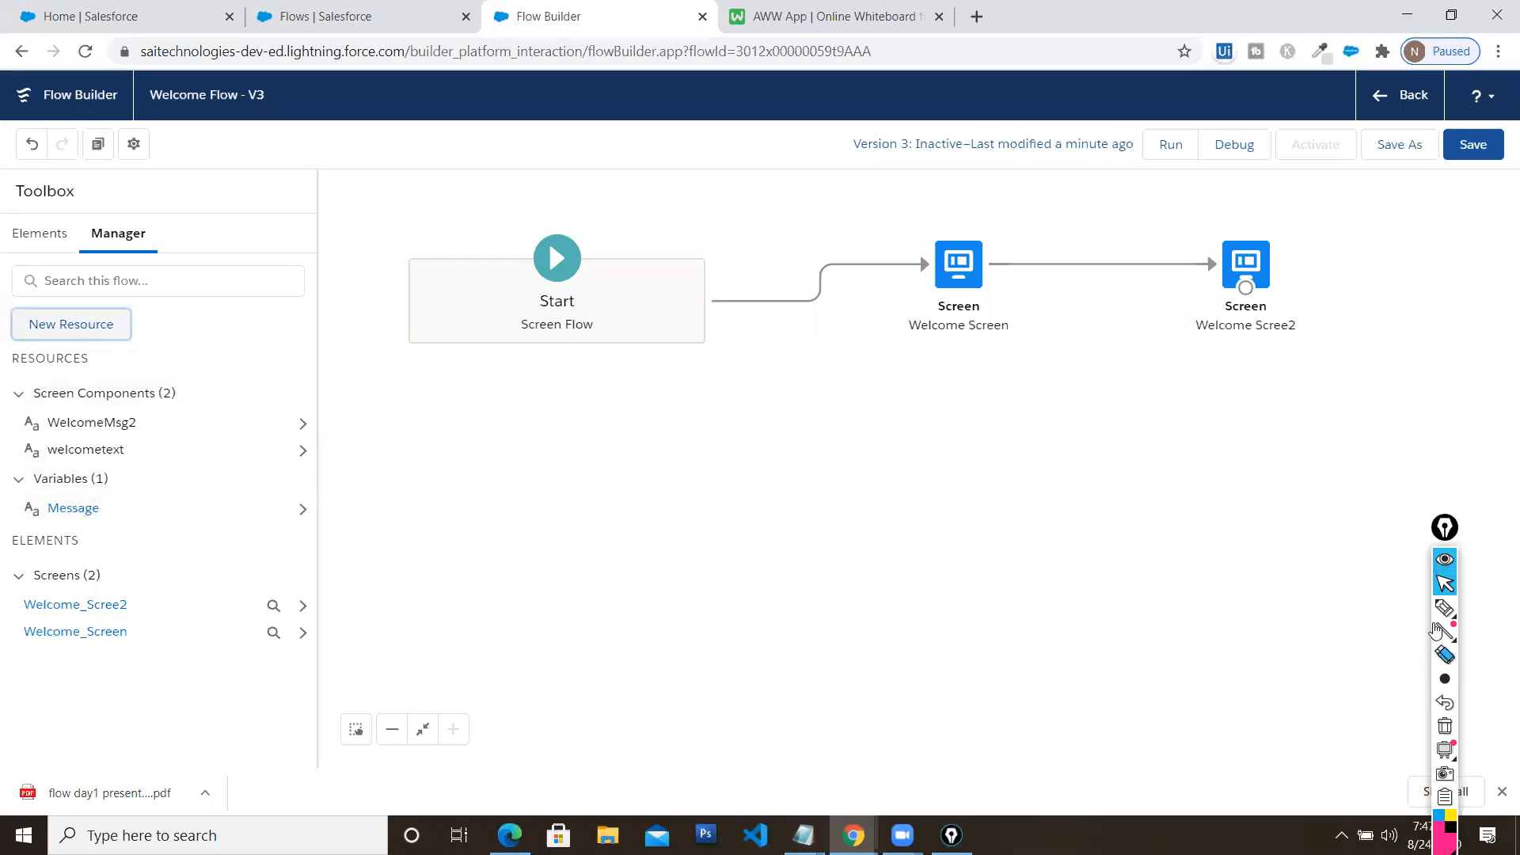
{"action": "left_click", "coordinate": [1445, 607]}
{"action": "mouse_move", "coordinate": [156, 518]}
{"action": "left_mouse_down"}
{"action": "mouse_move", "coordinate": [131, 520]}
{"action": "mouse_move", "coordinate": [228, 482]}
{"action": "left_mouse_up"}
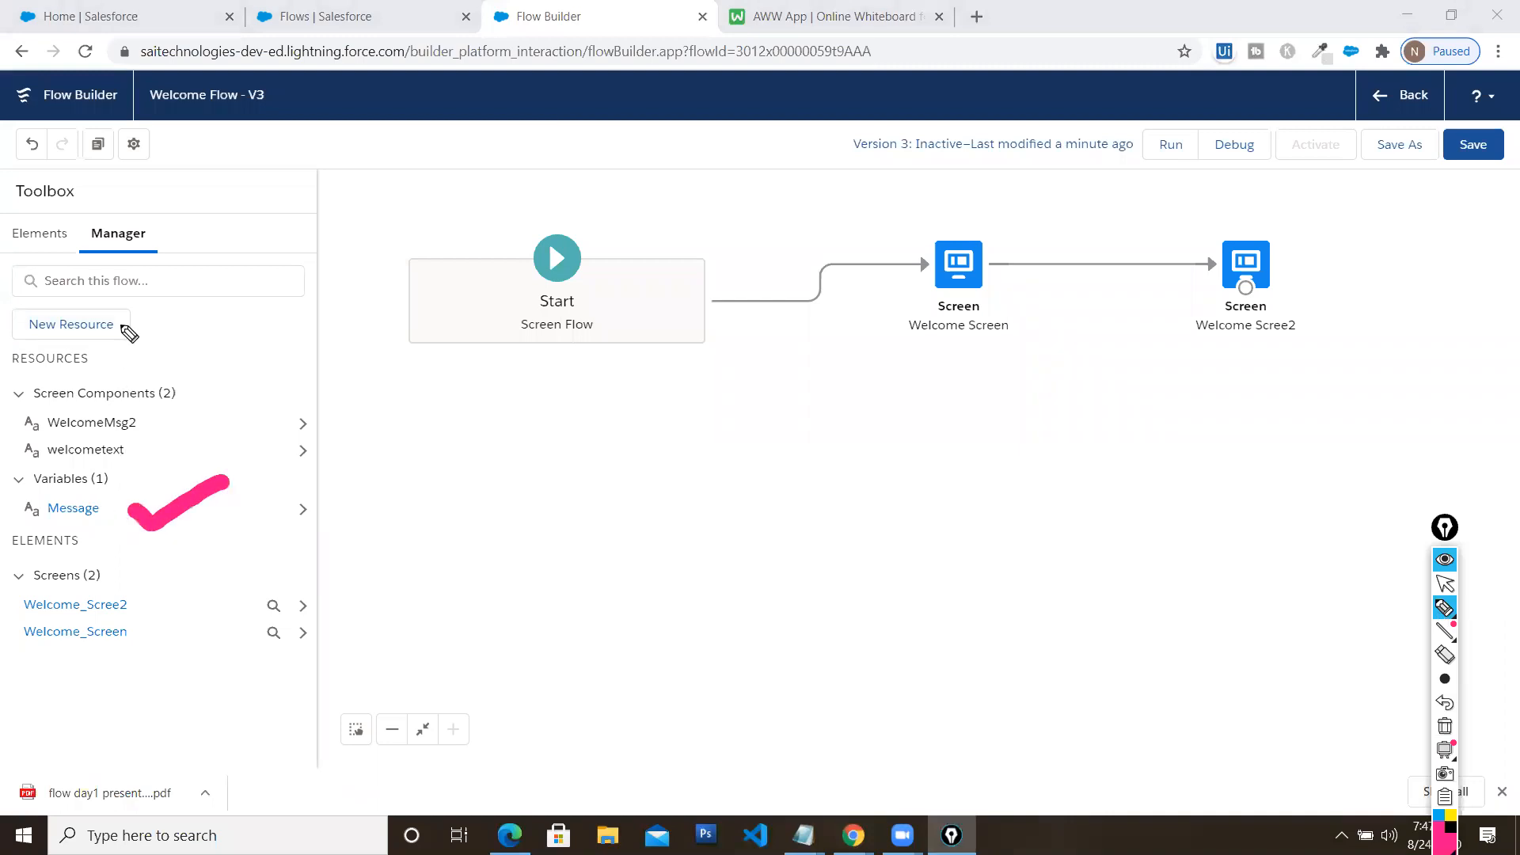
{"action": "left_click_drag", "start_coordinate": [96, 361], "coordinate": [183, 341]}
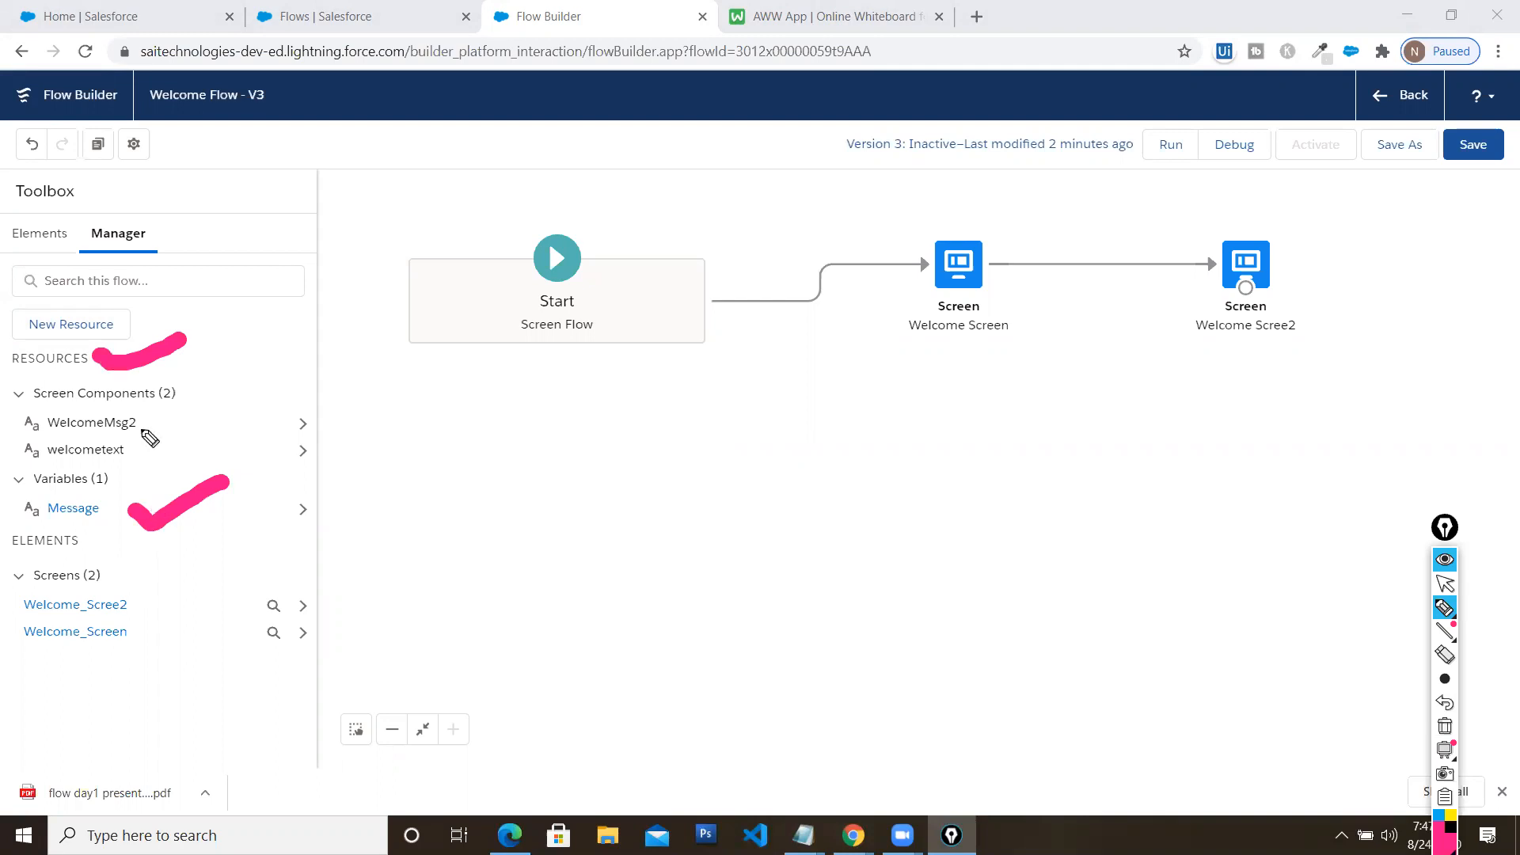
{"action": "mouse_move", "coordinate": [183, 389]}
{"action": "left_mouse_down"}
{"action": "mouse_move", "coordinate": [194, 404]}
{"action": "mouse_move", "coordinate": [228, 366]}
{"action": "left_mouse_up"}
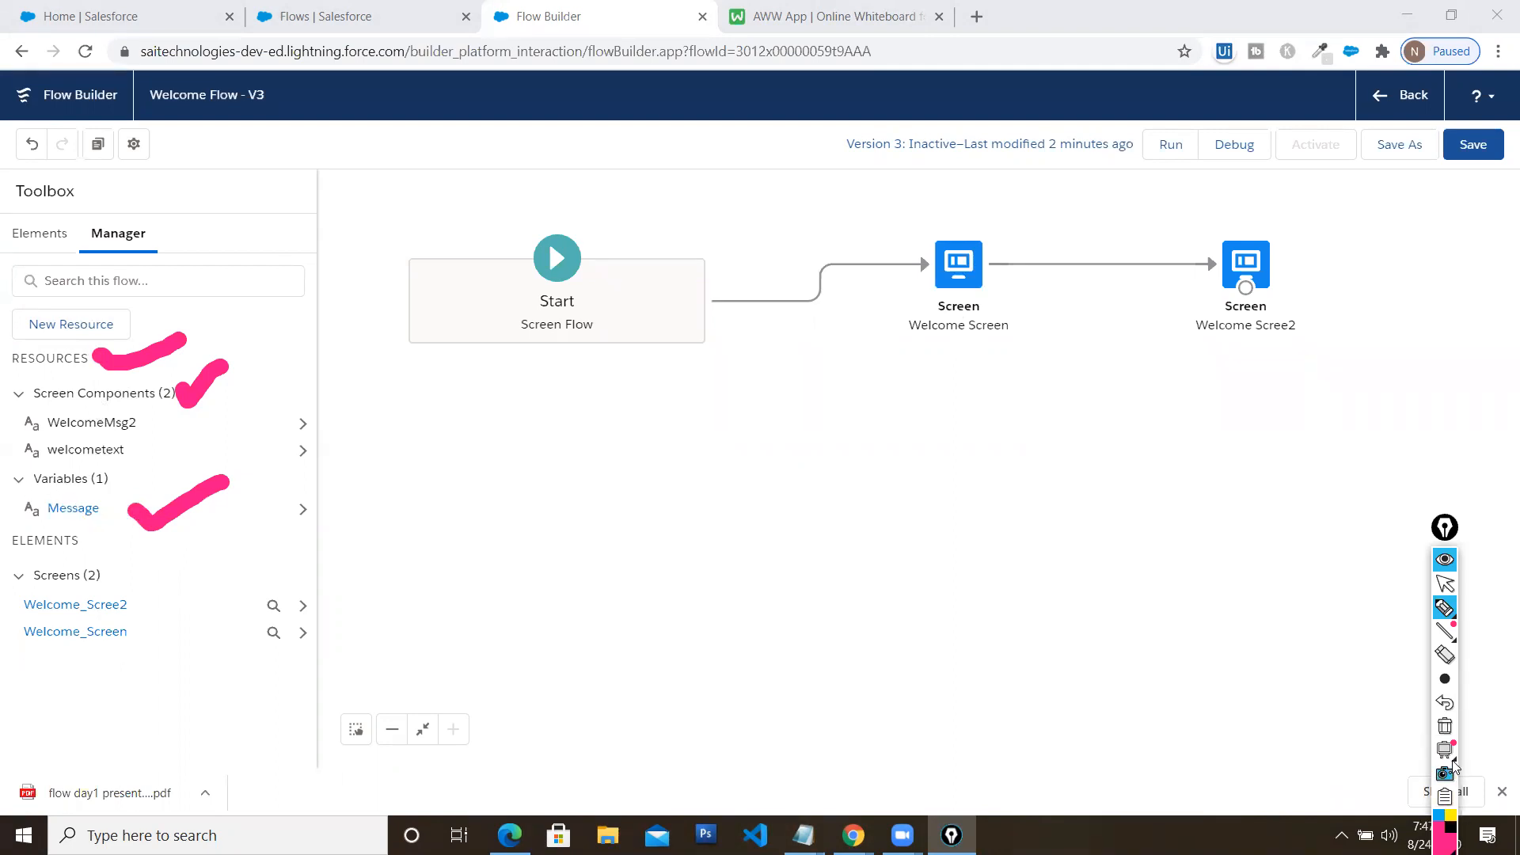
{"action": "left_click", "coordinate": [1447, 727]}
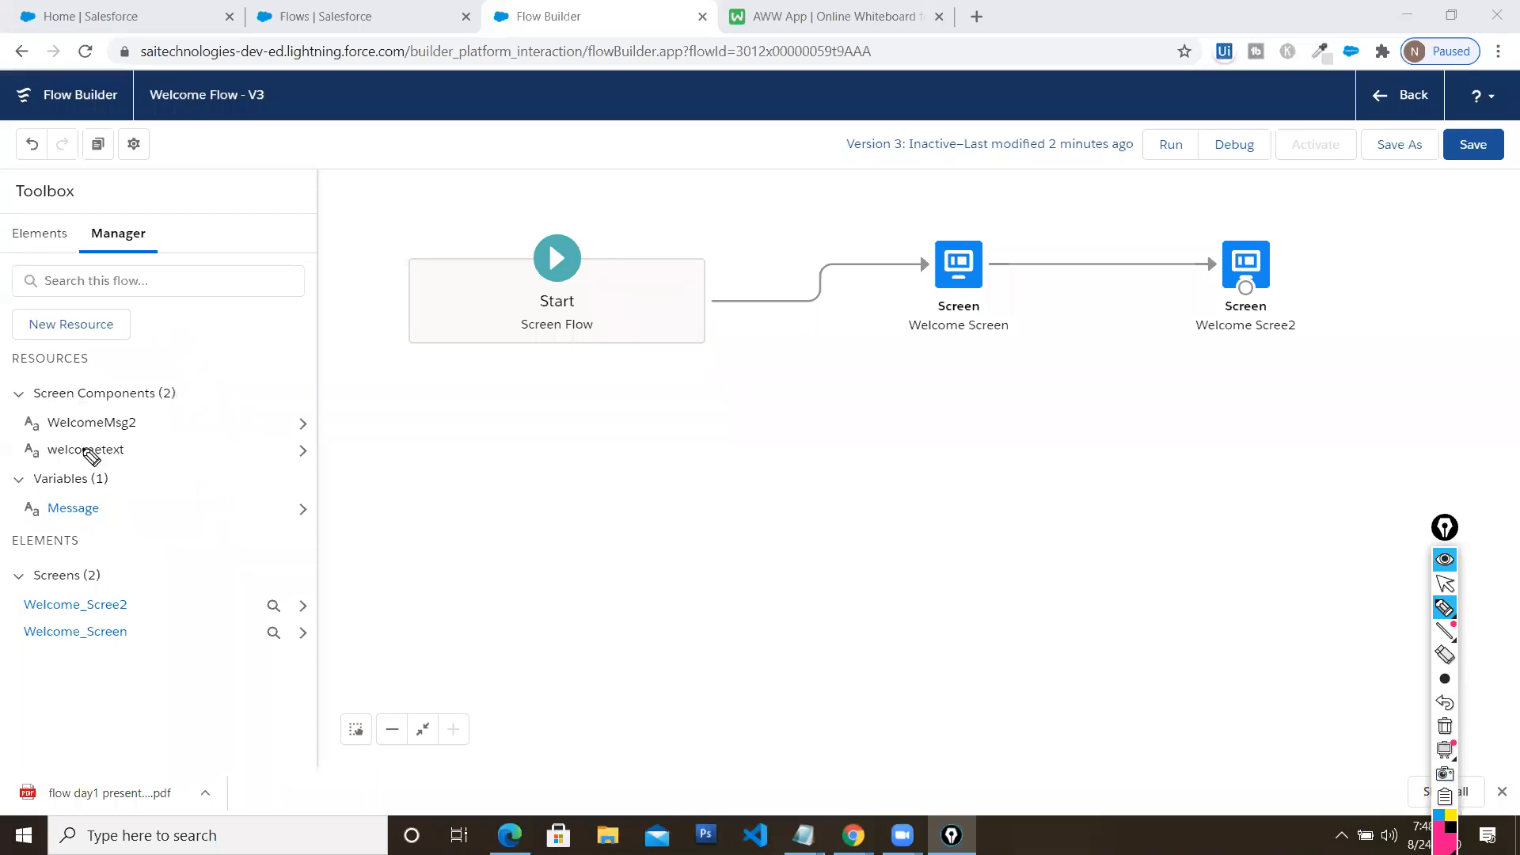
{"action": "left_click", "coordinate": [1444, 585]}
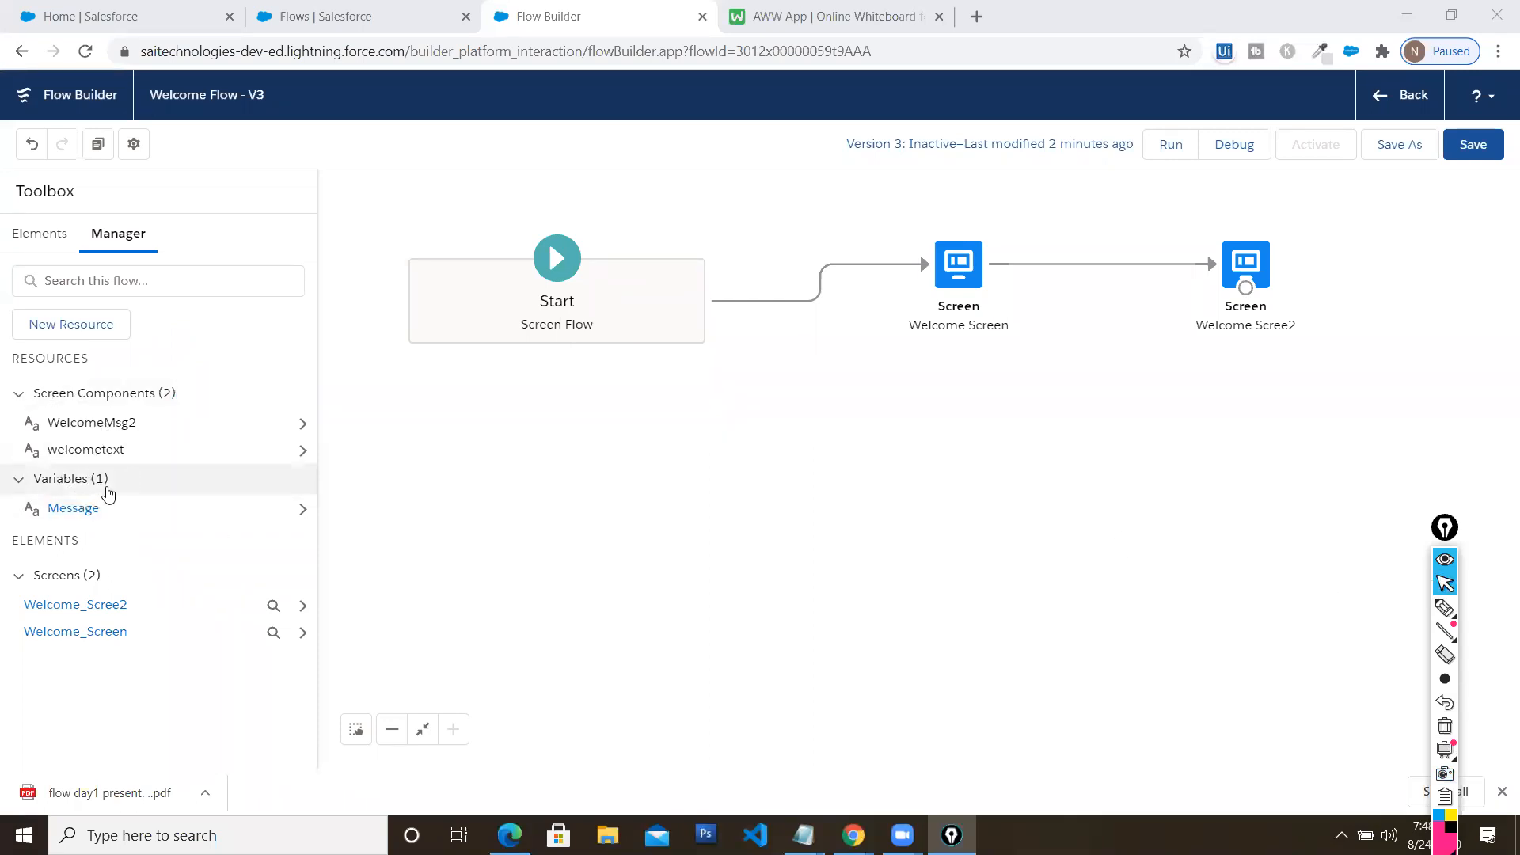
{"action": "left_click", "coordinate": [958, 274]}
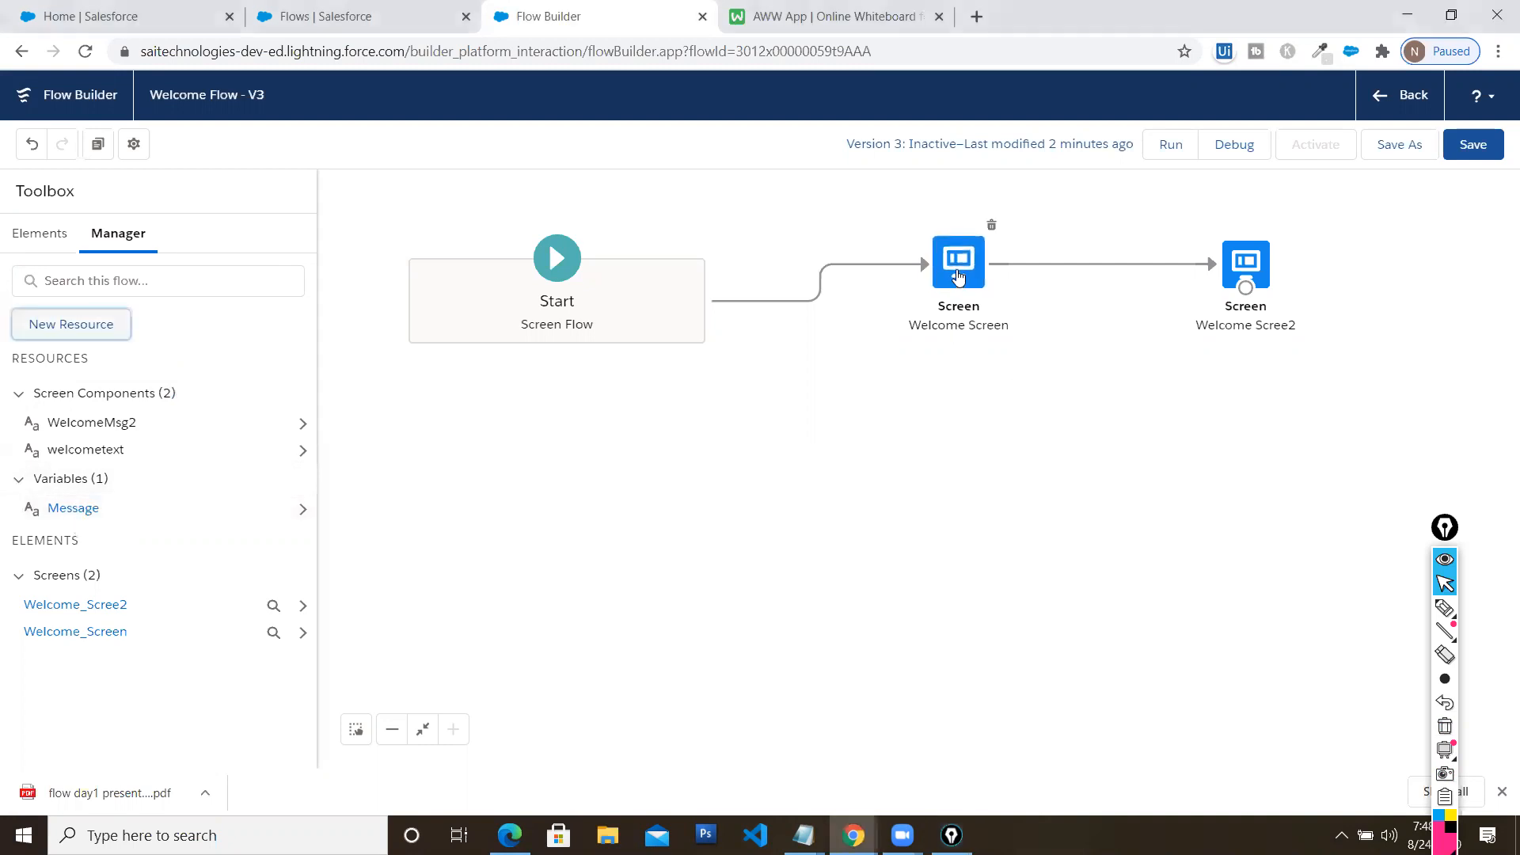
Replace Welcome Screen's fixed welcome sentence with the {!Message} variable reference
{"action": "double_click", "coordinate": [956, 270]}
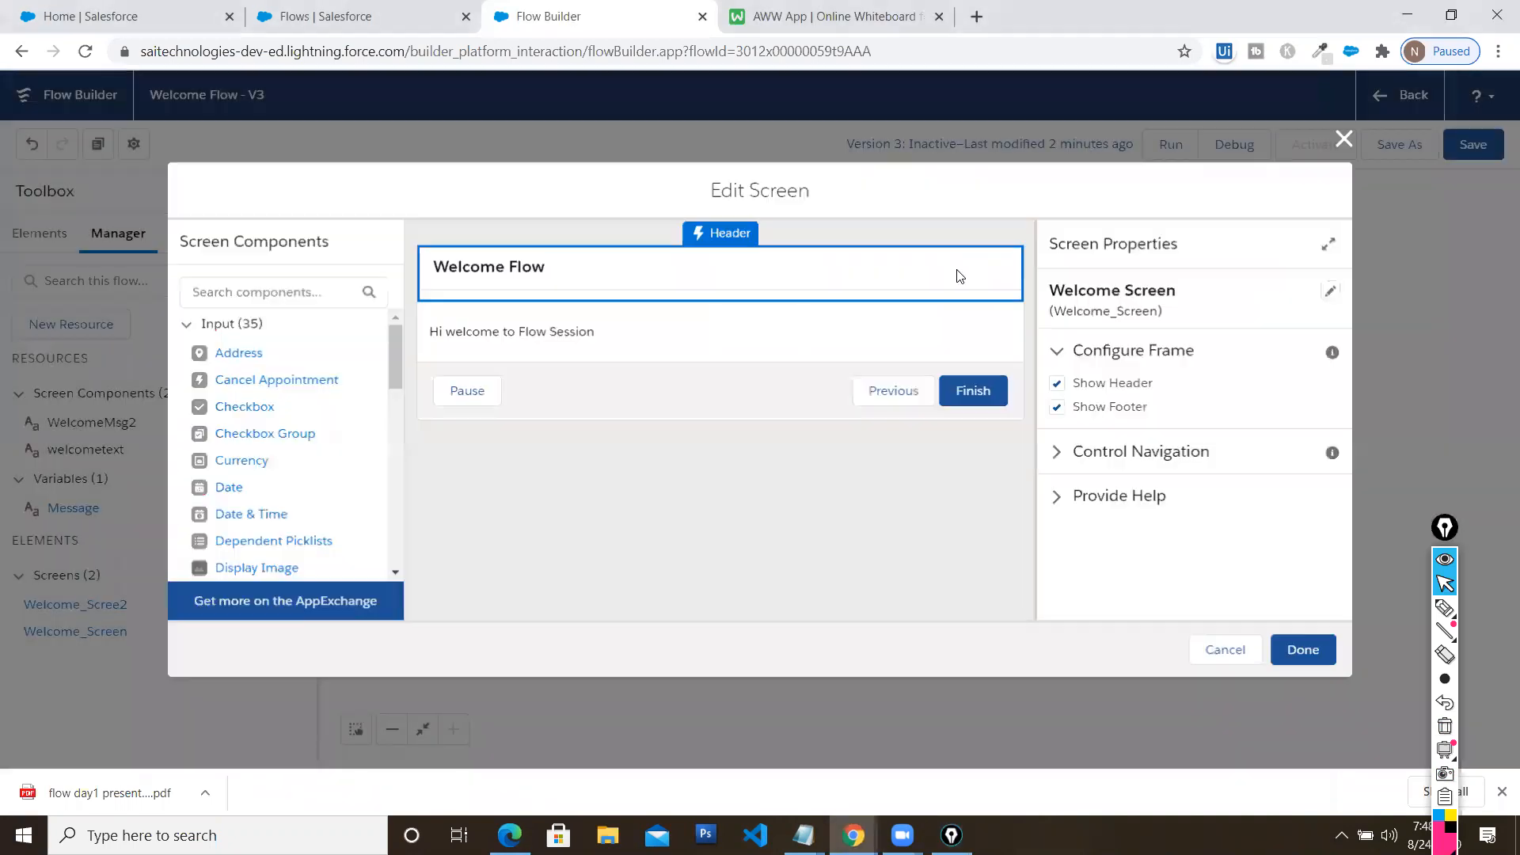
{"action": "left_click", "coordinate": [532, 333]}
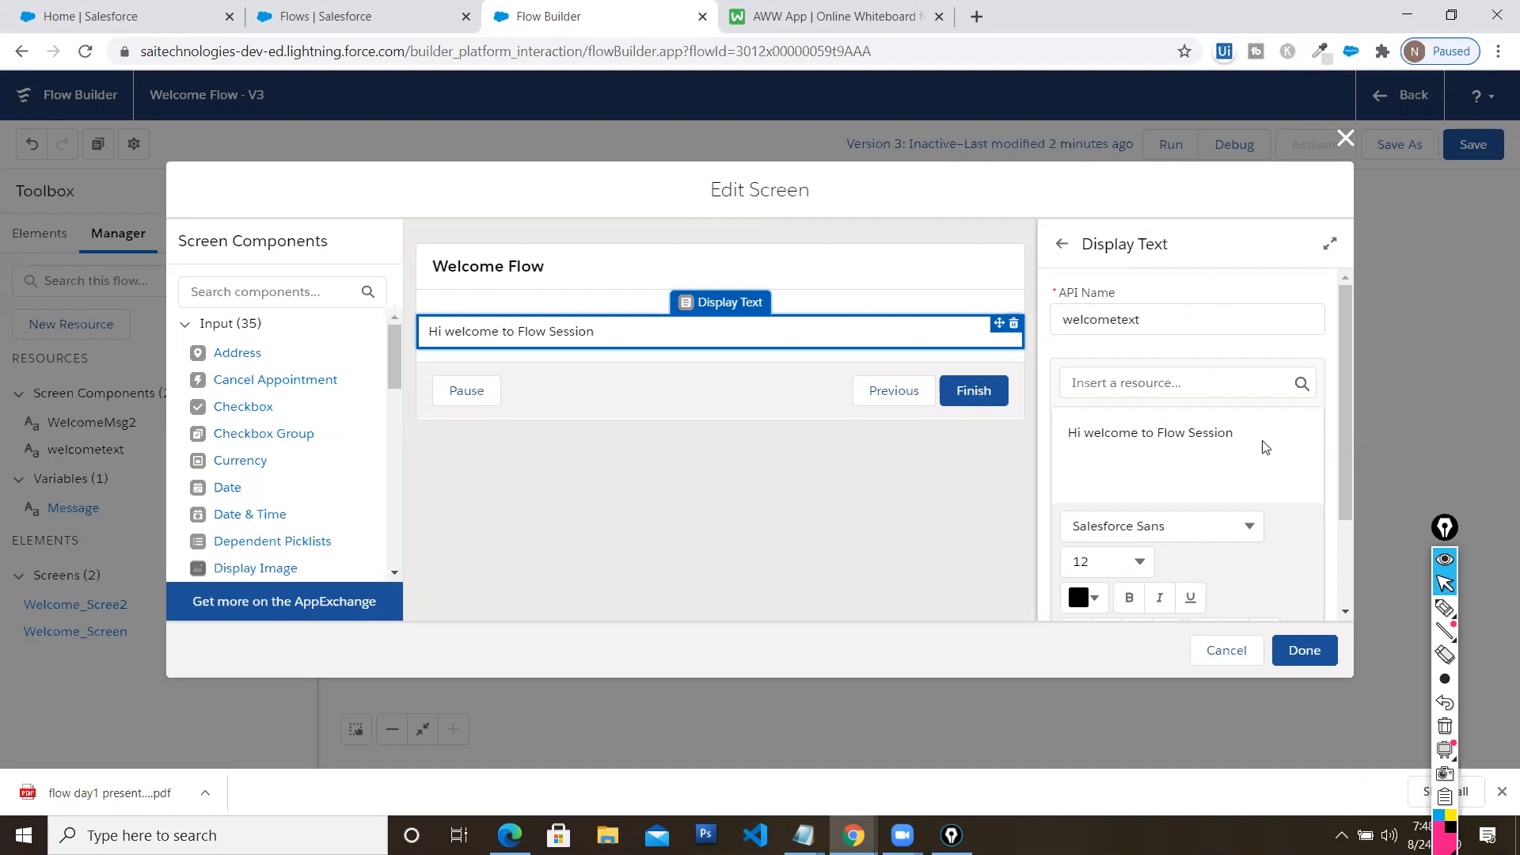
{"action": "left_click_drag", "start_coordinate": [1235, 432], "coordinate": [1049, 436]}
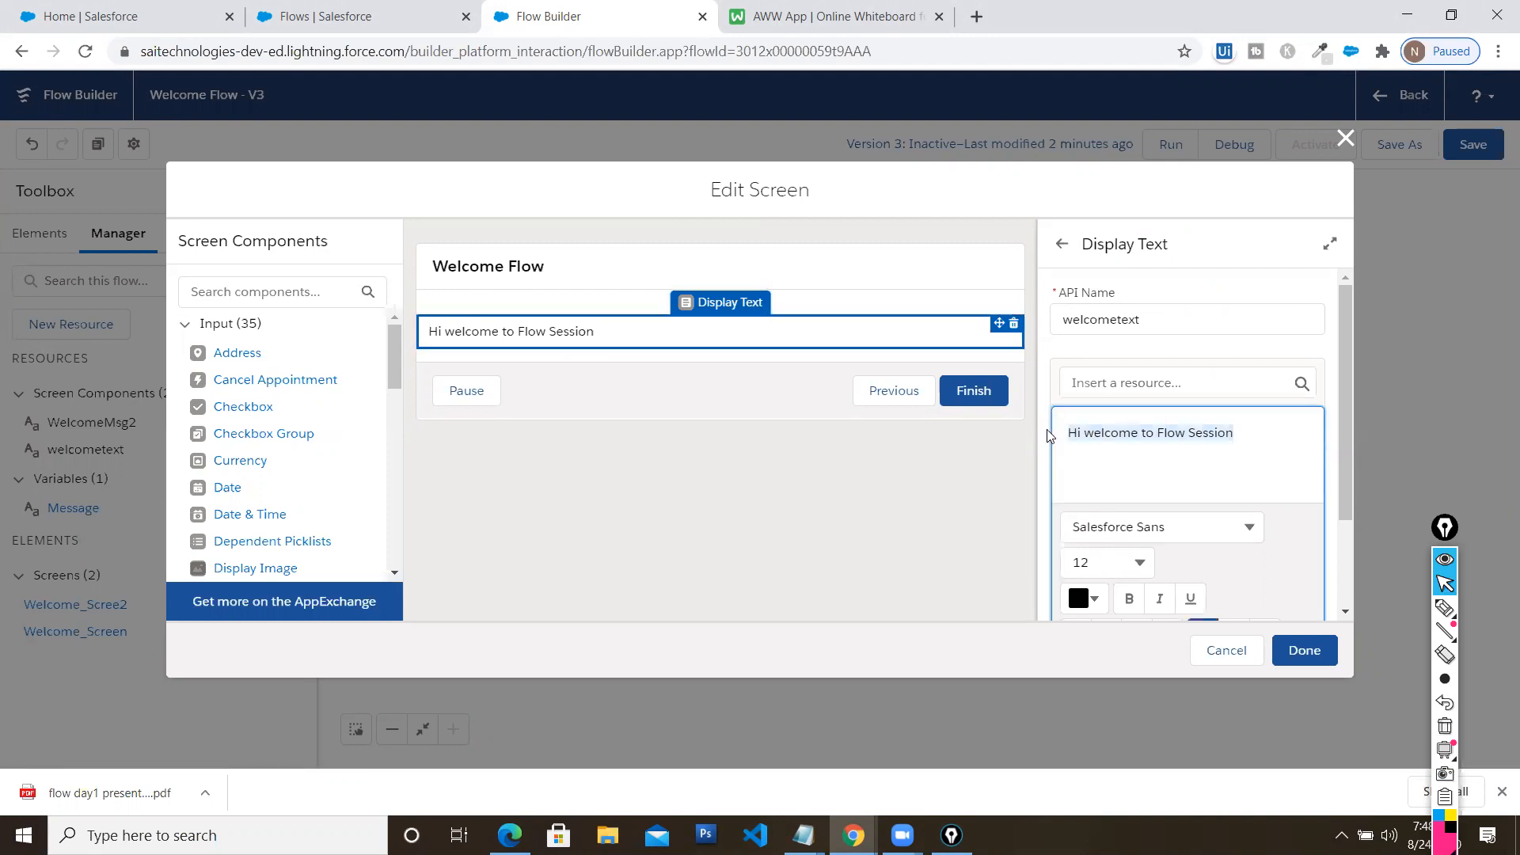
{"action": "key", "text": "BackSpace"}
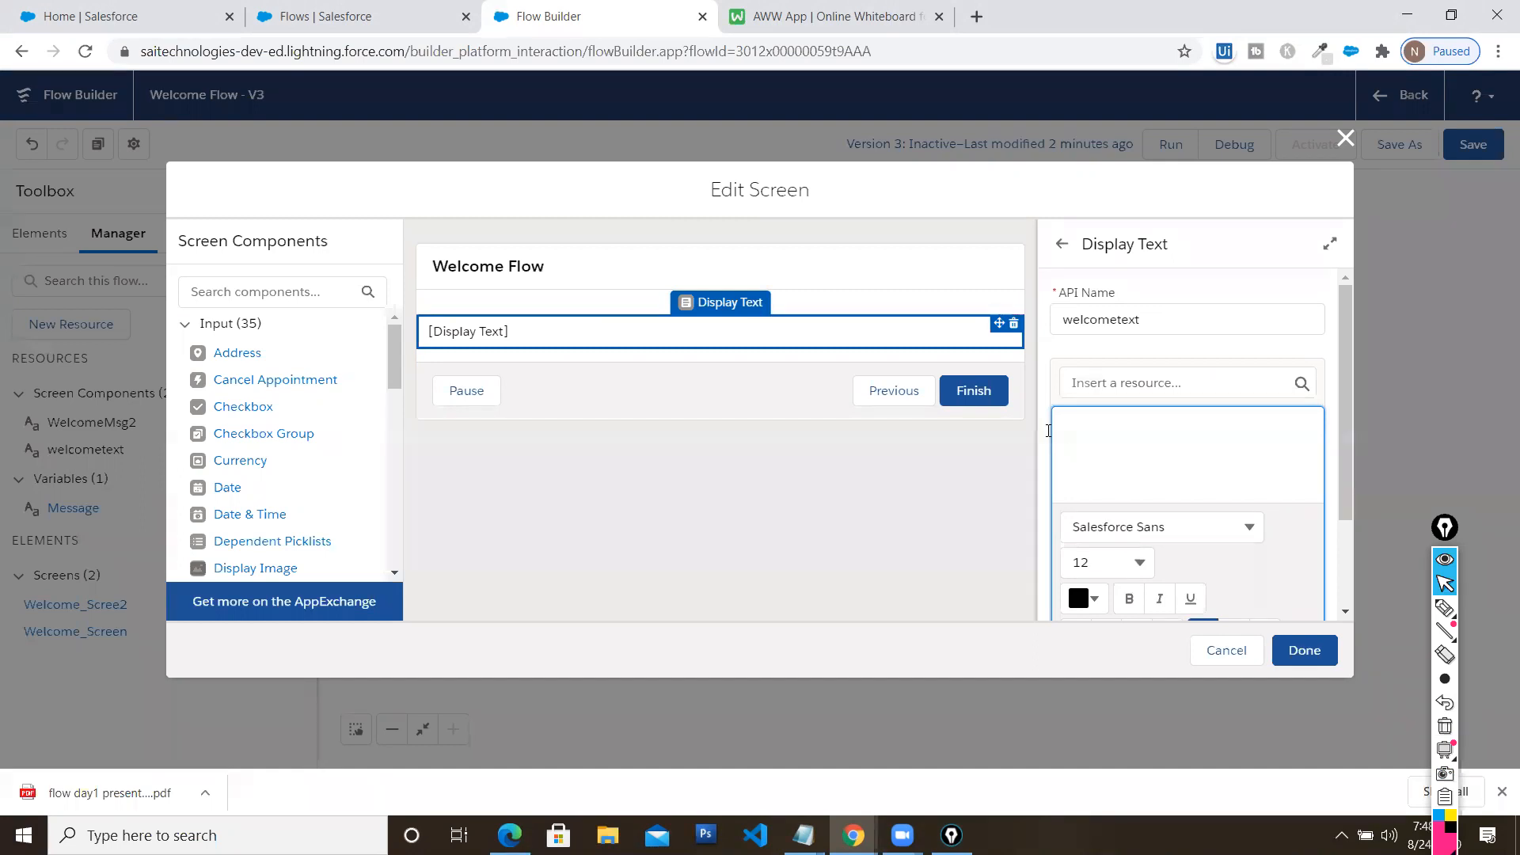
{"action": "left_click", "coordinate": [1197, 385]}
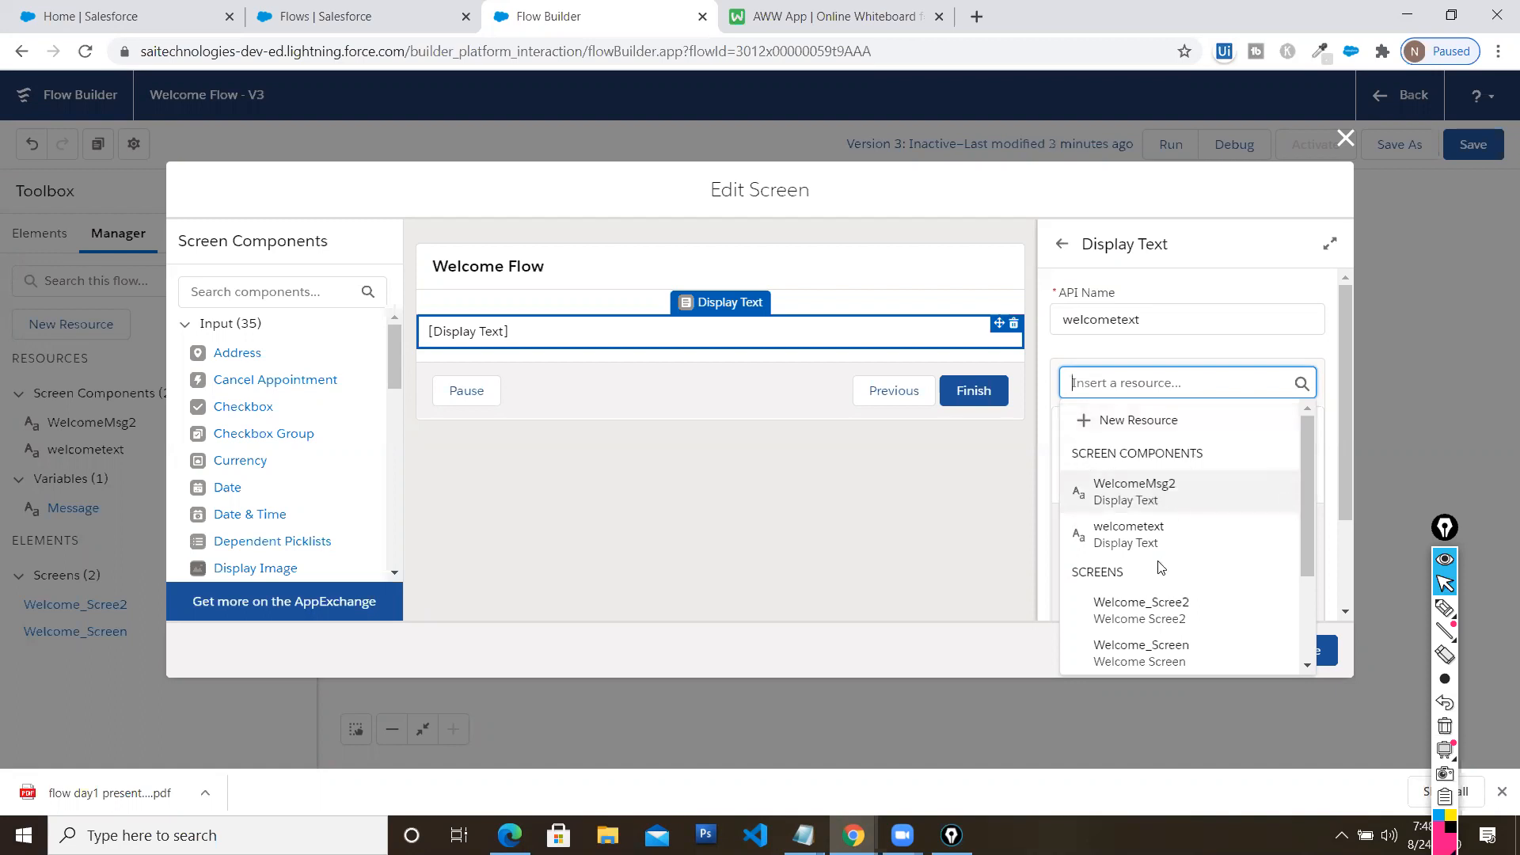
{"action": "scroll", "coordinate": [1160, 568], "scroll_direction": "down", "scroll_amount": 2}
{"action": "scroll", "coordinate": [1160, 568], "scroll_direction": "down", "scroll_amount": 1}
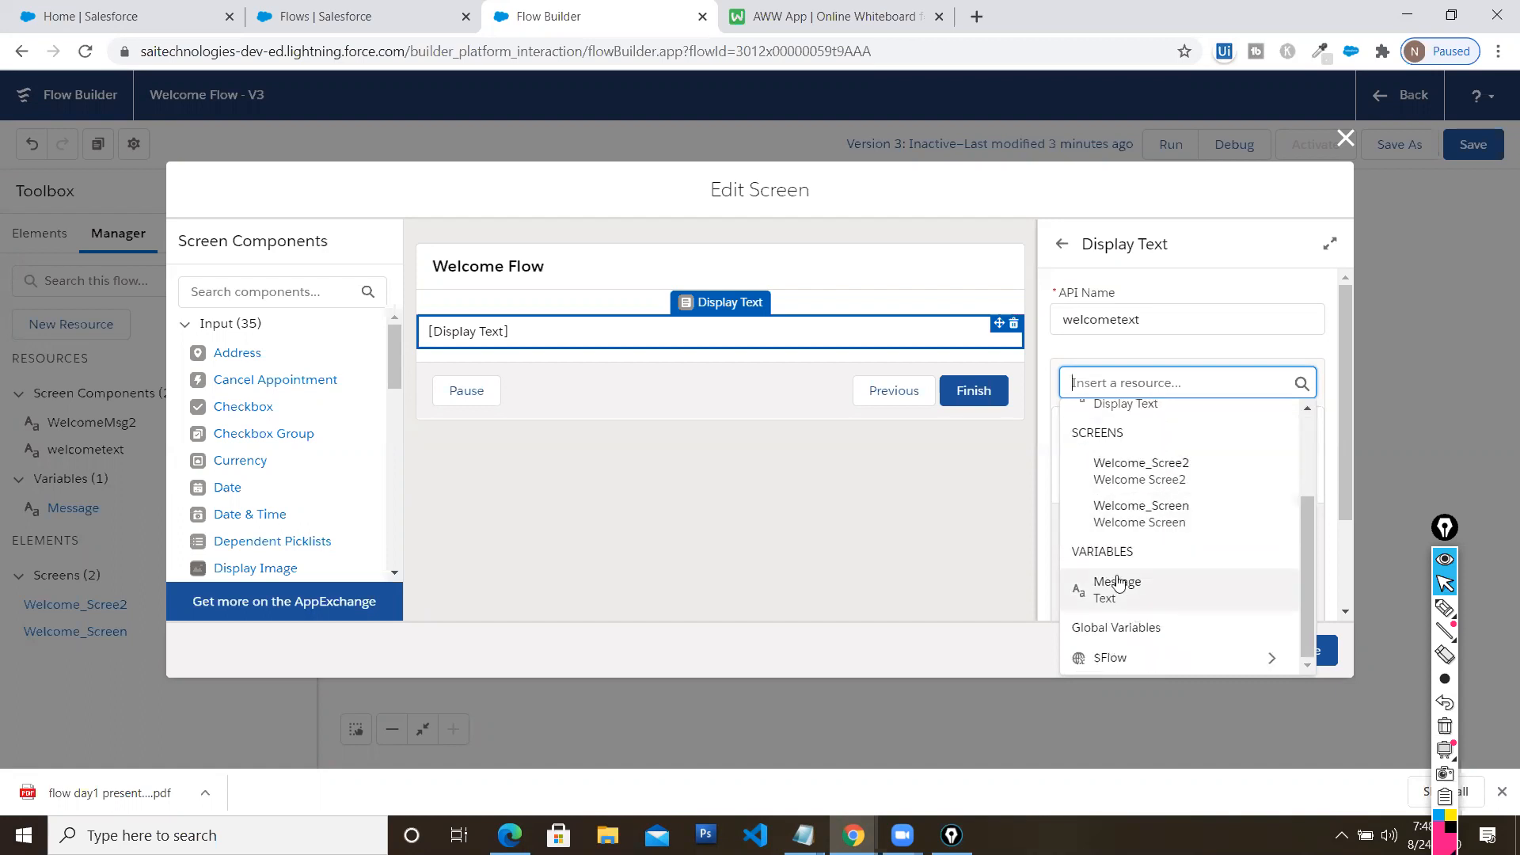
{"action": "left_click", "coordinate": [1178, 603]}
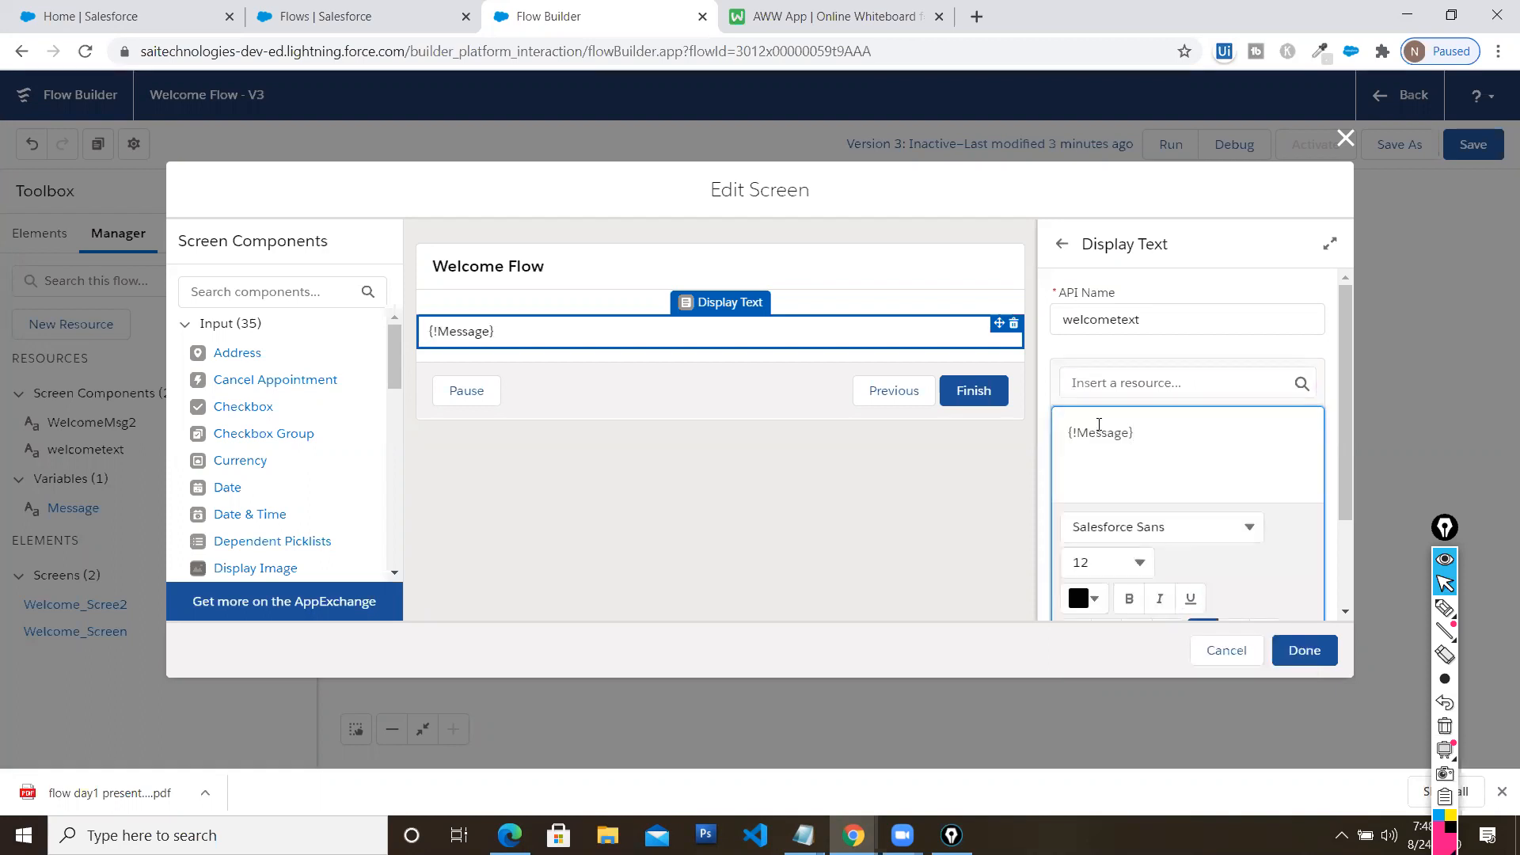
{"action": "left_click_drag", "start_coordinate": [1154, 435], "coordinate": [1060, 438]}
{"action": "left_click", "coordinate": [1140, 432]}
{"action": "key", "text": "ctrl+a"}
{"action": "left_click", "coordinate": [1287, 647]}
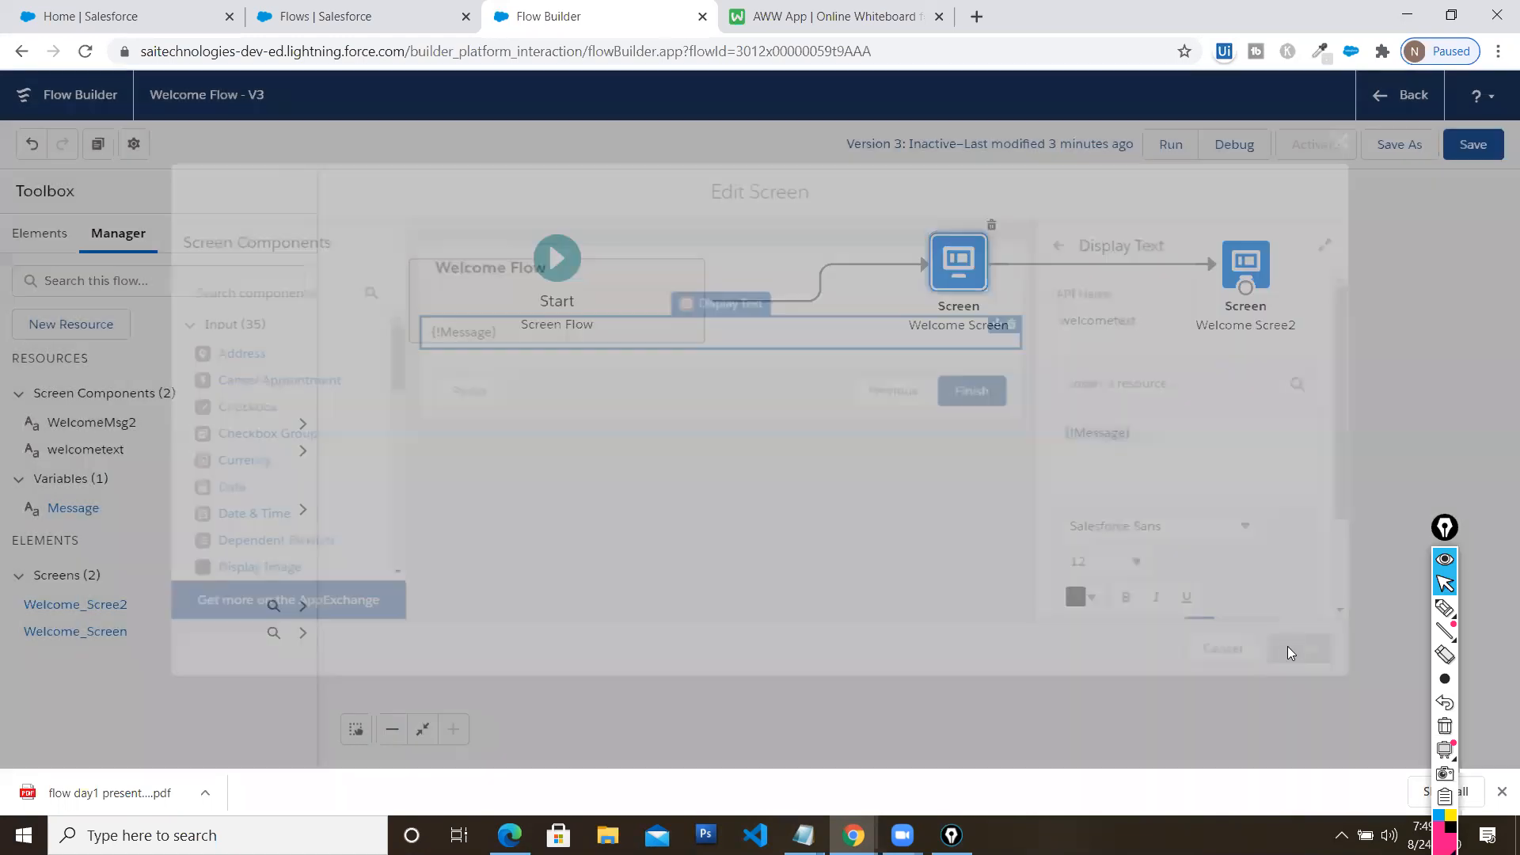
Replace Welcome Scree2's WelcomeMsg2 welcome sentence with the {!Message} variable and save the flow
{"action": "double_click", "coordinate": [1237, 271]}
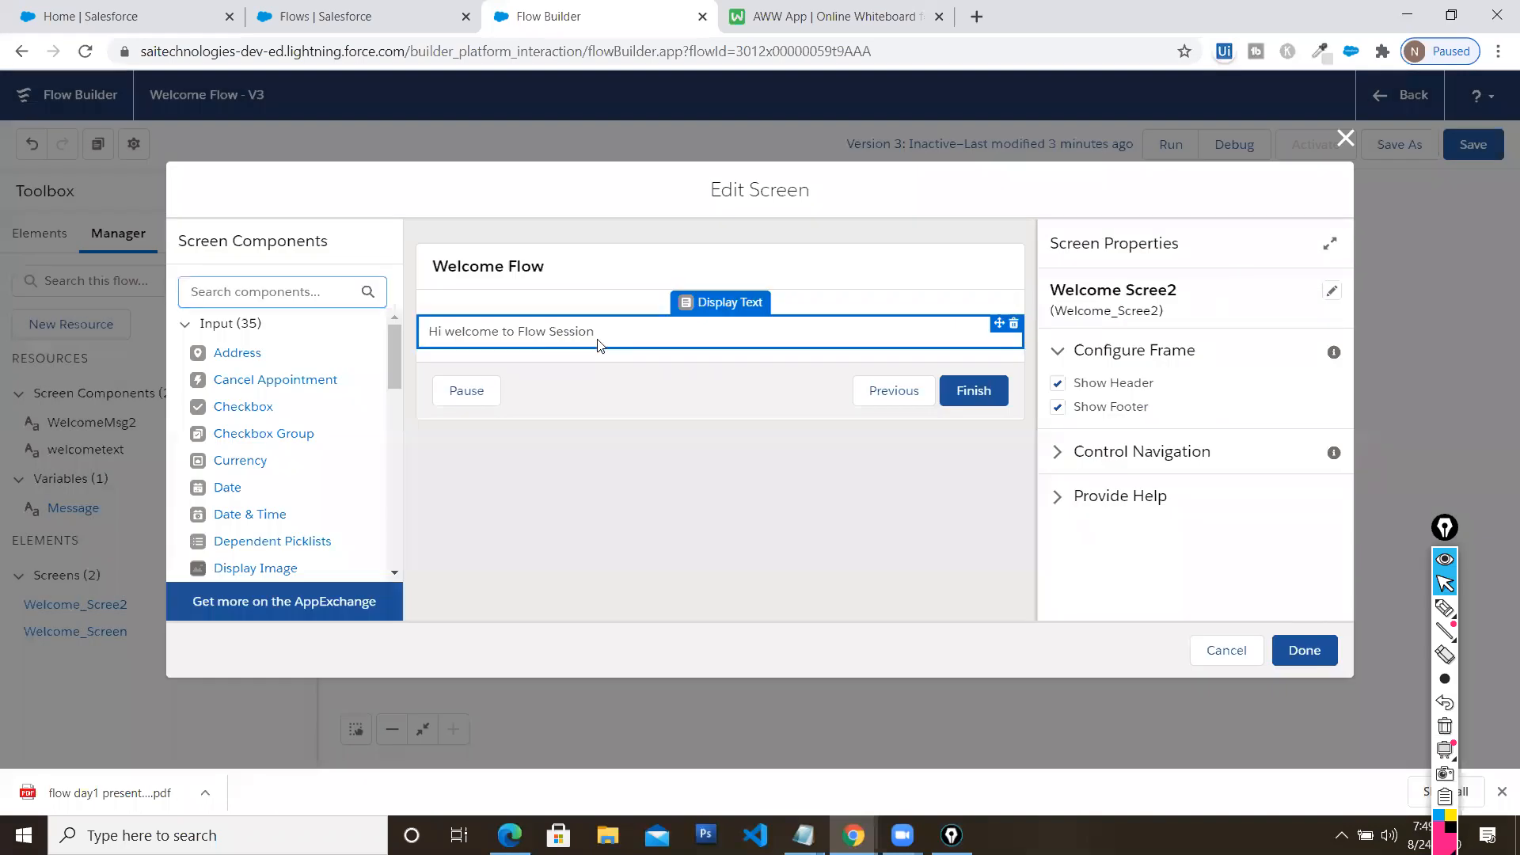
{"action": "left_click", "coordinate": [577, 326]}
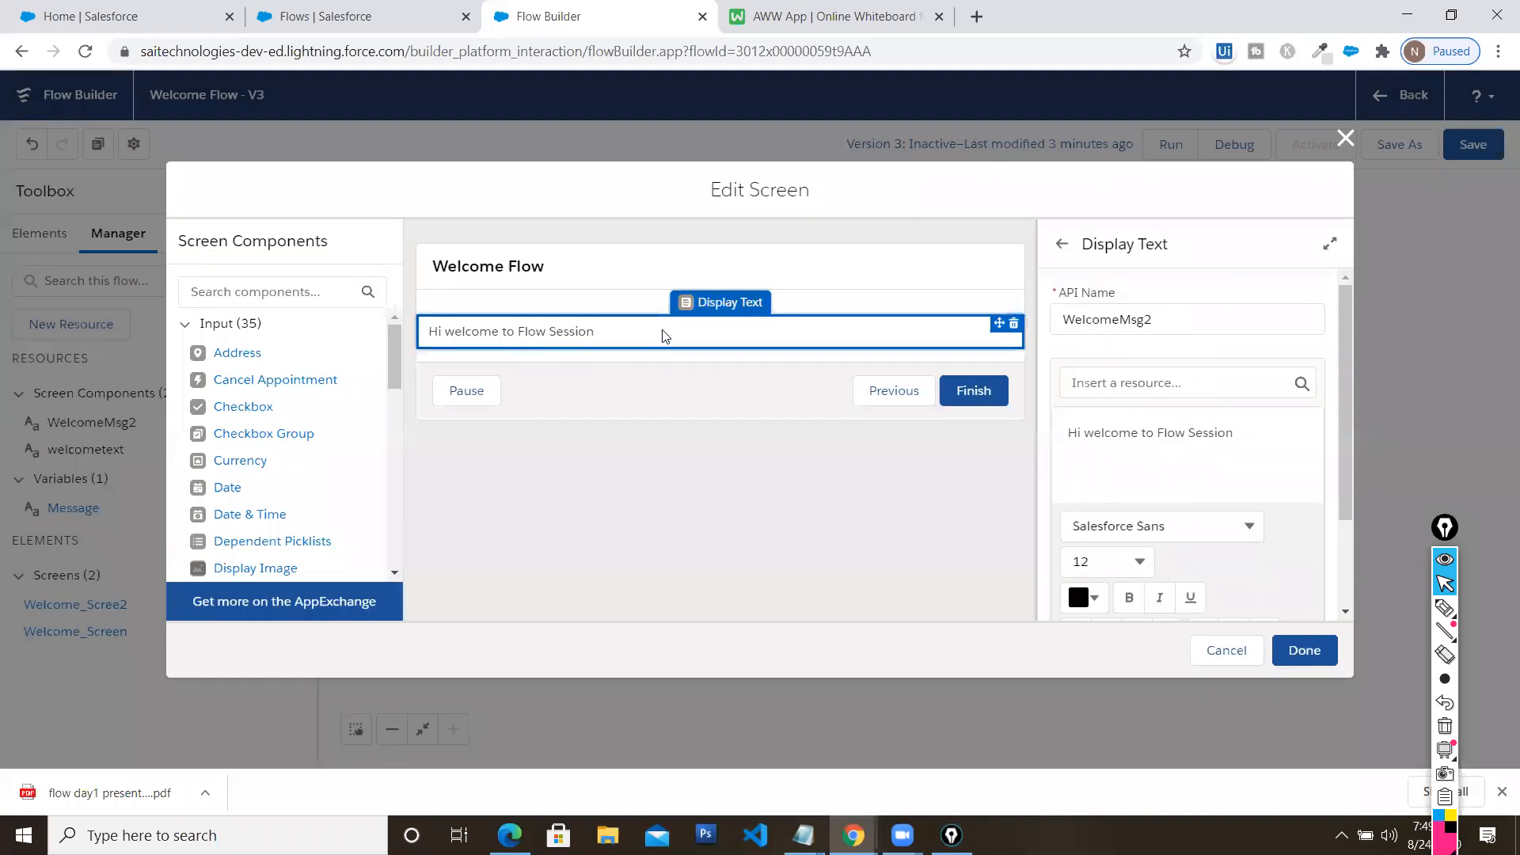
{"action": "left_click_drag", "start_coordinate": [1240, 435], "coordinate": [1046, 437]}
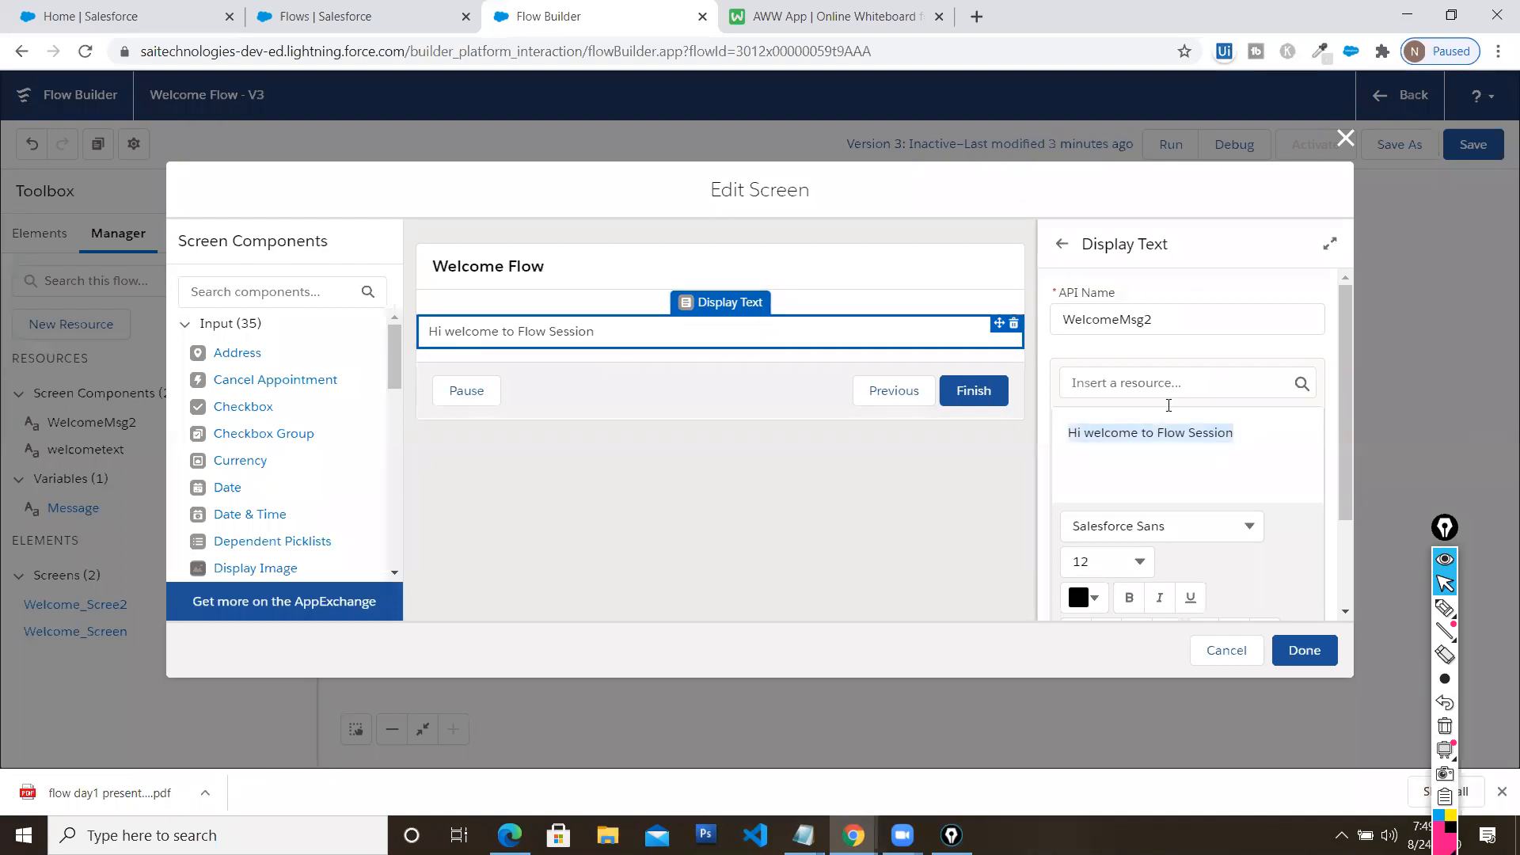
{"action": "left_click", "coordinate": [1246, 433]}
{"action": "key", "text": "BackSpace"}
{"action": "key", "text": "BackSpace"}
{"action": "key", "text": "BackSpace"}
{"action": "key", "text": "BackSpace"}
{"action": "key", "text": "BackSpace"}
{"action": "key", "text": "BackSpace"}
{"action": "key", "text": "BackSpace"}
{"action": "key", "text": "BackSpace"}
{"action": "key", "text": "BackSpace"}
{"action": "key", "text": "BackSpace"}
{"action": "key", "text": "BackSpace"}
{"action": "key", "text": "BackSpace"}
{"action": "key", "text": "BackSpace"}
{"action": "key", "text": "BackSpace"}
{"action": "key", "text": "BackSpace"}
{"action": "key", "text": "BackSpace"}
{"action": "key", "text": "BackSpace"}
{"action": "key", "text": "BackSpace"}
{"action": "key", "text": "BackSpace"}
{"action": "key", "text": "BackSpace"}
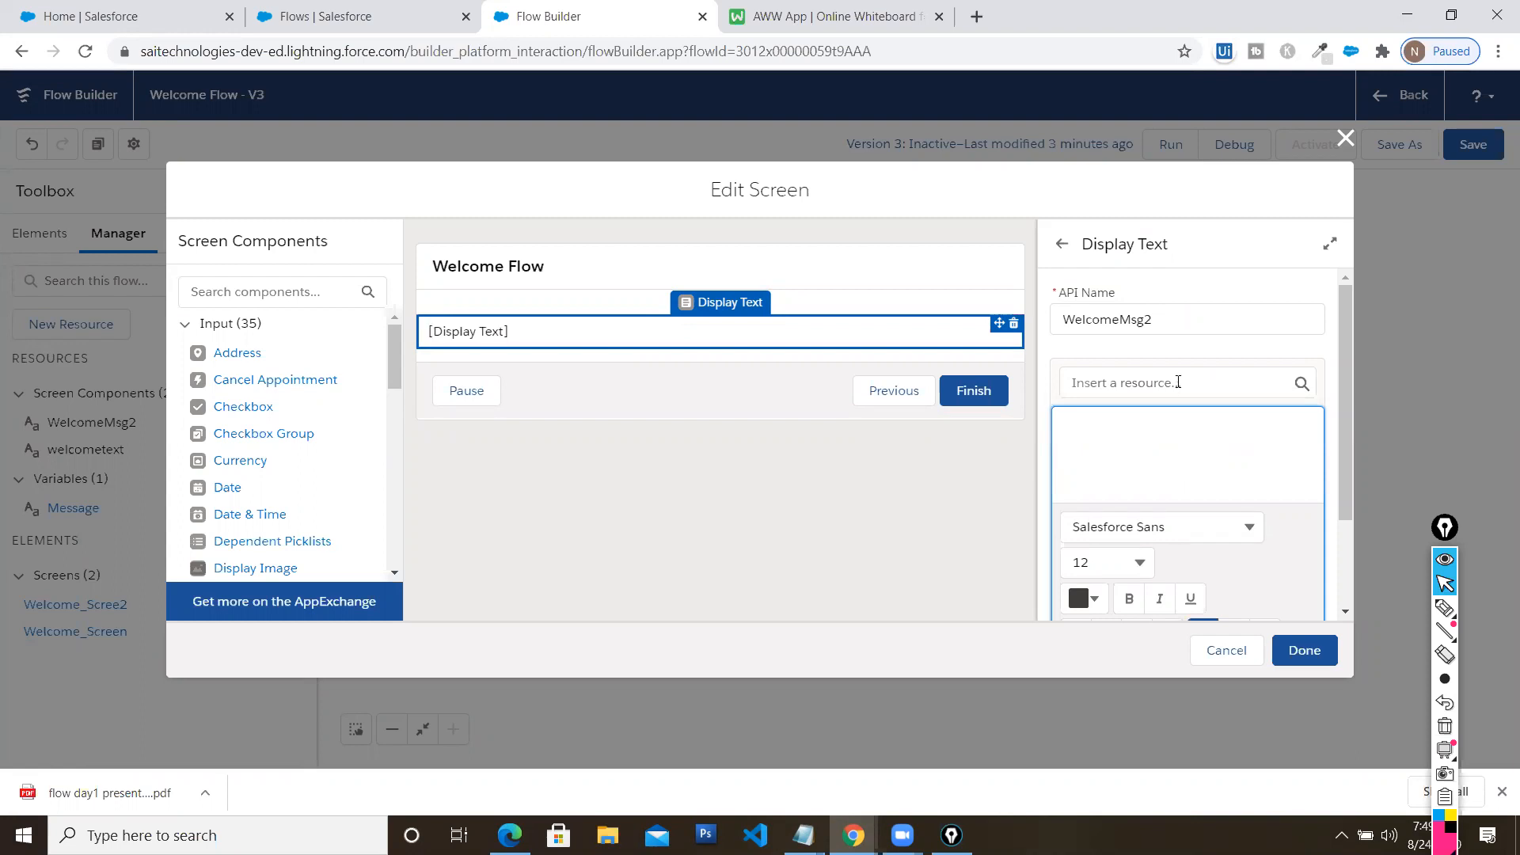
{"action": "left_click", "coordinate": [1177, 383]}
{"action": "scroll", "coordinate": [1188, 511], "scroll_direction": "down", "scroll_amount": 2}
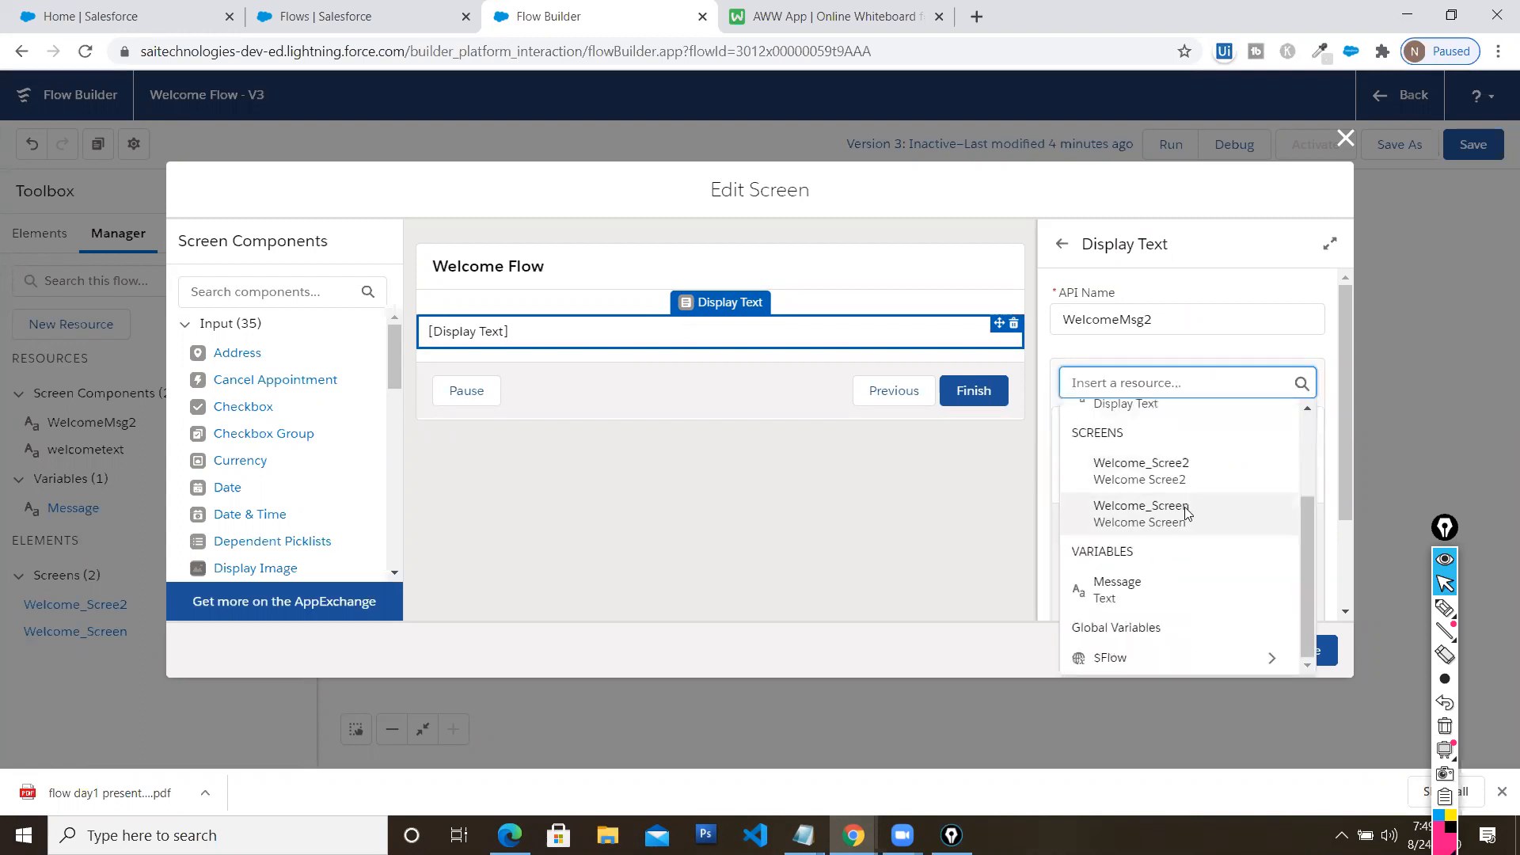
{"action": "left_click", "coordinate": [1113, 597]}
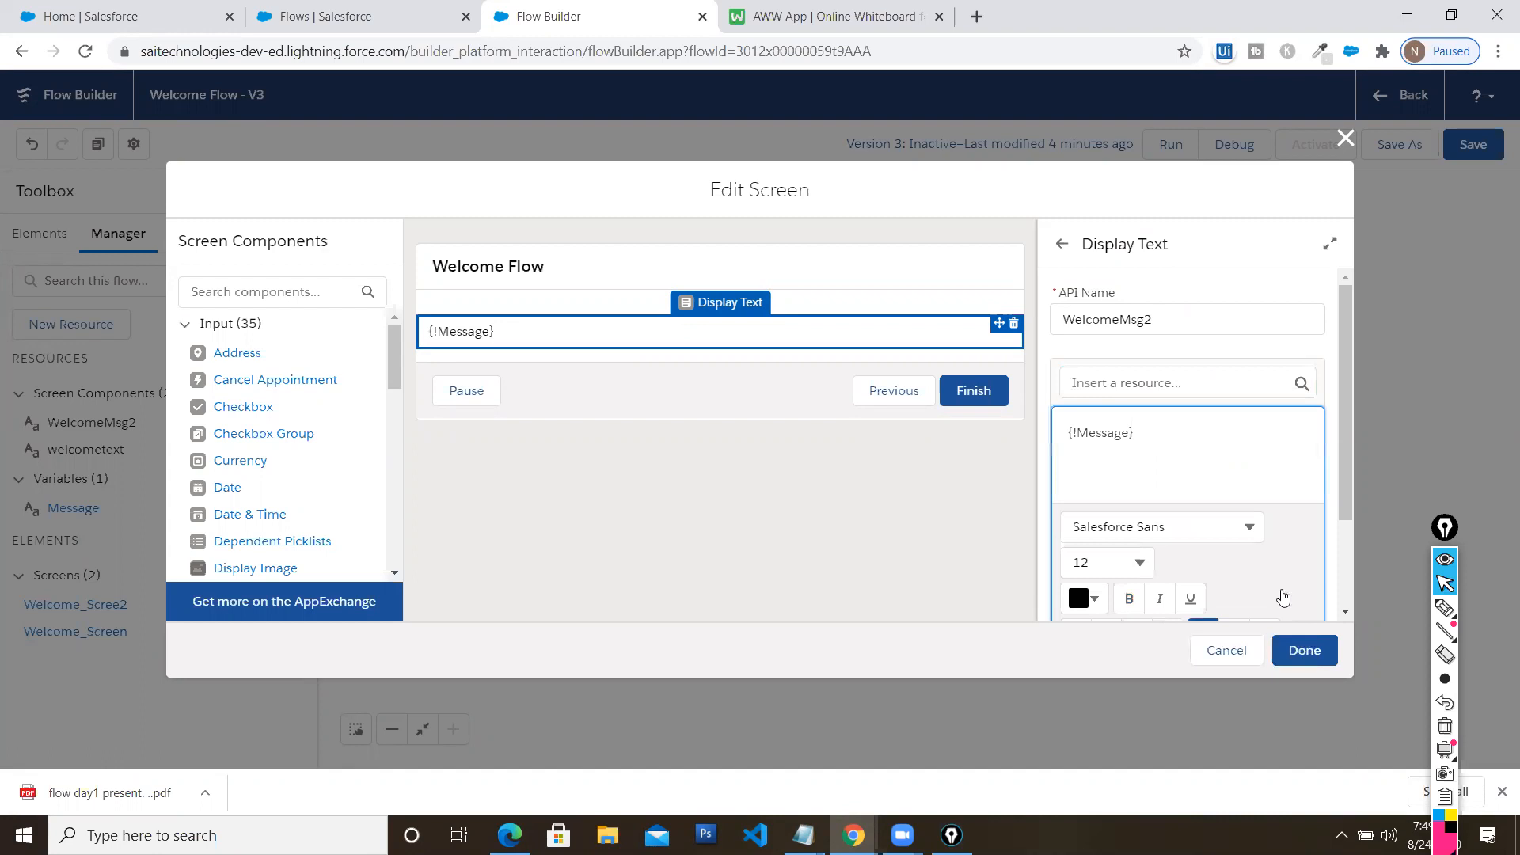
{"action": "left_click", "coordinate": [1301, 648]}
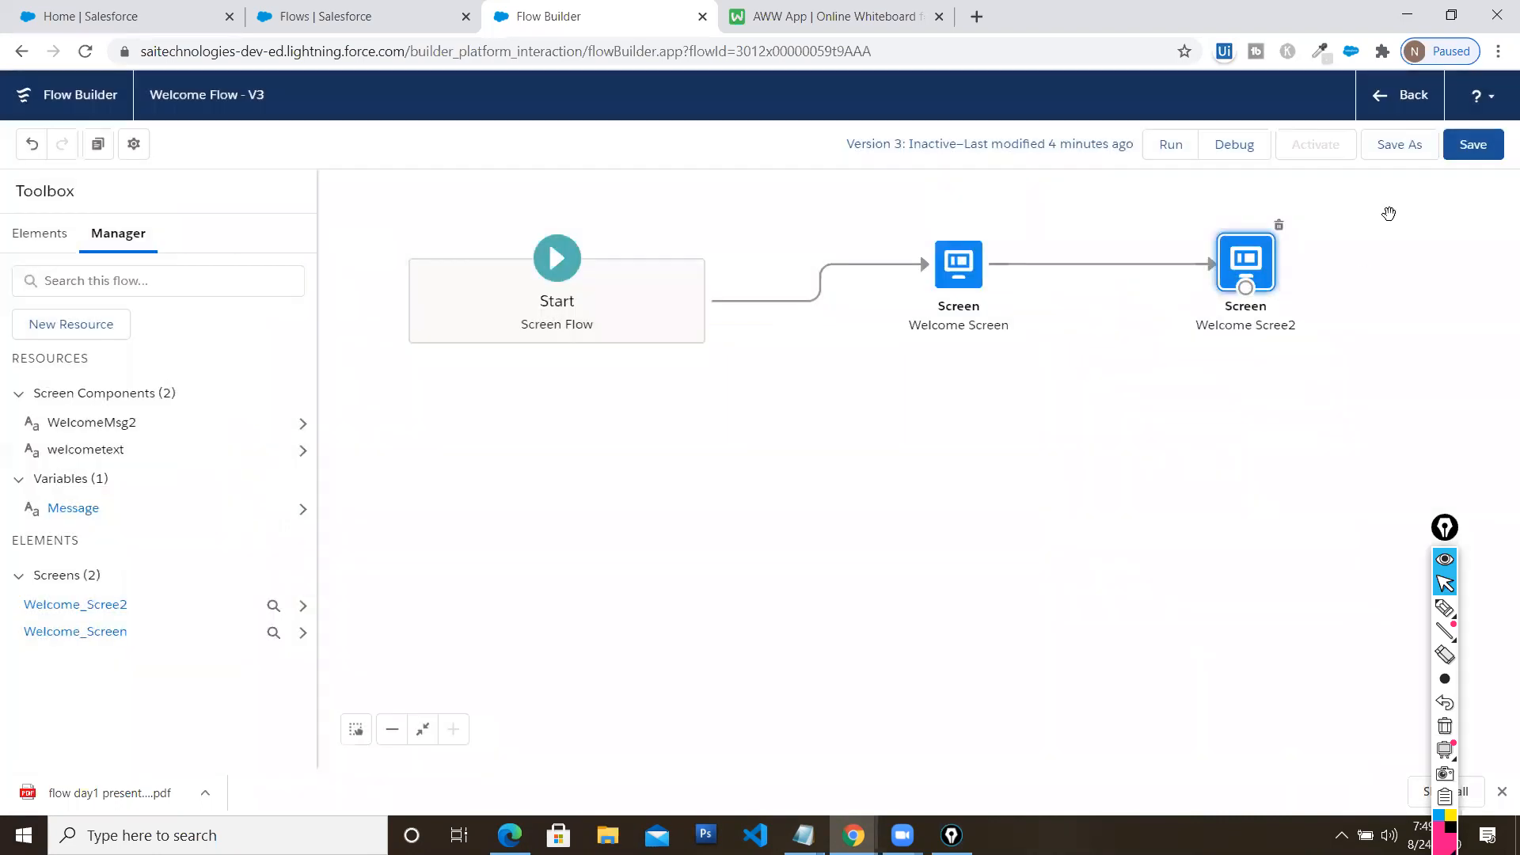
{"action": "left_click", "coordinate": [1472, 144]}
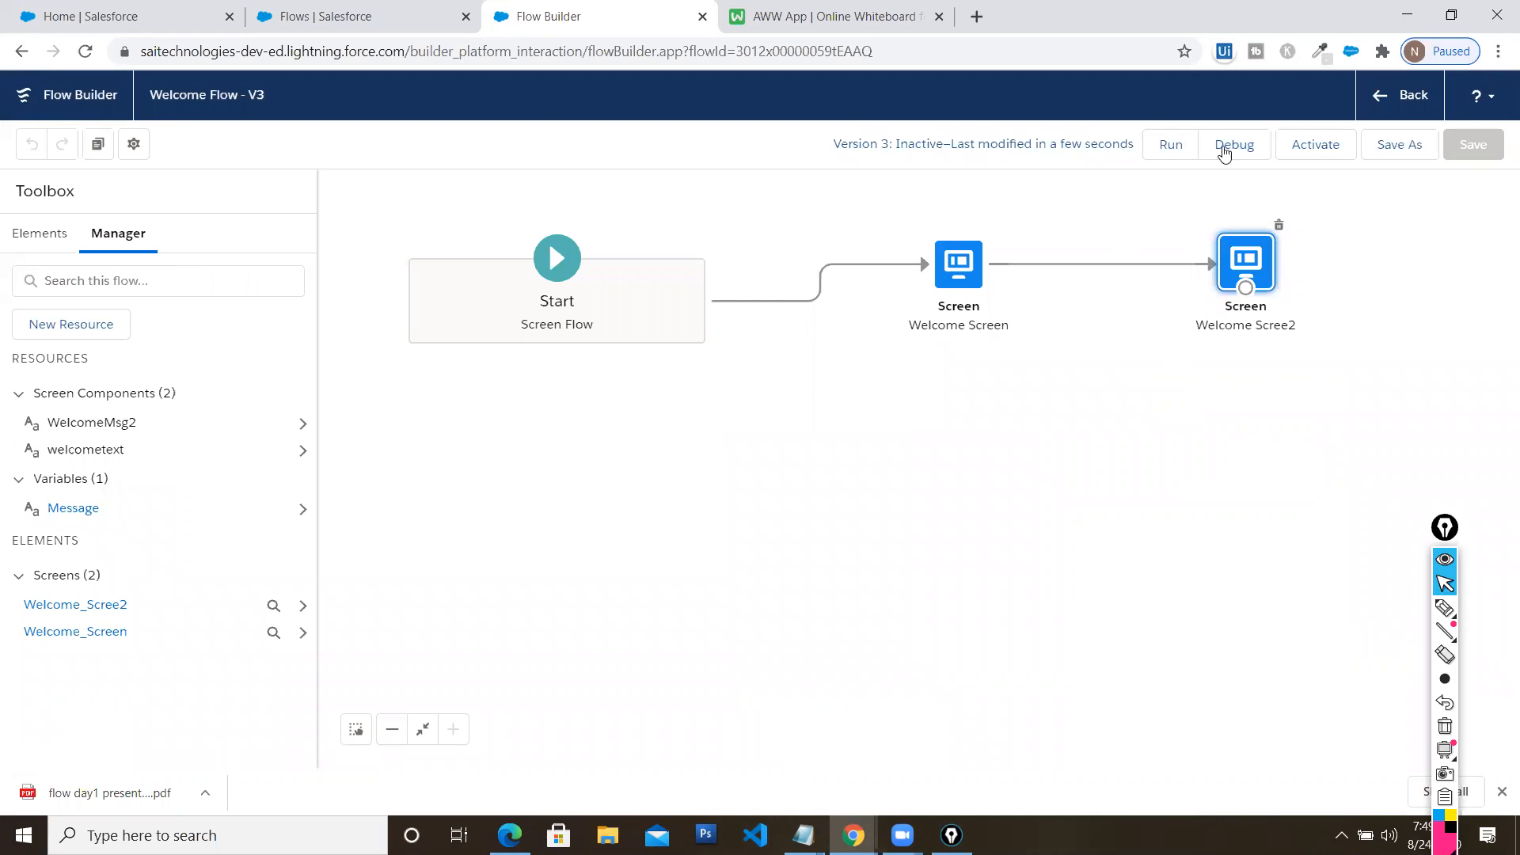
Debug-run the flow through both screens to check the Message text, then close the debug run
{"action": "left_click", "coordinate": [1243, 145]}
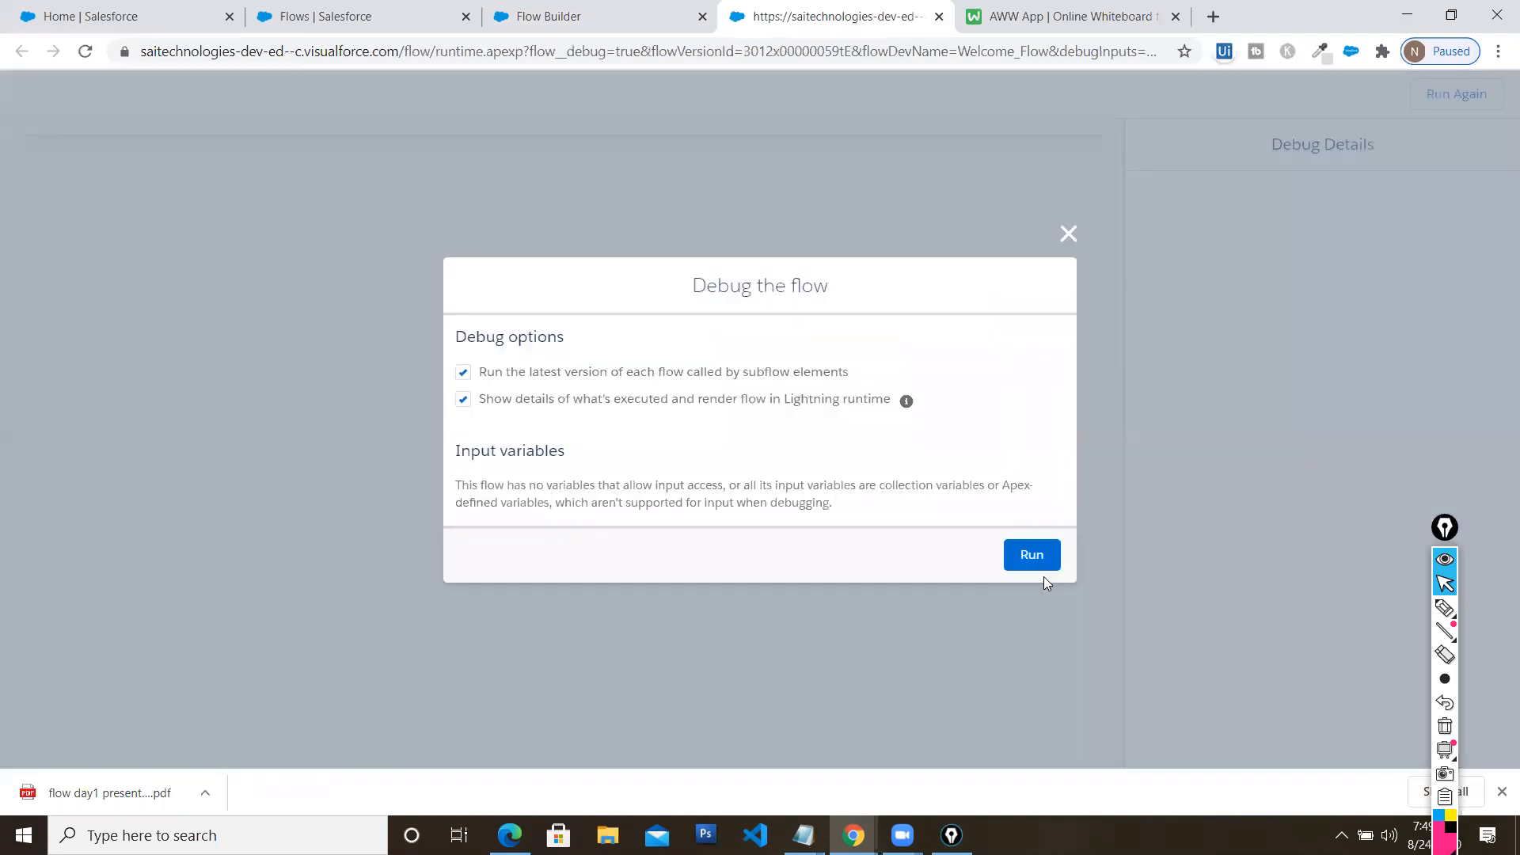
{"action": "left_click", "coordinate": [1036, 554]}
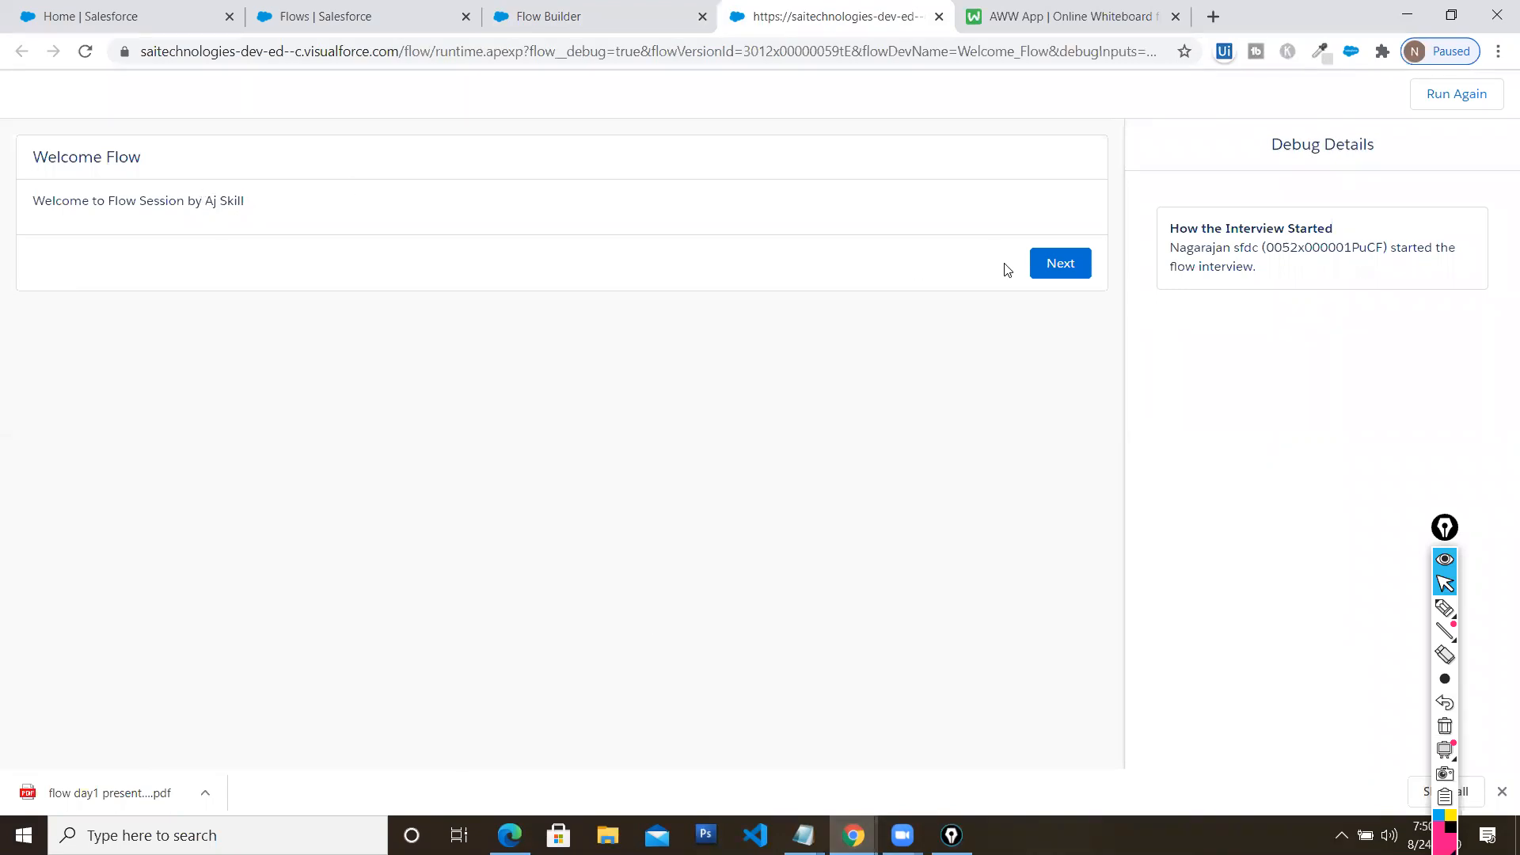
{"action": "left_click", "coordinate": [1051, 267]}
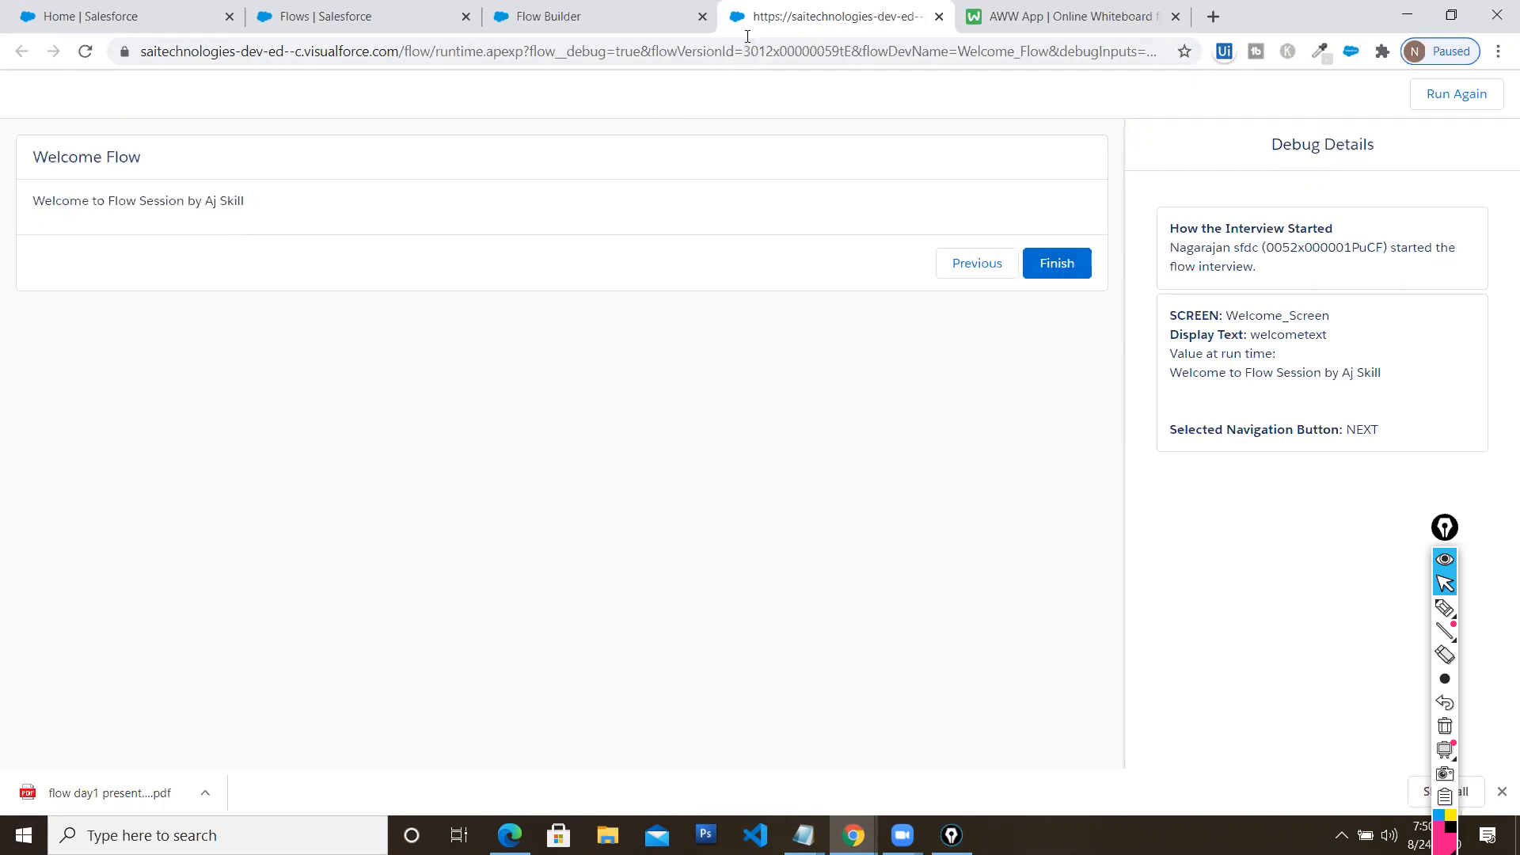
{"action": "left_click", "coordinate": [1452, 14]}
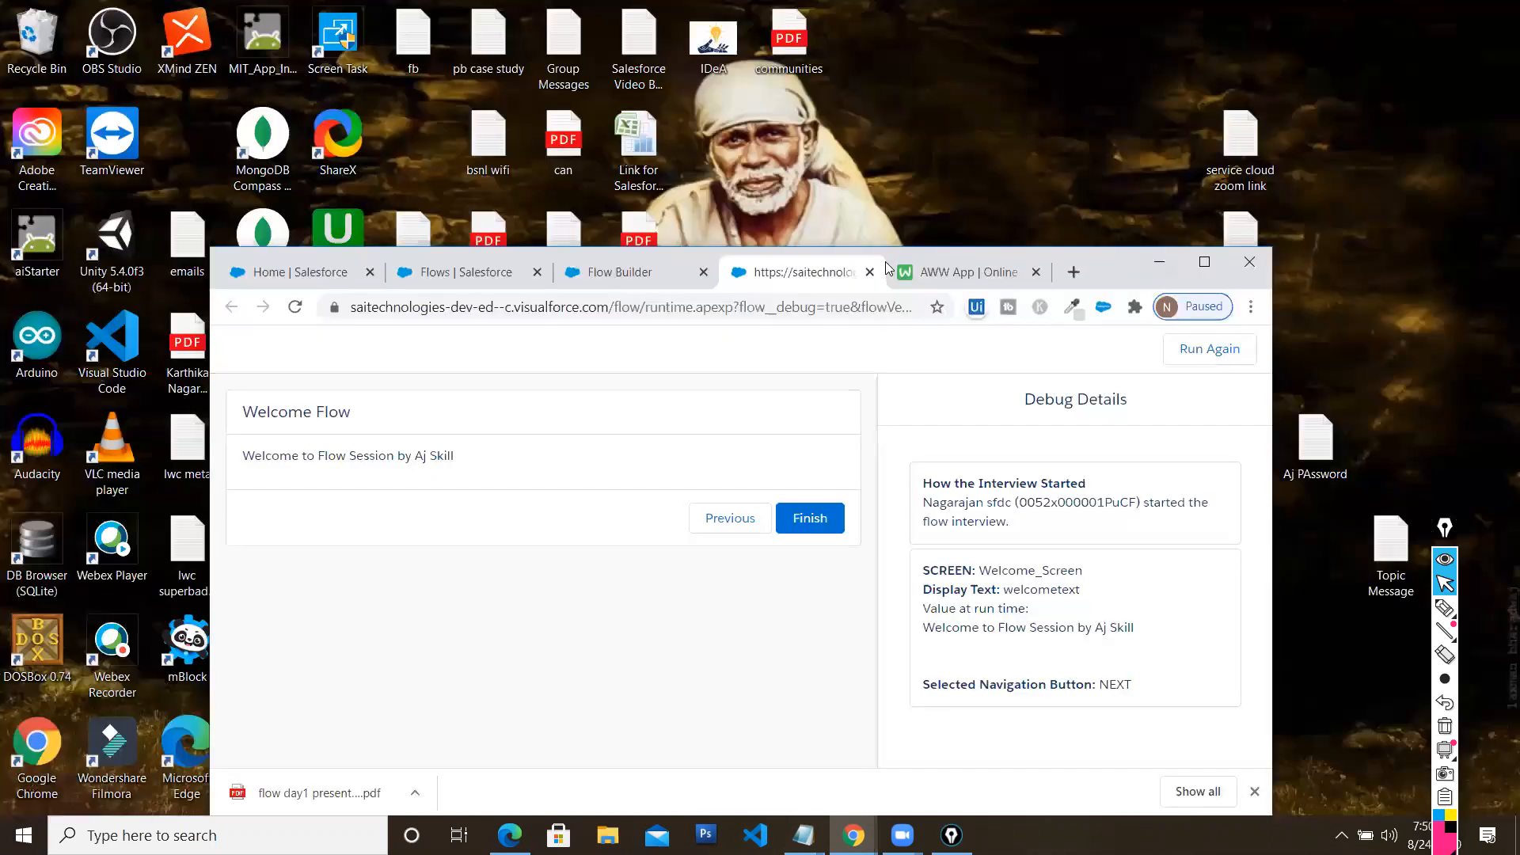
{"action": "left_click", "coordinate": [869, 272]}
{"action": "left_click", "coordinate": [1204, 261]}
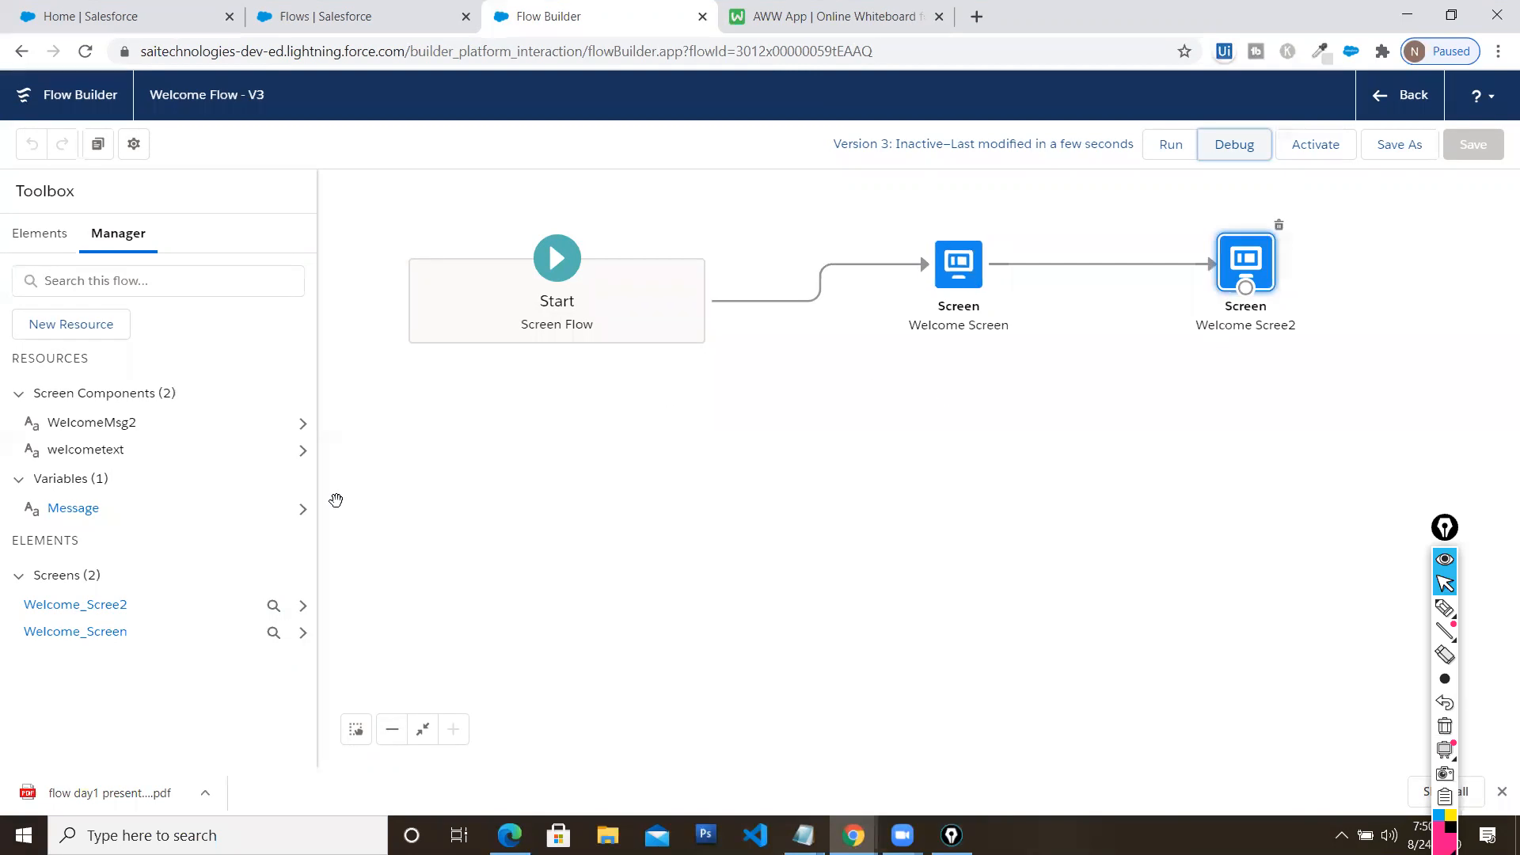
Set the Message variable's default value to 'Welcome to the Session' and save the flow
{"action": "left_click", "coordinate": [63, 508]}
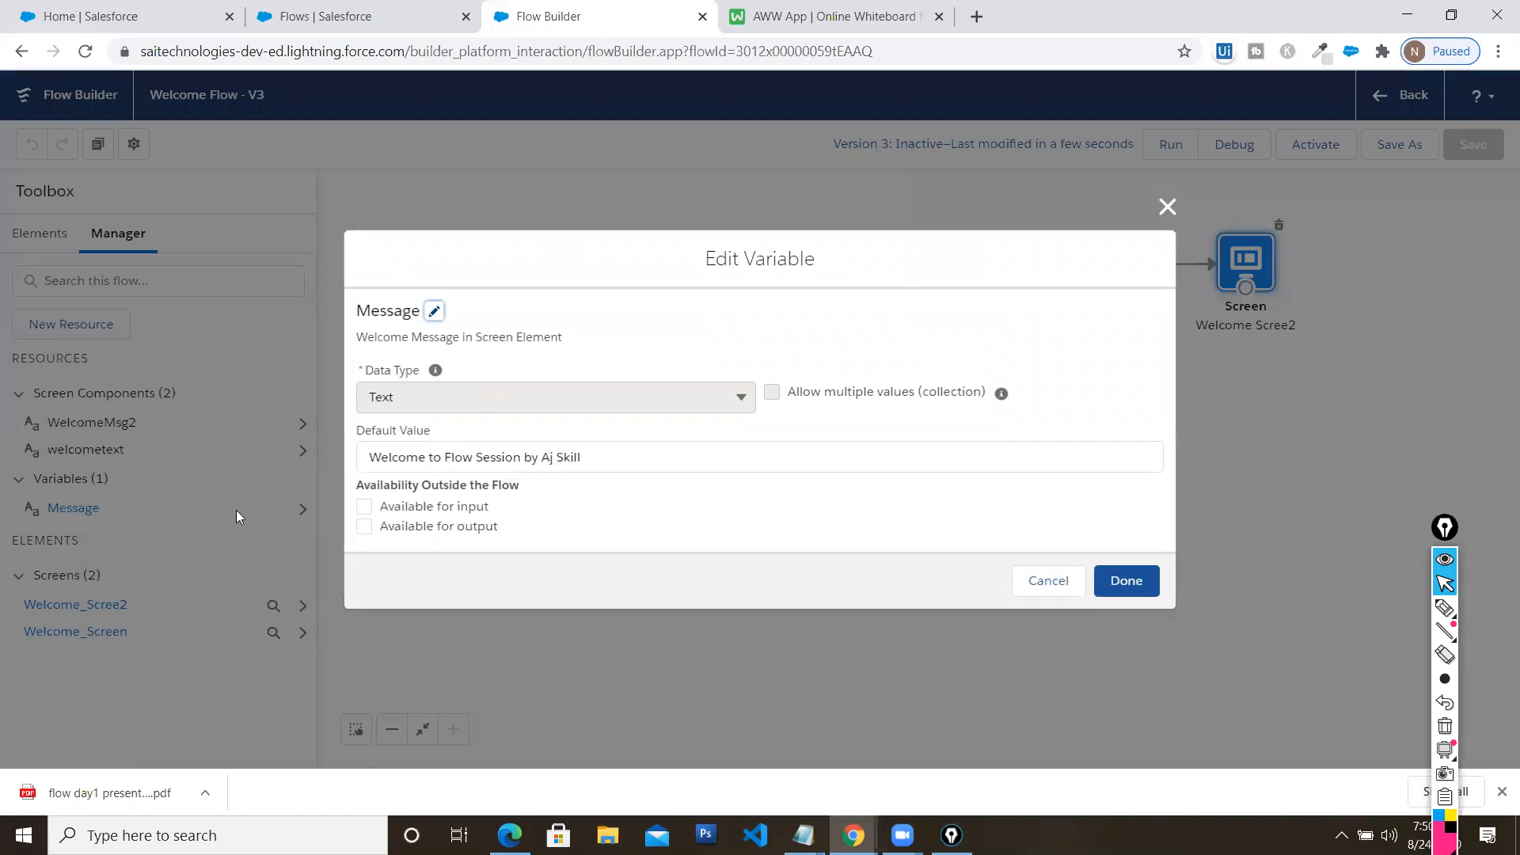
{"action": "left_click", "coordinate": [1167, 207]}
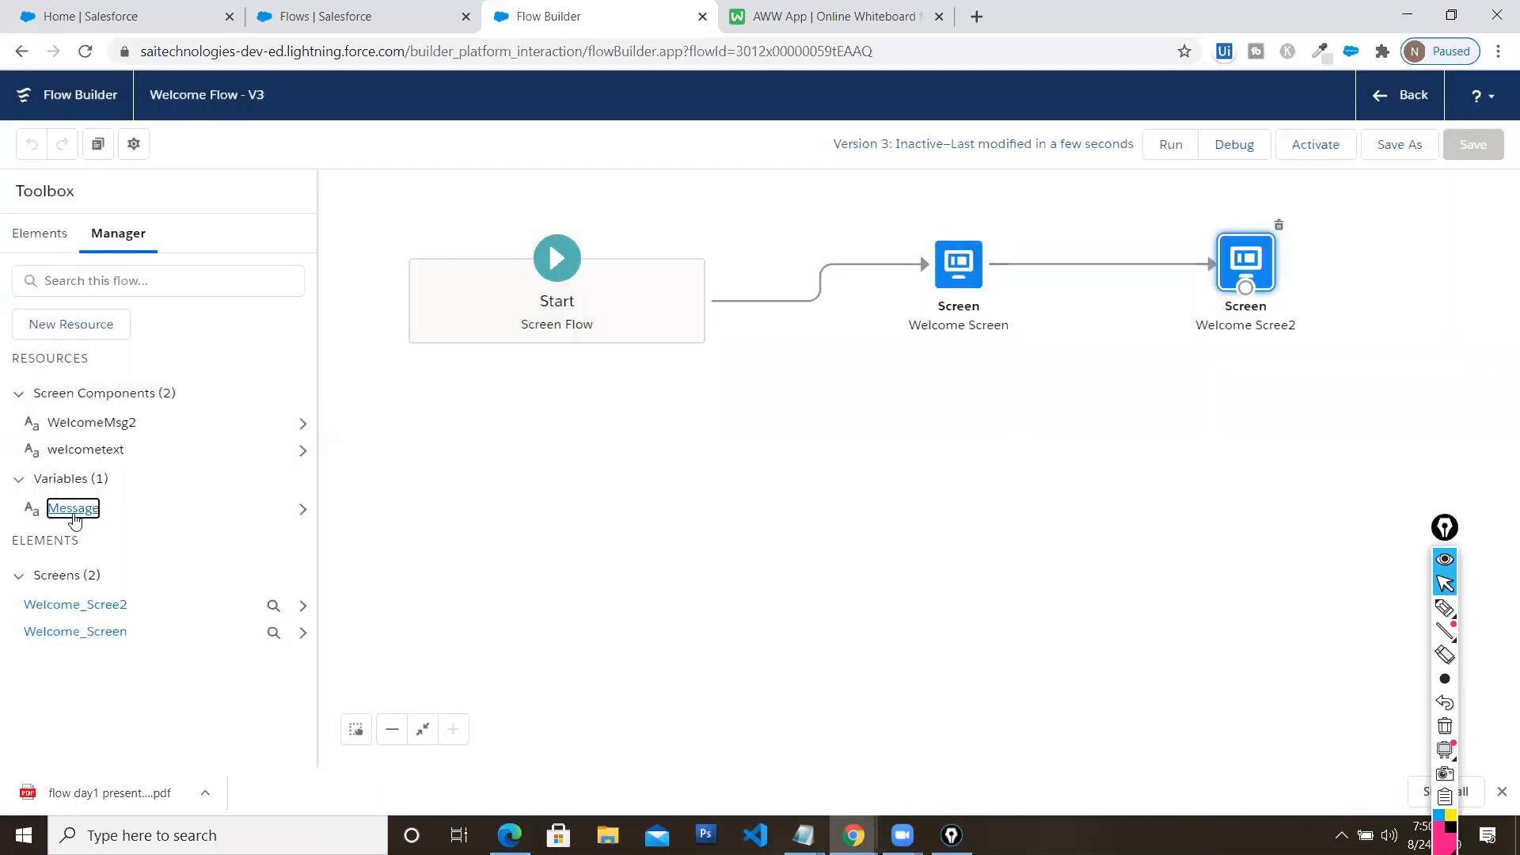
{"action": "left_click", "coordinate": [74, 511]}
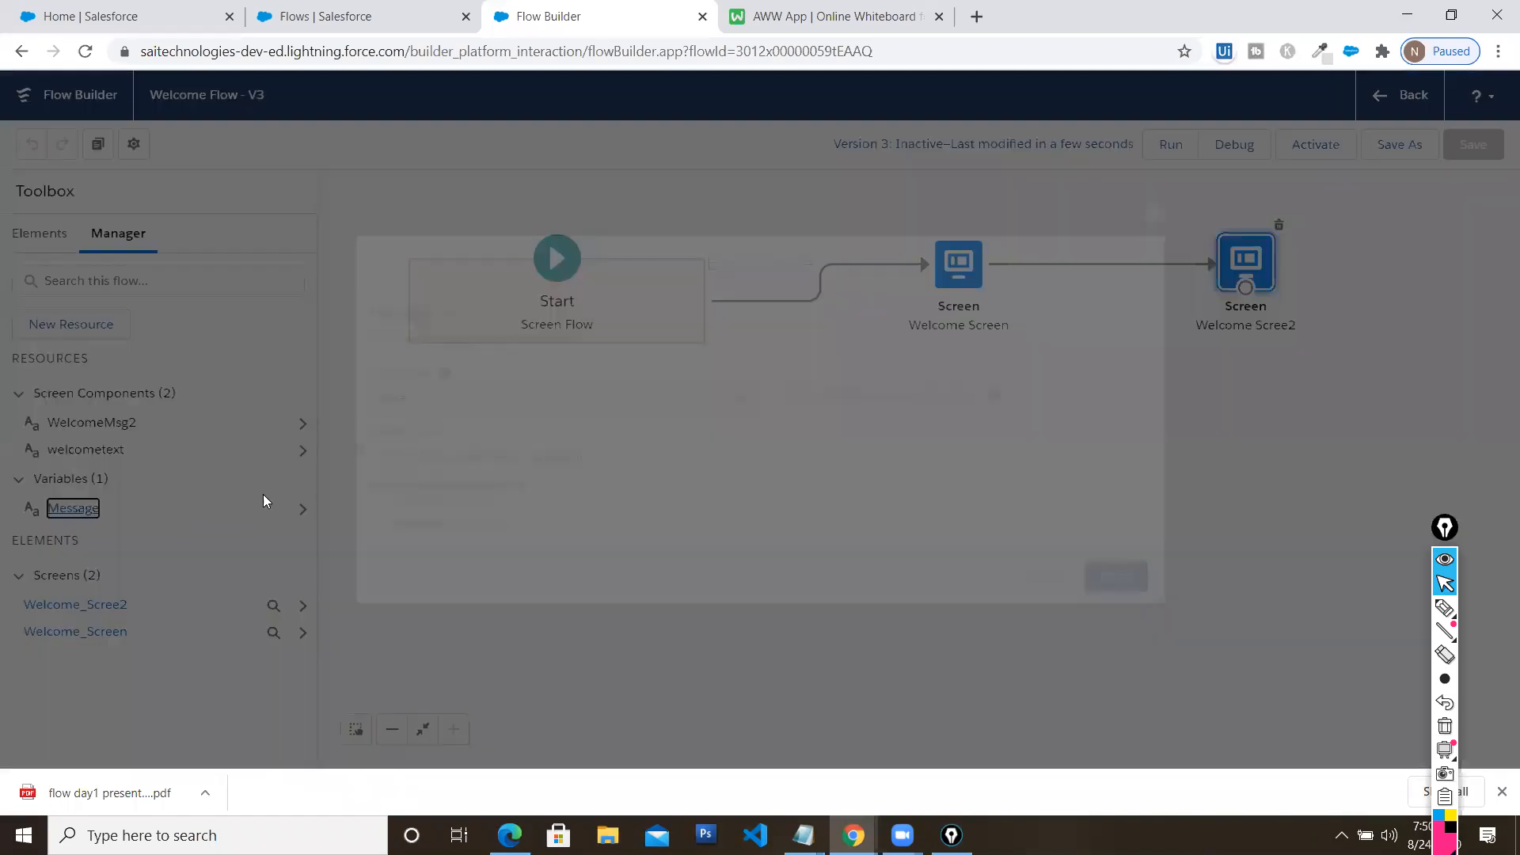
{"action": "left_click", "coordinate": [582, 457]}
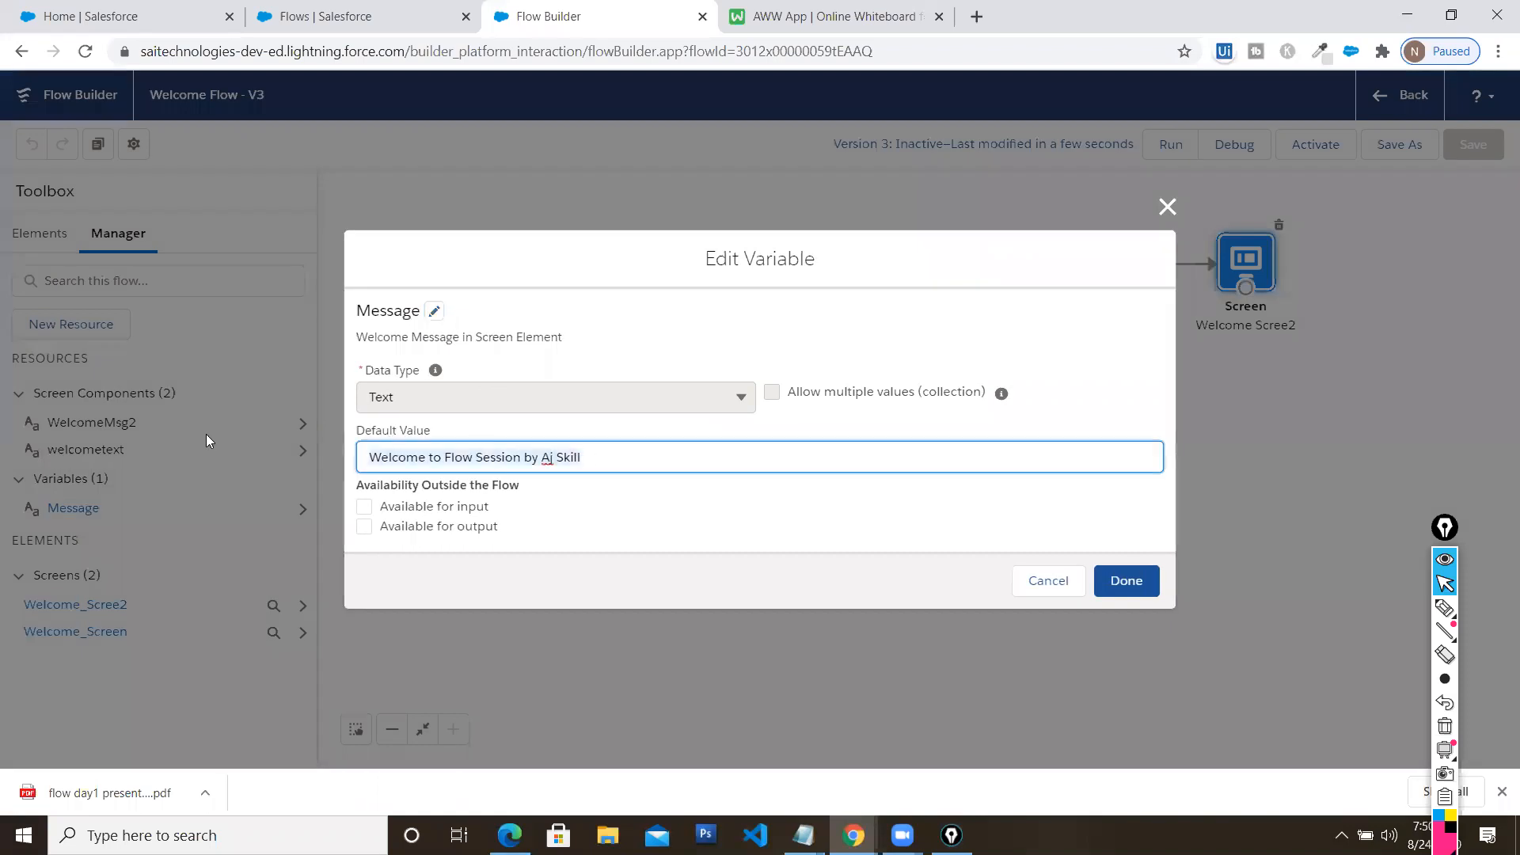
{"action": "key", "text": "ctrl+a"}
{"action": "type", "text": "Welcome t"}
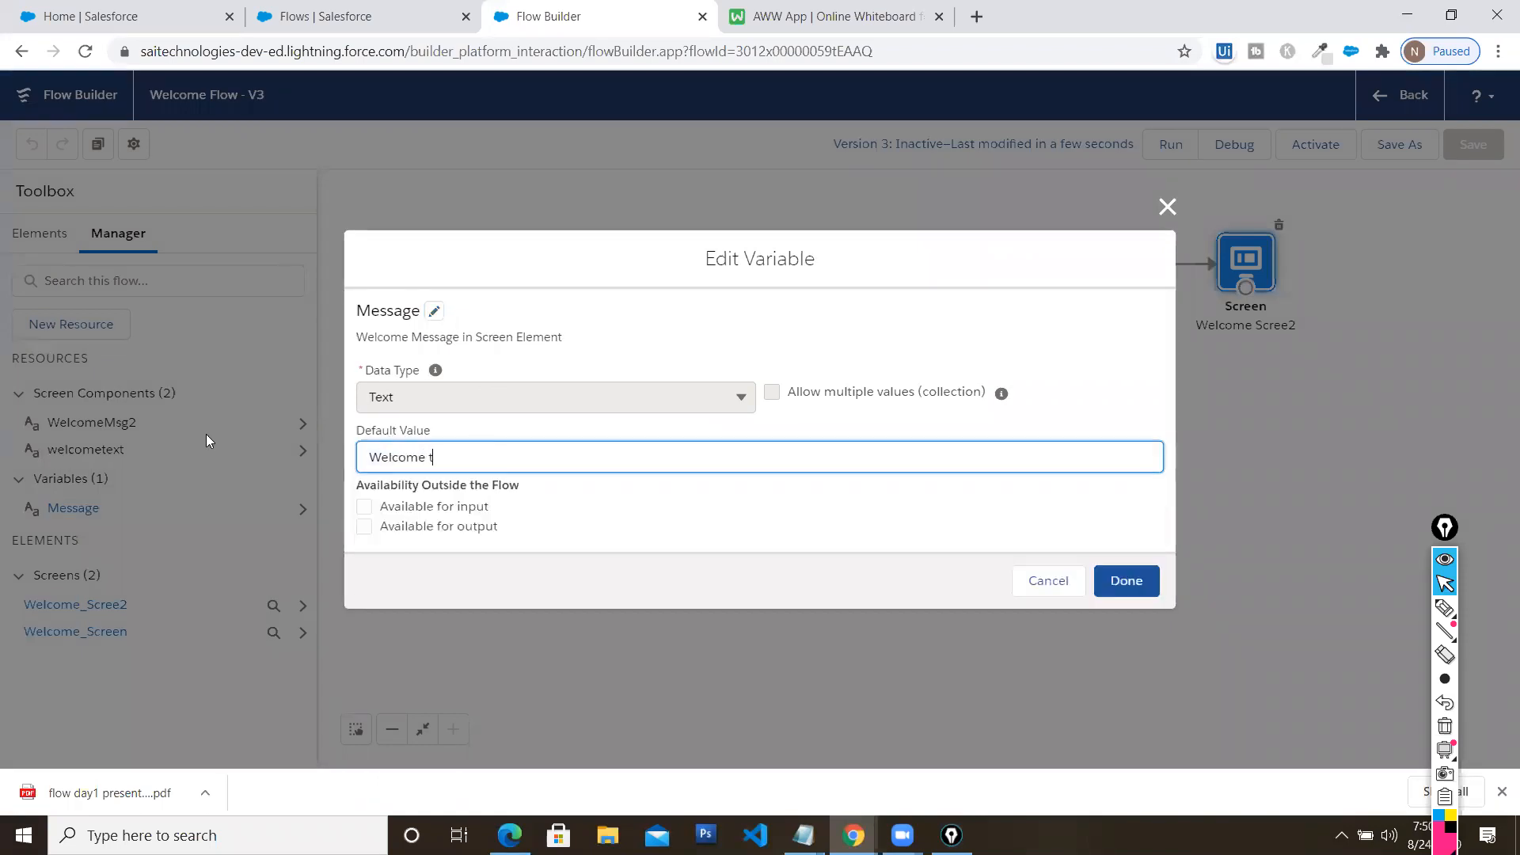
{"action": "type", "text": "o the Session"}
{"action": "left_click", "coordinate": [1137, 581]}
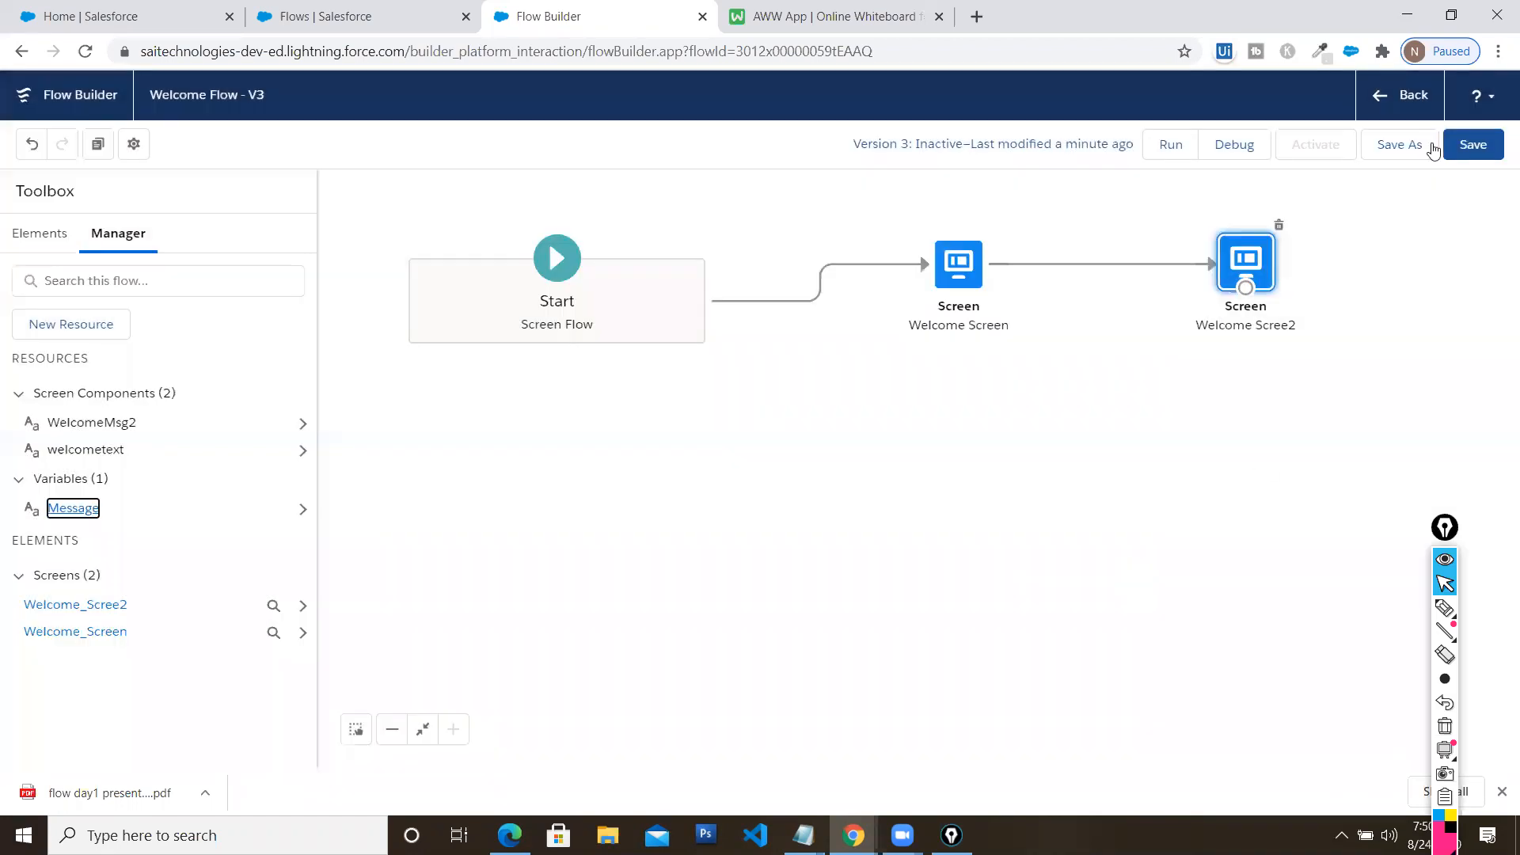
{"action": "left_click", "coordinate": [1481, 144]}
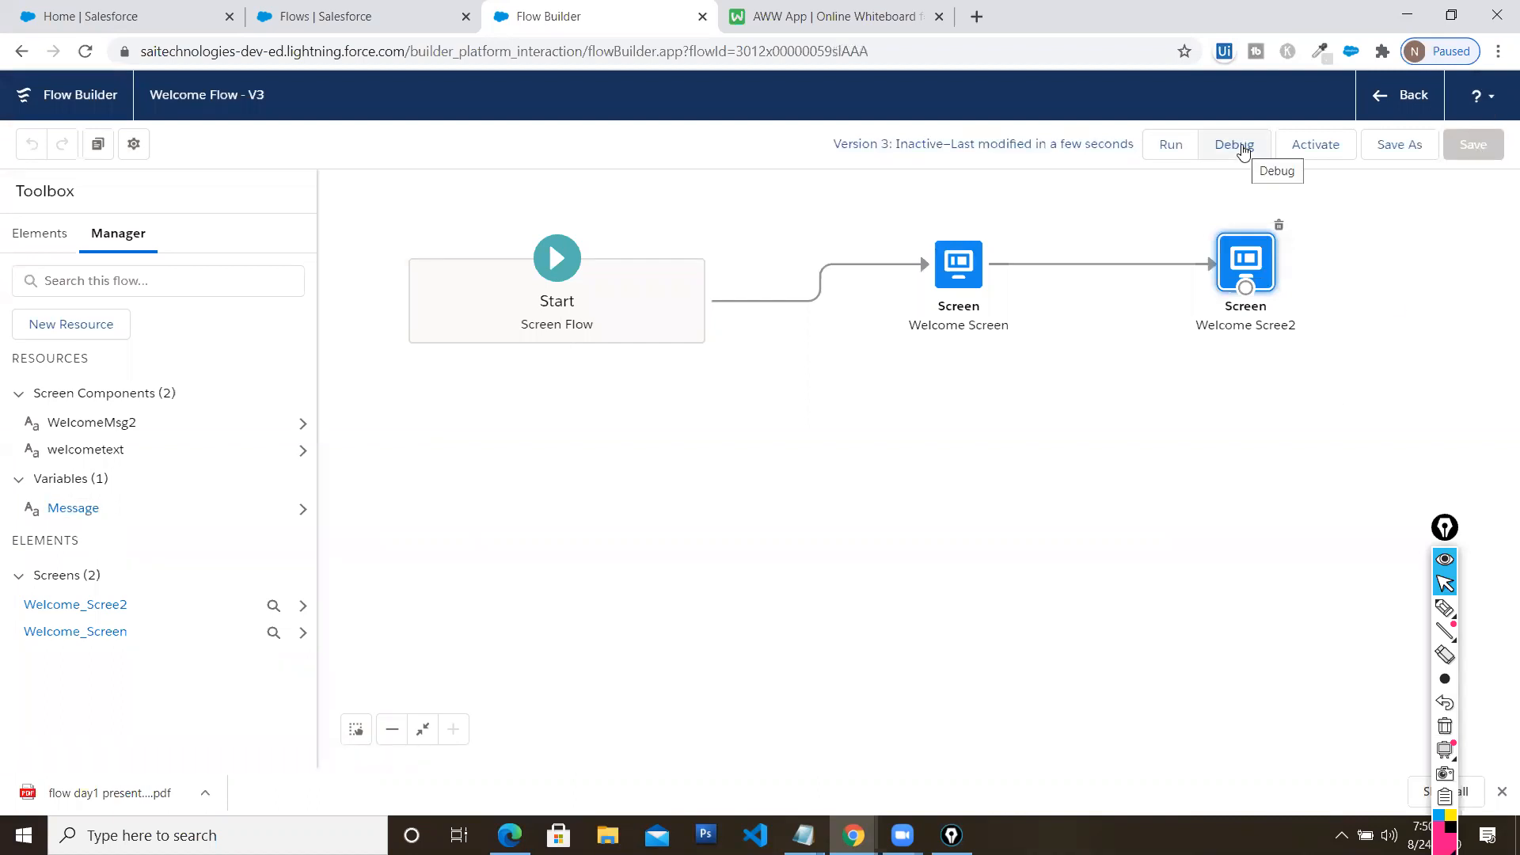
{"action": "left_click", "coordinate": [1243, 150]}
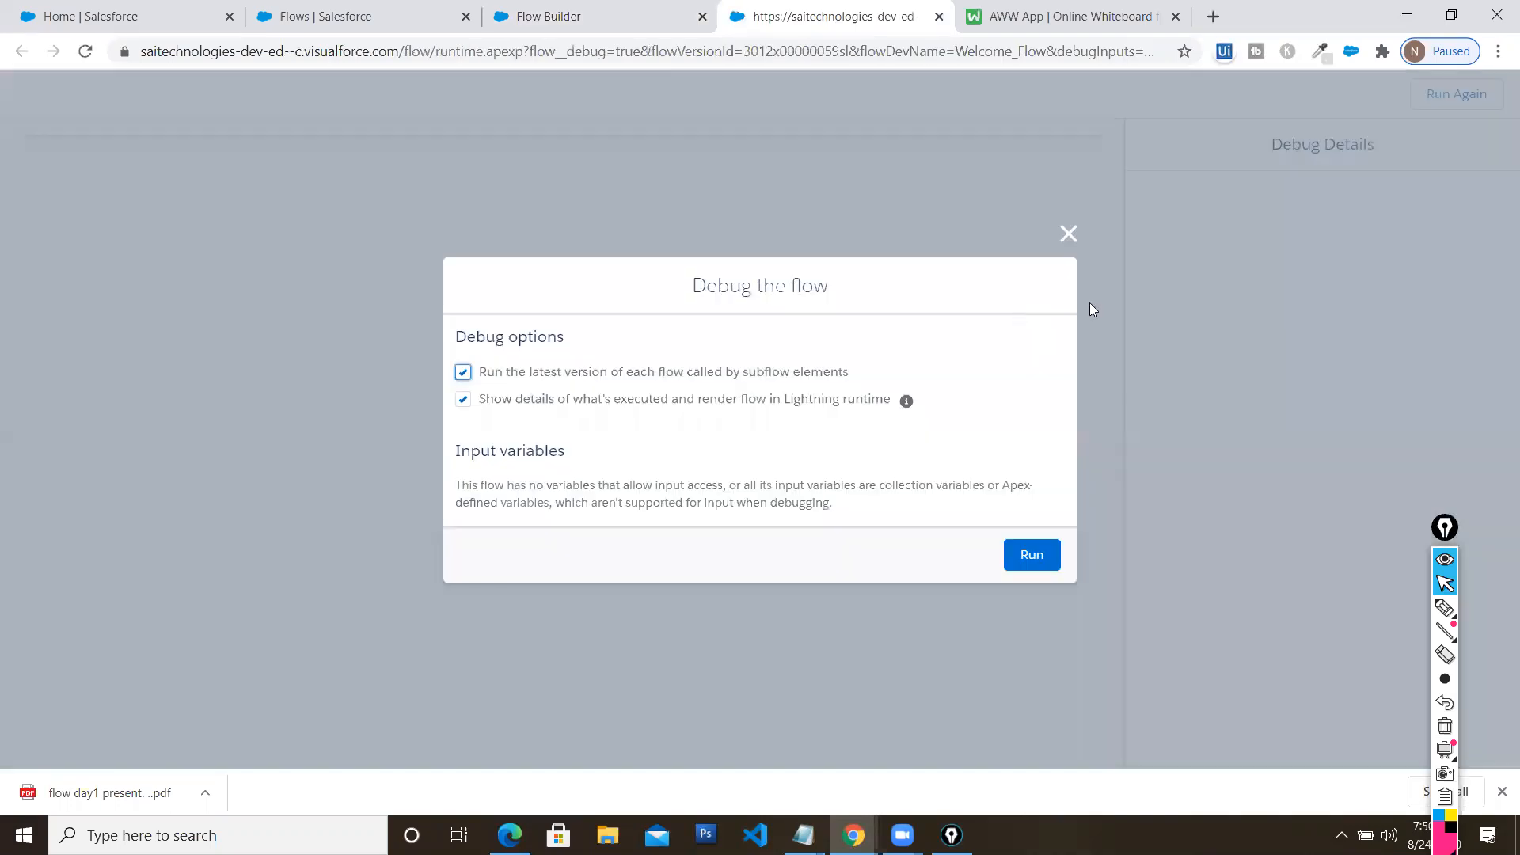
{"action": "left_click", "coordinate": [1033, 554]}
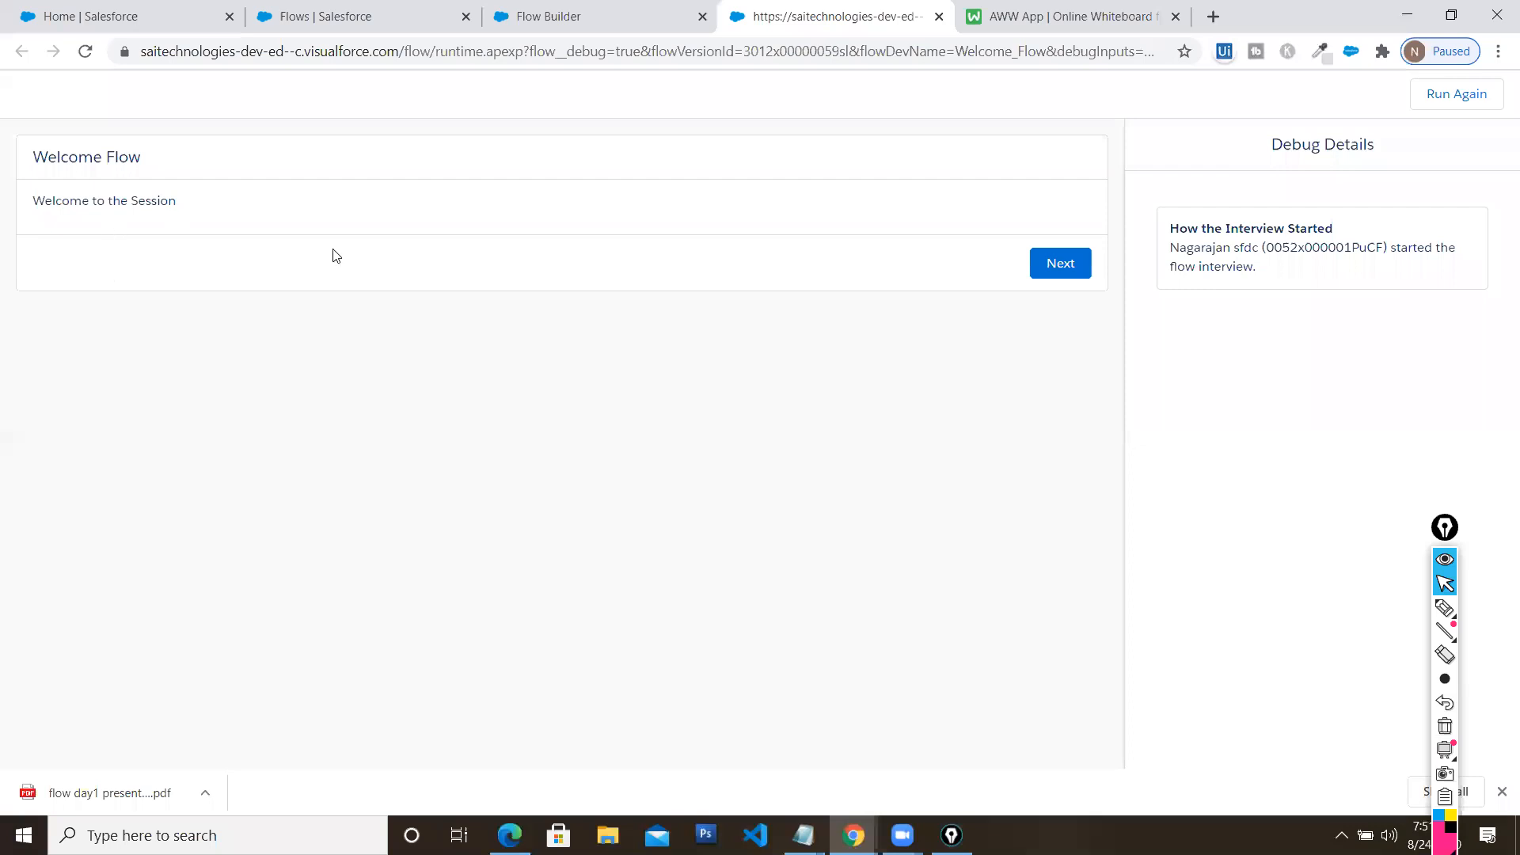
{"action": "left_click", "coordinate": [1058, 264]}
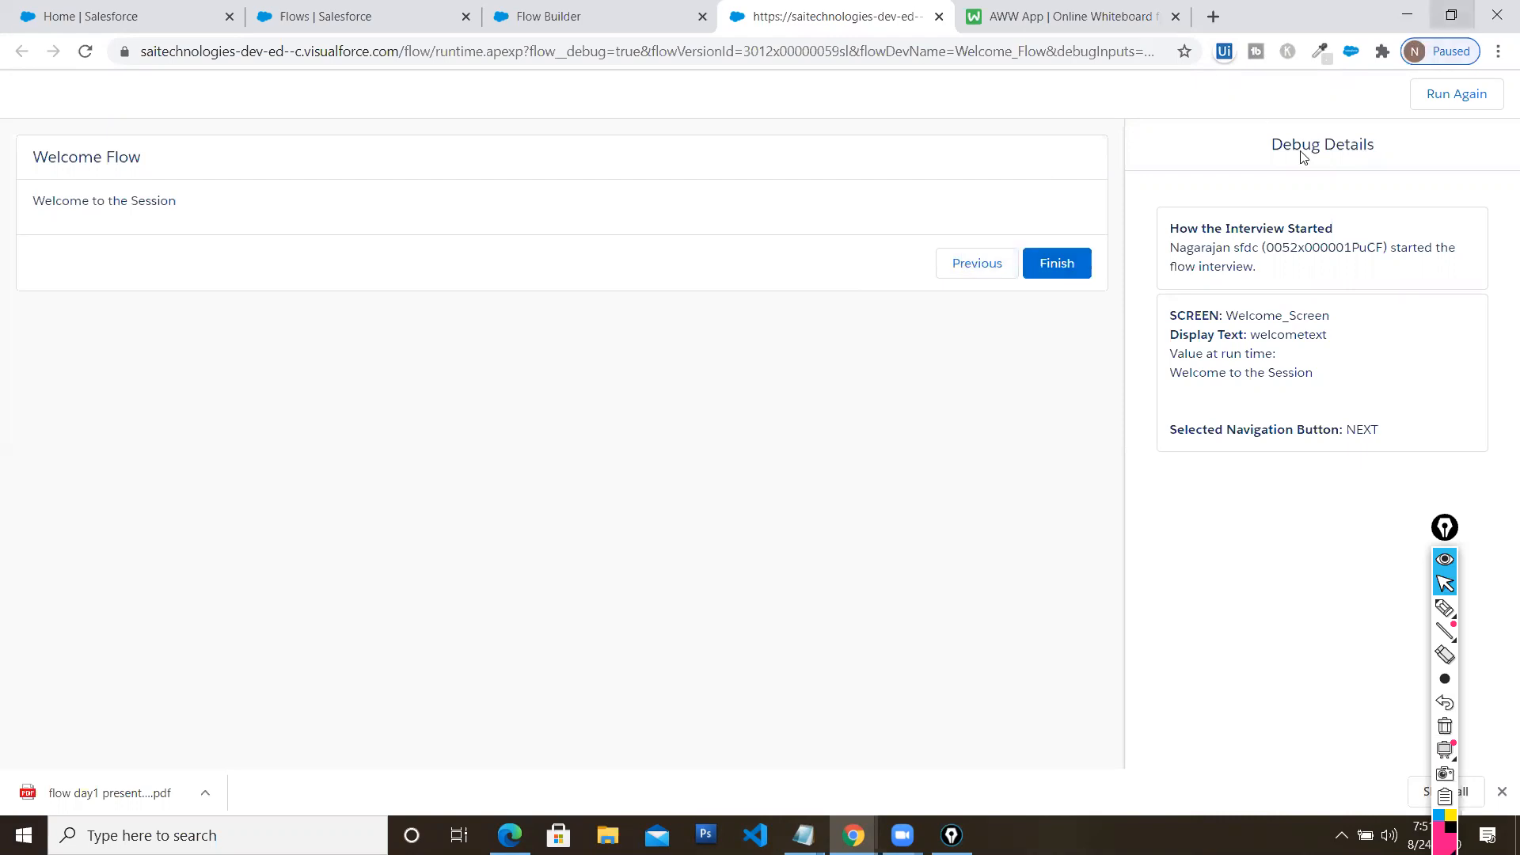
{"action": "left_click", "coordinate": [1451, 15]}
{"action": "key", "text": "ctrl+w"}
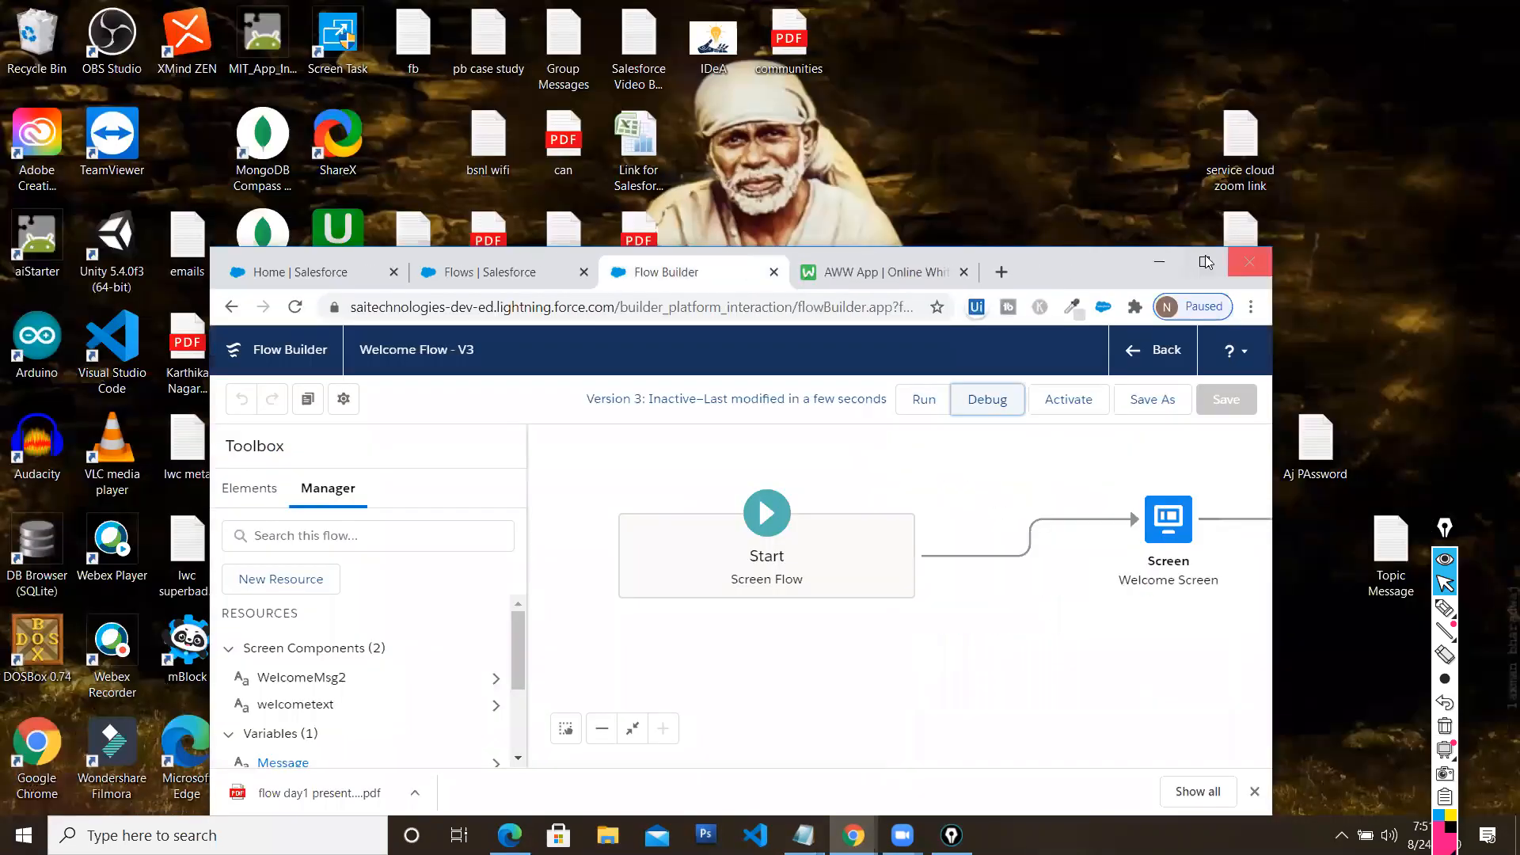
{"action": "left_click", "coordinate": [1206, 262]}
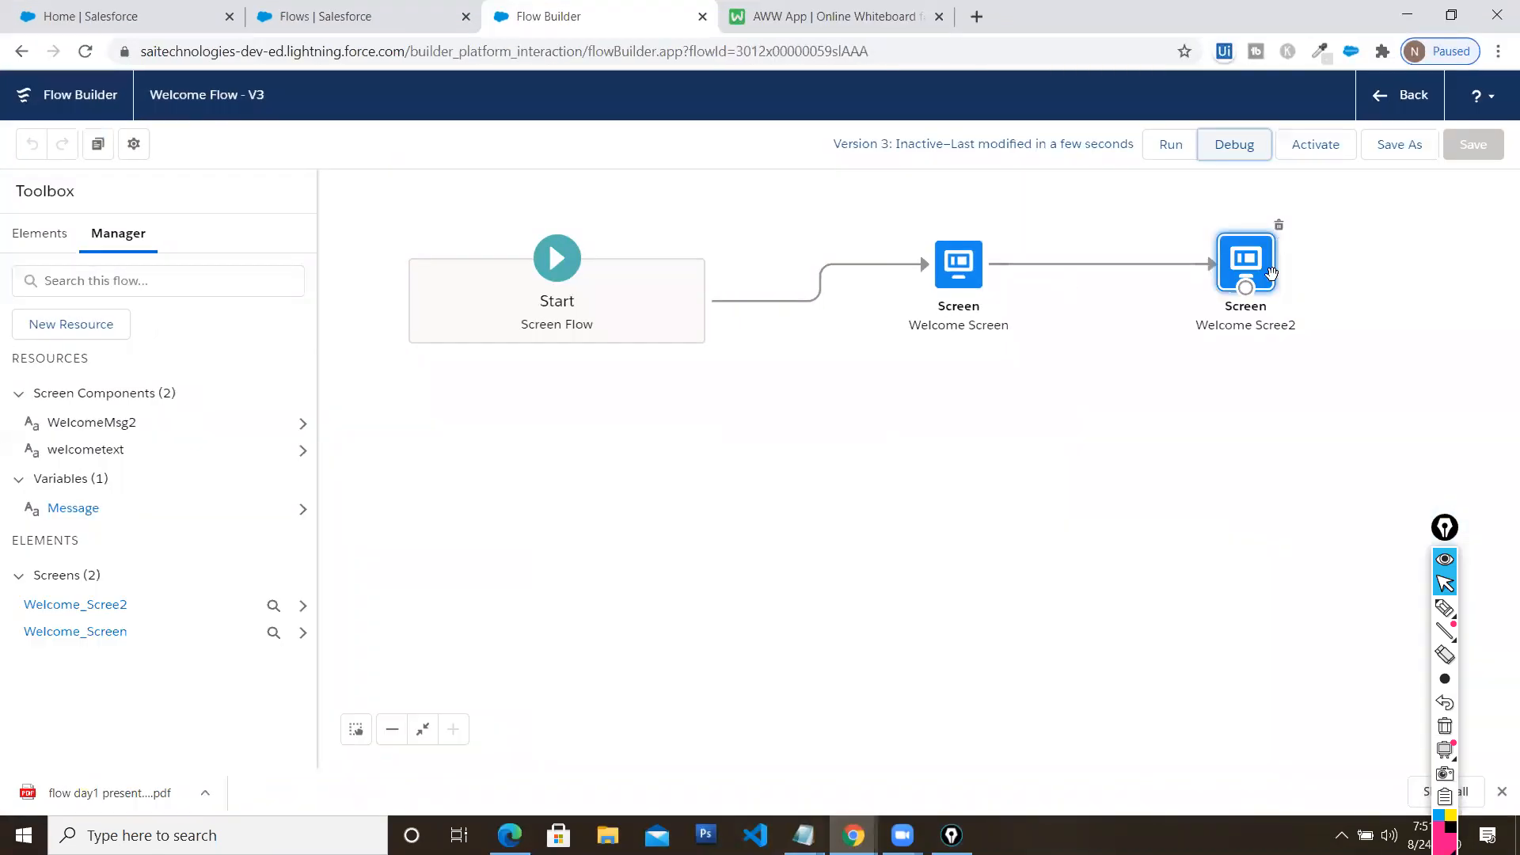
{"action": "double_click", "coordinate": [965, 269]}
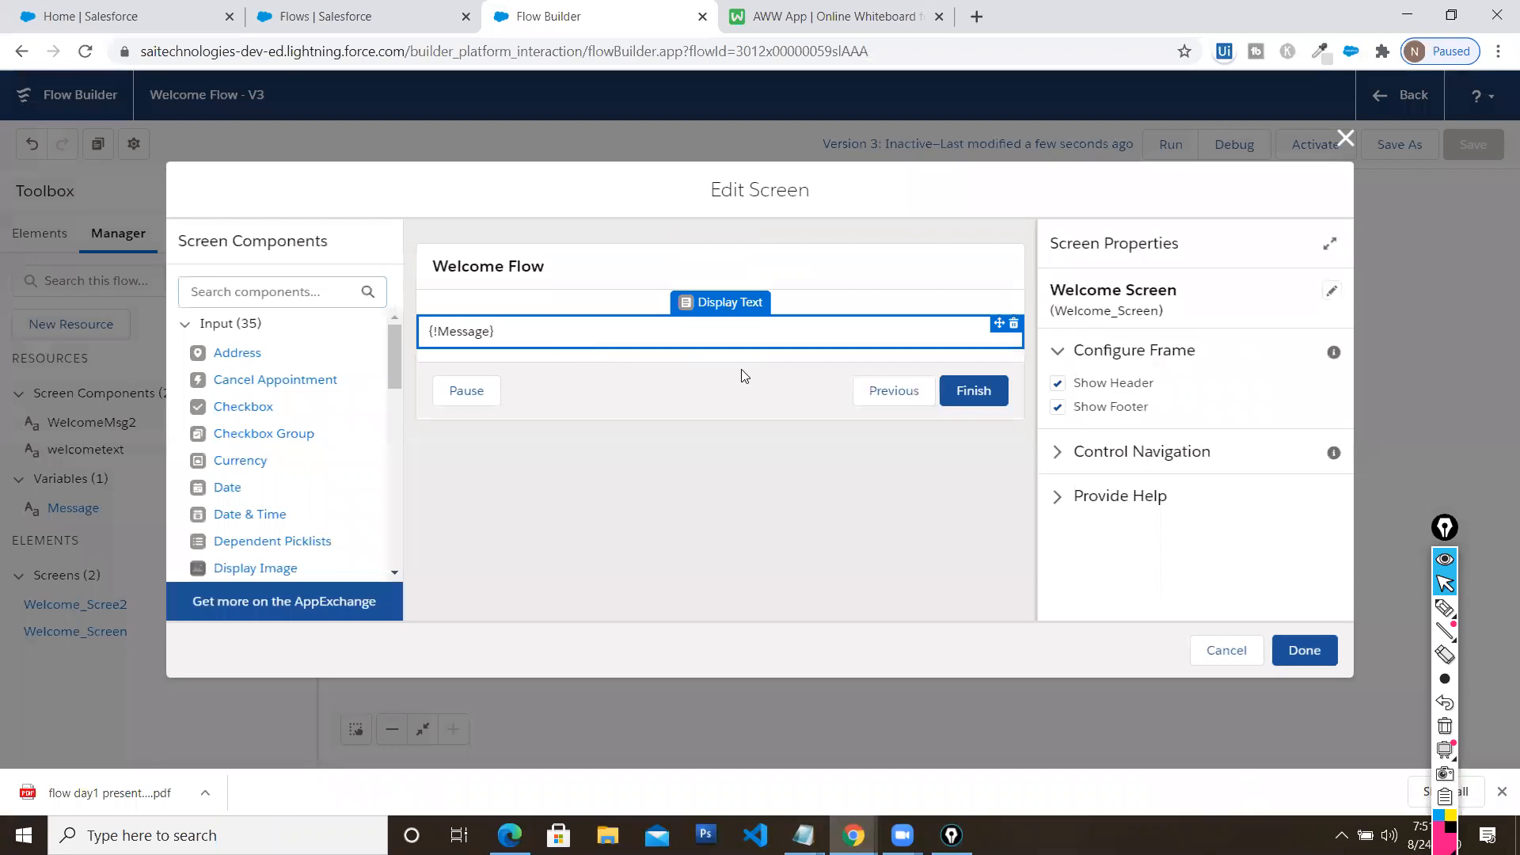
{"action": "left_click", "coordinate": [736, 334]}
{"action": "left_click", "coordinate": [1345, 139]}
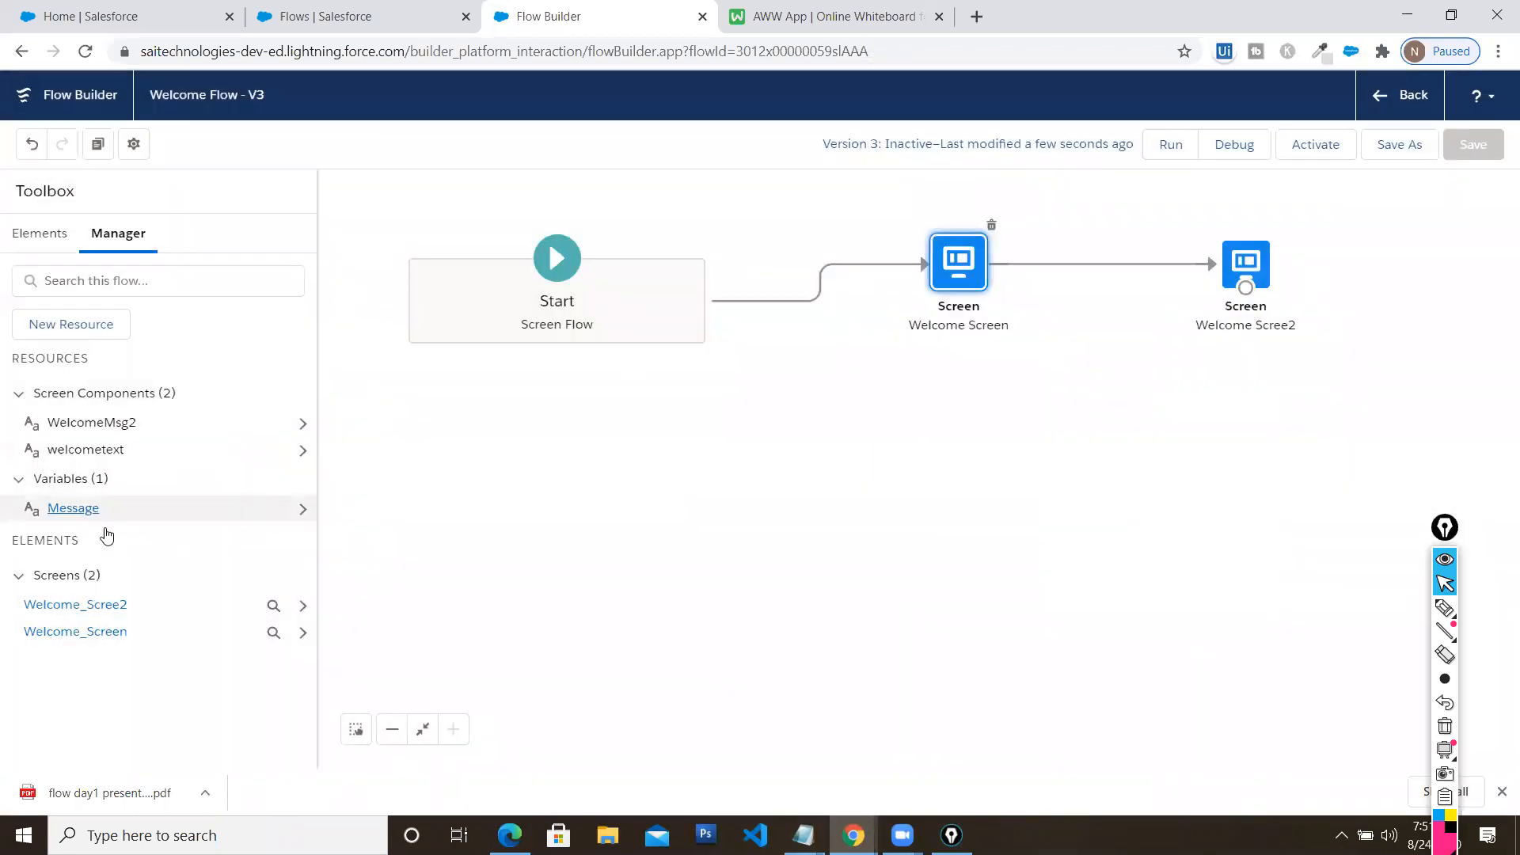
{"action": "left_click", "coordinate": [95, 508]}
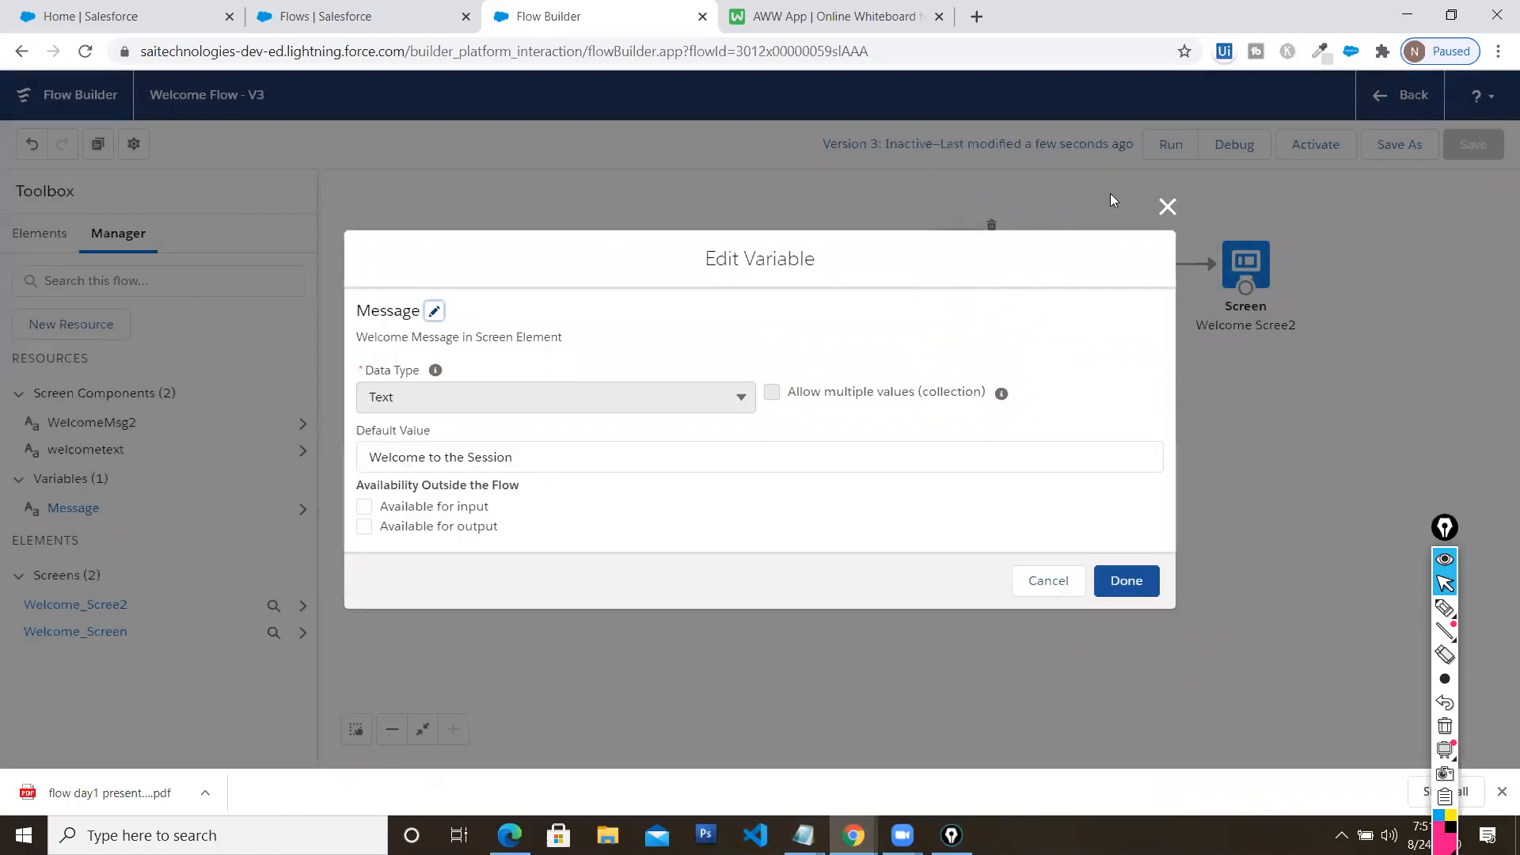
{"action": "left_click", "coordinate": [1168, 207]}
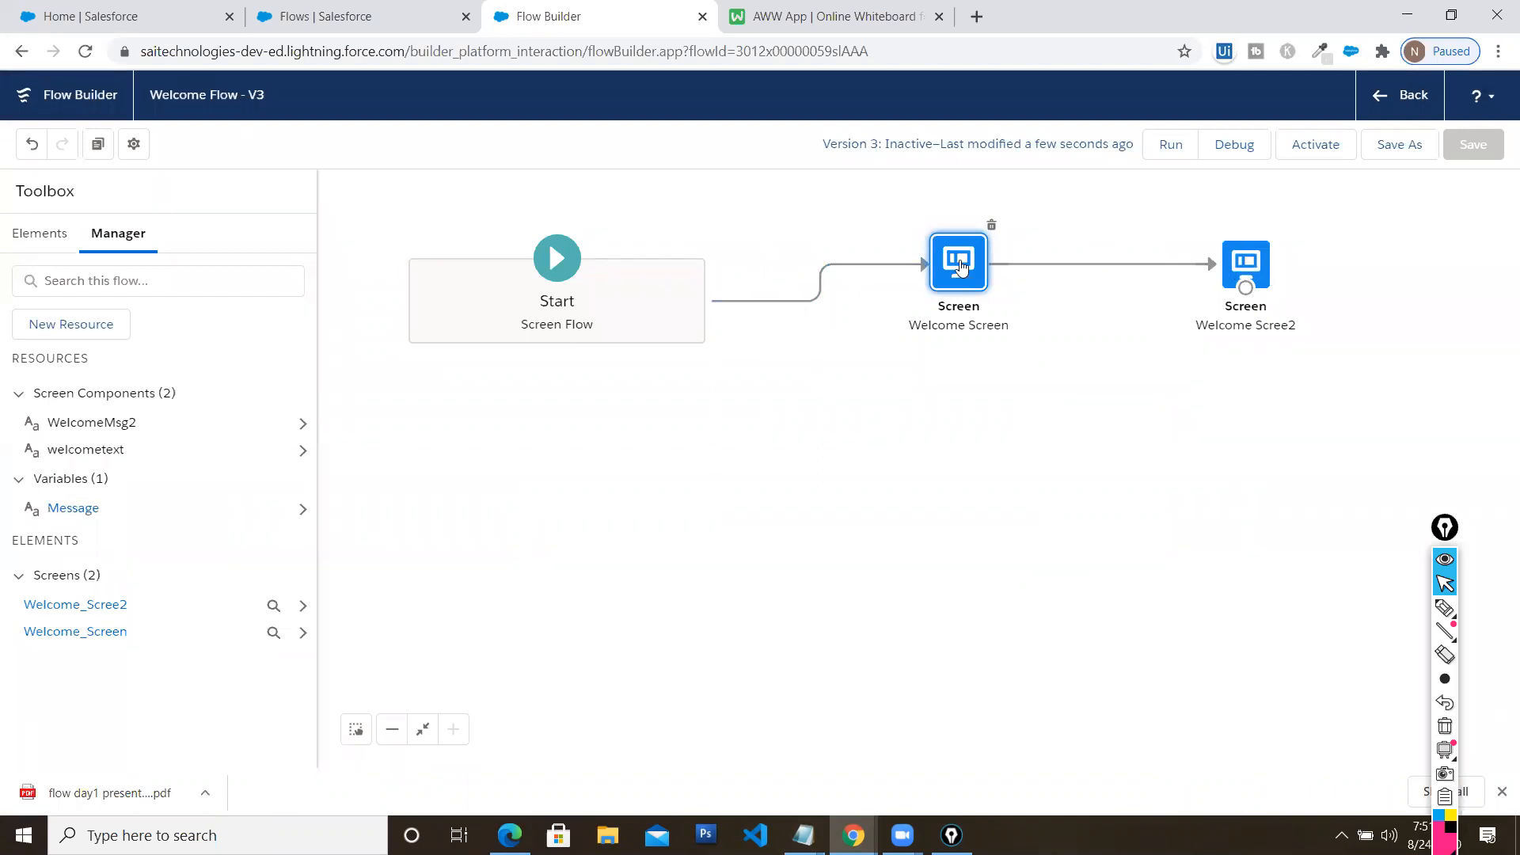
{"action": "double_click", "coordinate": [960, 266]}
{"action": "left_click", "coordinate": [513, 345]}
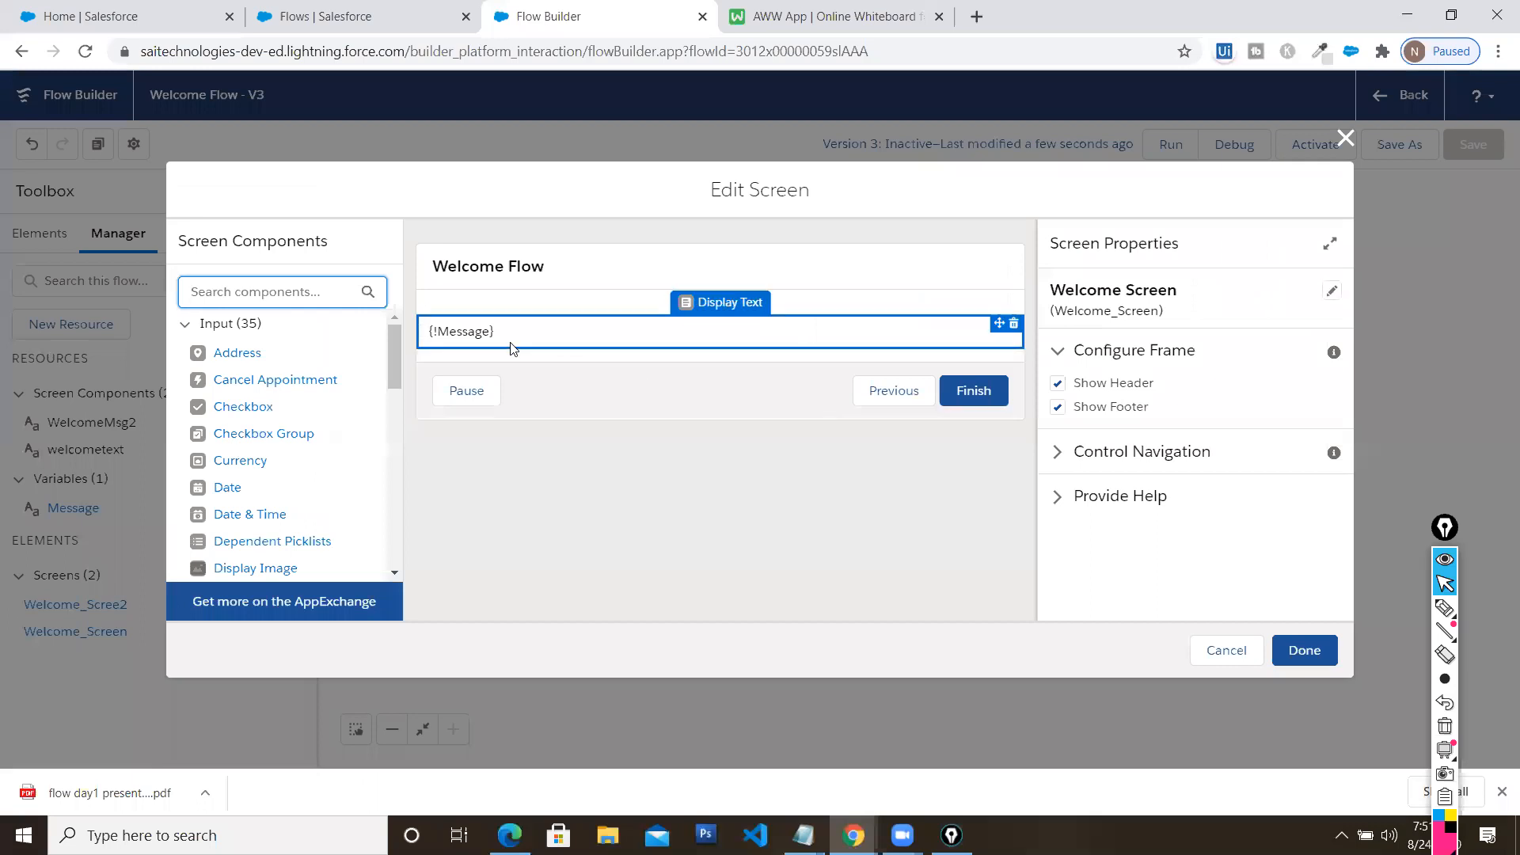
{"action": "left_click", "coordinate": [1345, 138]}
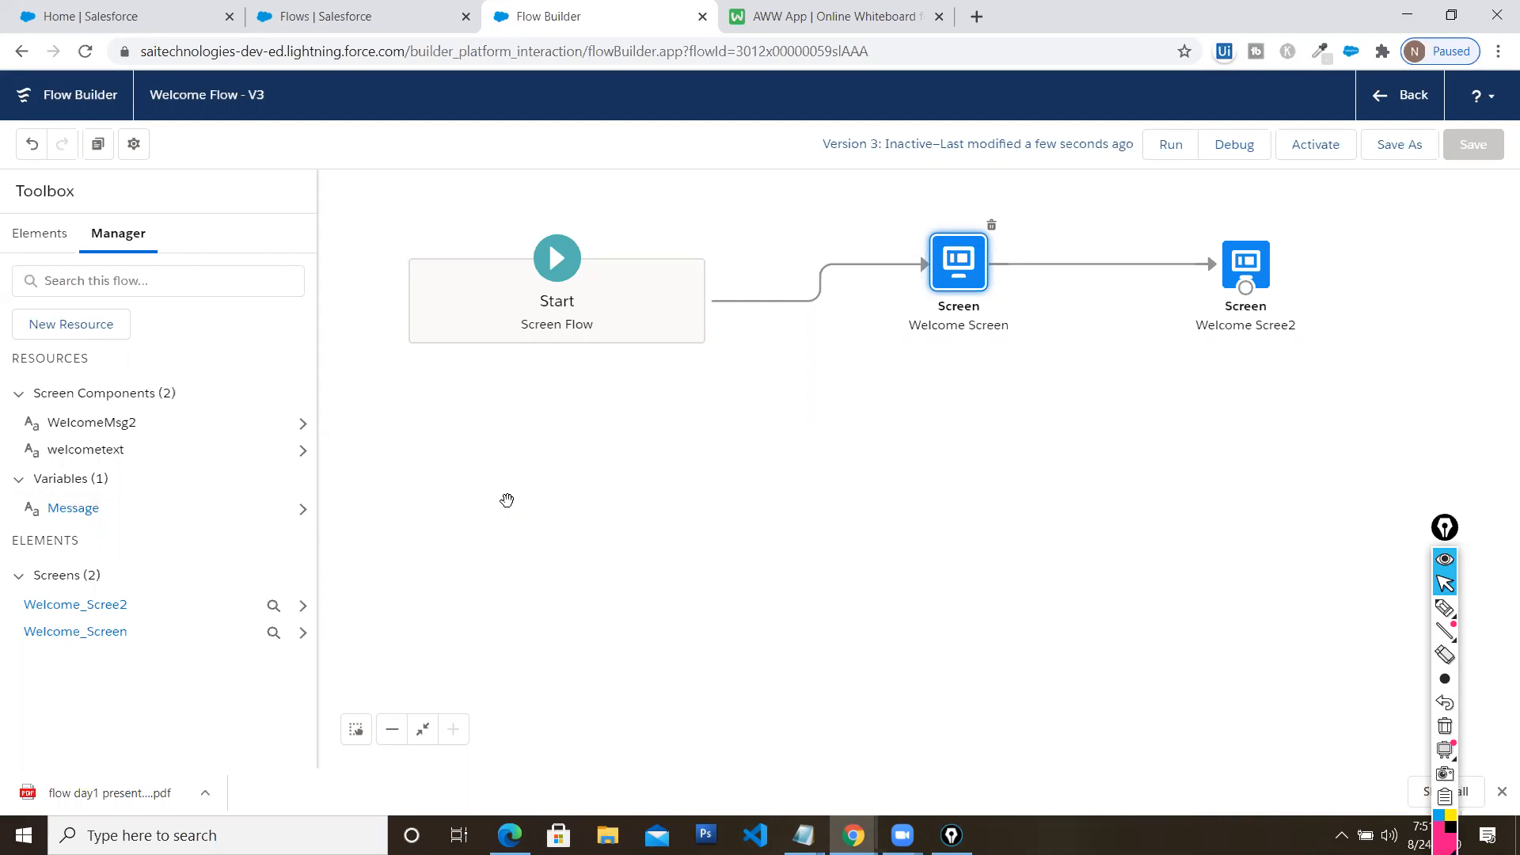
{"action": "left_click", "coordinate": [510, 835]}
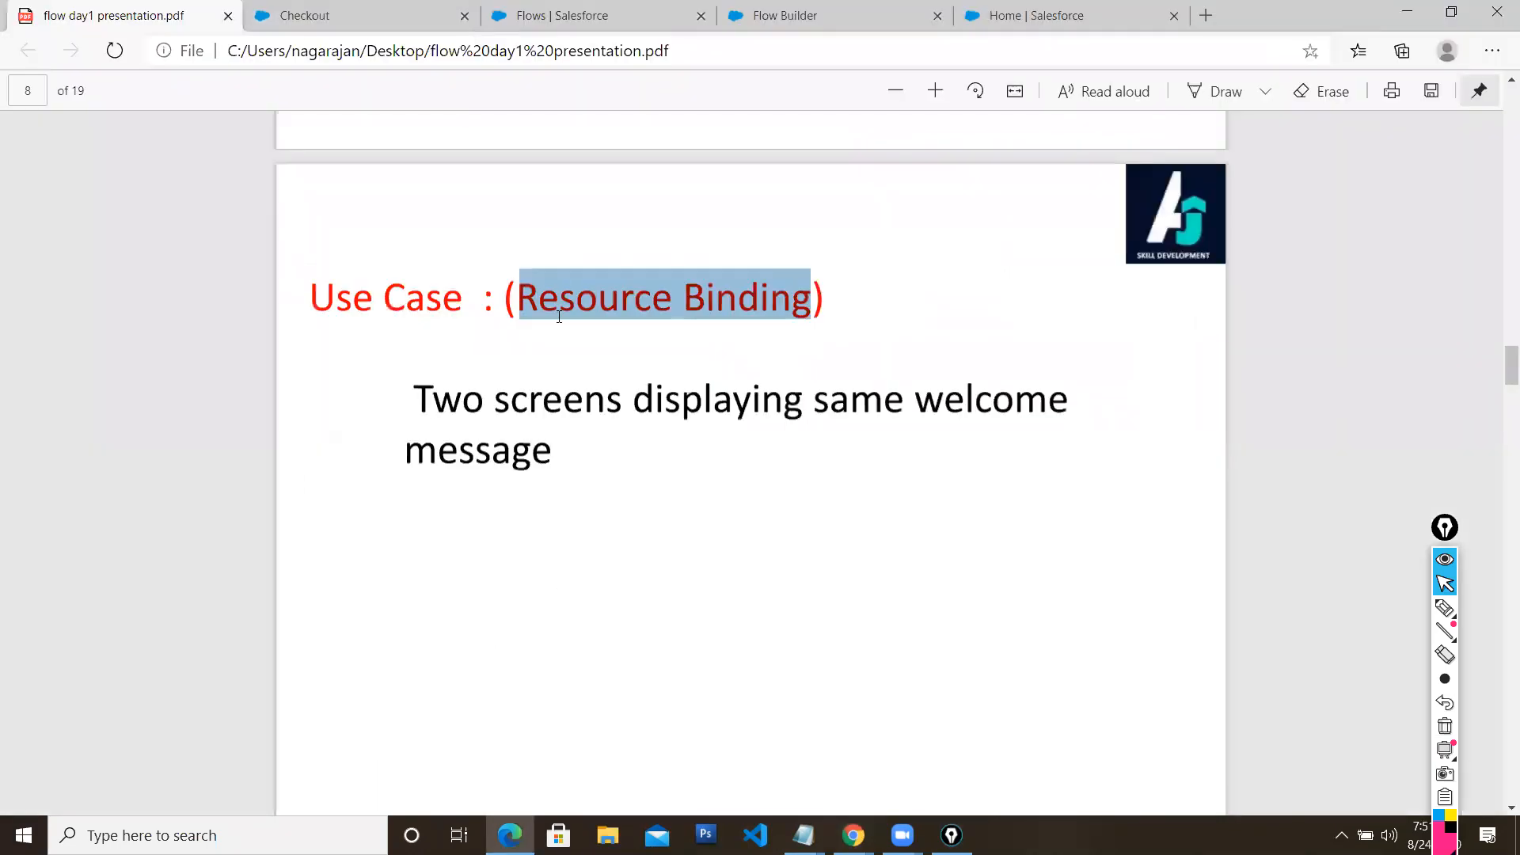
{"action": "left_click", "coordinate": [1407, 11]}
{"action": "left_click", "coordinate": [939, 473]}
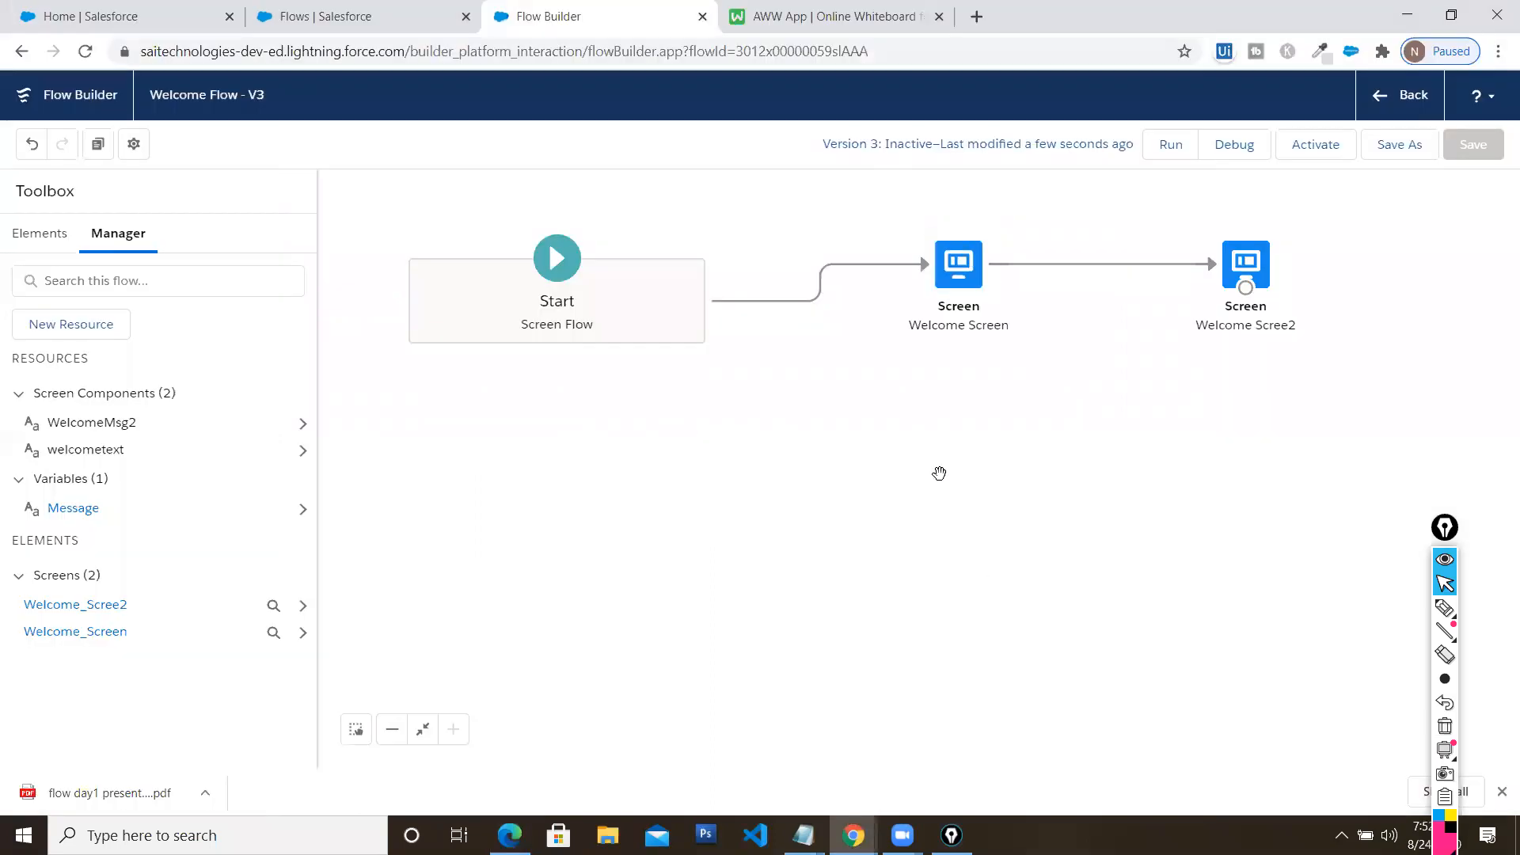
{"action": "left_click_drag", "start_coordinate": [963, 438], "coordinate": [926, 483]}
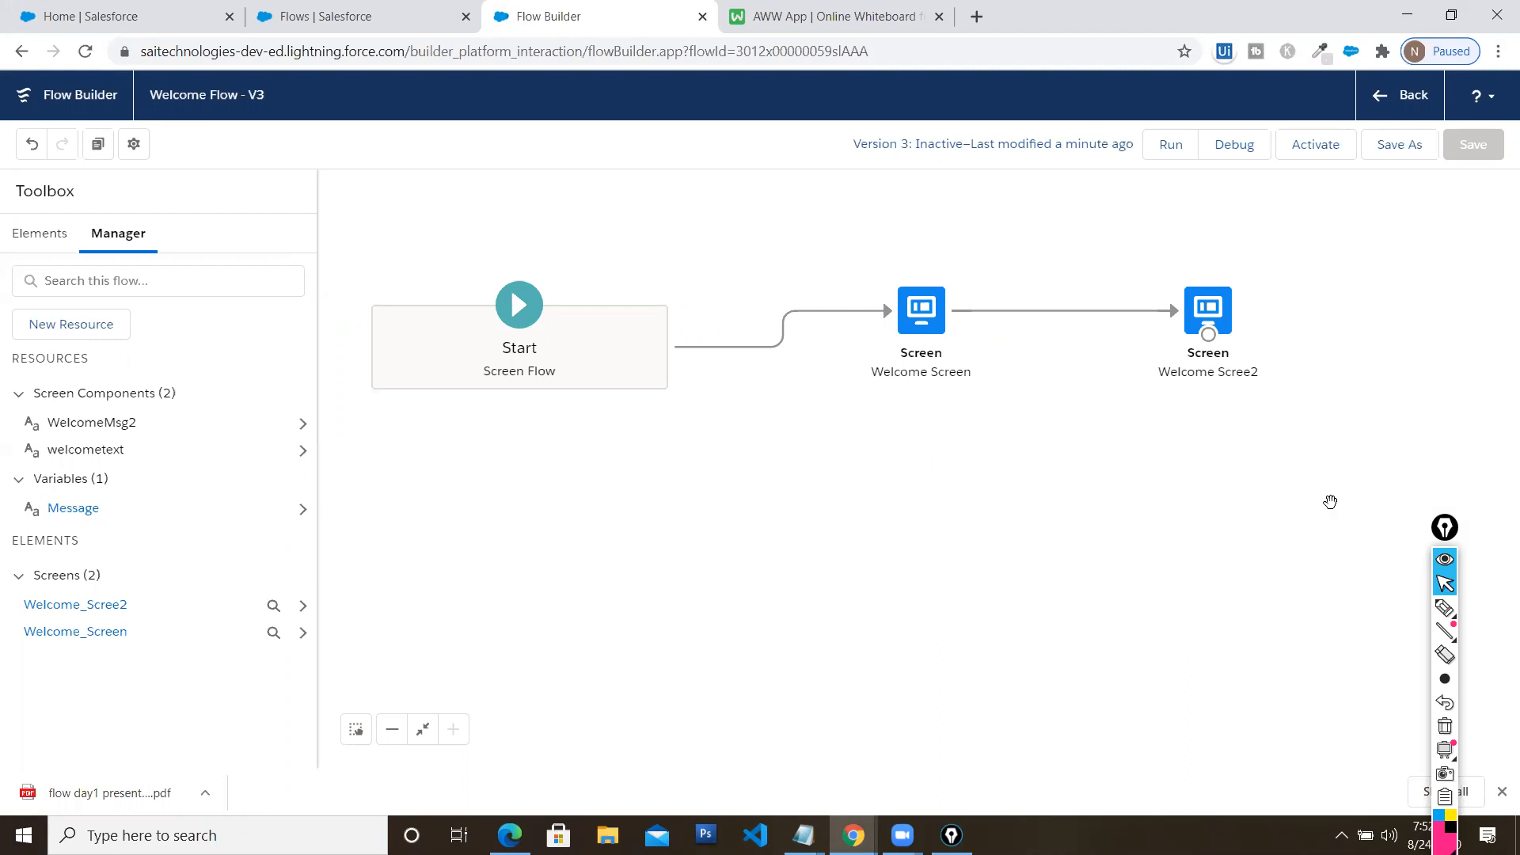
{"action": "left_click_drag", "start_coordinate": [1449, 534], "coordinate": [1453, 298]}
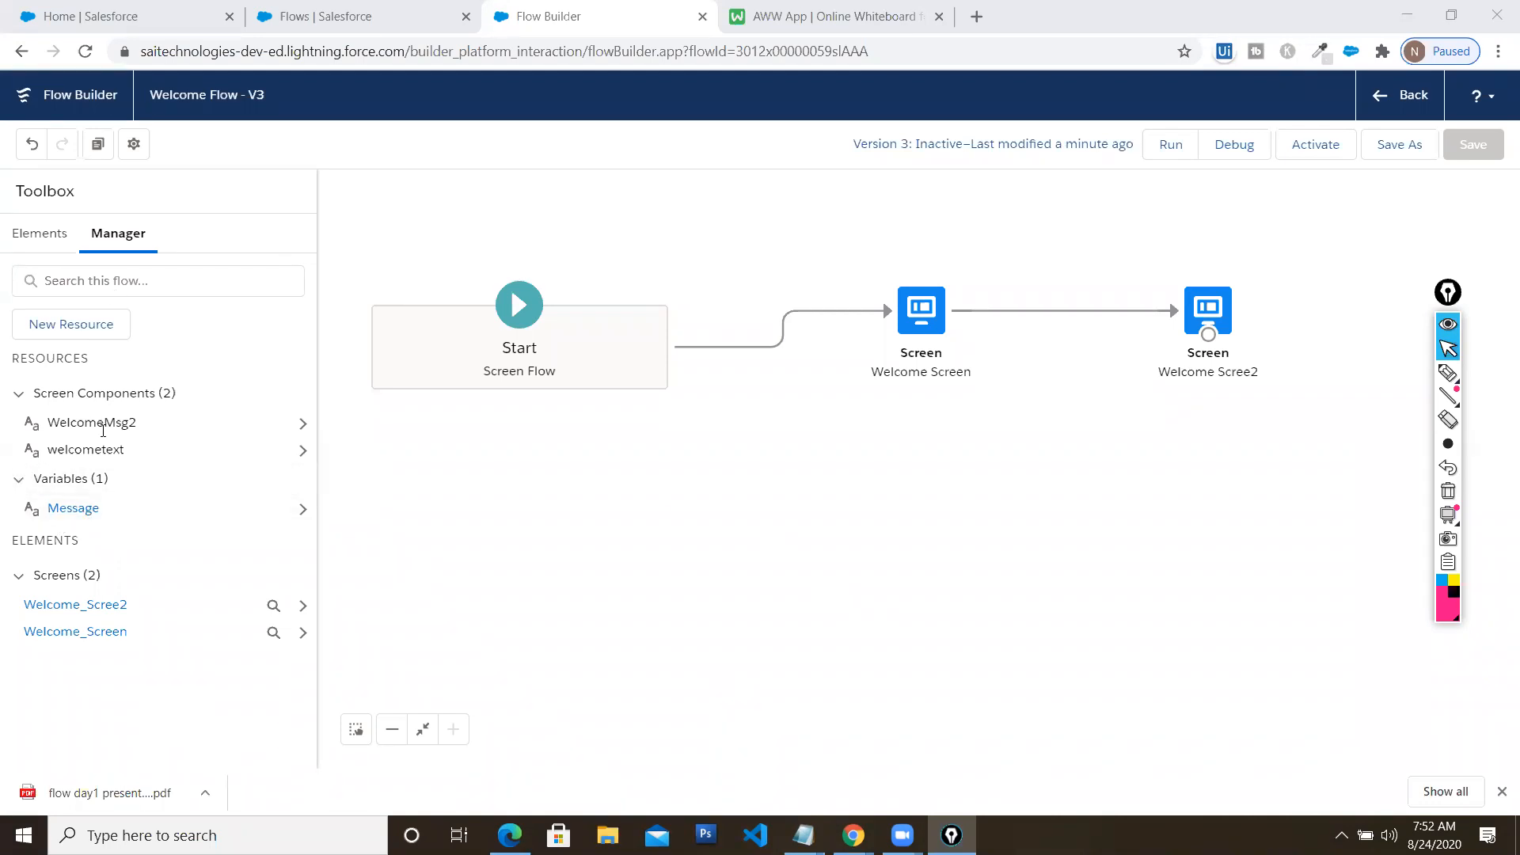
{"action": "left_click", "coordinate": [79, 324]}
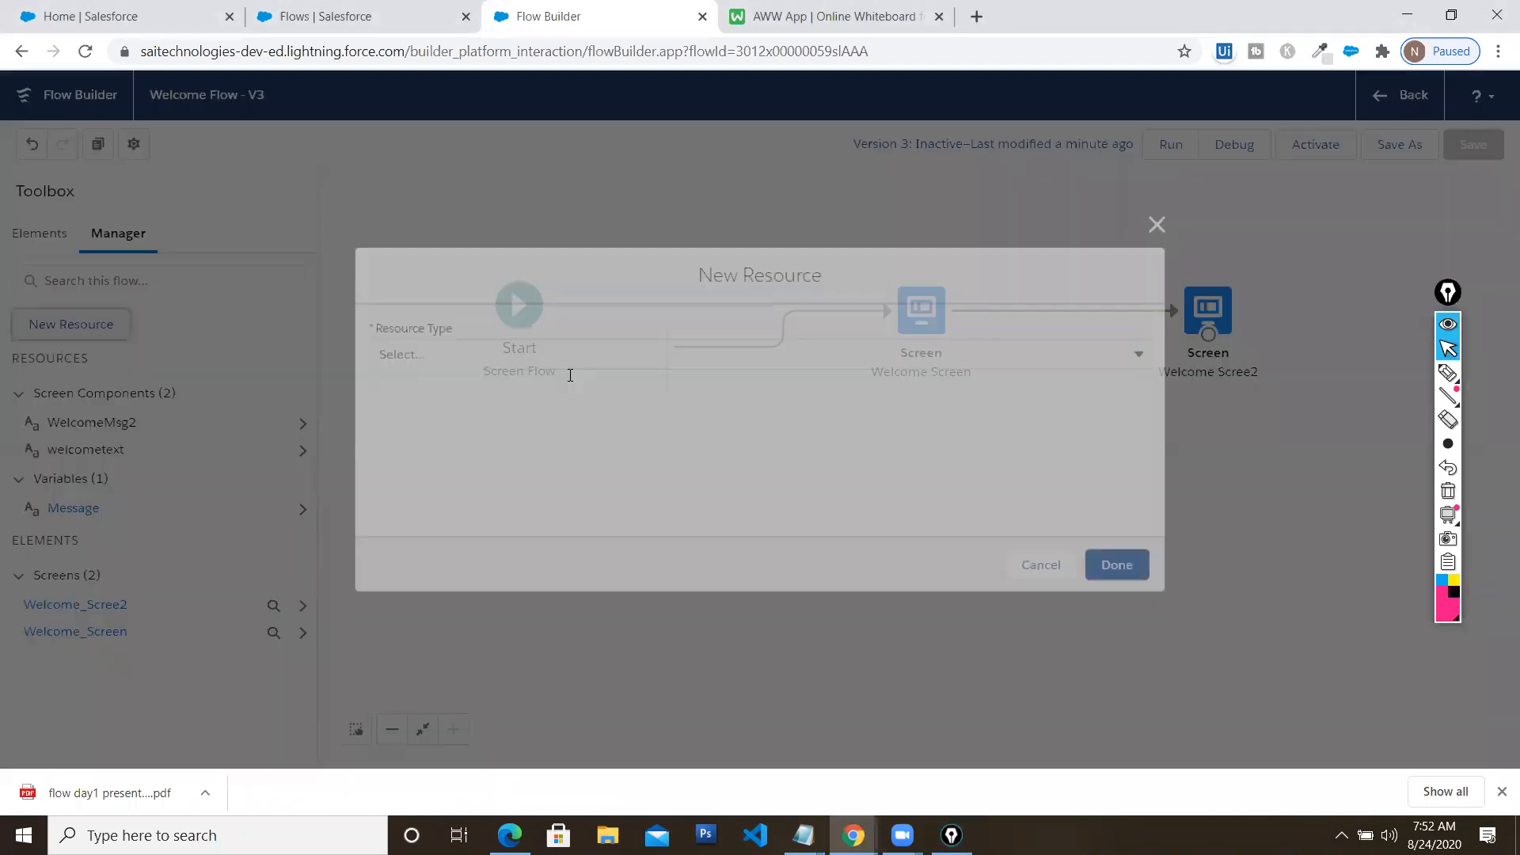
{"action": "left_click", "coordinate": [603, 361]}
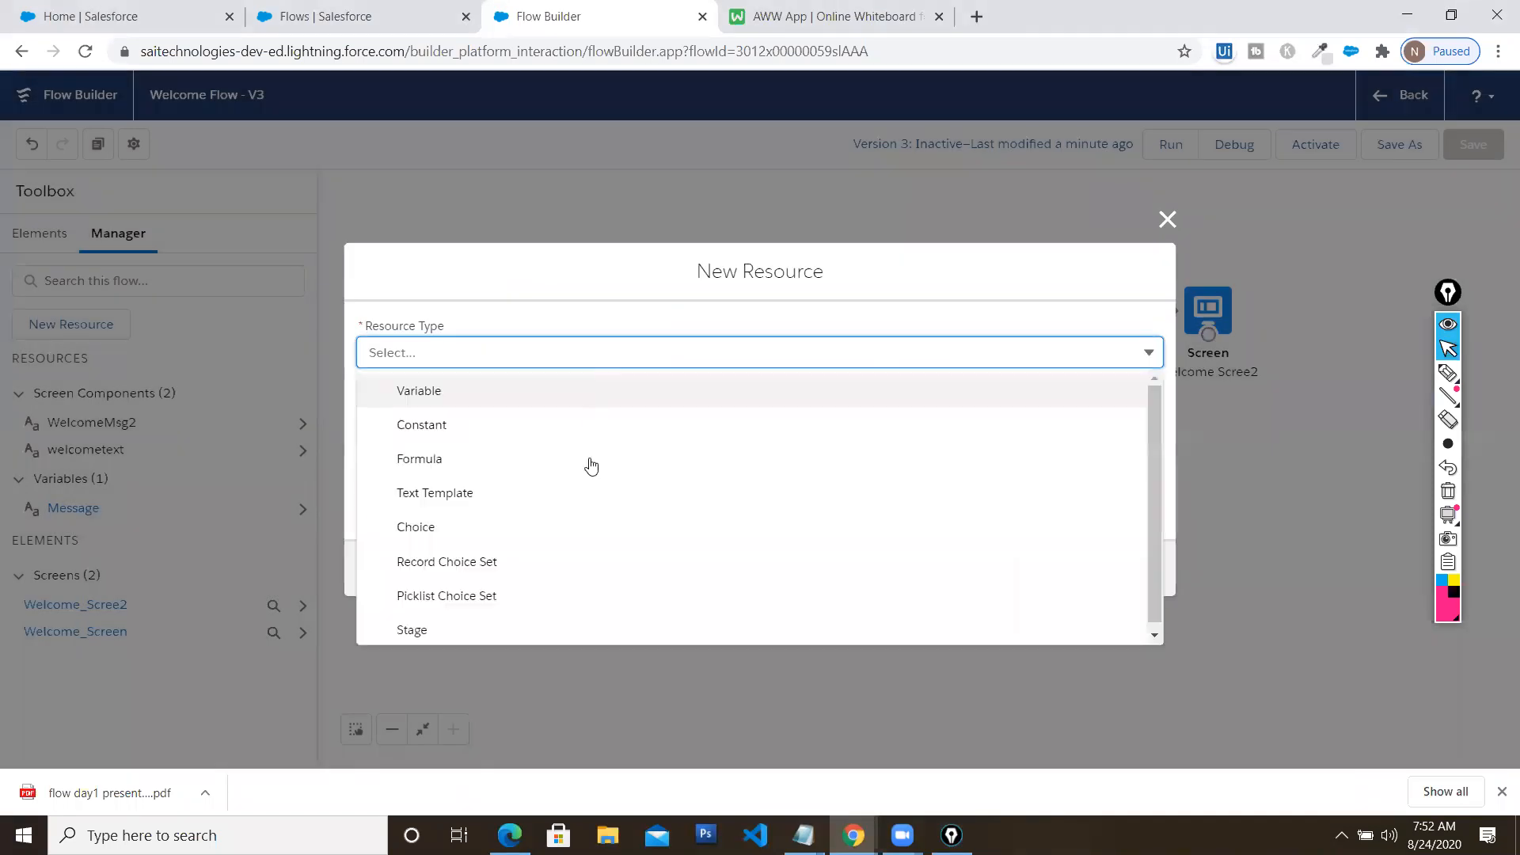
{"action": "left_click", "coordinate": [1170, 222]}
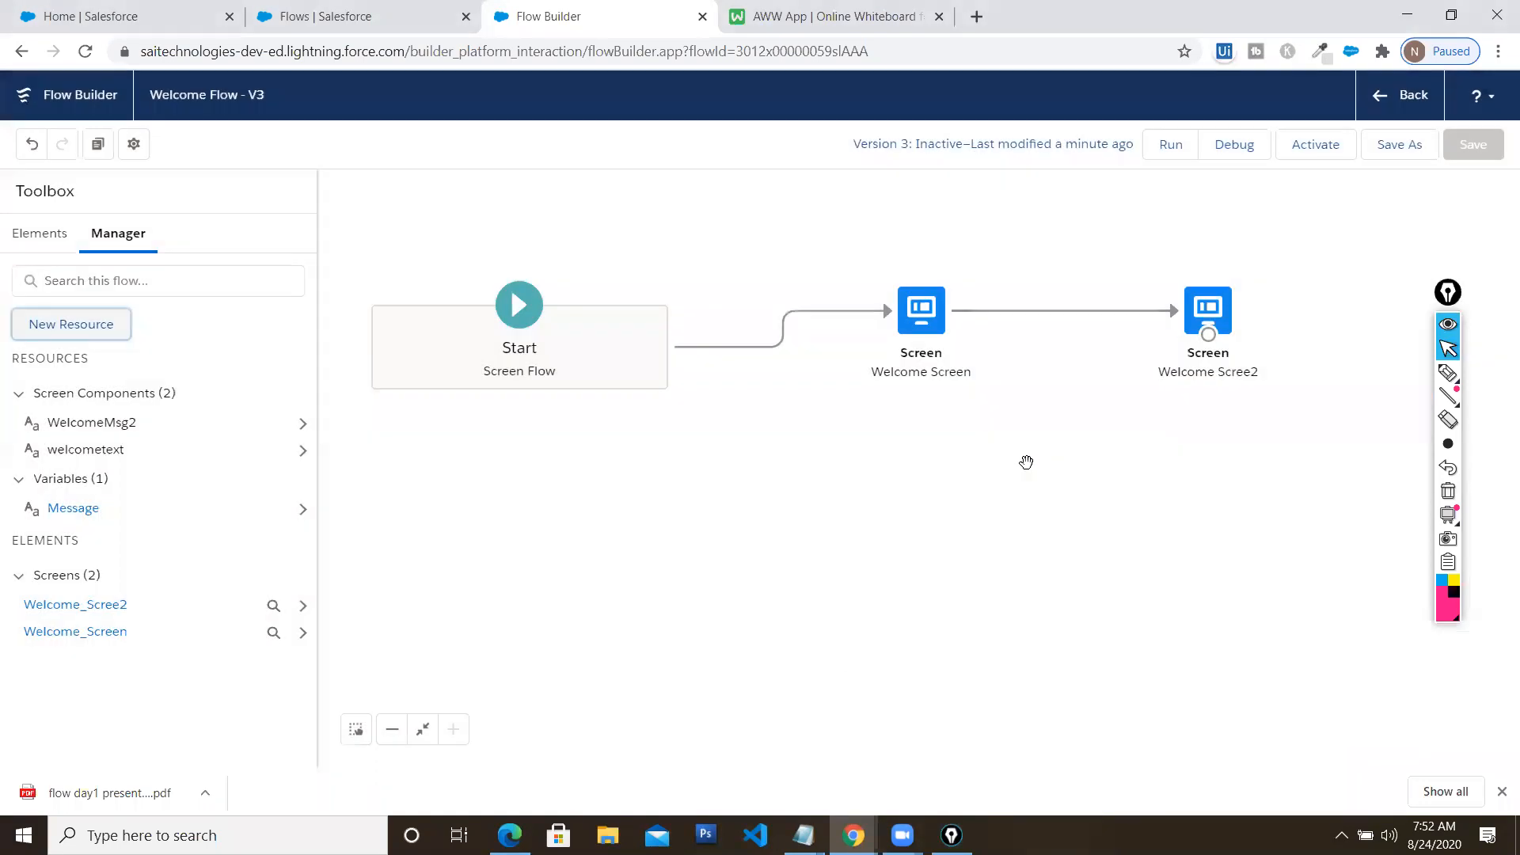
{"action": "left_click", "coordinate": [532, 828]}
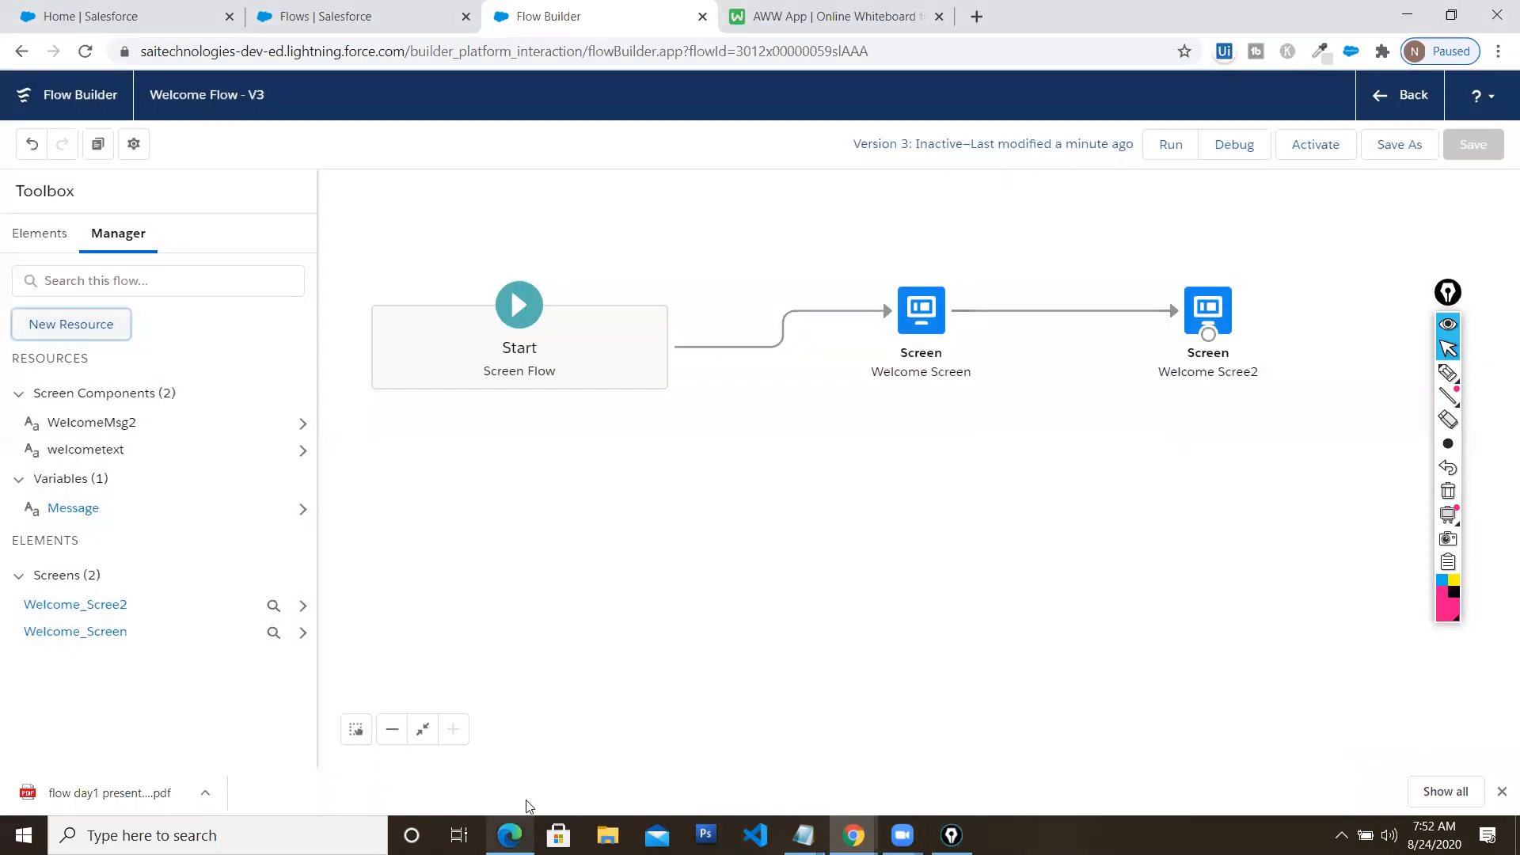
{"action": "scroll", "coordinate": [730, 338], "scroll_direction": "down", "scroll_amount": 5}
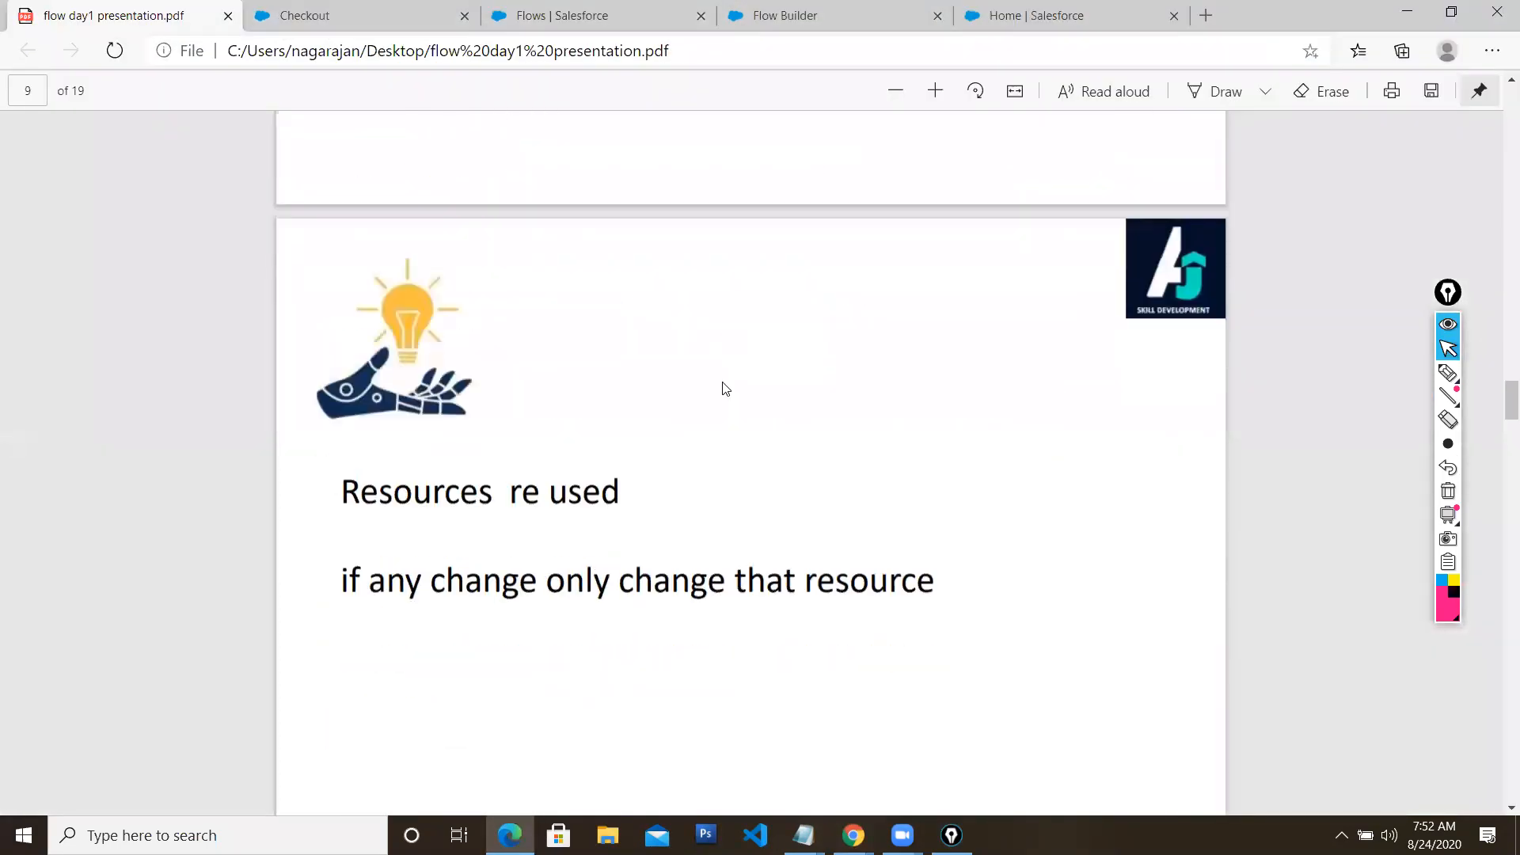
{"action": "scroll", "coordinate": [725, 394], "scroll_direction": "down", "scroll_amount": 1}
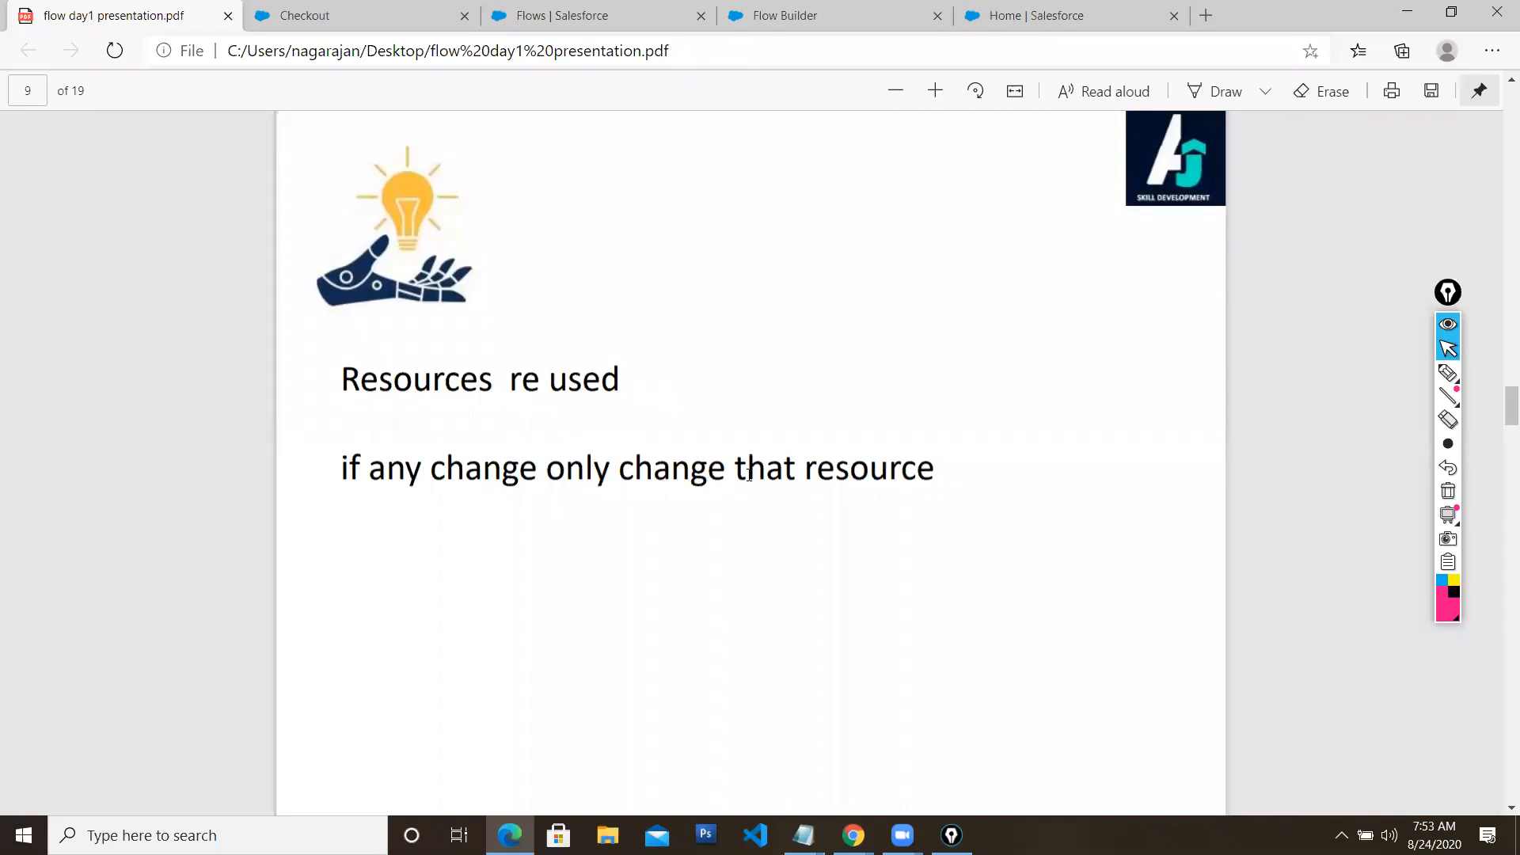
{"action": "scroll", "coordinate": [749, 475], "scroll_direction": "down", "scroll_amount": 7}
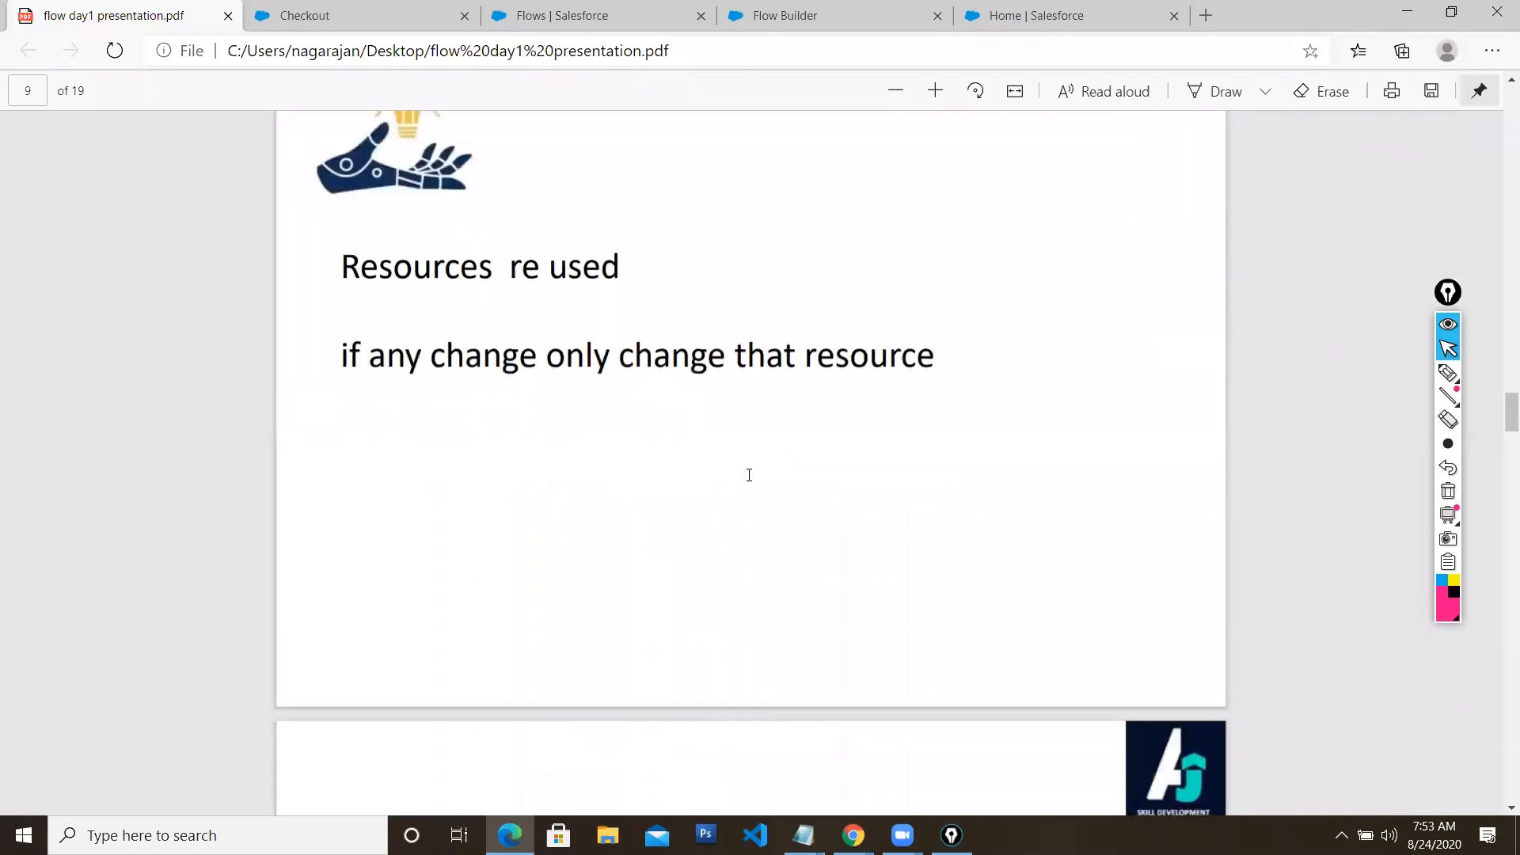
{"action": "scroll", "coordinate": [749, 475], "scroll_direction": "down", "scroll_amount": 3}
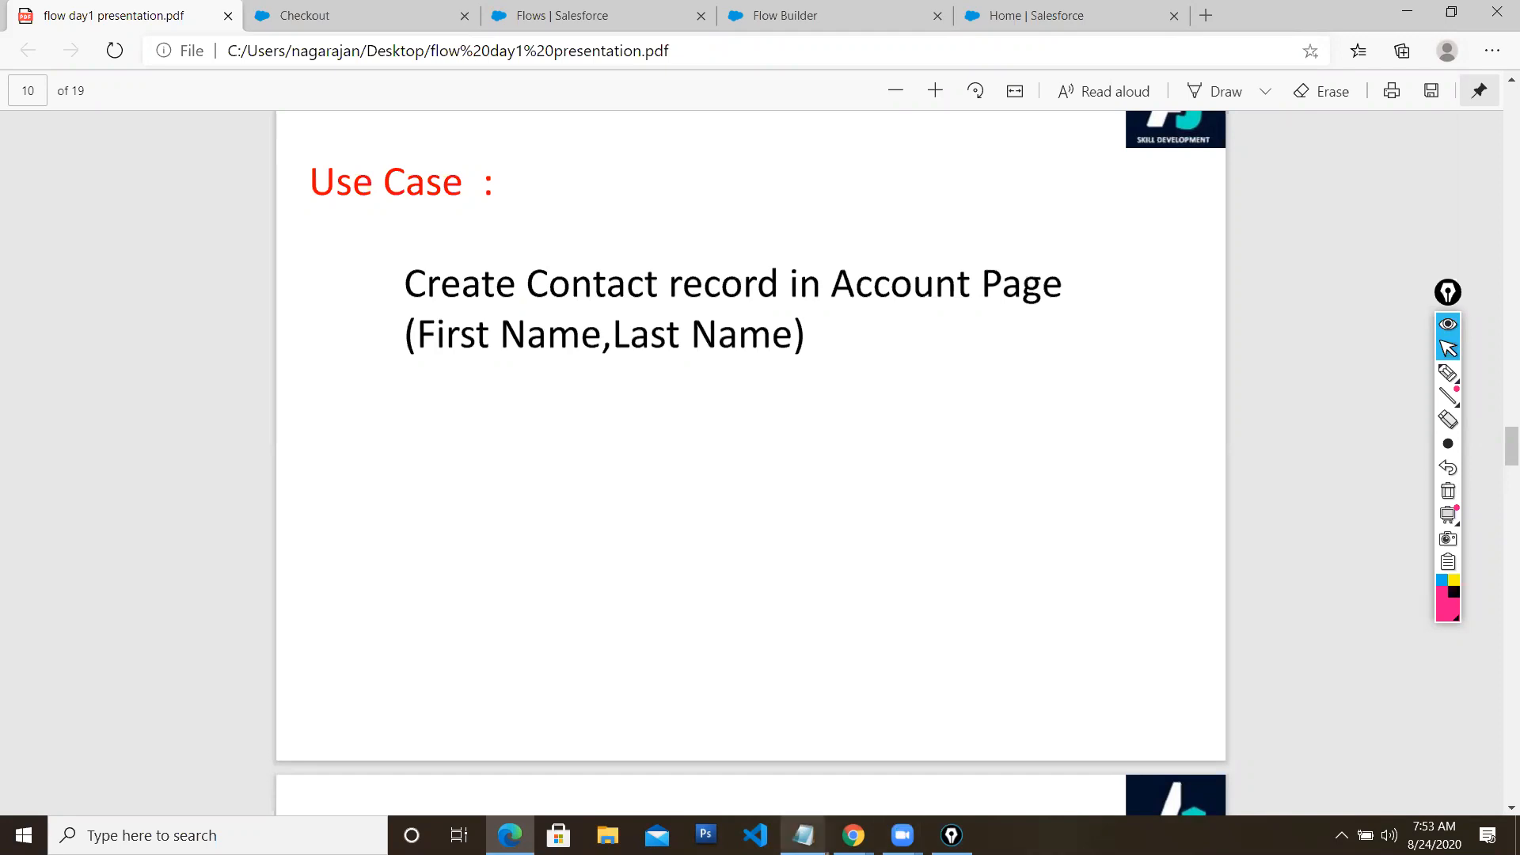
{"action": "left_click", "coordinate": [853, 835]}
{"action": "left_click", "coordinate": [784, 712]}
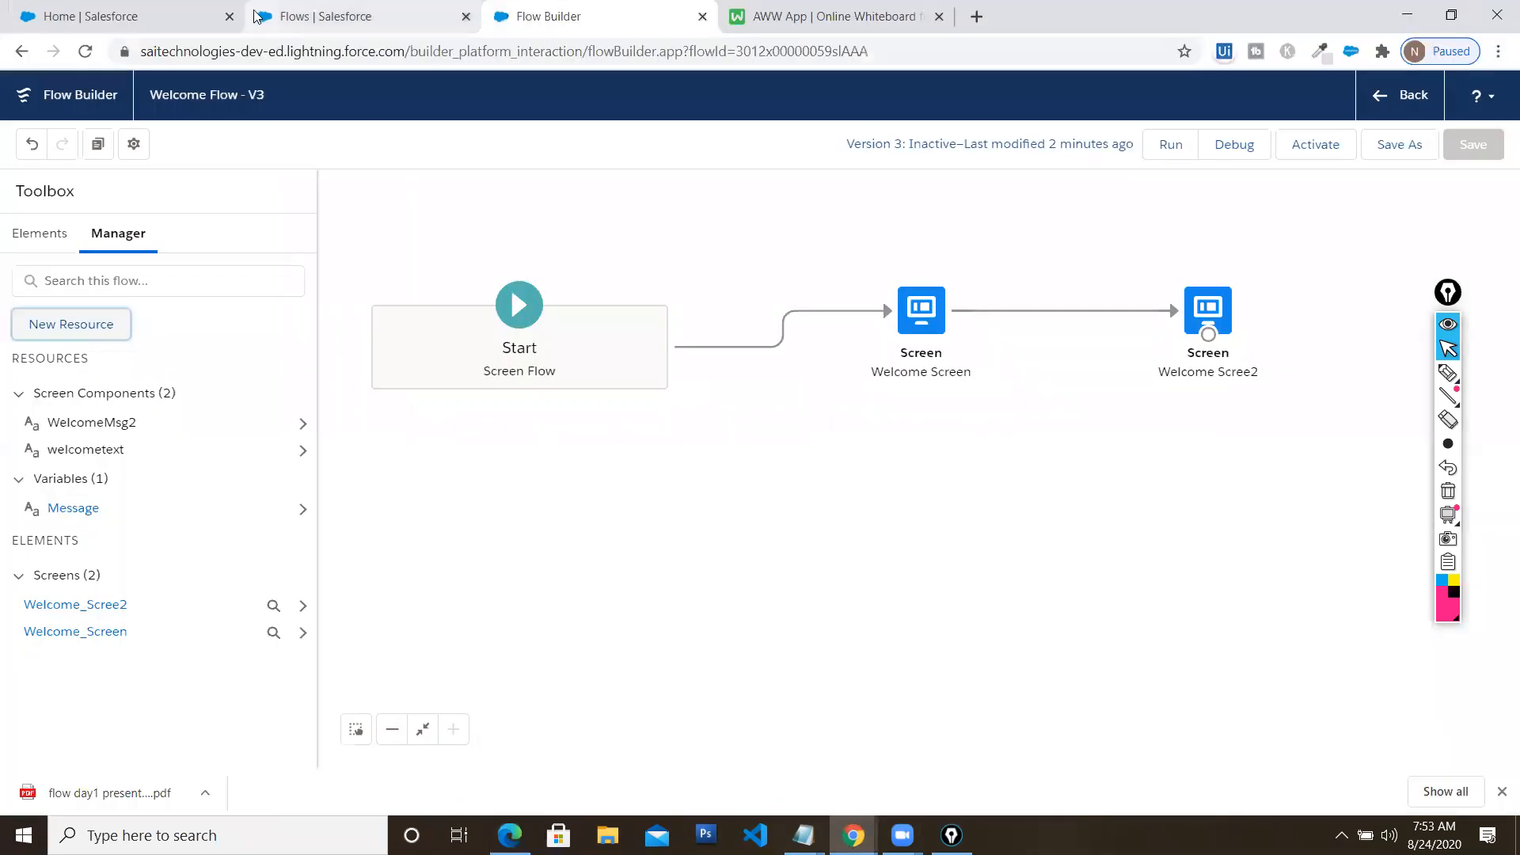
Open the Outbound Account record from Accounts, then bring the Contact-creation use case slide forward
{"action": "left_click", "coordinate": [143, 18]}
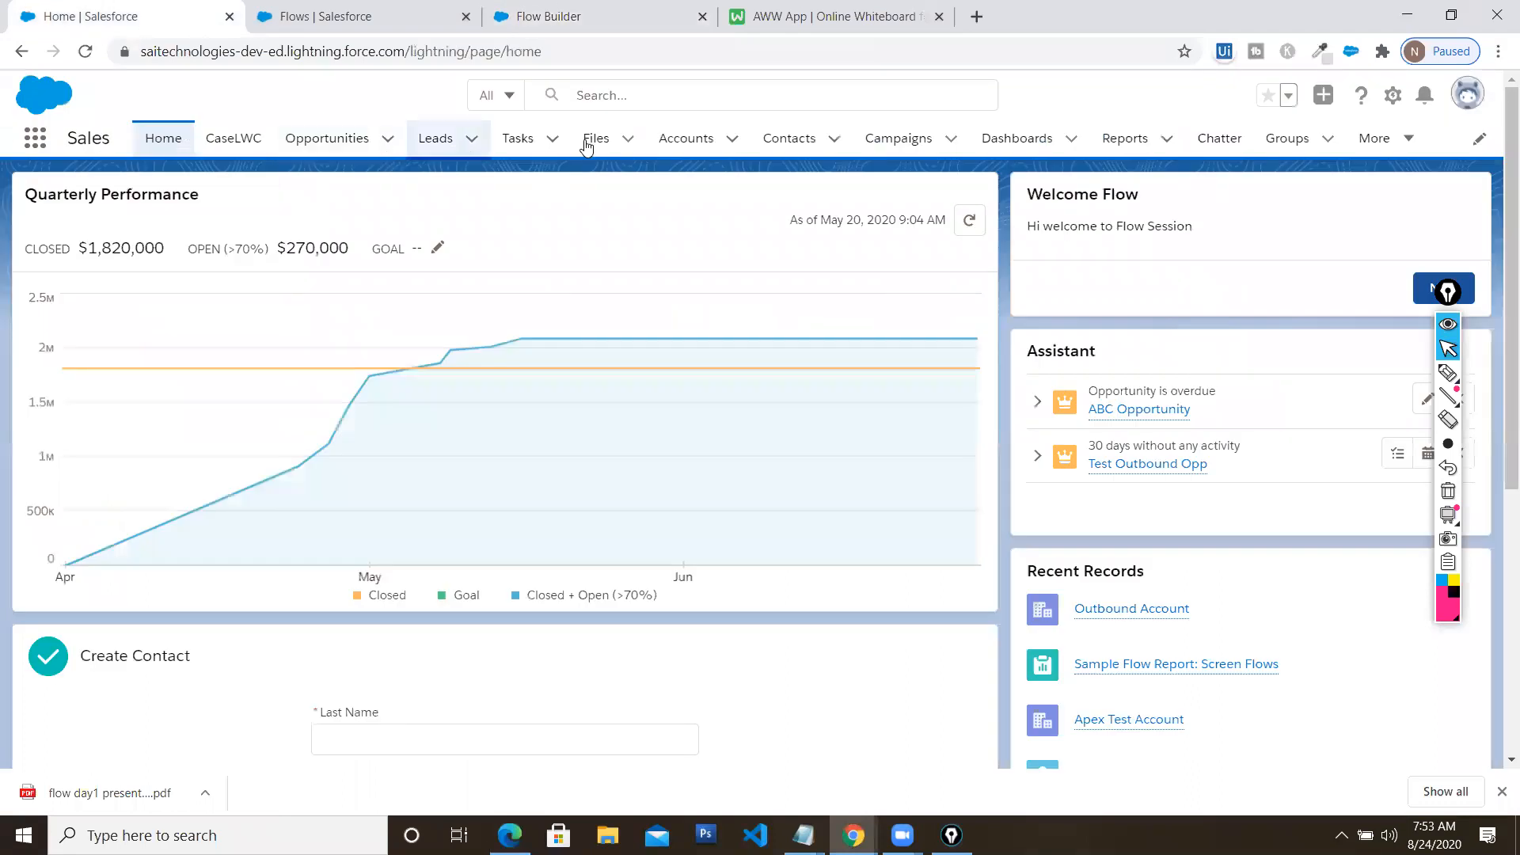
{"action": "left_click", "coordinate": [687, 139]}
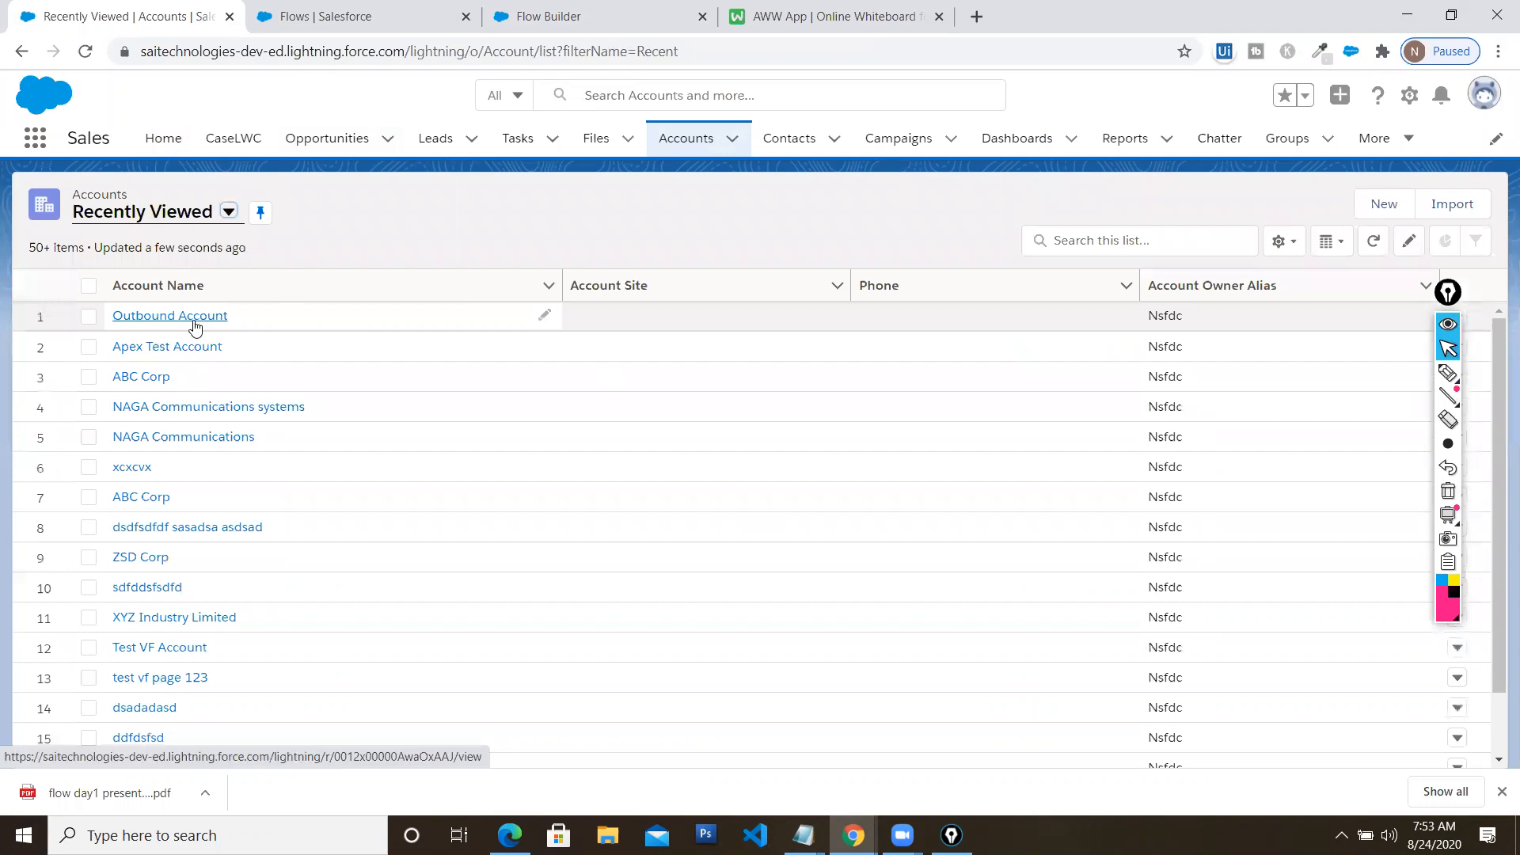
{"action": "left_click", "coordinate": [170, 316]}
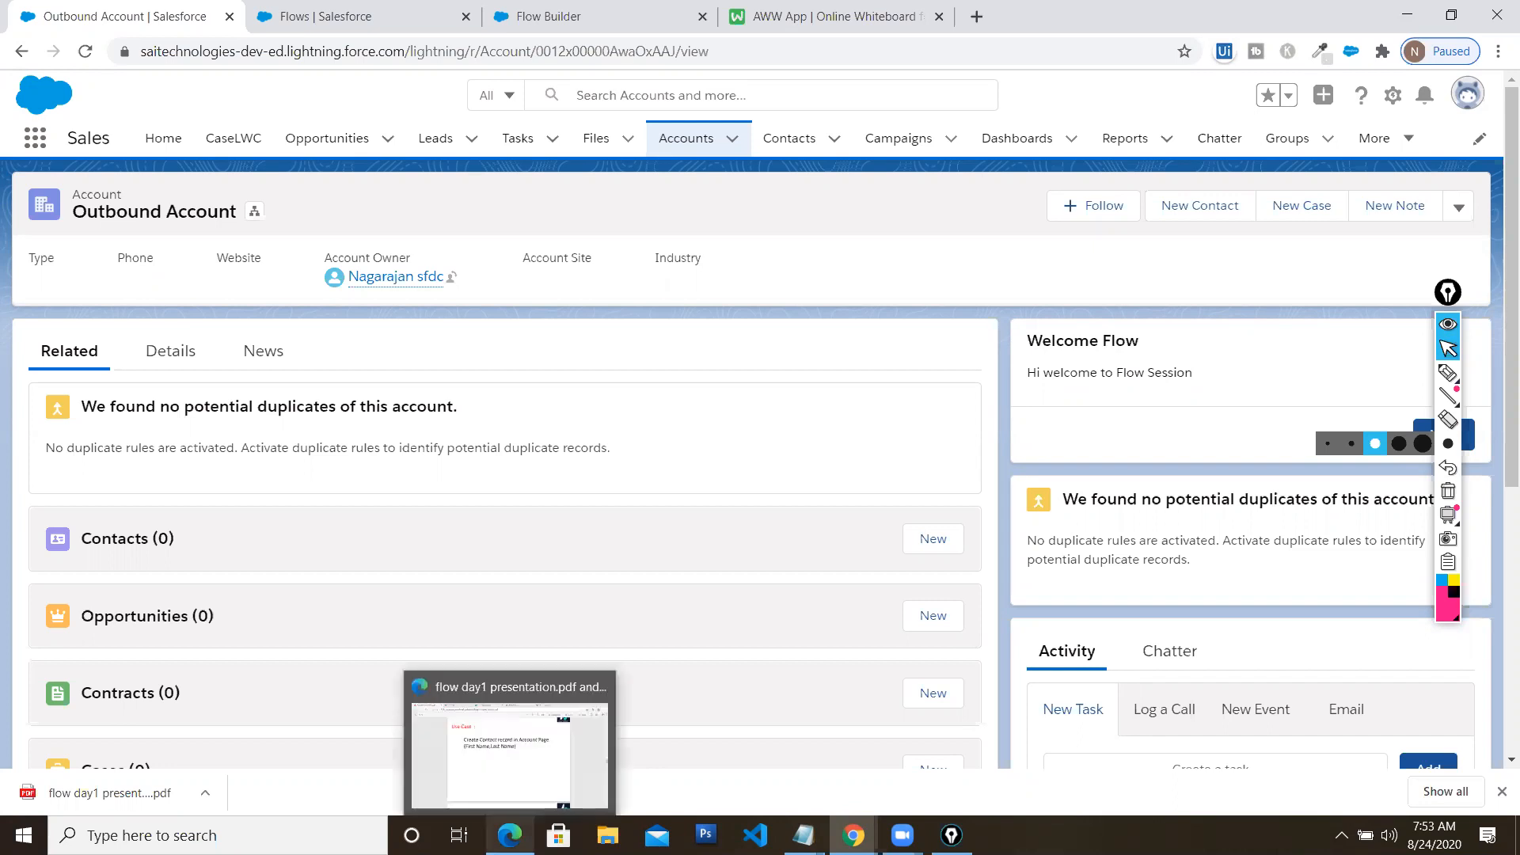
{"action": "left_click", "coordinate": [507, 737]}
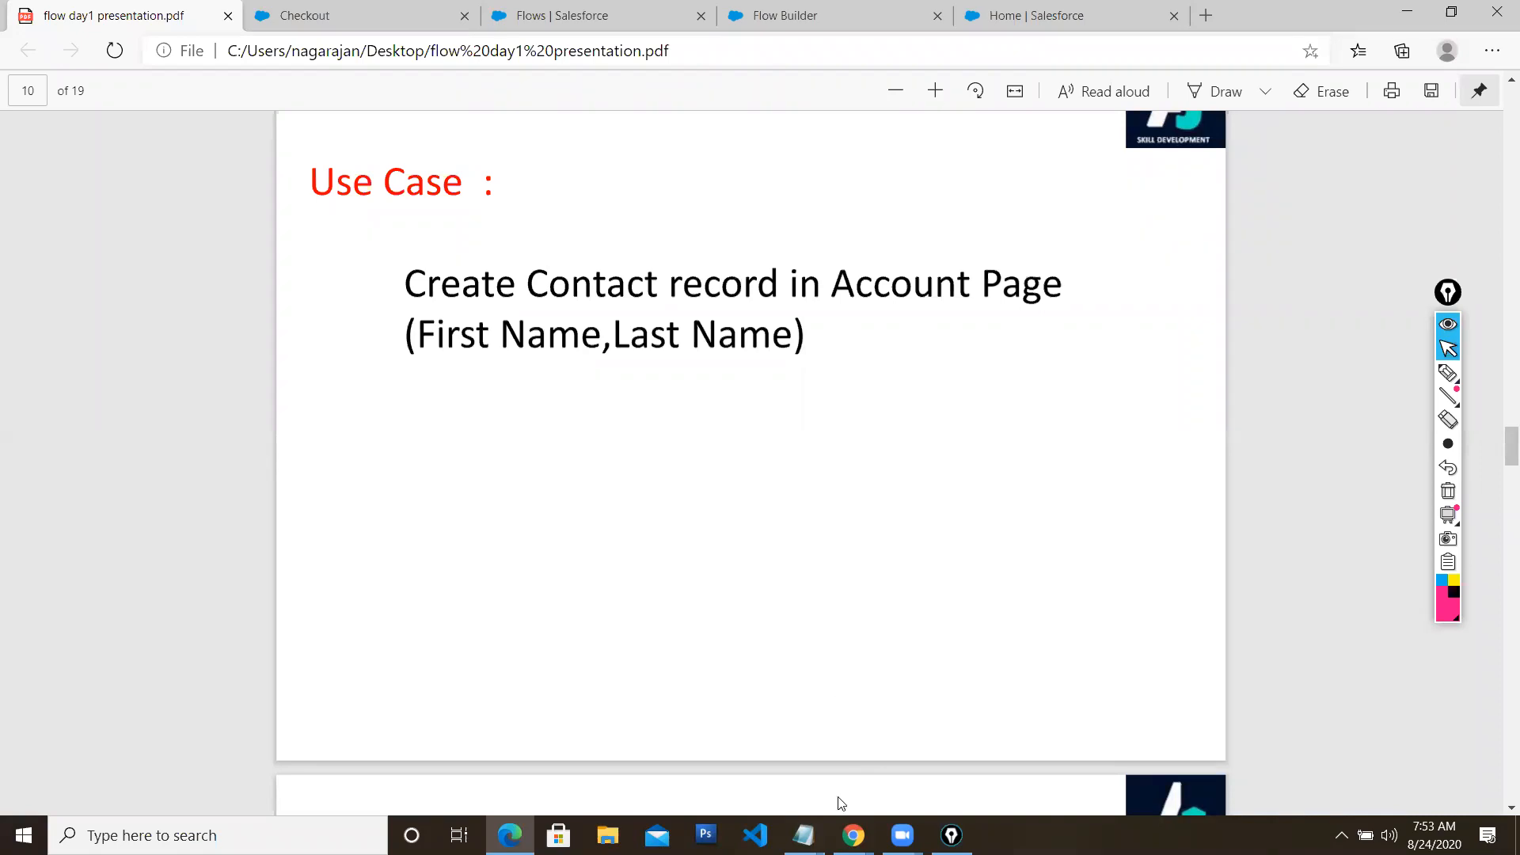
Return to the Salesforce window showing Welcome Flow version 3 in Flow Builder
{"action": "left_click", "coordinate": [604, 20]}
{"action": "left_click", "coordinate": [751, 17]}
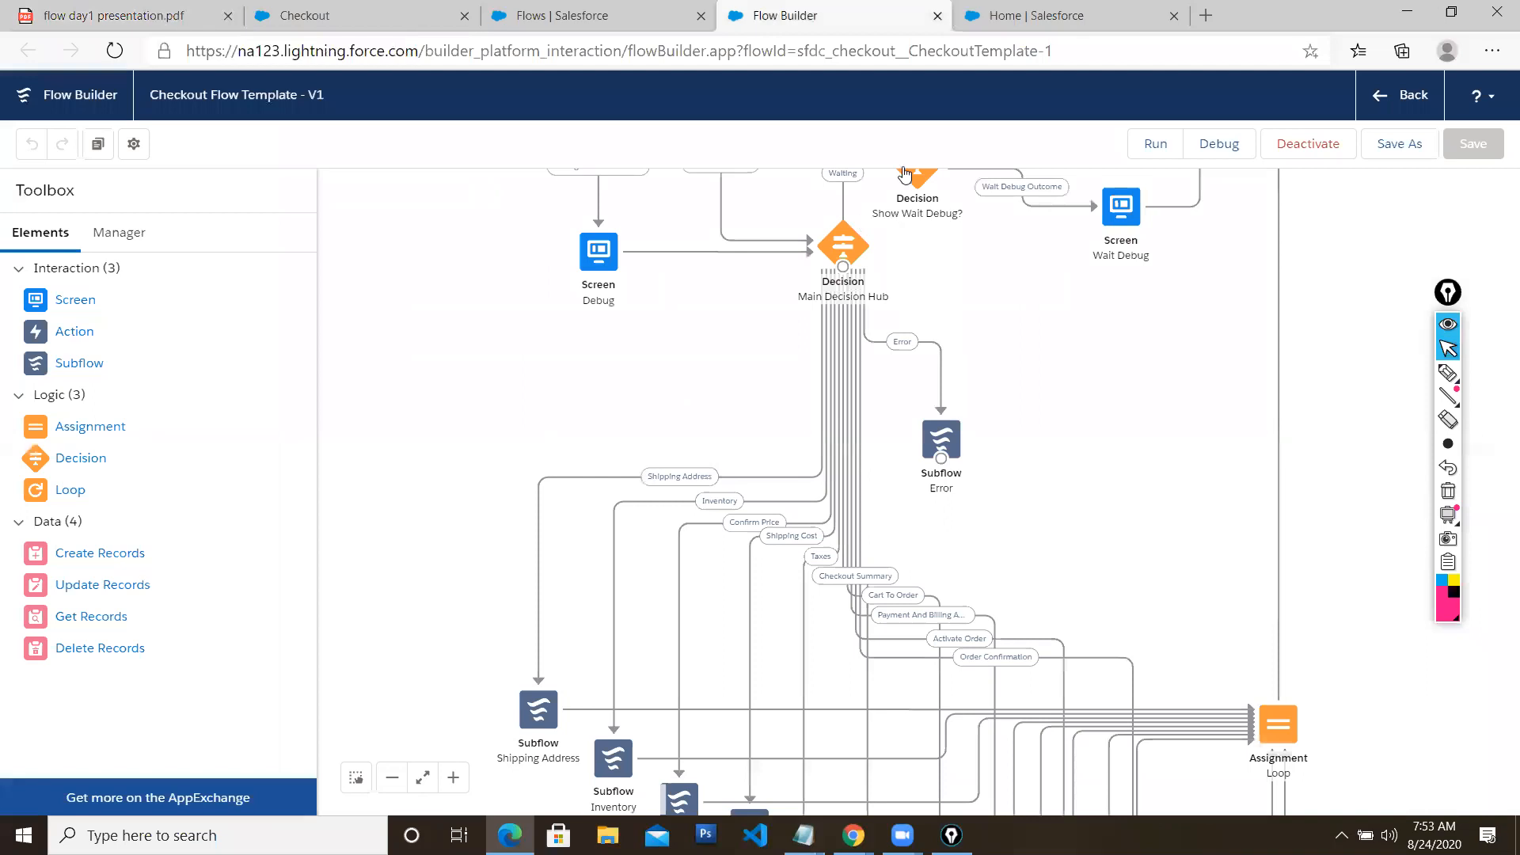
{"action": "mouse_move", "coordinate": [853, 835]}
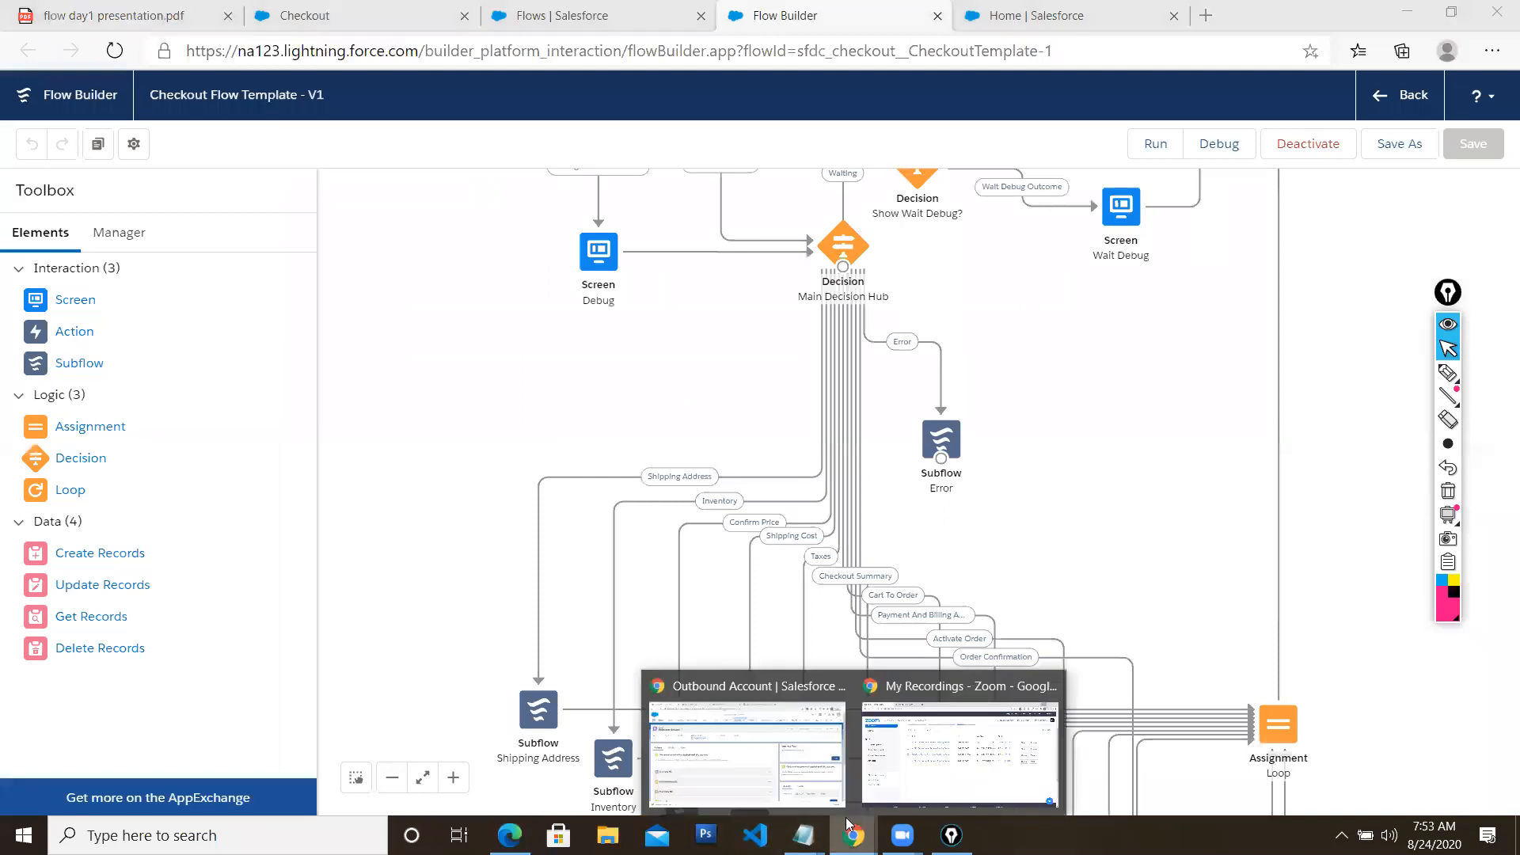
{"action": "left_click", "coordinate": [740, 690]}
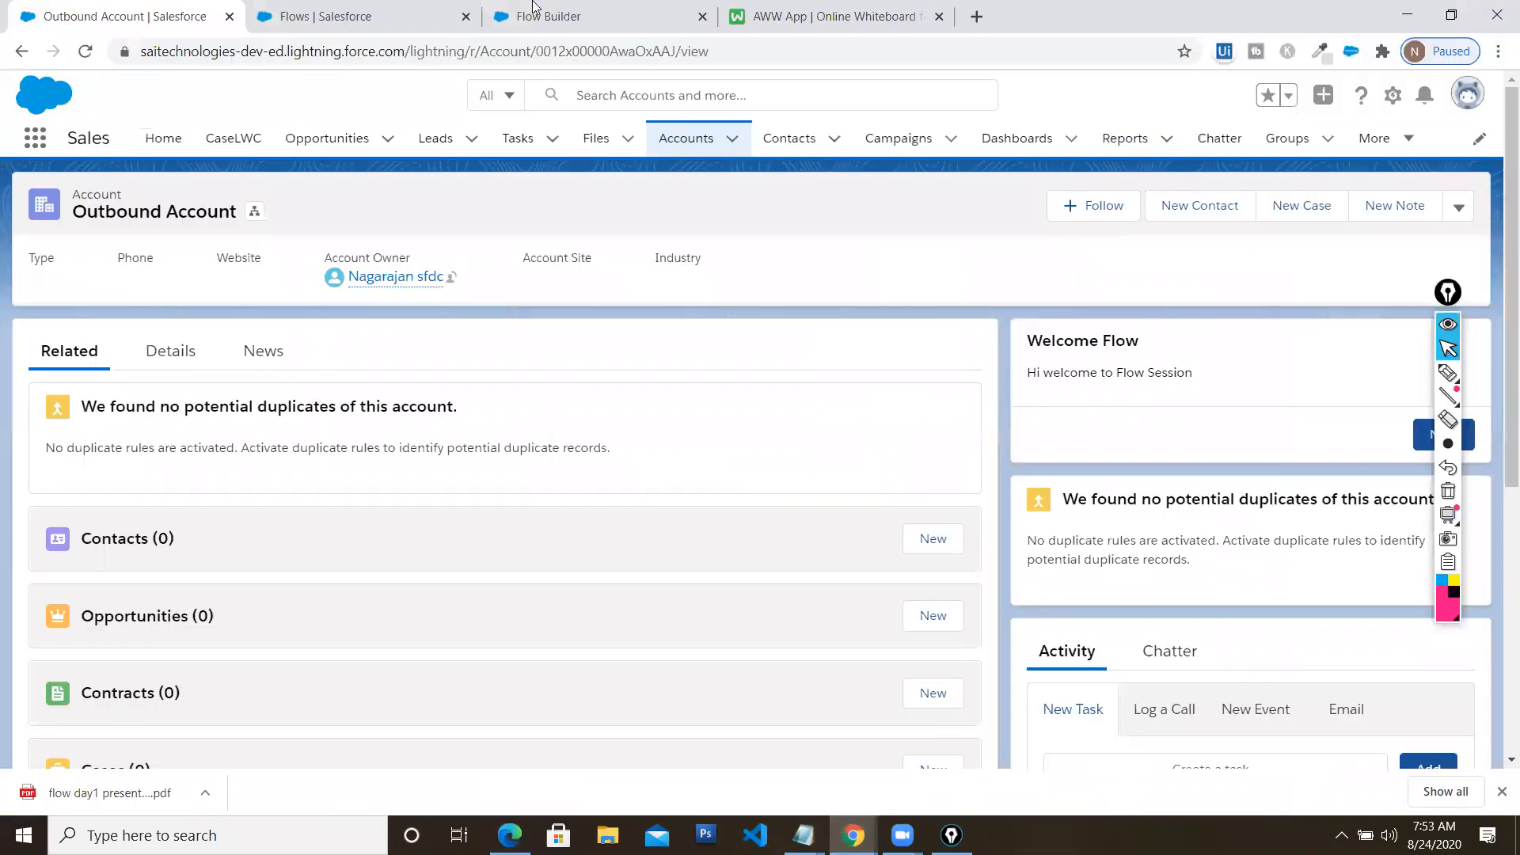
{"action": "left_click", "coordinate": [539, 16]}
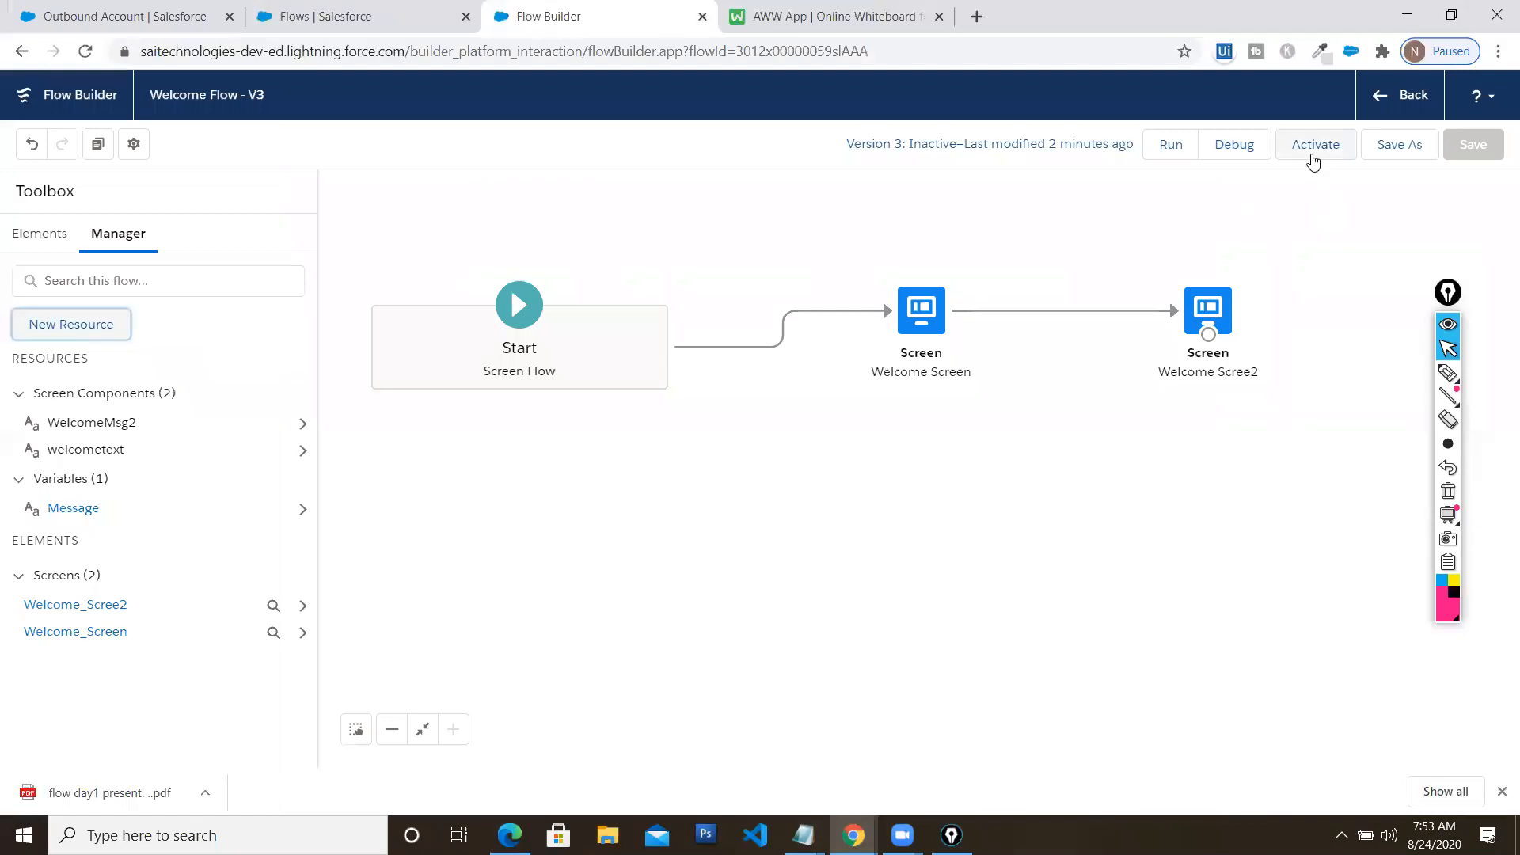
From the Flows list, create a new Screen Flow
{"action": "left_click", "coordinate": [1379, 106]}
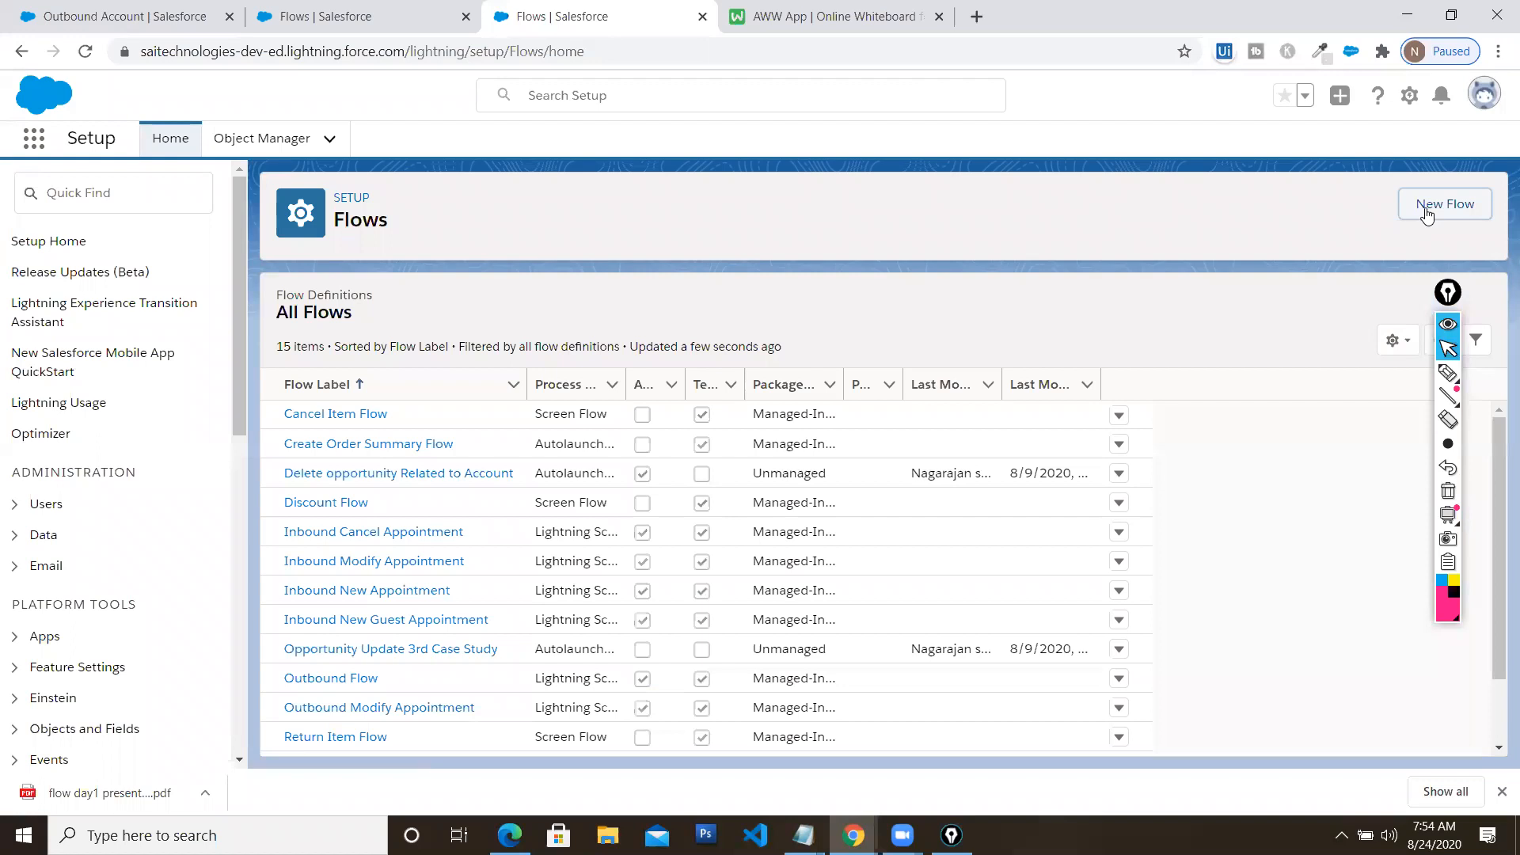
{"action": "left_click", "coordinate": [1425, 207]}
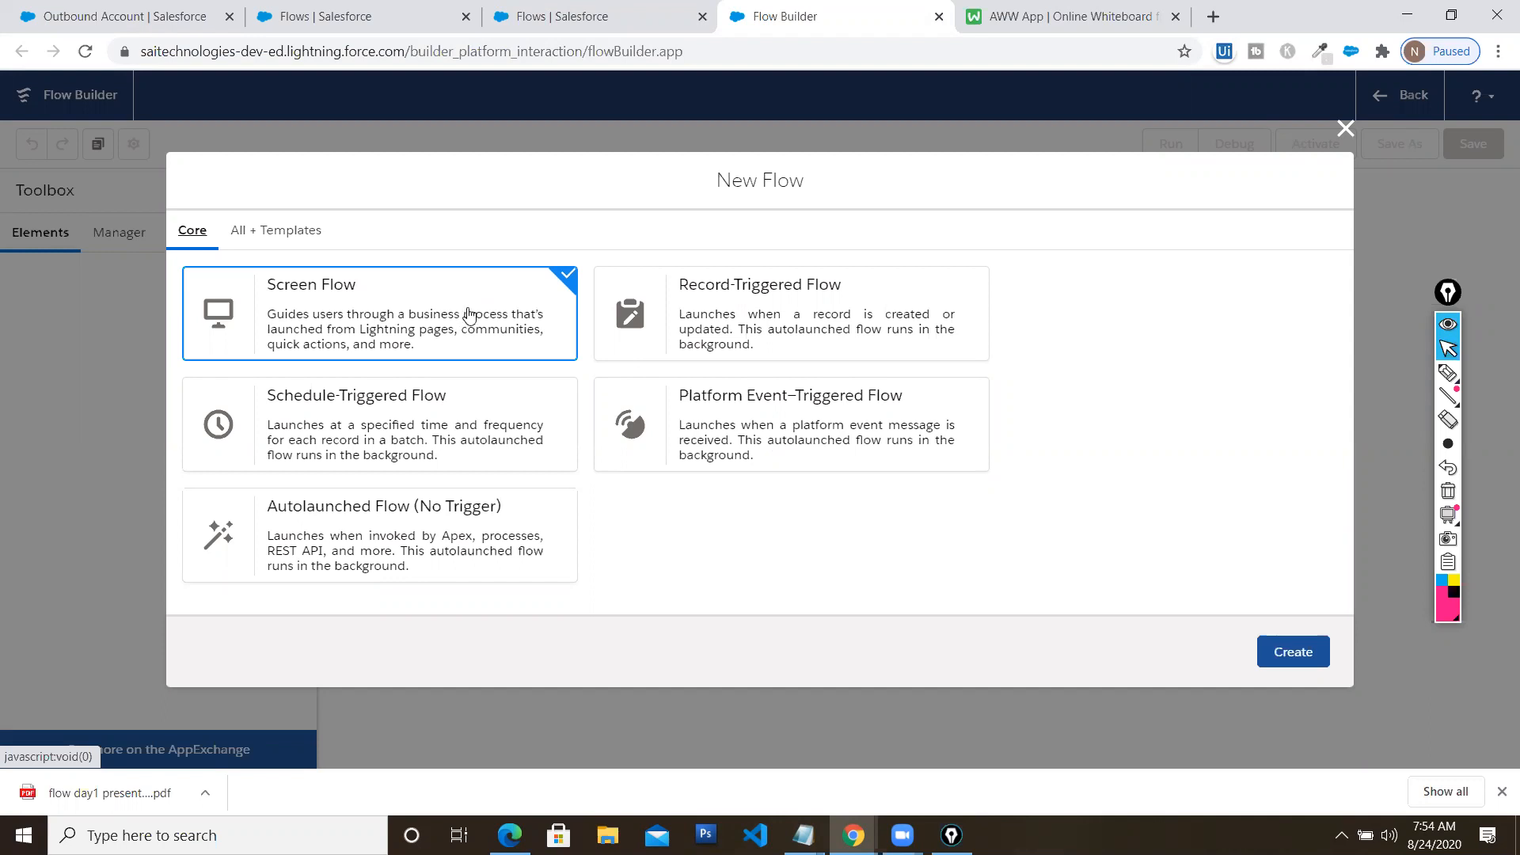
{"action": "left_click", "coordinate": [1291, 649]}
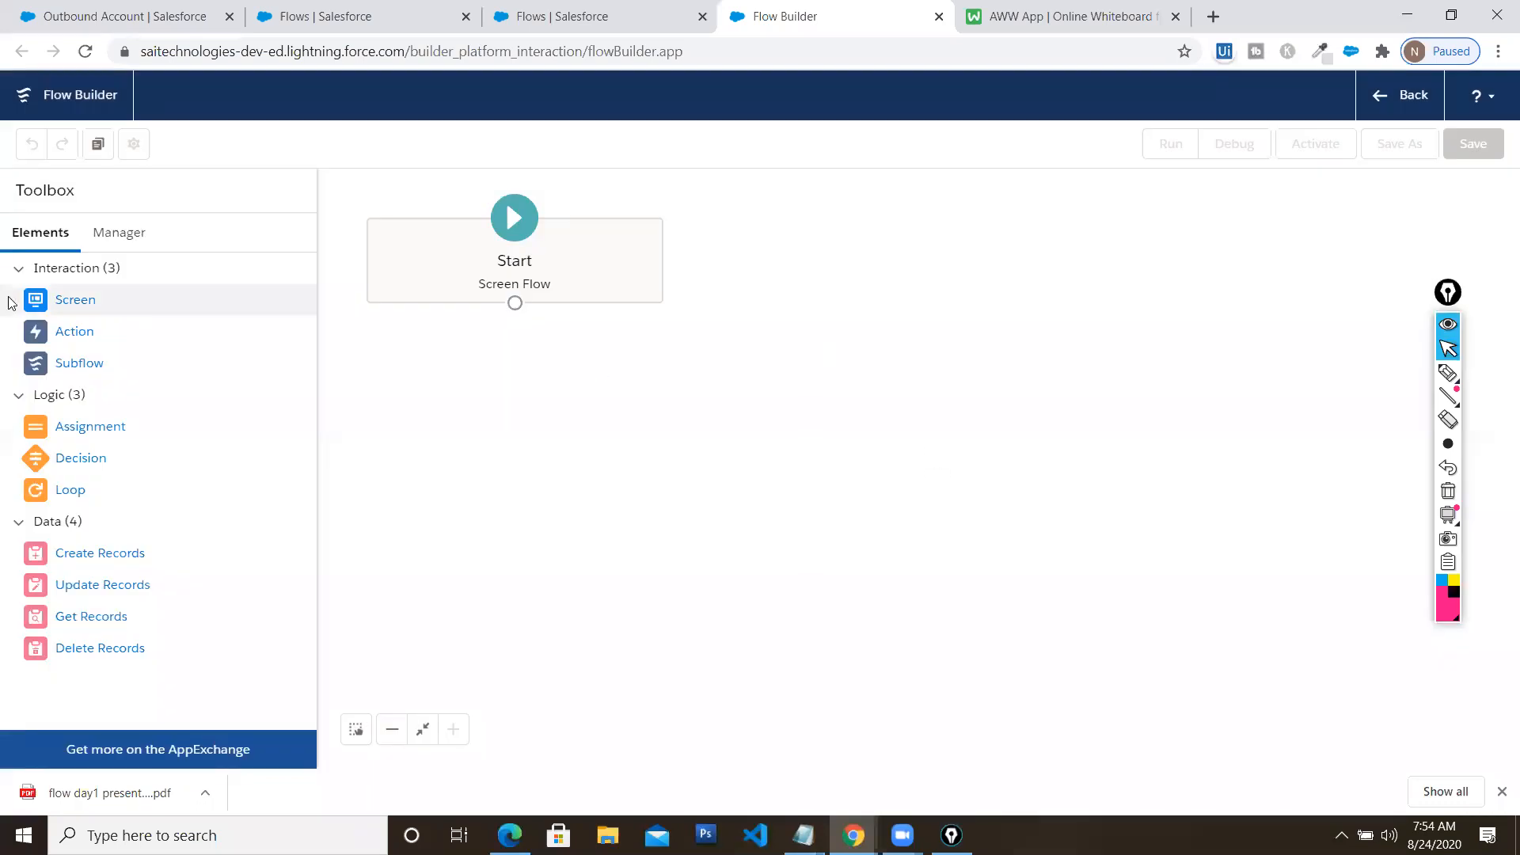
Place a Screen element on the canvas with a Text input labelled FirstName
{"action": "left_click_drag", "start_coordinate": [67, 305], "coordinate": [801, 251]}
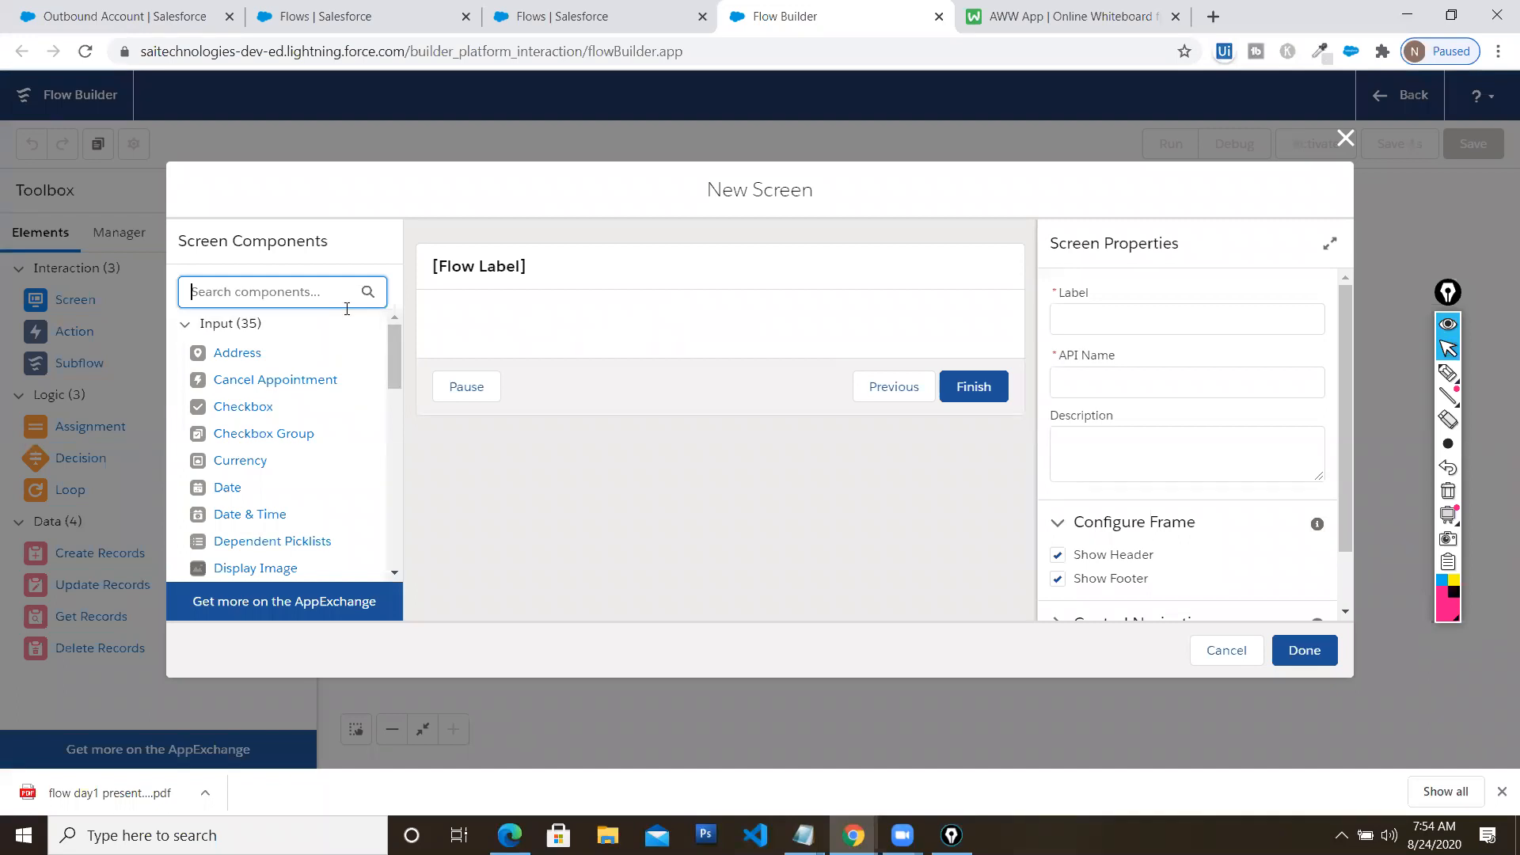
{"action": "type", "text": "input"}
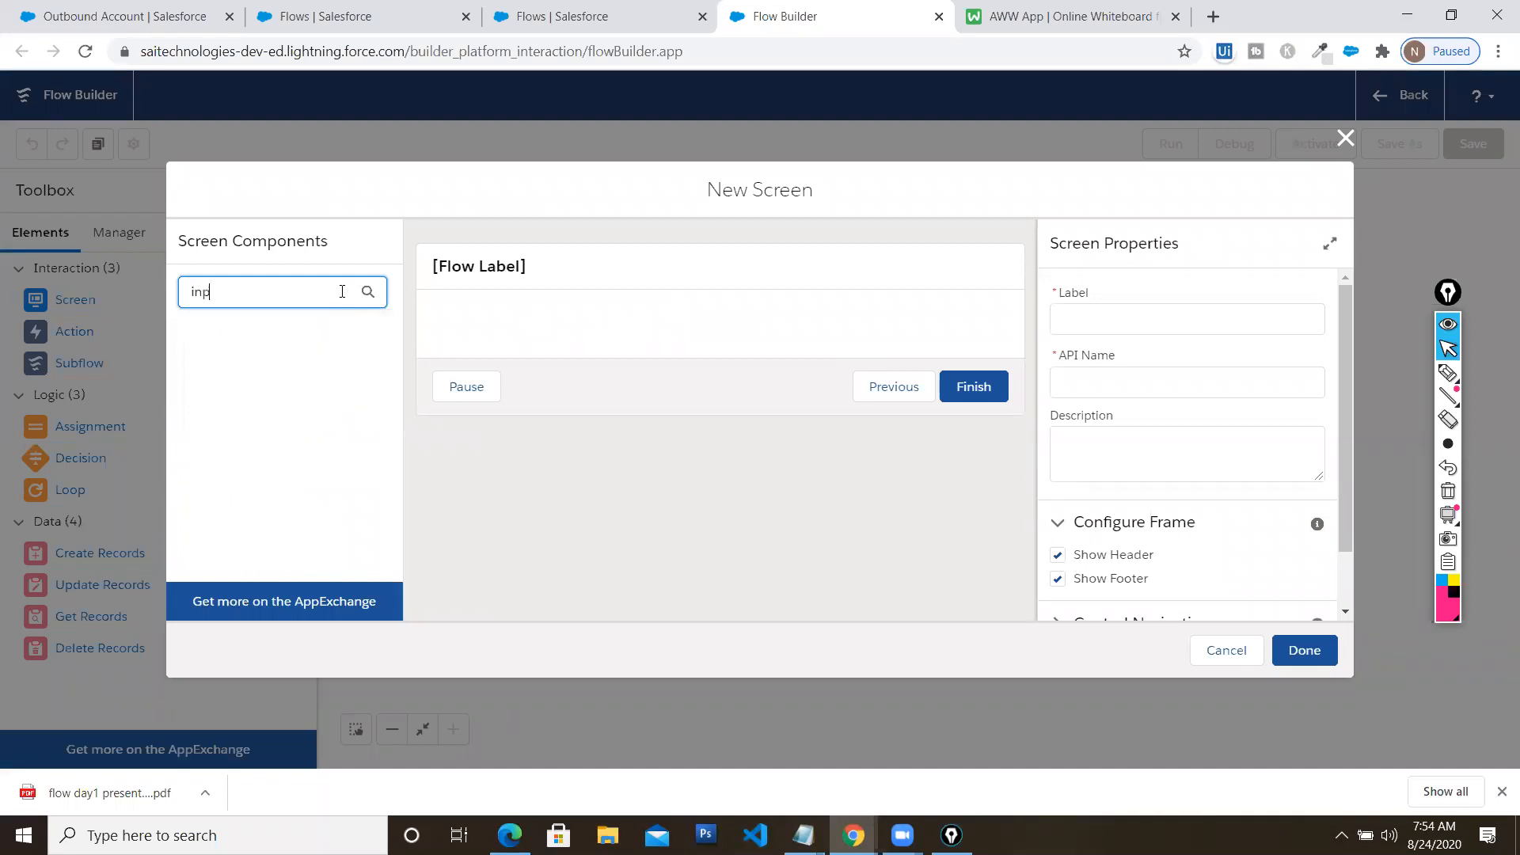
{"action": "key", "text": "BackSpace"}
{"action": "key", "text": "BackSpace"}
{"action": "key", "text": "BackSpace"}
{"action": "key", "text": "BackSpace"}
{"action": "key", "text": "BackSpace"}
{"action": "type", "text": "text"}
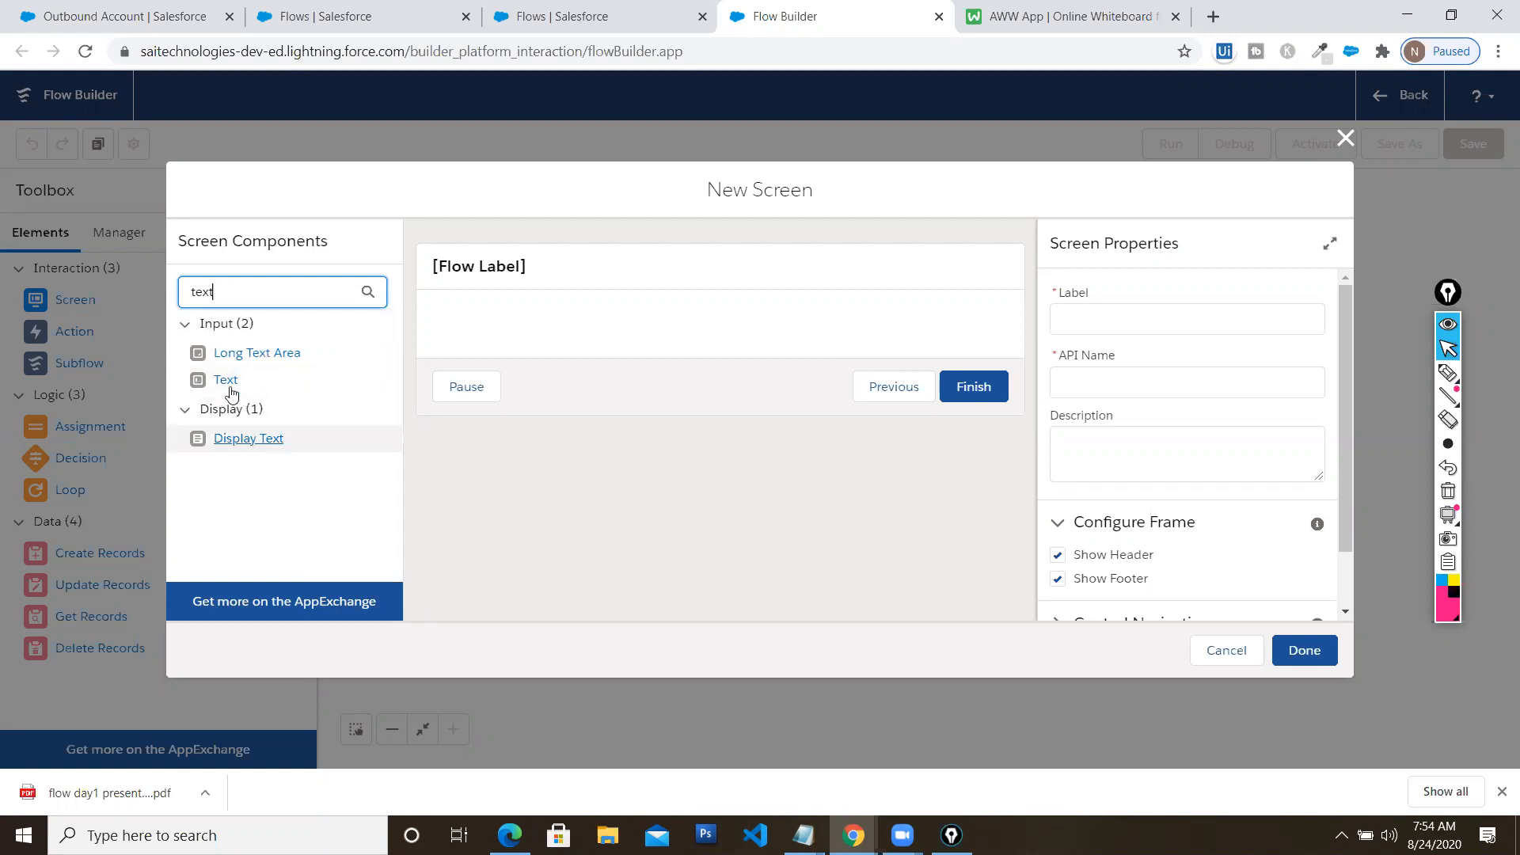
{"action": "left_click_drag", "start_coordinate": [225, 385], "coordinate": [451, 339]}
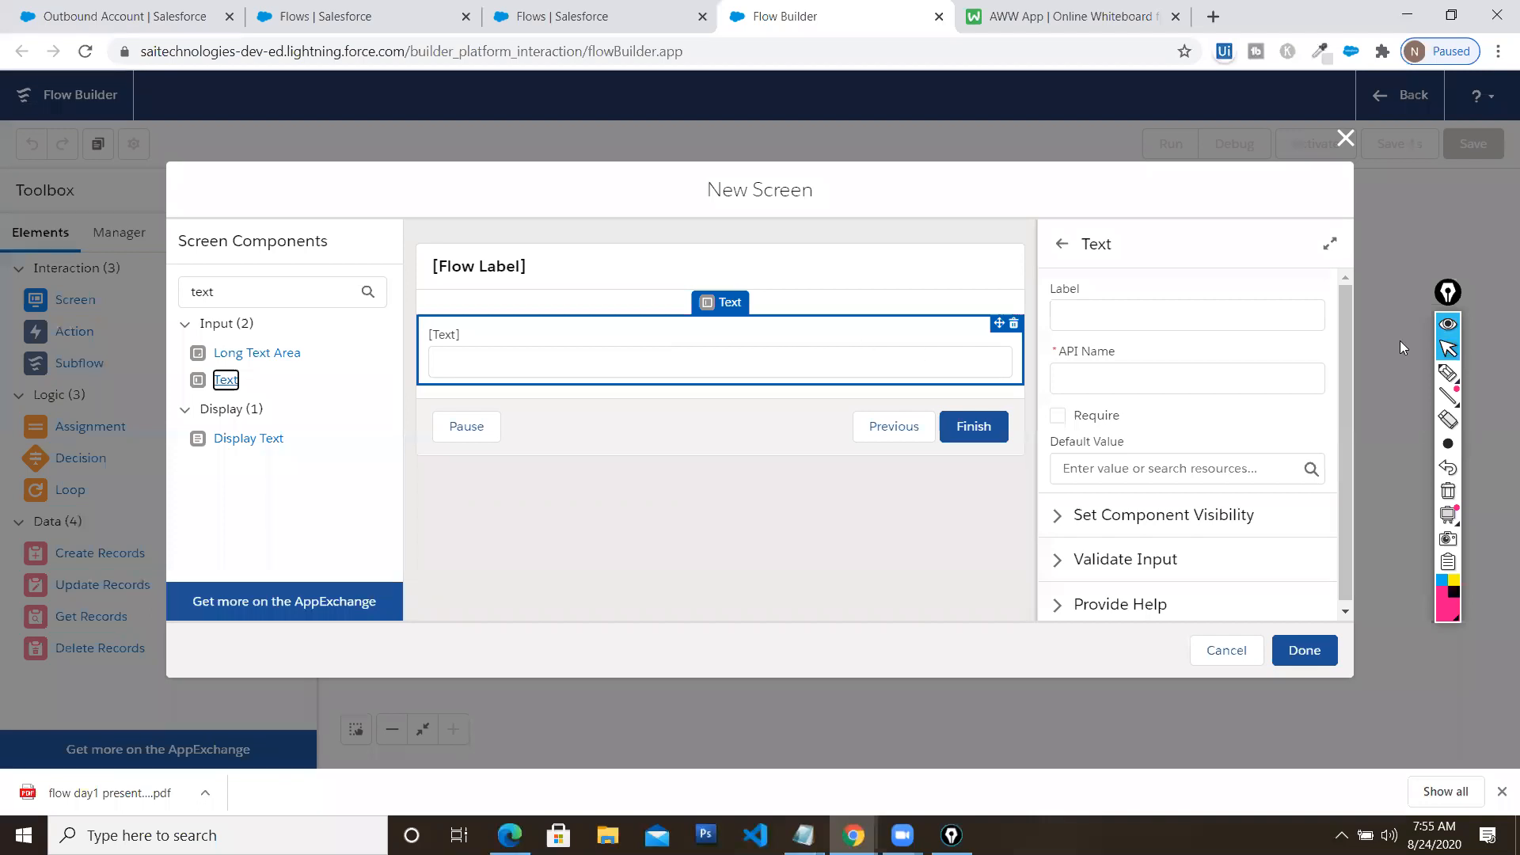
{"action": "left_click", "coordinate": [1260, 355]}
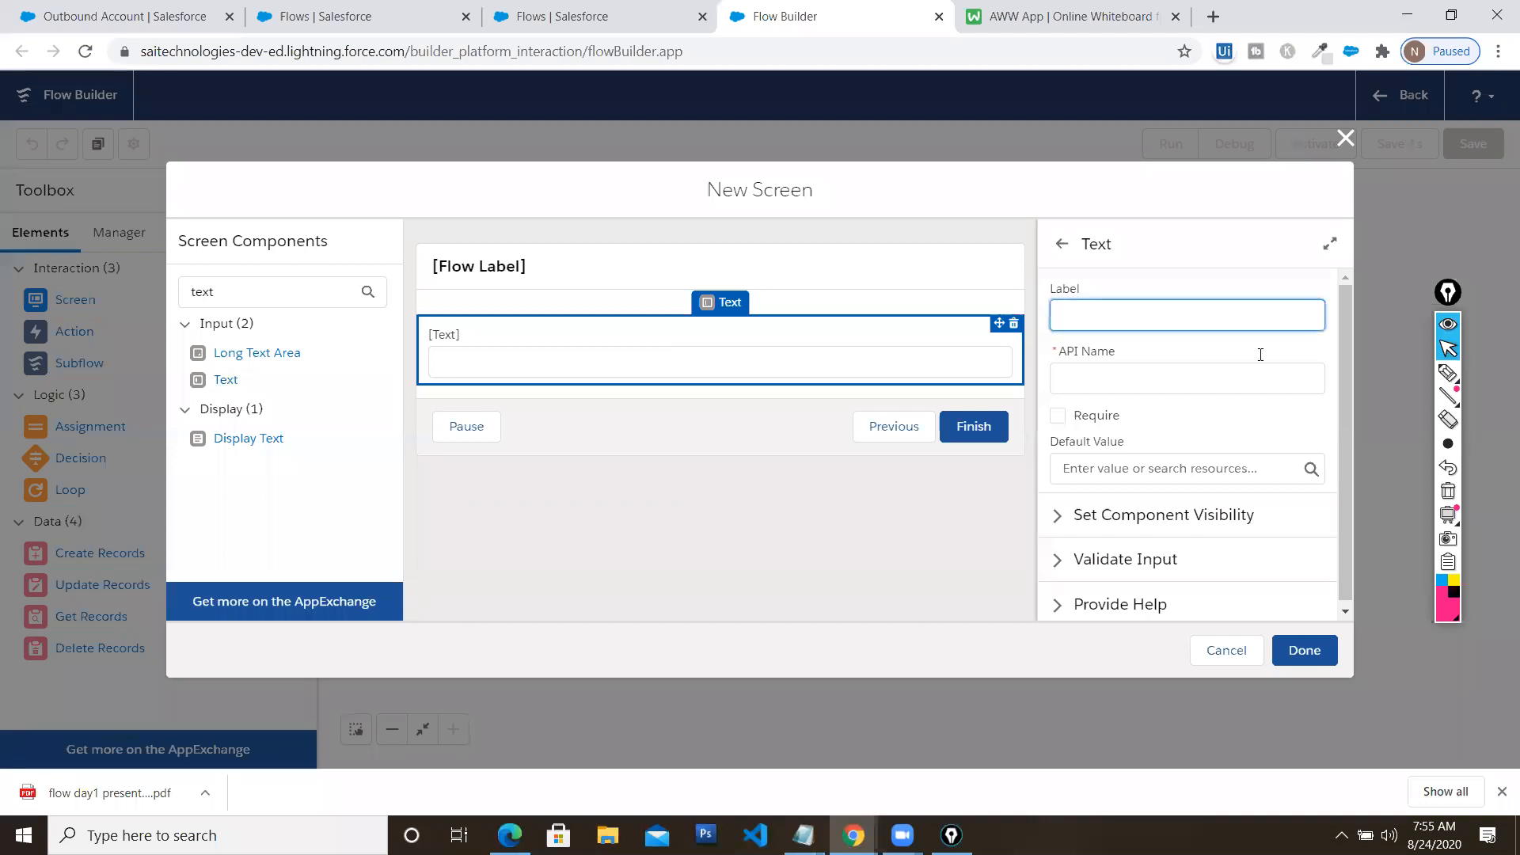
{"action": "type", "text": "FirstName"}
{"action": "left_click", "coordinate": [1224, 388]}
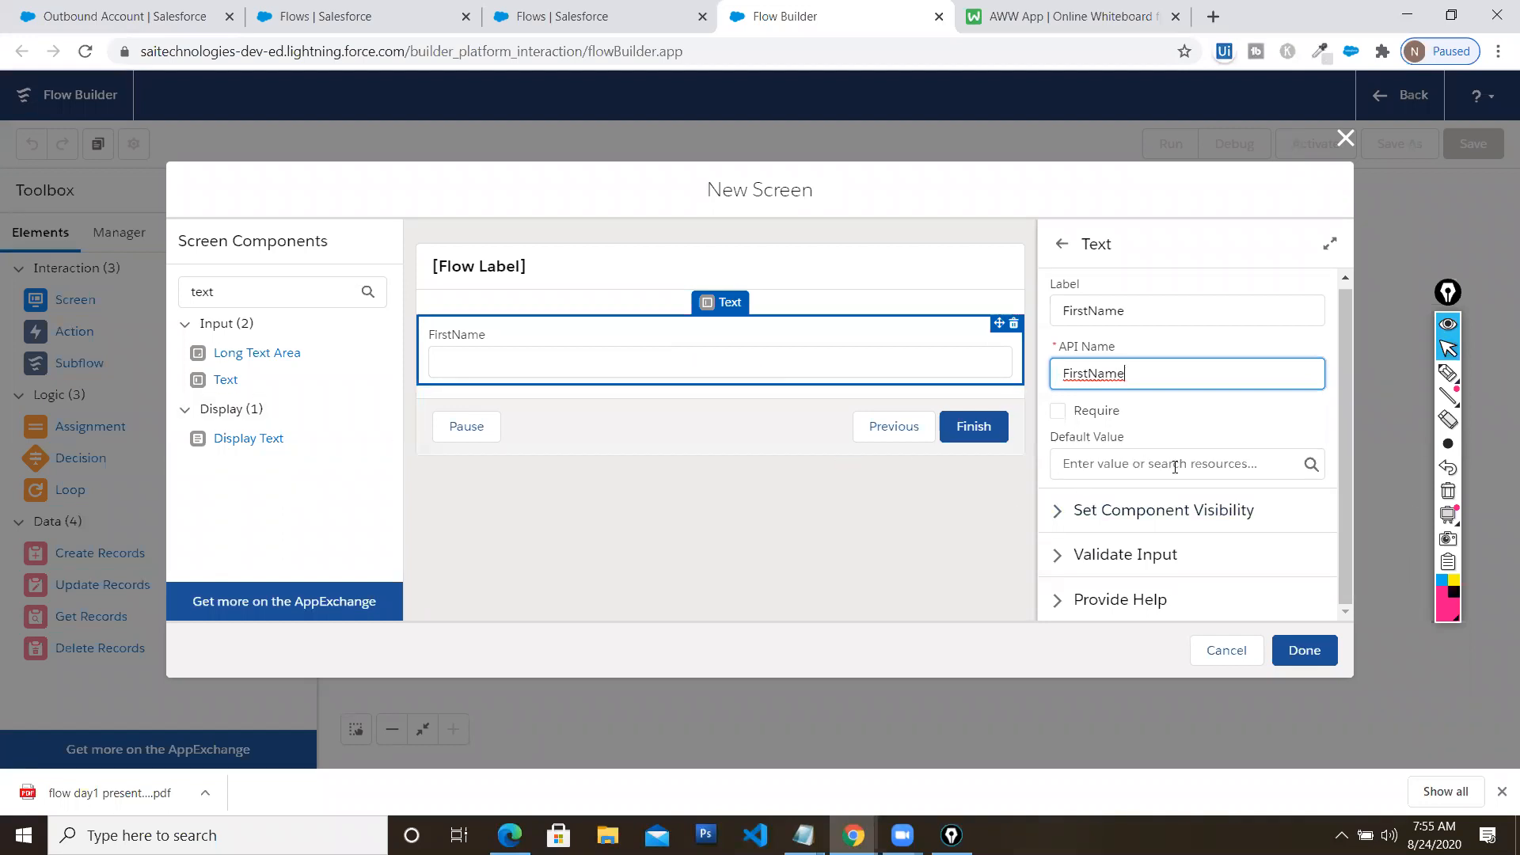
Add a second Text input labelled LastName to the screen
{"action": "left_click_drag", "start_coordinate": [225, 380], "coordinate": [521, 391]}
{"action": "left_click_drag", "start_coordinate": [223, 380], "coordinate": [477, 377]}
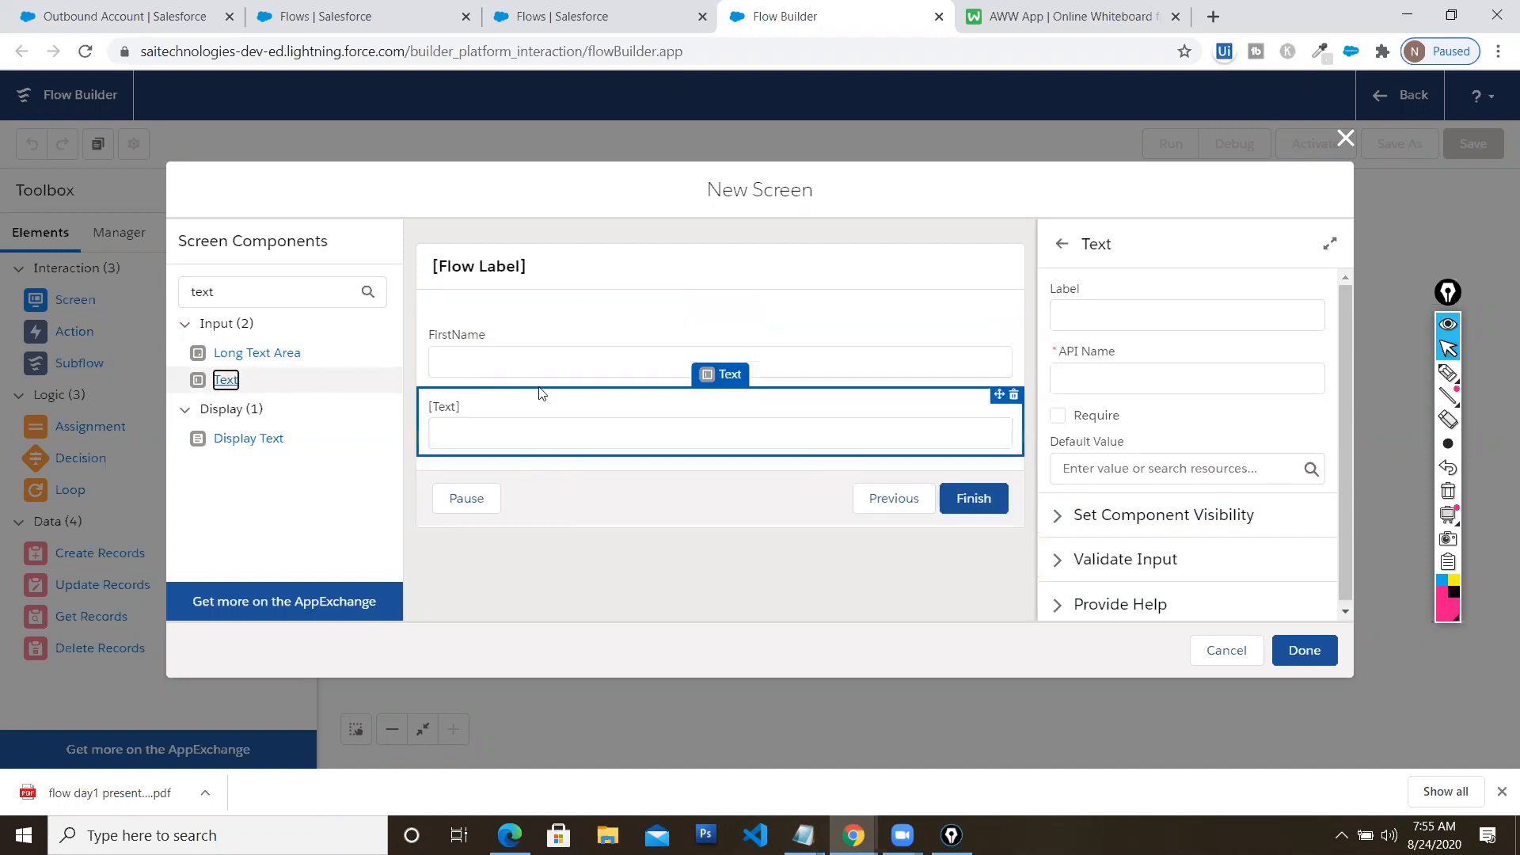
{"action": "left_click", "coordinate": [1170, 312]}
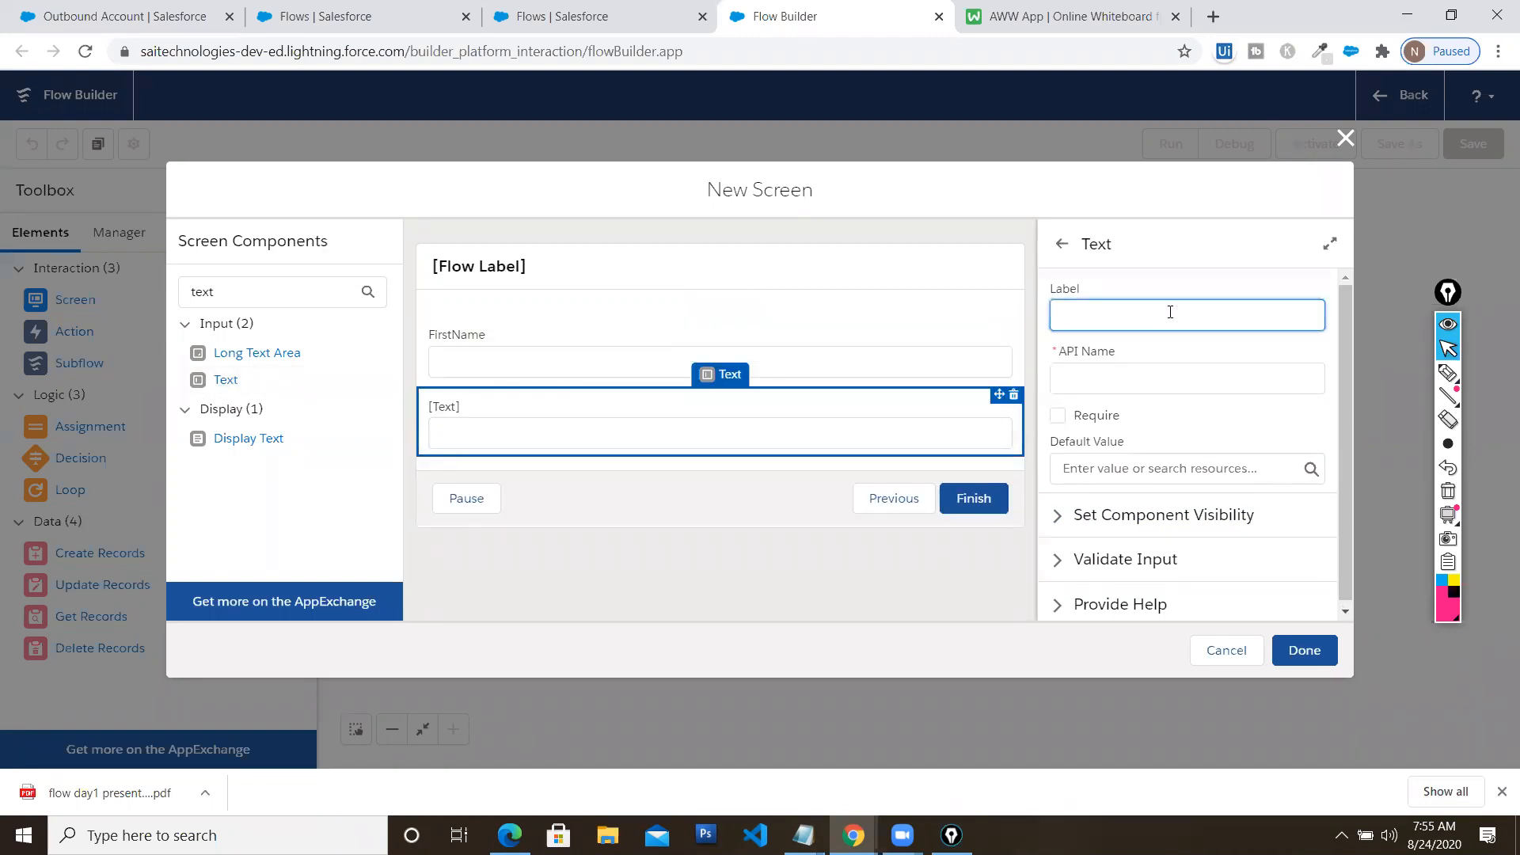
{"action": "type", "text": "LastNAme"}
{"action": "key", "text": "Left"}
{"action": "key", "text": "Delete"}
{"action": "type", "text": "a"}
{"action": "key", "text": "Tab"}
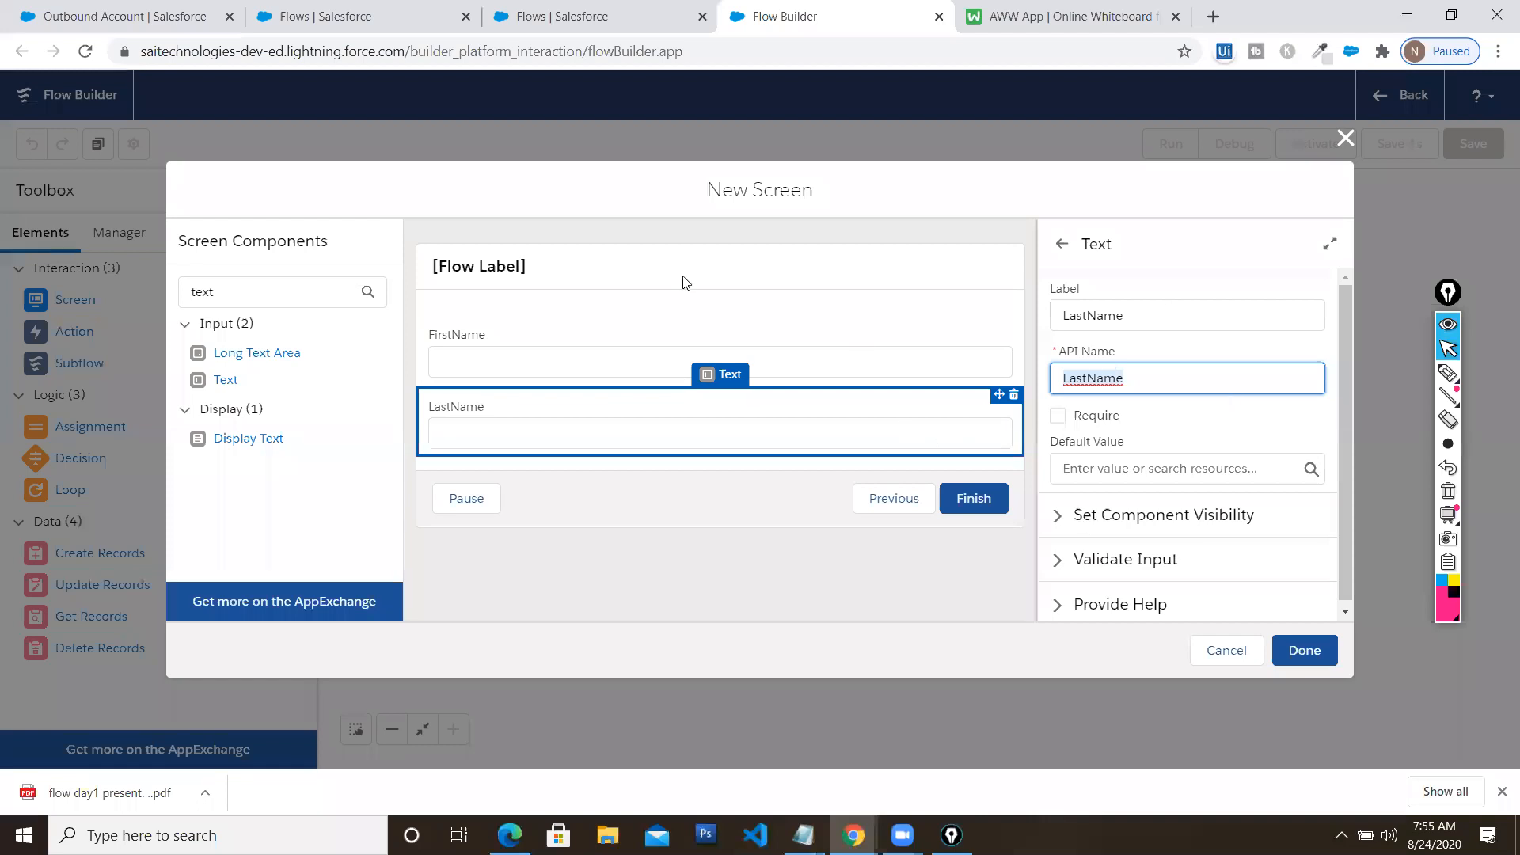
Label the screen 'Contact Creation', finish it, and position it on the canvas
{"action": "left_click", "coordinate": [549, 292]}
{"action": "left_click", "coordinate": [1106, 309]}
{"action": "type", "text": "Contact Creation"}
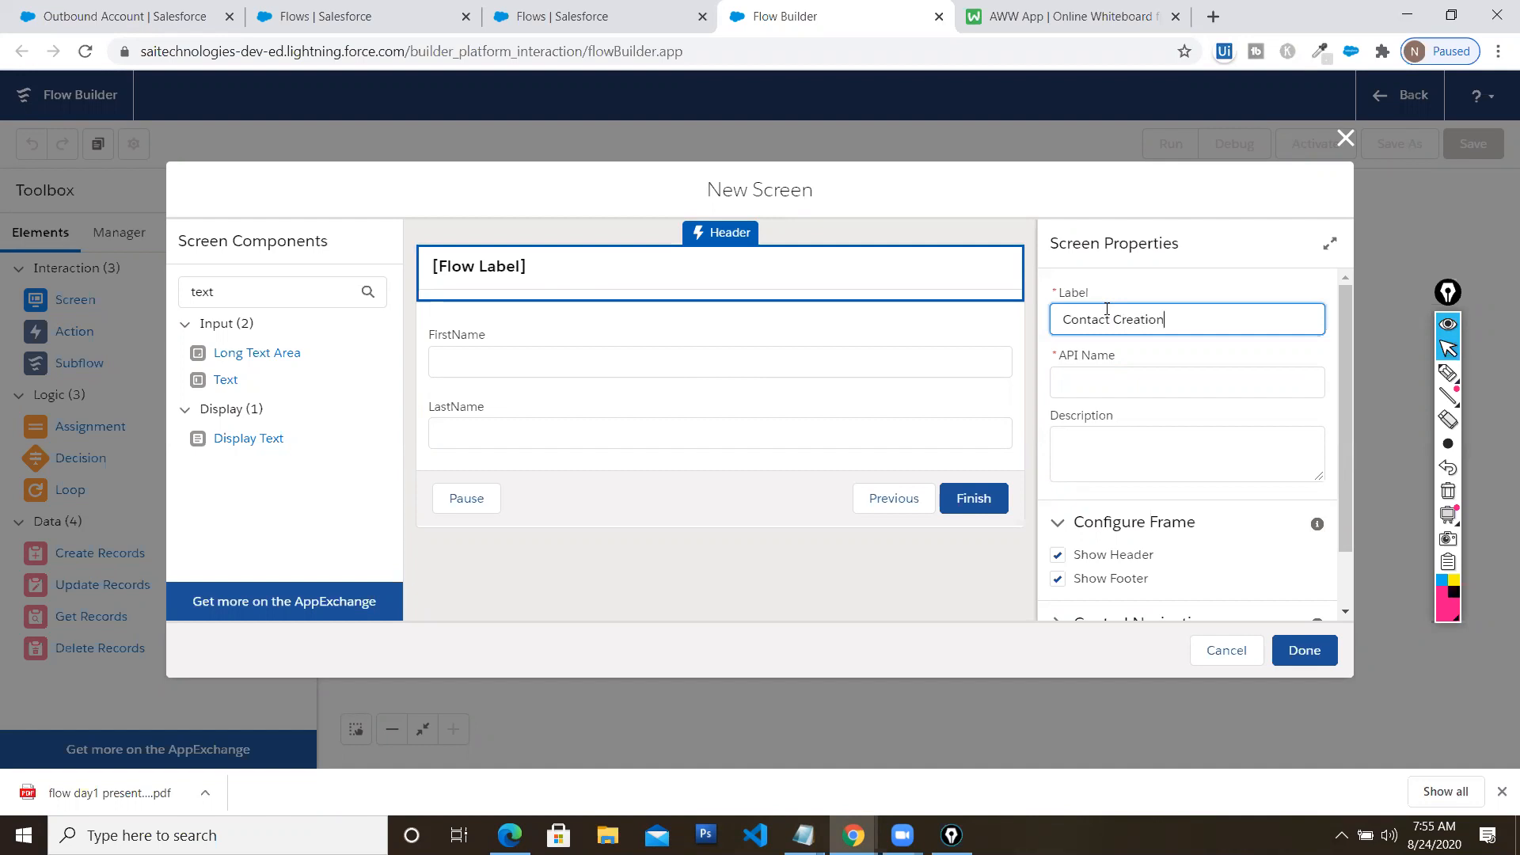
{"action": "key", "text": "Tab"}
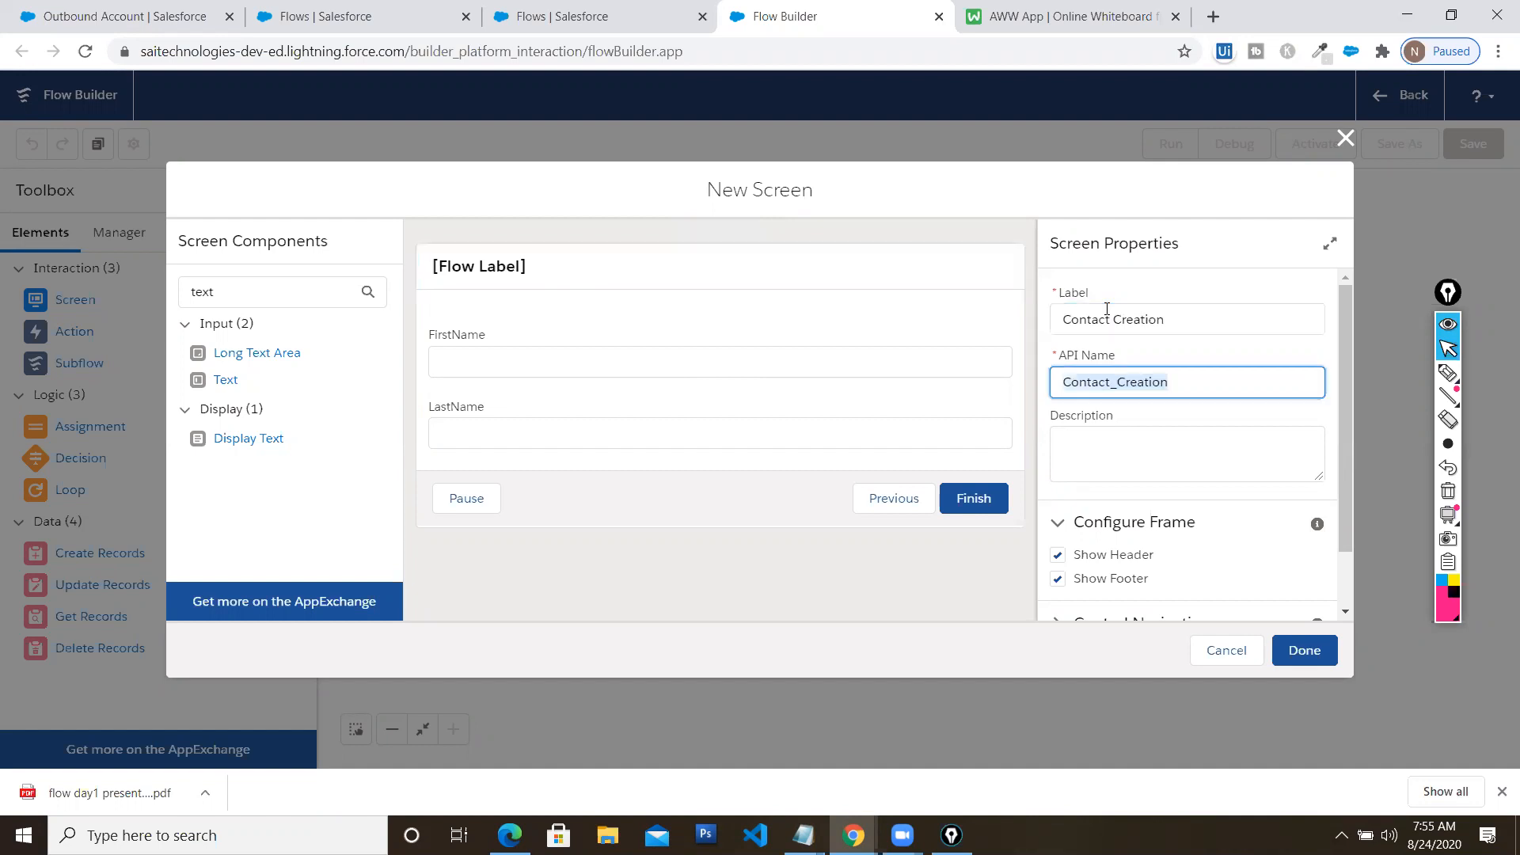
{"action": "scroll", "coordinate": [1145, 407], "scroll_direction": "down", "scroll_amount": 2}
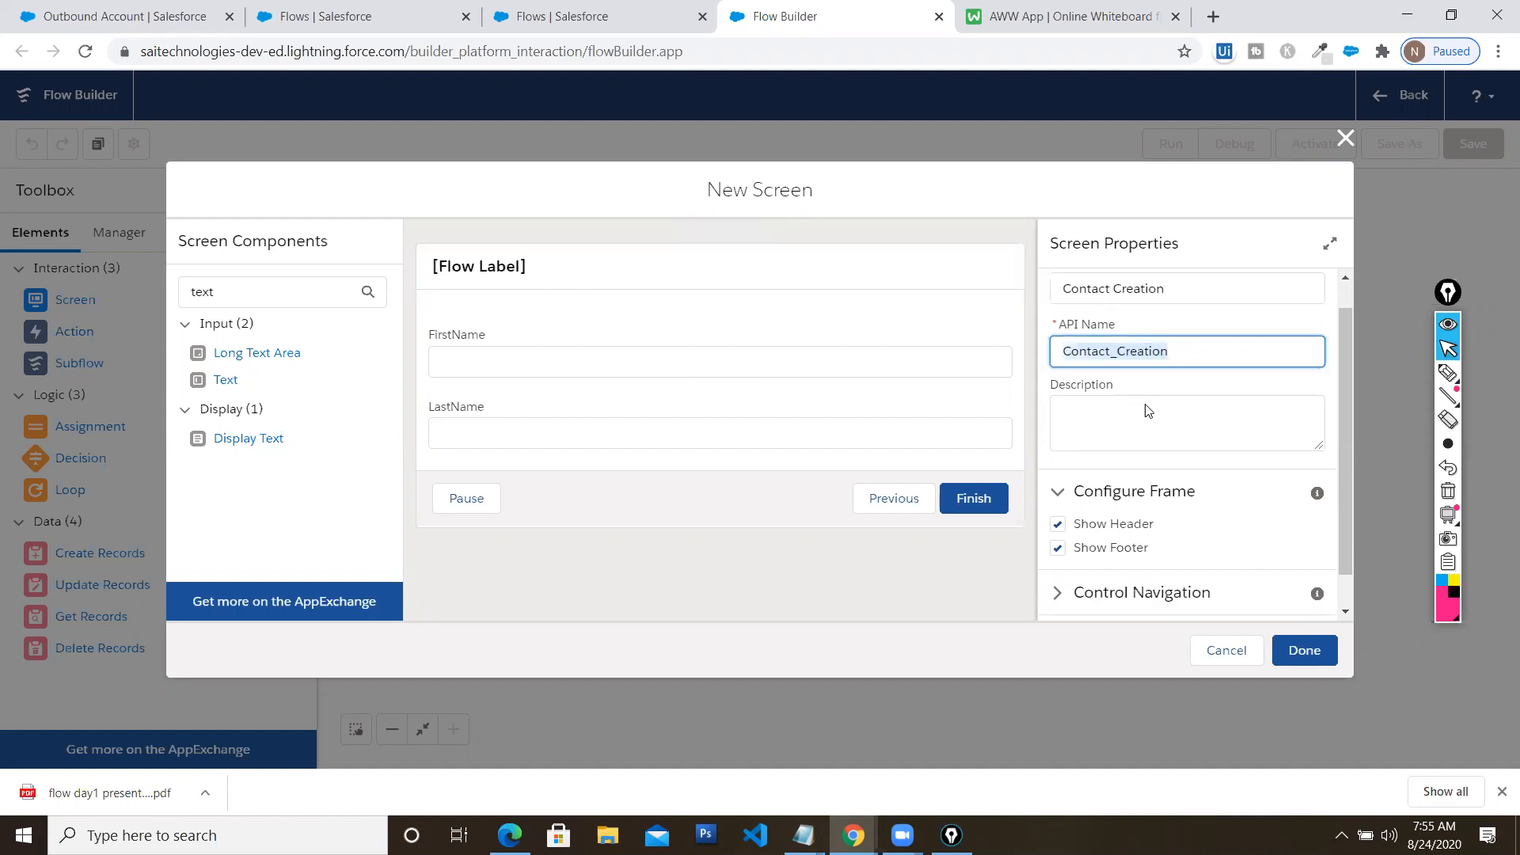
{"action": "left_click", "coordinate": [1306, 649]}
{"action": "left_click_drag", "start_coordinate": [825, 273], "coordinate": [838, 271]}
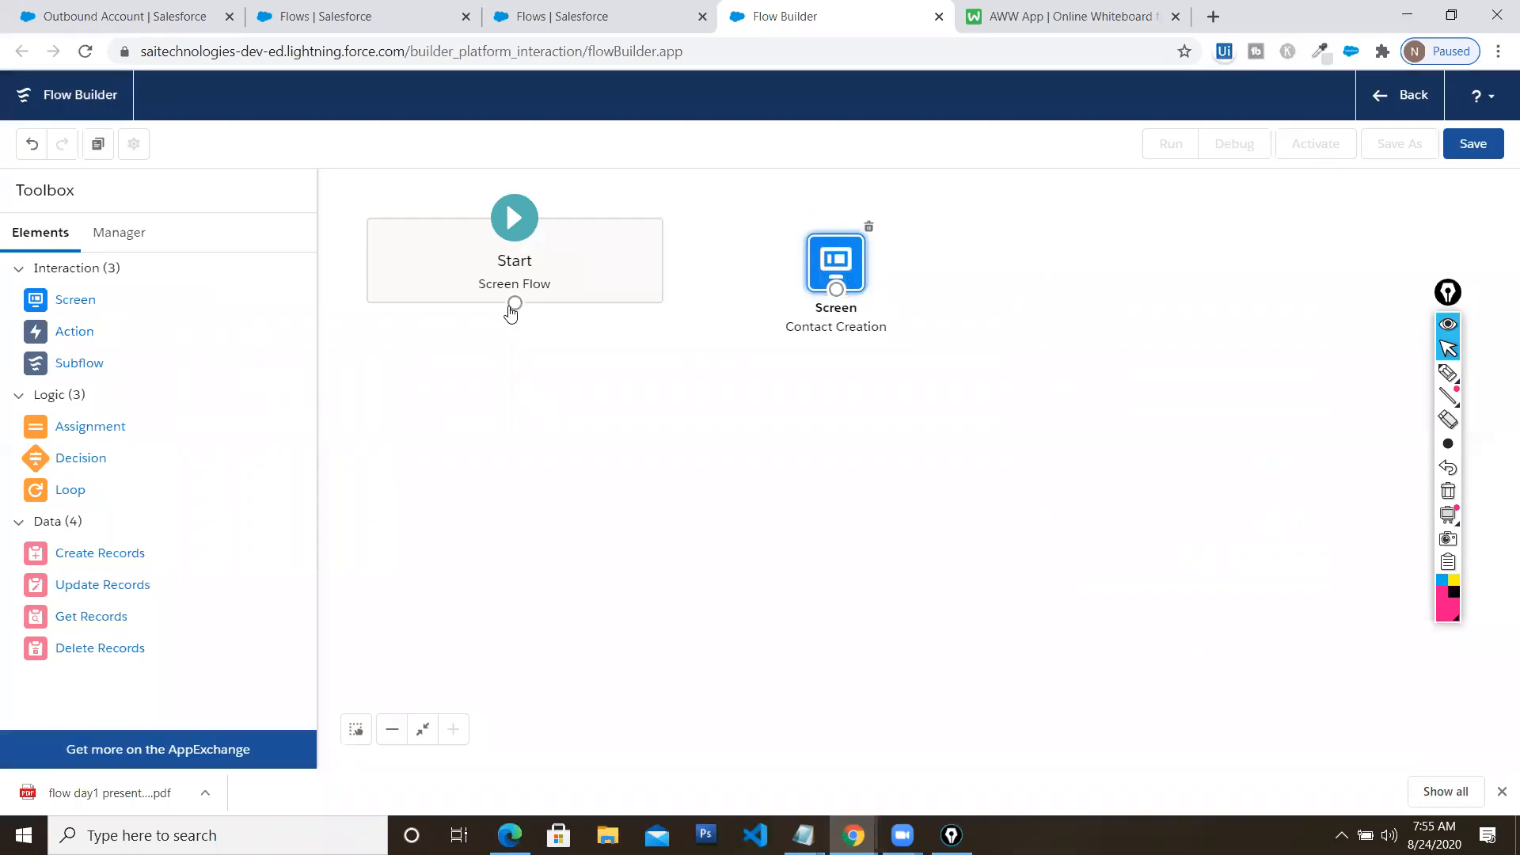
Connect Start to the Contact Creation screen and save the flow as 'Contact Creation FLow'
{"action": "left_click_drag", "start_coordinate": [514, 303], "coordinate": [833, 294]}
{"action": "left_click", "coordinate": [1474, 147]}
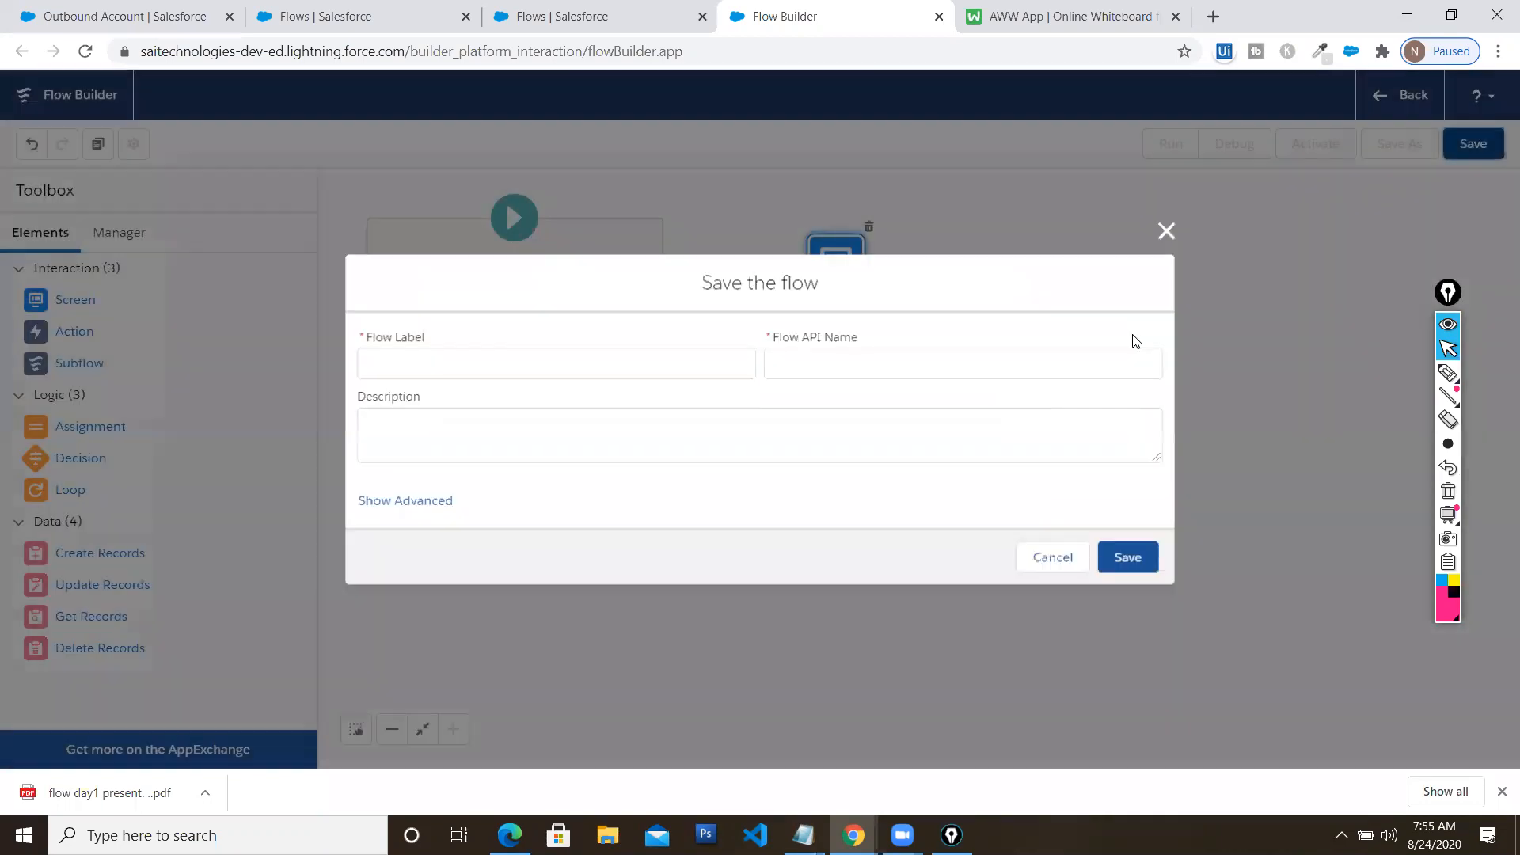
{"action": "type", "text": "Co"}
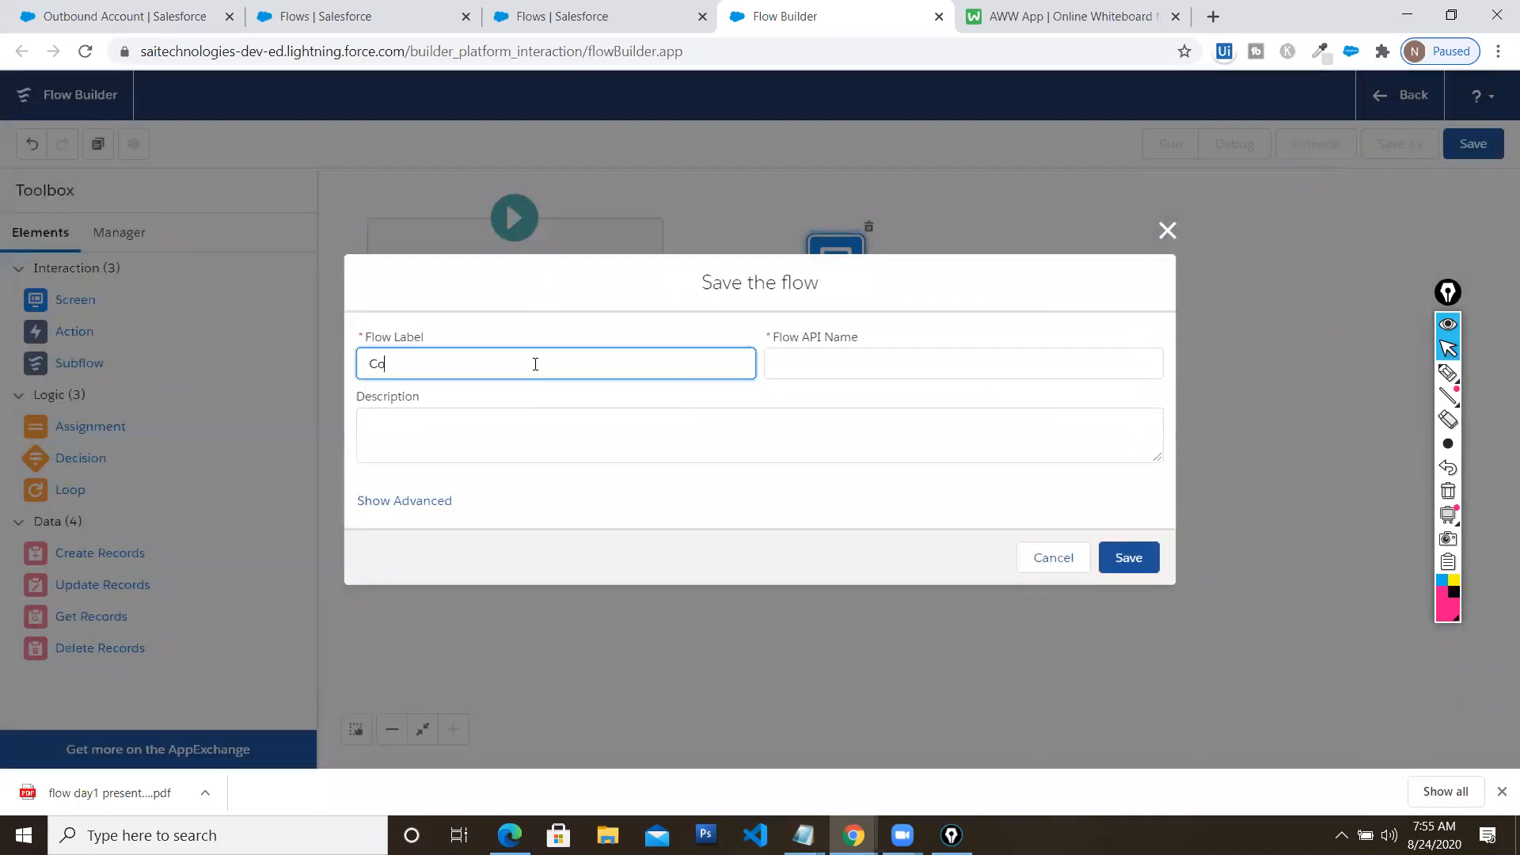
{"action": "type", "text": "ntact Creation FLowe"}
{"action": "key", "text": "Tab"}
{"action": "key", "text": "Tab"}
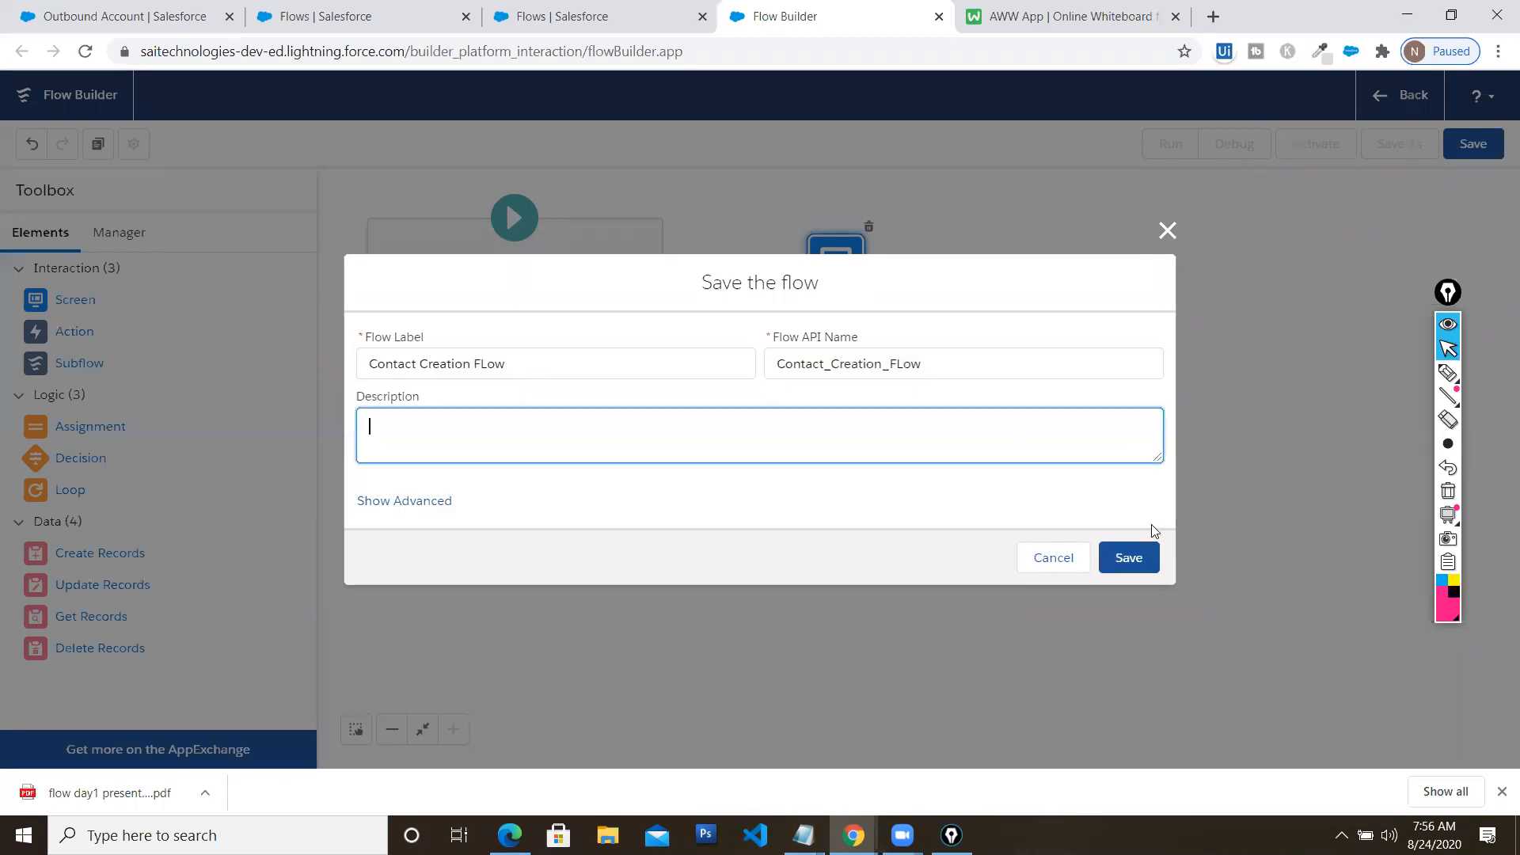
{"action": "left_click", "coordinate": [1145, 567]}
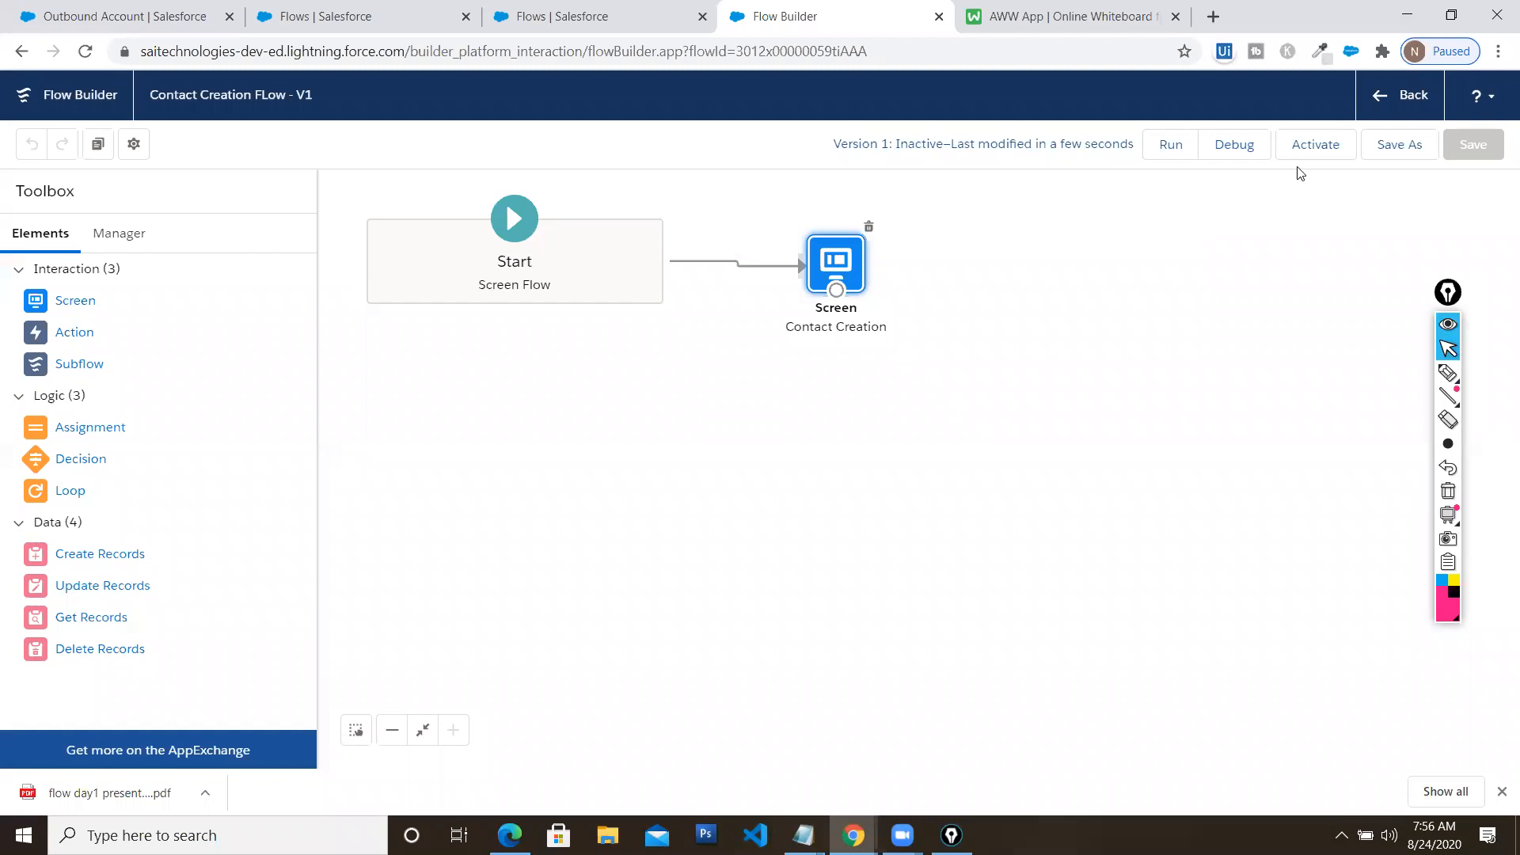
Debug-run the flow, filling FirstName and LastName with sample text, then close the debug run
{"action": "left_click", "coordinate": [1237, 147]}
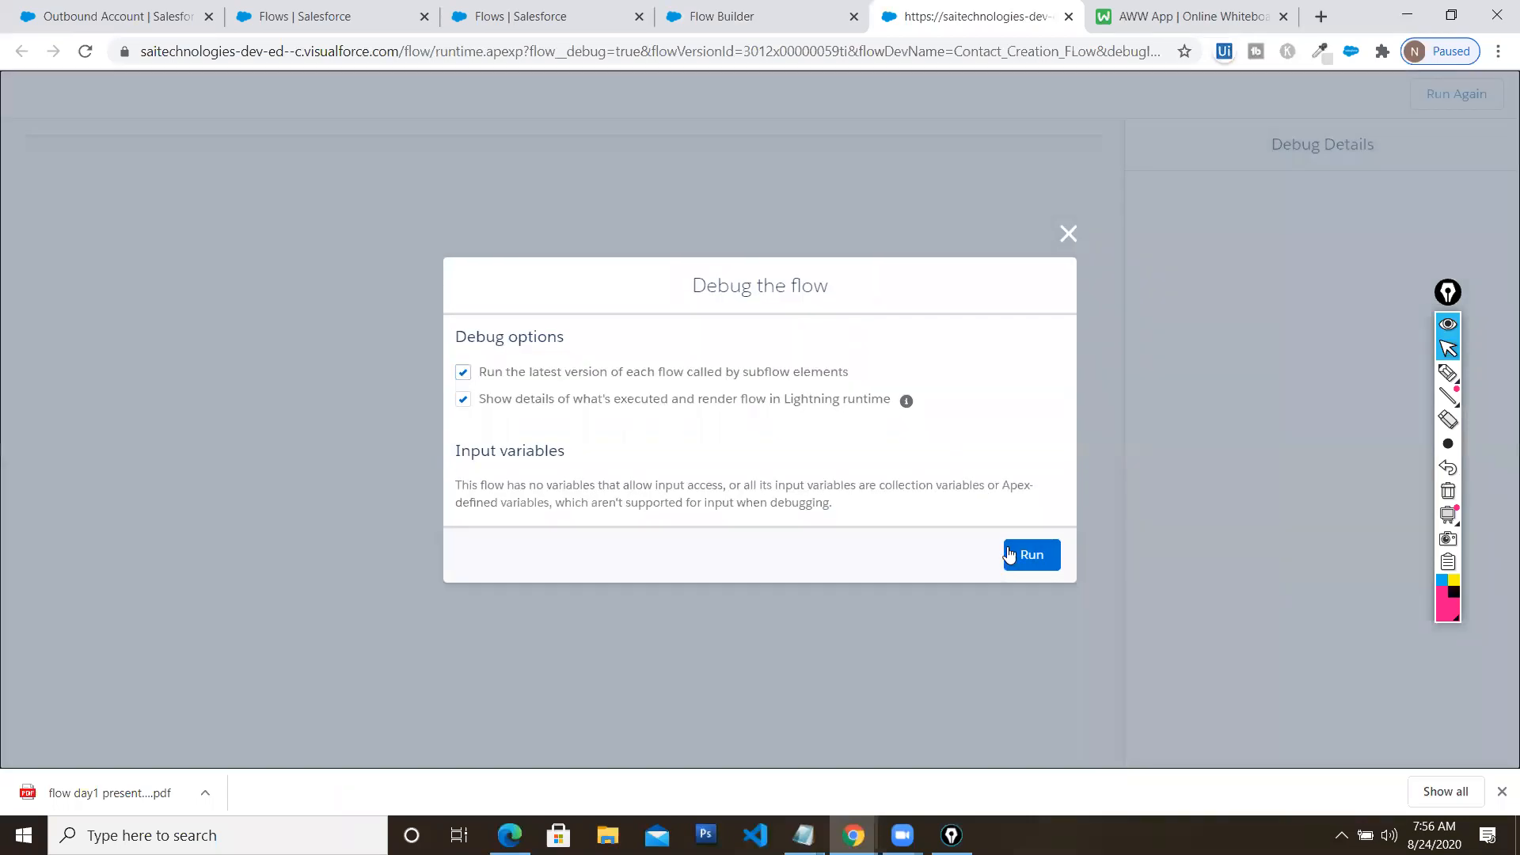
{"action": "left_click", "coordinate": [1014, 552]}
{"action": "left_click", "coordinate": [195, 228]}
{"action": "type", "text": "fdgdfgfdgf"}
{"action": "left_click", "coordinate": [237, 285]}
{"action": "type", "text": "dfgfdgdfgf"}
{"action": "left_click", "coordinate": [227, 325]}
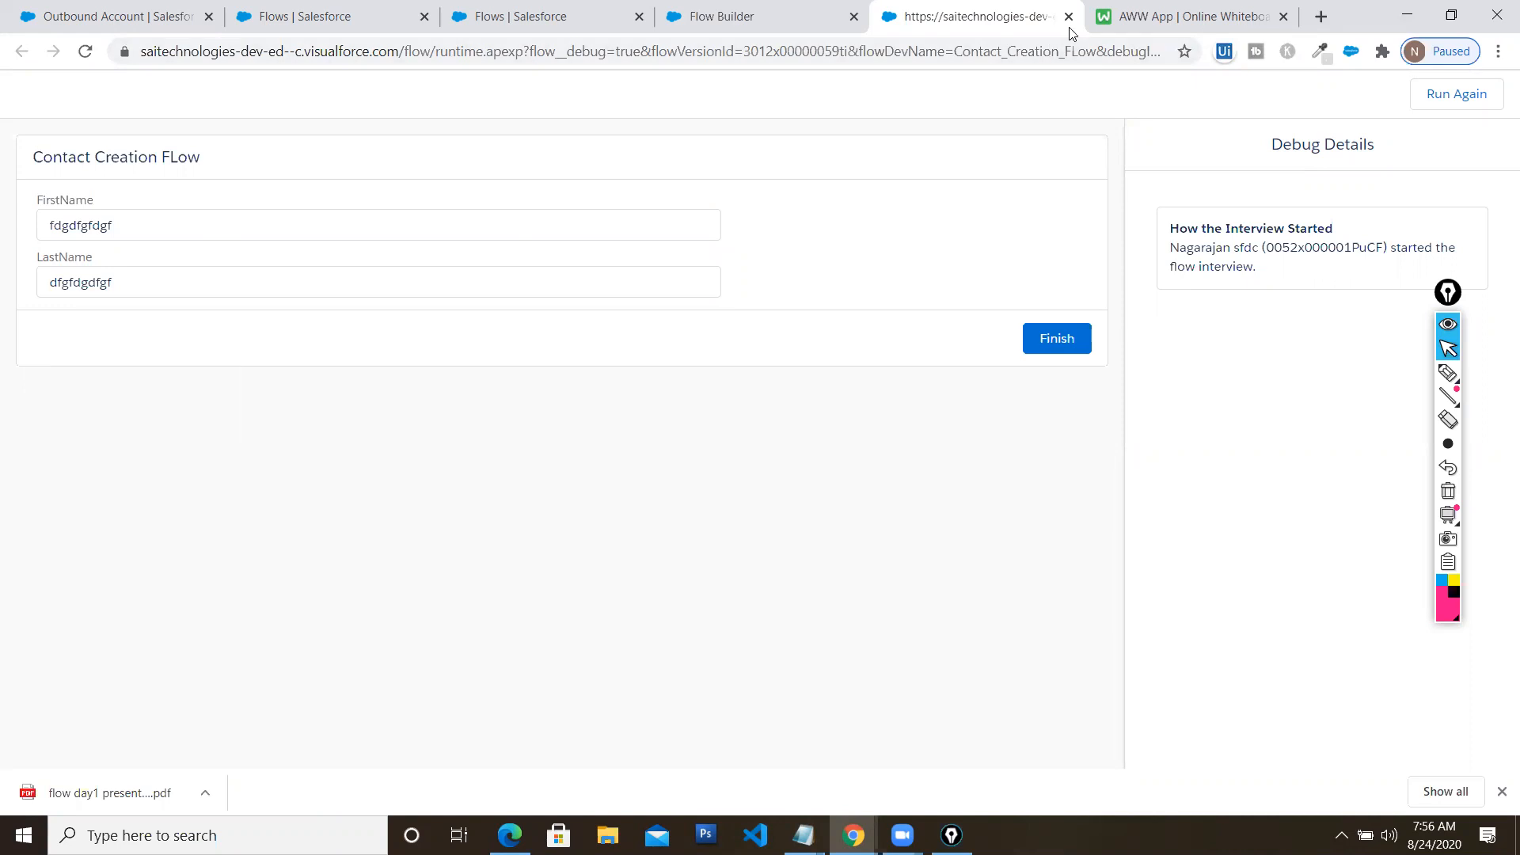
{"action": "left_click", "coordinate": [1466, 22]}
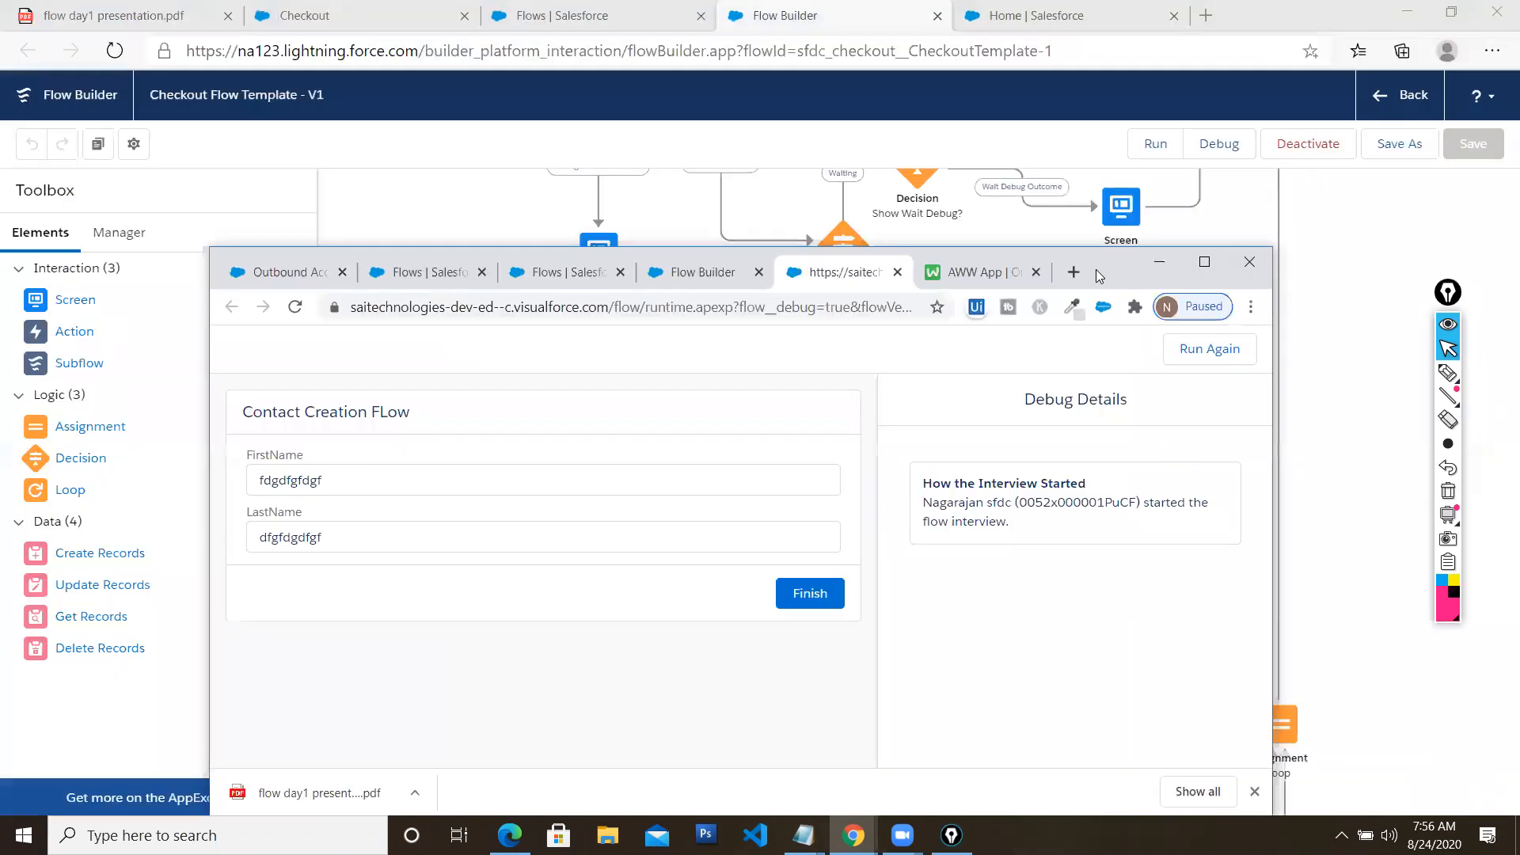
{"action": "left_click", "coordinate": [899, 273]}
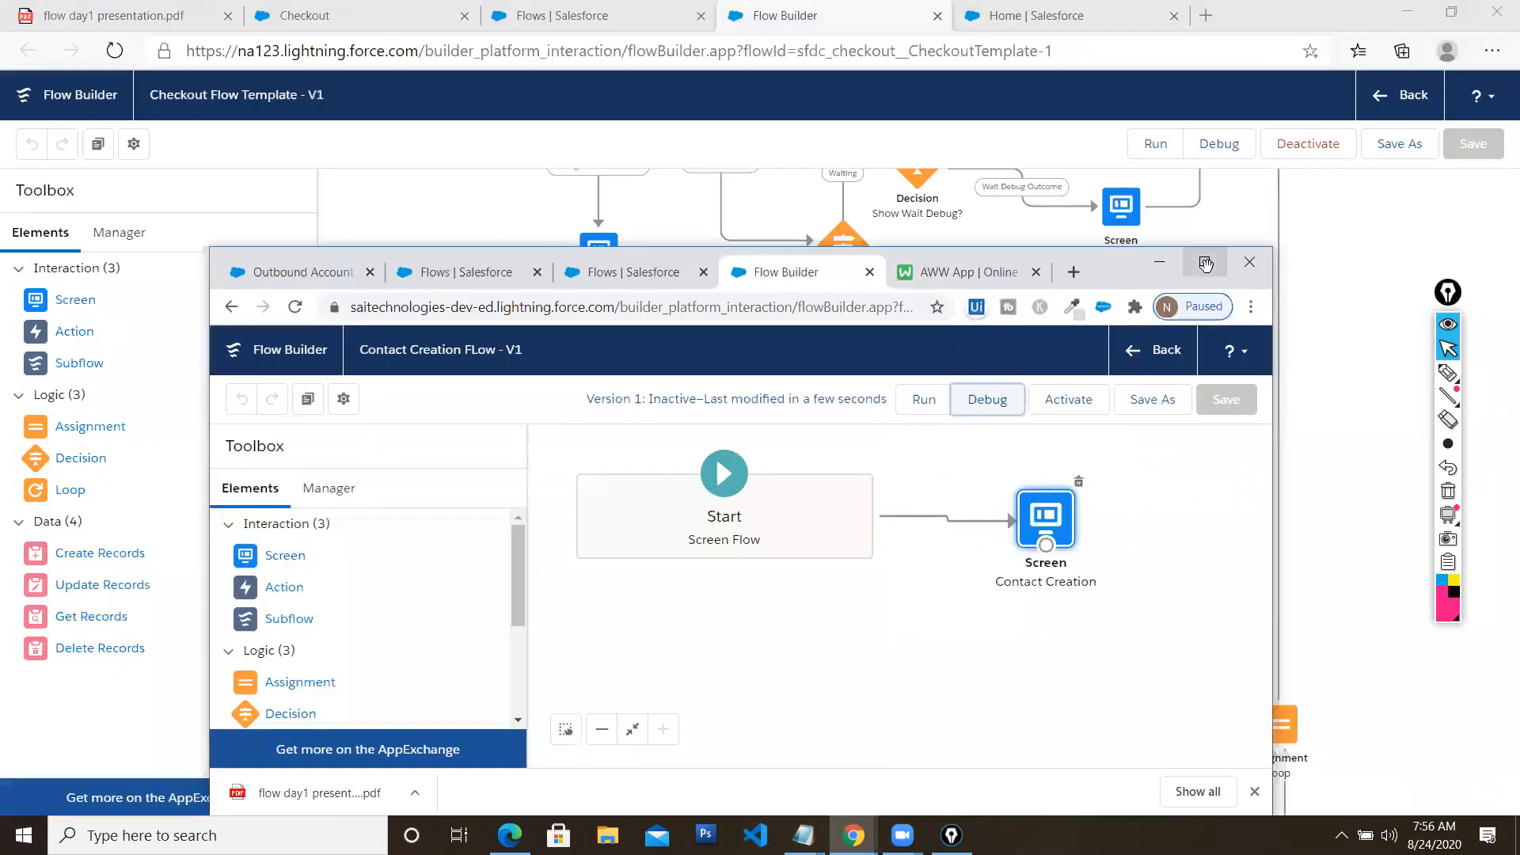
{"action": "left_click", "coordinate": [1206, 266]}
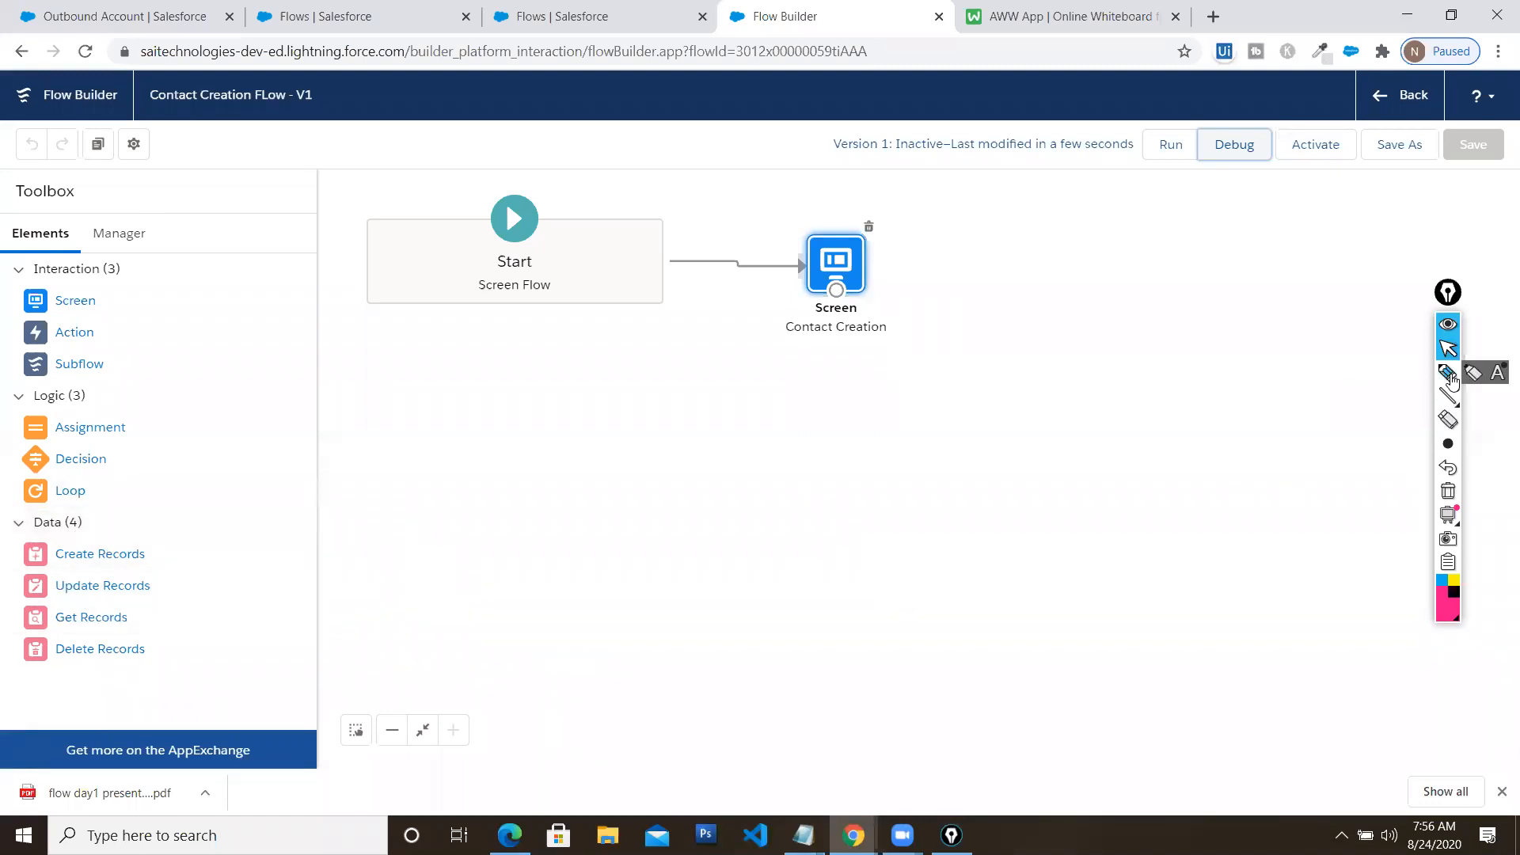
Highlight the Create Records element for viewers, then drop it onto the canvas
{"action": "left_click", "coordinate": [1448, 372]}
{"action": "left_click_drag", "start_coordinate": [189, 555], "coordinate": [286, 504]}
{"action": "left_click", "coordinate": [1448, 492]}
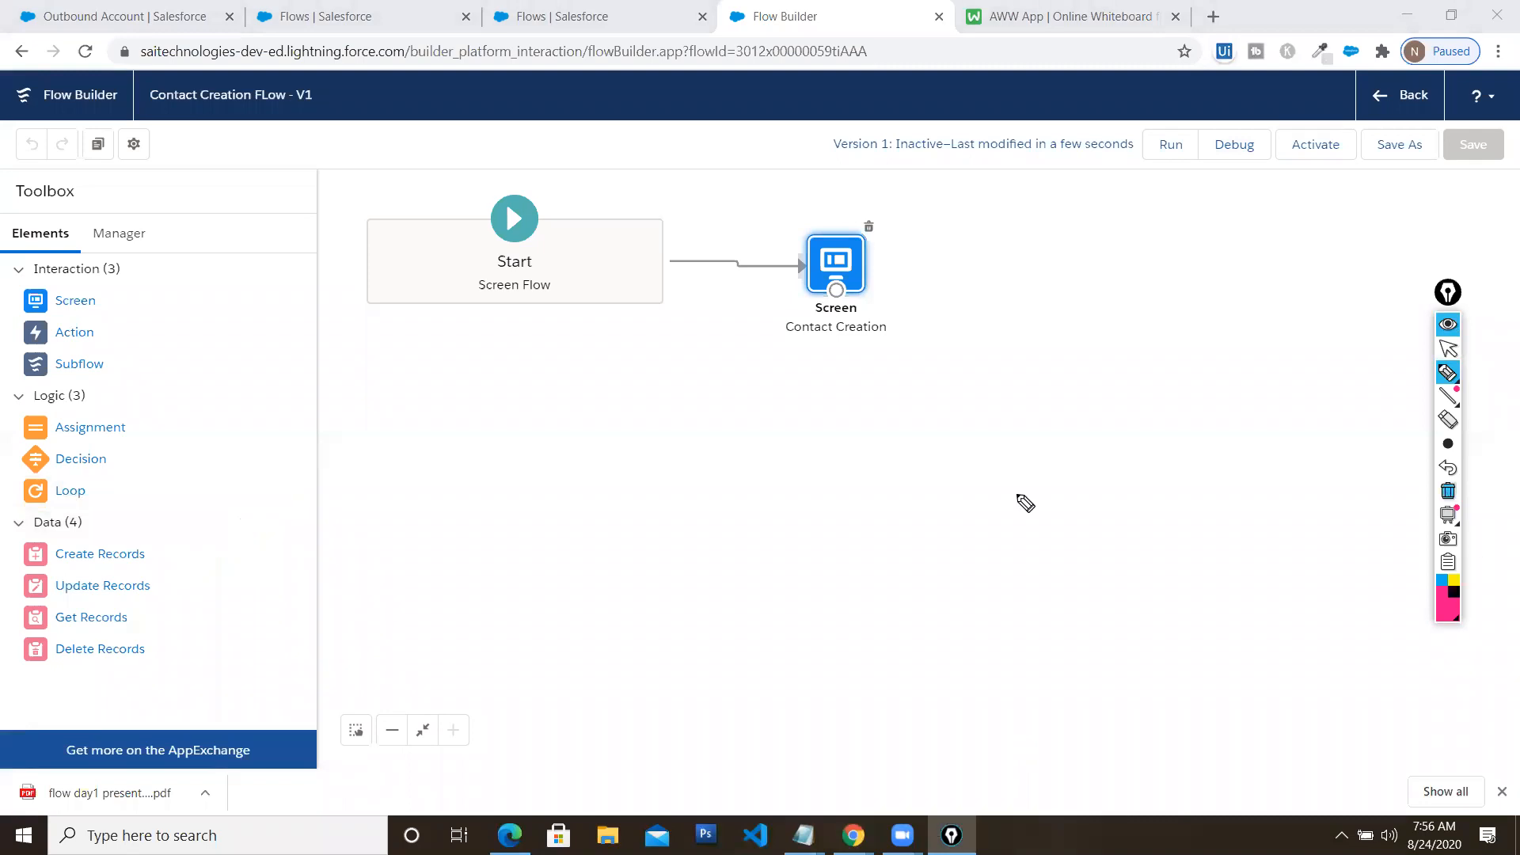
{"action": "left_click", "coordinate": [1446, 351]}
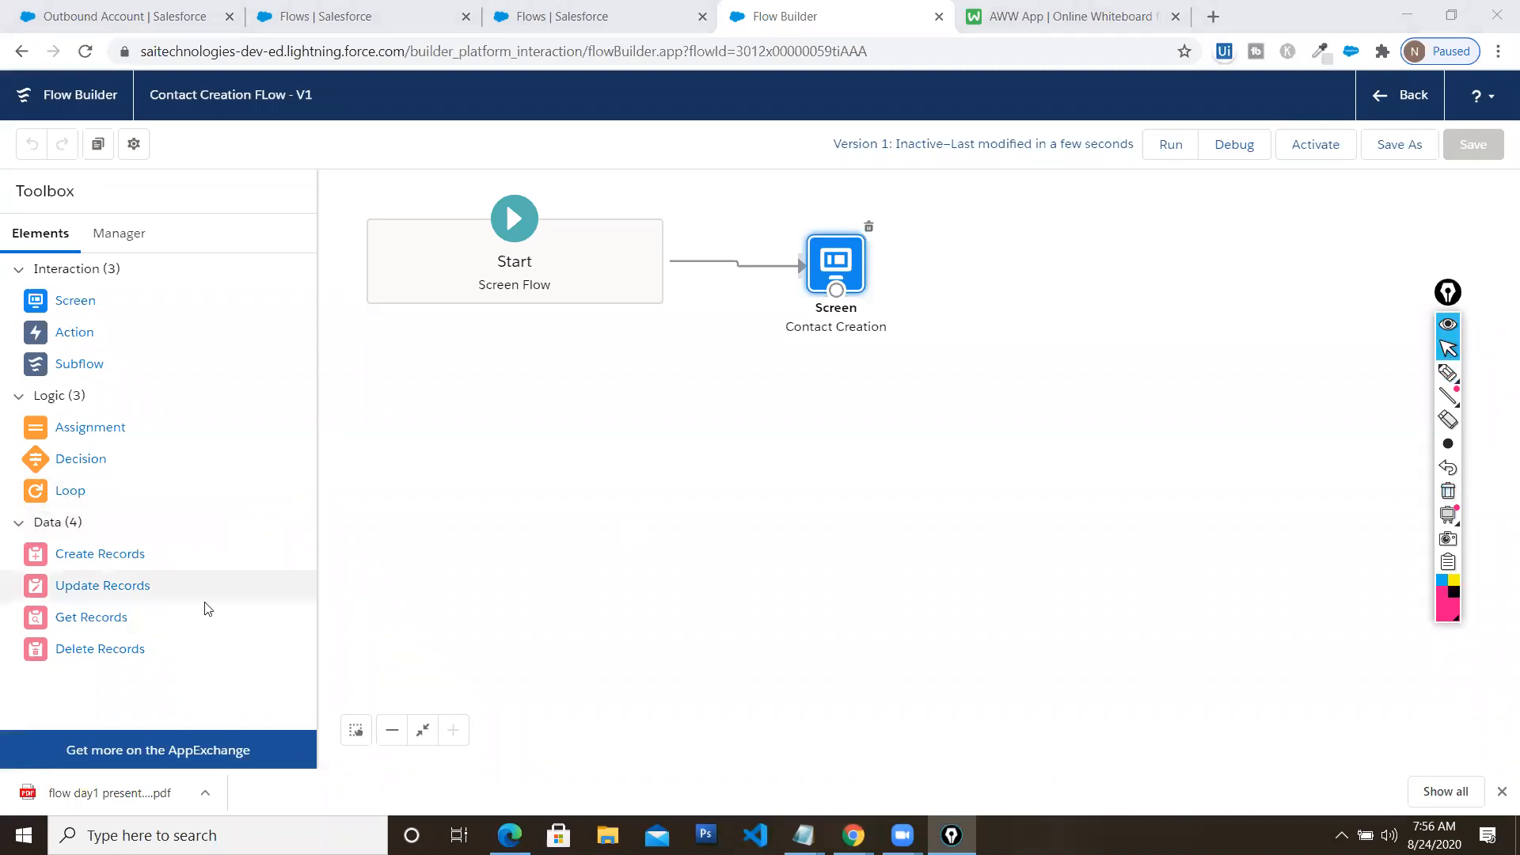
{"action": "left_click_drag", "start_coordinate": [94, 562], "coordinate": [986, 261]}
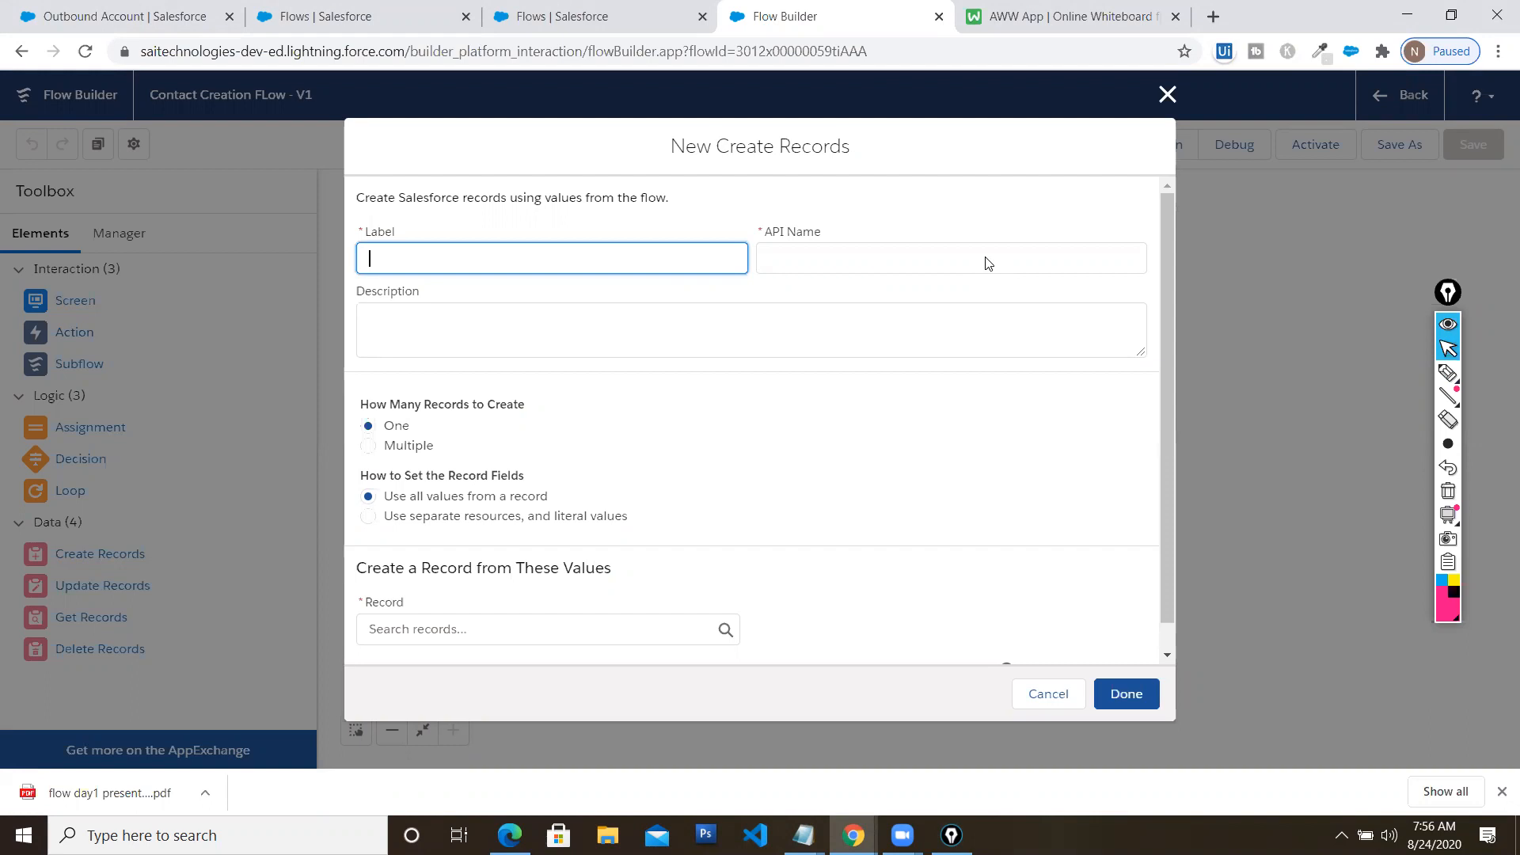
Label the Create Records element 'Create Contact REcord'
{"action": "type", "text": "Create"}
{"action": "type", "text": "Re"}
{"action": "key", "text": "BackSpace"}
{"action": "key", "text": "BackSpace"}
{"action": "type", "text": "Contact C"}
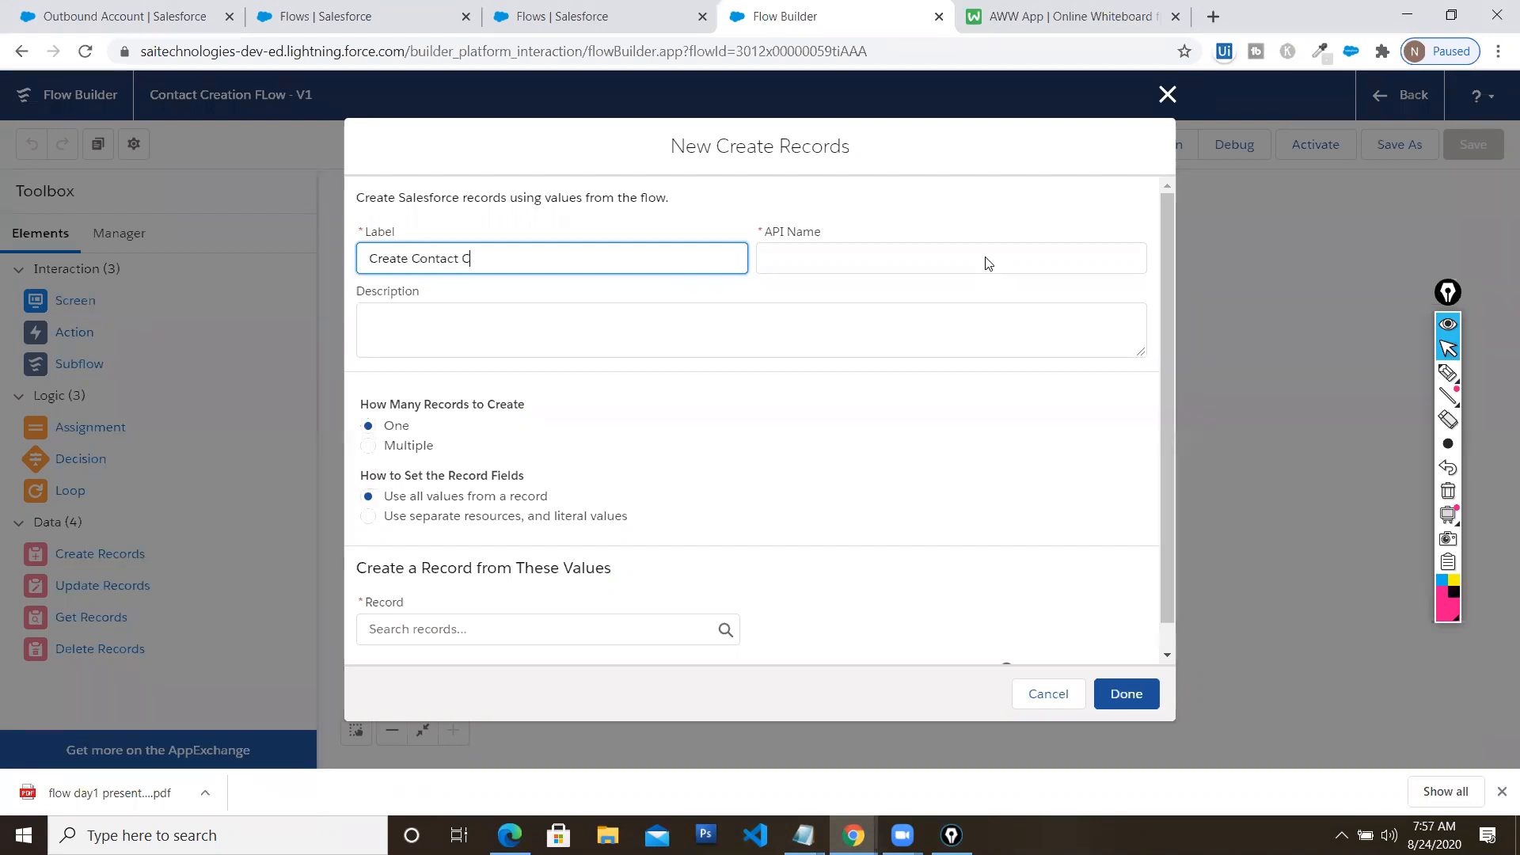
{"action": "key", "text": "BackSpace"}
{"action": "type", "text": "REcord"}
{"action": "key", "text": "Tab"}
{"action": "key", "text": "Tab"}
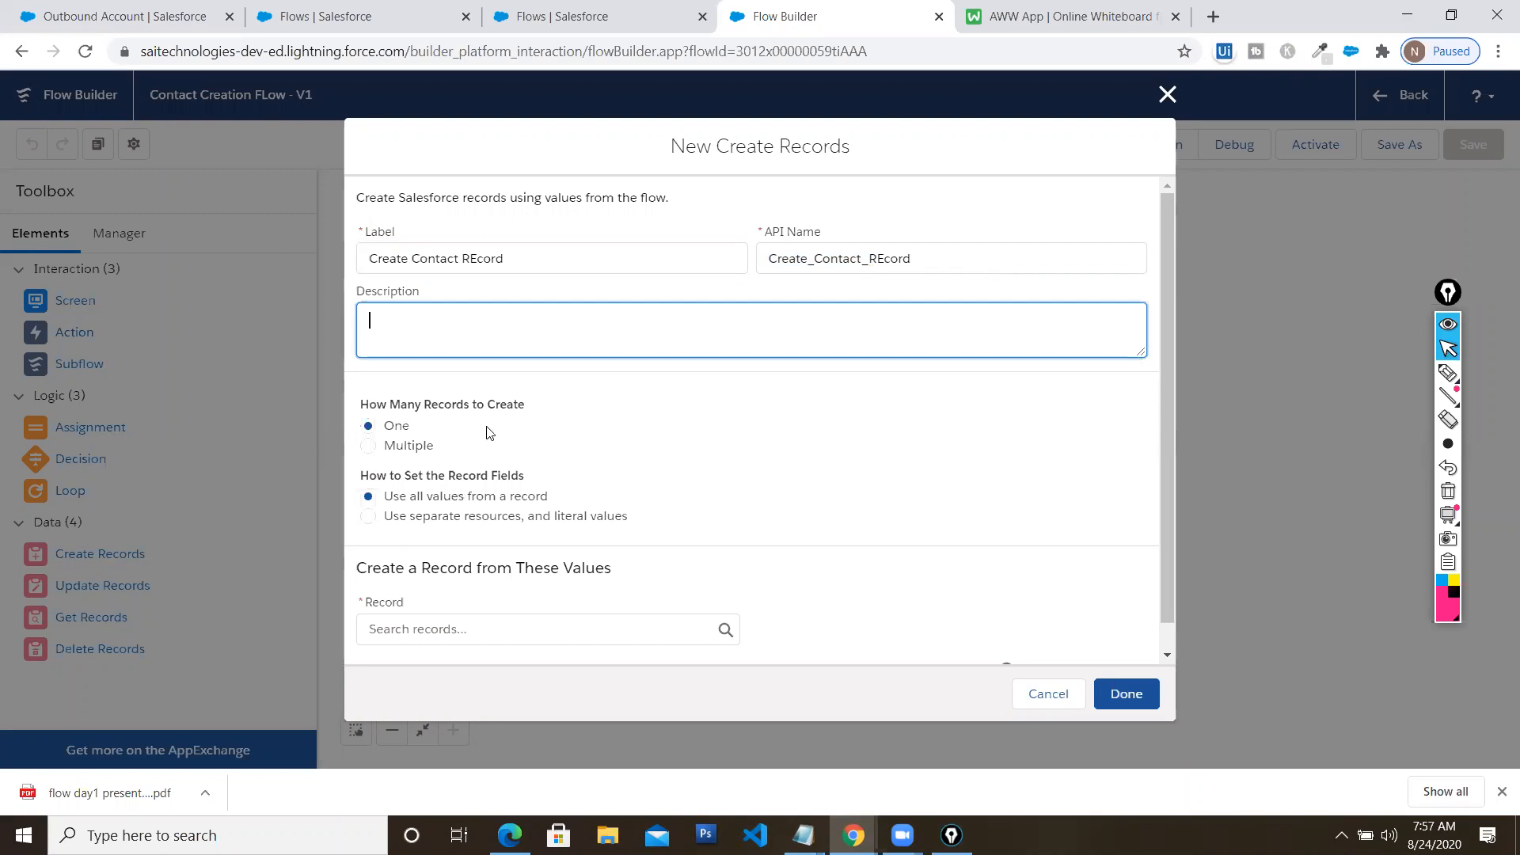
Choose 'Use separate resources, and literal values' and set the object to Contact
{"action": "scroll", "coordinate": [524, 462], "scroll_direction": "down", "scroll_amount": 1}
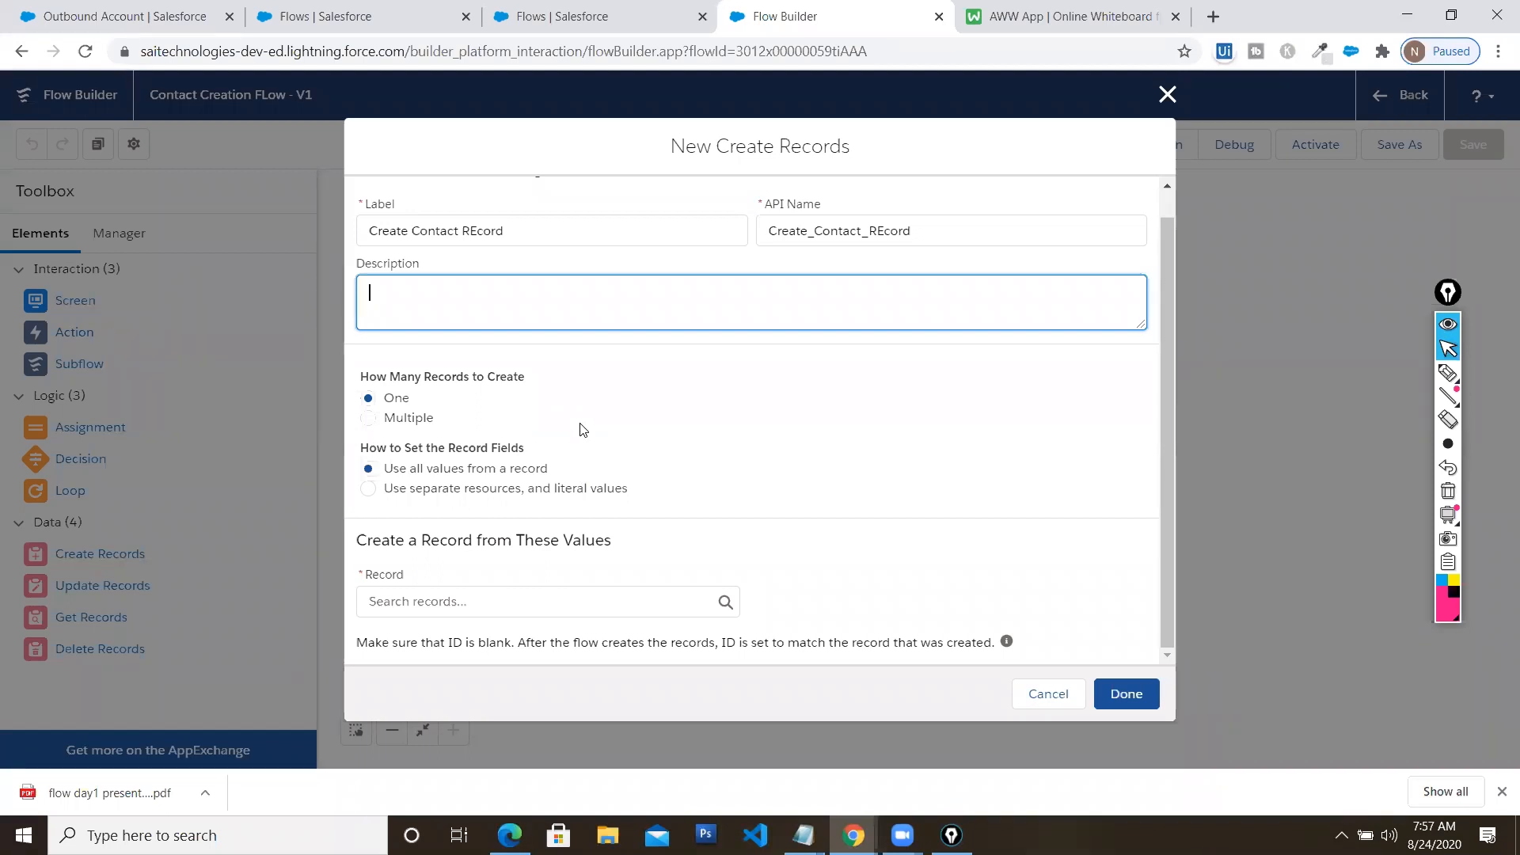
{"action": "left_click", "coordinate": [369, 489]}
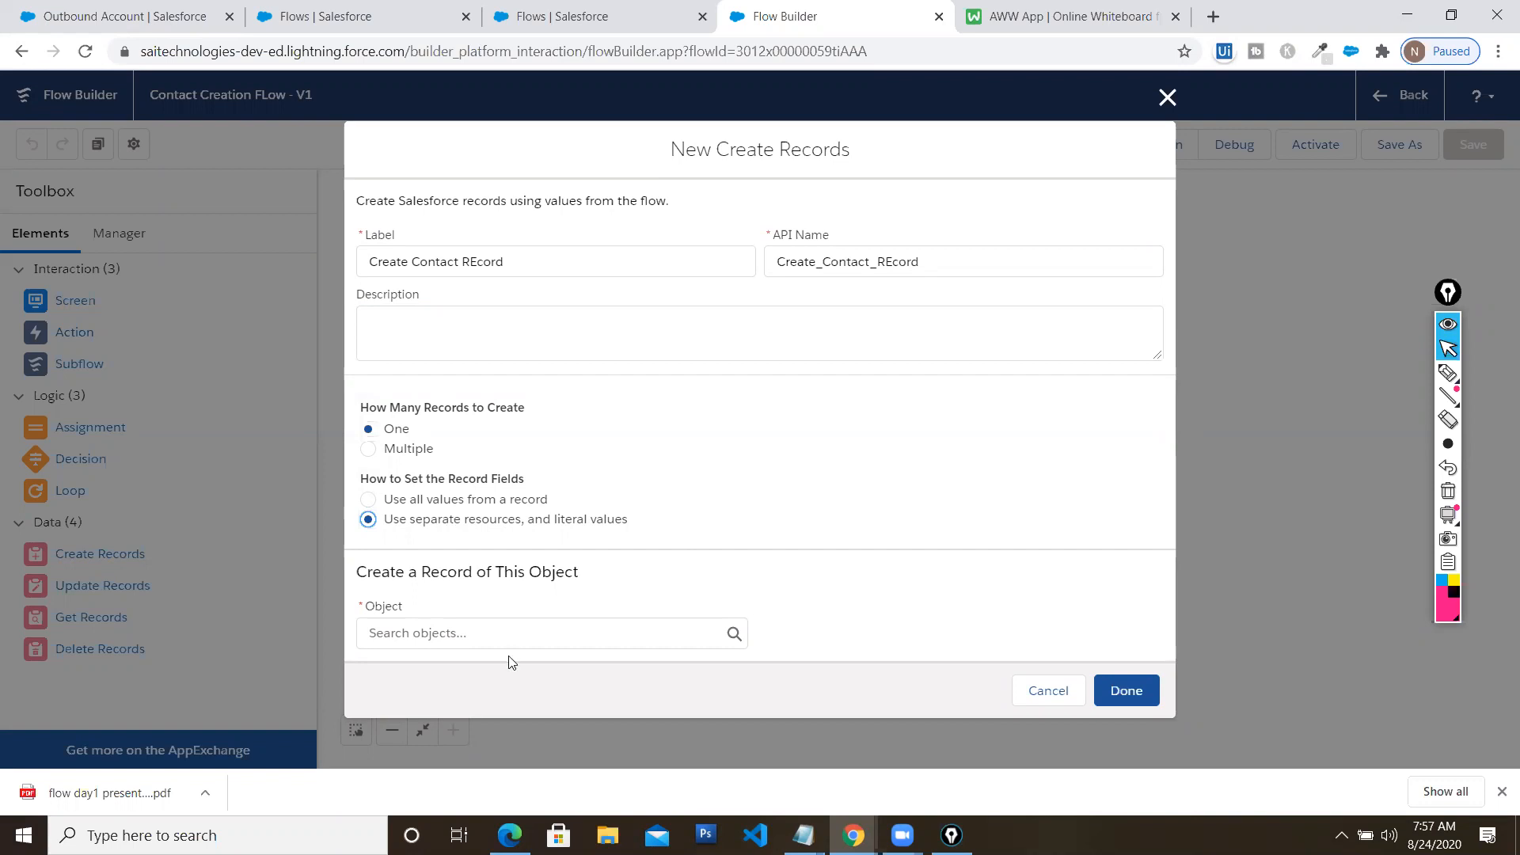
{"action": "left_click", "coordinate": [530, 607]}
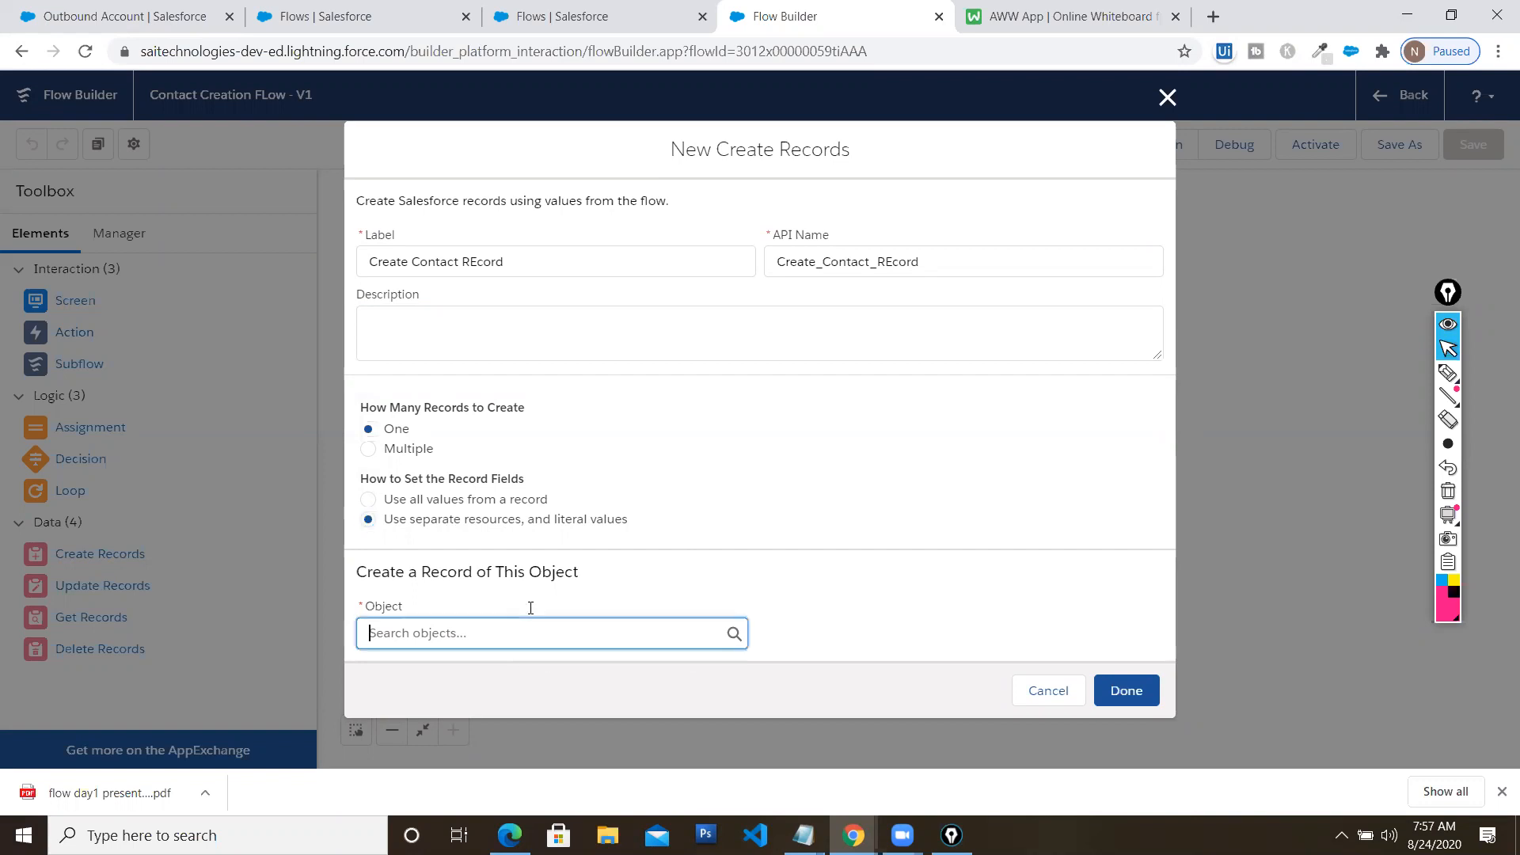
{"action": "left_click", "coordinate": [542, 632]}
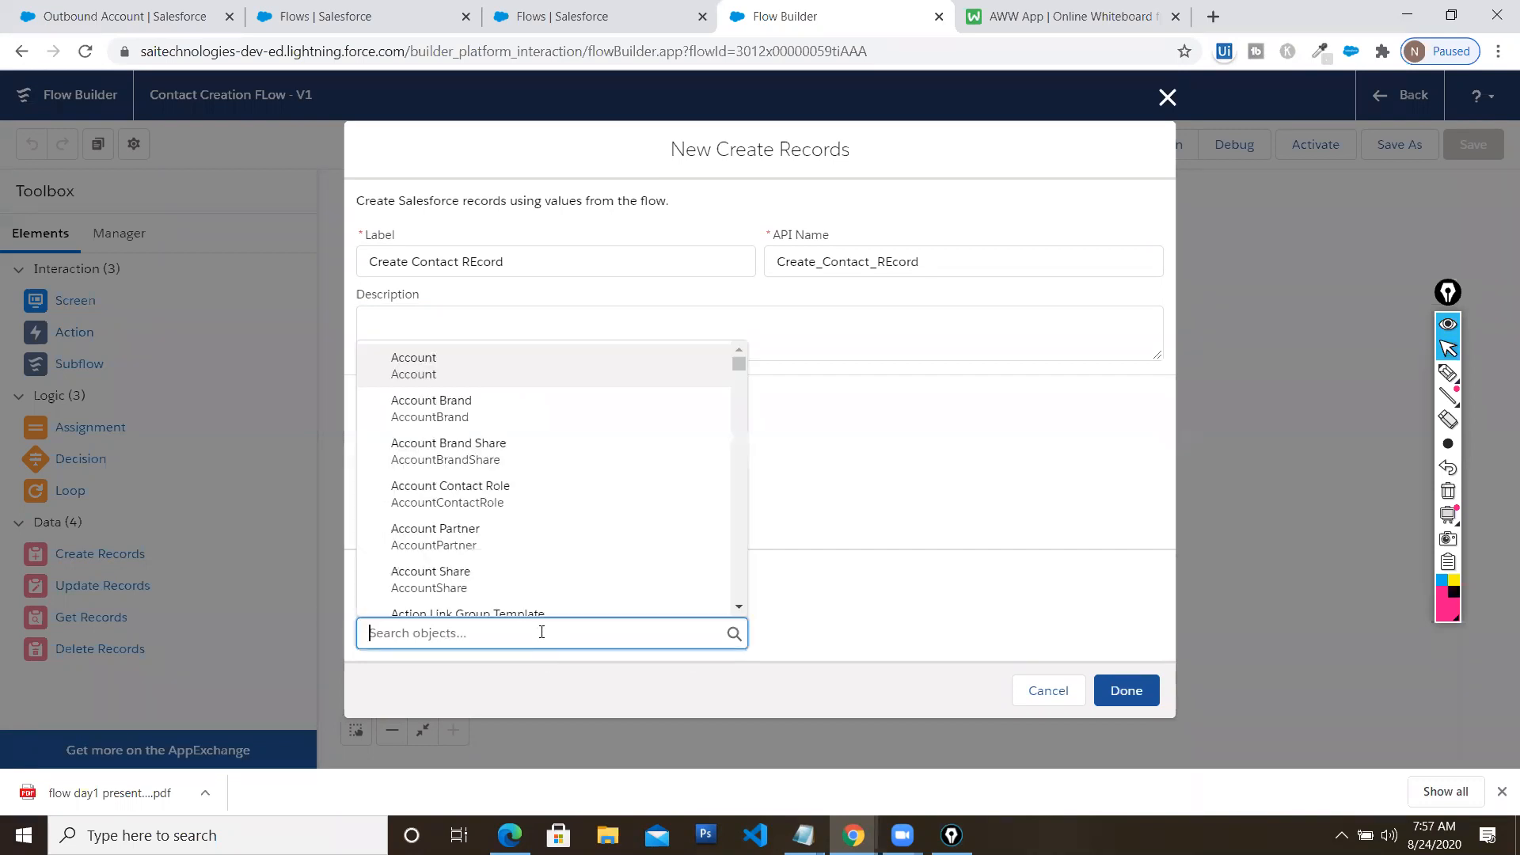
{"action": "type", "text": "cont"}
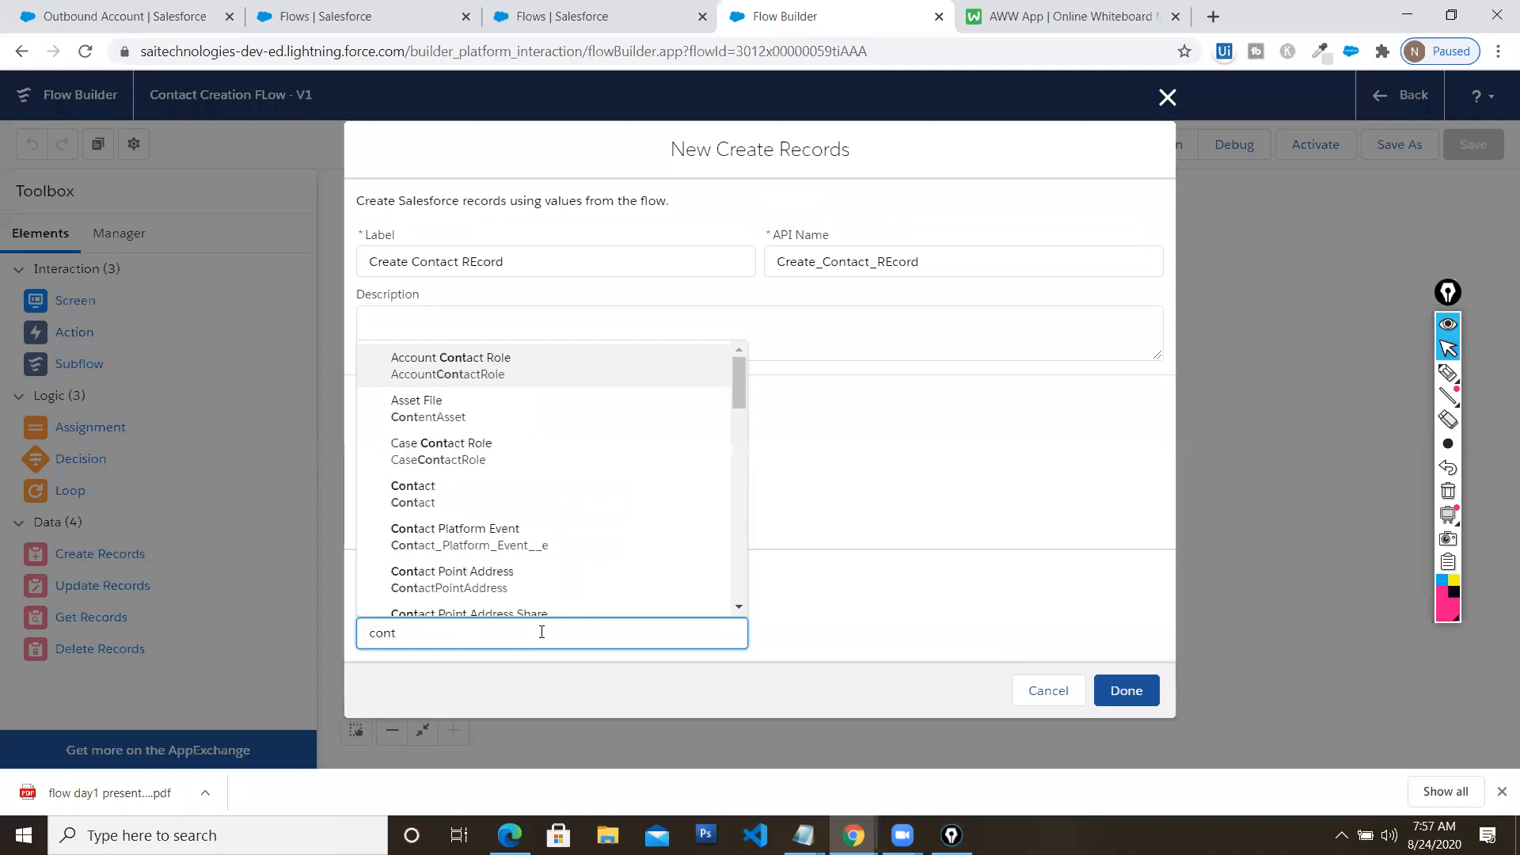
{"action": "left_click", "coordinate": [438, 497]}
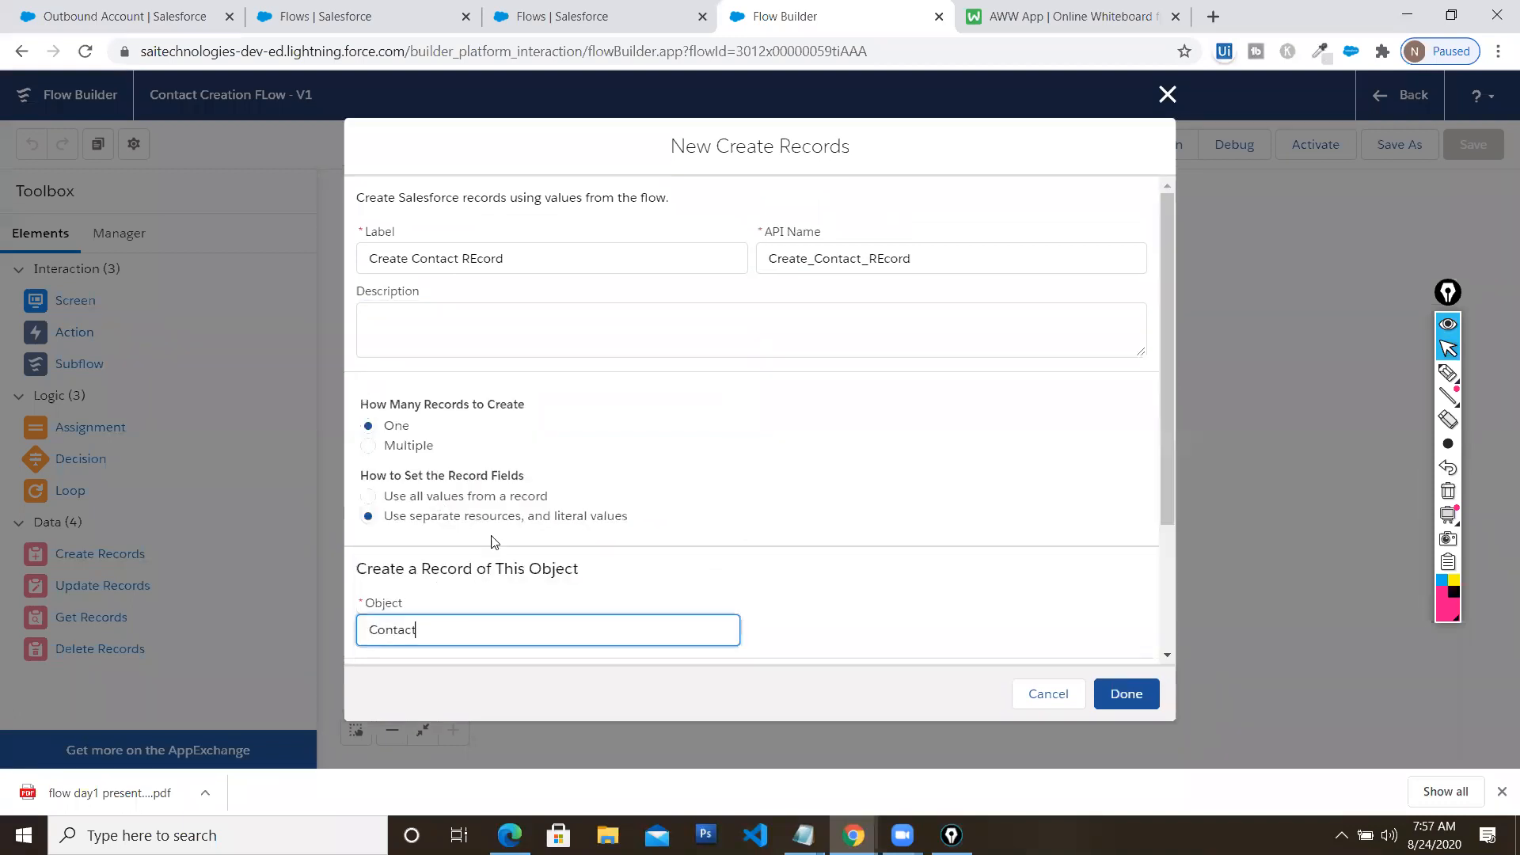
Map the Contact's FirstName field to the screen's {!FirstName} input
{"action": "scroll", "coordinate": [772, 516], "scroll_direction": "down", "scroll_amount": 3}
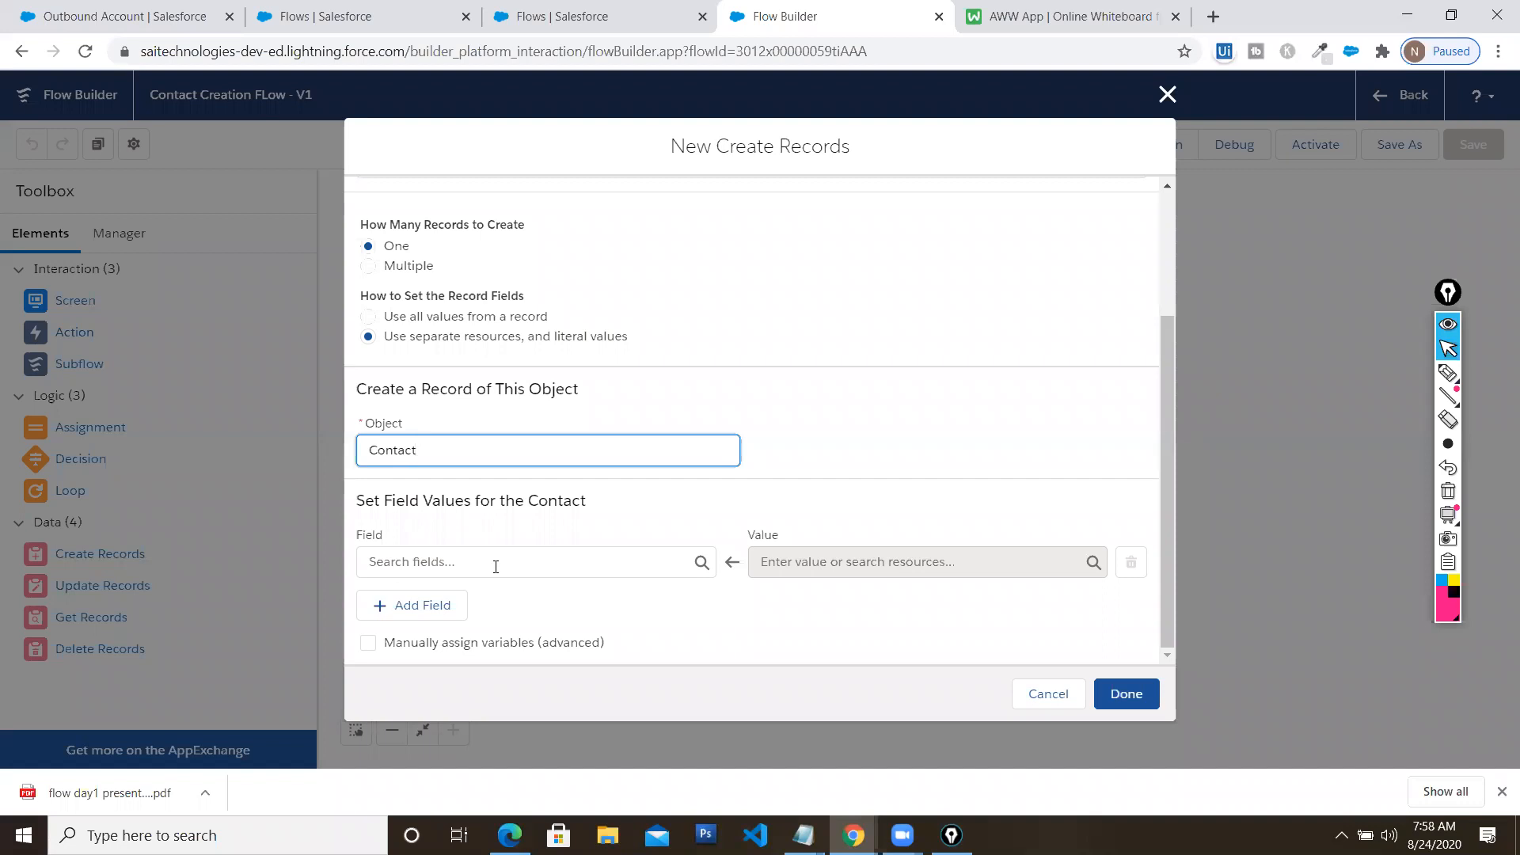
{"action": "left_click", "coordinate": [496, 567]}
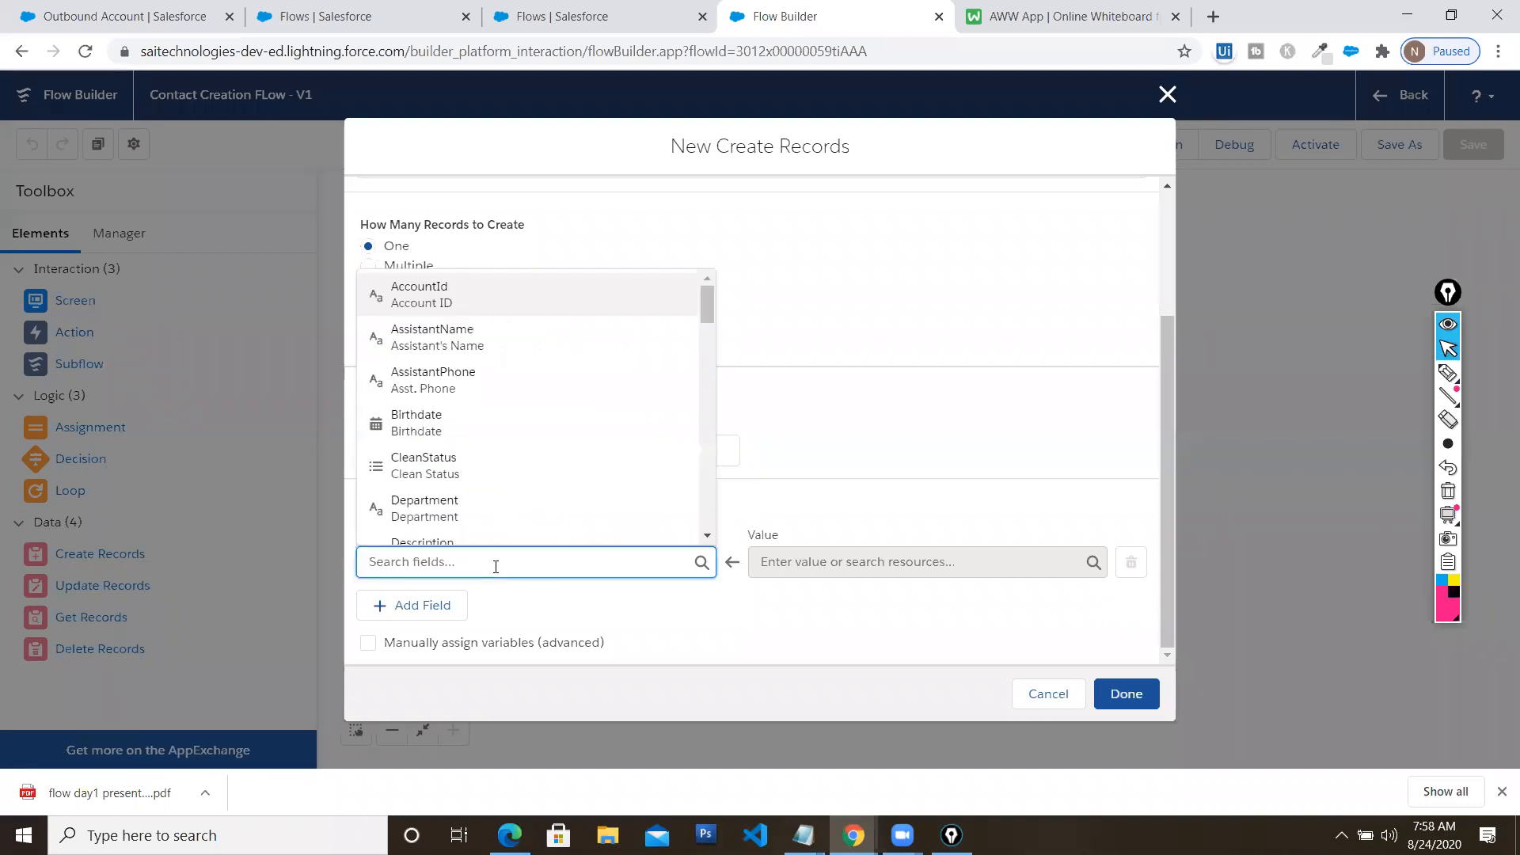
{"action": "type", "text": "first"}
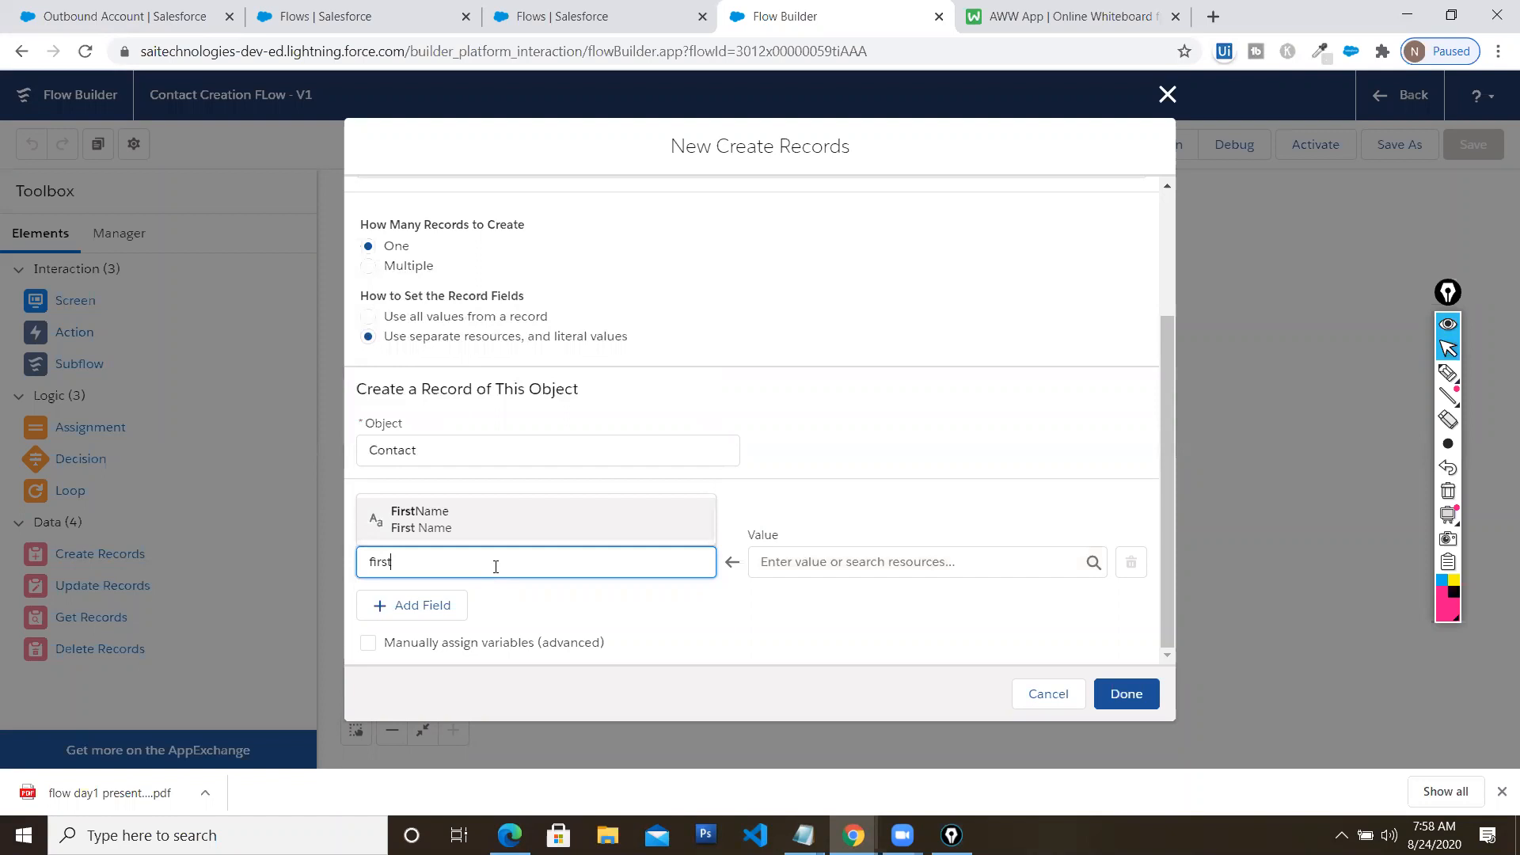
{"action": "left_click", "coordinate": [520, 516]}
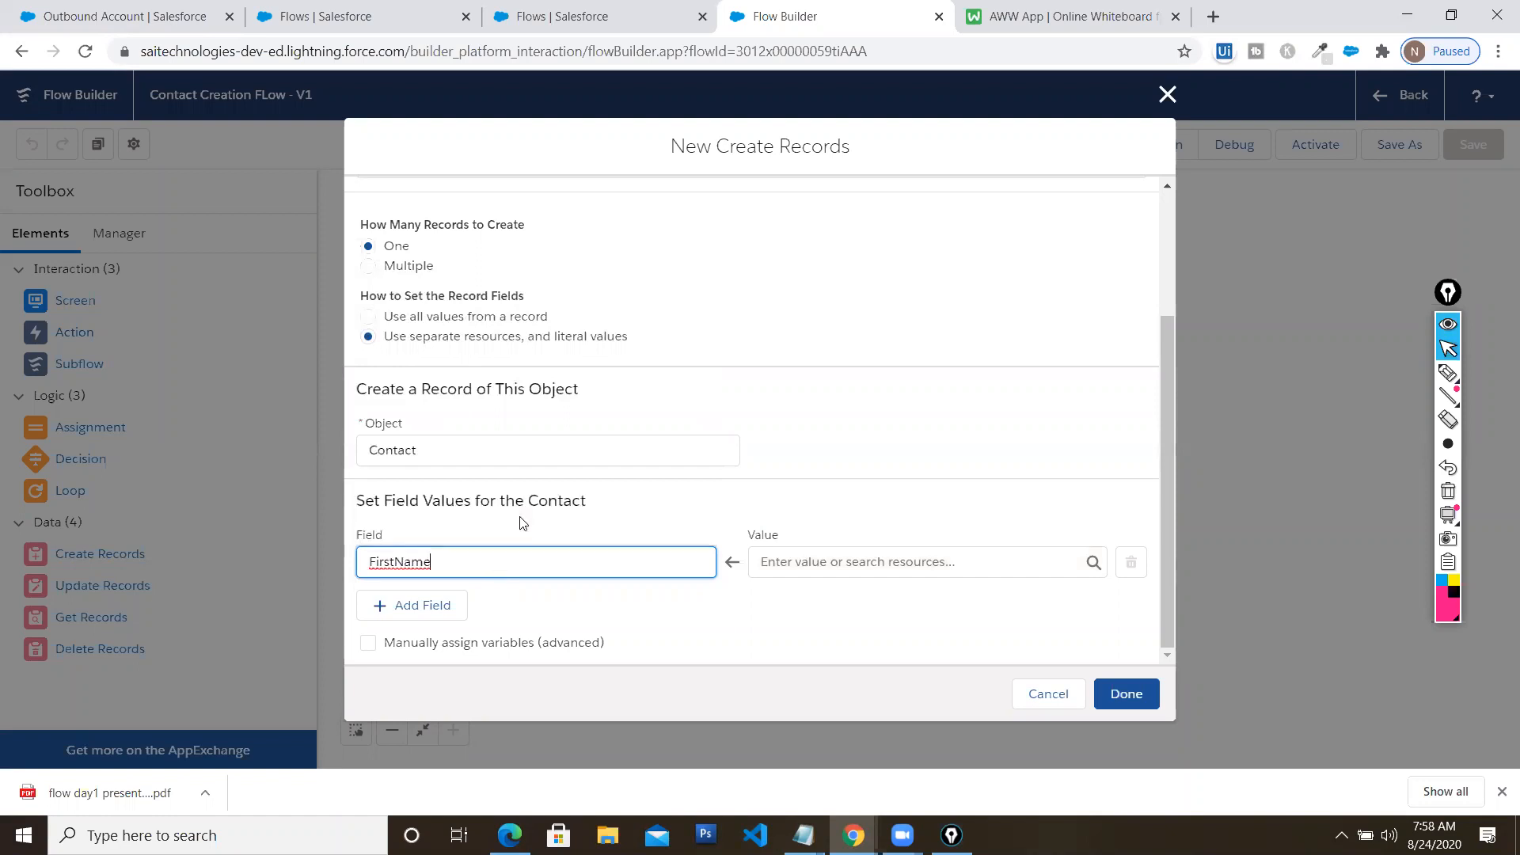
{"action": "left_click", "coordinate": [846, 563]}
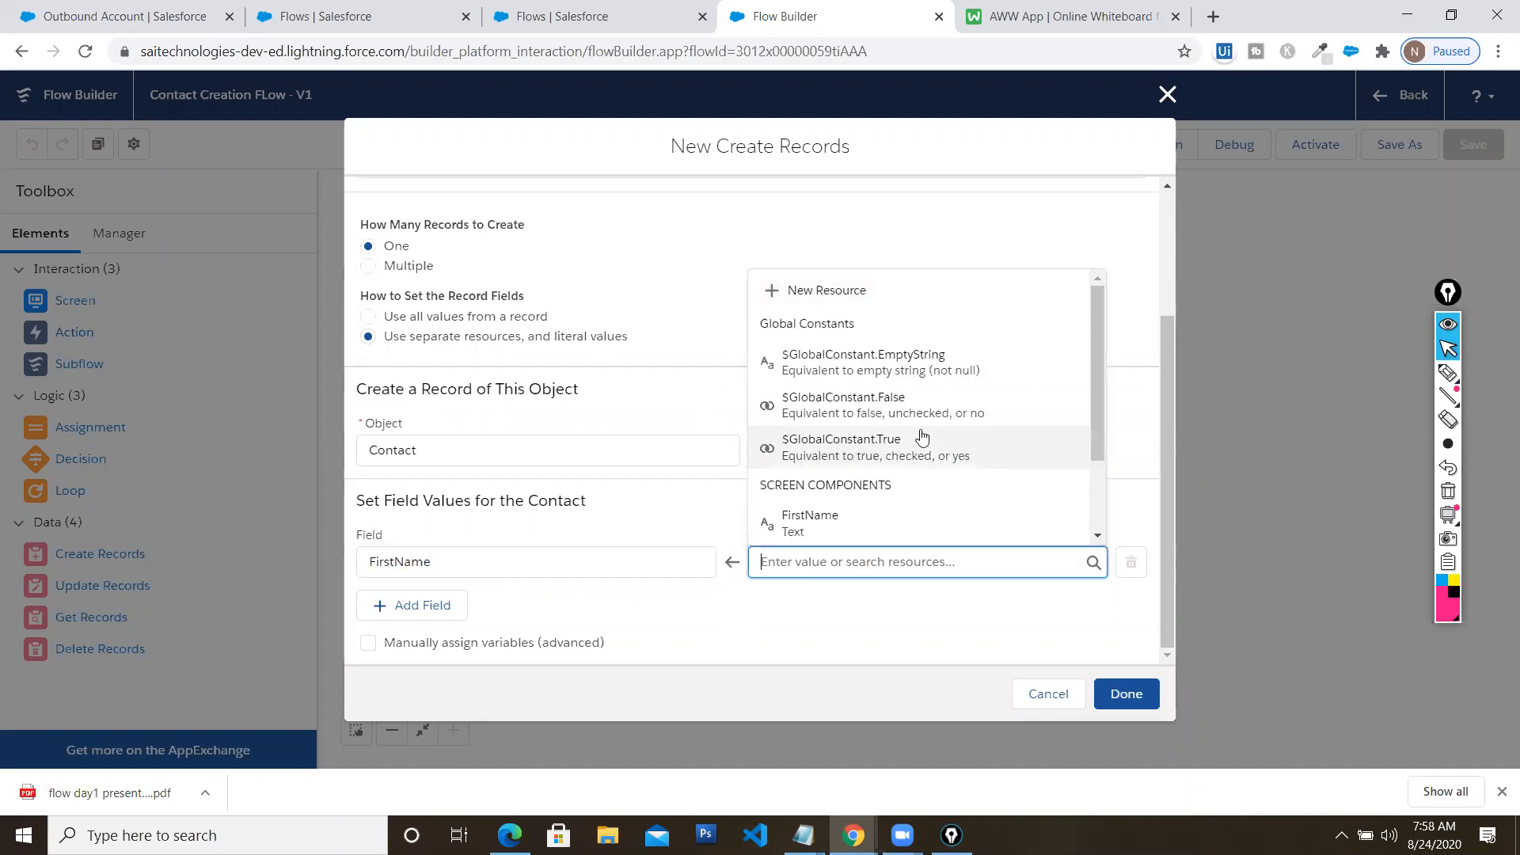
{"action": "scroll", "coordinate": [923, 425], "scroll_direction": "down", "scroll_amount": 1}
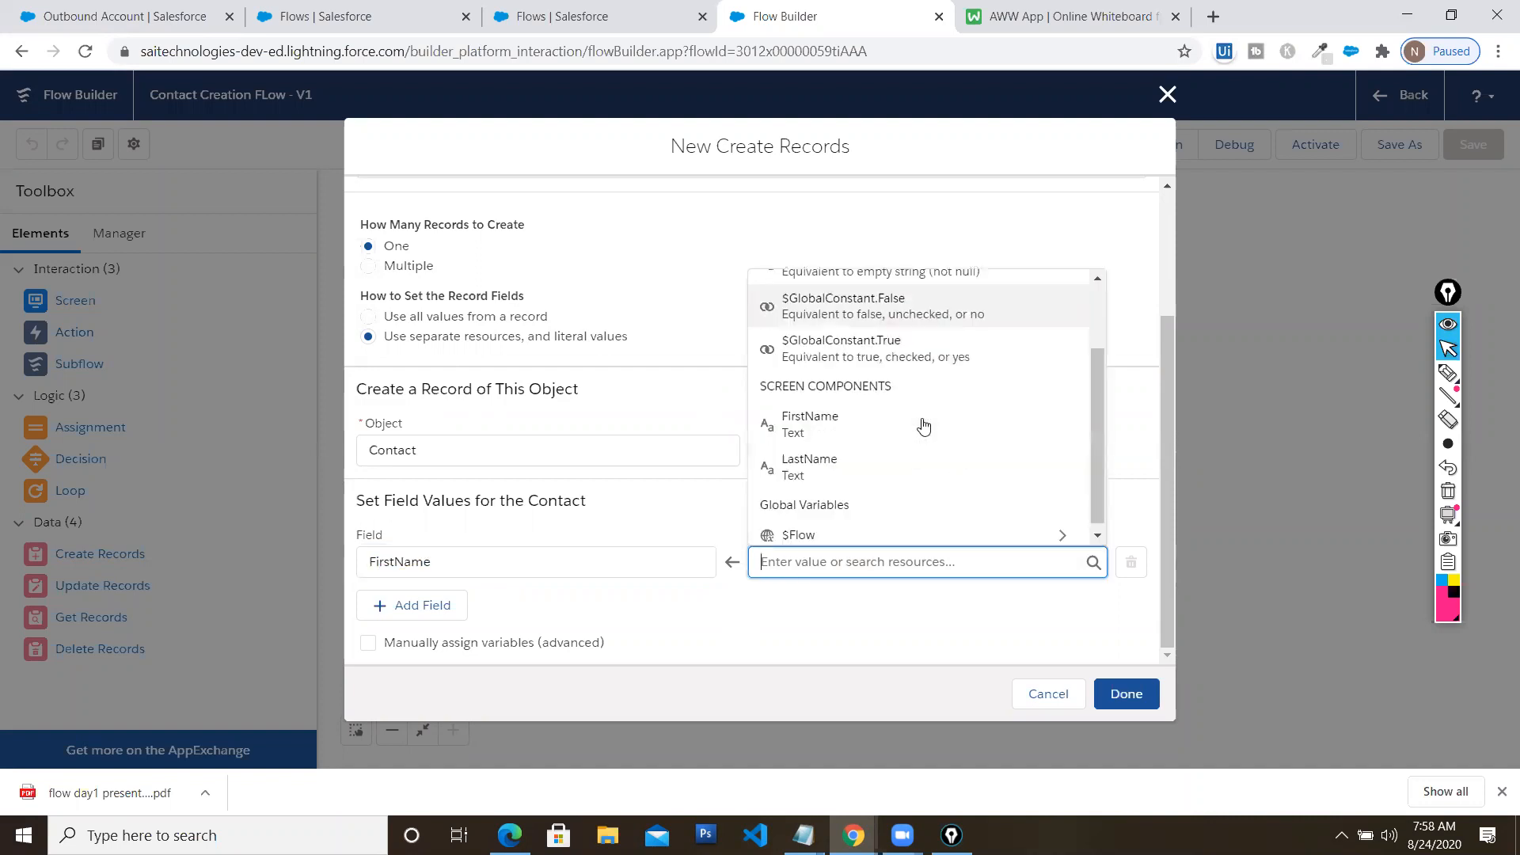
{"action": "left_click", "coordinate": [813, 430]}
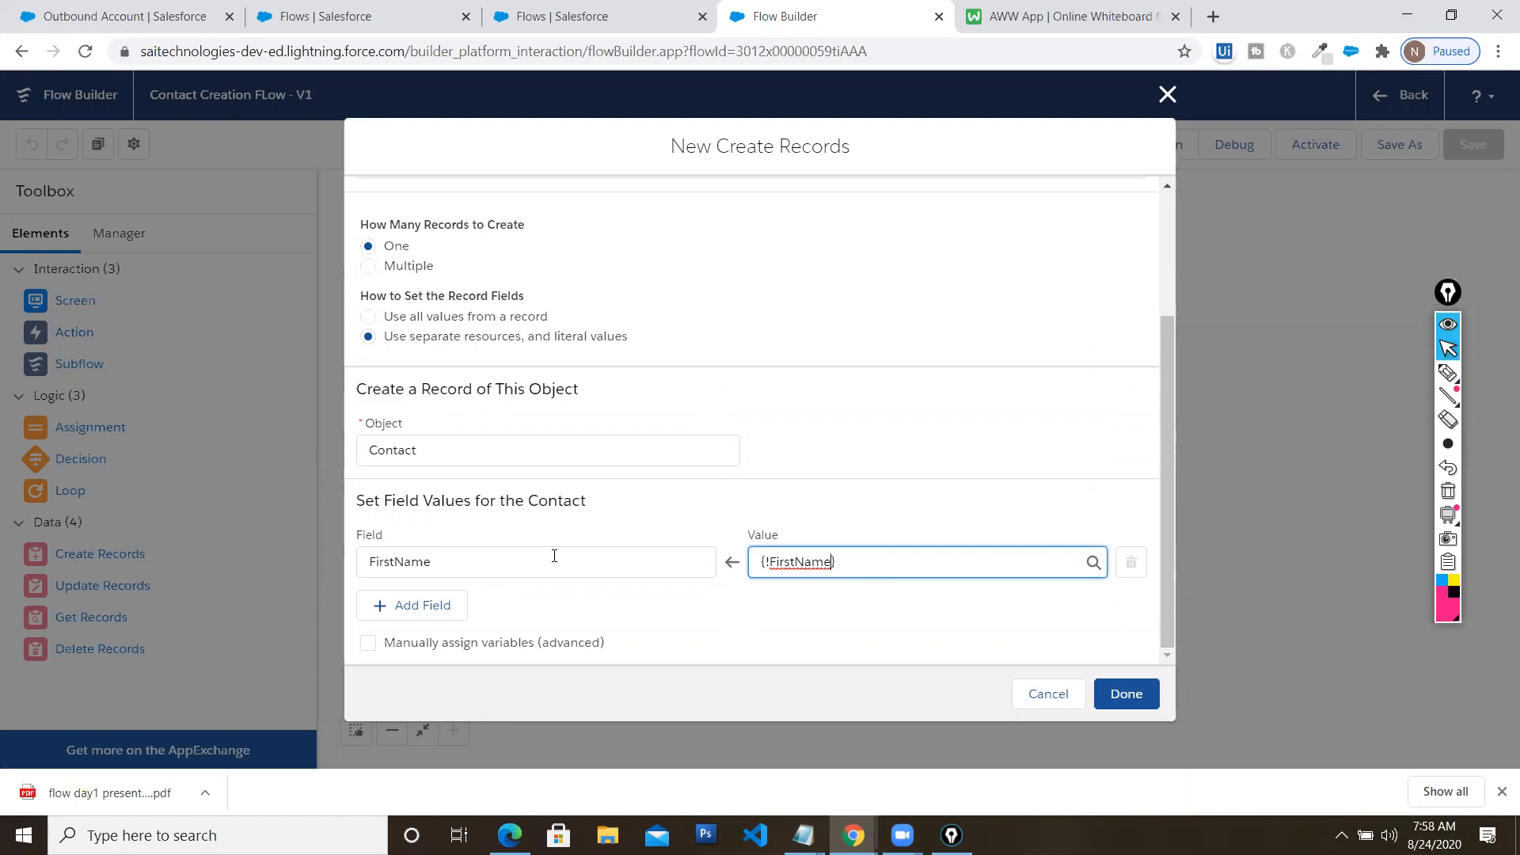
Add a LastName mapping to {!LastName}, then discard the Create Records element
{"action": "left_click", "coordinate": [425, 607]}
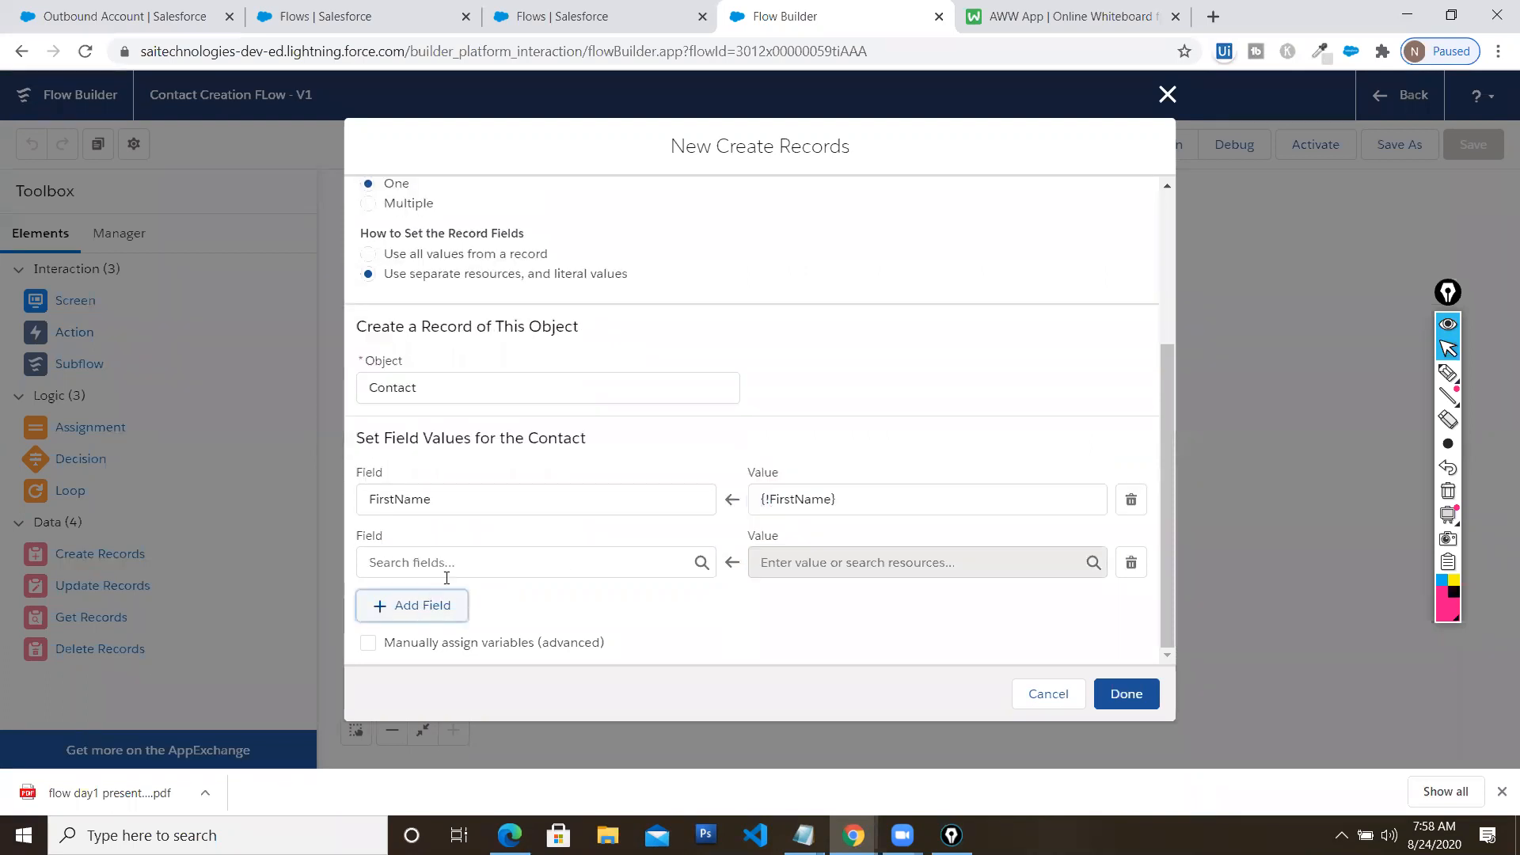
{"action": "left_click", "coordinate": [473, 558]}
{"action": "type", "text": "Last"}
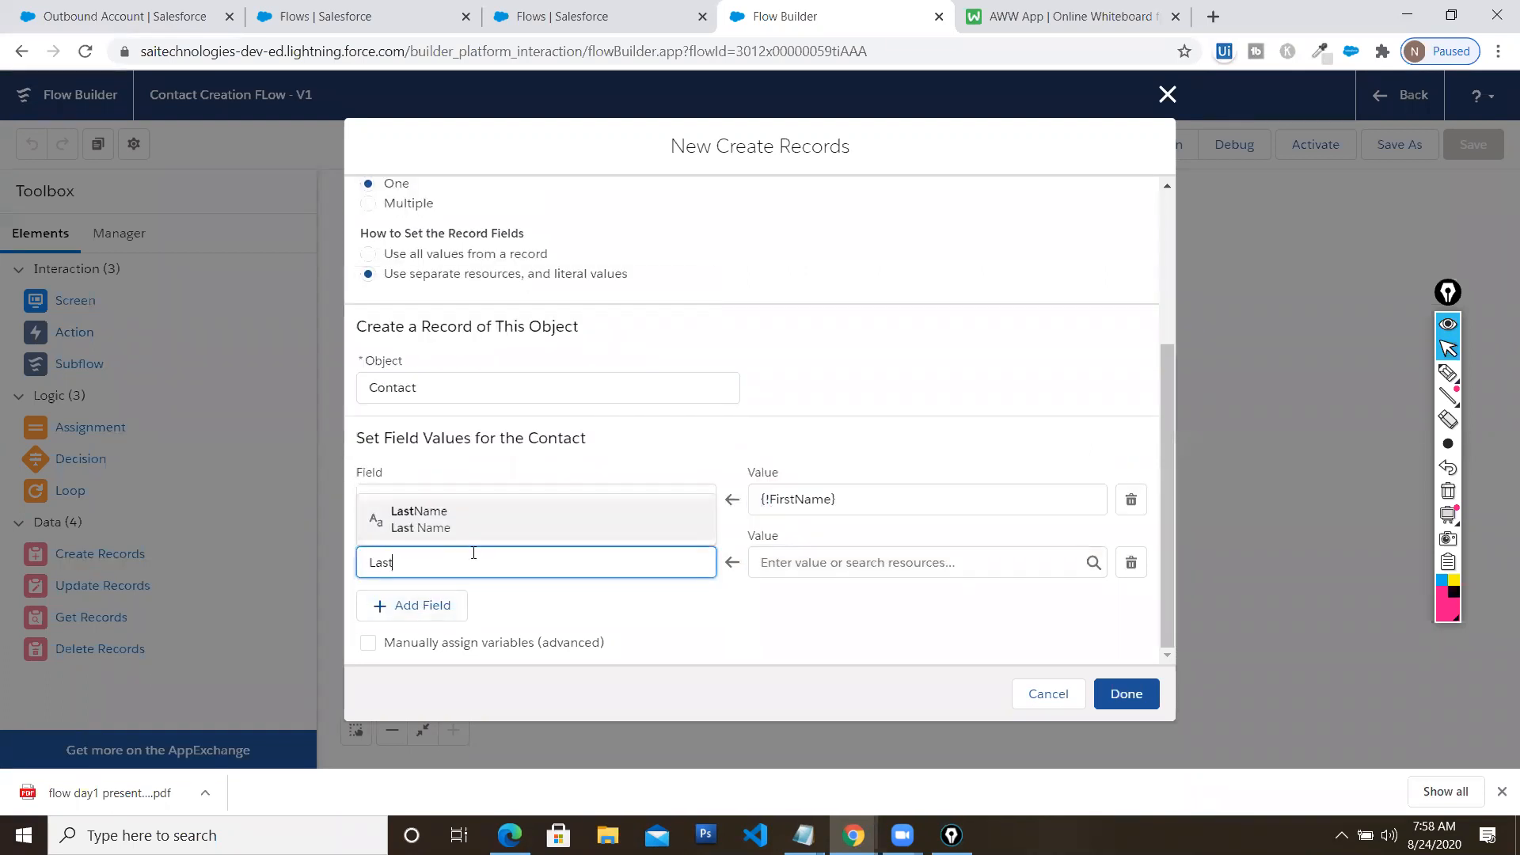
{"action": "left_click", "coordinate": [444, 508]}
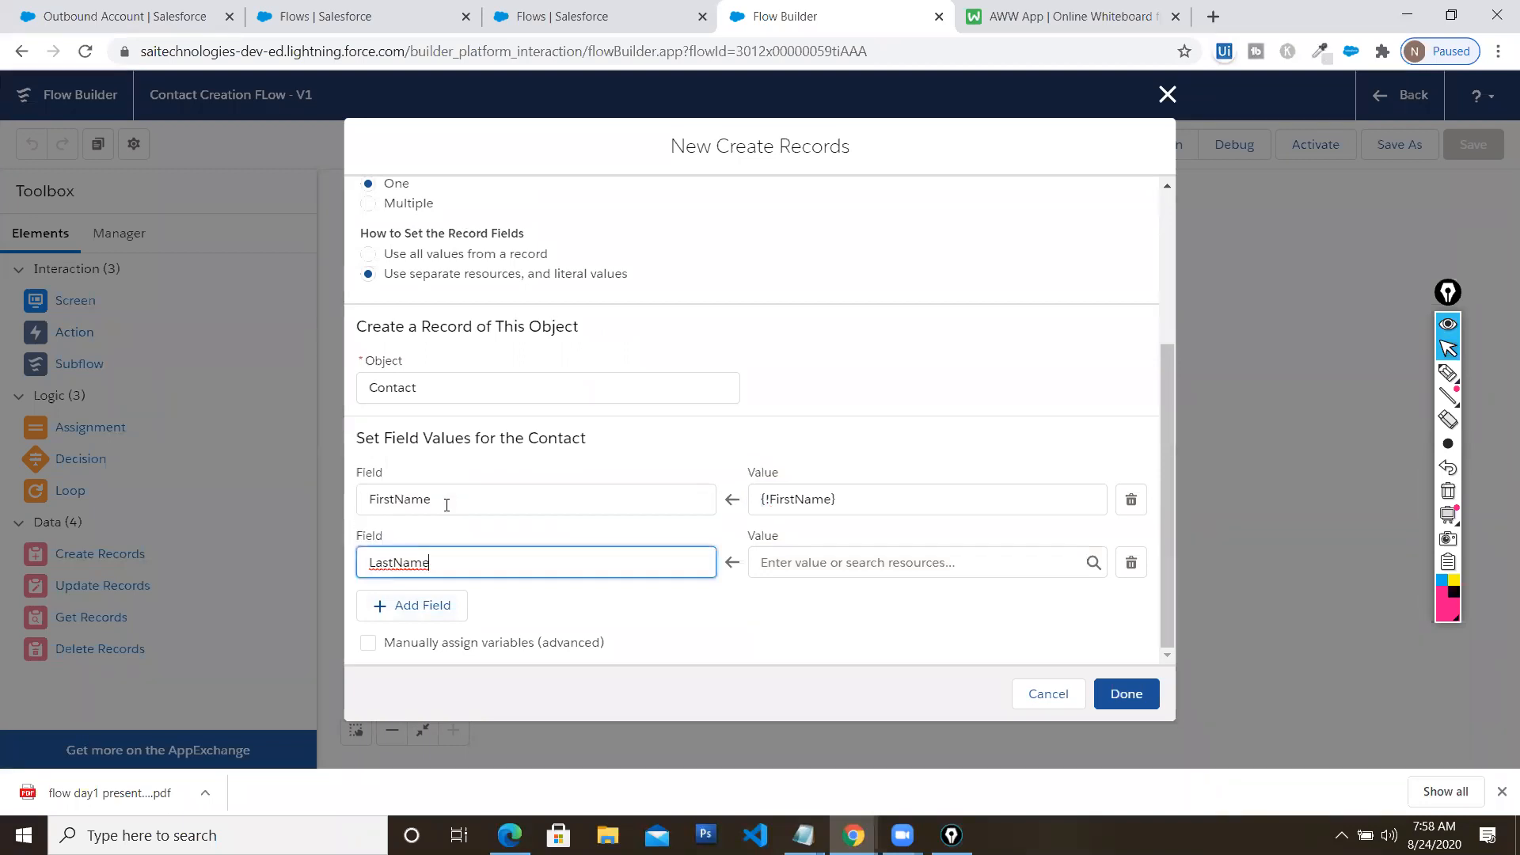
{"action": "left_click", "coordinate": [804, 564]}
{"action": "scroll", "coordinate": [828, 511], "scroll_direction": "down", "scroll_amount": 1}
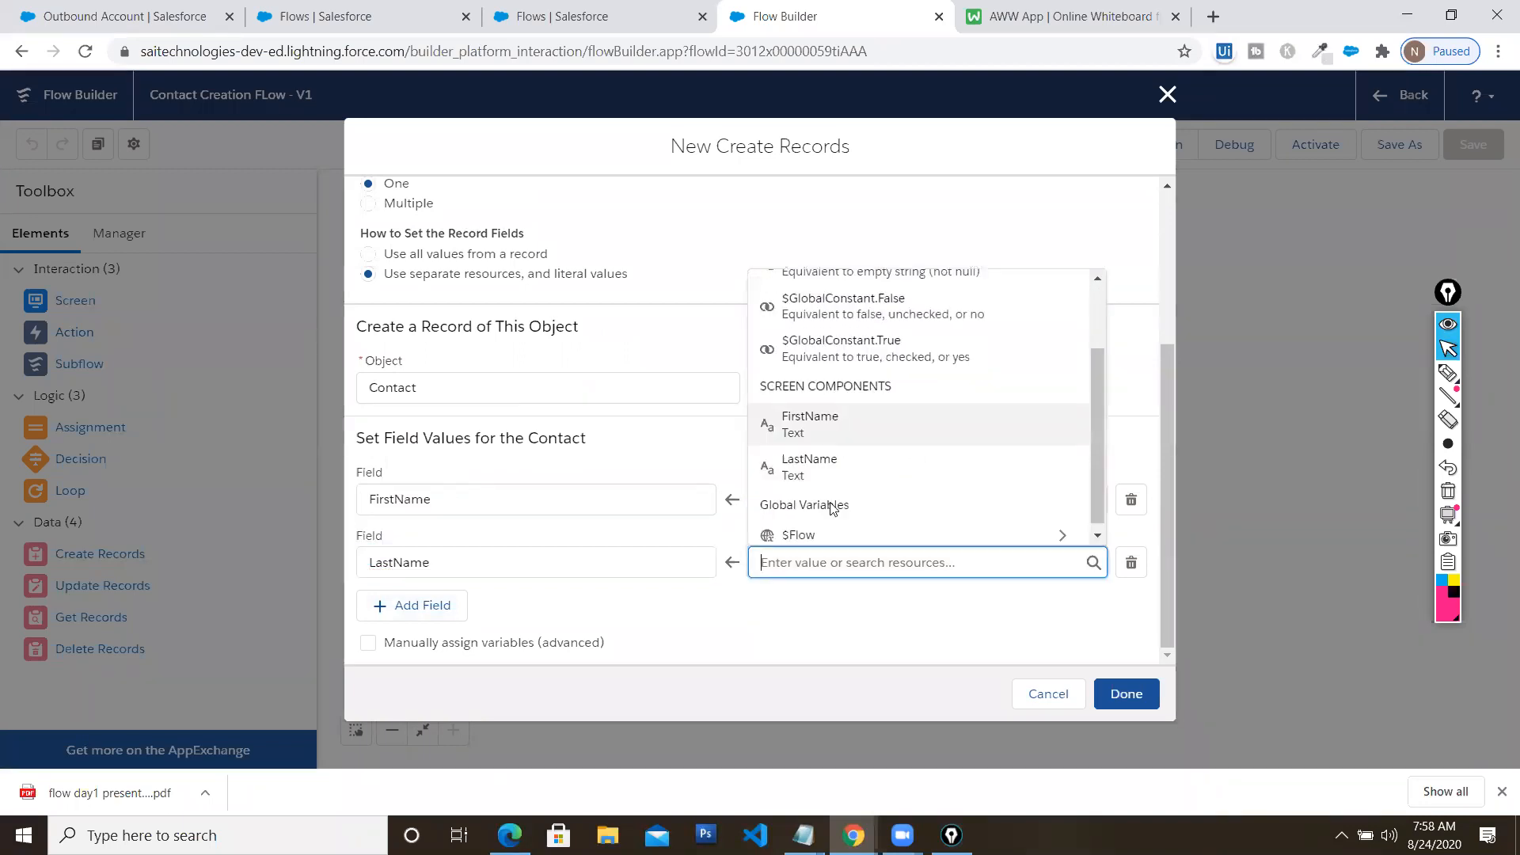
{"action": "left_click", "coordinate": [826, 474]}
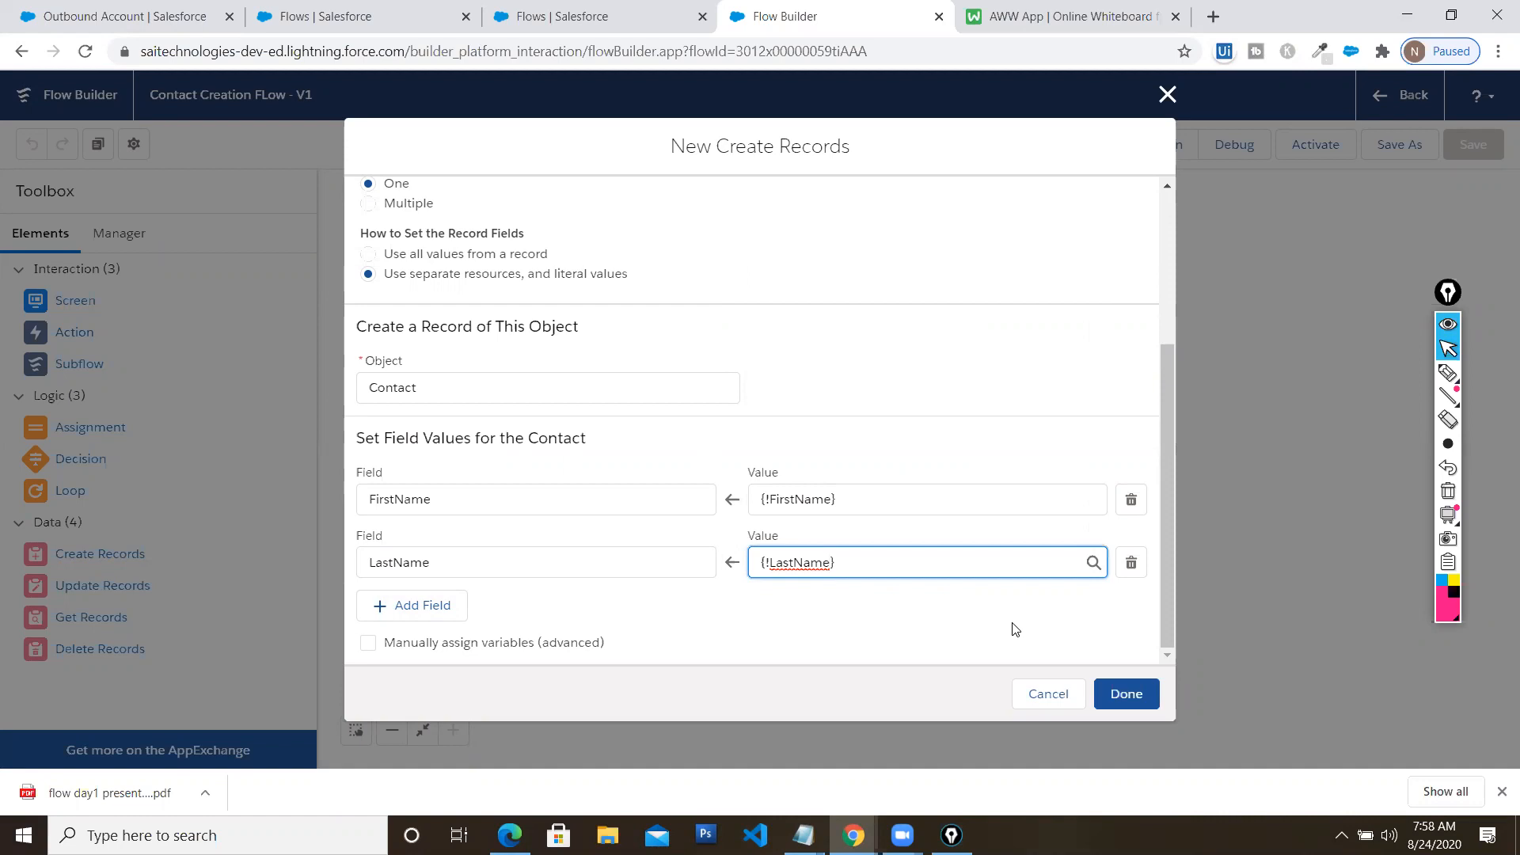
{"action": "left_click", "coordinate": [1047, 696]}
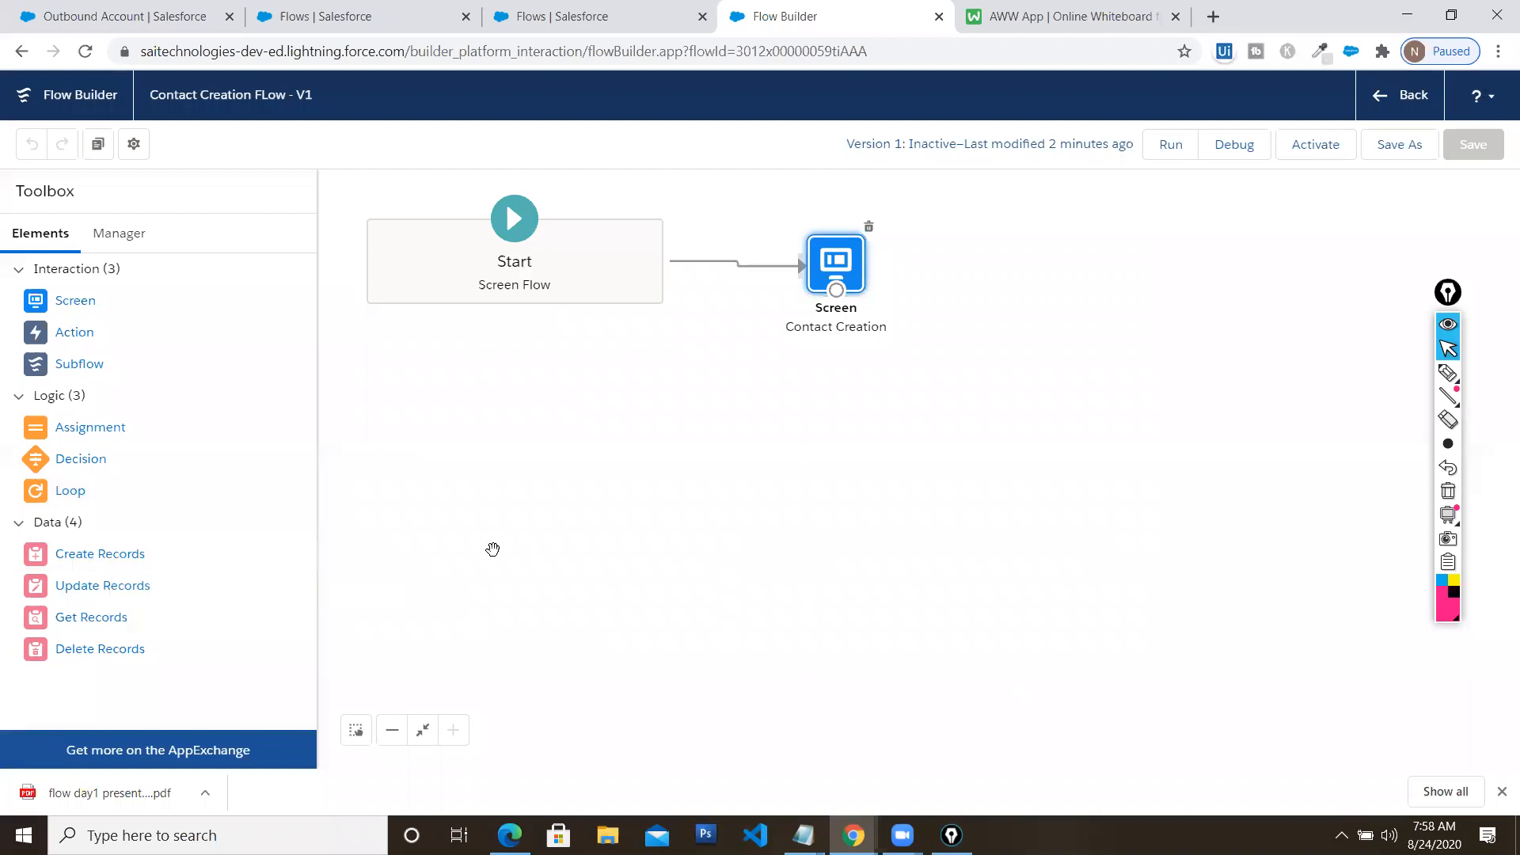
Add a Create Records element labelled 'Create REcord' creating a Contact from separate resources
{"action": "left_click_drag", "start_coordinate": [73, 568], "coordinate": [964, 323]}
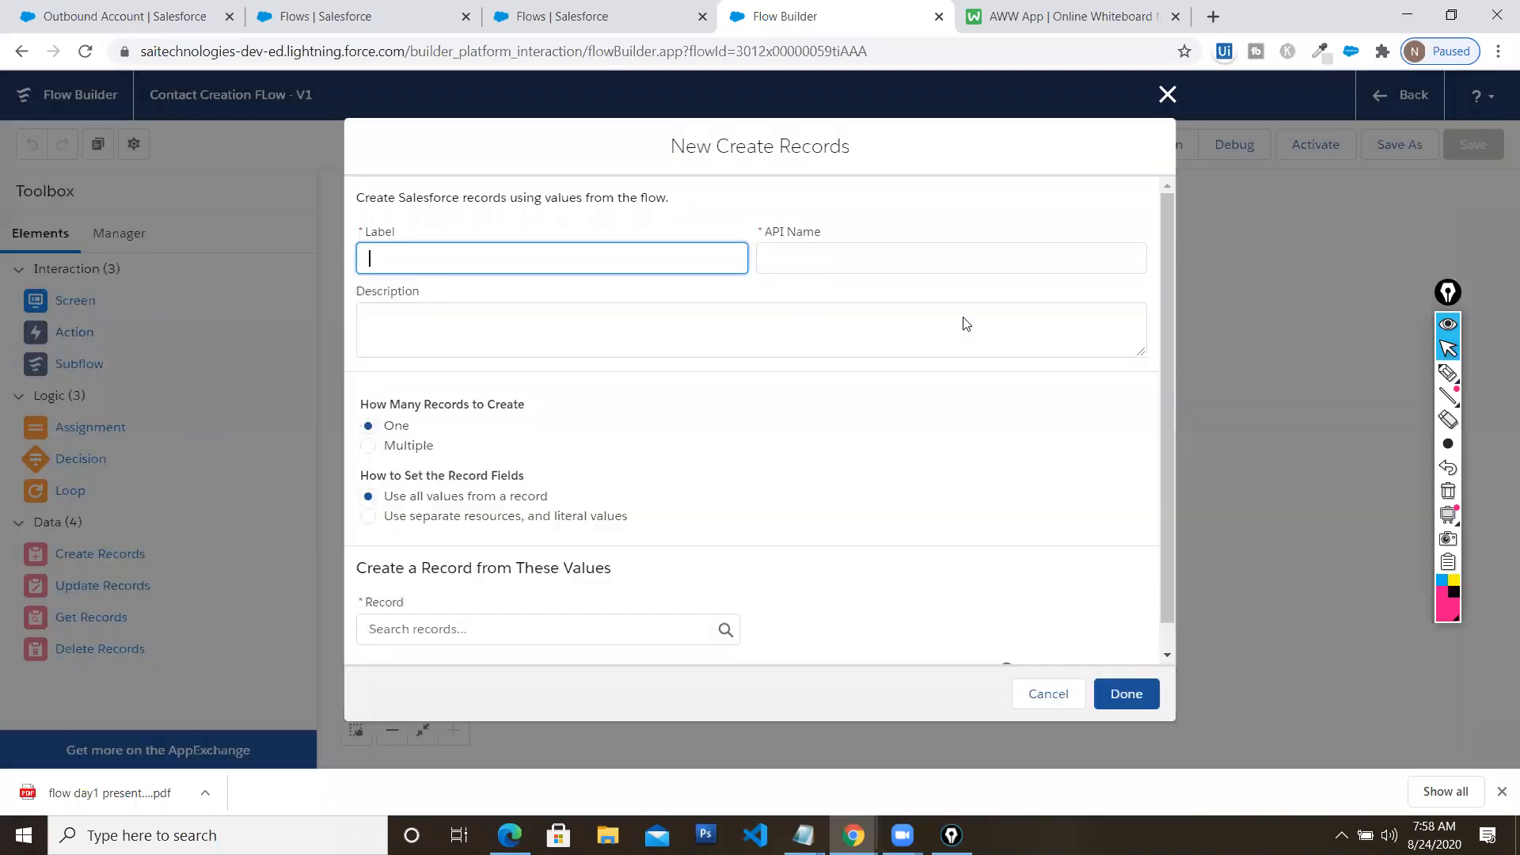
{"action": "type", "text": "Create REcord"}
{"action": "key", "text": "Tab"}
{"action": "key", "text": "Tab"}
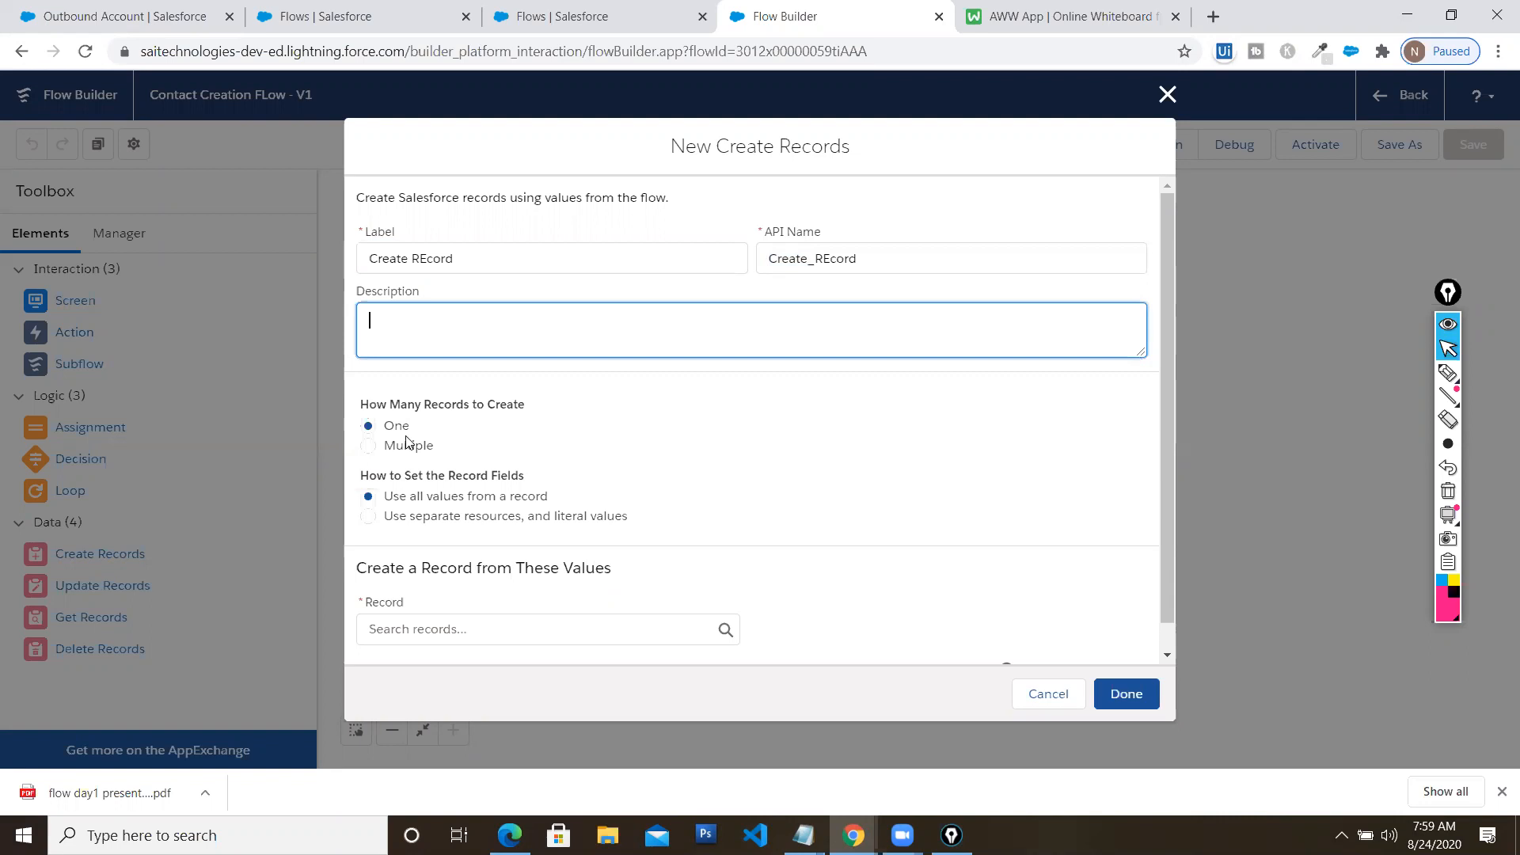
{"action": "scroll", "coordinate": [468, 475], "scroll_direction": "down", "scroll_amount": 1}
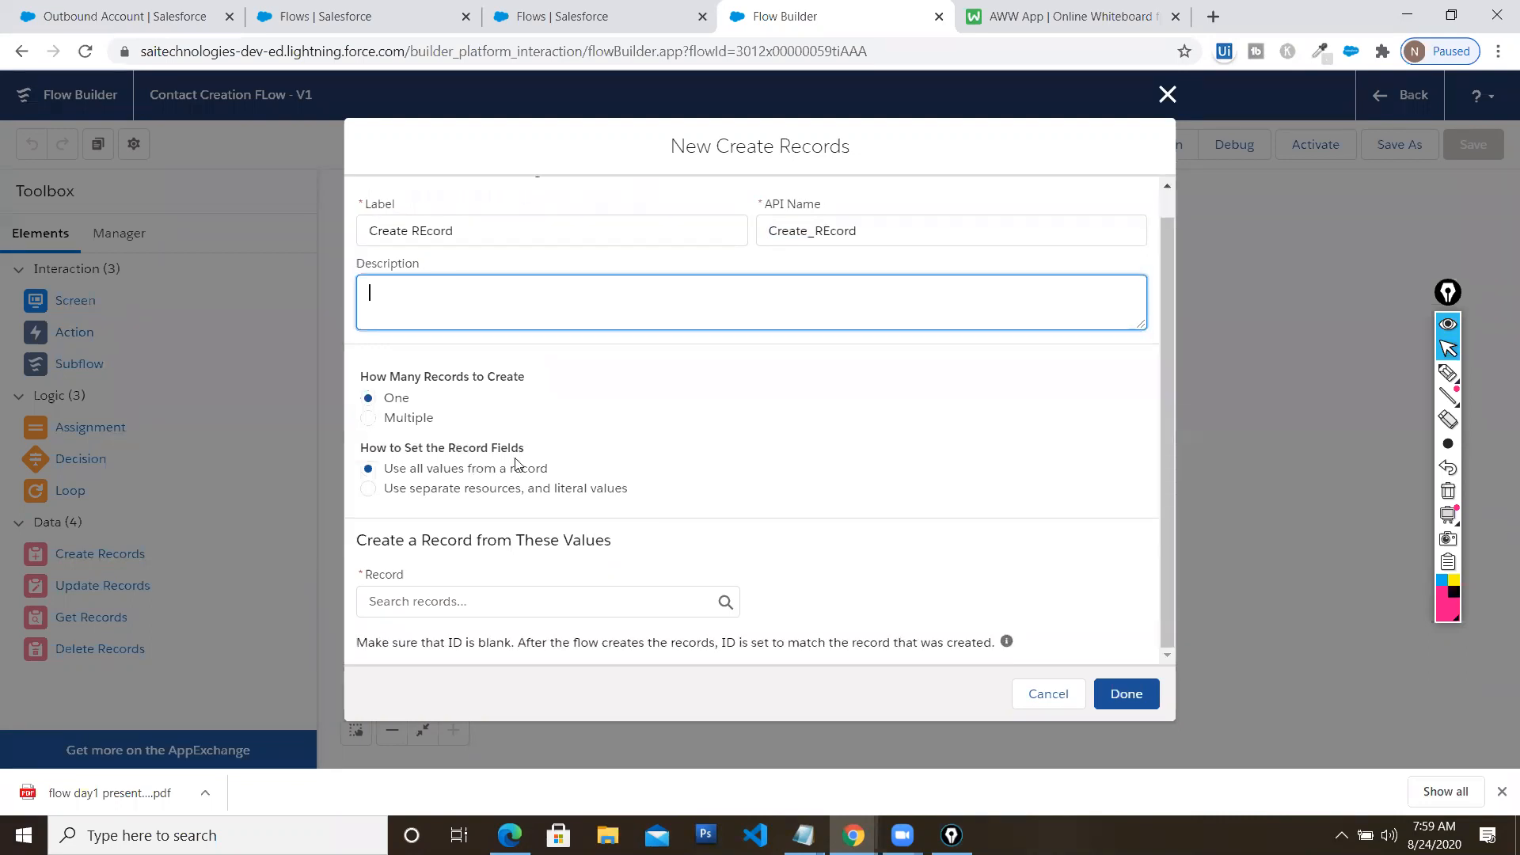
{"action": "left_click", "coordinate": [368, 488]}
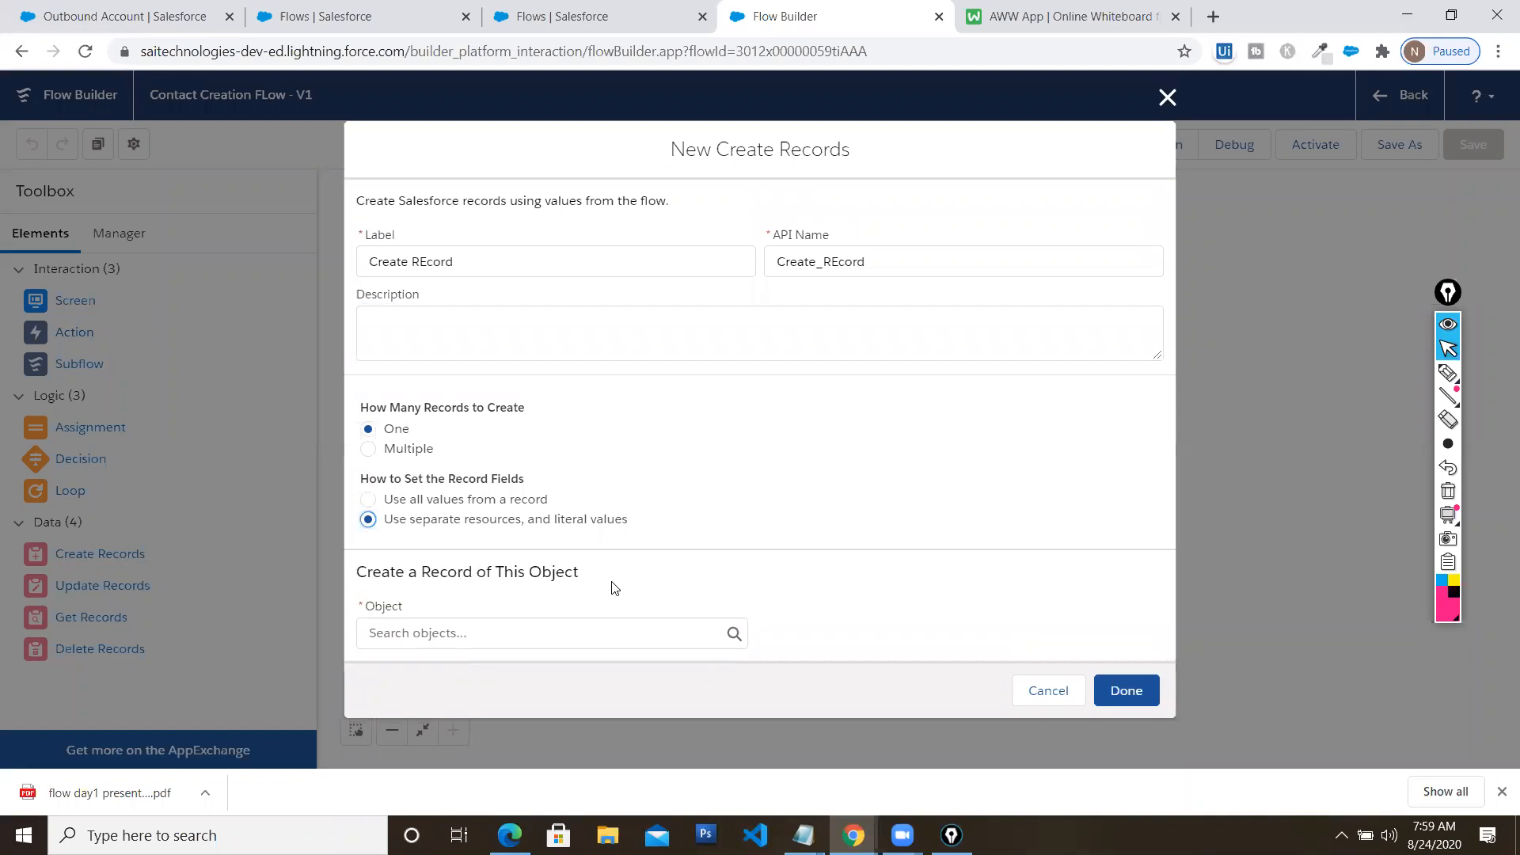
{"action": "left_click", "coordinate": [524, 632]}
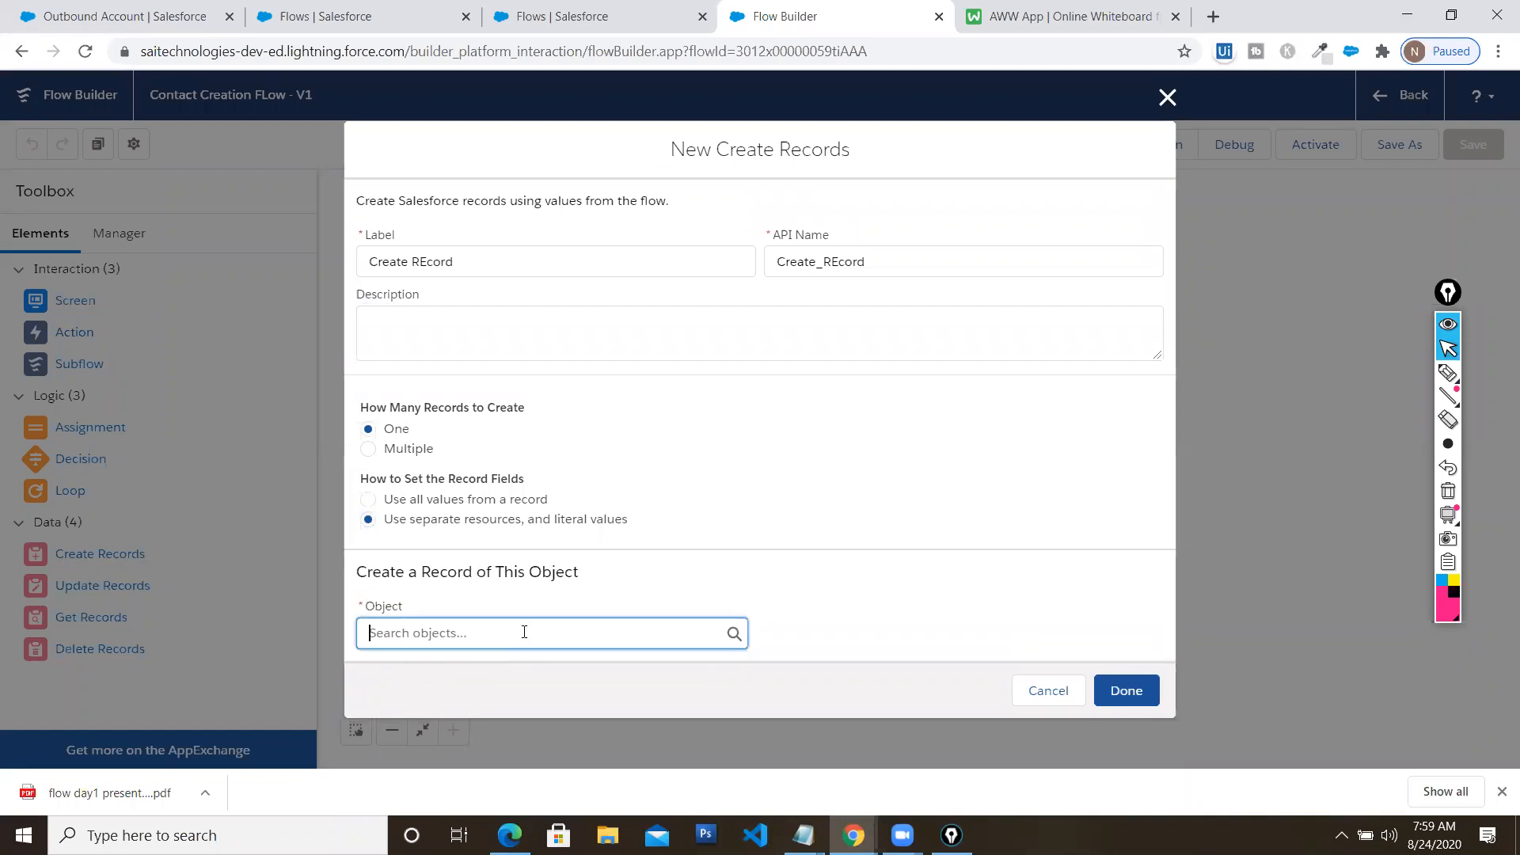
{"action": "type", "text": "cr"}
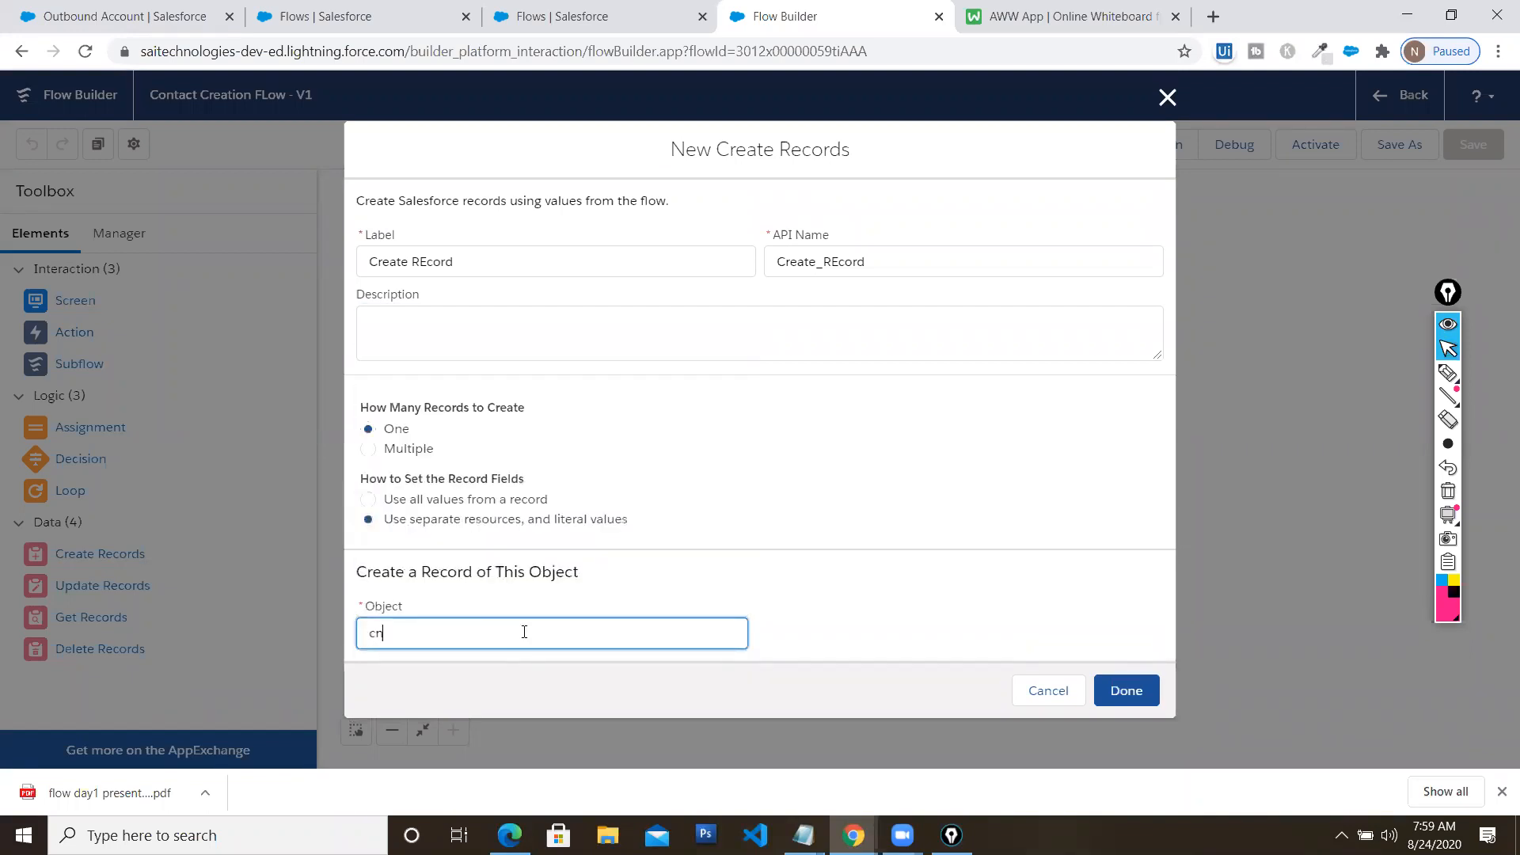
{"action": "type", "text": "ontac"}
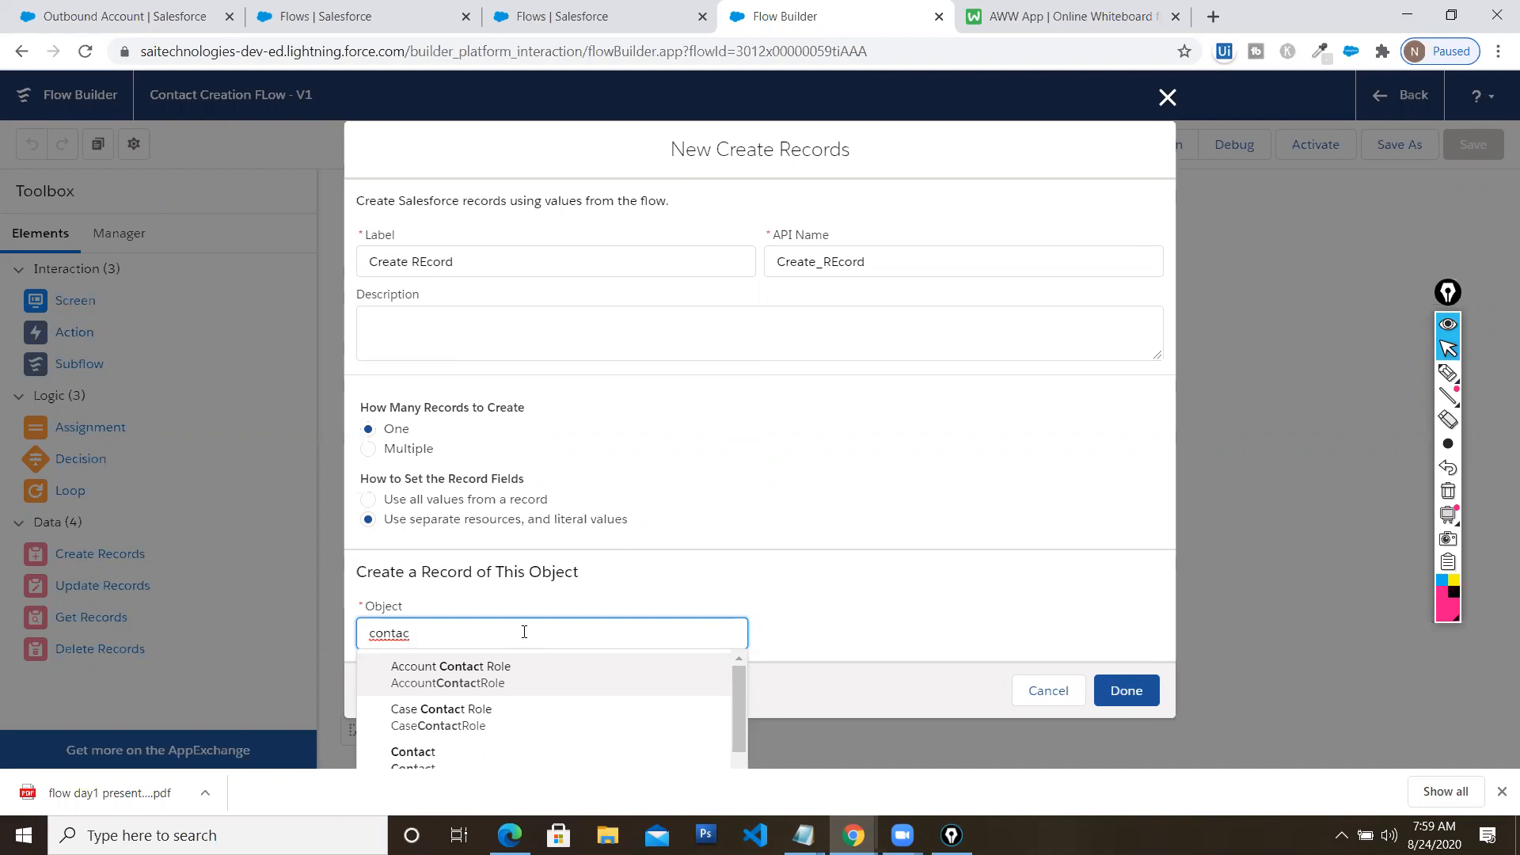
{"action": "left_click", "coordinate": [445, 756]}
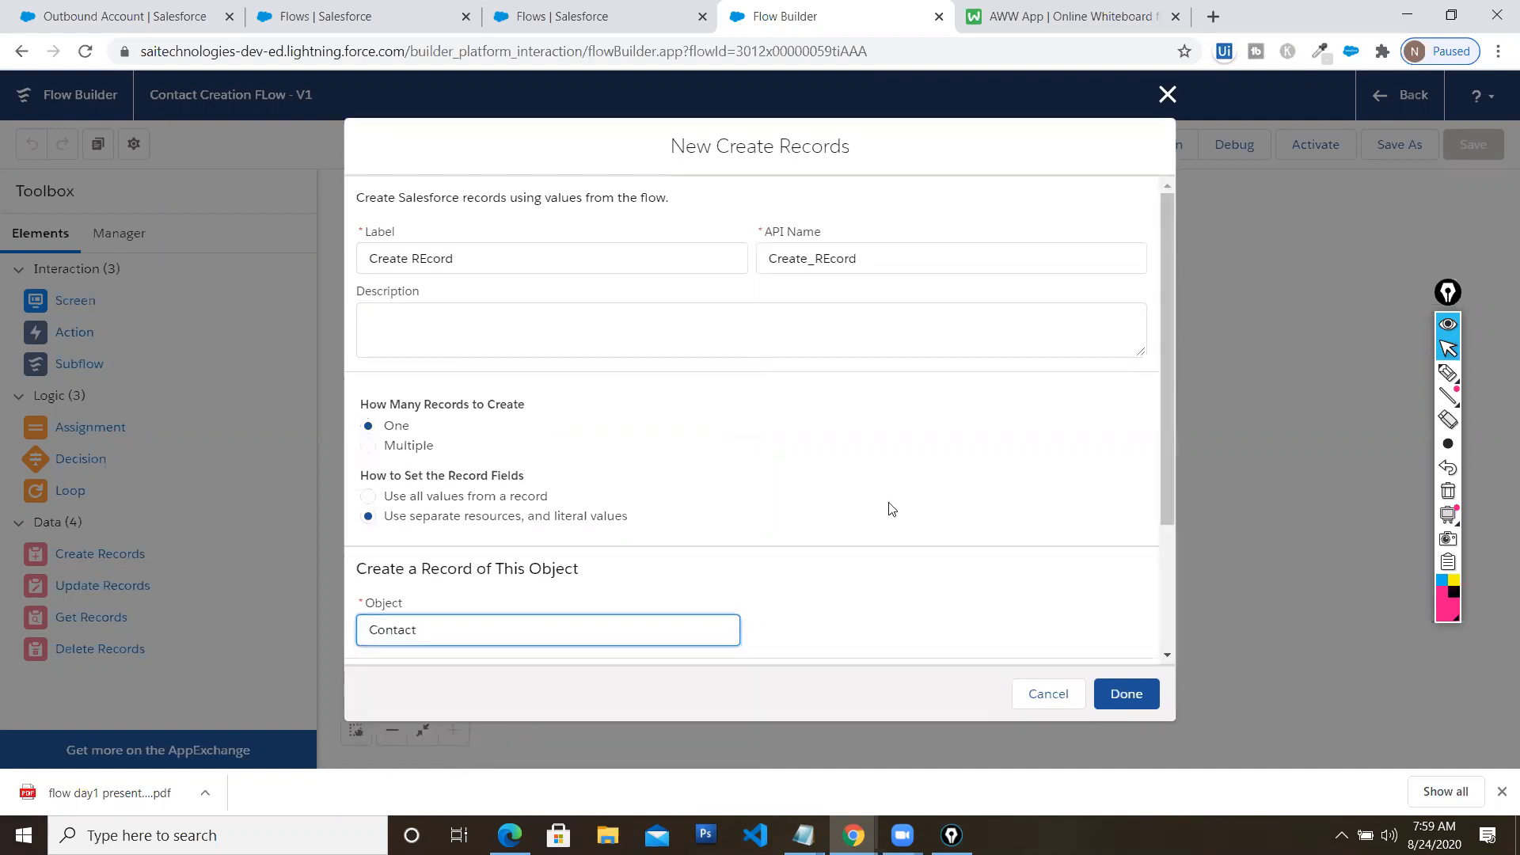
Map the new Contact's FirstName field to the screen's {!FirstName} input
{"action": "scroll", "coordinate": [909, 505], "scroll_direction": "down", "scroll_amount": 1}
{"action": "scroll", "coordinate": [908, 506], "scroll_direction": "down", "scroll_amount": 2}
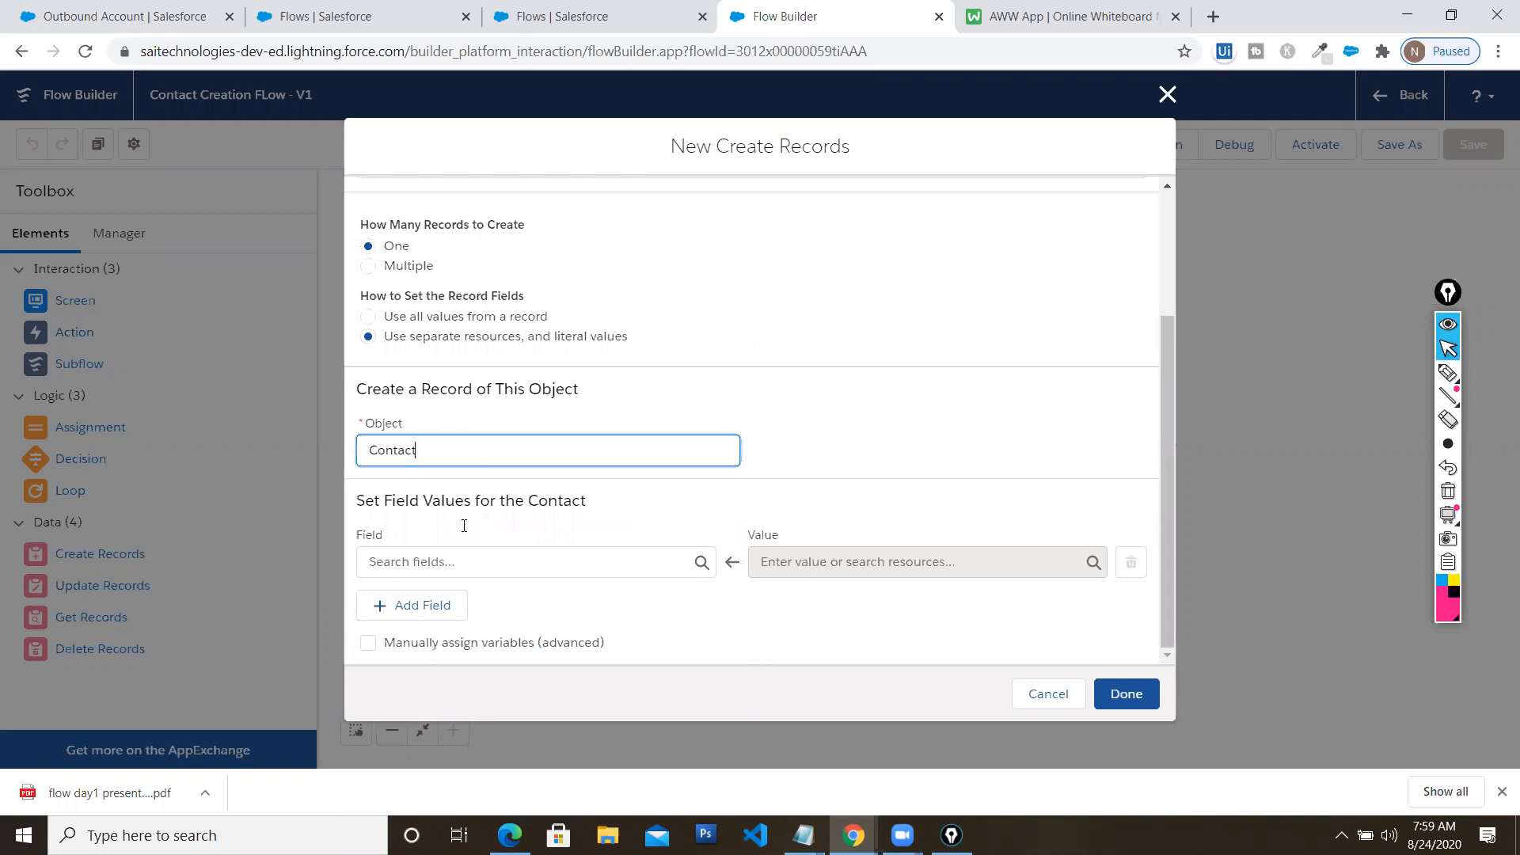
{"action": "left_click", "coordinate": [486, 563]}
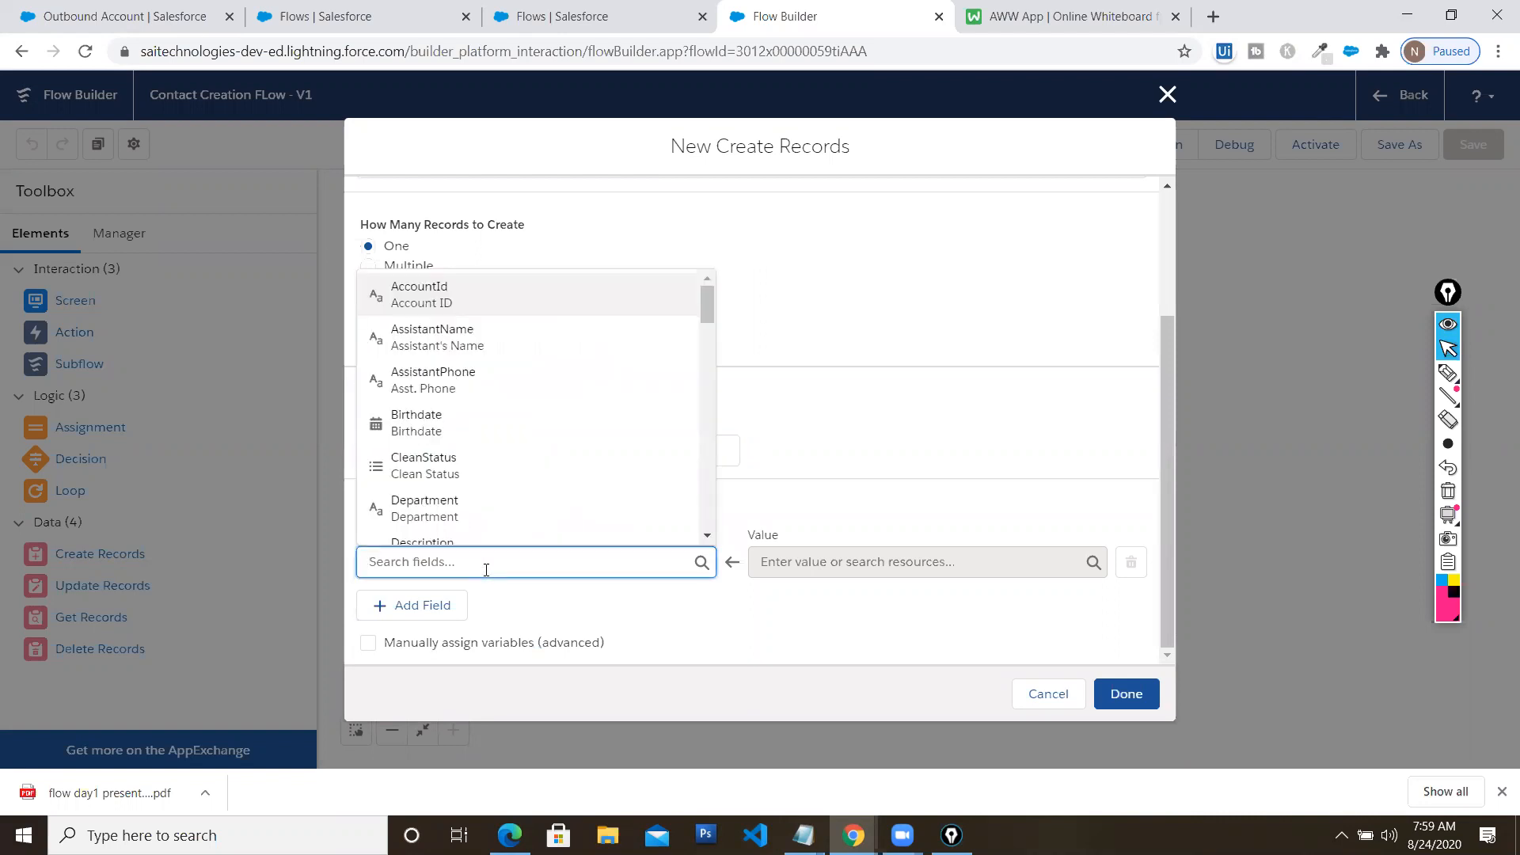
{"action": "type", "text": "first"}
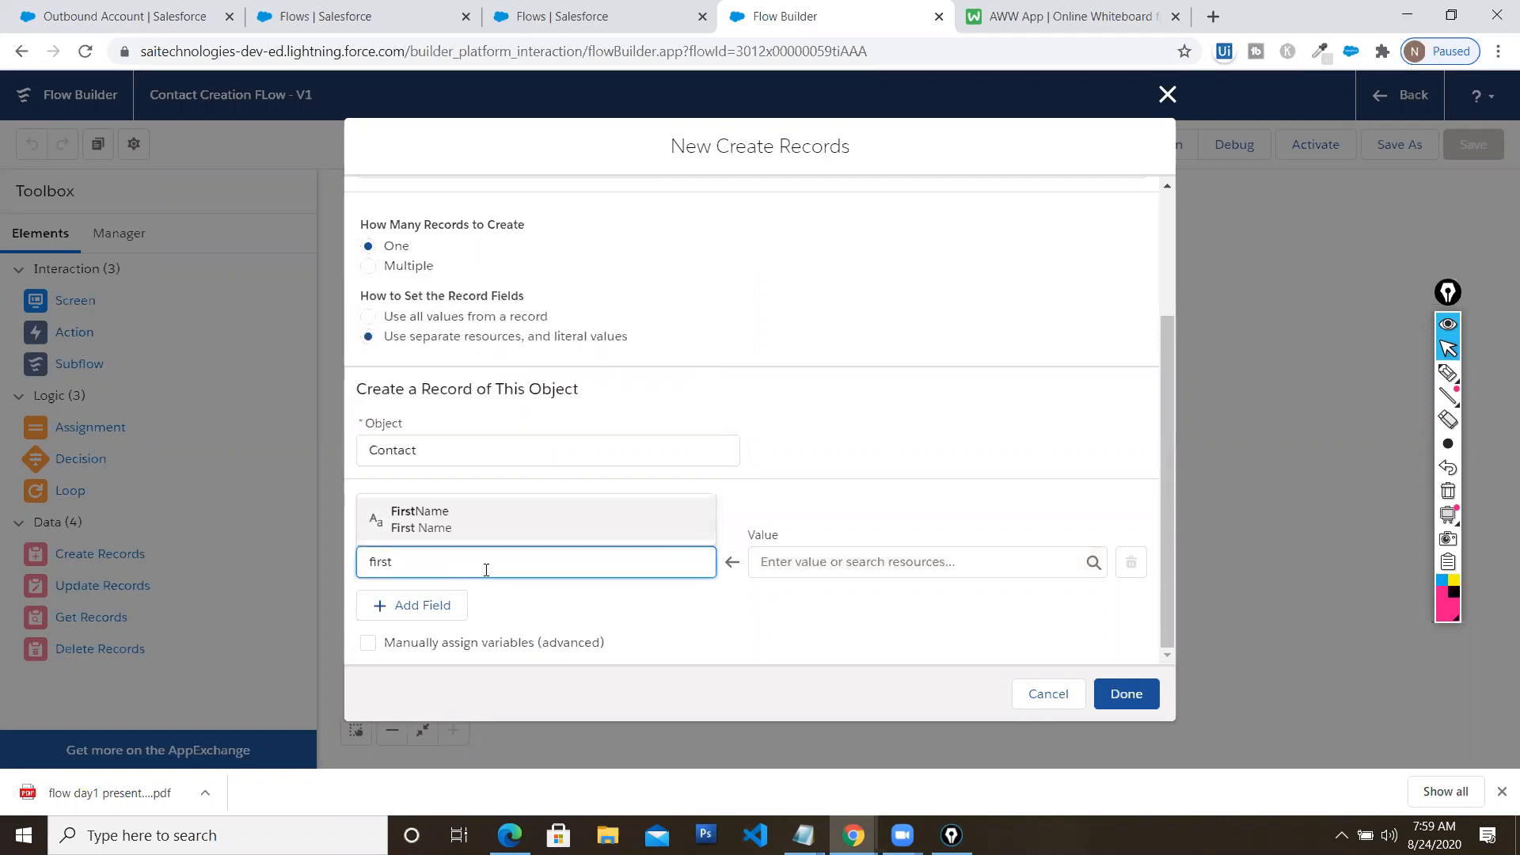
{"action": "left_click", "coordinate": [495, 529]}
{"action": "left_click", "coordinate": [755, 555]}
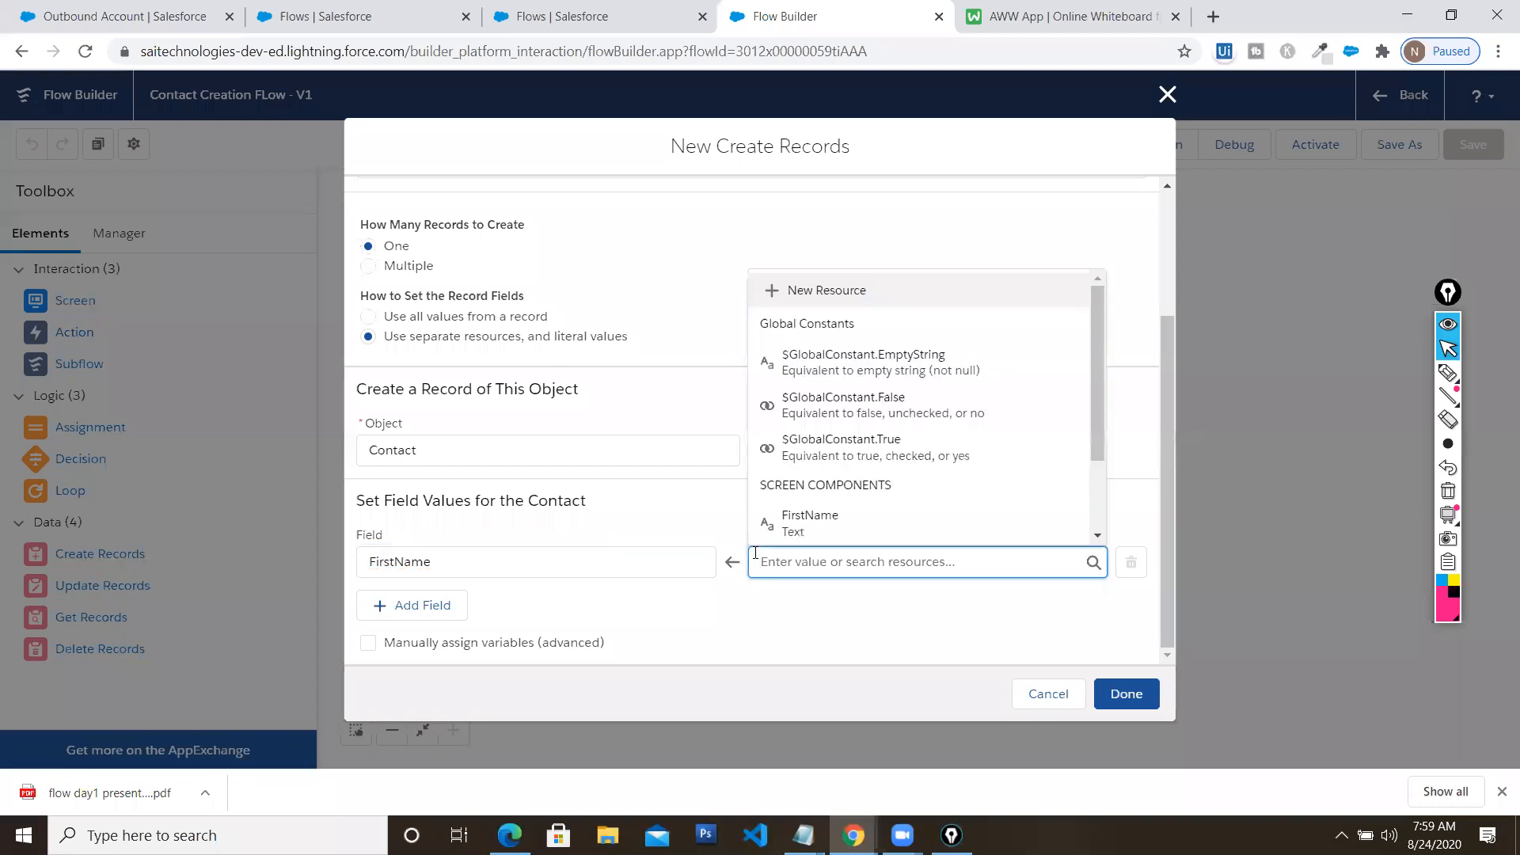
{"action": "scroll", "coordinate": [861, 519], "scroll_direction": "down", "scroll_amount": 1}
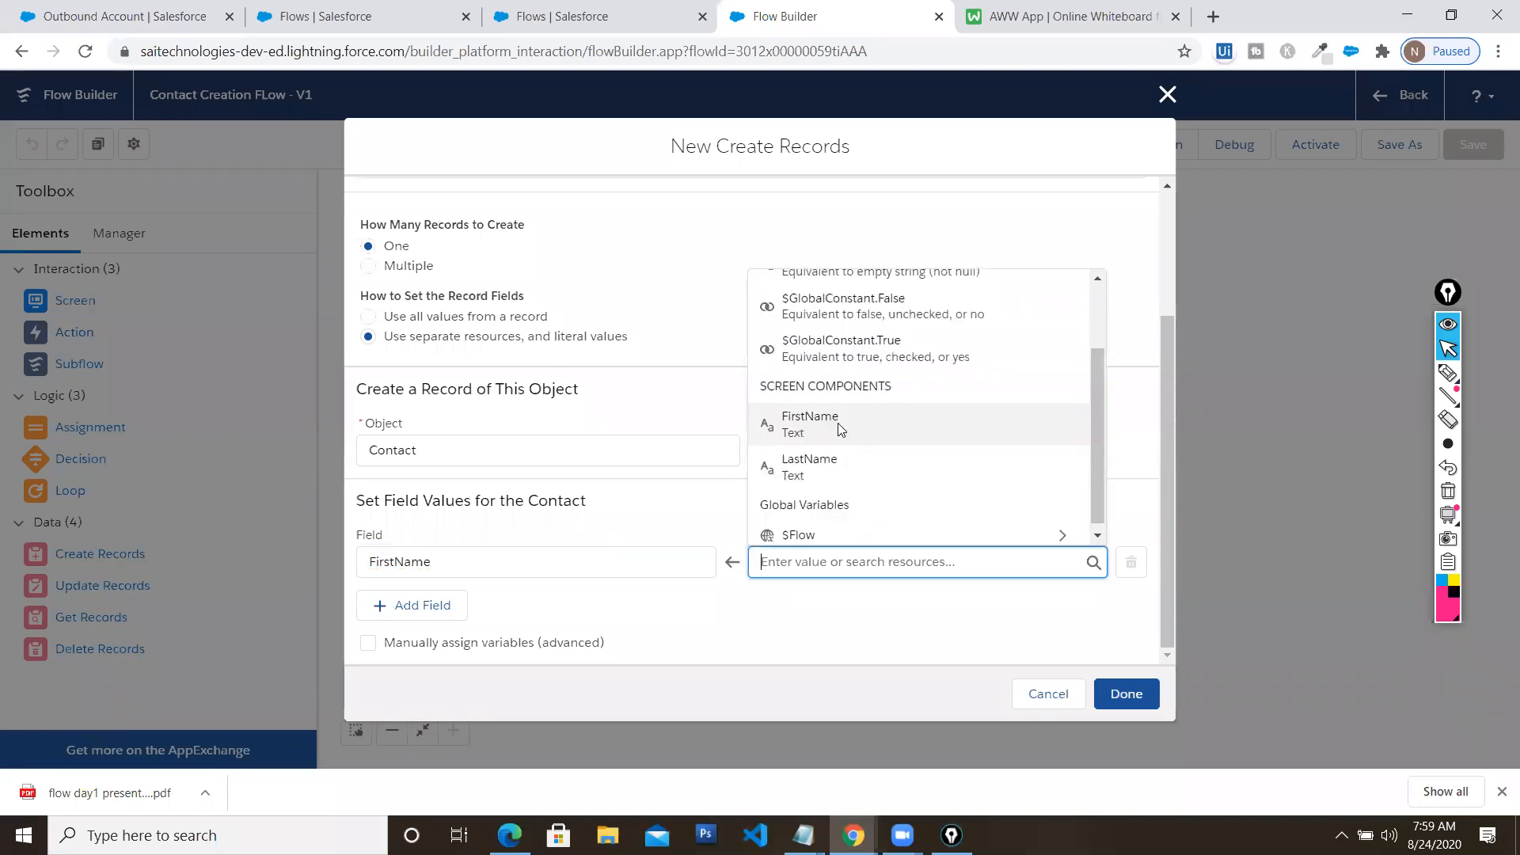
{"action": "left_click", "coordinate": [838, 424]}
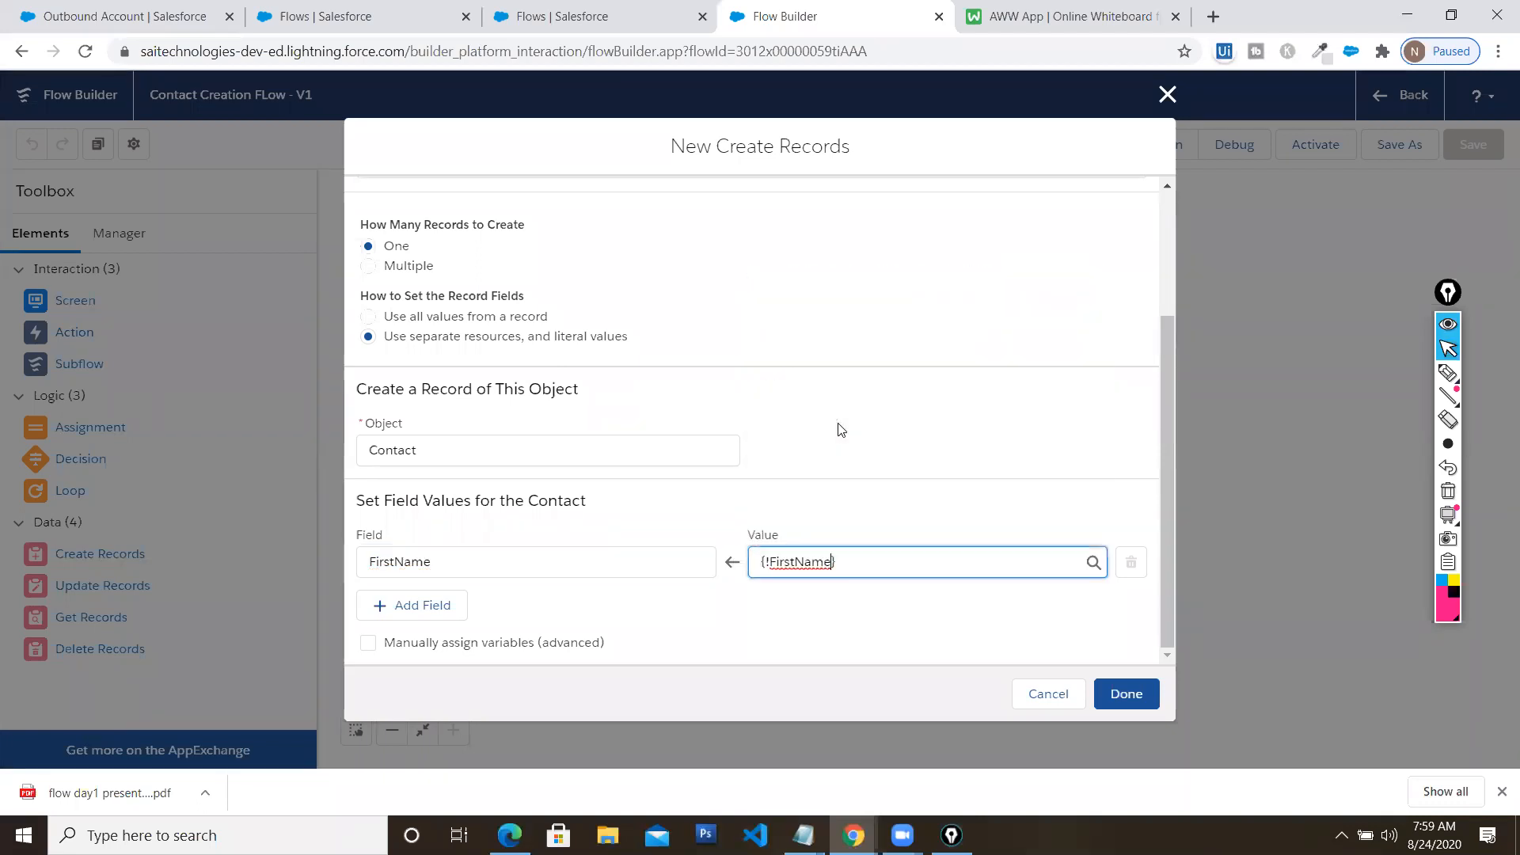
Add a LastName mapping to {!LastName} and confirm the Create REcord settings
{"action": "left_click", "coordinate": [437, 604]}
{"action": "left_click", "coordinate": [464, 561]}
{"action": "type", "text": "Last"}
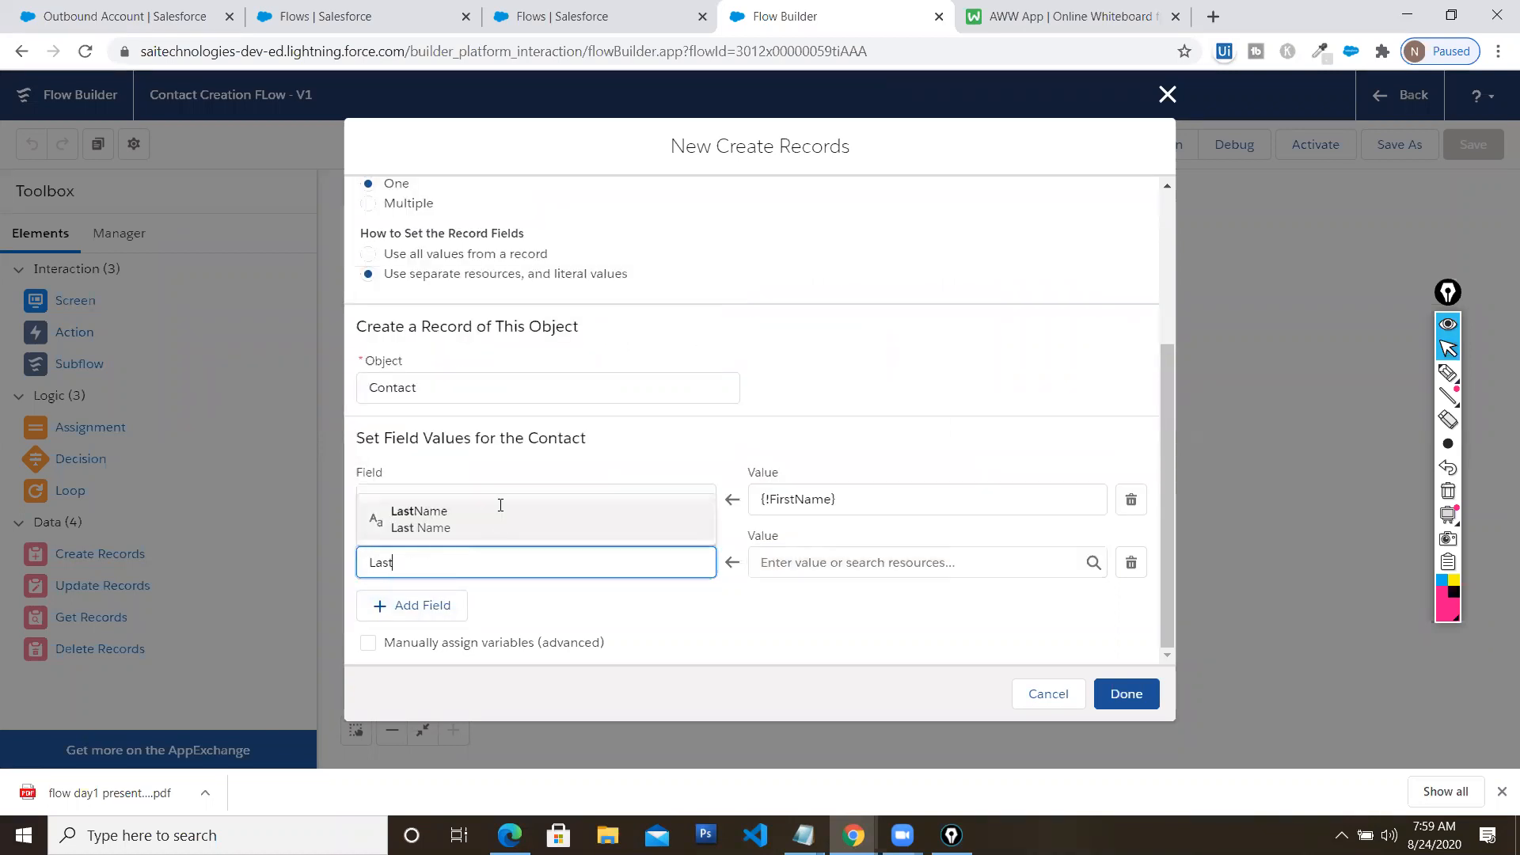
{"action": "left_click", "coordinate": [502, 513]}
{"action": "left_click", "coordinate": [849, 564]}
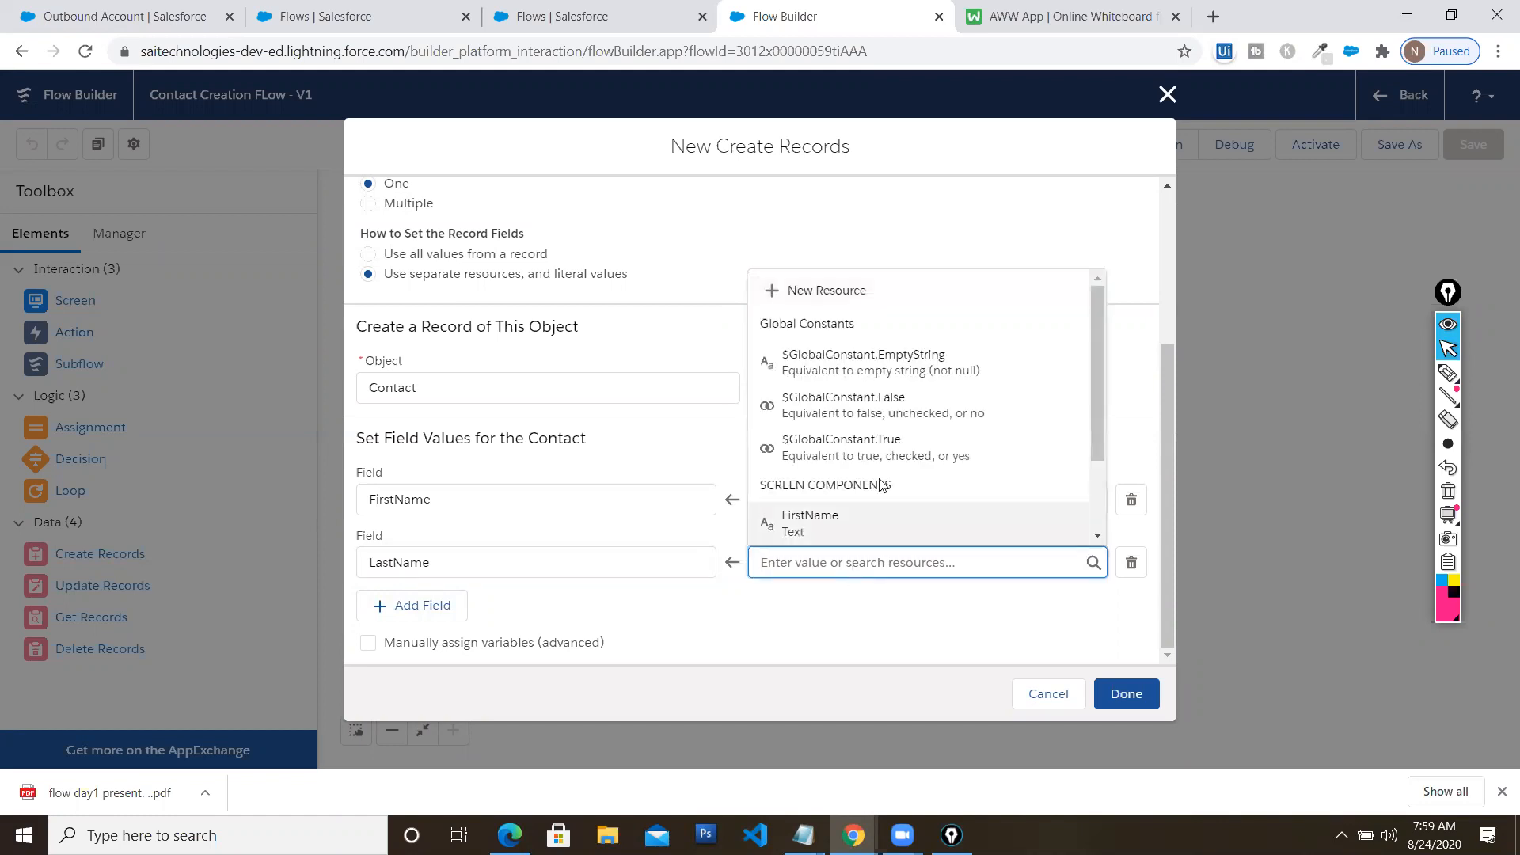
{"action": "scroll", "coordinate": [815, 491], "scroll_direction": "down", "scroll_amount": 1}
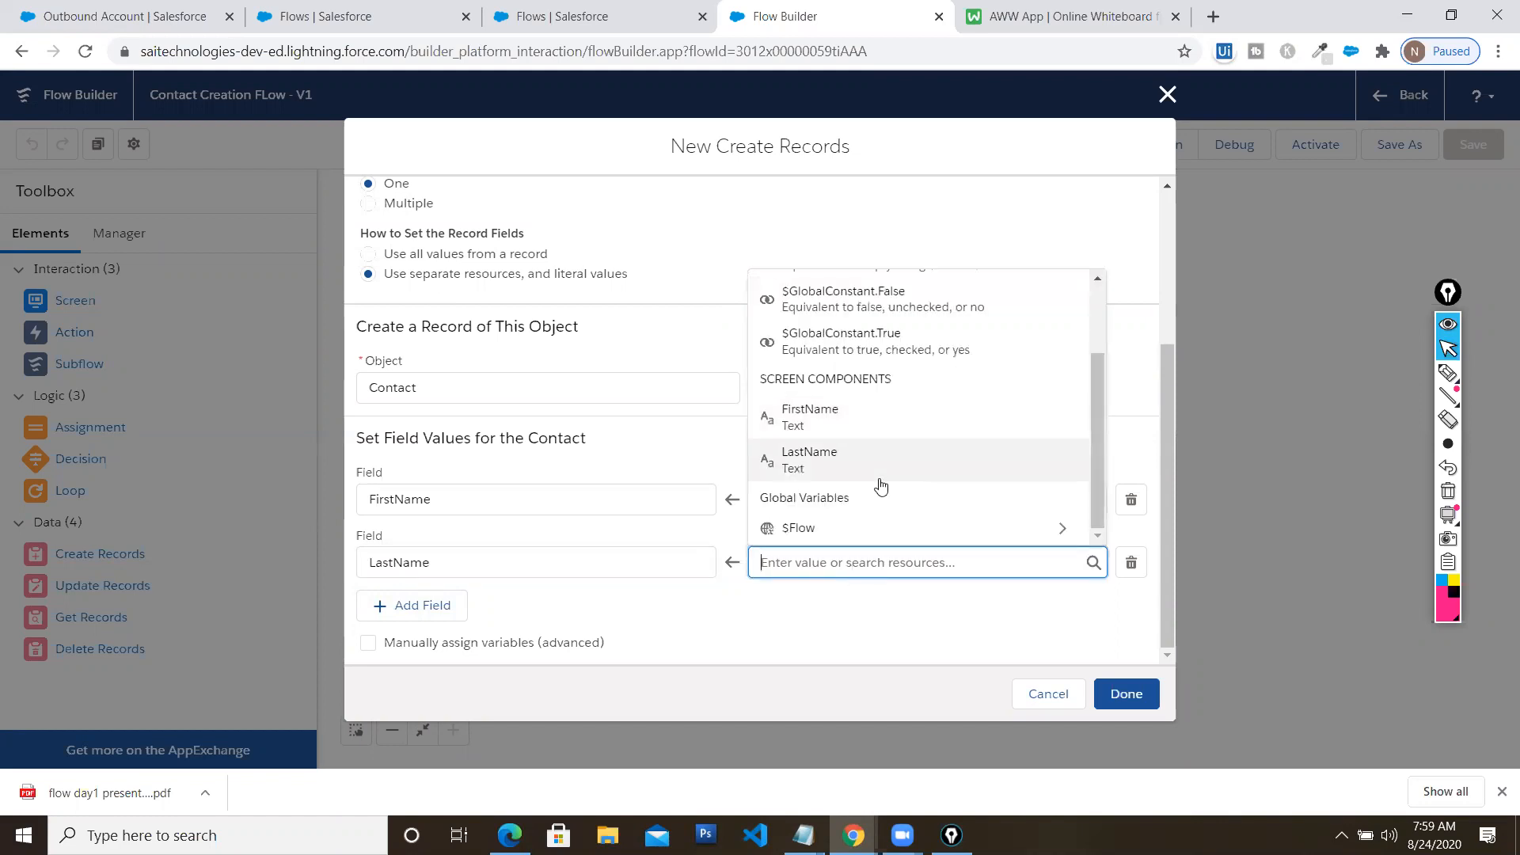
{"action": "left_click", "coordinate": [805, 467]}
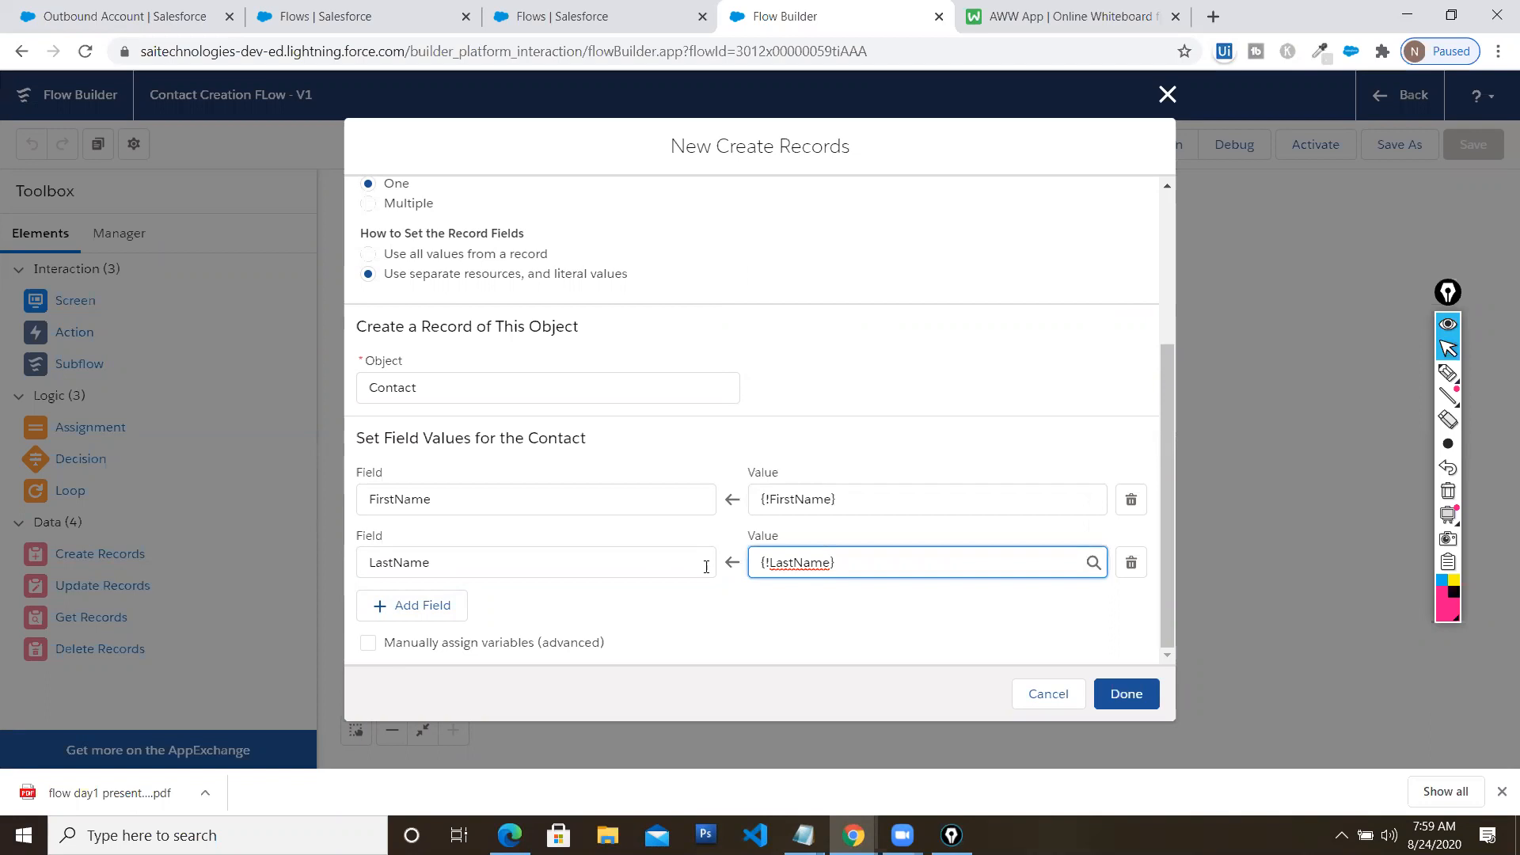
{"action": "left_click", "coordinate": [1159, 420]}
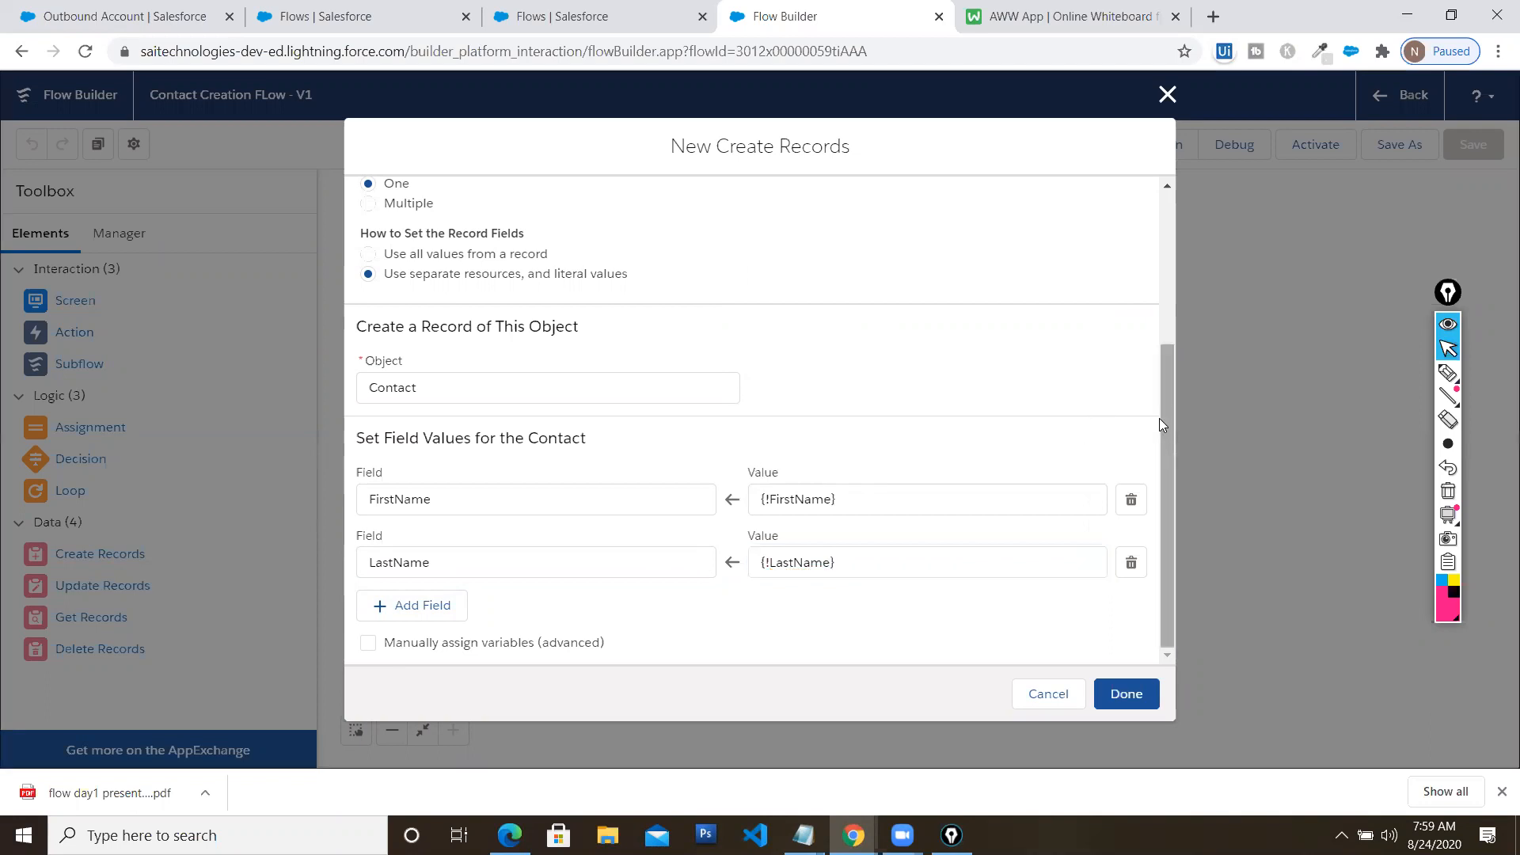
{"action": "left_click", "coordinate": [1128, 692]}
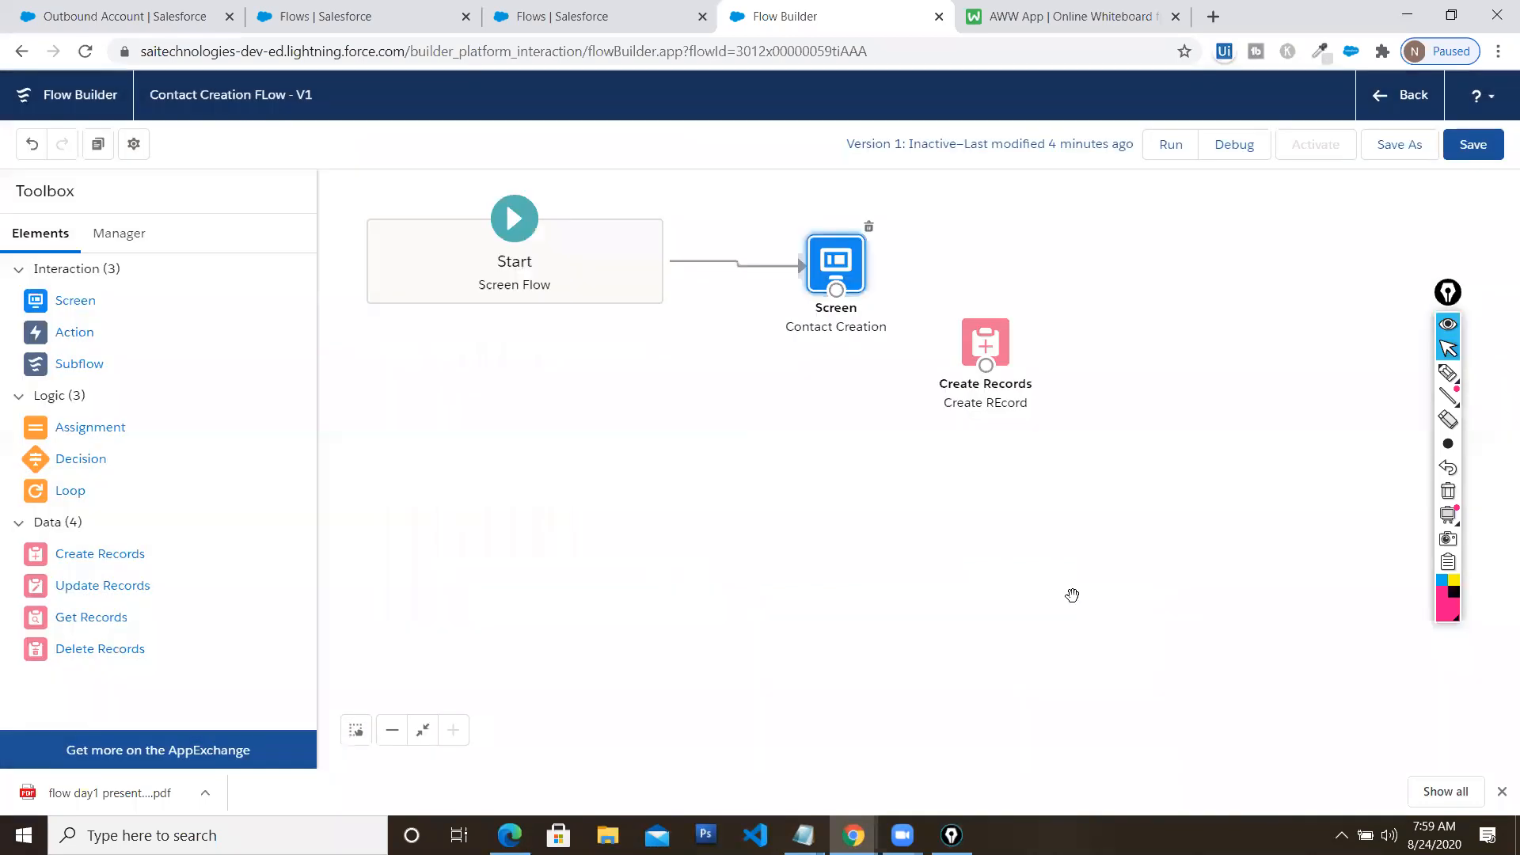
Place Create REcord beside the Contact Creation screen, connect them, and save the flow
{"action": "left_click_drag", "start_coordinate": [990, 343], "coordinate": [1058, 265]}
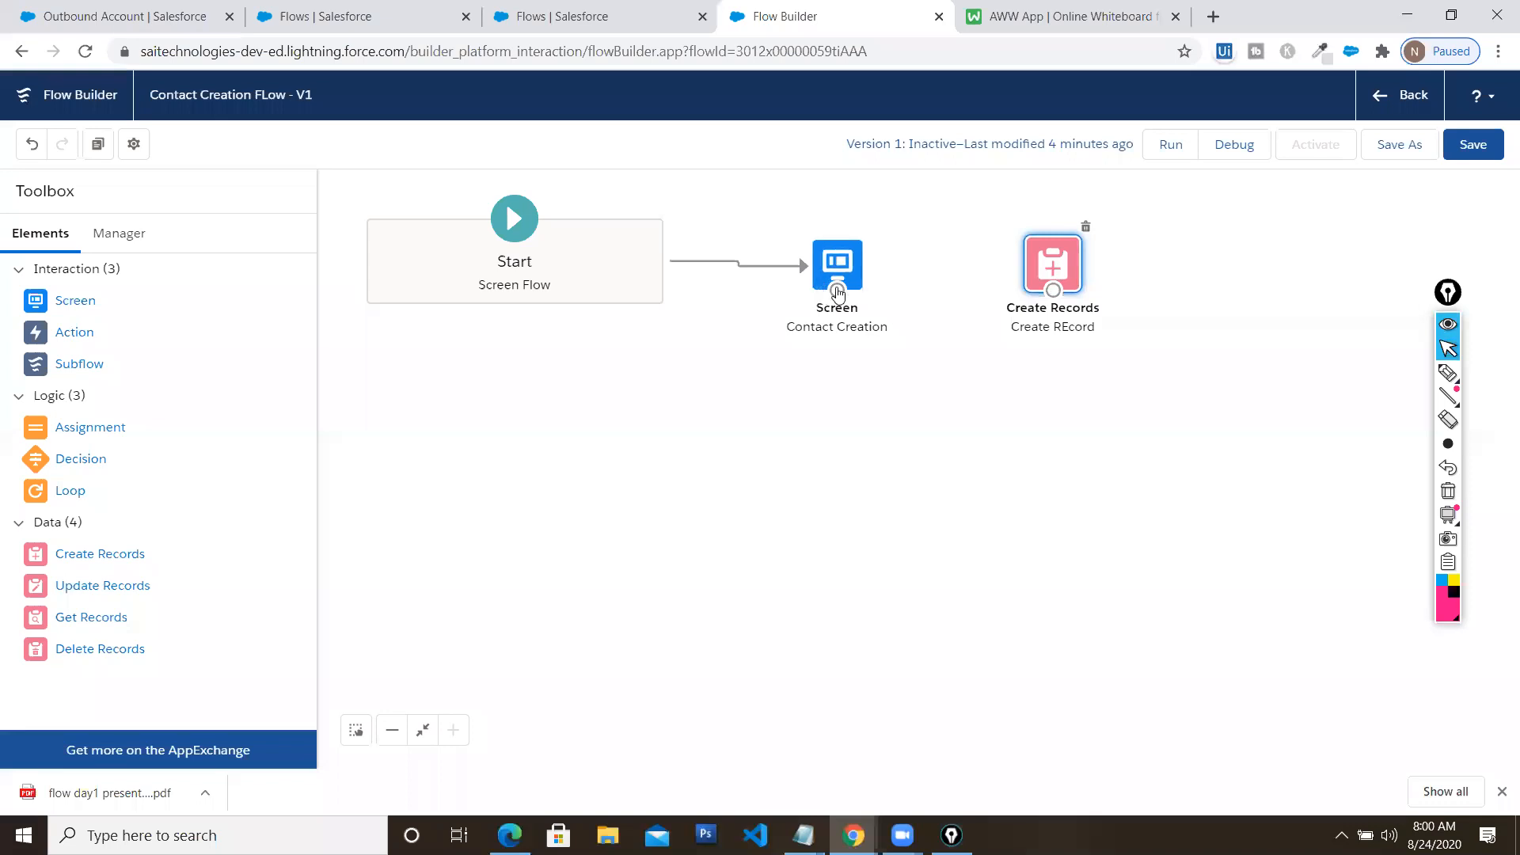
{"action": "left_click_drag", "start_coordinate": [837, 290], "coordinate": [1054, 294]}
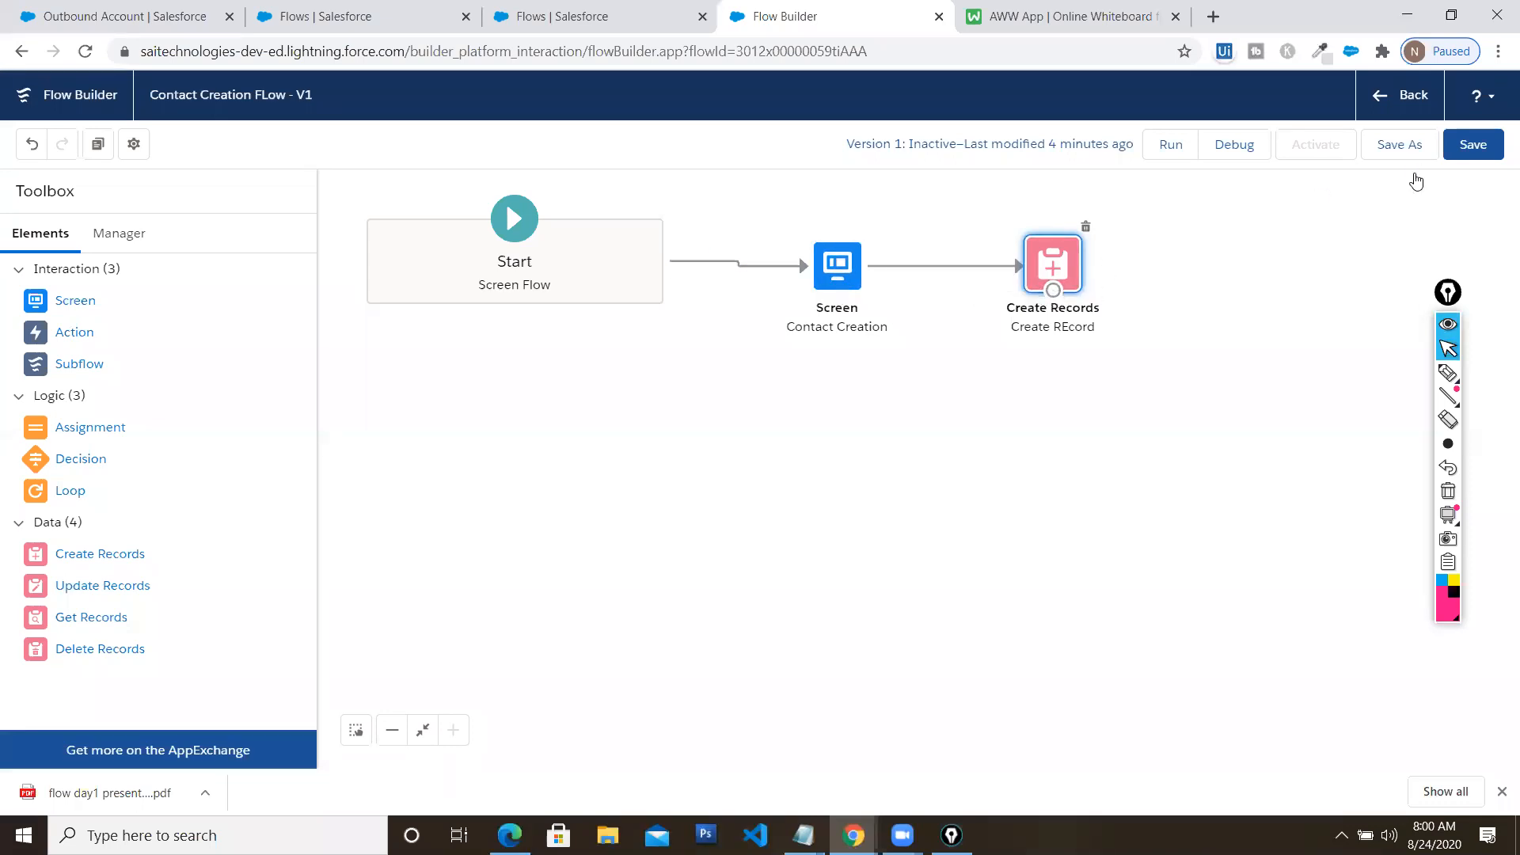
{"action": "left_click", "coordinate": [1470, 146]}
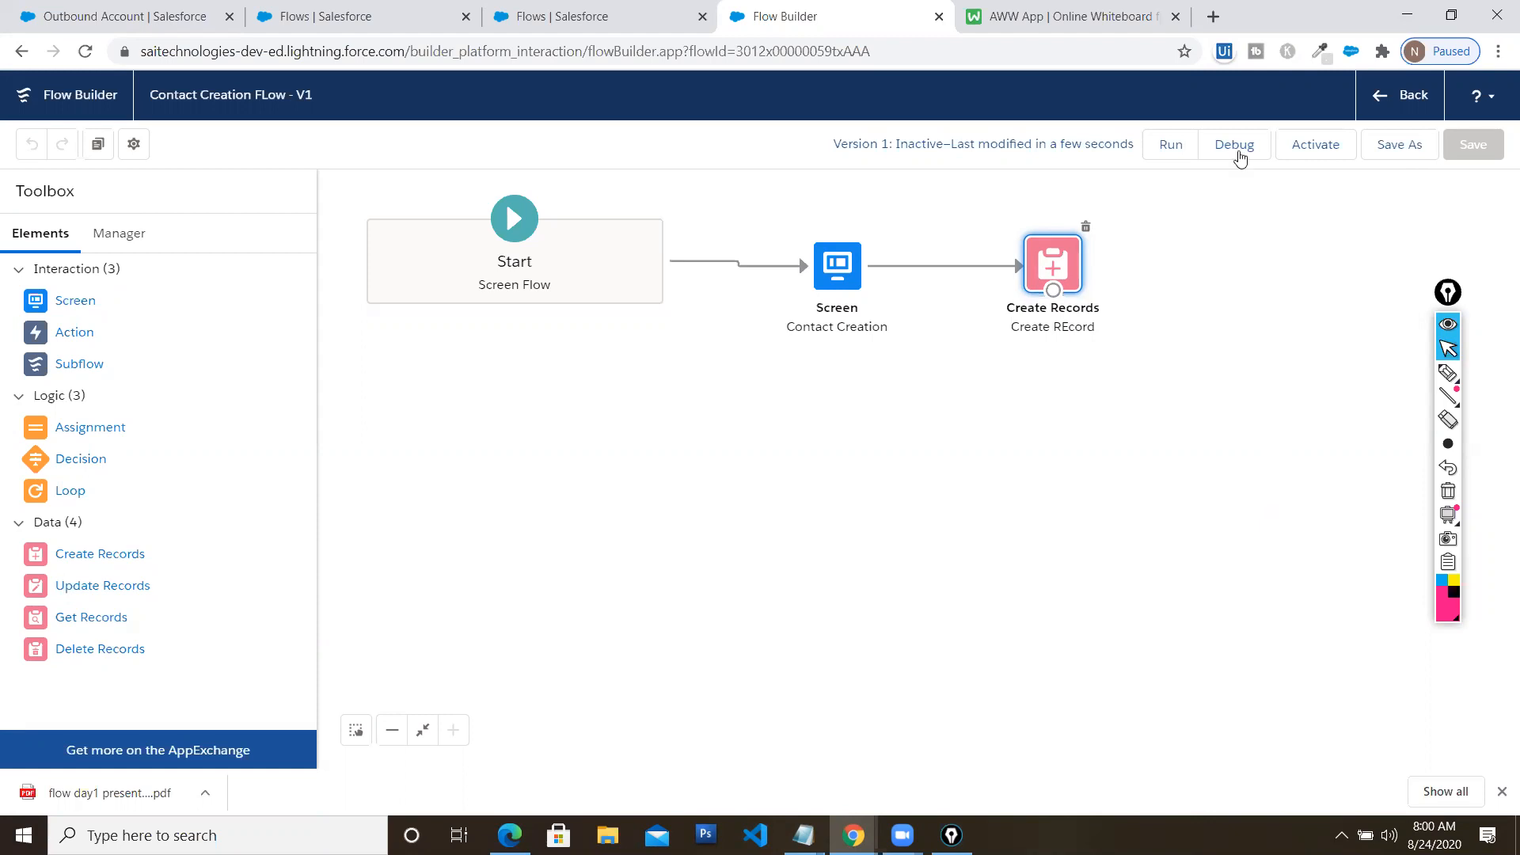
Start a debug run of the flow with the default debug options
{"action": "left_click", "coordinate": [1236, 147]}
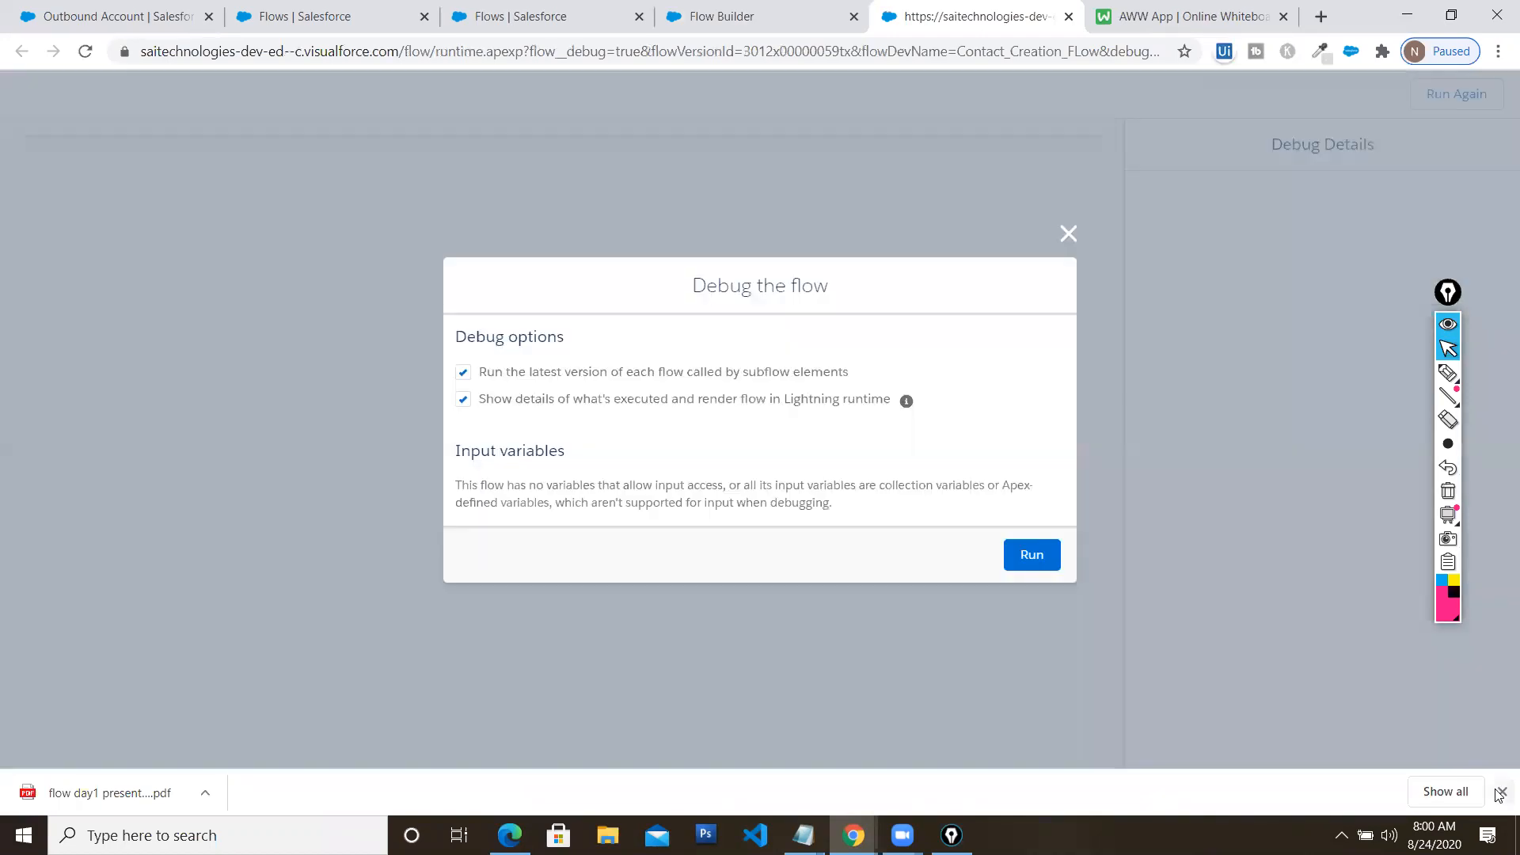
{"action": "left_click", "coordinate": [1502, 791]}
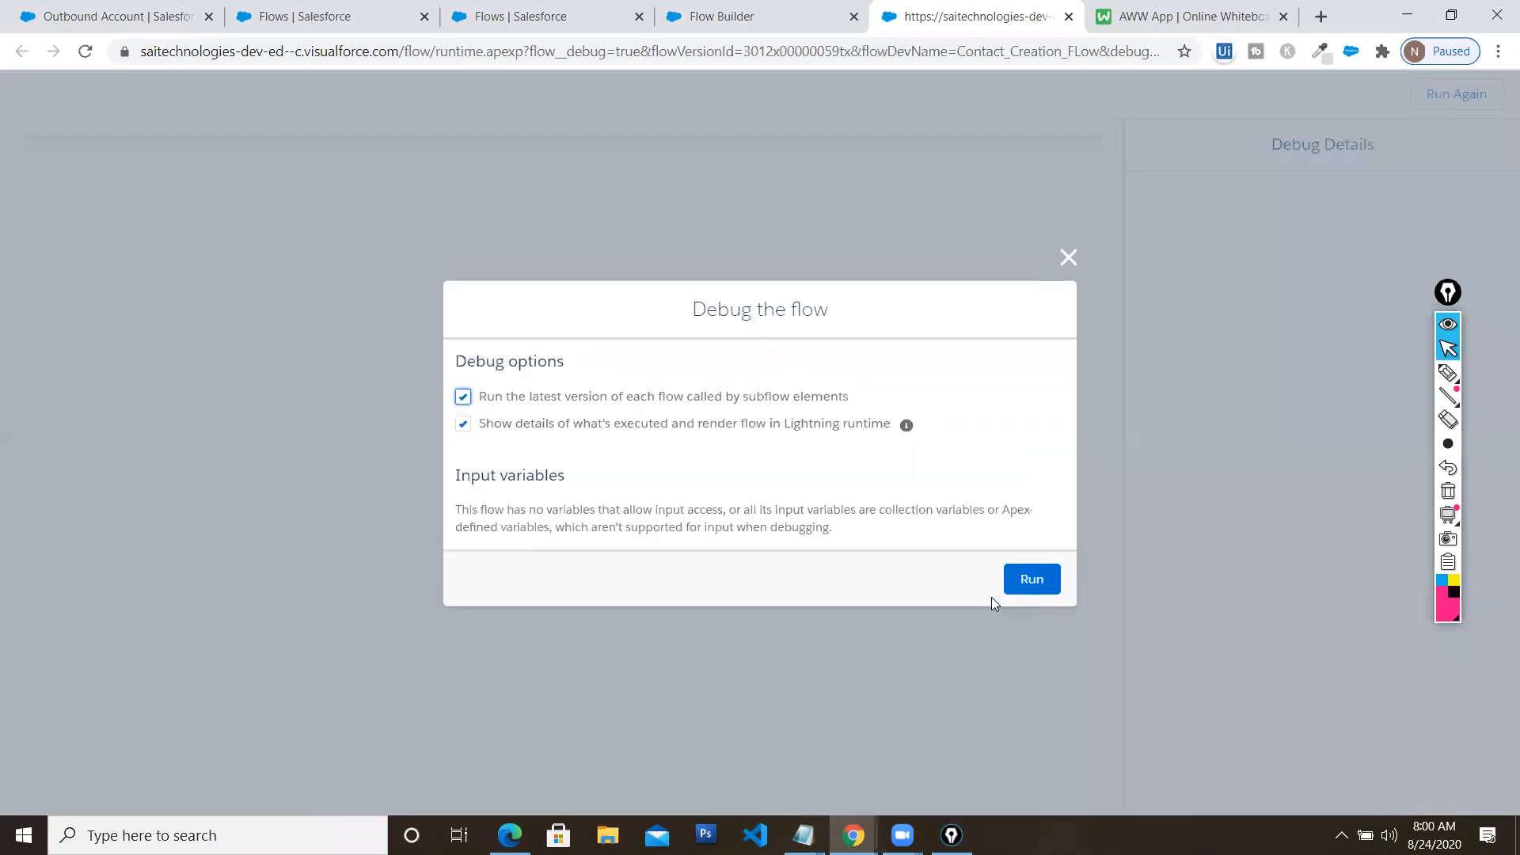
{"action": "left_click", "coordinate": [1031, 579]}
Enter a sample first and last name on the debug form and submit it
{"action": "left_click", "coordinate": [148, 228]}
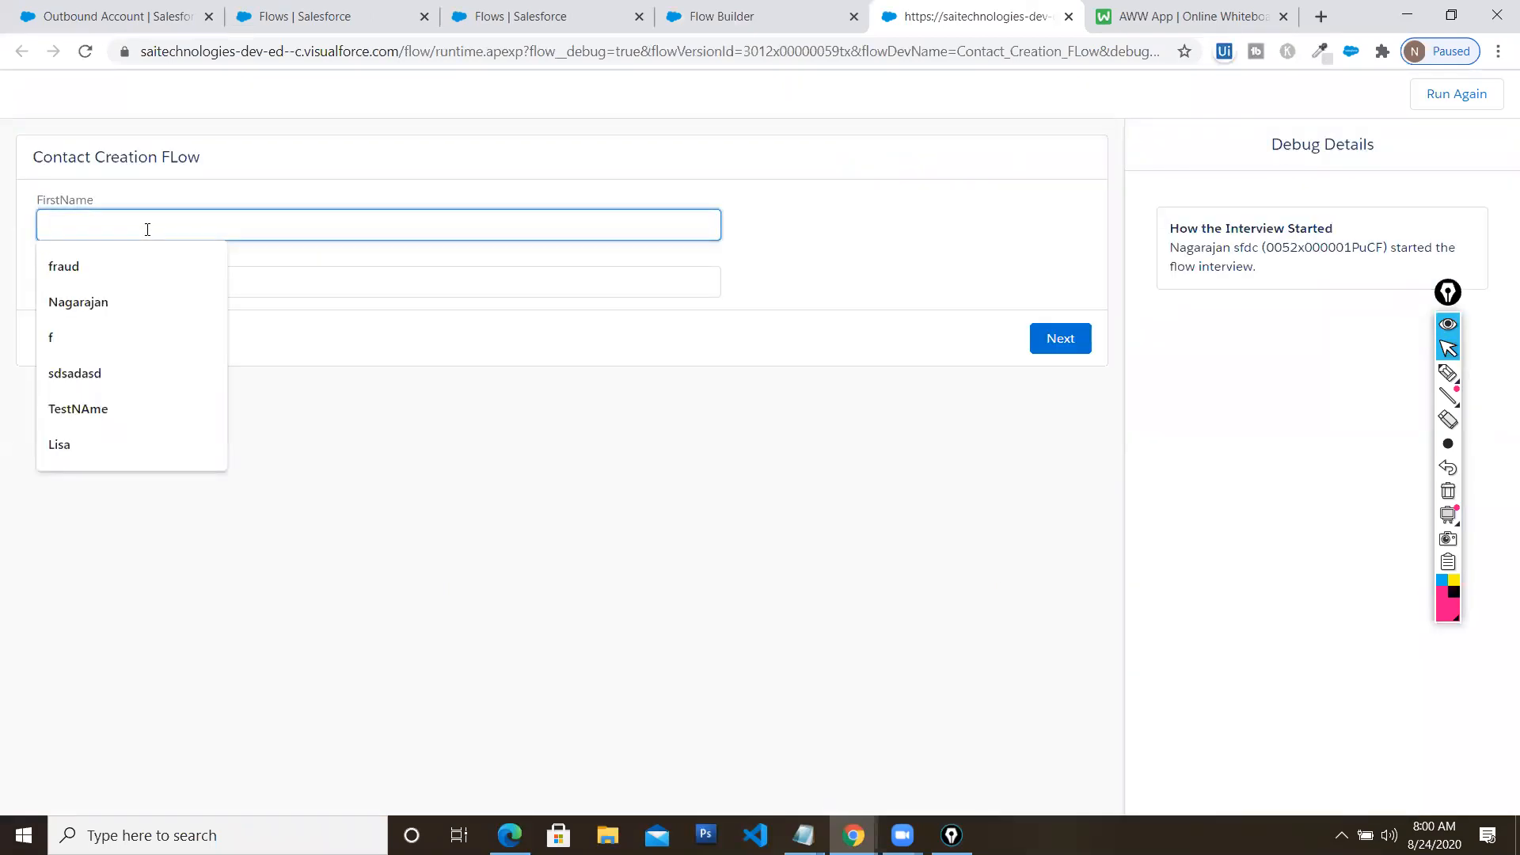
{"action": "key", "text": "Tab"}
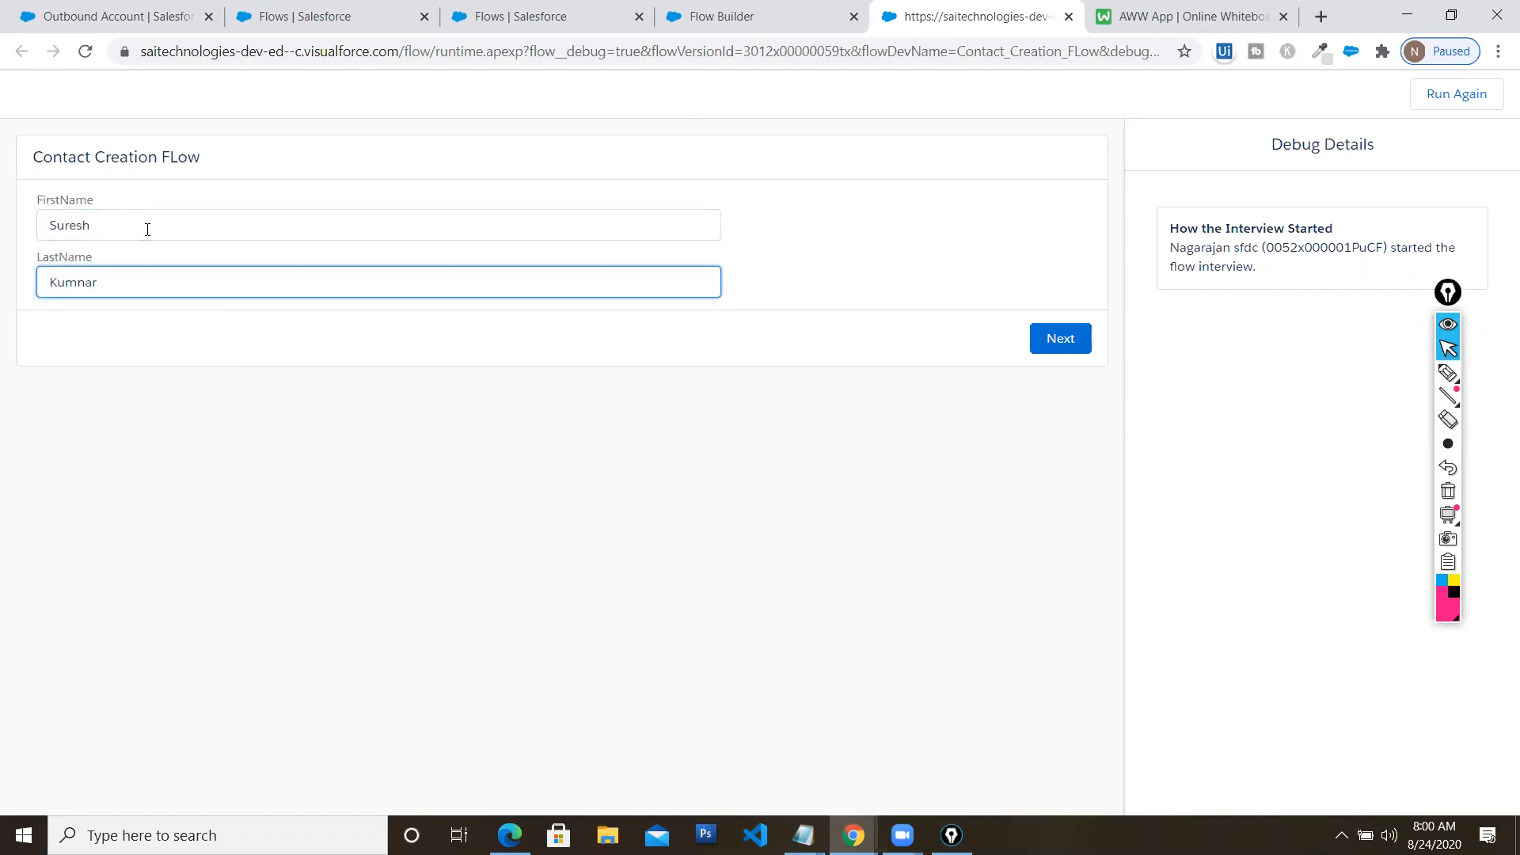
{"action": "left_click", "coordinate": [1055, 338]}
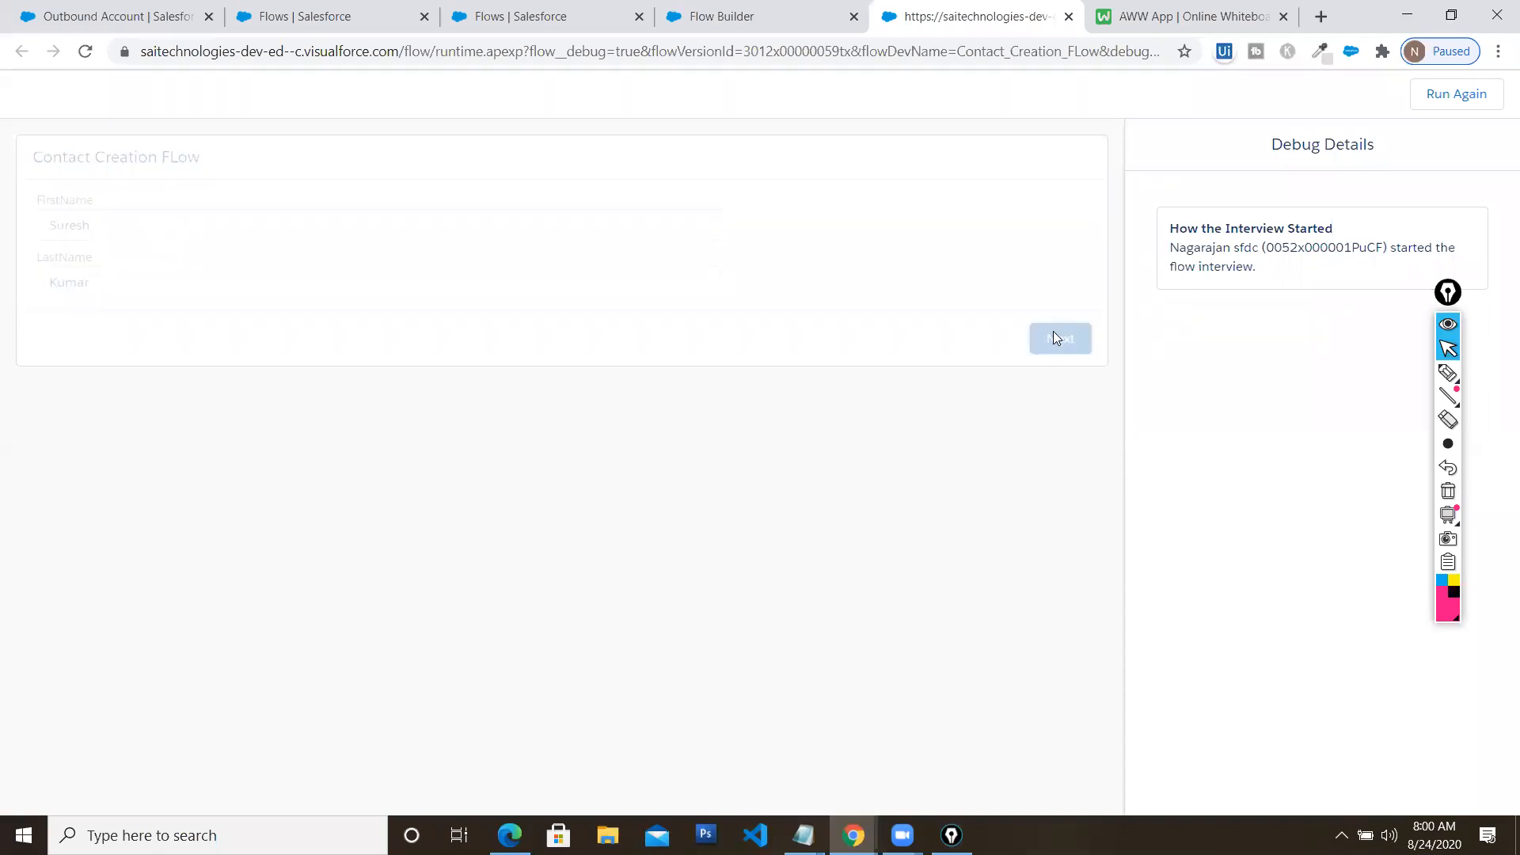
{"action": "left_click", "coordinate": [1444, 295]}
{"action": "left_click_drag", "start_coordinate": [1445, 295], "coordinate": [199, 400]}
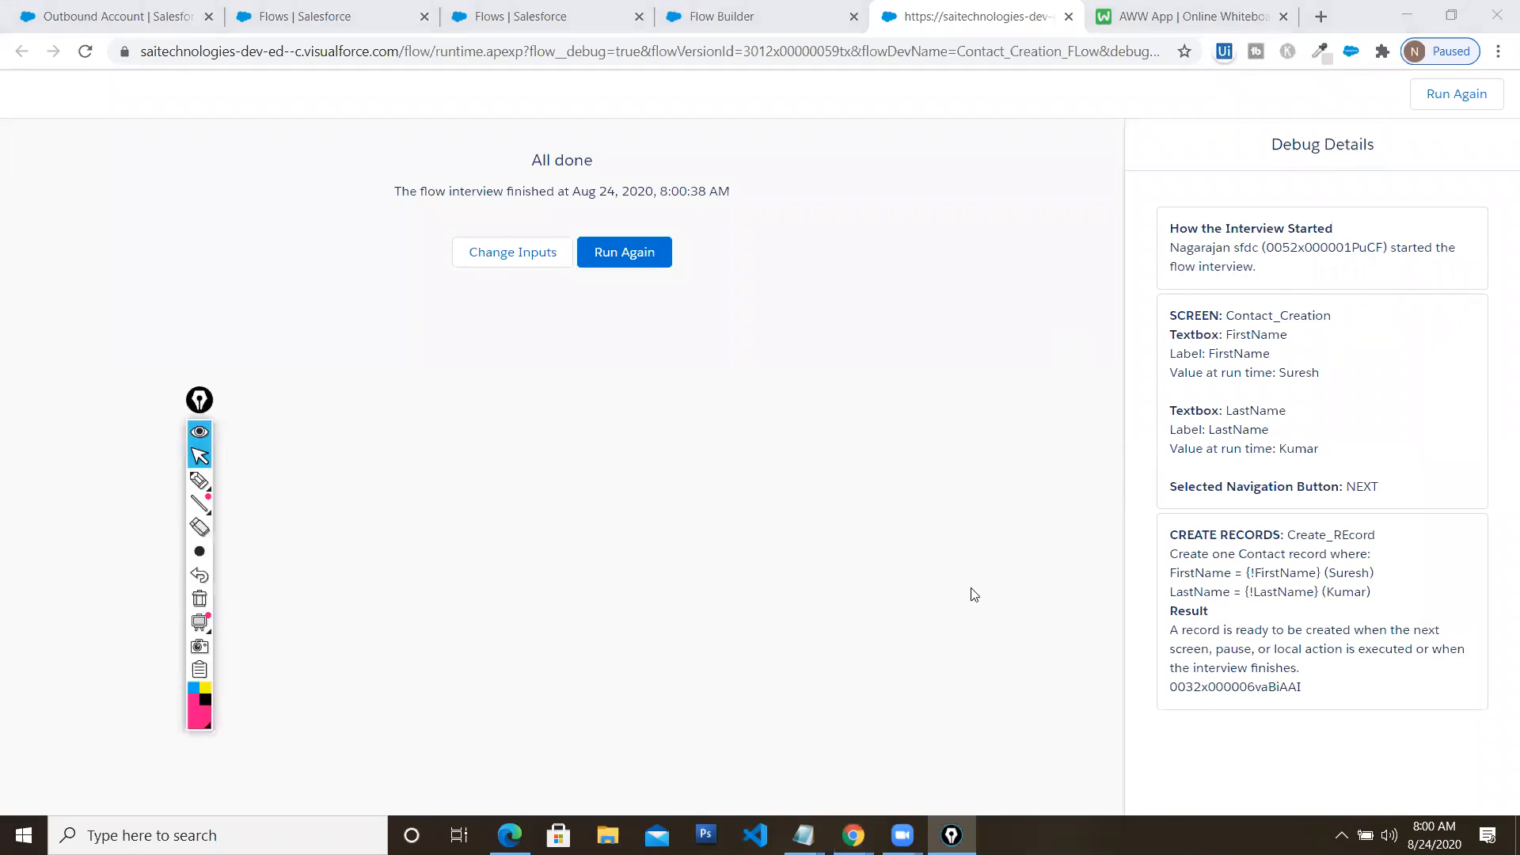
{"action": "mouse_move", "coordinate": [195, 504]}
{"action": "left_click", "coordinate": [203, 482]}
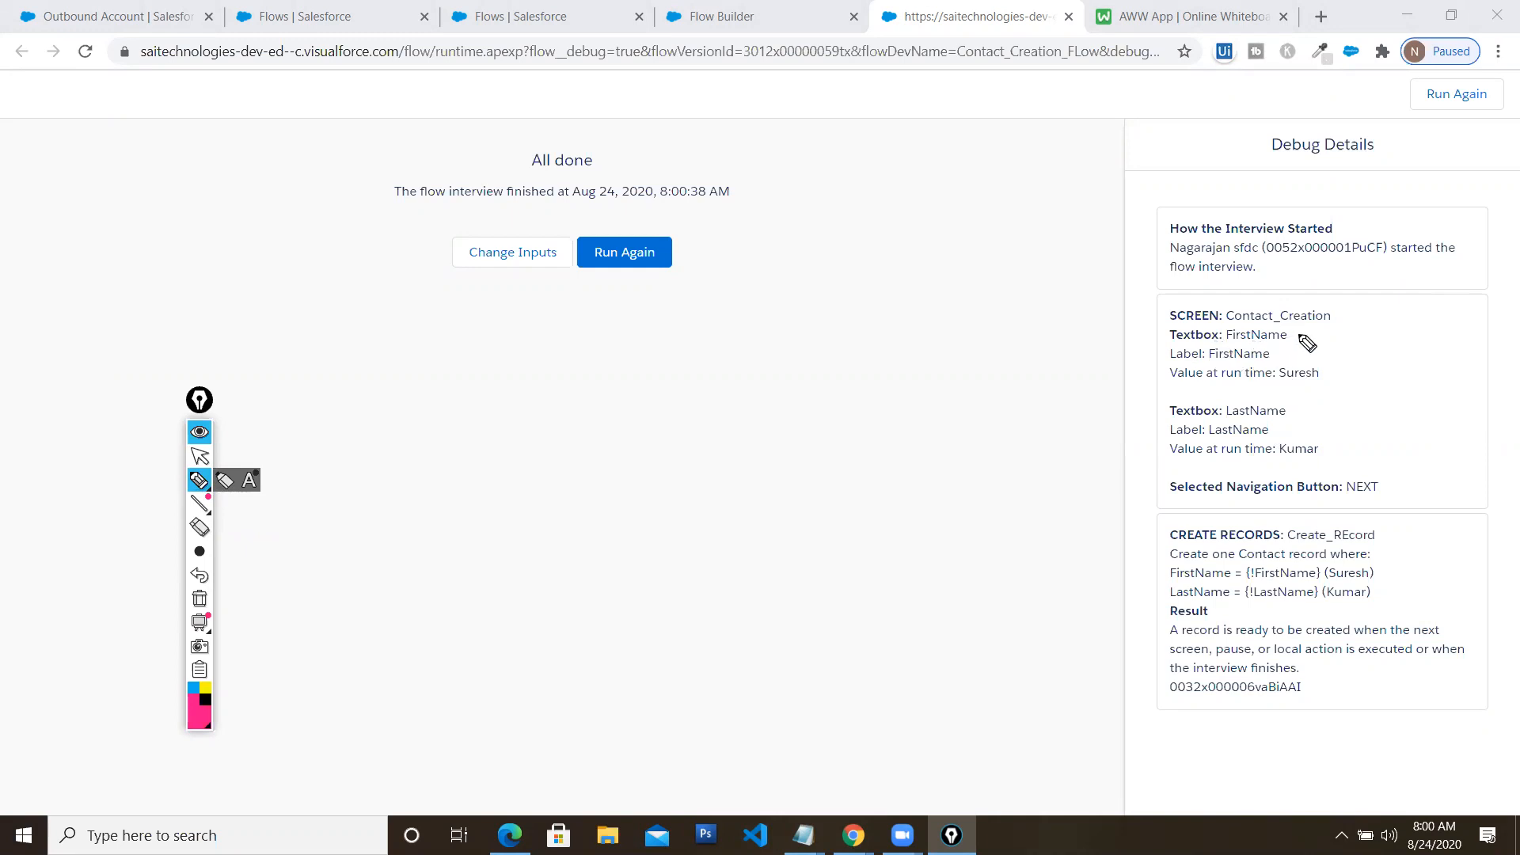
{"action": "mouse_move", "coordinate": [1329, 360]}
{"action": "left_mouse_down"}
{"action": "mouse_move", "coordinate": [1346, 382]}
{"action": "mouse_move", "coordinate": [1380, 337]}
{"action": "left_mouse_up"}
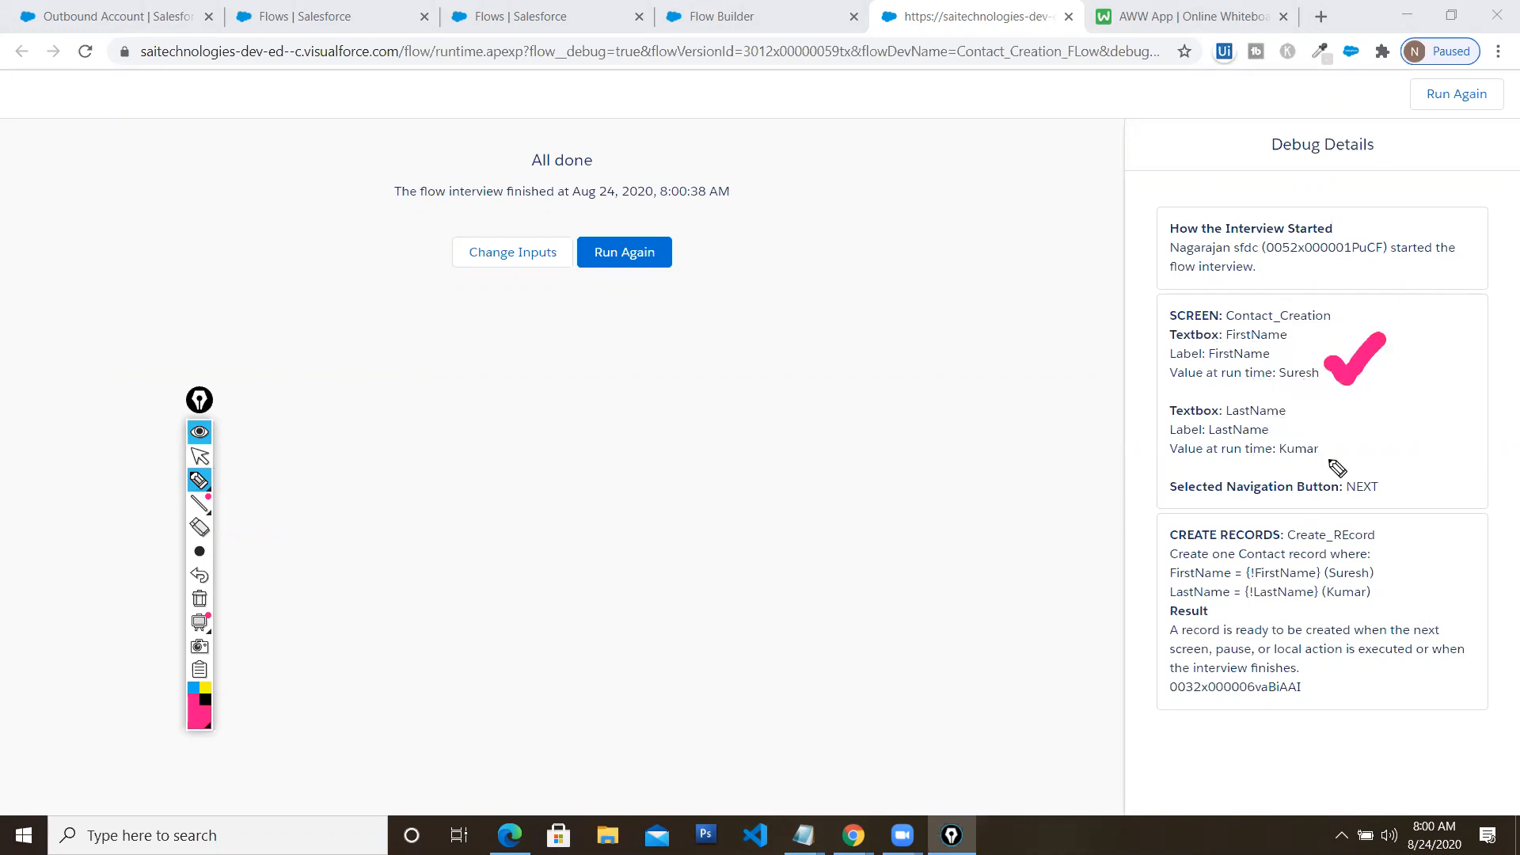
{"action": "mouse_move", "coordinate": [1346, 449]}
{"action": "left_mouse_down"}
{"action": "mouse_move", "coordinate": [1327, 436]}
{"action": "mouse_move", "coordinate": [1392, 429]}
{"action": "left_mouse_up"}
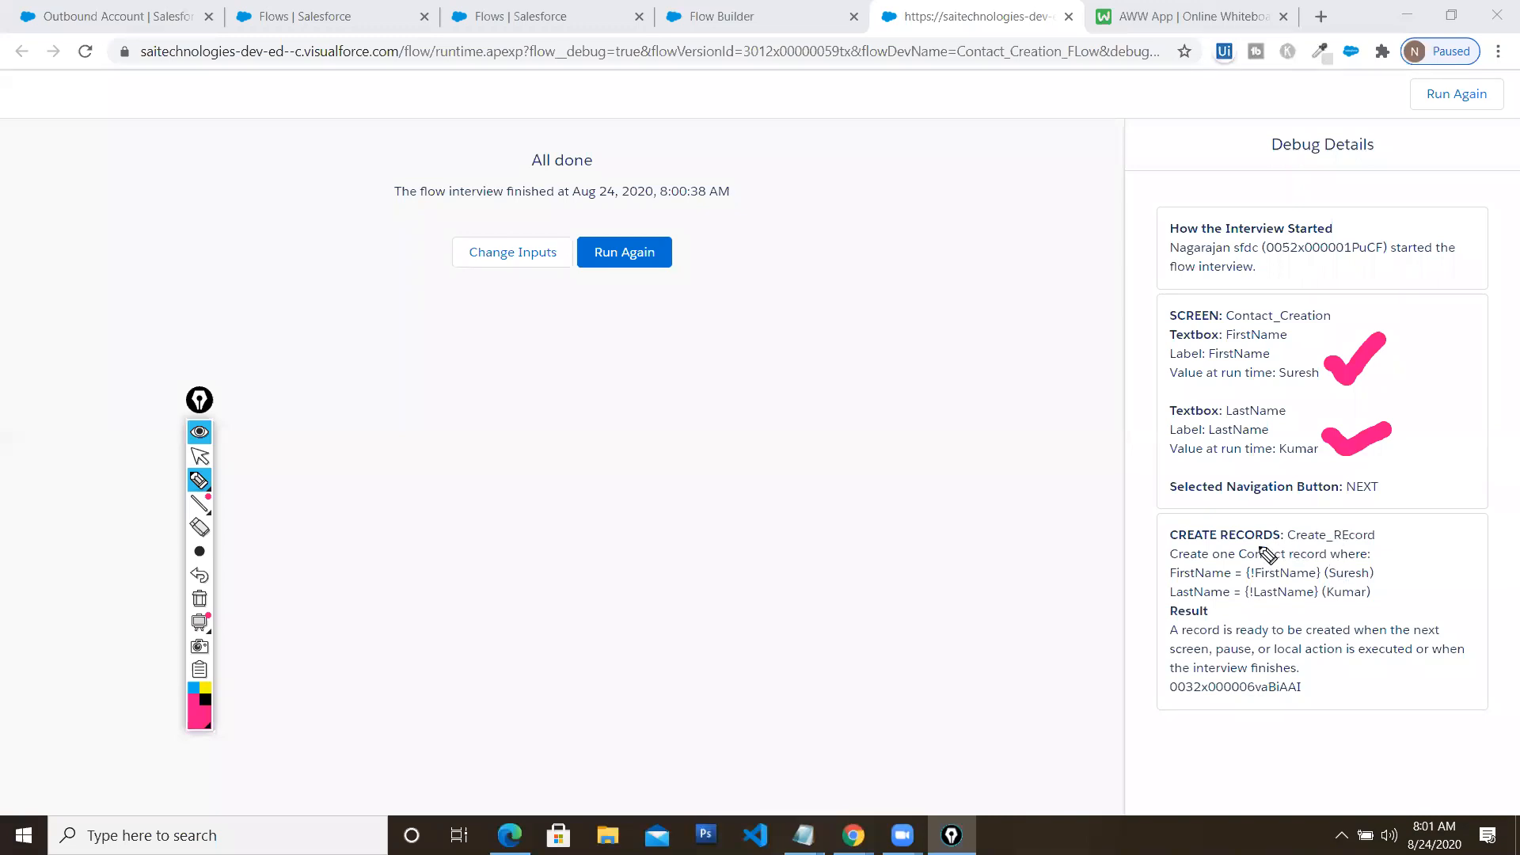
{"action": "left_click_drag", "start_coordinate": [1131, 526], "coordinate": [1190, 525]}
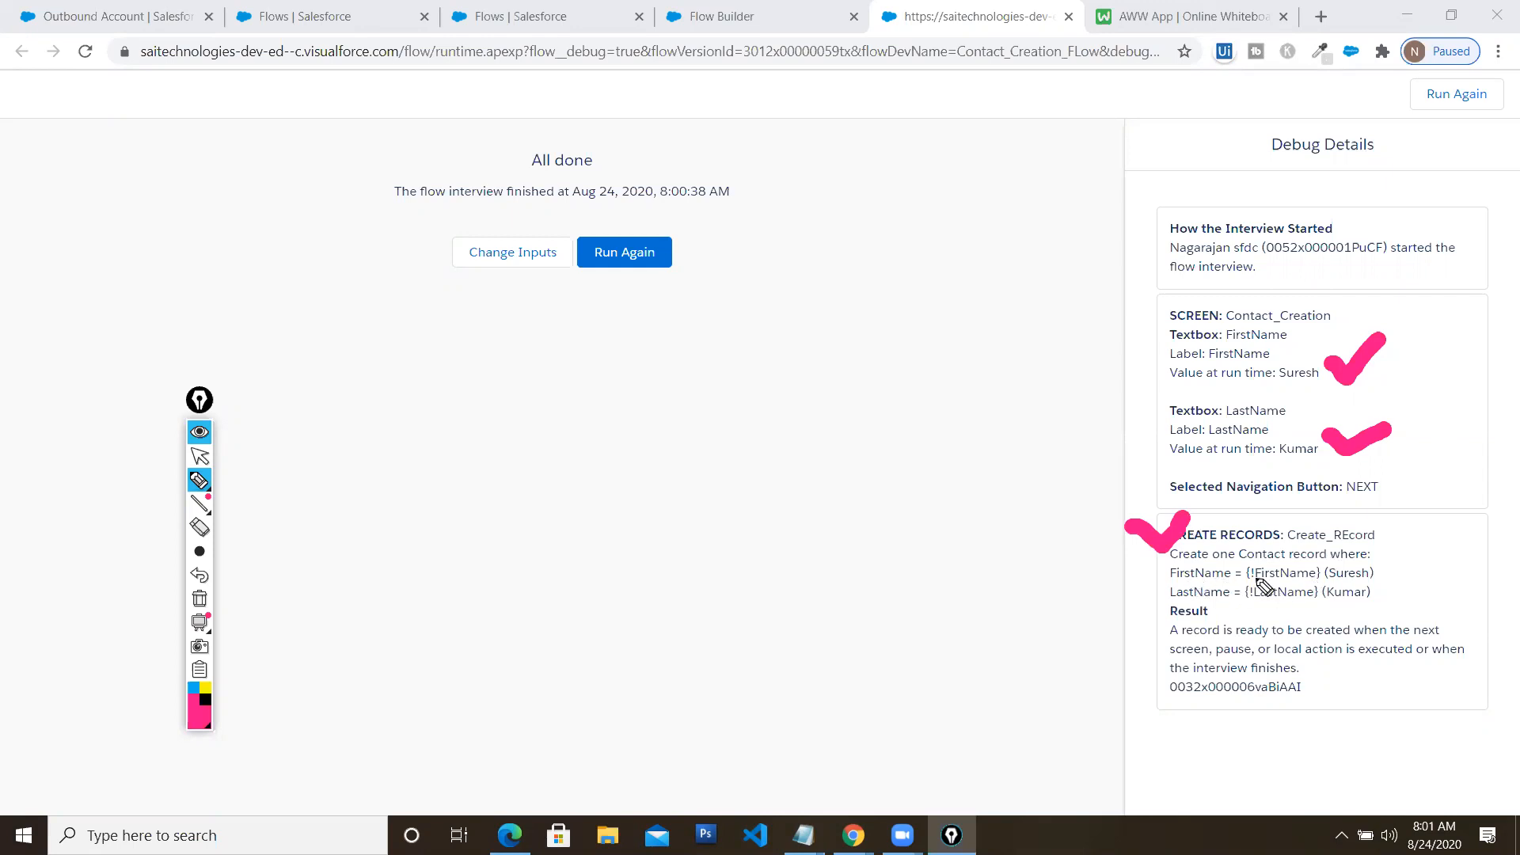
{"action": "left_click_drag", "start_coordinate": [1376, 579], "coordinate": [1434, 546]}
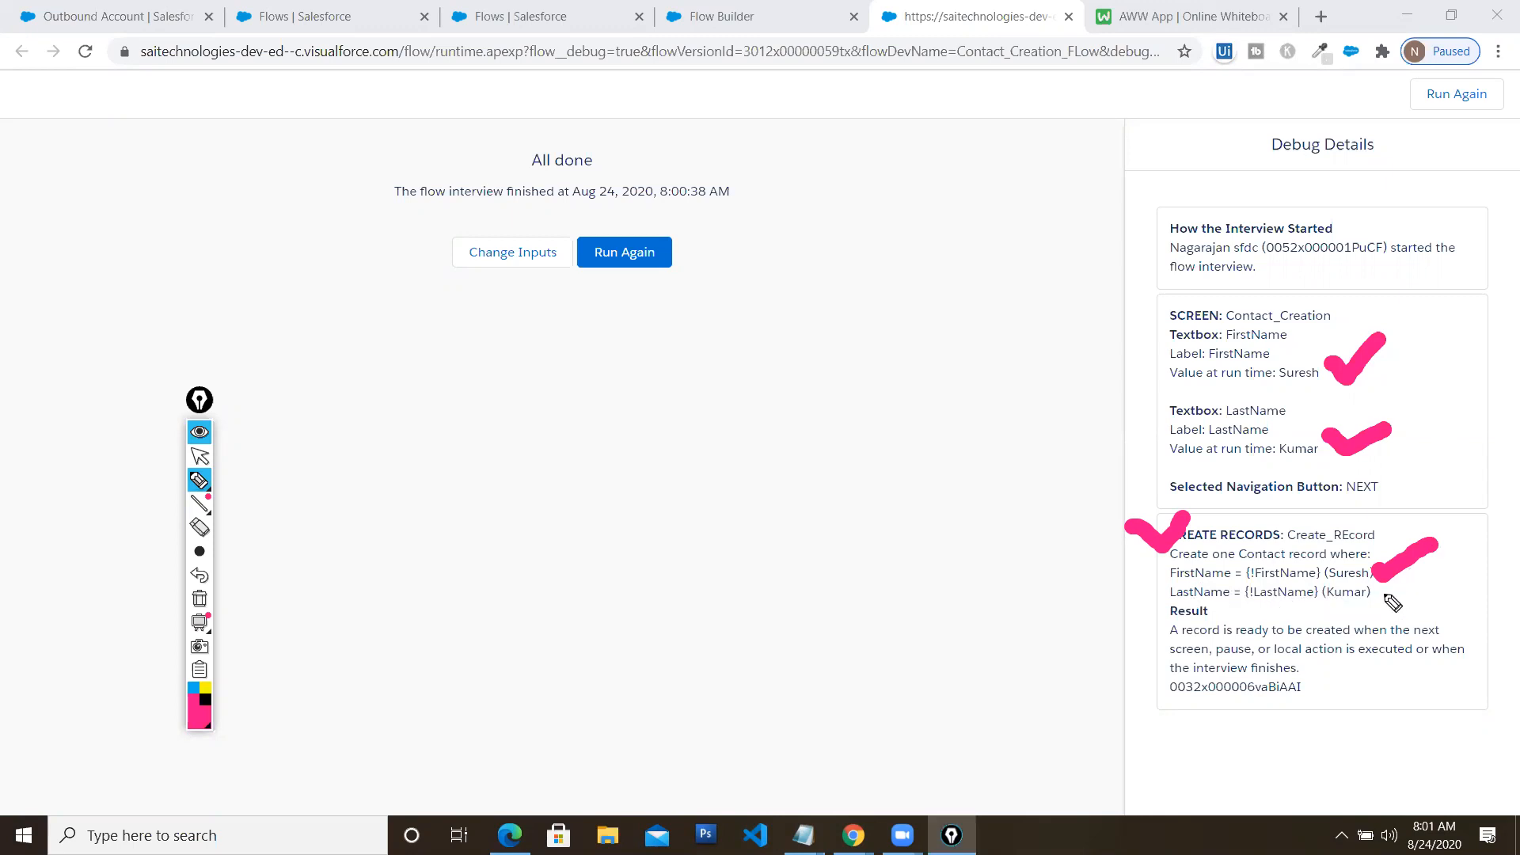
{"action": "left_click_drag", "start_coordinate": [1379, 600], "coordinate": [1429, 581]}
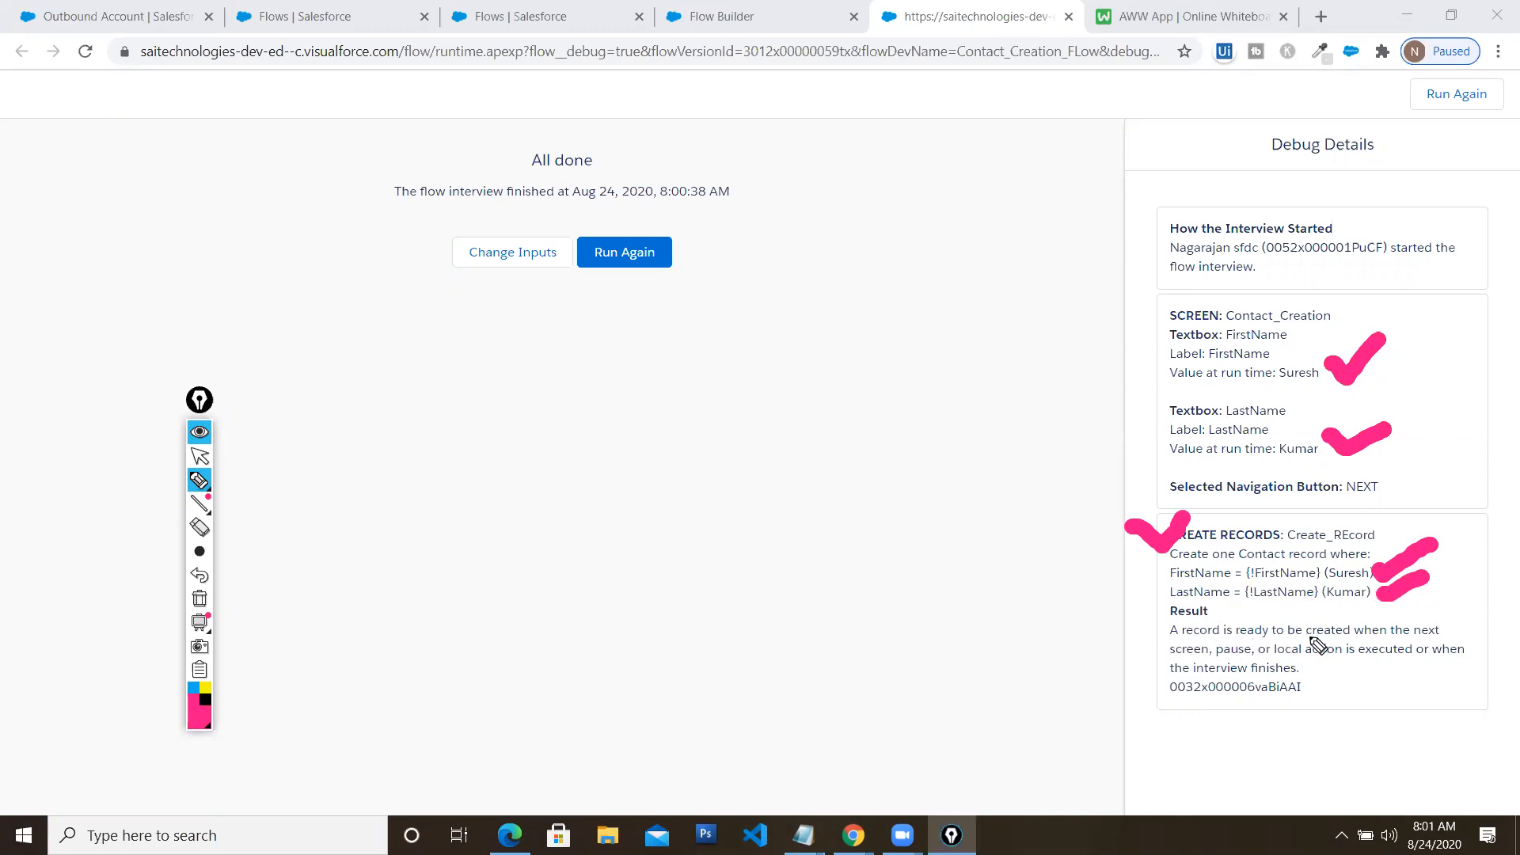
{"action": "left_click_drag", "start_coordinate": [1257, 639], "coordinate": [1348, 633]}
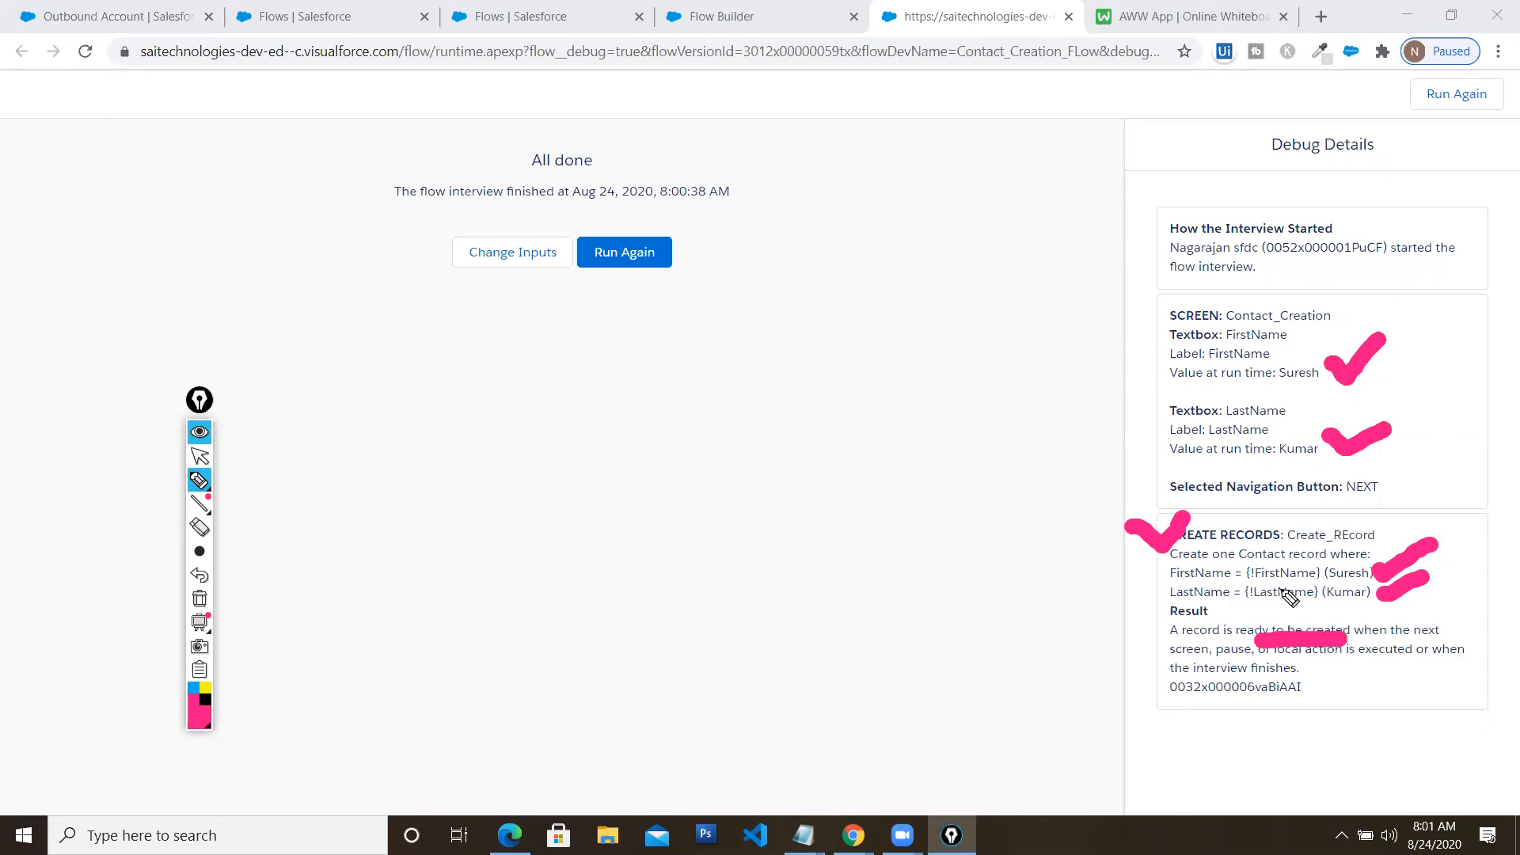
{"action": "left_click", "coordinate": [199, 598]}
{"action": "mouse_move", "coordinate": [204, 487]}
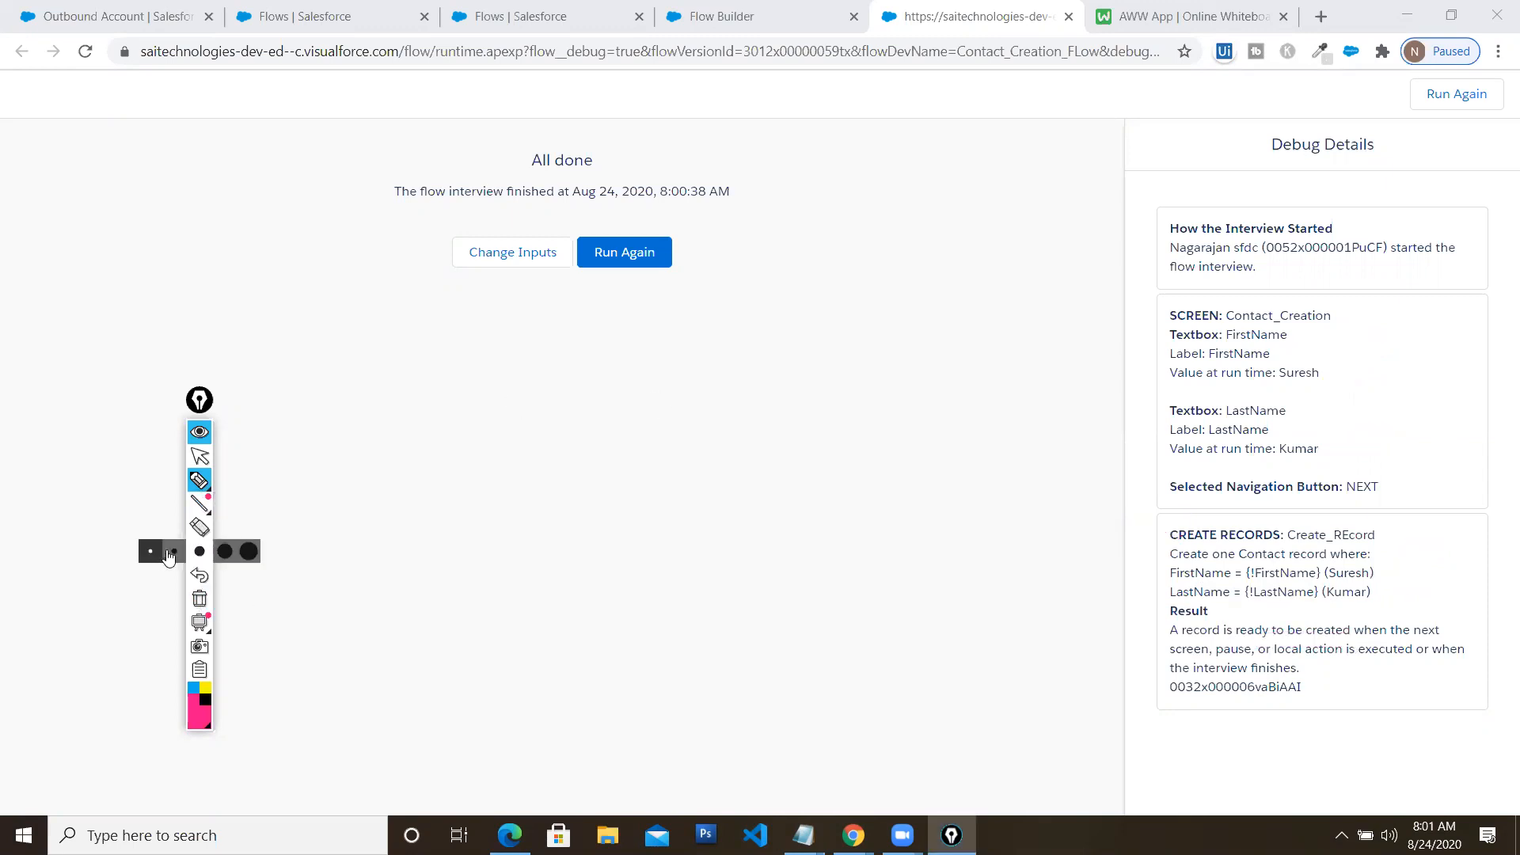
{"action": "left_click", "coordinate": [174, 552]}
{"action": "left_click_drag", "start_coordinate": [1171, 638], "coordinate": [1354, 648]}
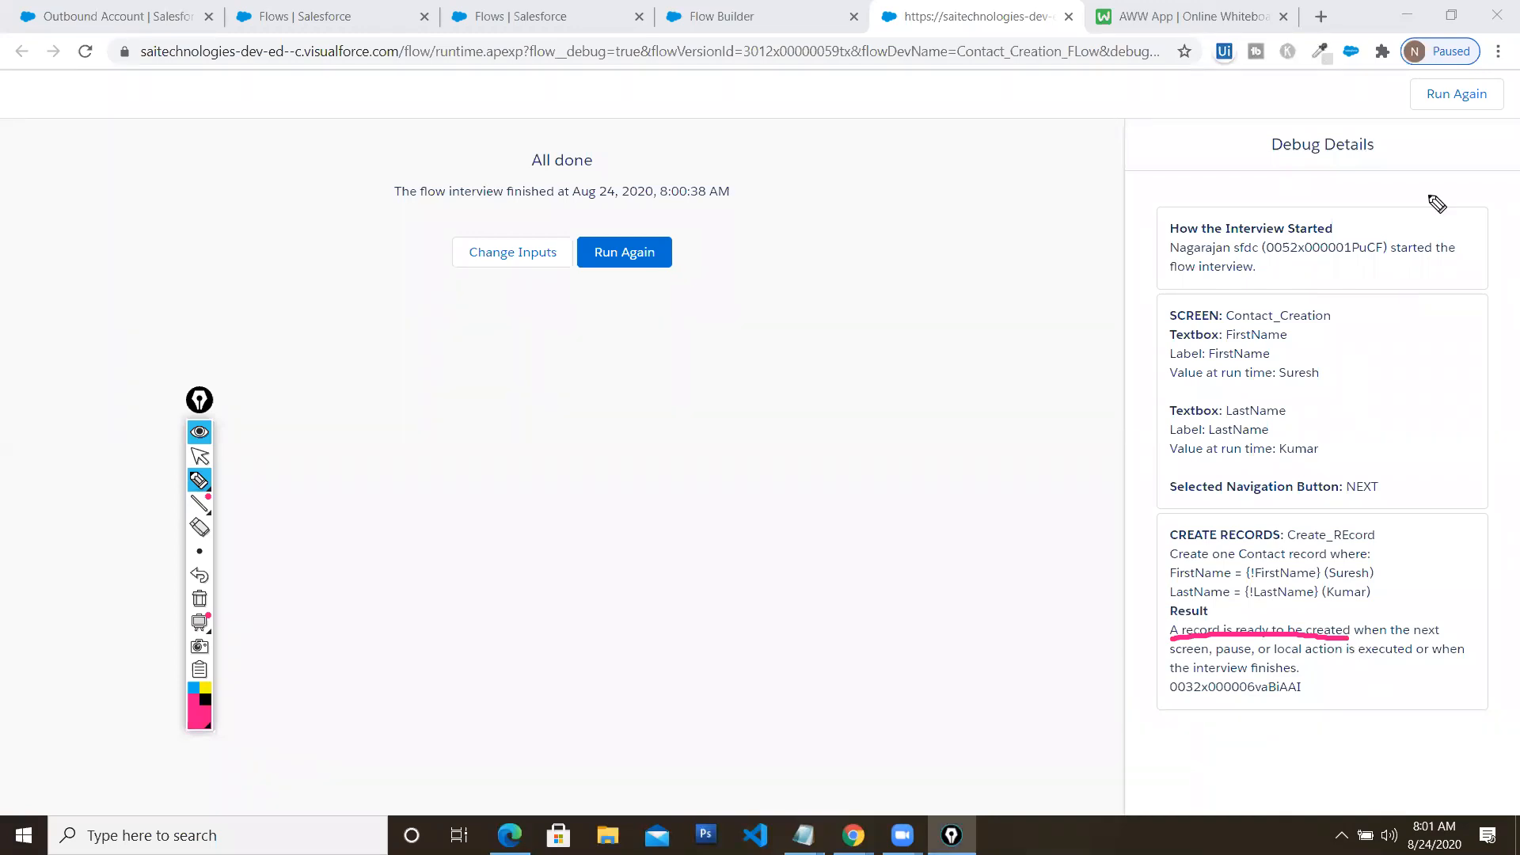
{"action": "mouse_move", "coordinate": [195, 492]}
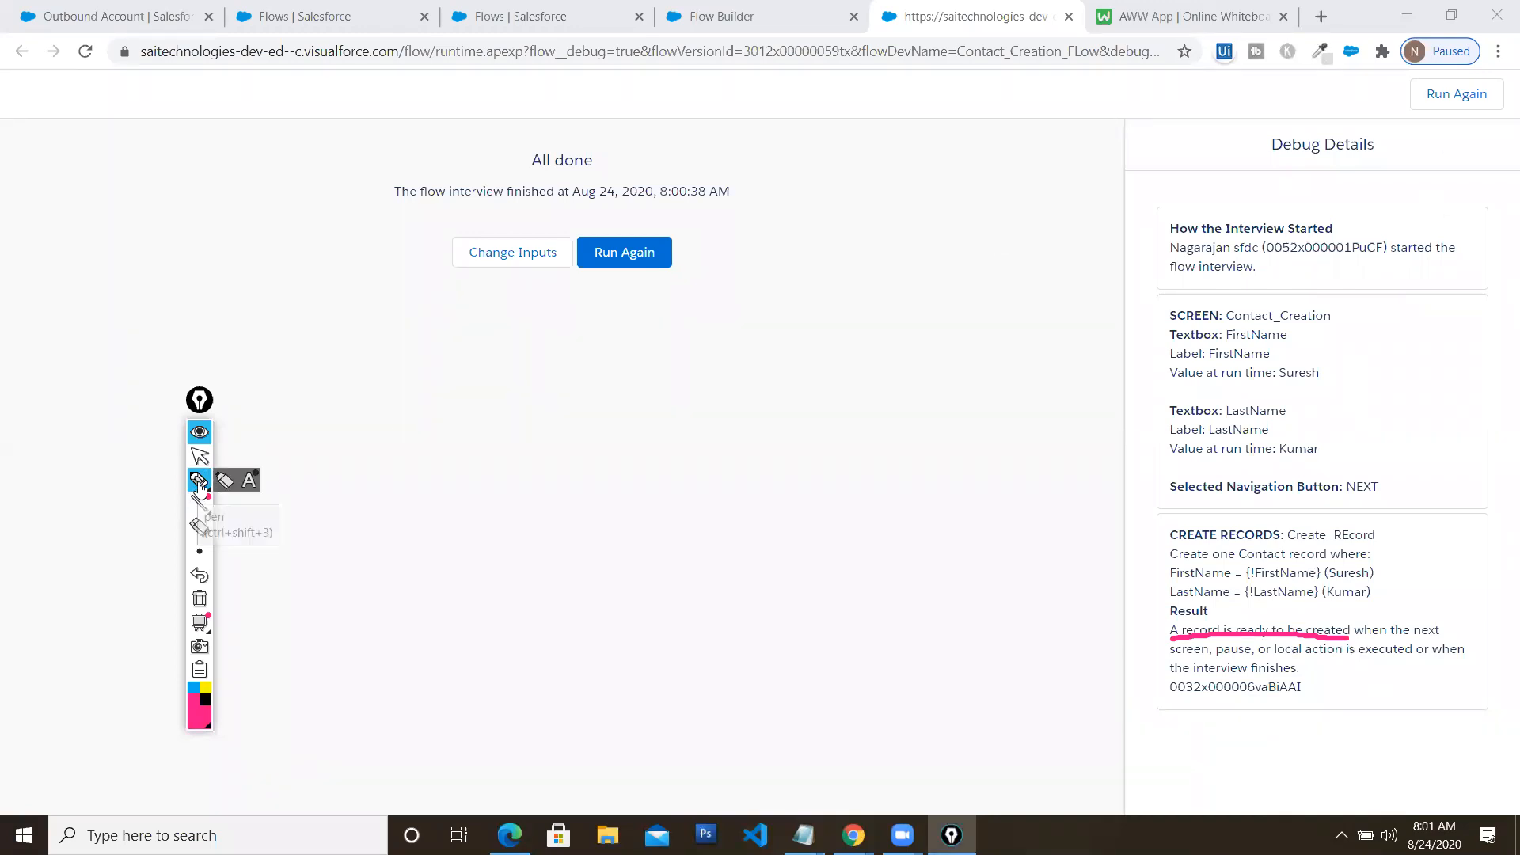
{"action": "mouse_move", "coordinate": [196, 629]}
{"action": "left_click", "coordinate": [200, 599]}
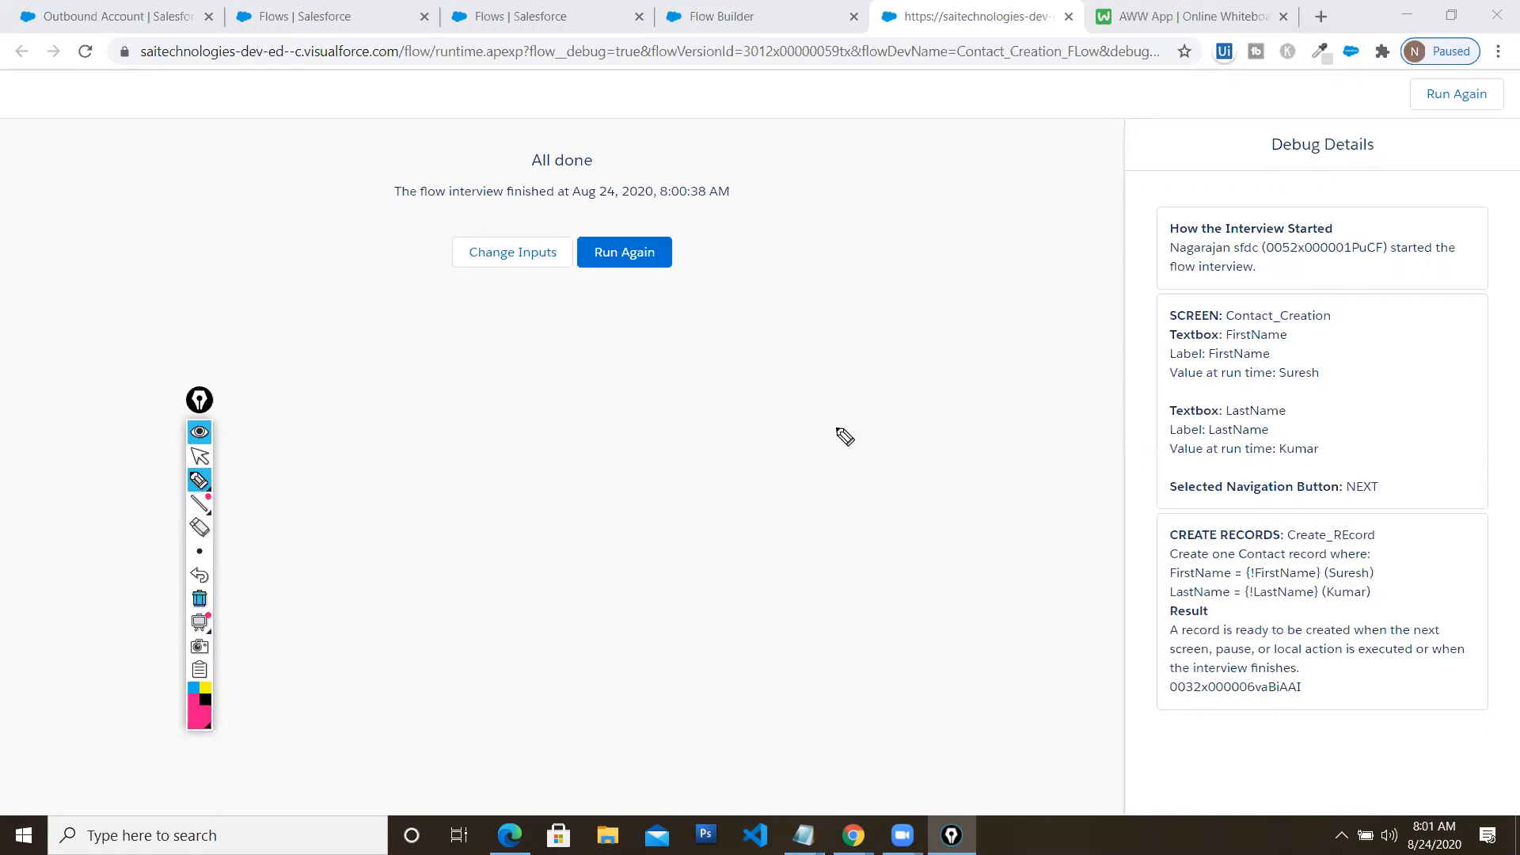
{"action": "left_click", "coordinate": [199, 456]}
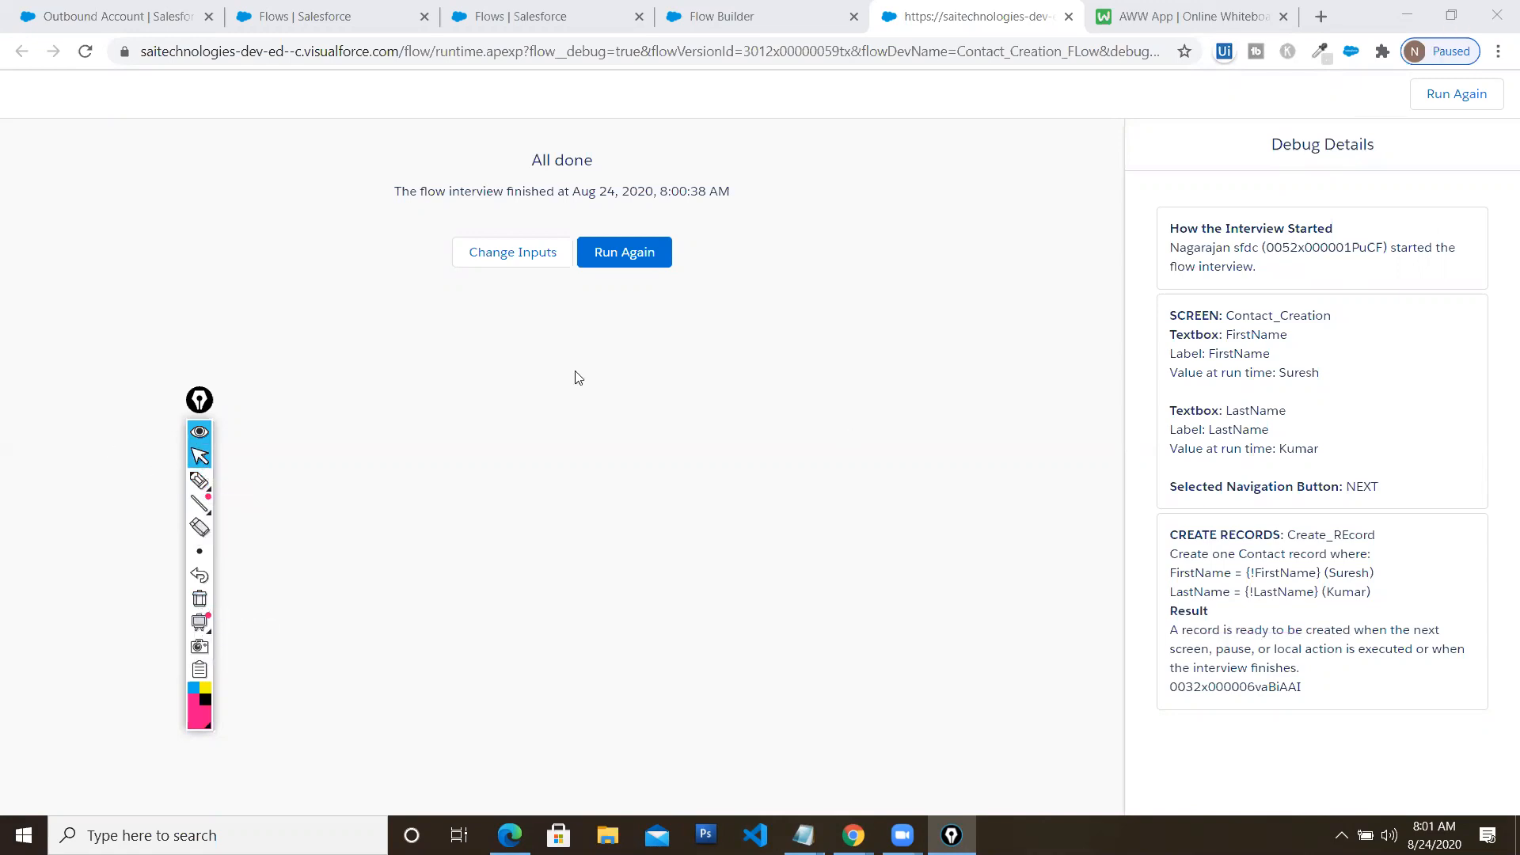
Close the debug-run tab and activate the Contact Creation FLow
{"action": "left_click", "coordinate": [1451, 15]}
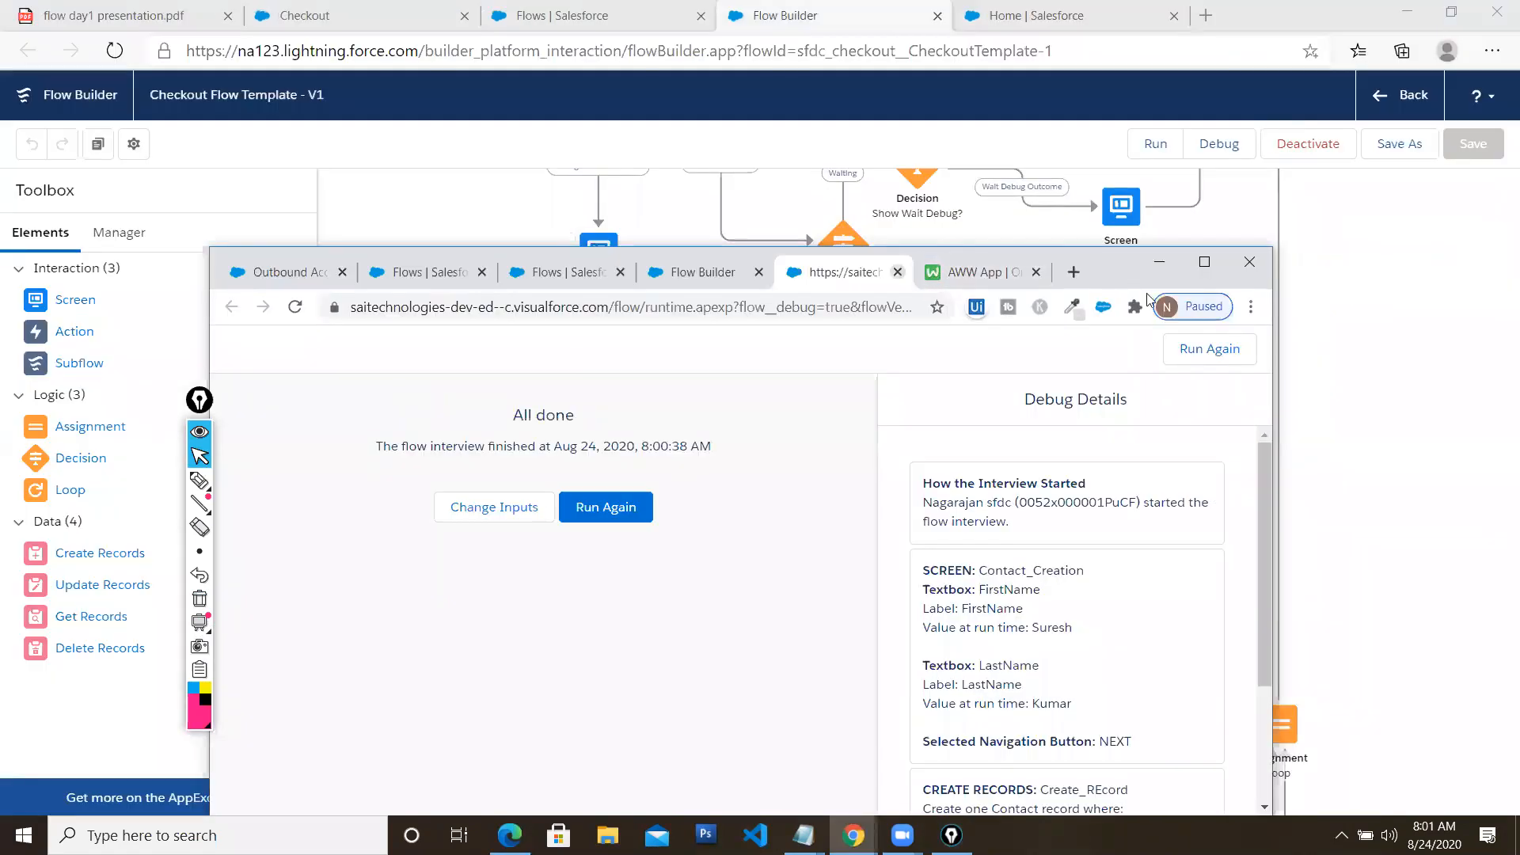
{"action": "left_click", "coordinate": [898, 272]}
{"action": "left_click", "coordinate": [1204, 261]}
{"action": "left_click", "coordinate": [1319, 149]}
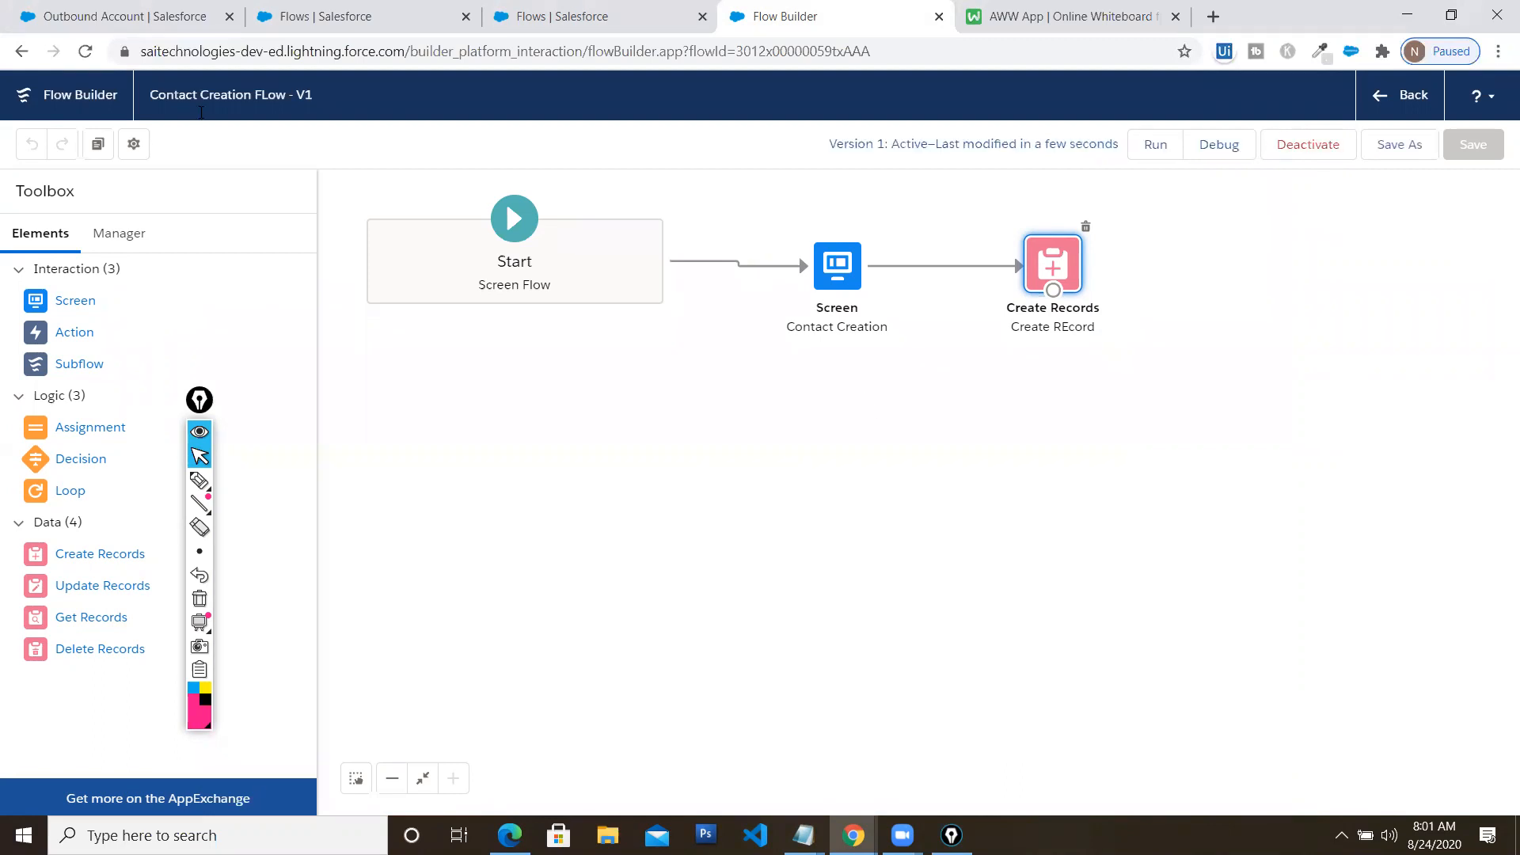
On Outbound Account's record page, swap Welcome Flow for Contact Creation FLow and save
{"action": "left_click", "coordinate": [164, 24]}
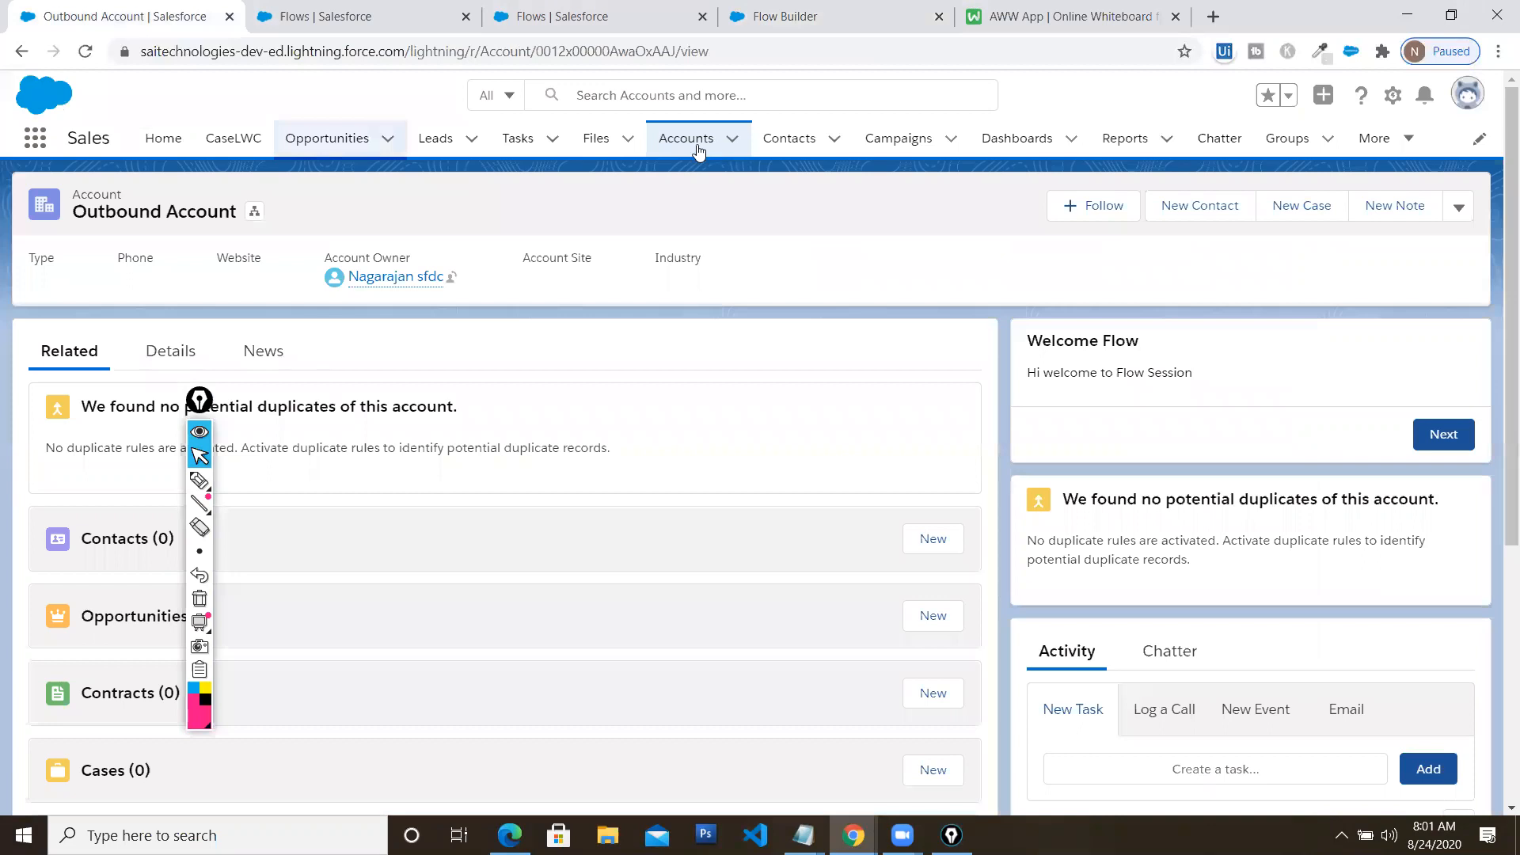
{"action": "left_click", "coordinate": [1389, 96]}
{"action": "left_click", "coordinate": [1299, 318]}
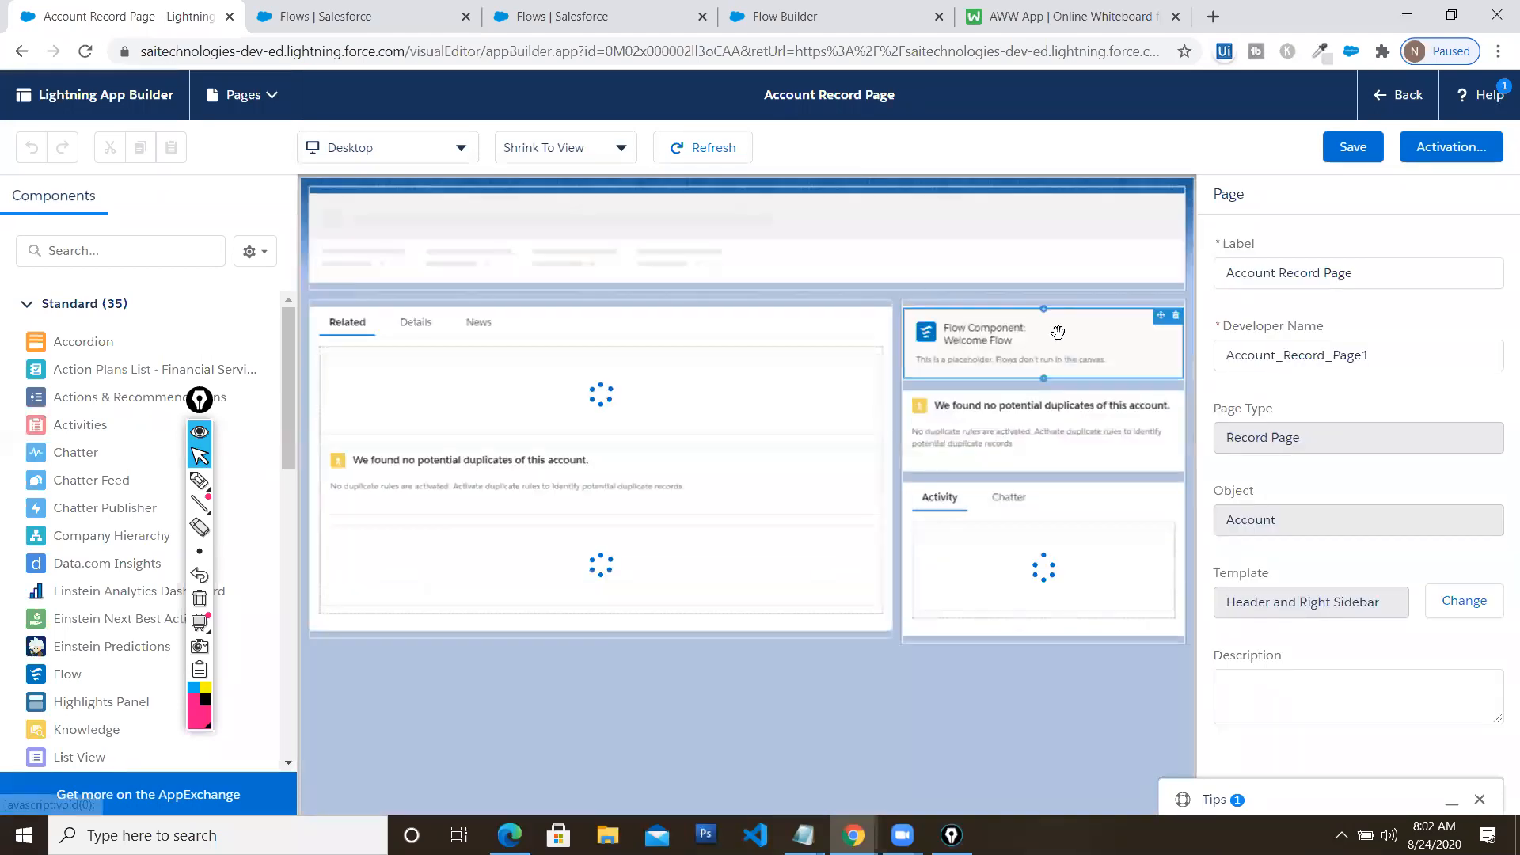
{"action": "left_click", "coordinate": [1058, 342]}
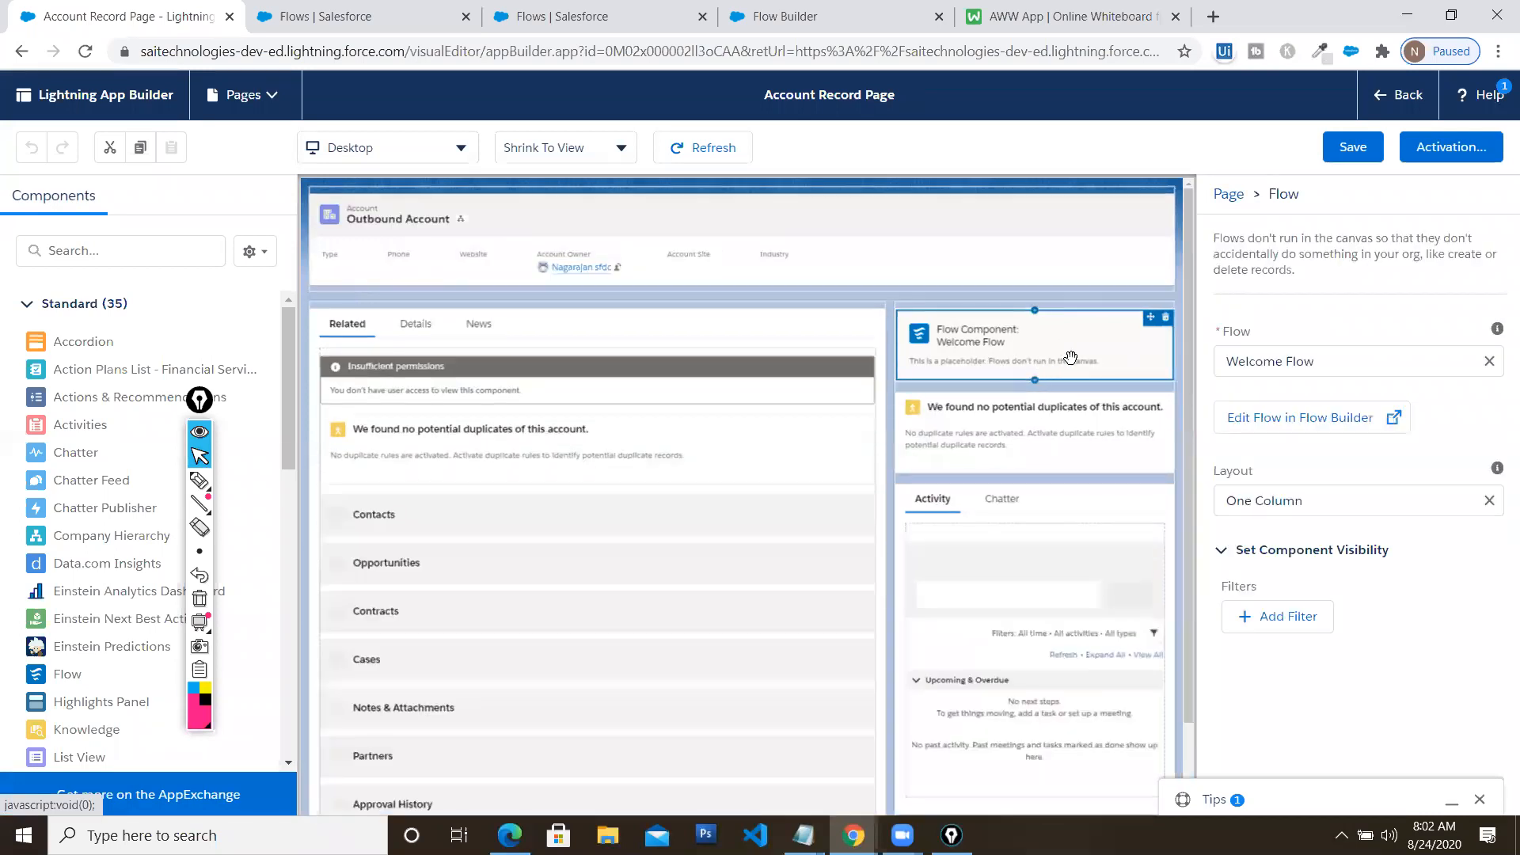
{"action": "left_click", "coordinate": [1490, 363]}
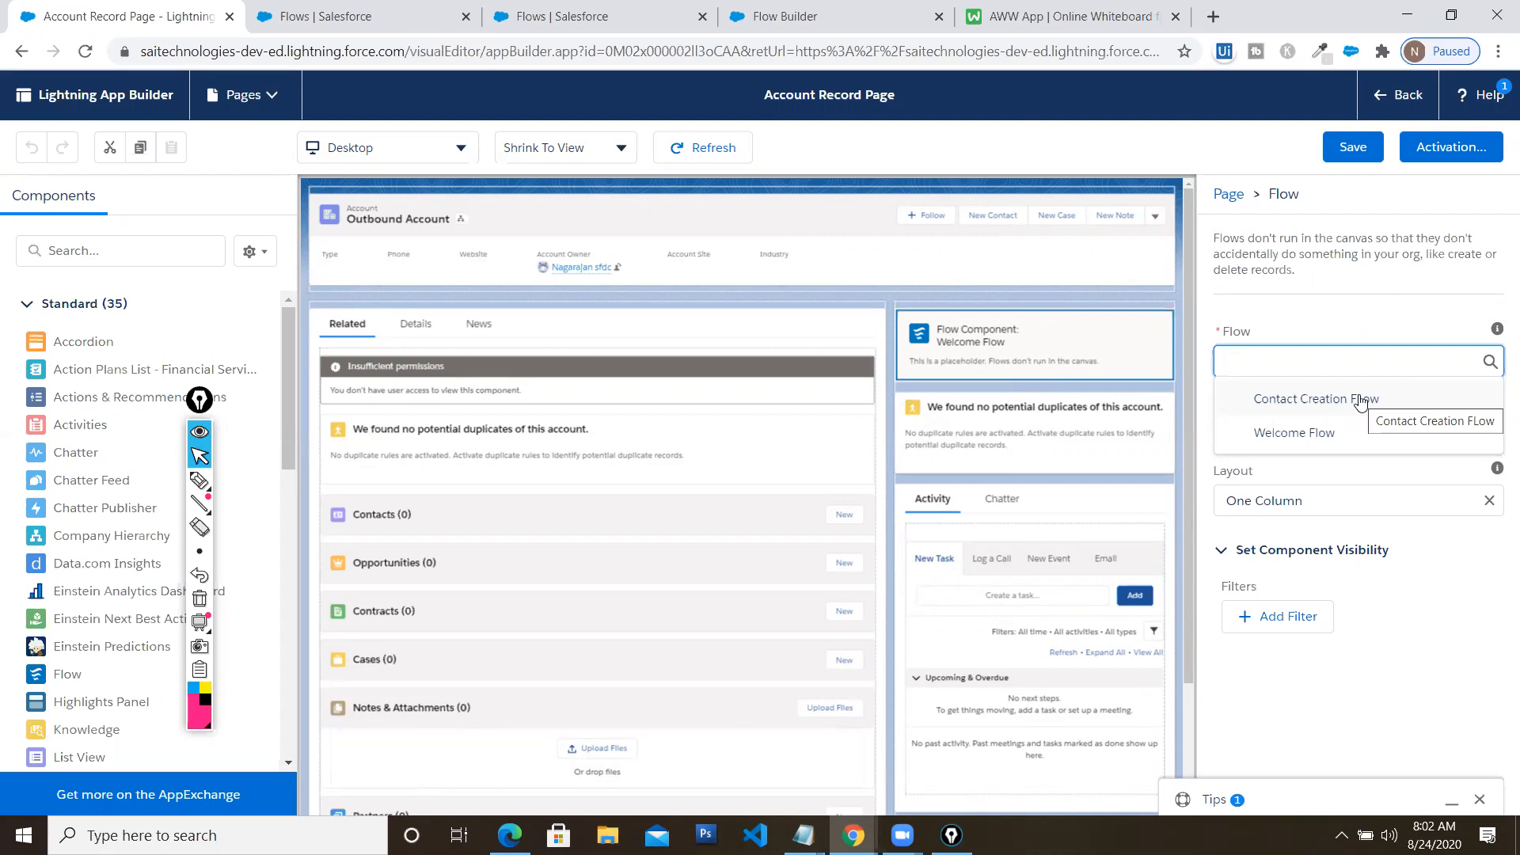
{"action": "left_click", "coordinate": [1359, 400]}
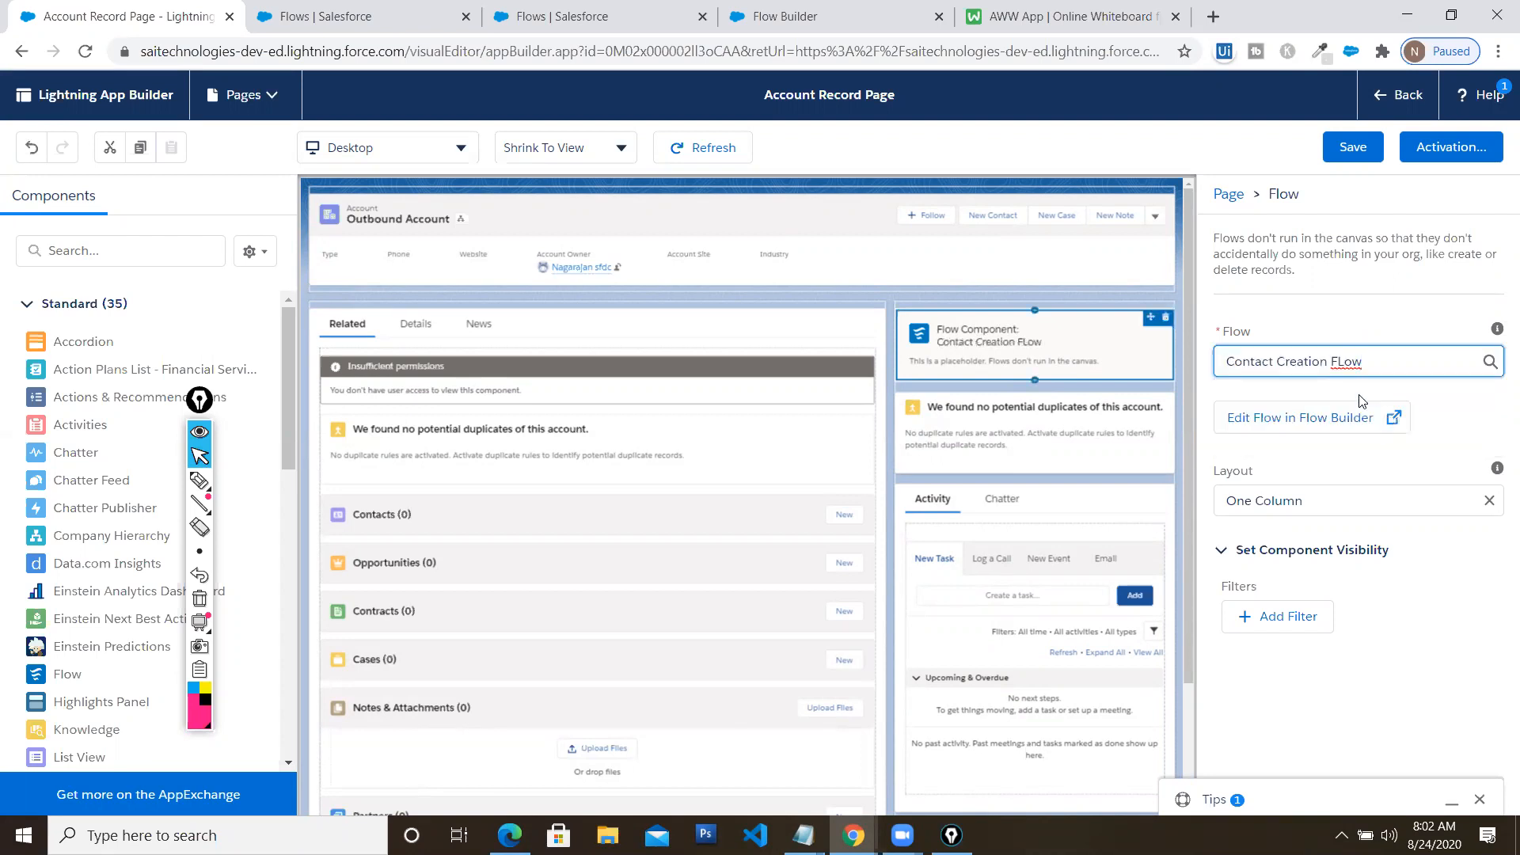
{"action": "left_click", "coordinate": [1353, 149]}
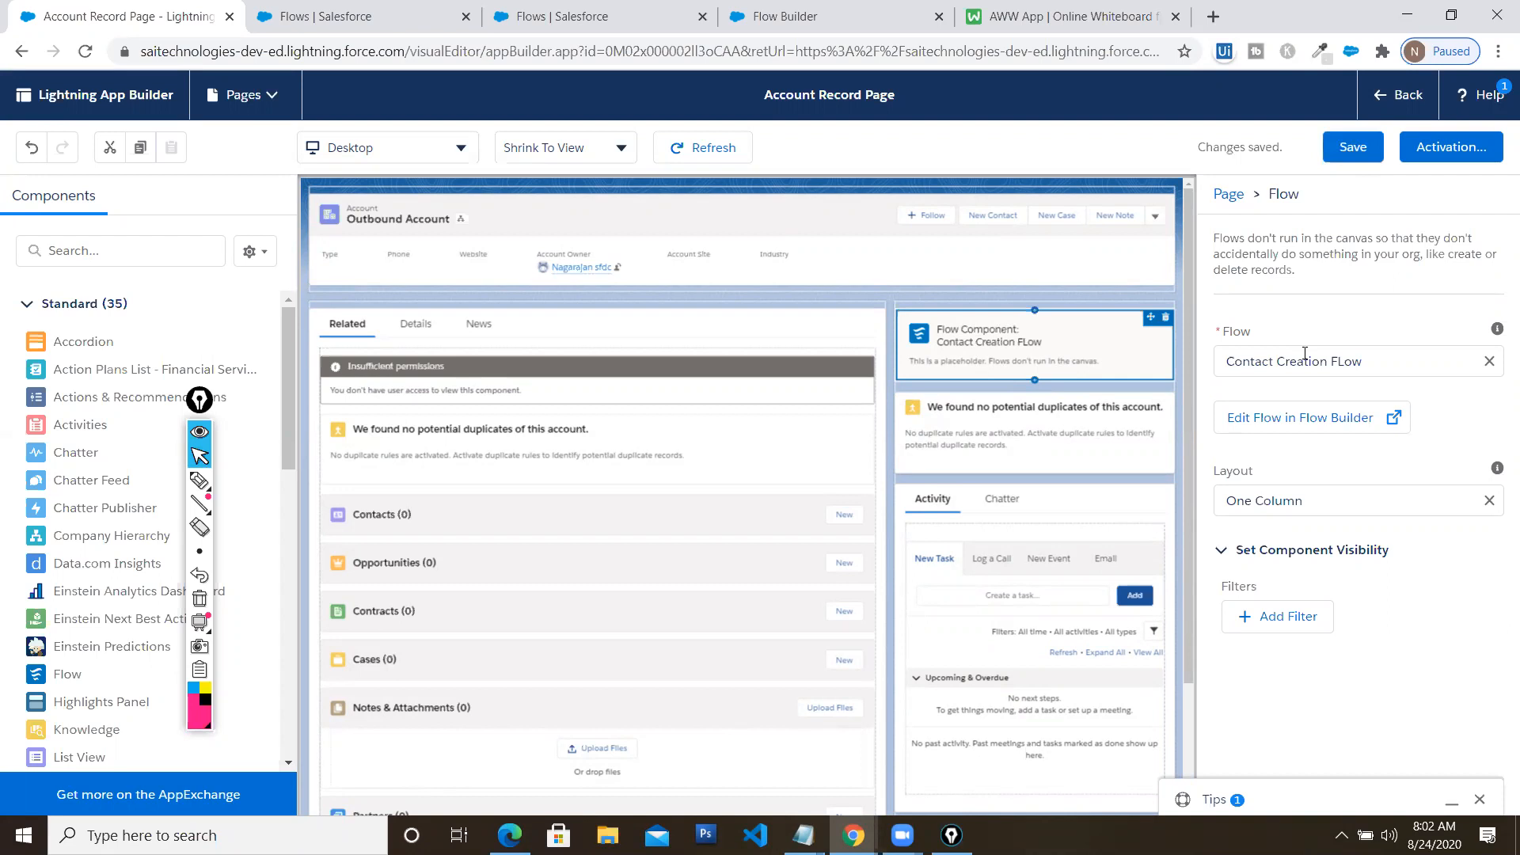
{"action": "left_click", "coordinate": [1387, 96]}
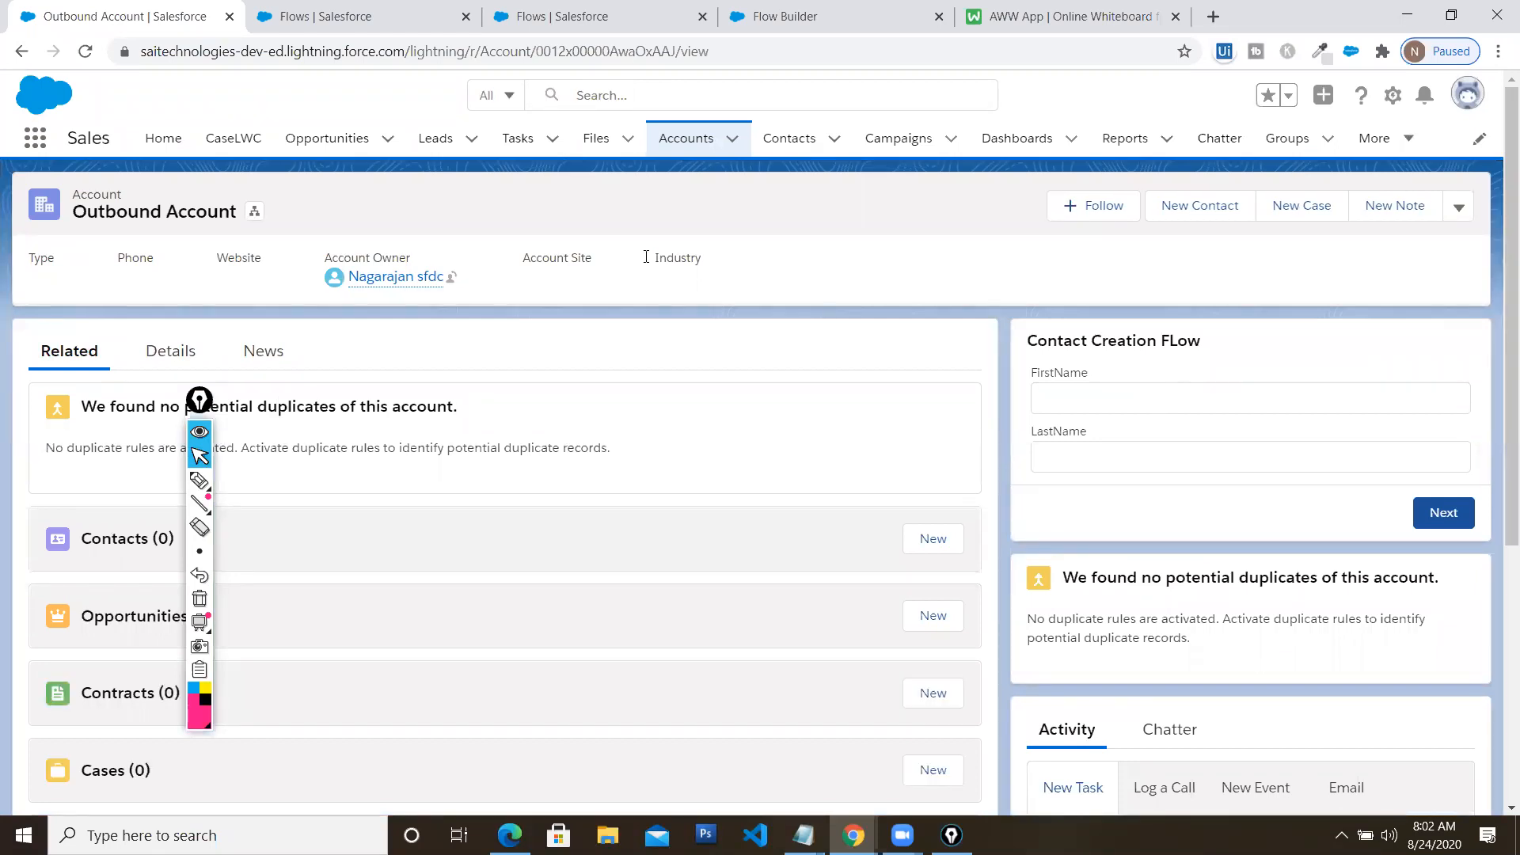
Submit a contact's first and last name through the flow form, then view the Contacts list
{"action": "left_click", "coordinate": [1286, 402]}
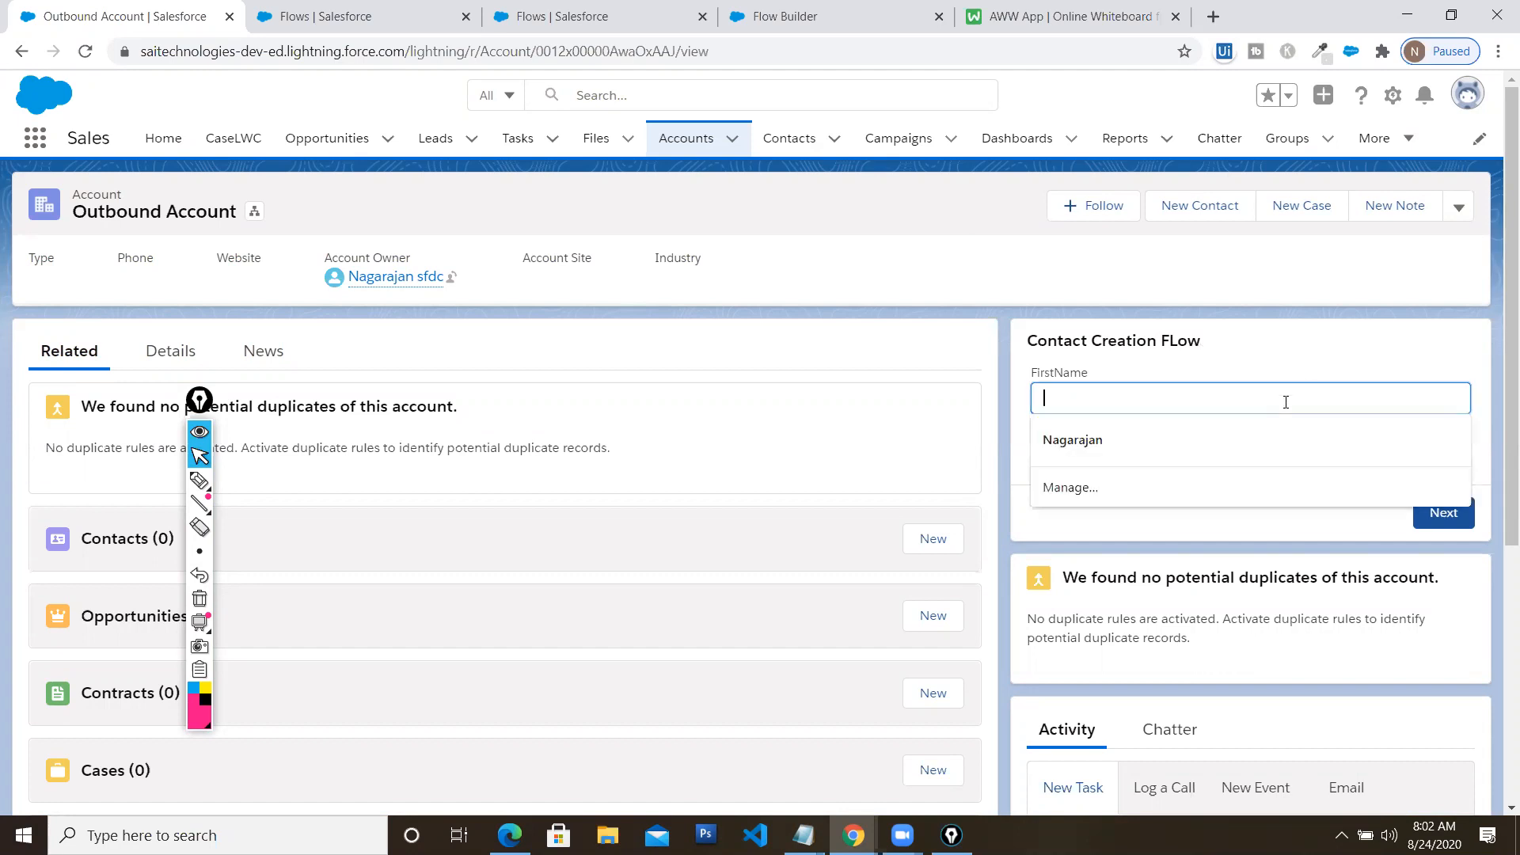
{"action": "type", "text": "AJ"}
{"action": "key", "text": "Tab"}
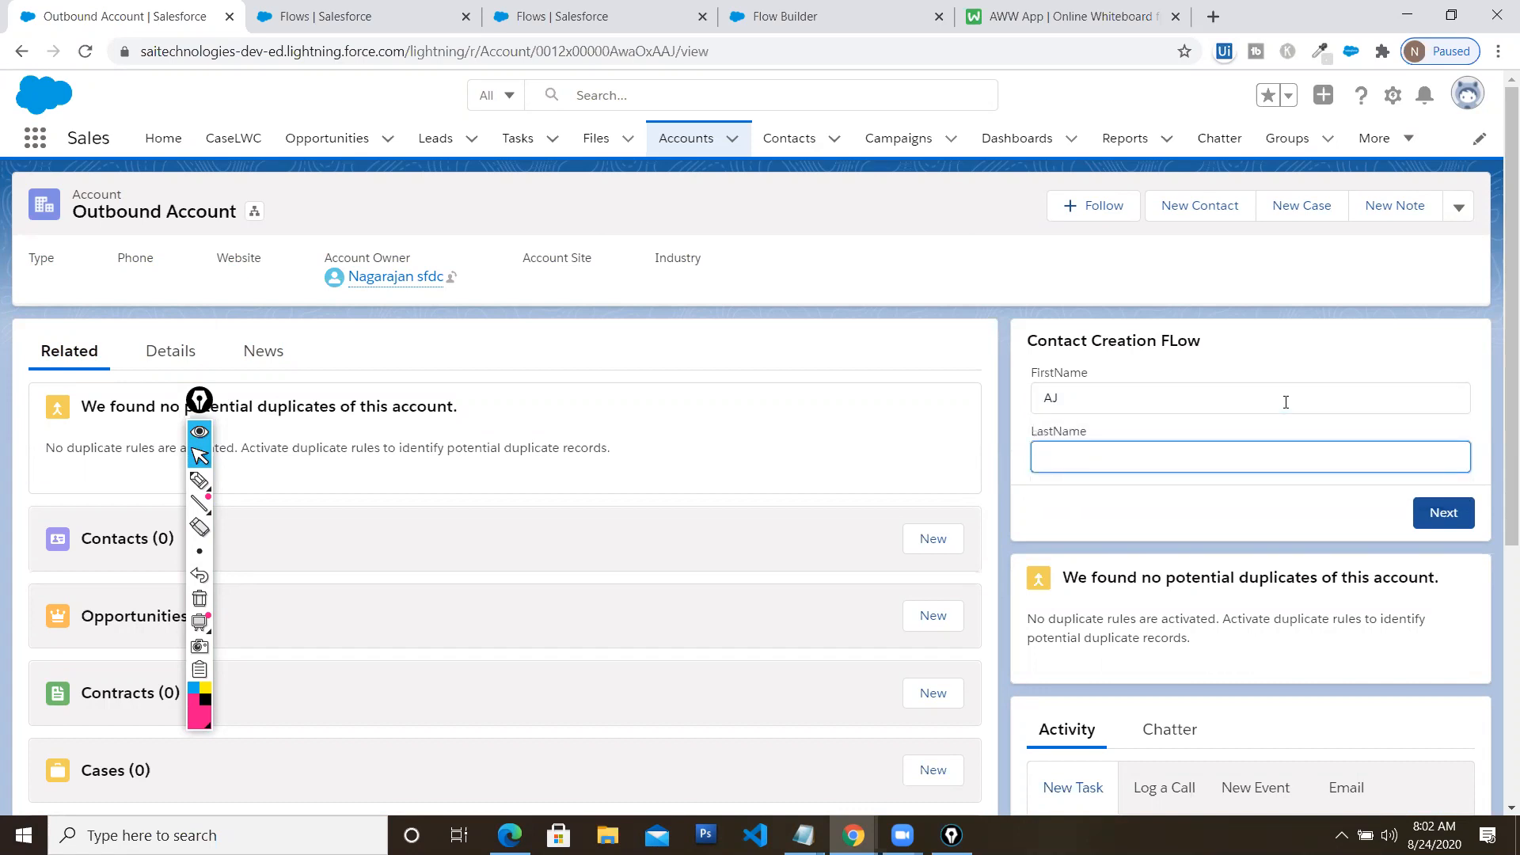
{"action": "type", "text": "AJ Skill"}
{"action": "left_click", "coordinate": [1456, 515]}
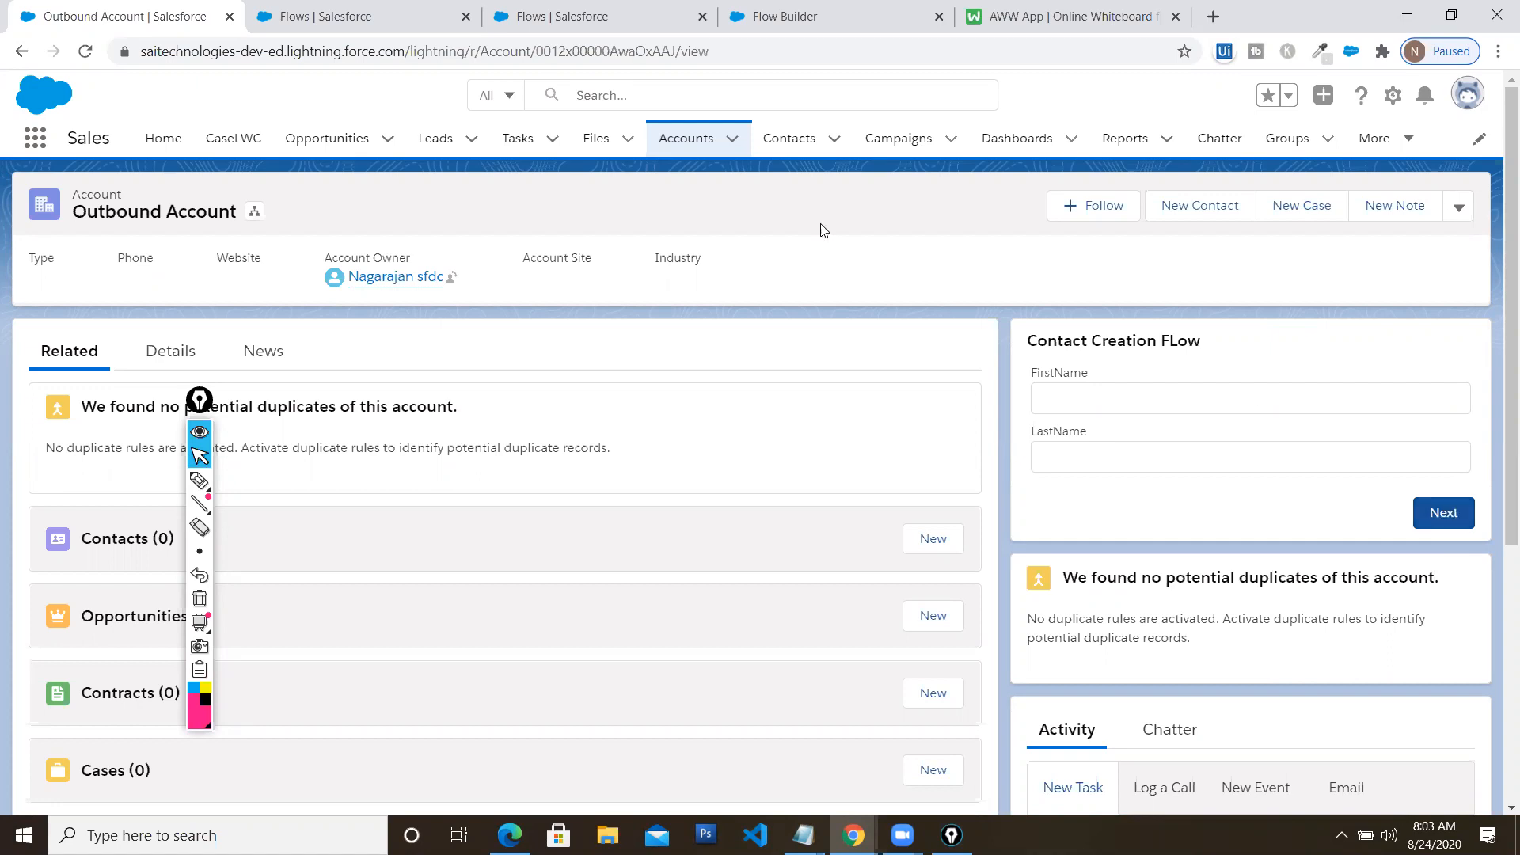
{"action": "left_click", "coordinate": [790, 142]}
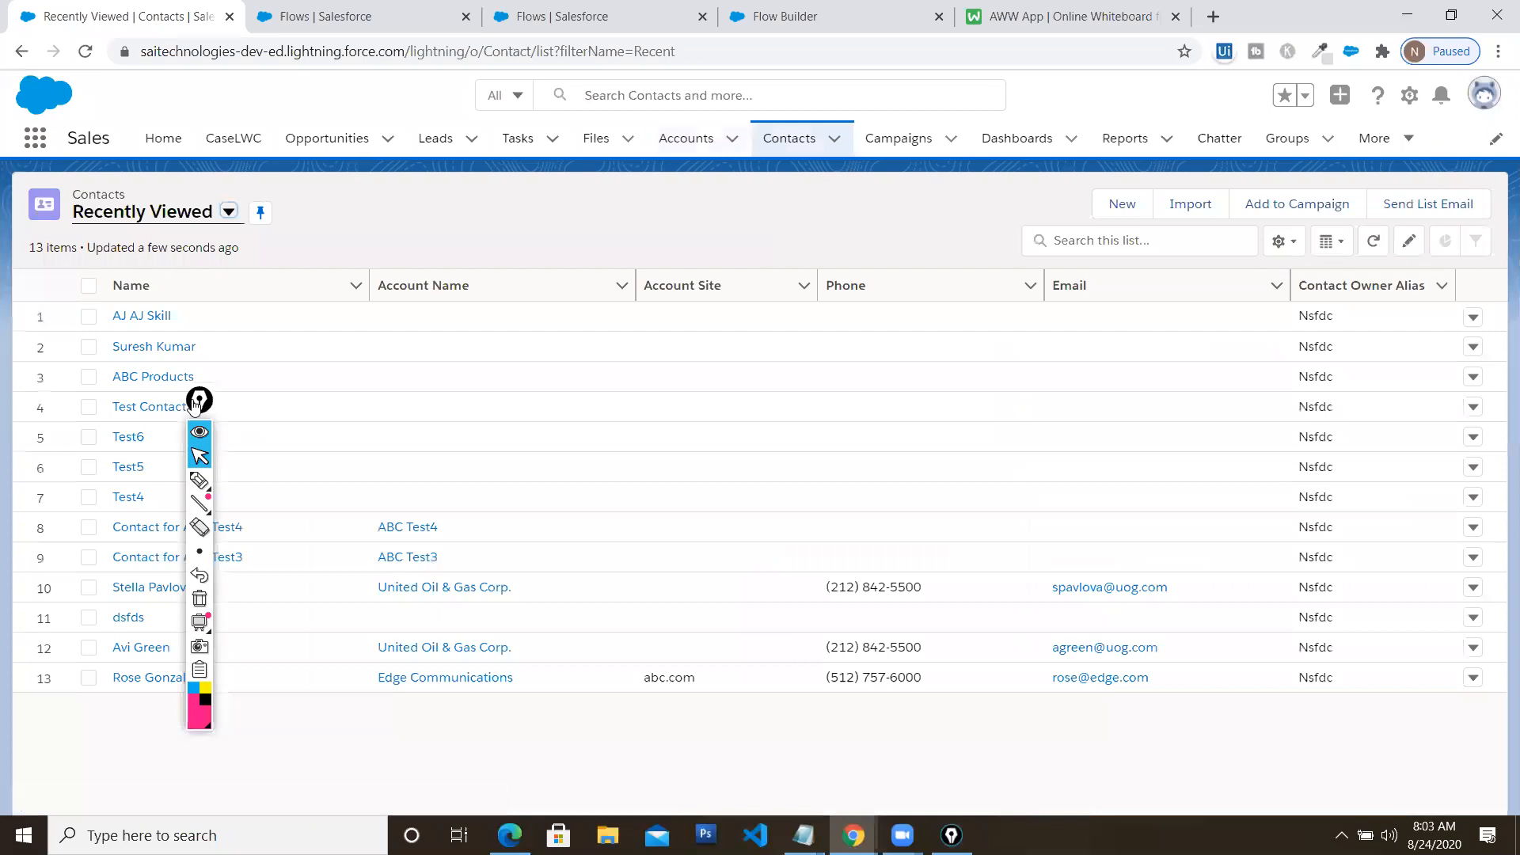
{"action": "left_click_drag", "start_coordinate": [194, 403], "coordinate": [1414, 417]}
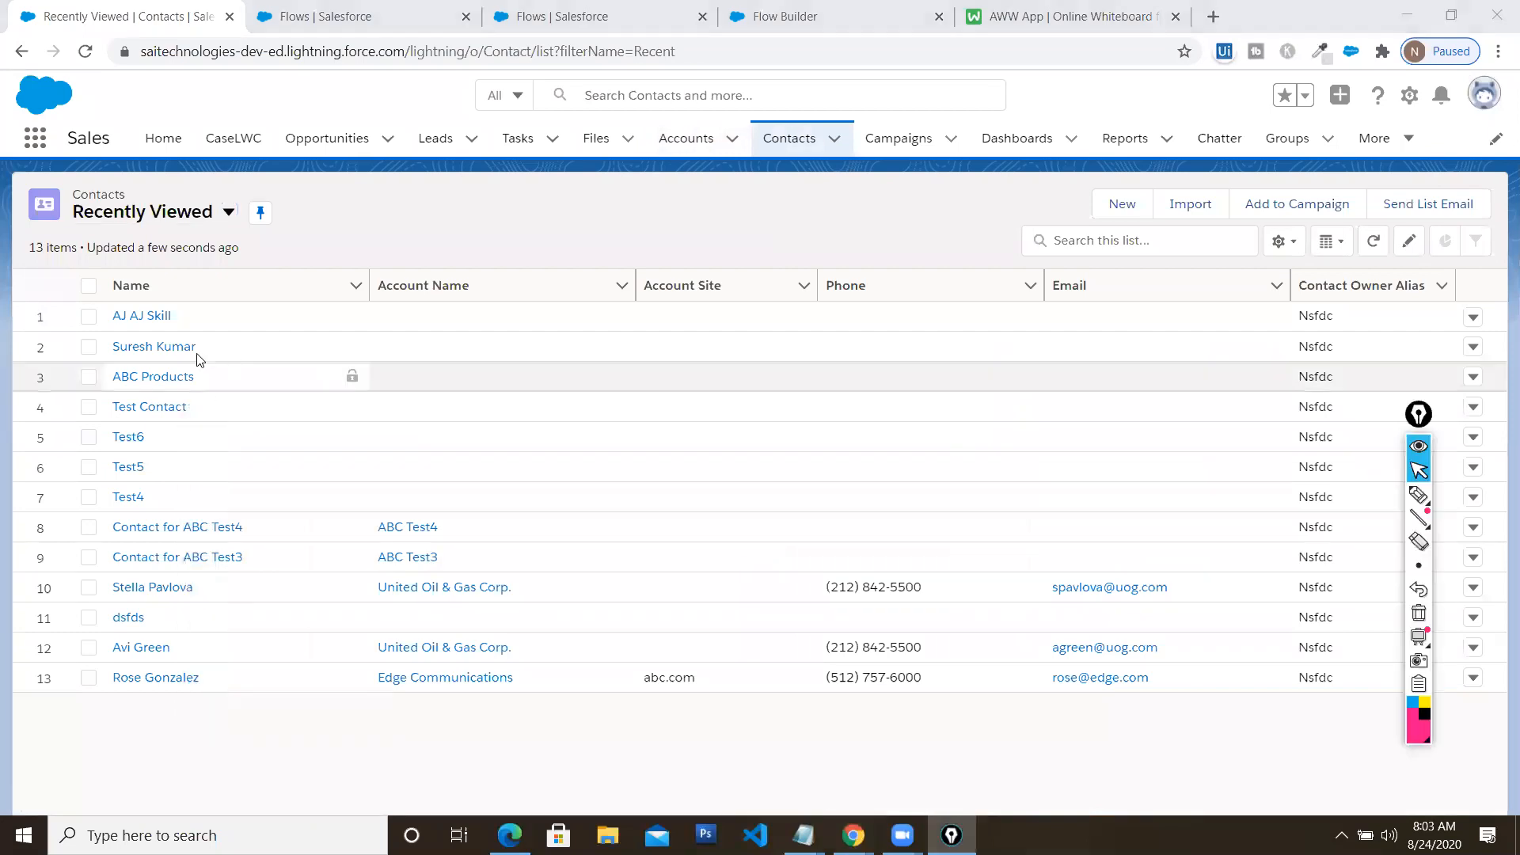
{"action": "left_click", "coordinate": [145, 316]}
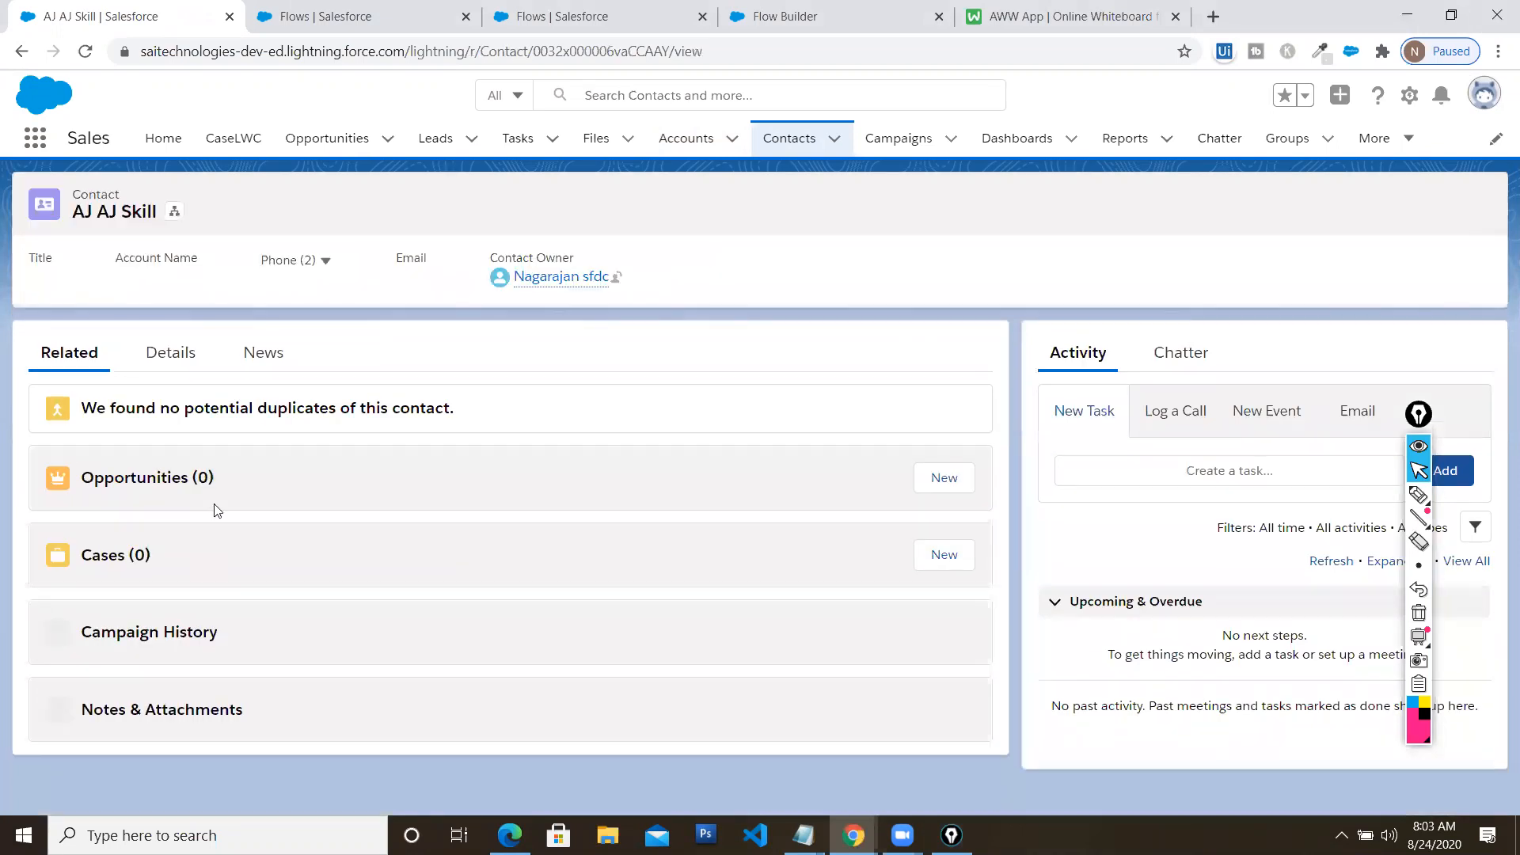
{"action": "left_click", "coordinate": [169, 353]}
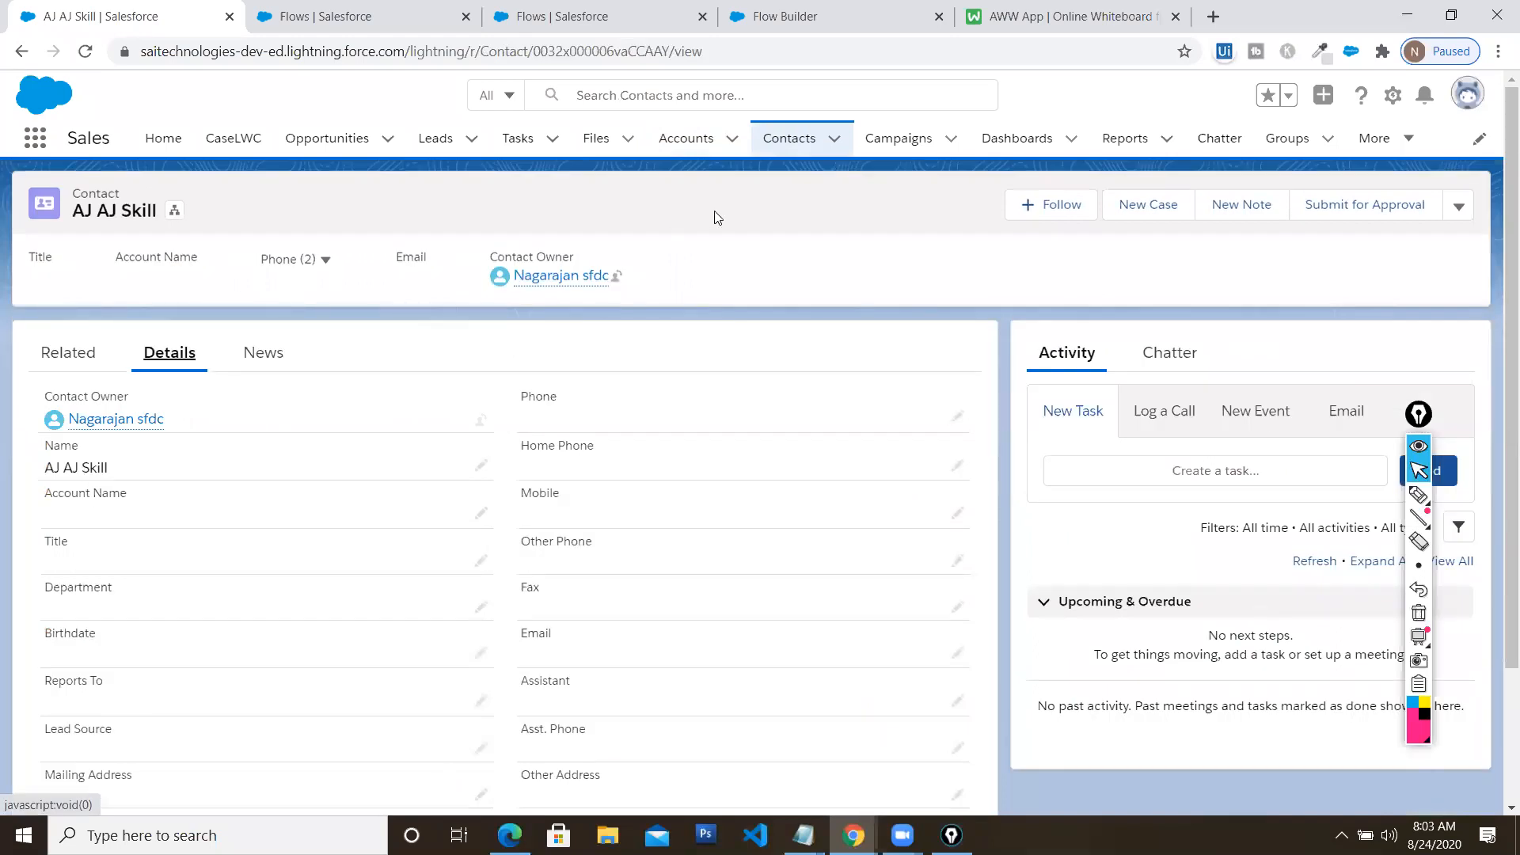
{"action": "left_click", "coordinate": [695, 149]}
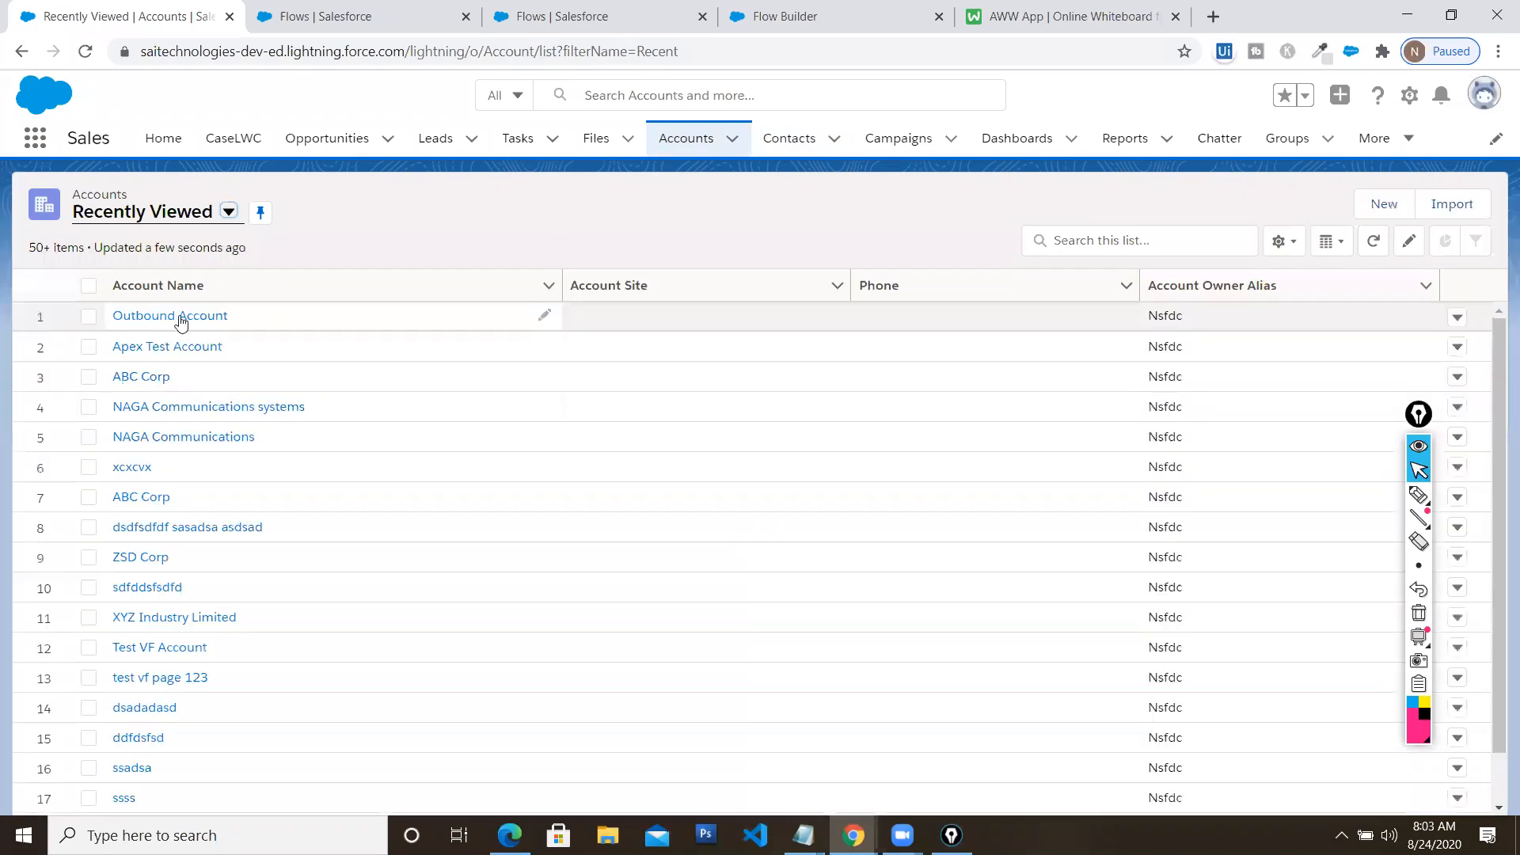
{"action": "left_click", "coordinate": [179, 316]}
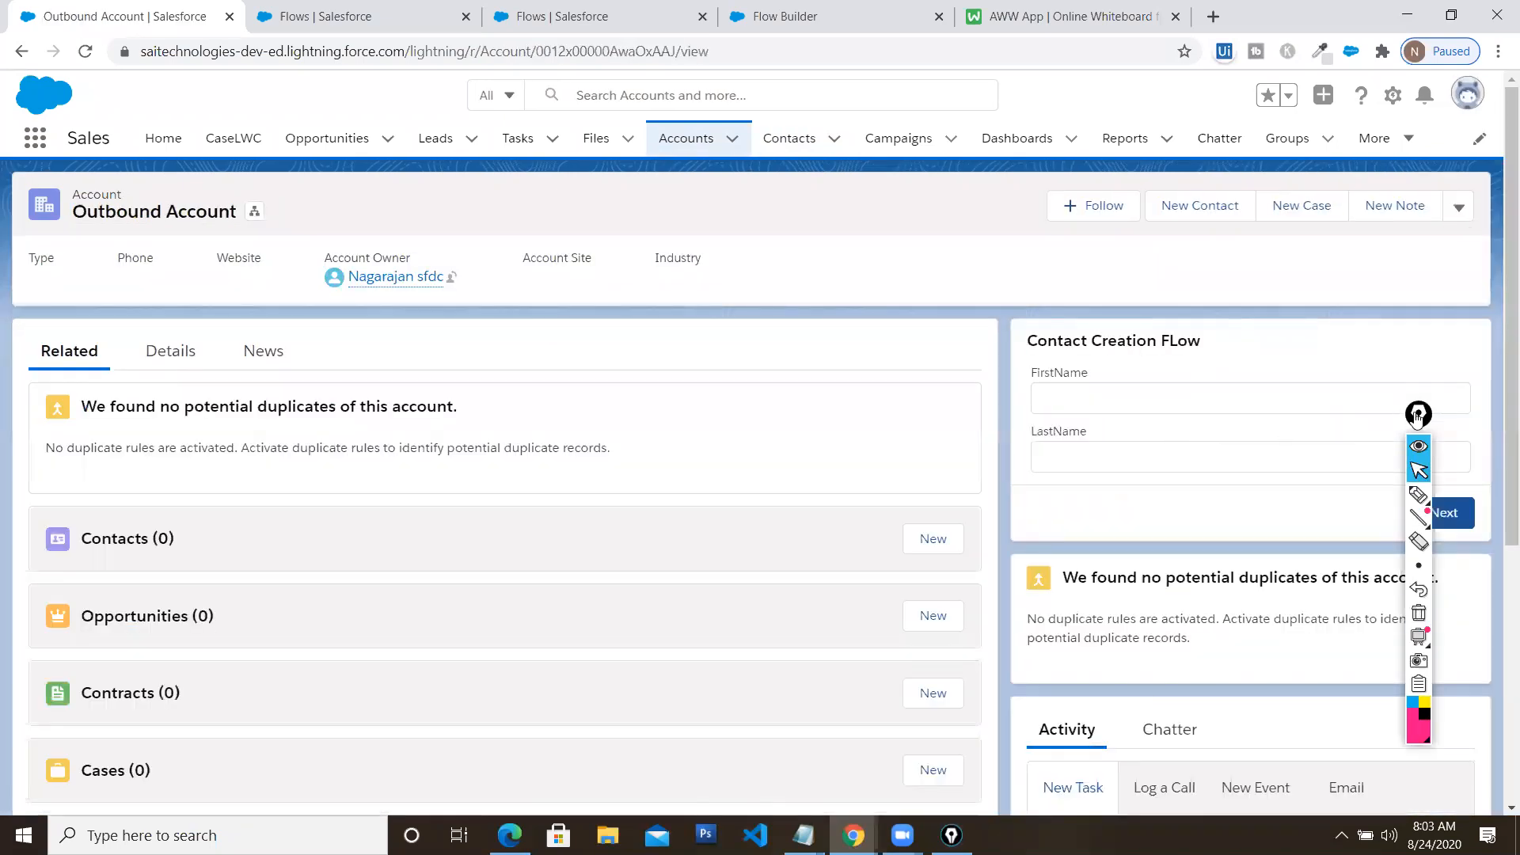
{"action": "left_click_drag", "start_coordinate": [1417, 417], "coordinate": [210, 419]}
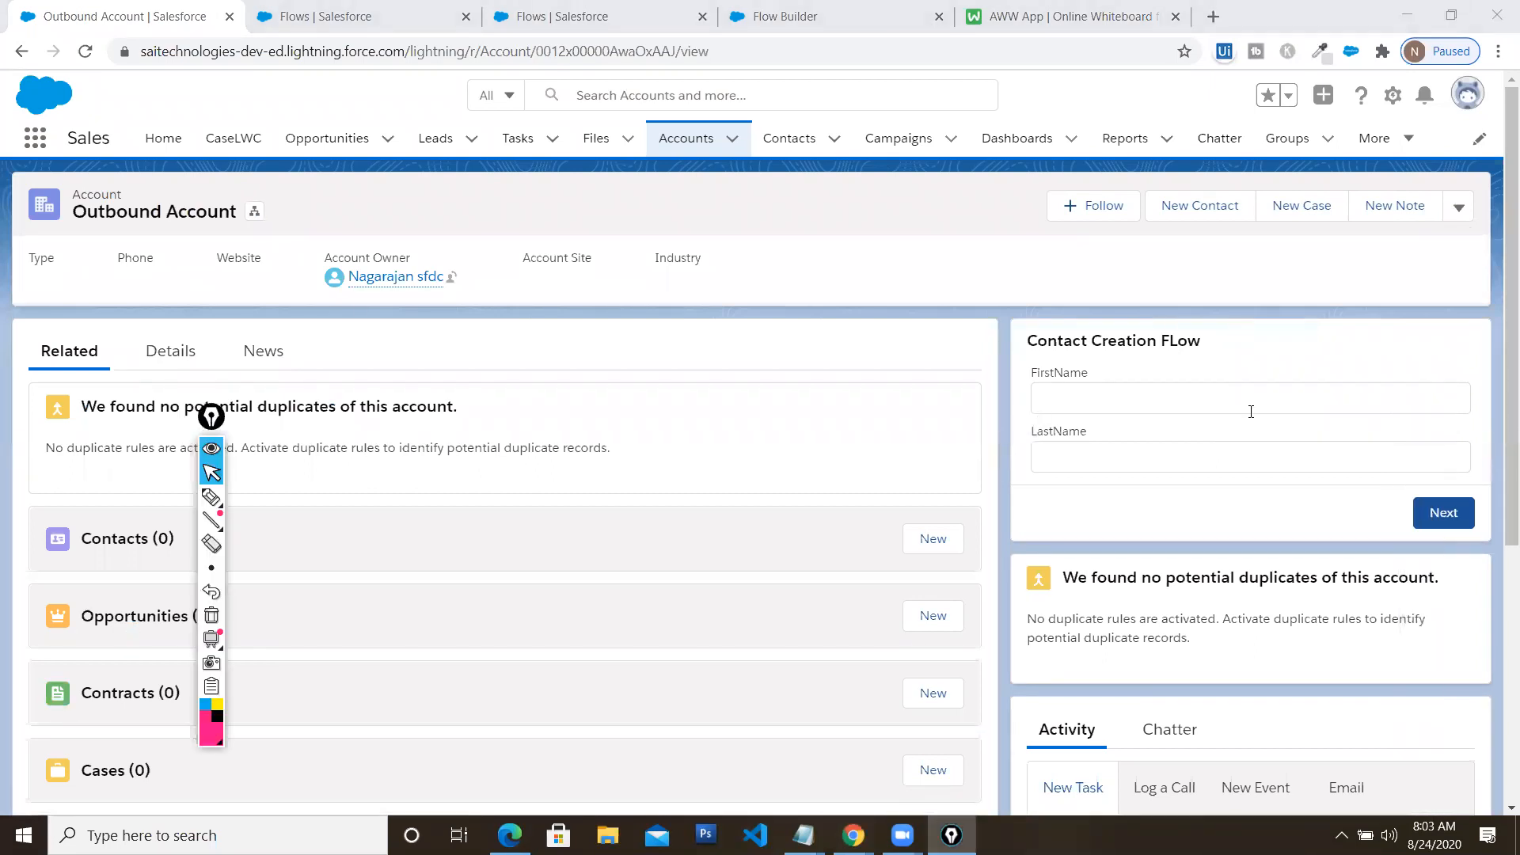
Inspect the Contact Creation screen and Create REcord field mappings without changing anything
{"action": "left_click", "coordinate": [758, 19]}
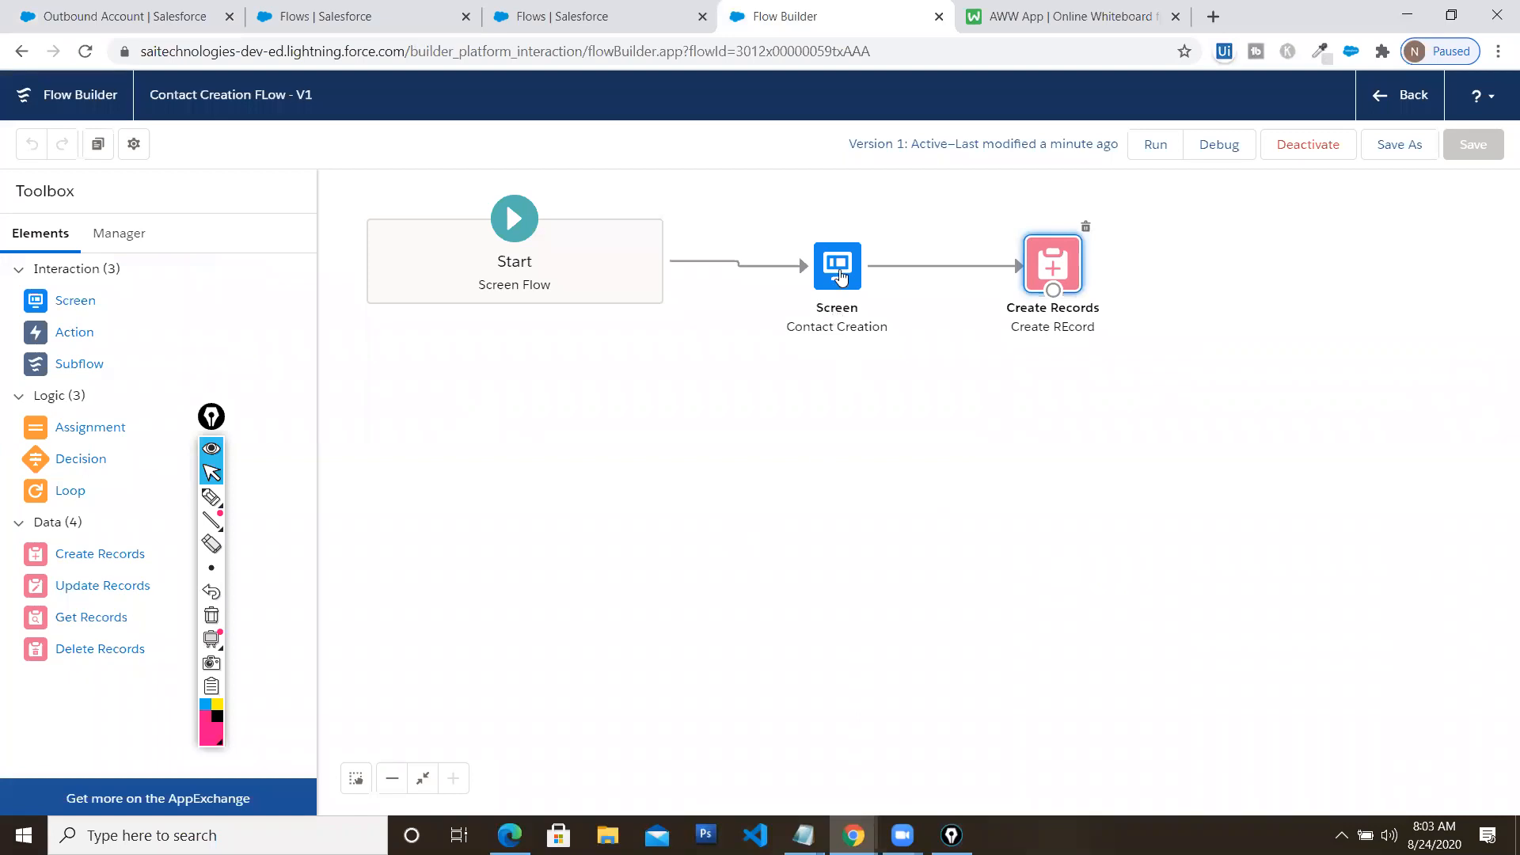
{"action": "double_click", "coordinate": [843, 264]}
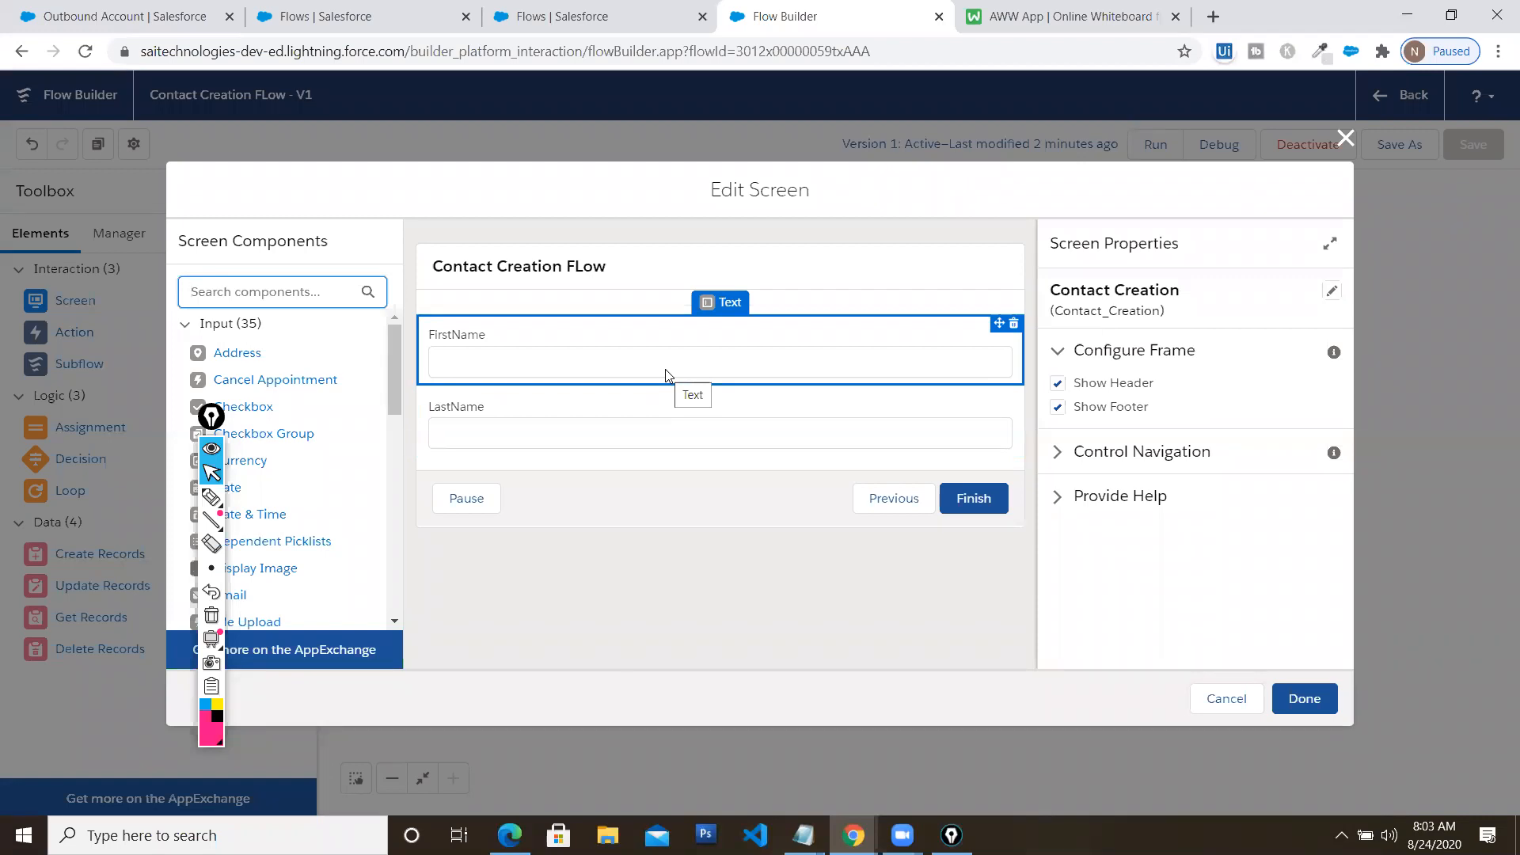
{"action": "left_click", "coordinate": [1345, 139]}
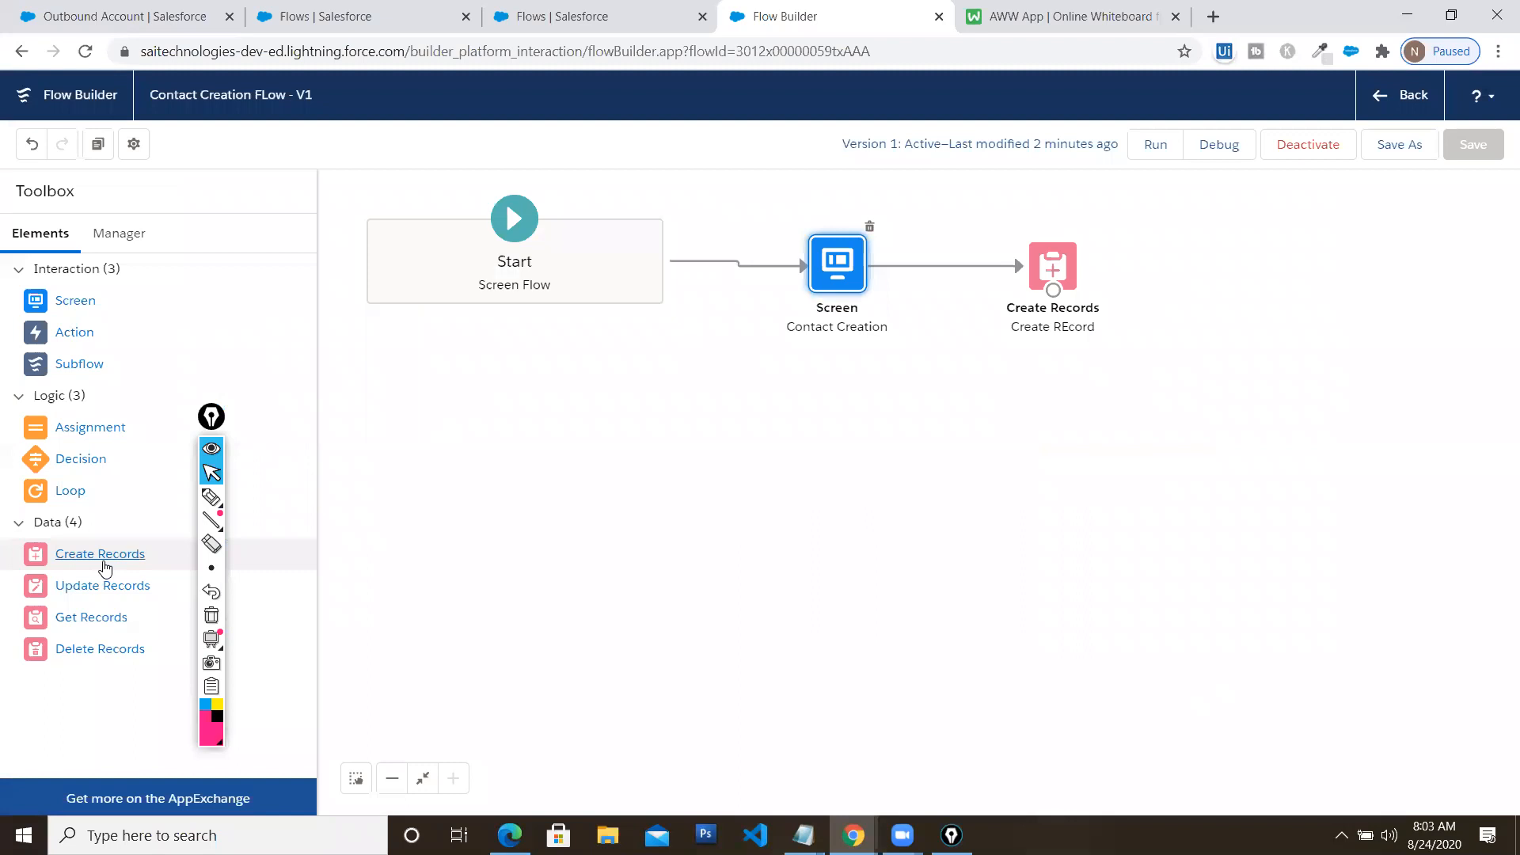
{"action": "double_click", "coordinate": [1047, 277]}
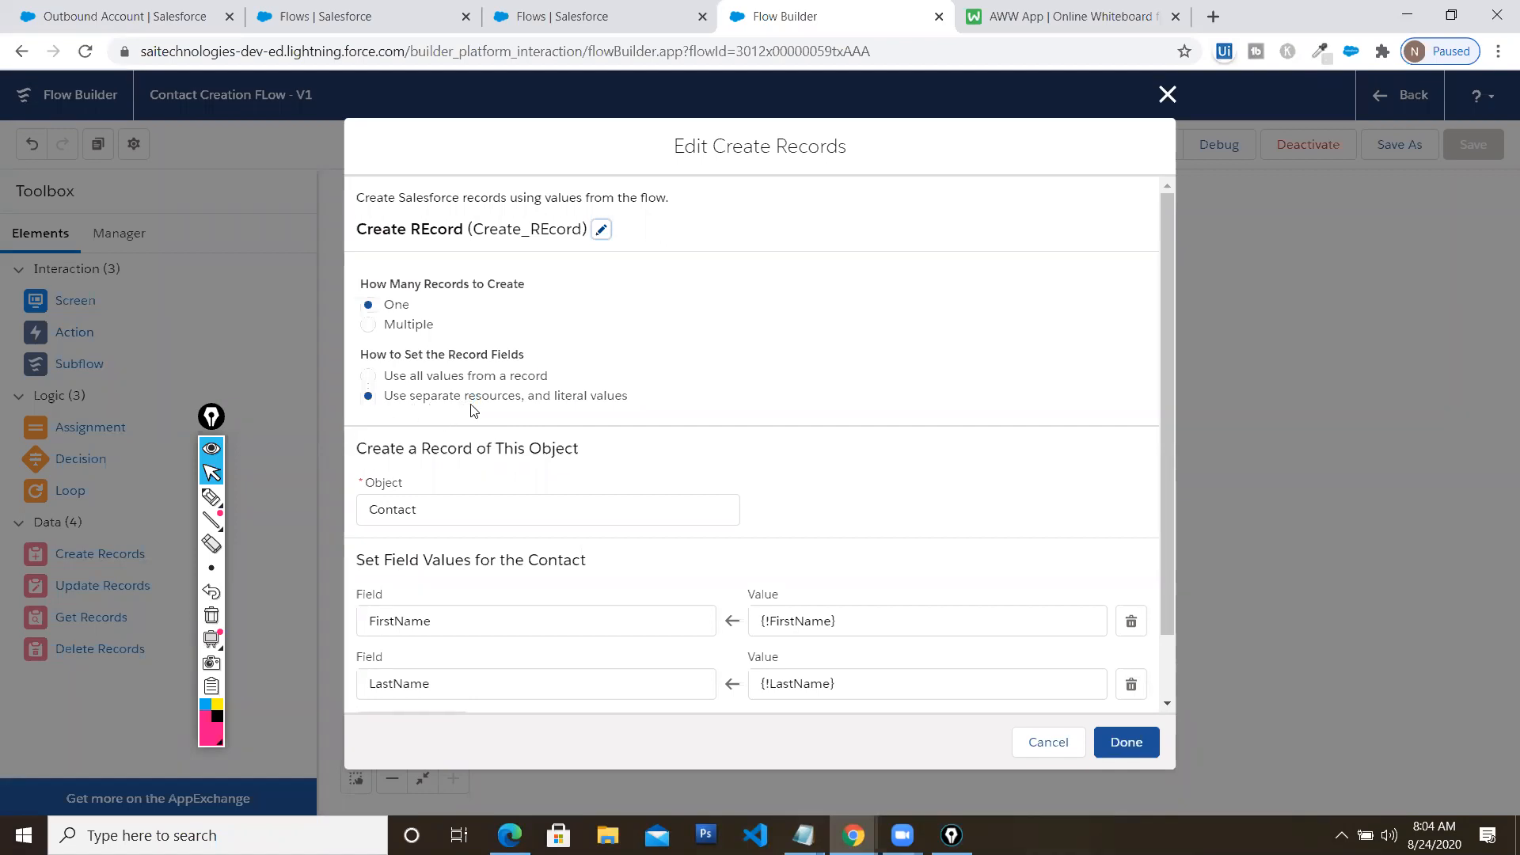
{"action": "scroll", "coordinate": [586, 537], "scroll_direction": "down", "scroll_amount": 1}
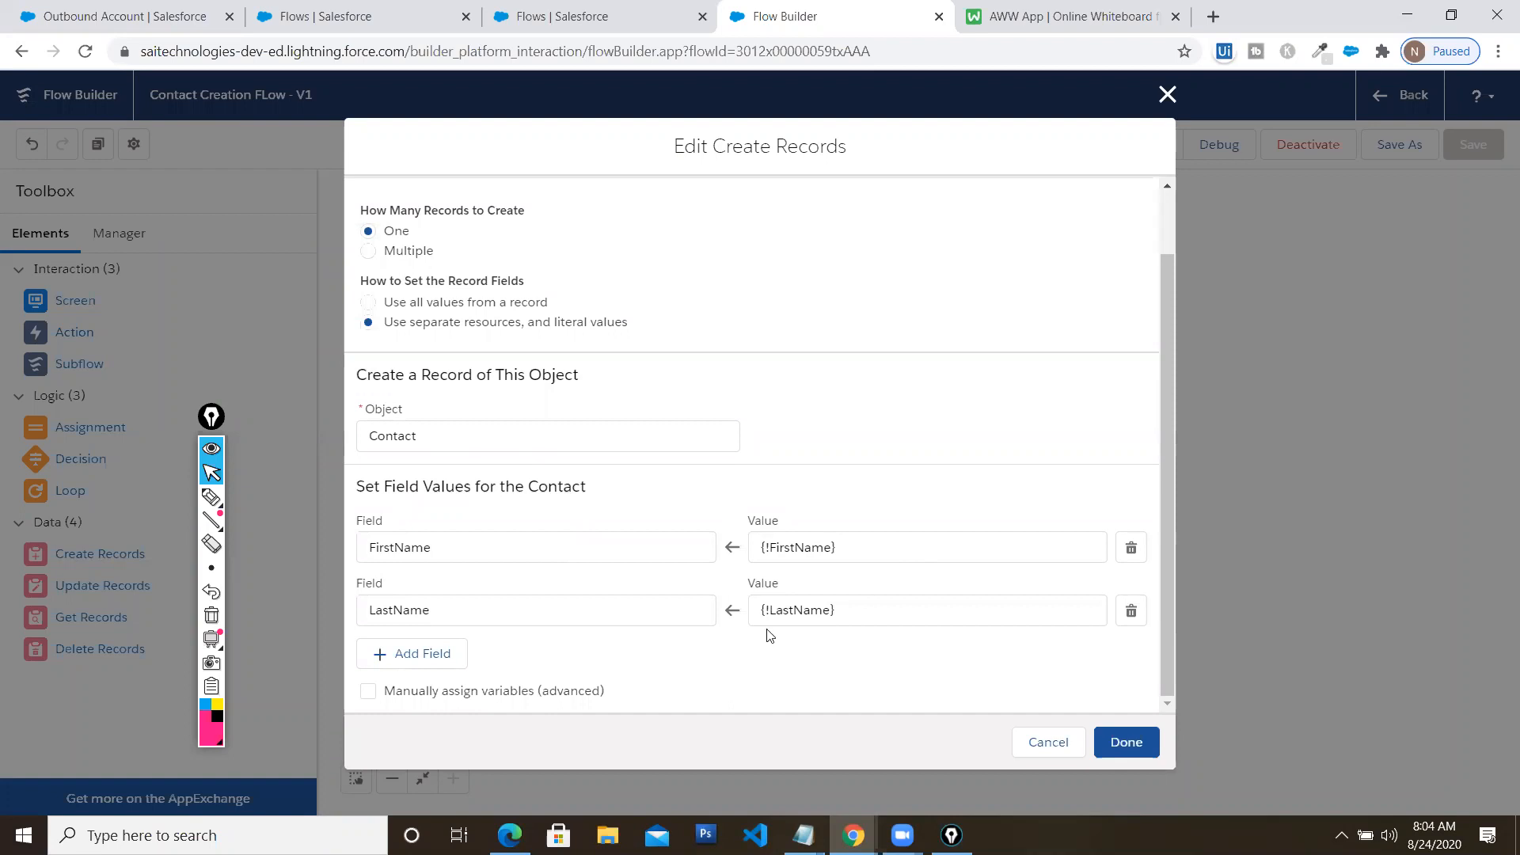
{"action": "left_click", "coordinate": [1126, 742]}
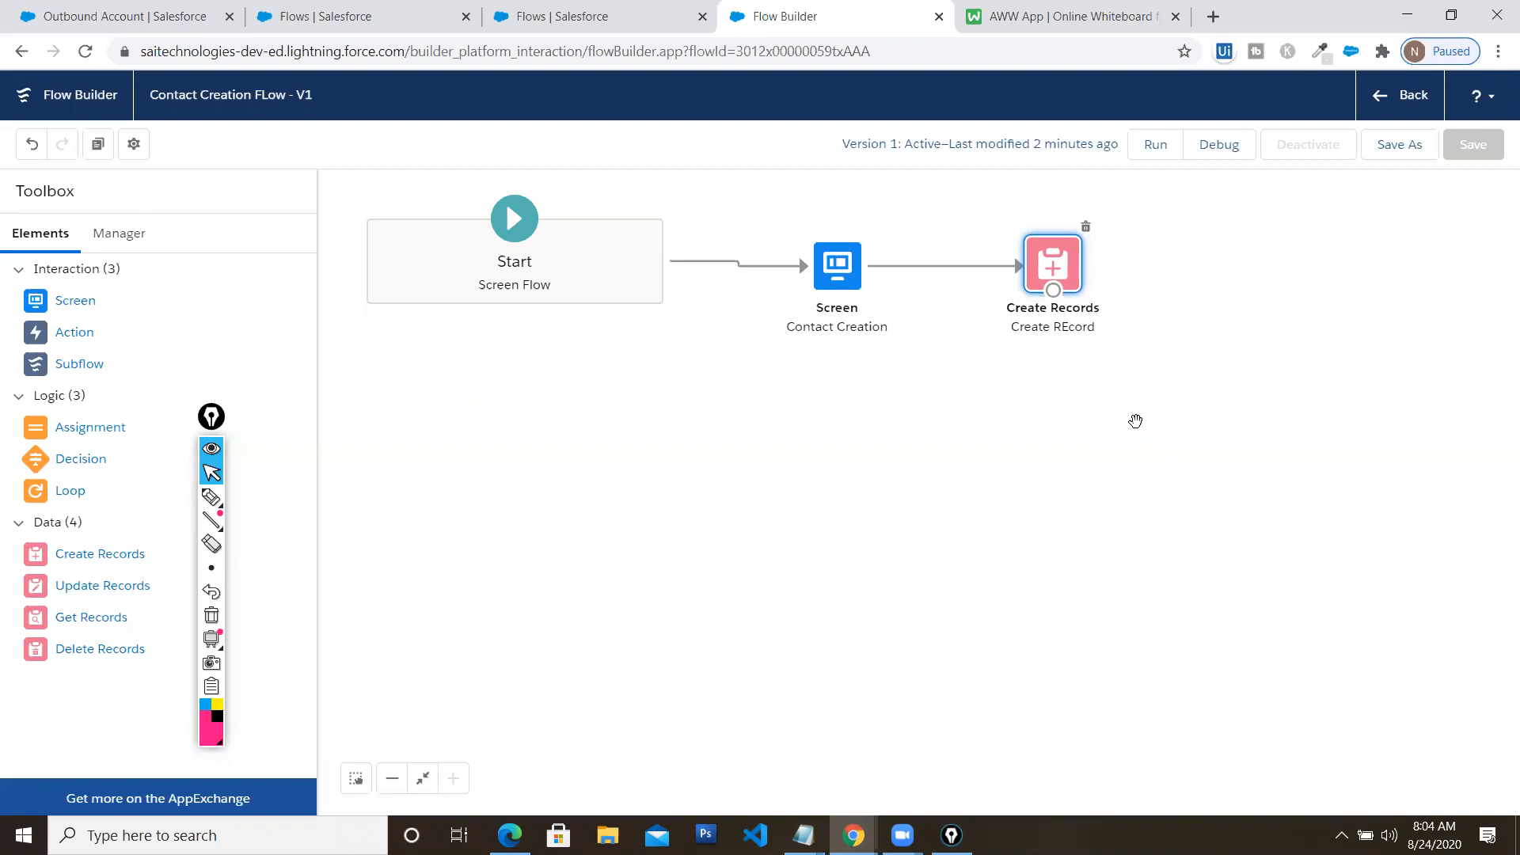
Reopen Create REcord's settings and scroll through its {!FirstName} and {!LastName} mappings
{"action": "double_click", "coordinate": [1061, 261]}
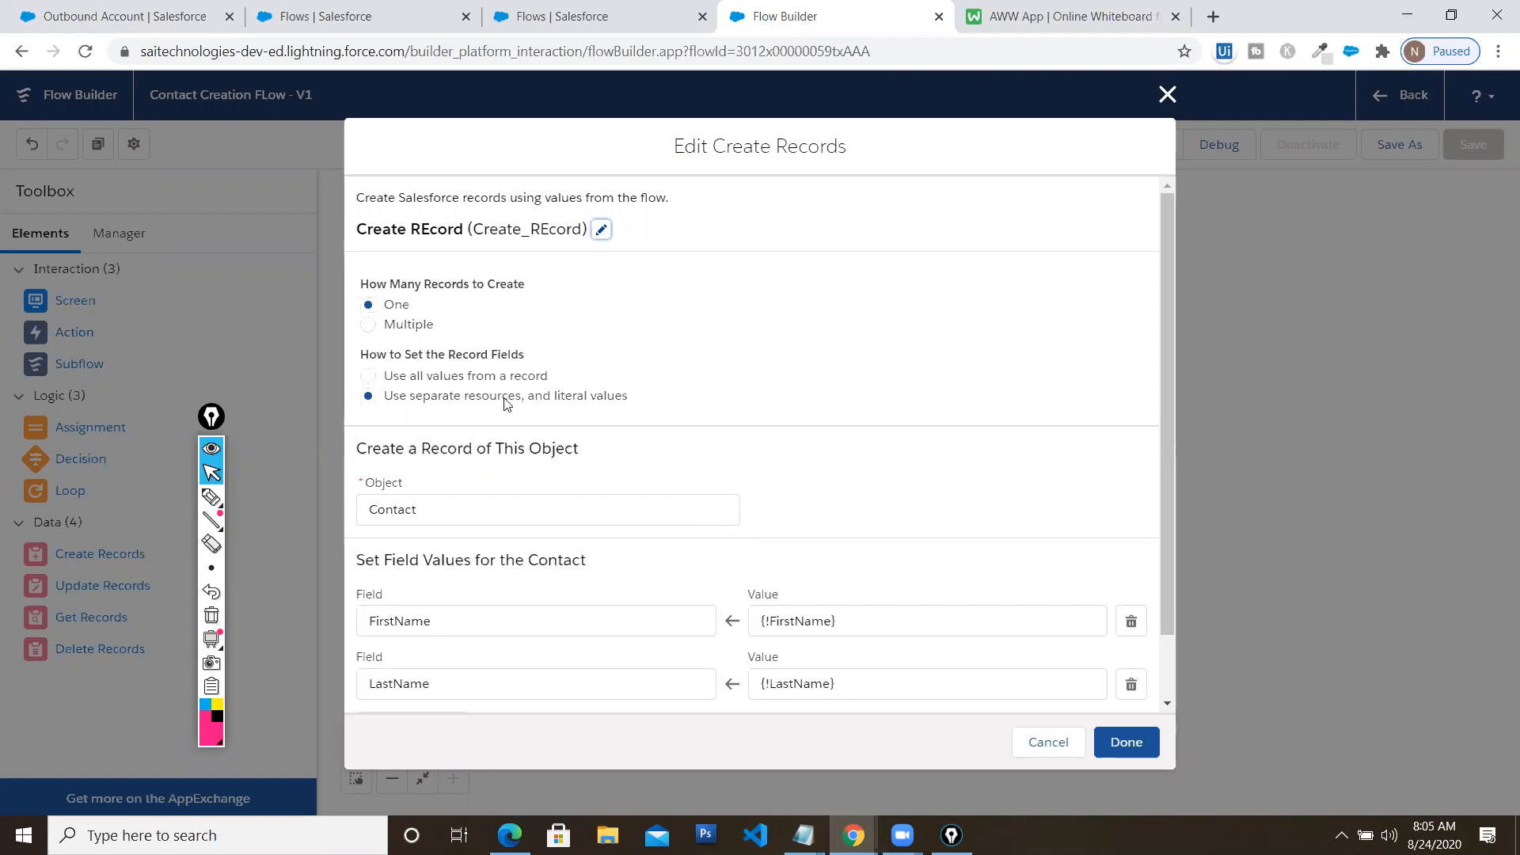
{"action": "scroll", "coordinate": [505, 397], "scroll_direction": "down", "scroll_amount": 1}
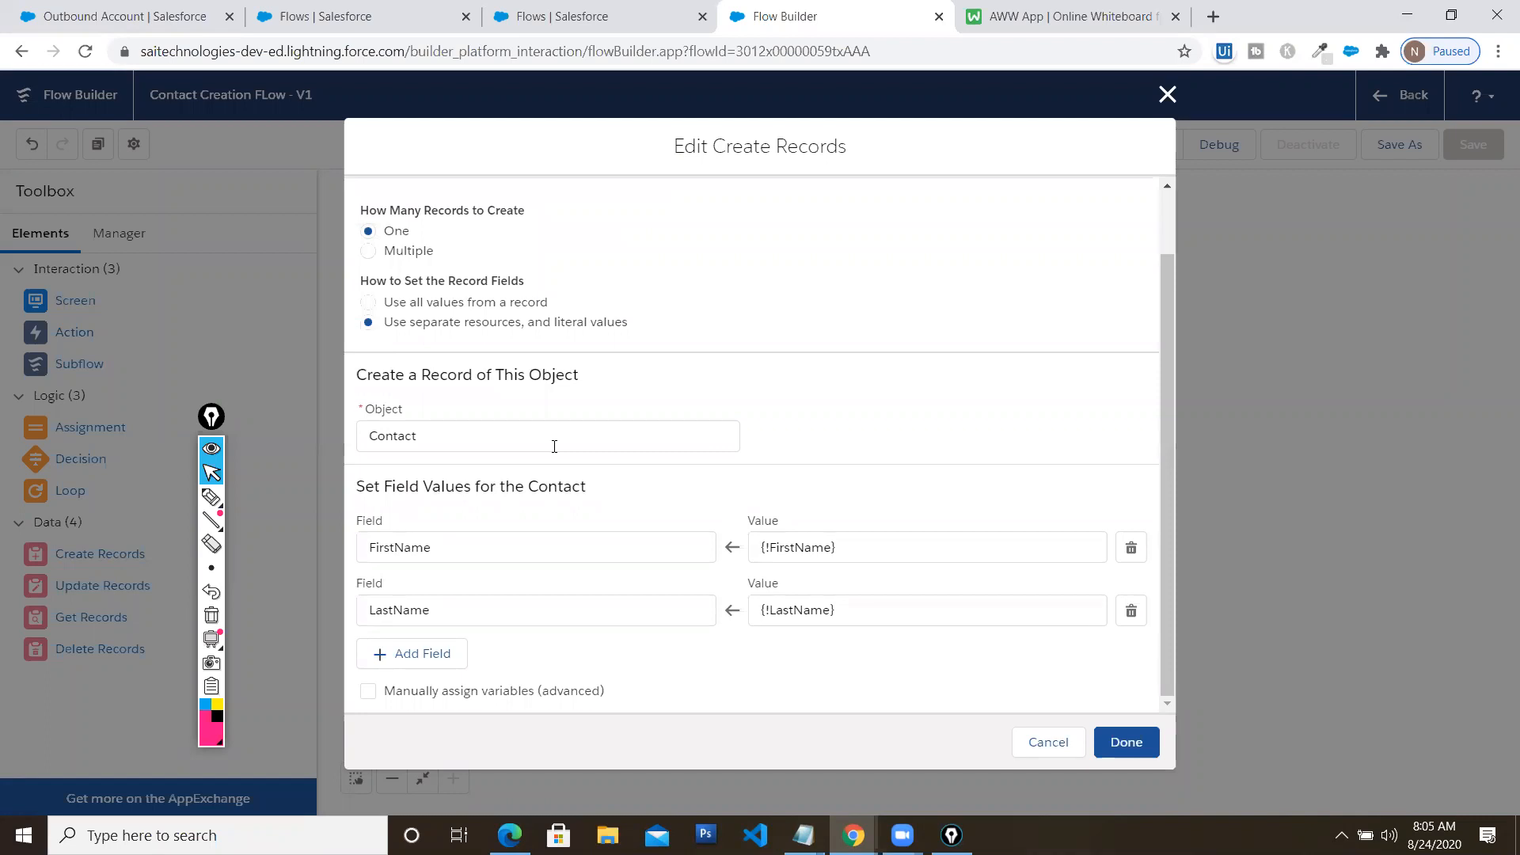
{"action": "scroll", "coordinate": [554, 447], "scroll_direction": "up", "scroll_amount": 1}
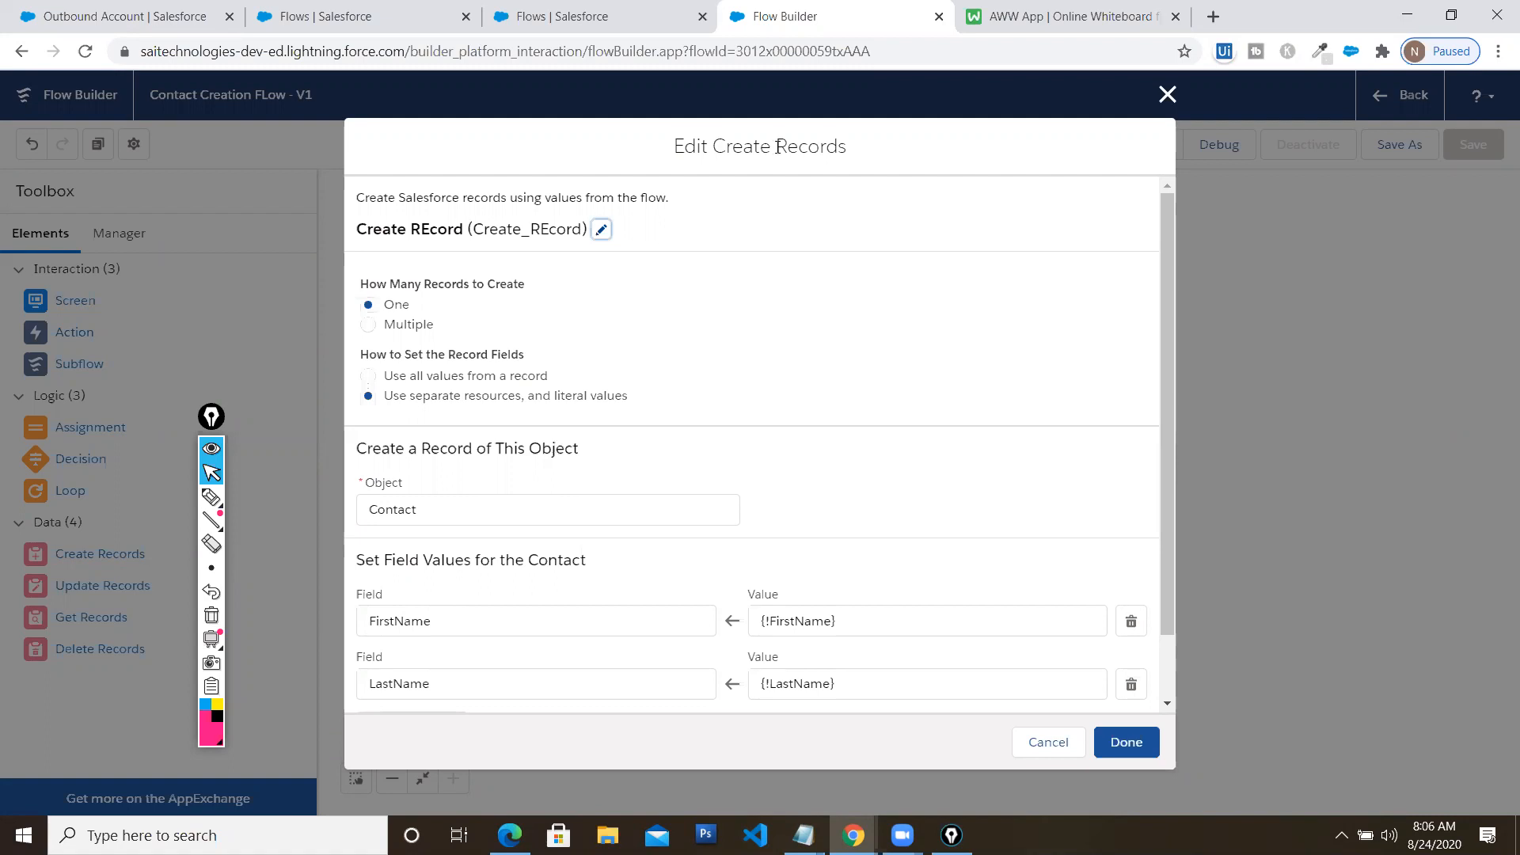
Close the Create Records settings and move the annotation toolbar out of the way
{"action": "left_click", "coordinate": [1167, 94]}
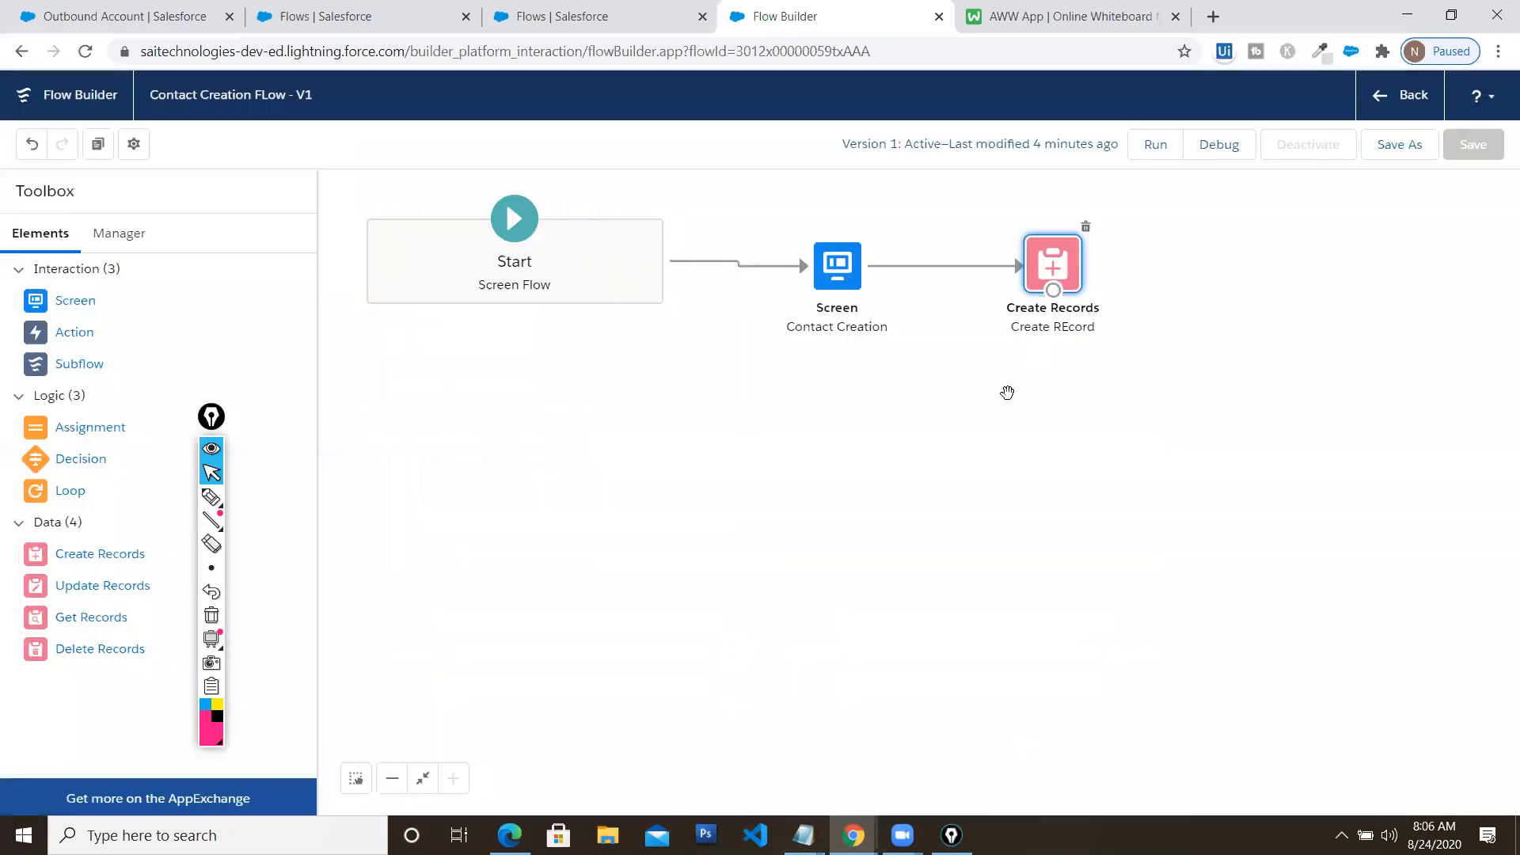
{"action": "left_click_drag", "start_coordinate": [212, 418], "coordinate": [243, 419]}
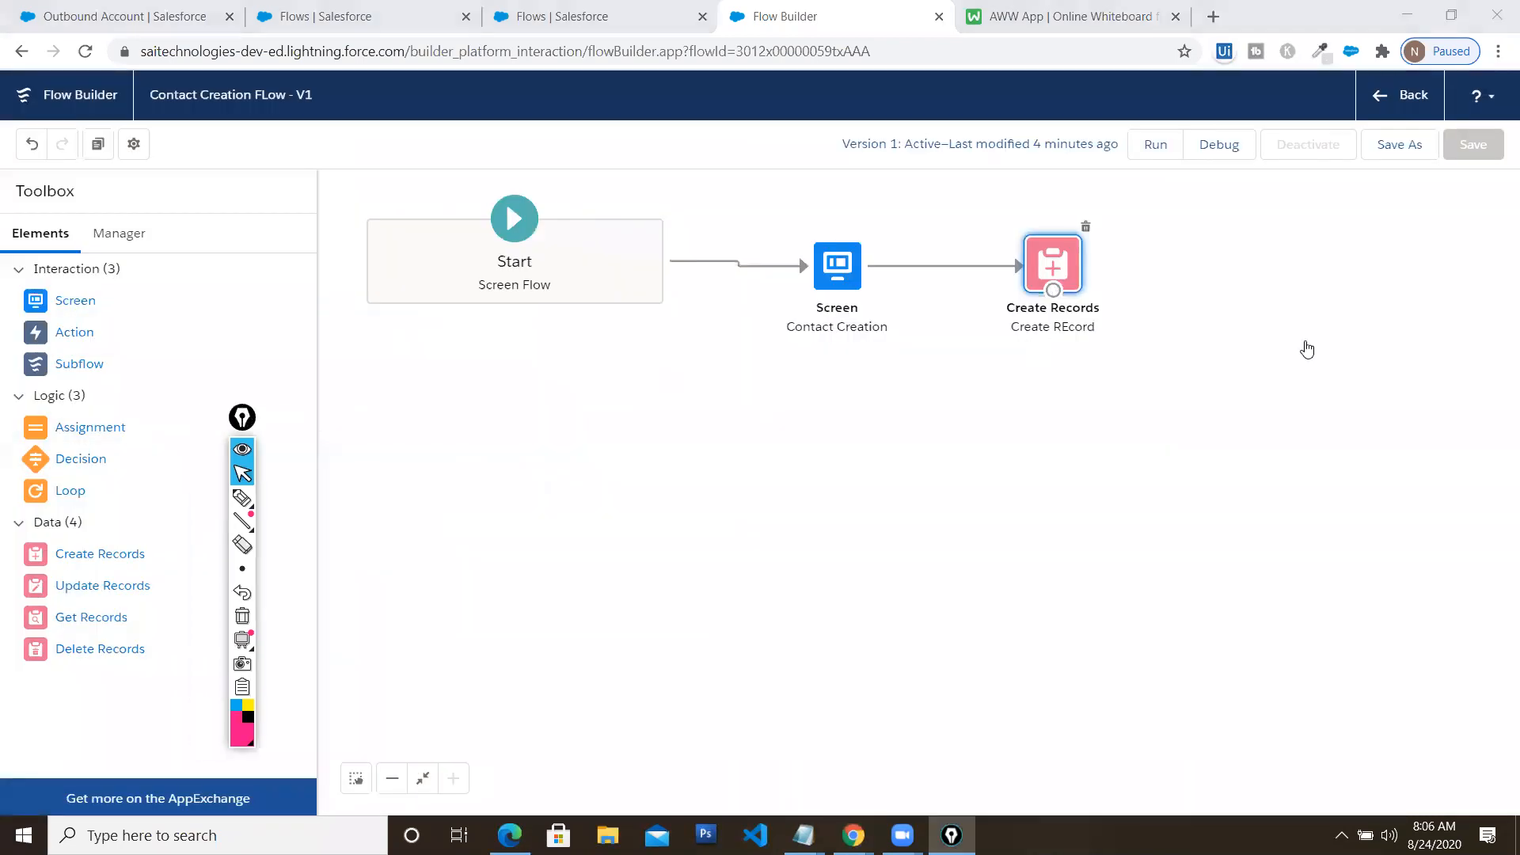
{"action": "left_click_drag", "start_coordinate": [1308, 349], "coordinate": [1305, 349]}
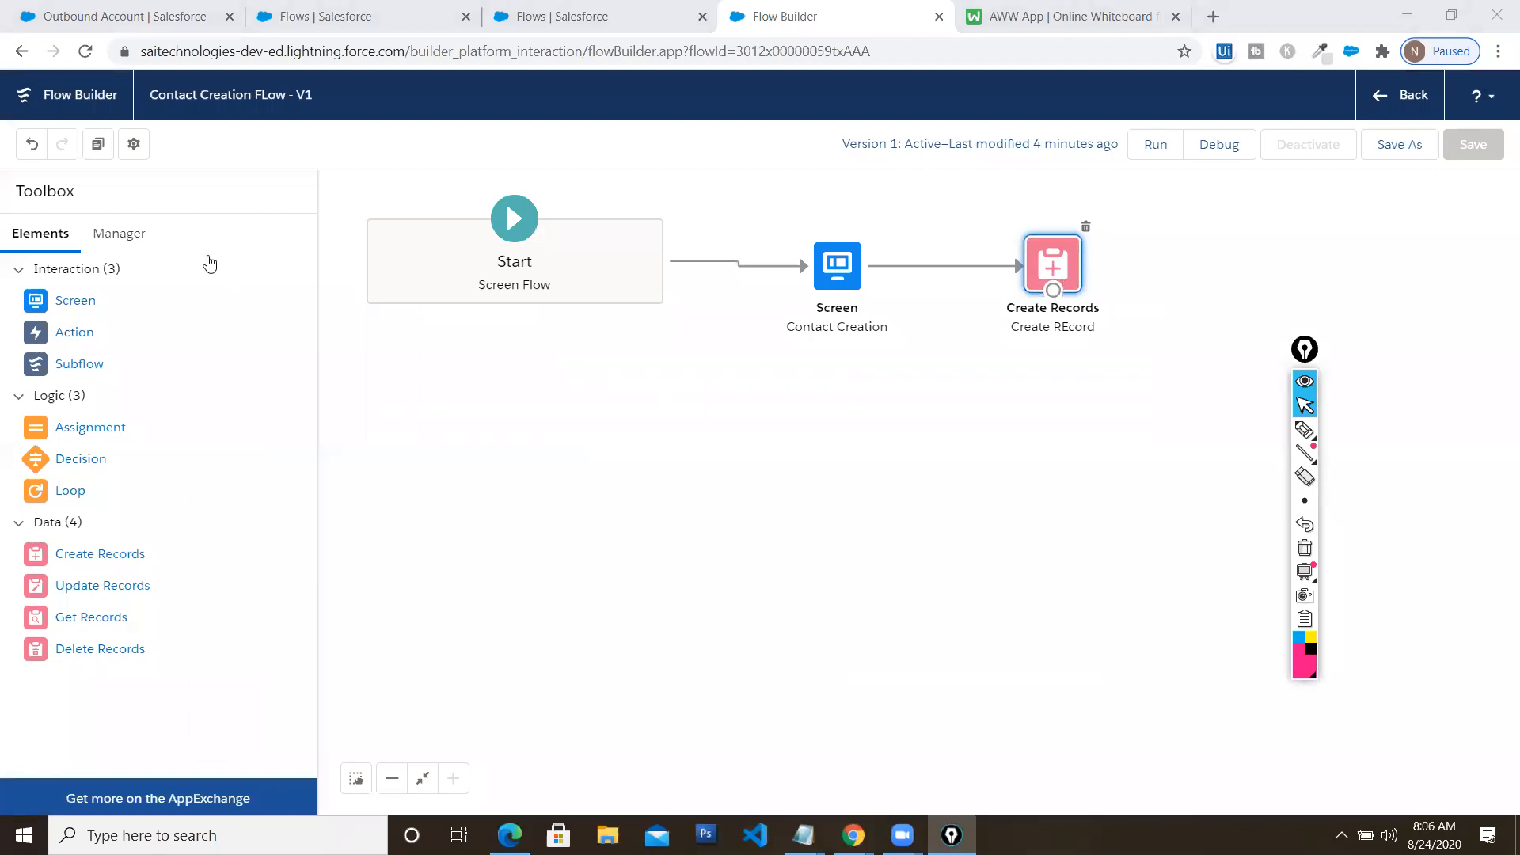
List the flow's resources and annotate the ContactId variable, Create Records element and Variables entry
{"action": "left_click", "coordinate": [119, 233]}
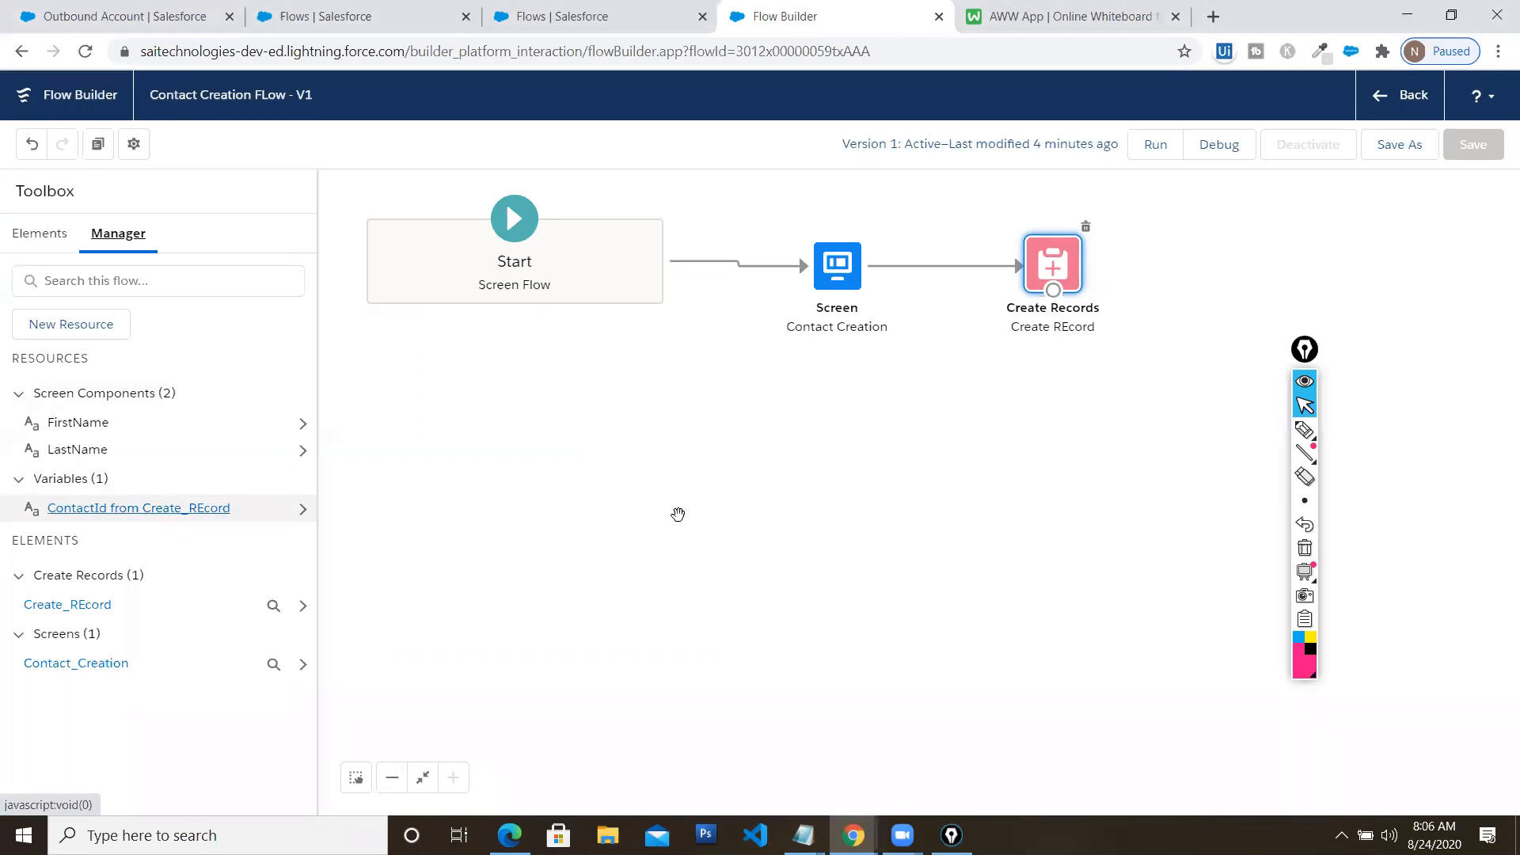
{"action": "mouse_move", "coordinate": [1305, 432]}
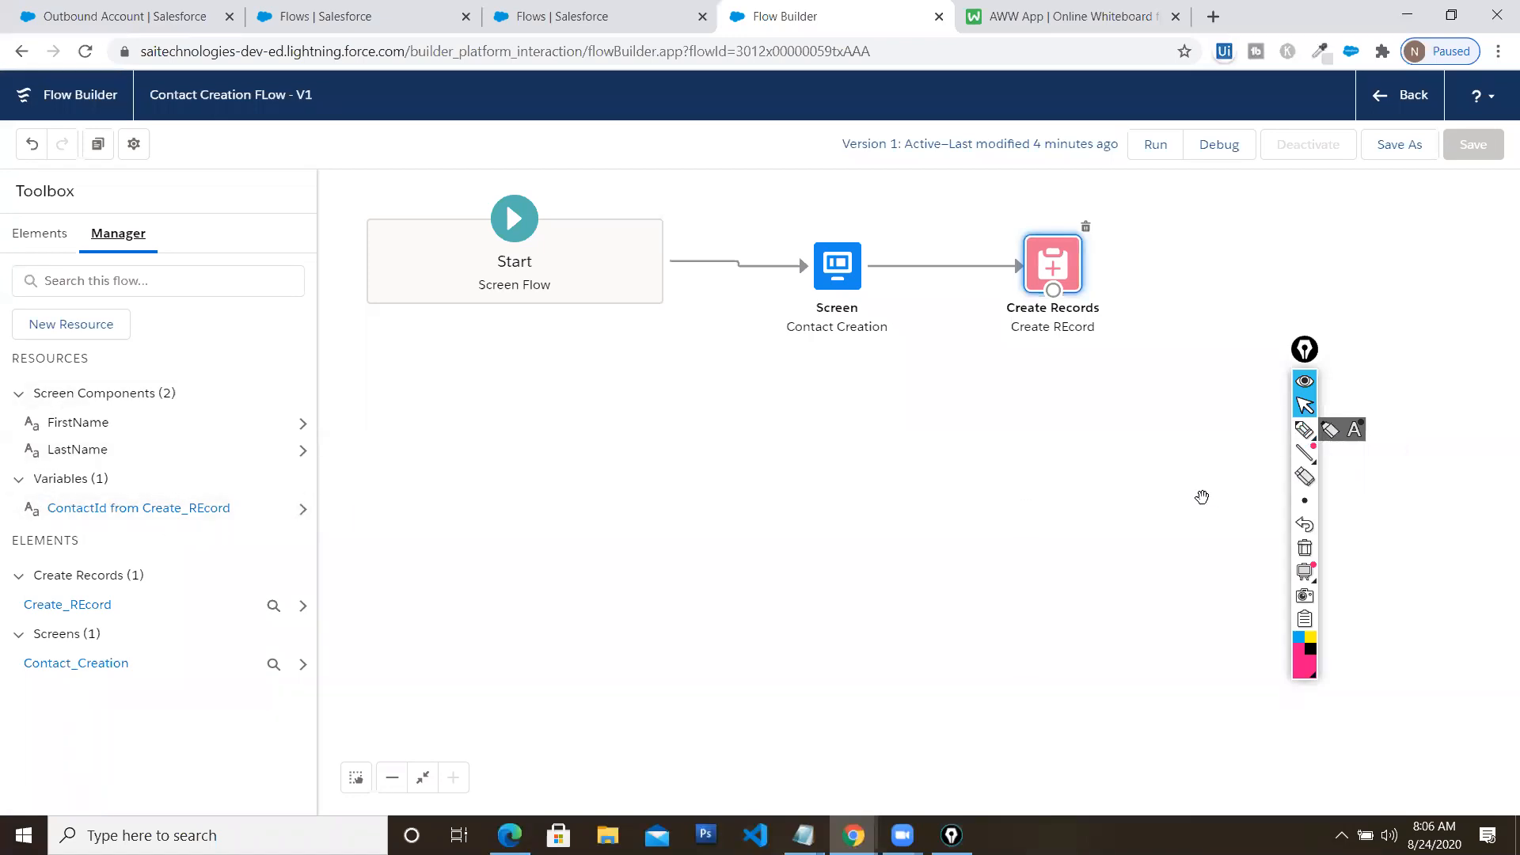
{"action": "left_click", "coordinate": [1304, 431]}
{"action": "left_click_drag", "start_coordinate": [55, 528], "coordinate": [250, 529]}
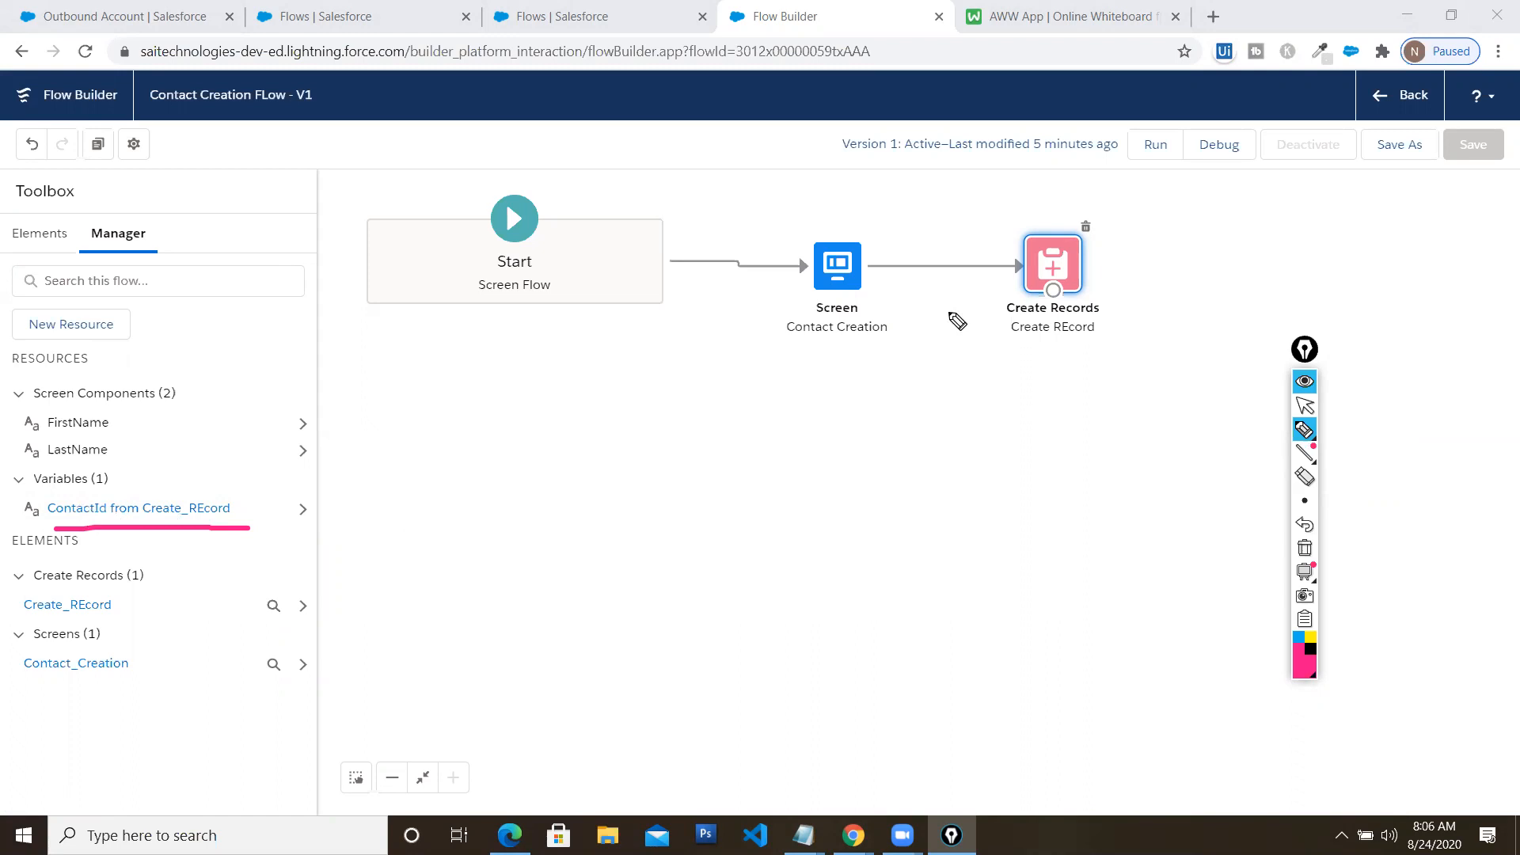
{"action": "mouse_move", "coordinate": [1107, 268]}
{"action": "left_mouse_down"}
{"action": "mouse_move", "coordinate": [1120, 289]}
{"action": "mouse_move", "coordinate": [1201, 233]}
{"action": "left_mouse_up"}
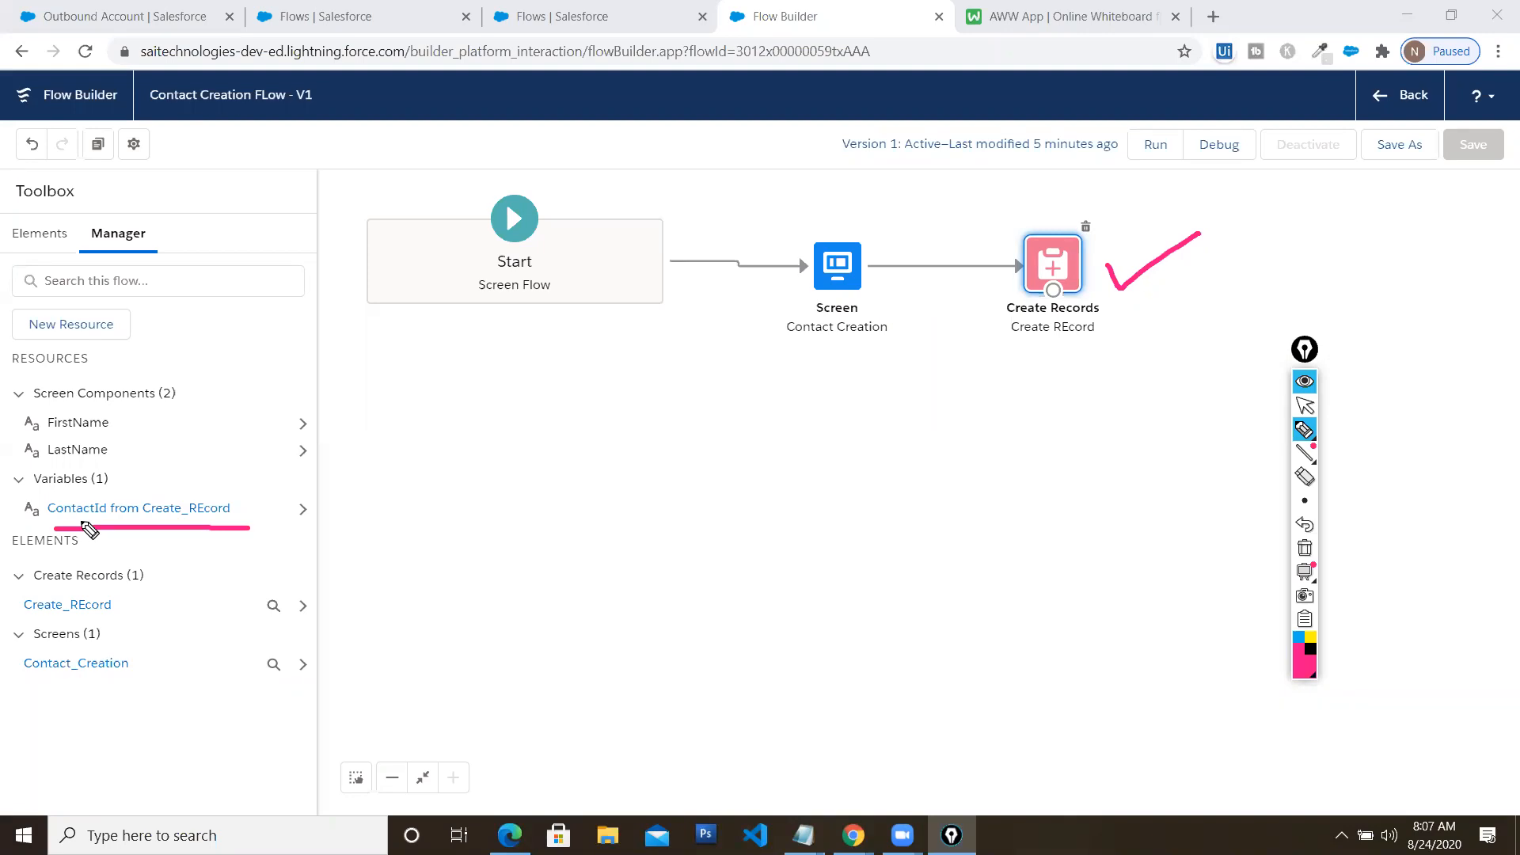
{"action": "mouse_move", "coordinate": [114, 484]}
{"action": "left_mouse_down"}
{"action": "mouse_move", "coordinate": [125, 497]}
{"action": "mouse_move", "coordinate": [202, 448]}
{"action": "left_mouse_up"}
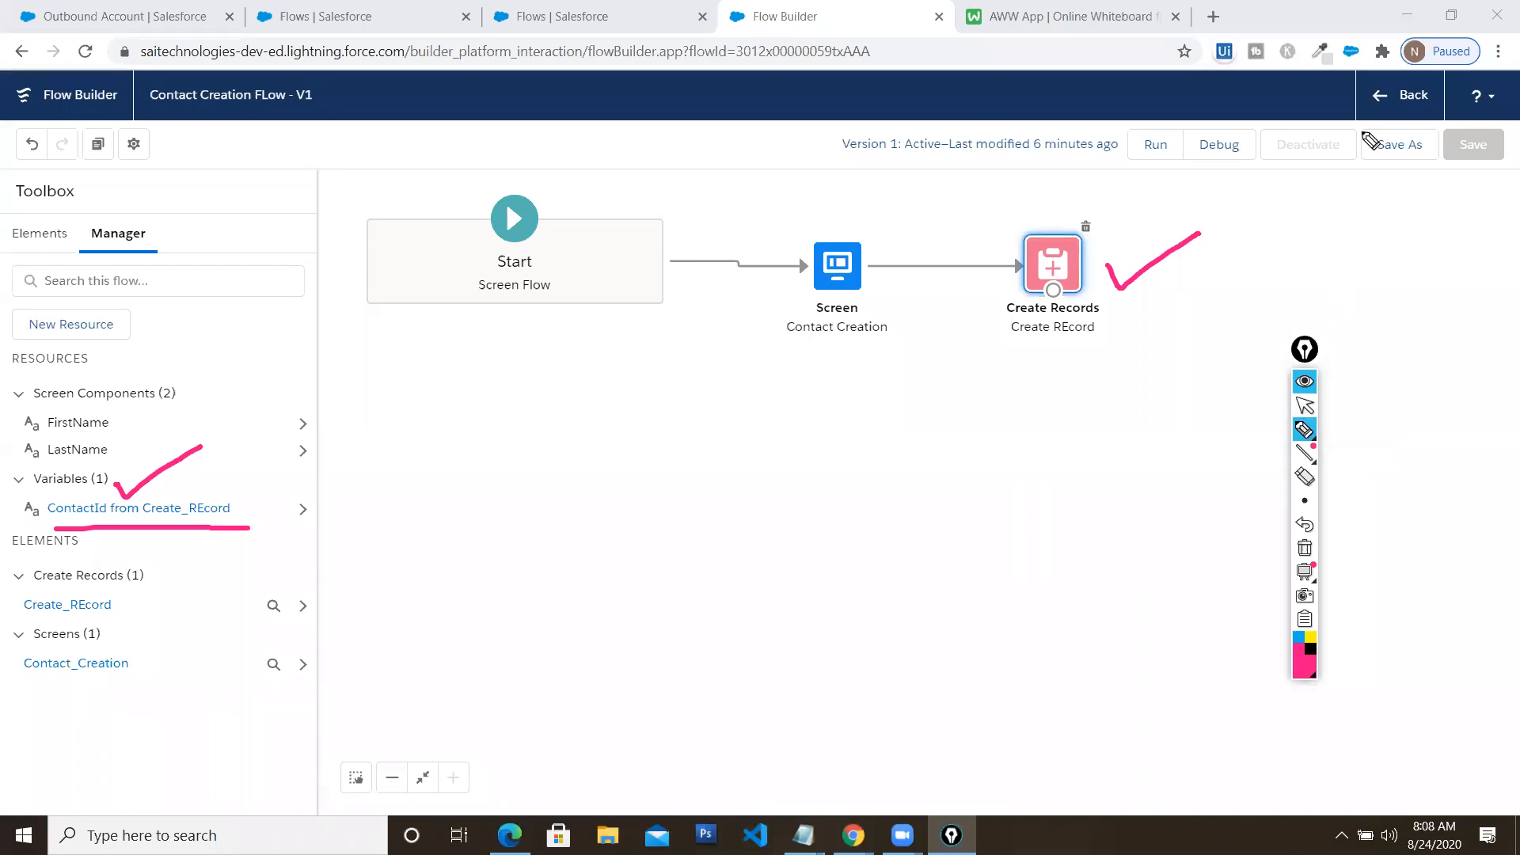
{"action": "left_click", "coordinate": [1304, 405]}
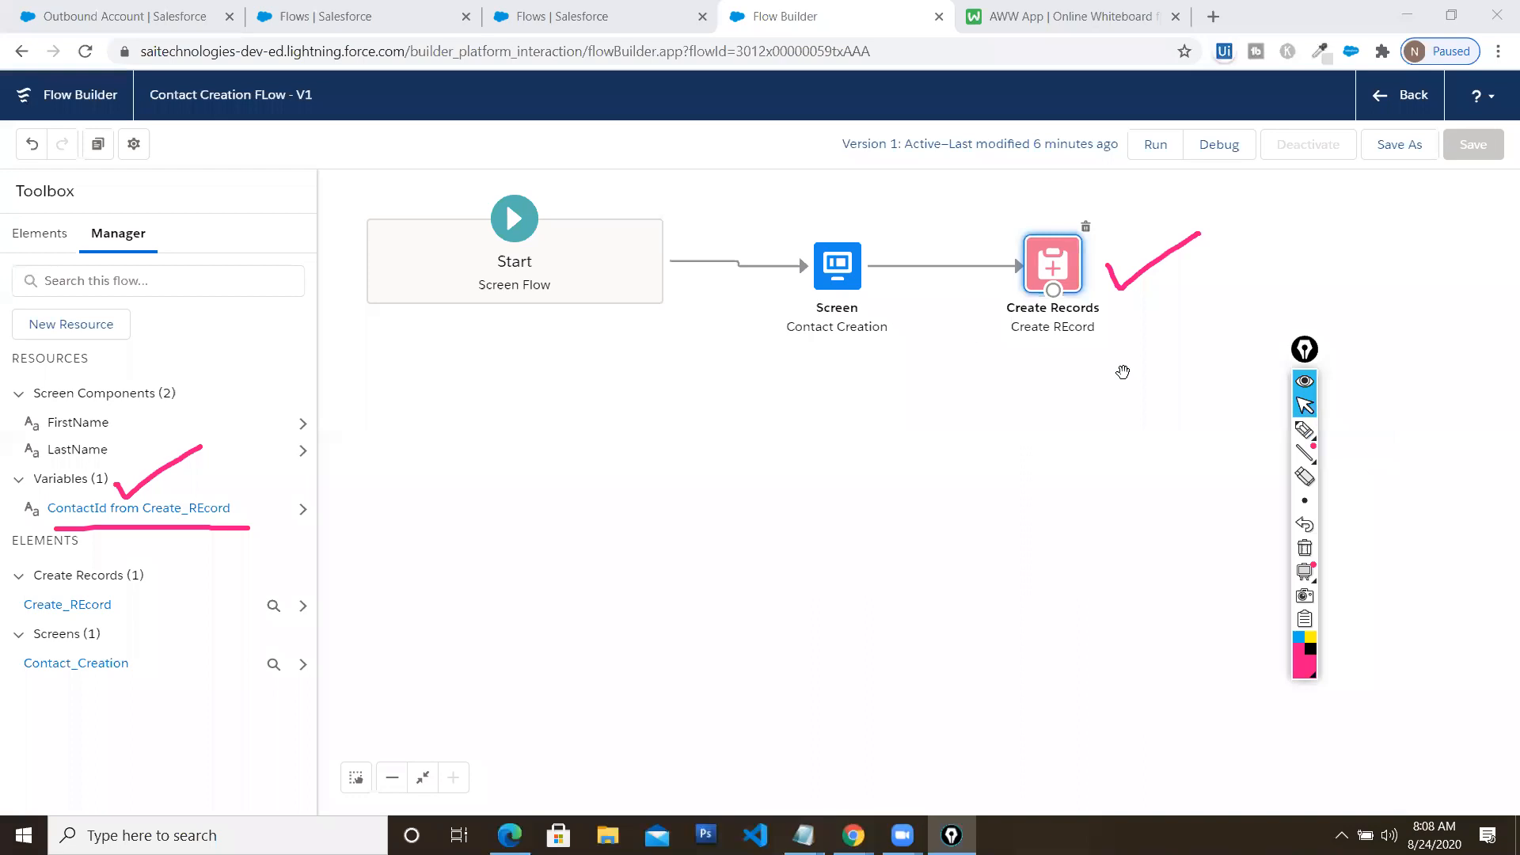
{"action": "double_click", "coordinate": [839, 281]}
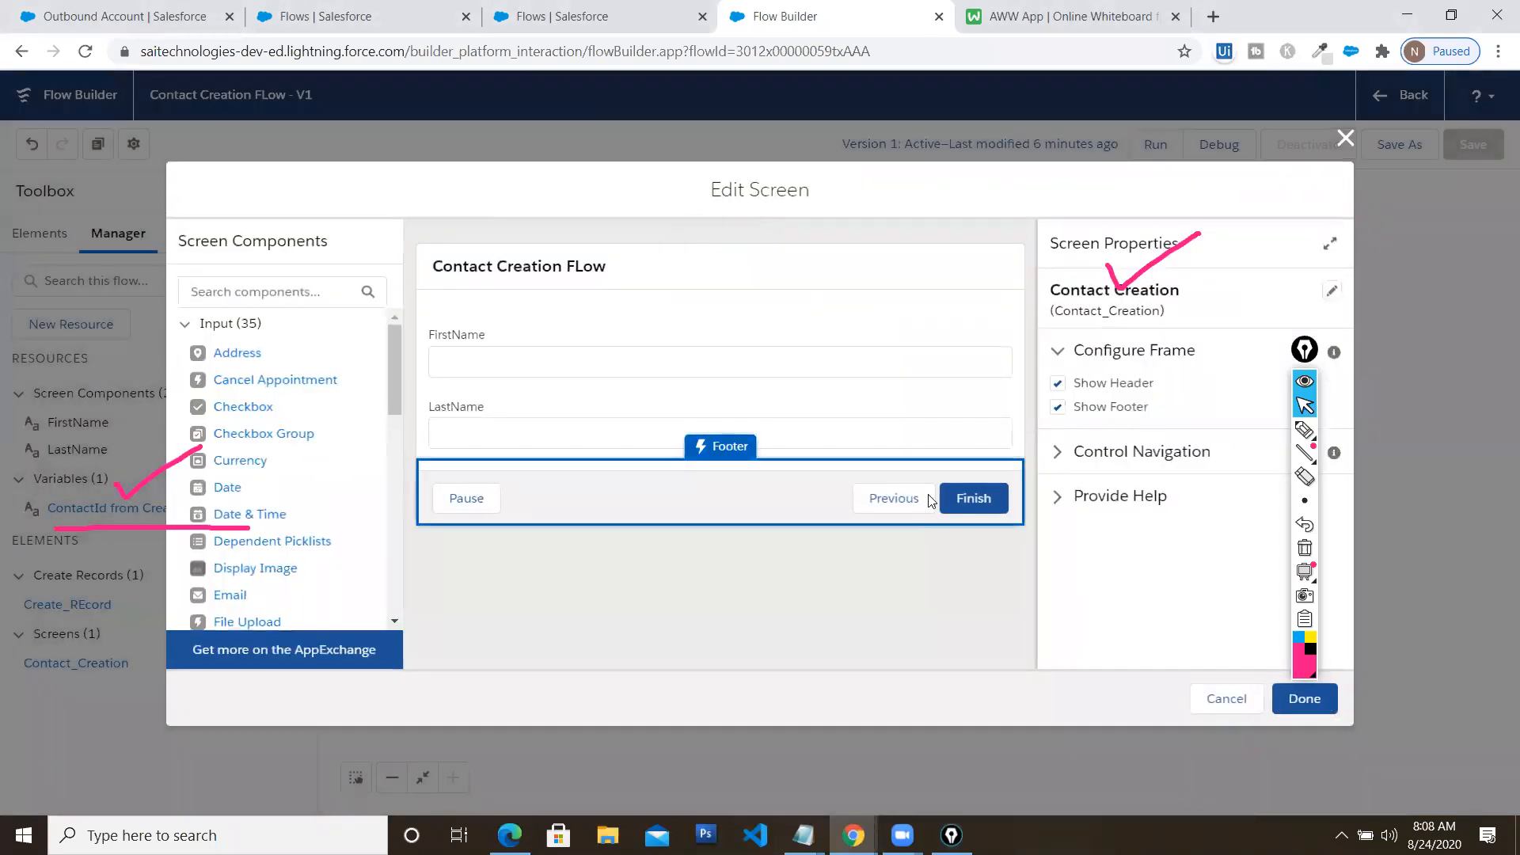
{"action": "left_click_drag", "start_coordinate": [1308, 353], "coordinate": [1444, 321]}
{"action": "left_click", "coordinate": [1057, 452]}
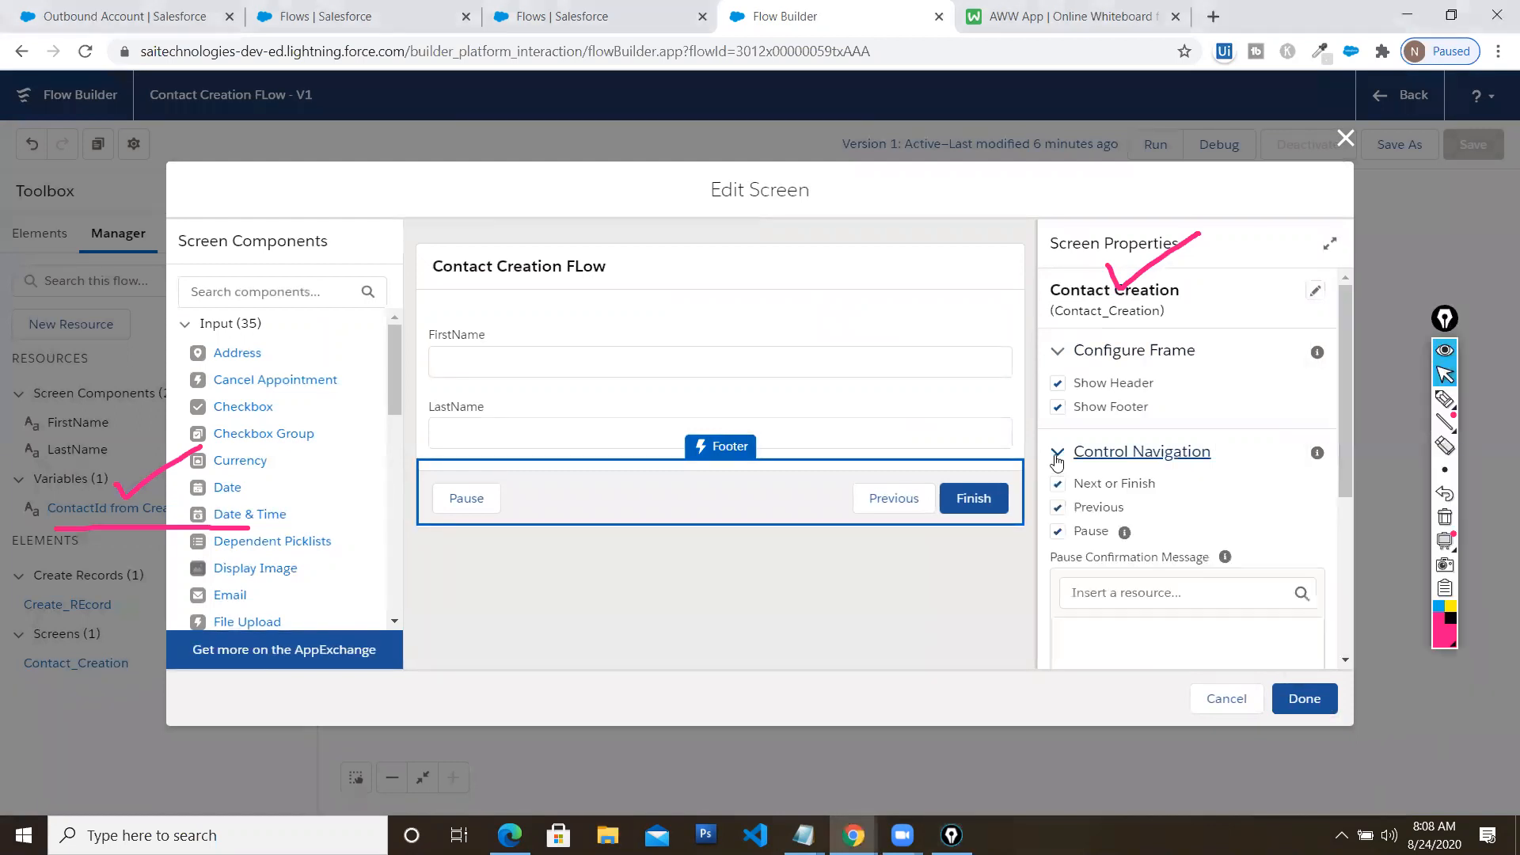
{"action": "left_click", "coordinate": [1058, 507]}
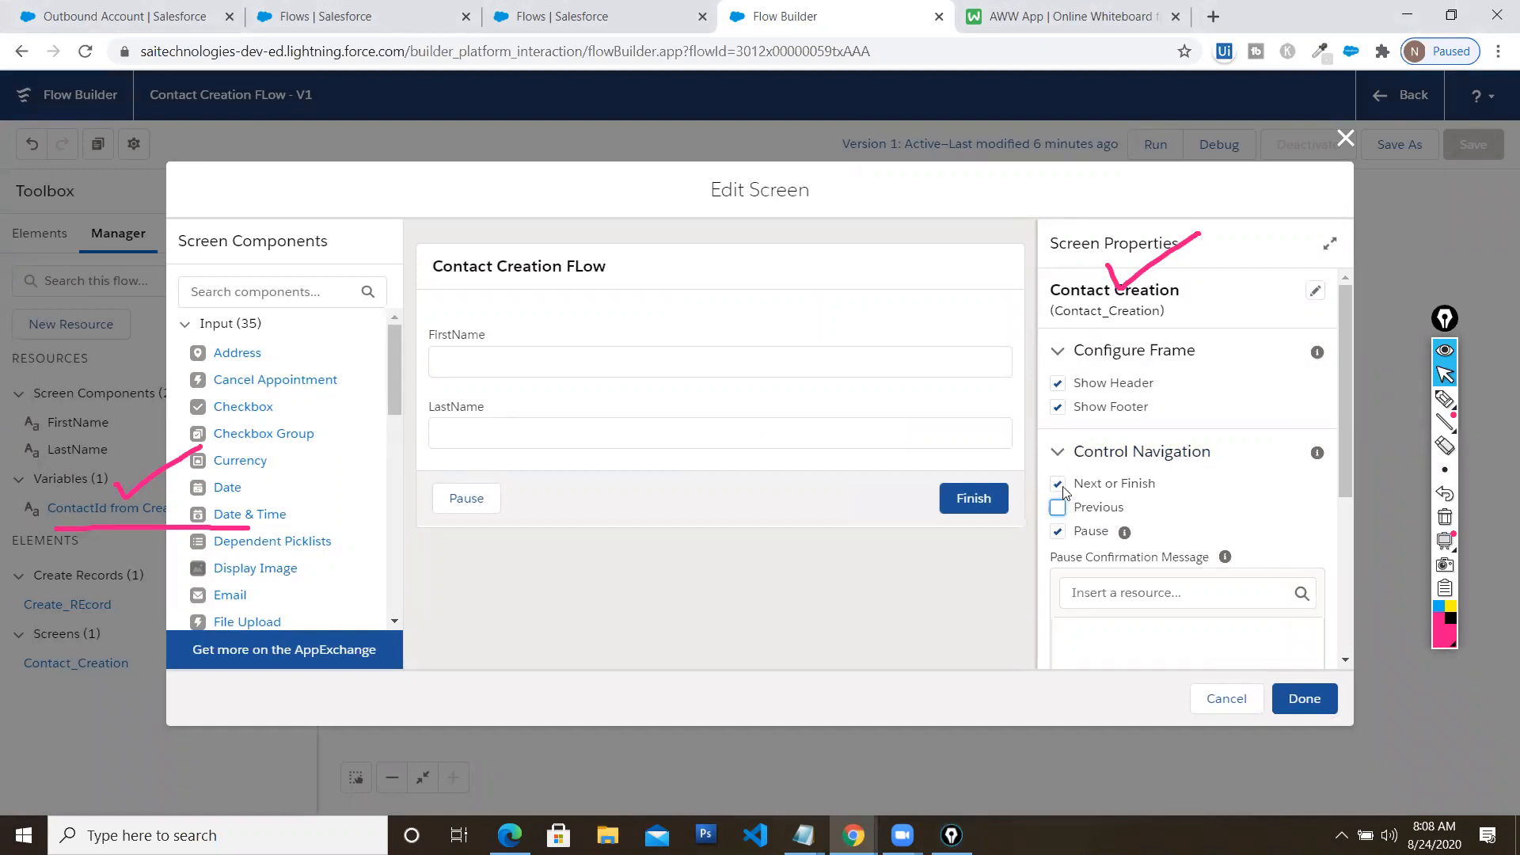
{"action": "left_click", "coordinate": [1059, 485]}
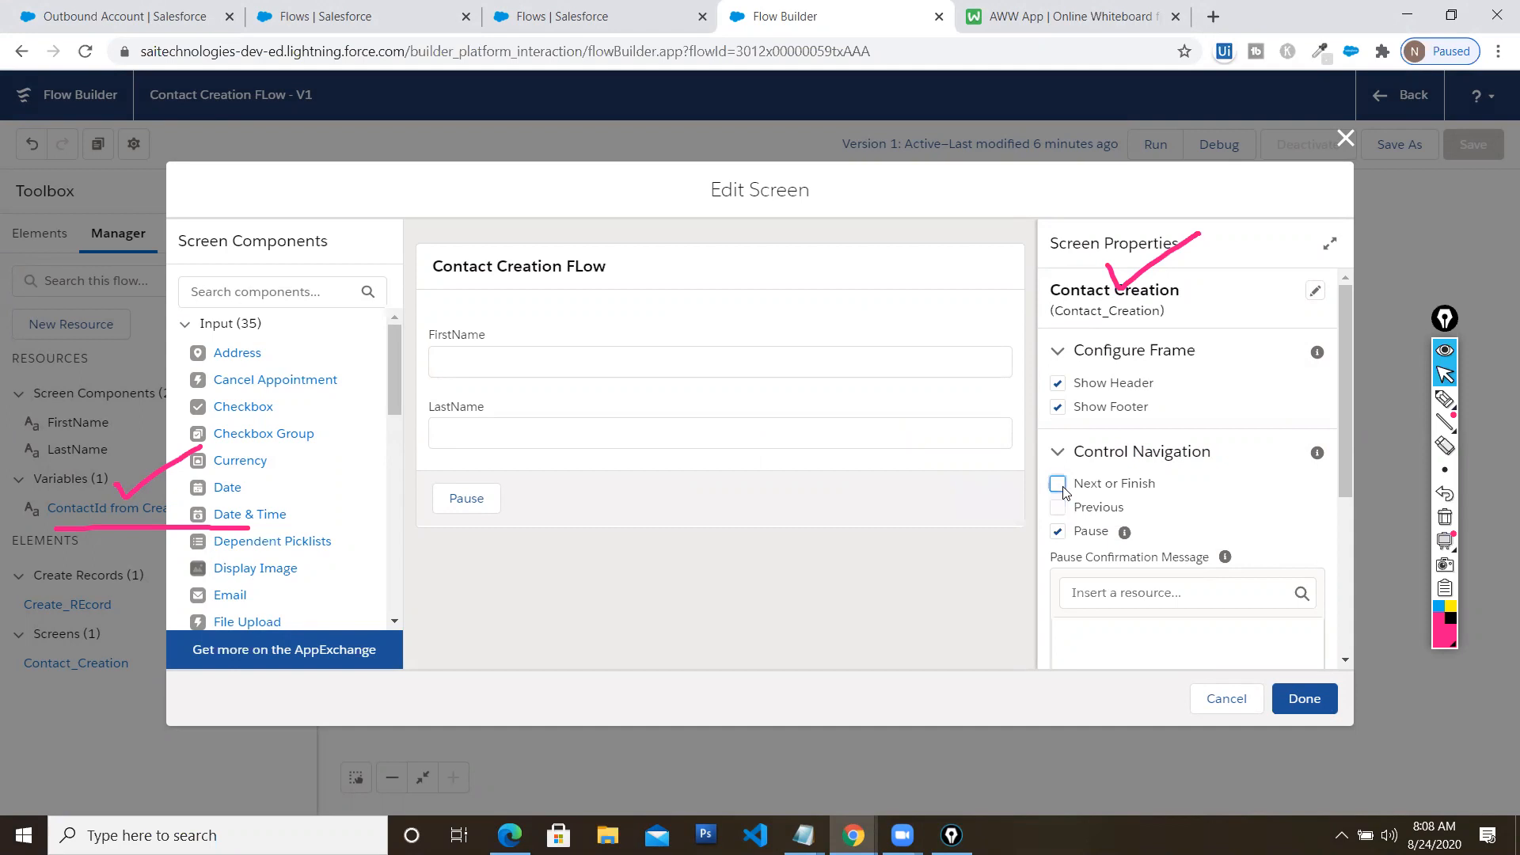
{"action": "left_click", "coordinate": [1058, 534]}
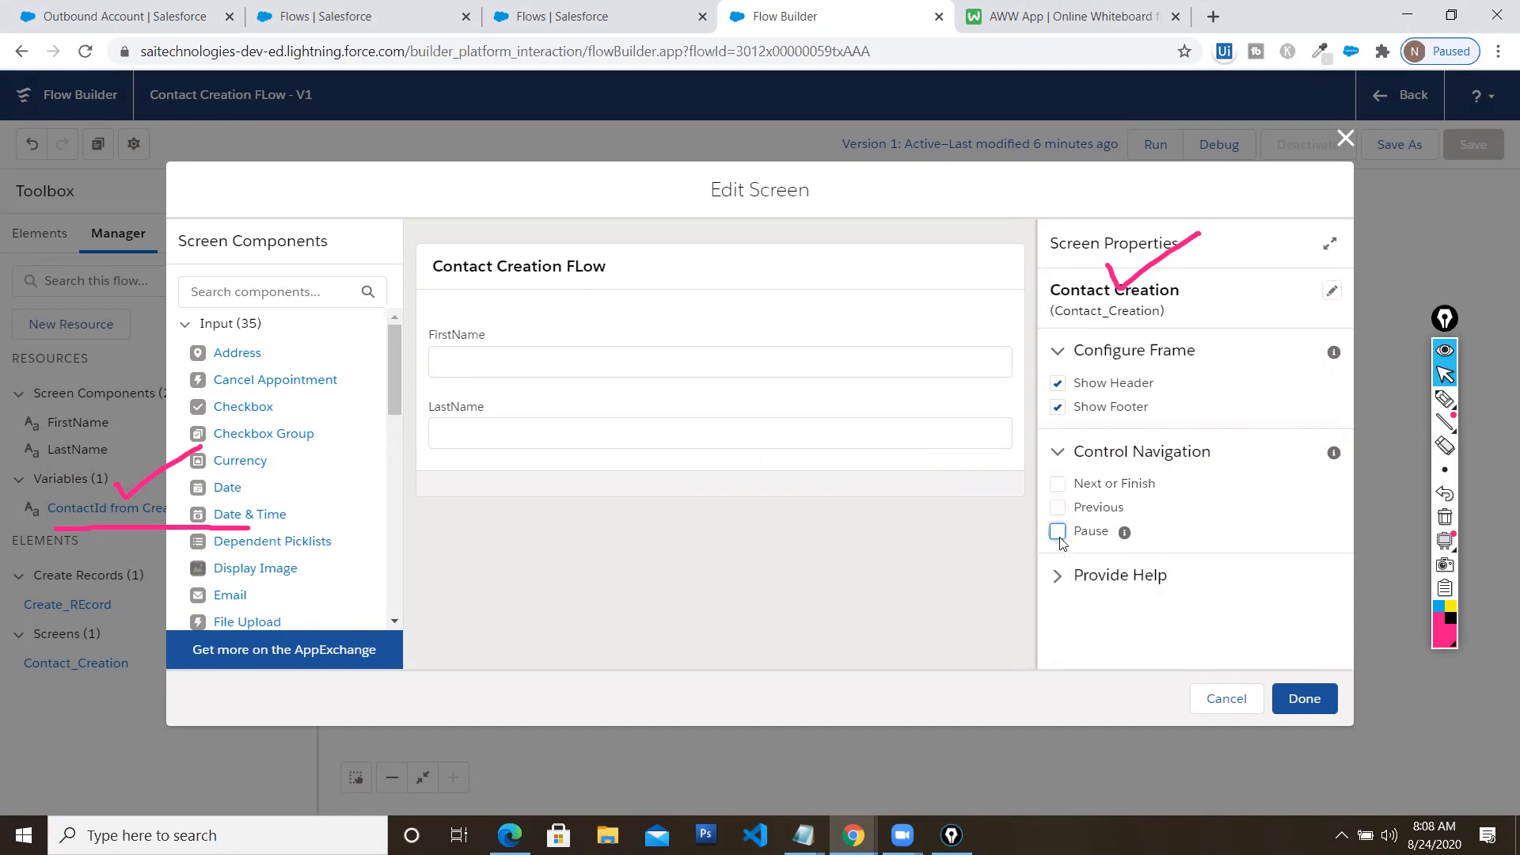
{"action": "left_click", "coordinate": [1060, 484]}
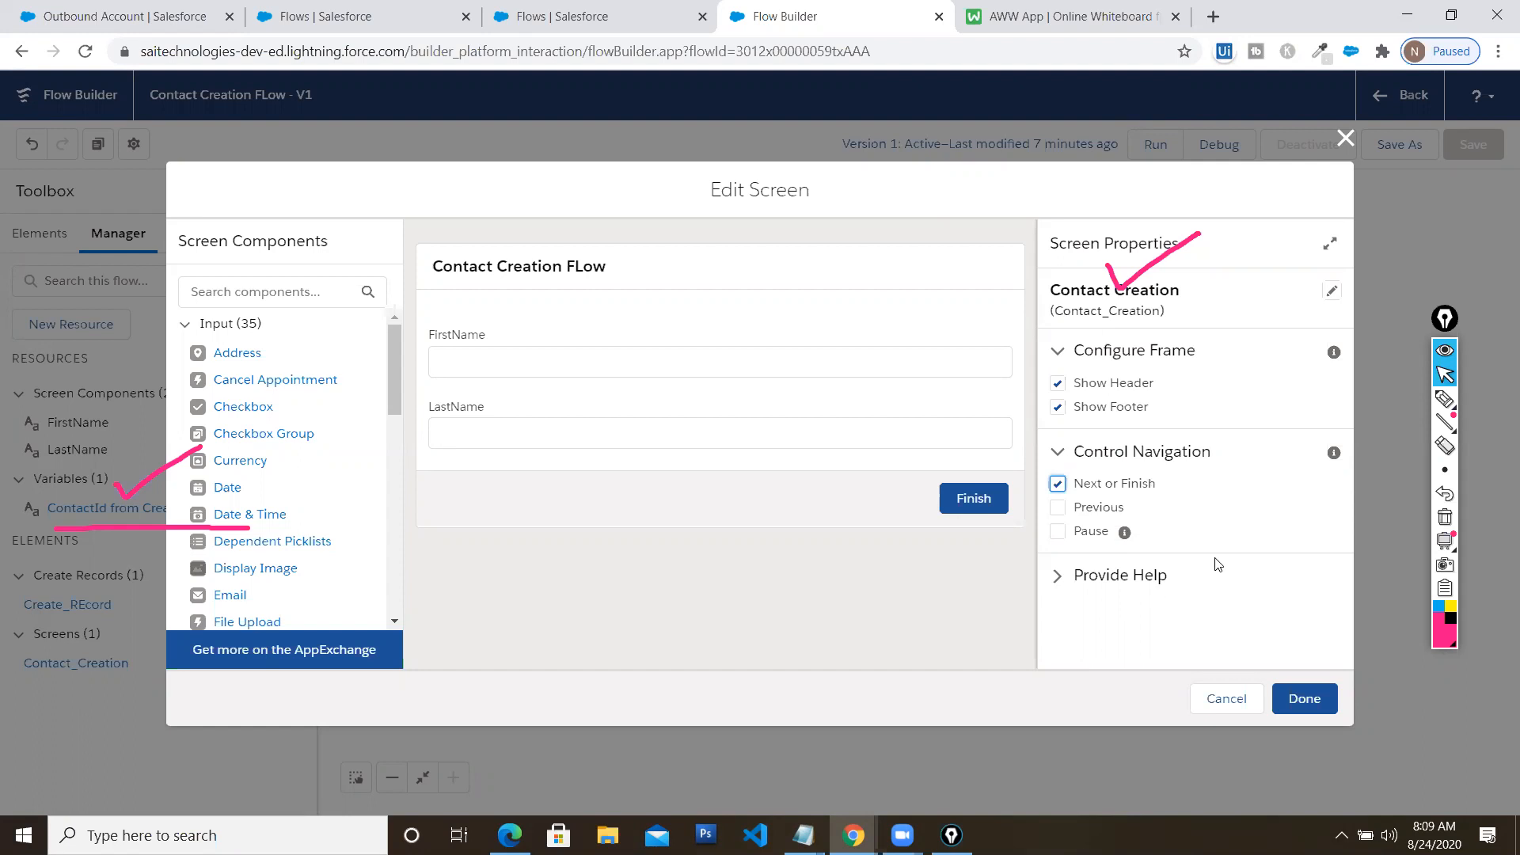
{"action": "left_click", "coordinate": [1446, 518]}
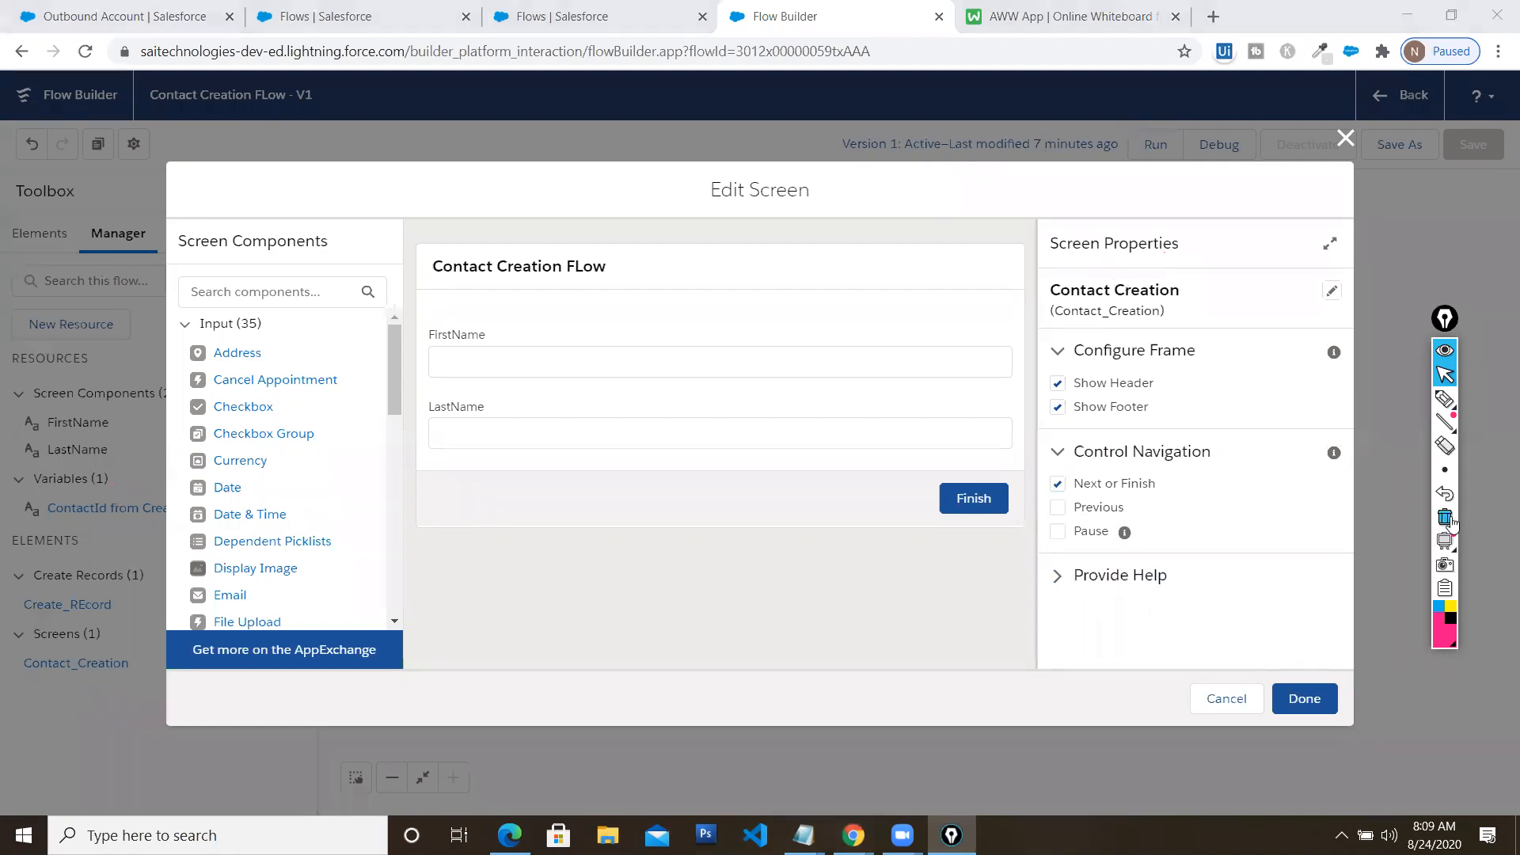
{"action": "left_click", "coordinate": [1346, 139]}
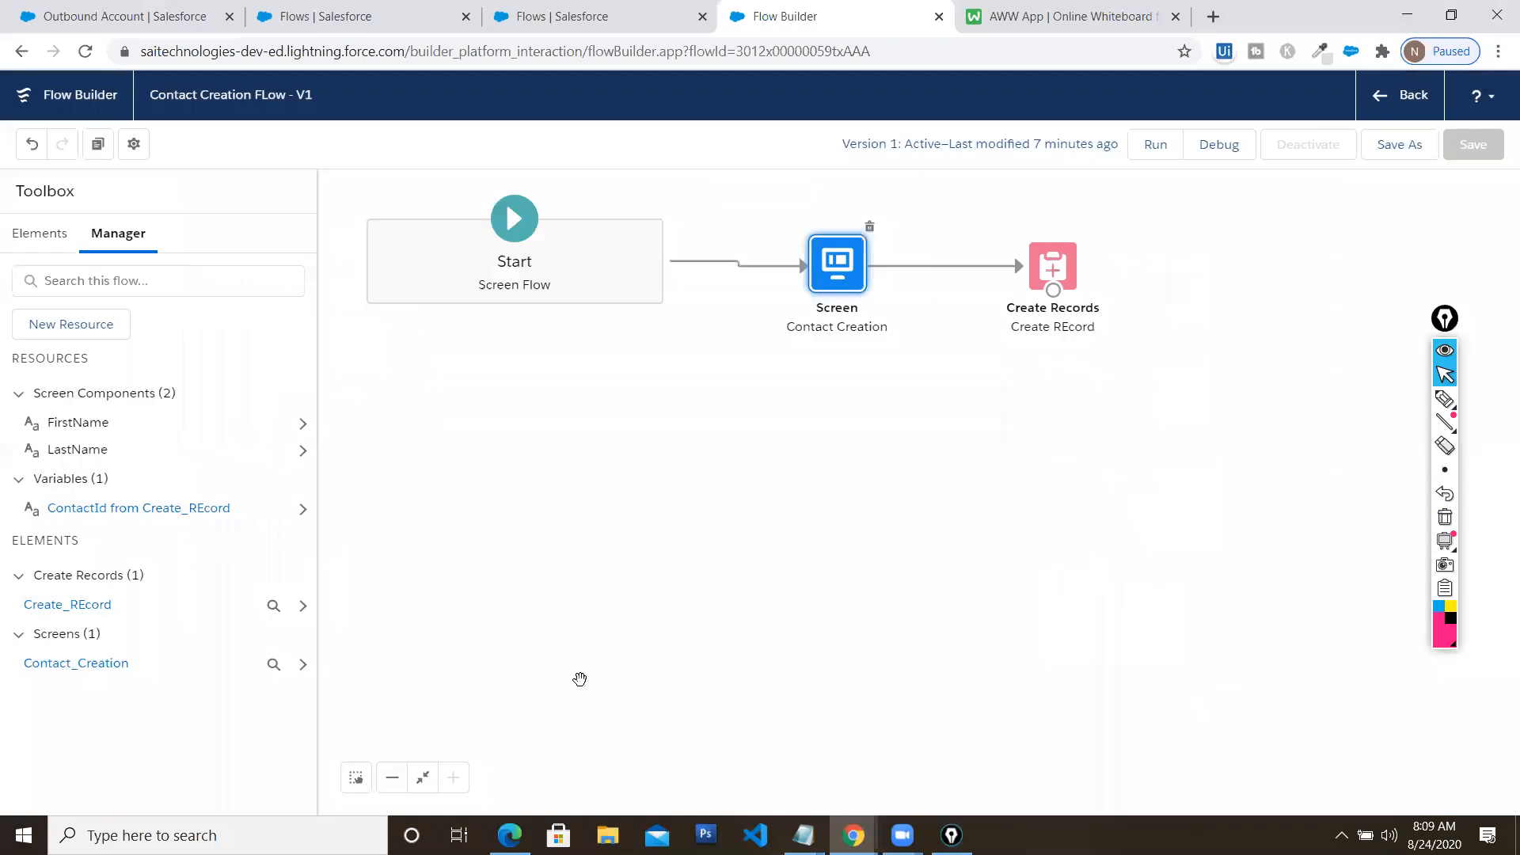
{"action": "left_click", "coordinate": [509, 835]}
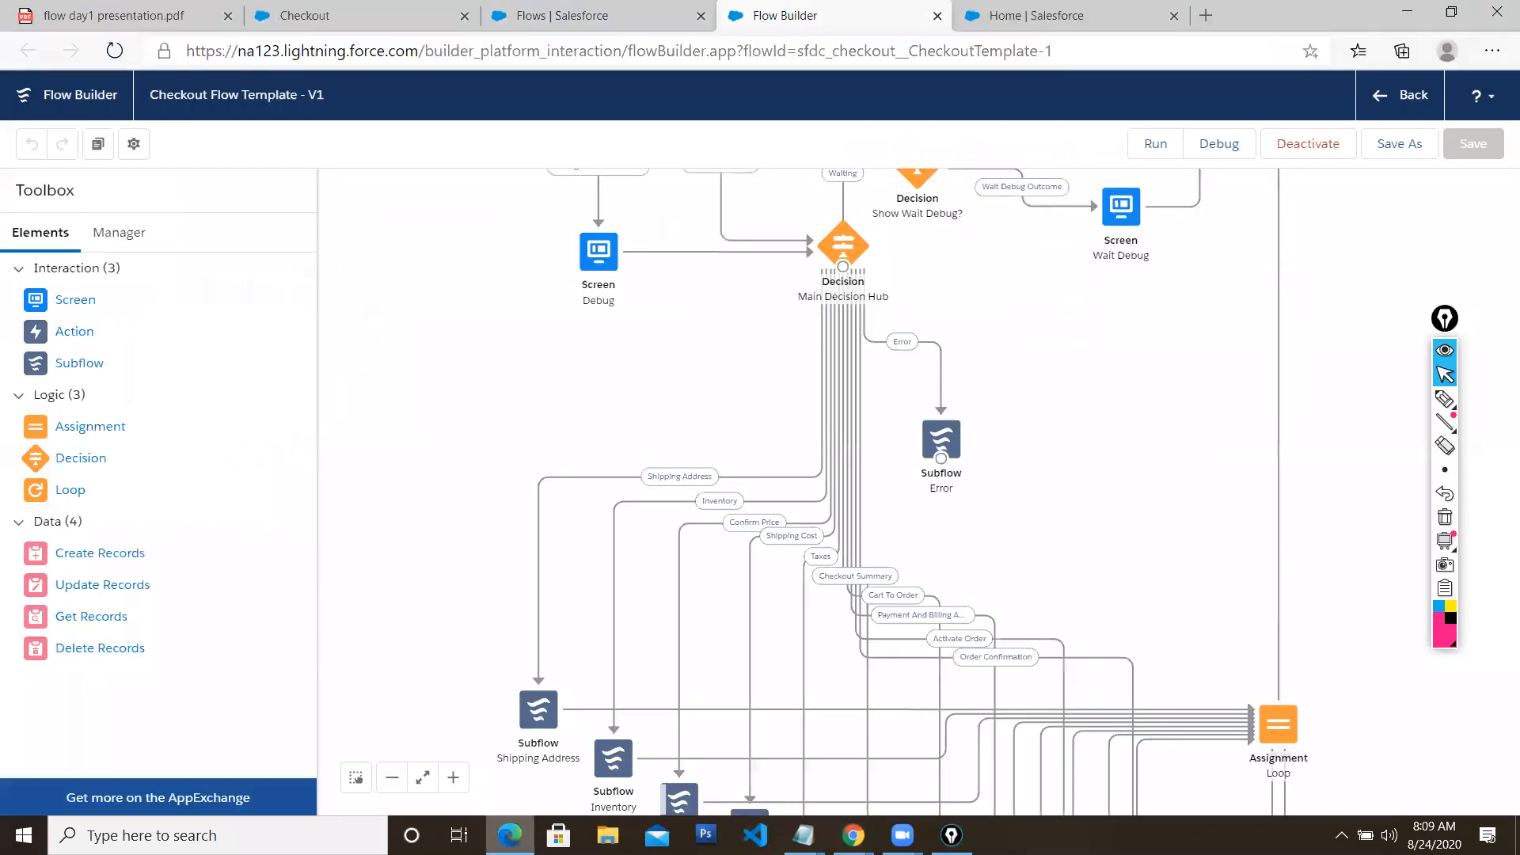
{"action": "left_click", "coordinate": [512, 836]}
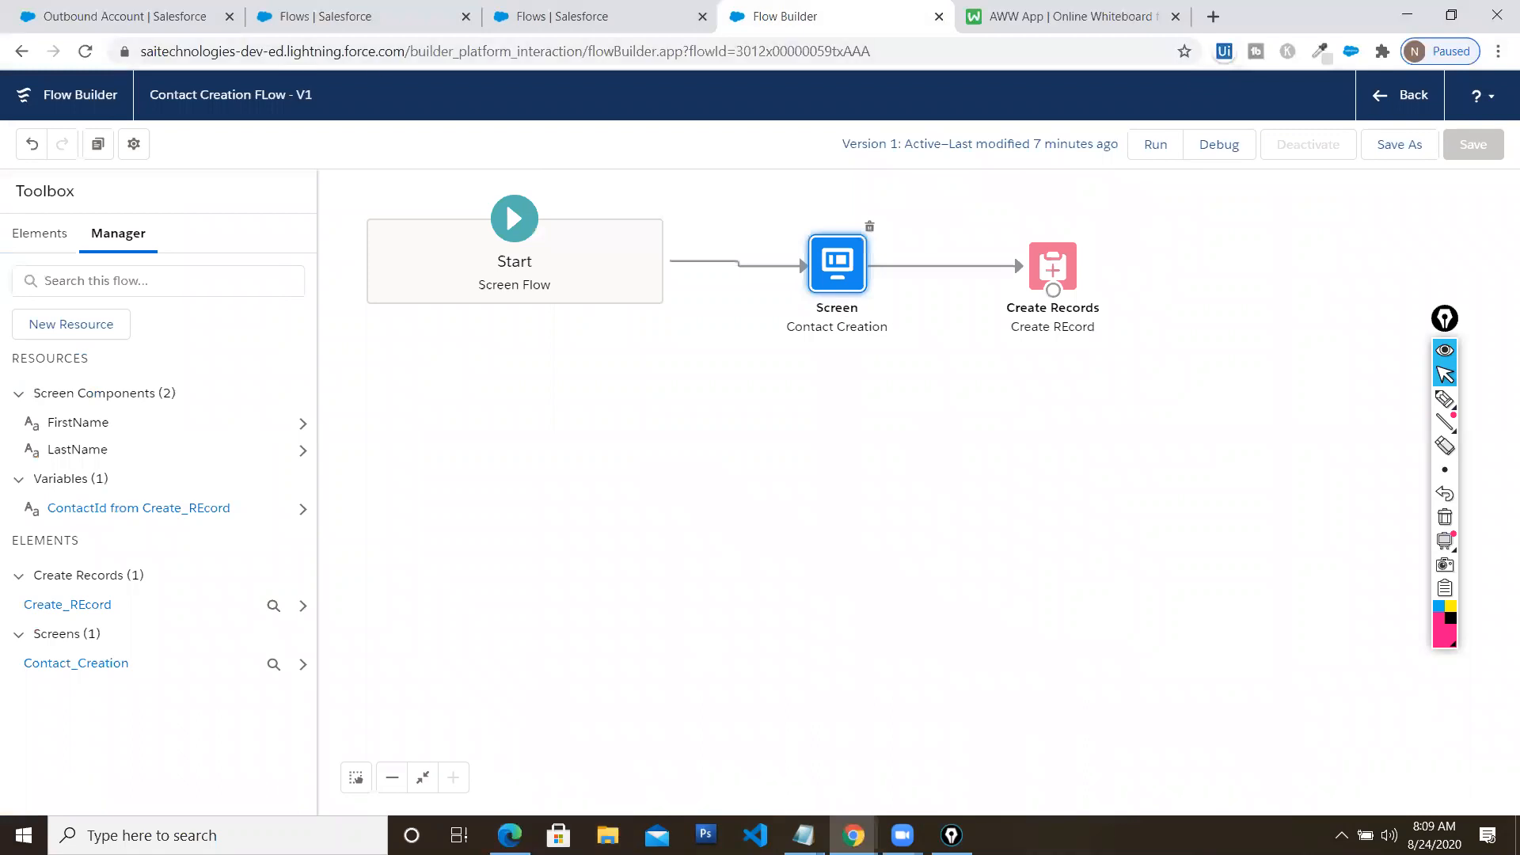
{"action": "left_click", "coordinate": [509, 835]}
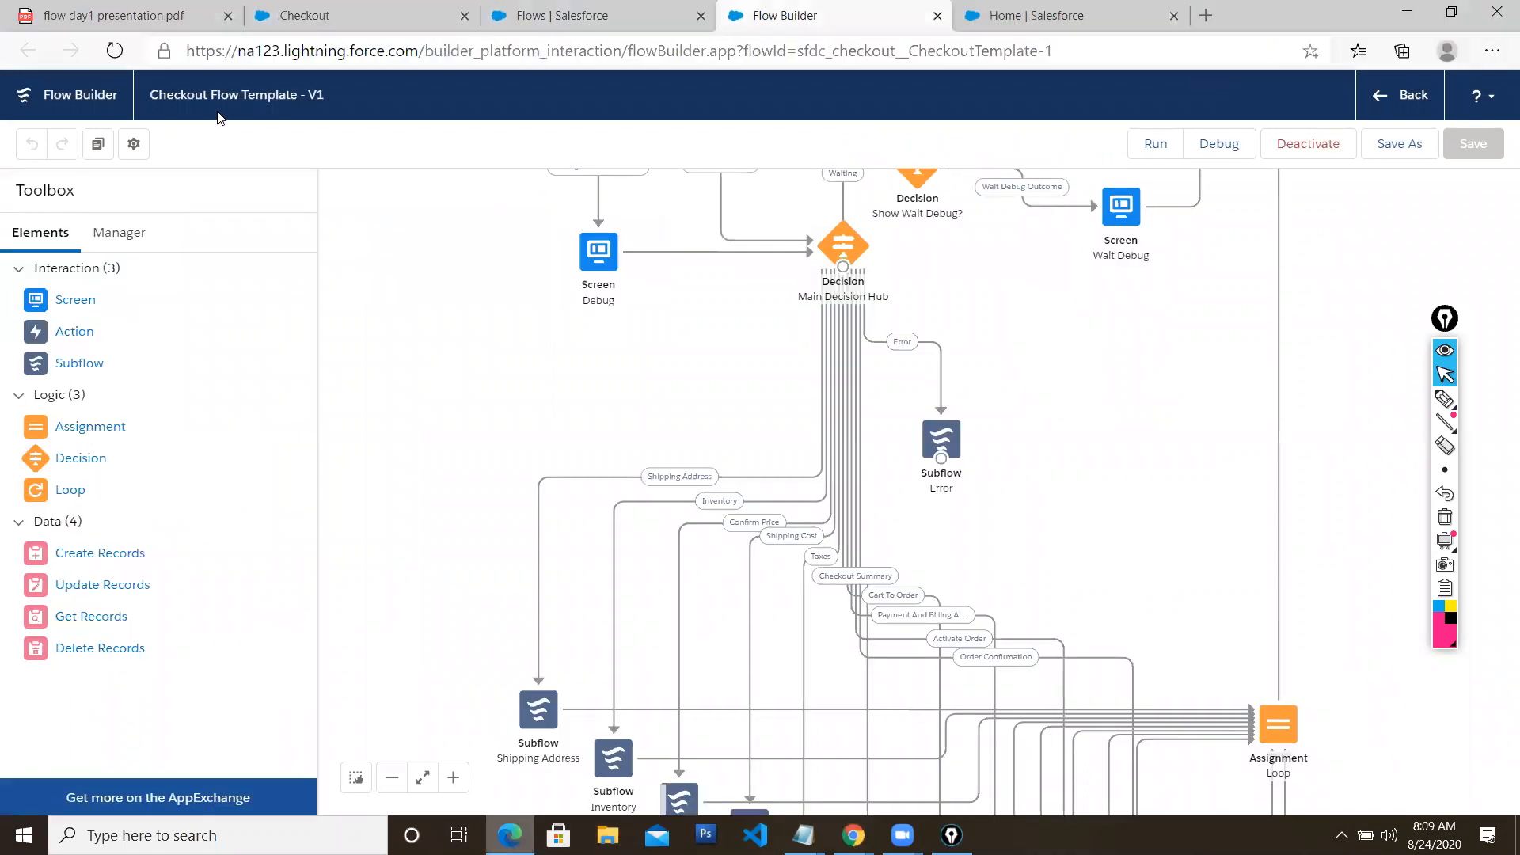
{"action": "left_click", "coordinate": [173, 17]}
{"action": "scroll", "coordinate": [498, 274], "scroll_direction": "down", "scroll_amount": 7}
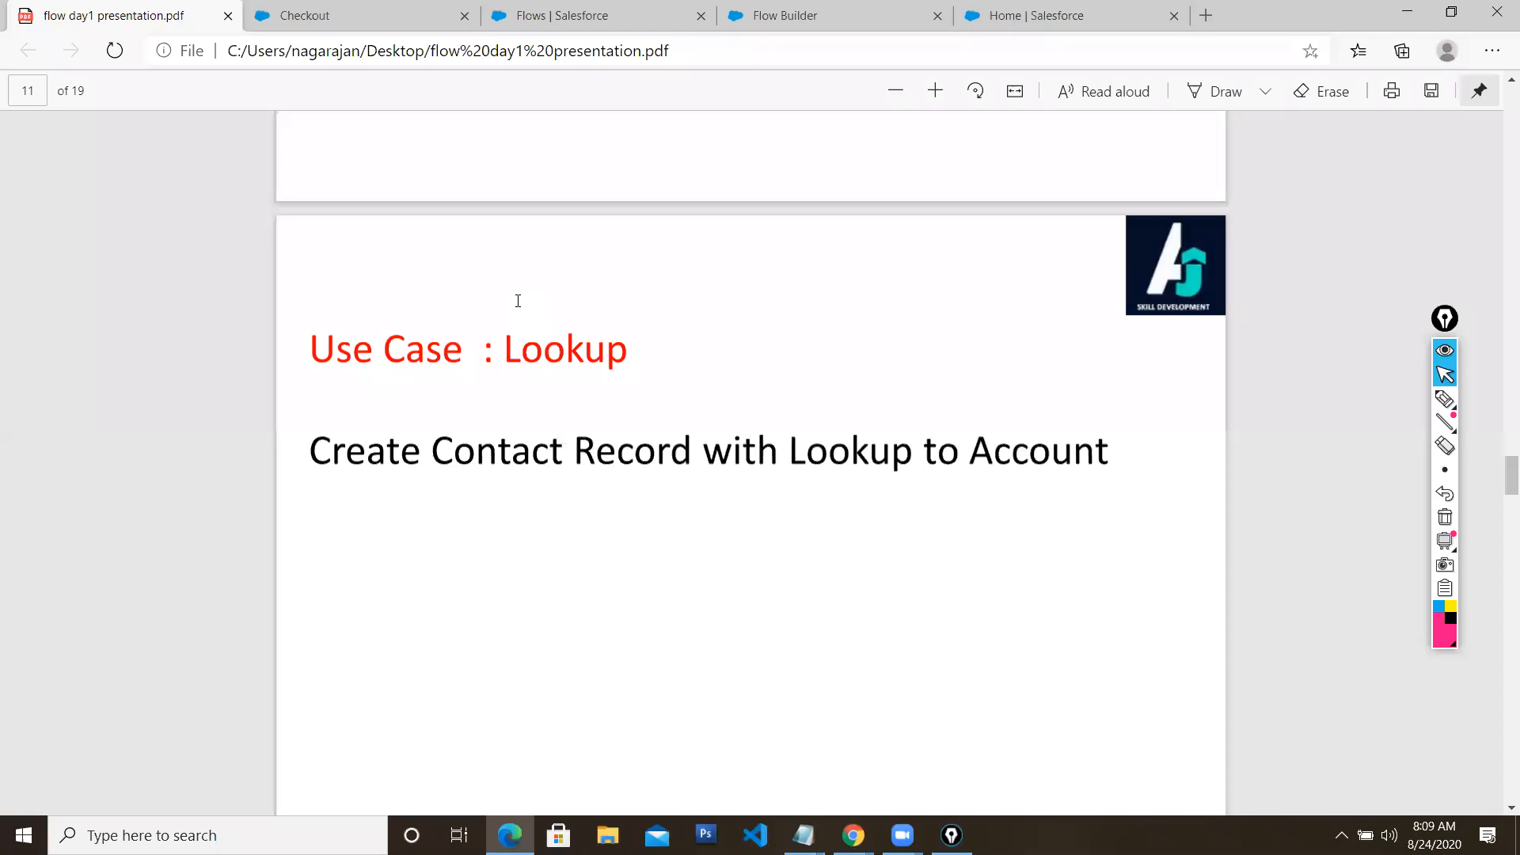
{"action": "left_click", "coordinate": [852, 835]}
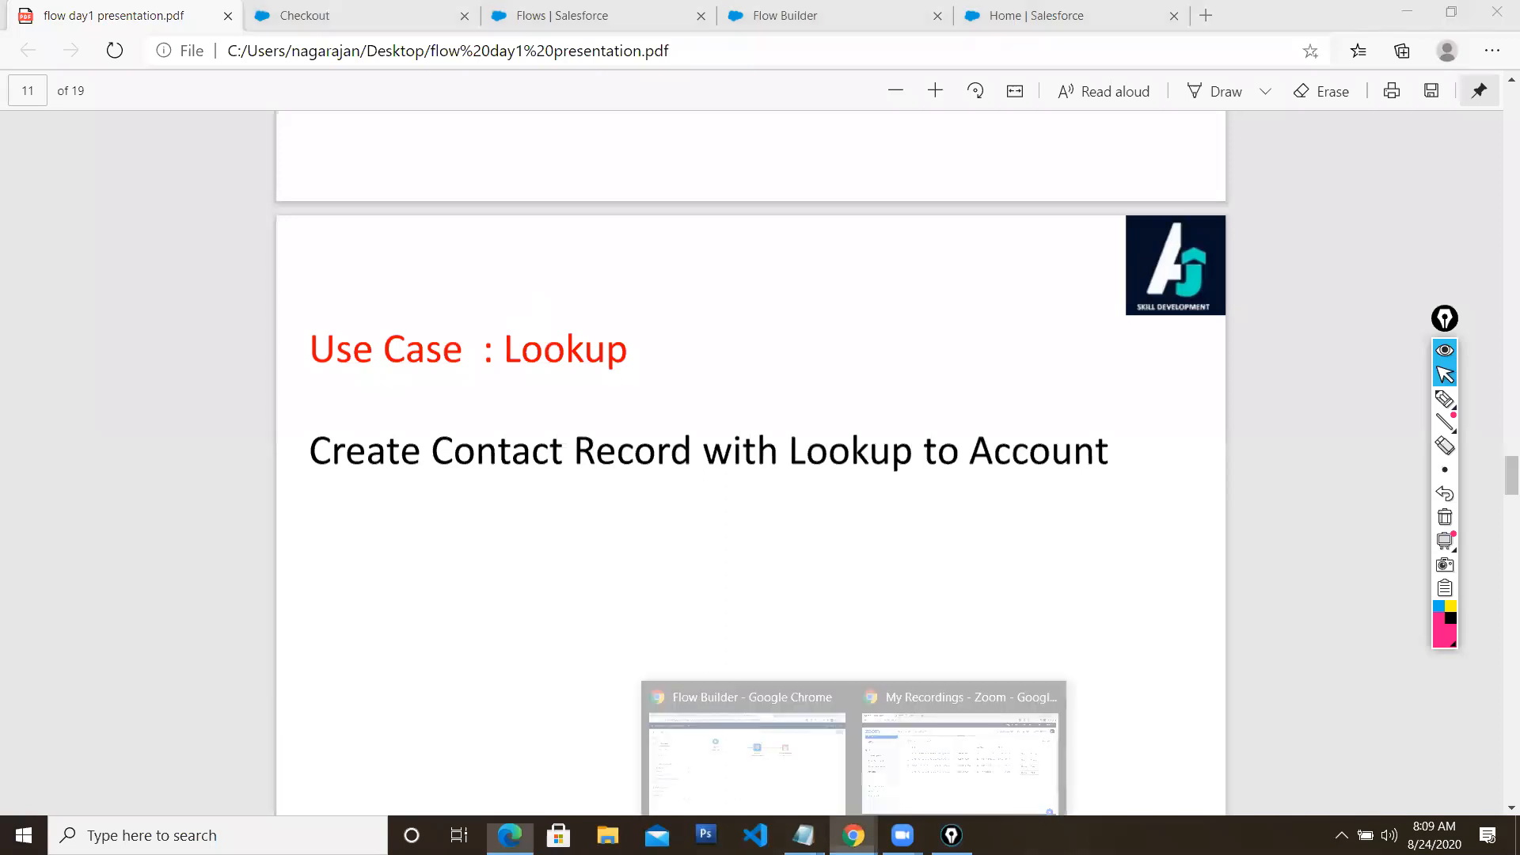
{"action": "left_click", "coordinate": [757, 686]}
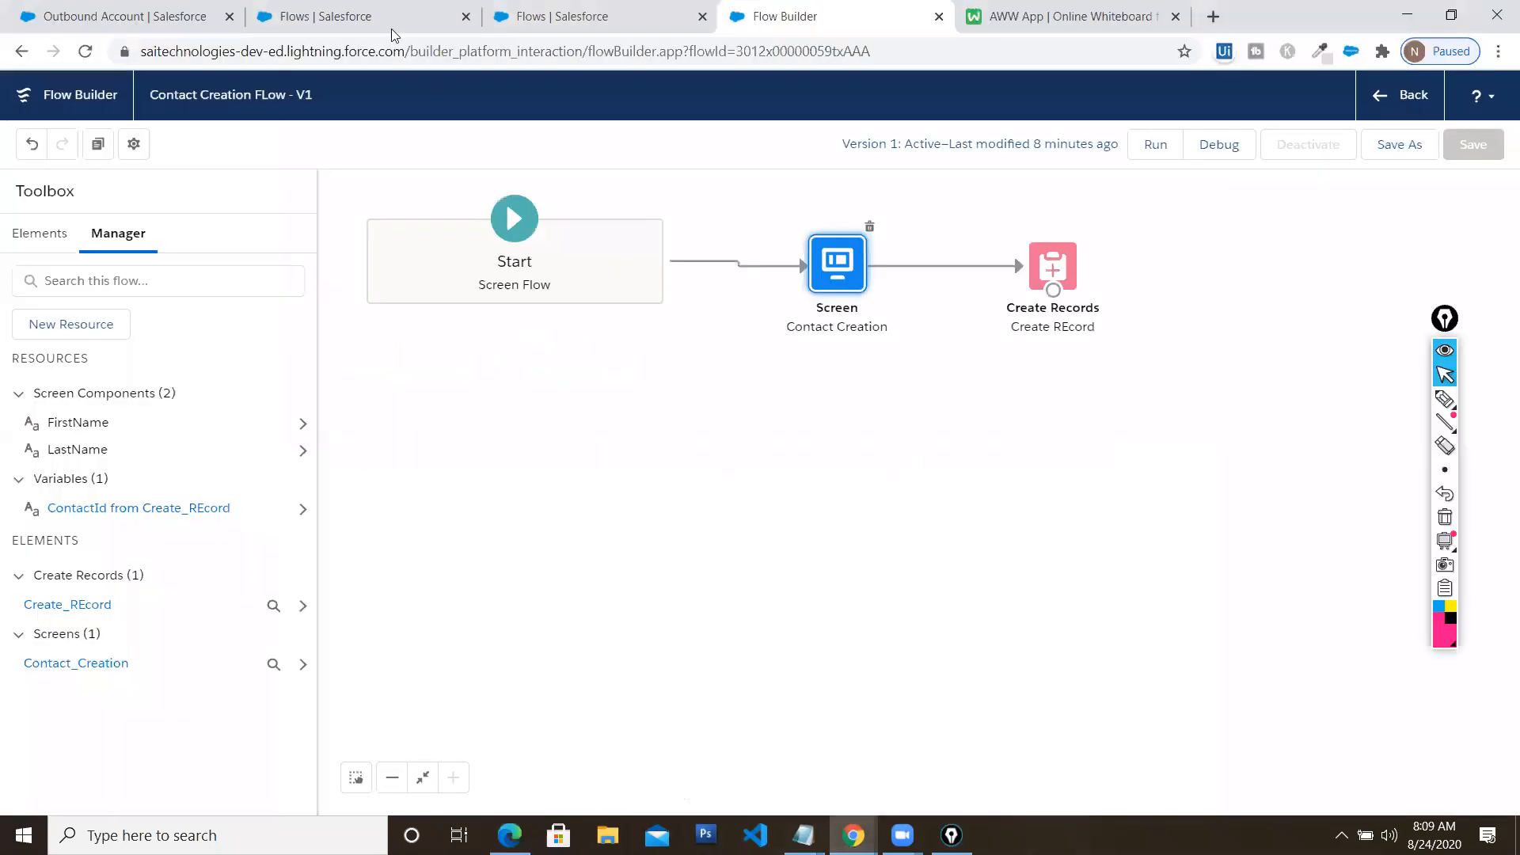
{"action": "left_click", "coordinate": [171, 23]}
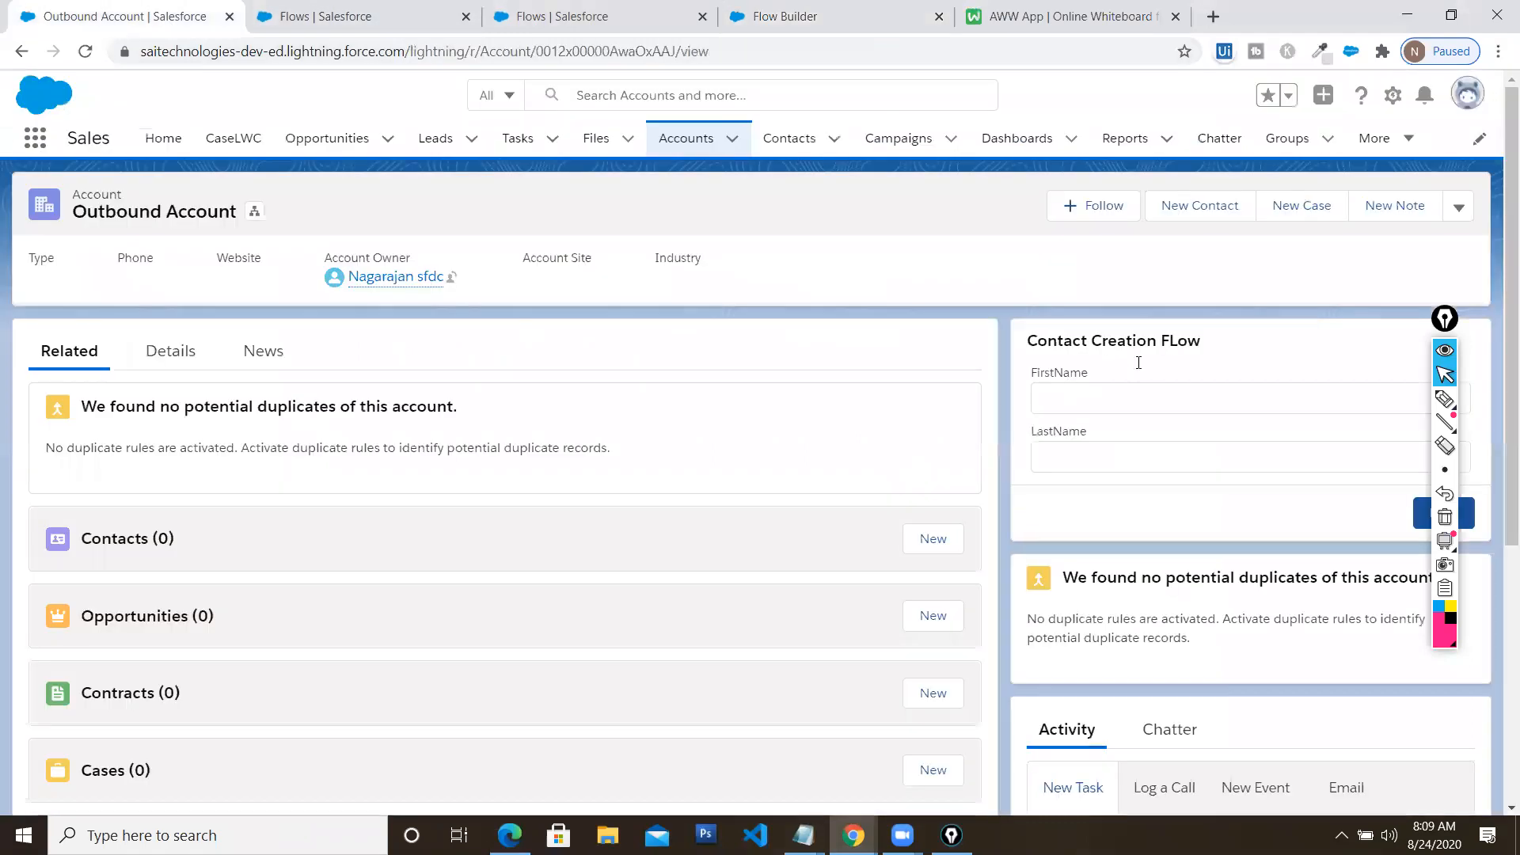
{"action": "left_click_drag", "start_coordinate": [1445, 322], "coordinate": [1496, 318]}
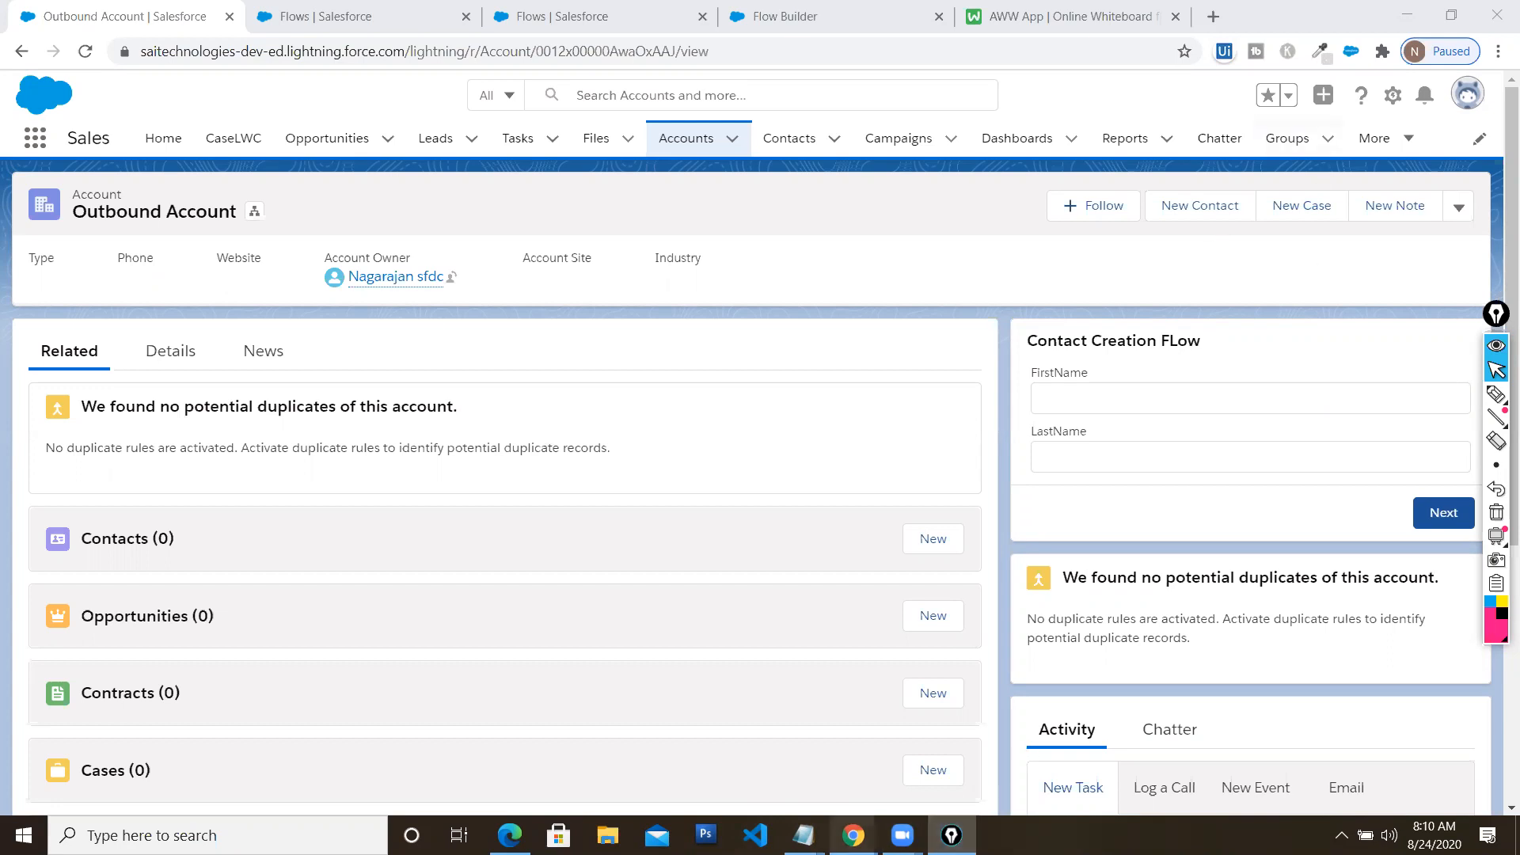
{"action": "left_click", "coordinate": [606, 12]}
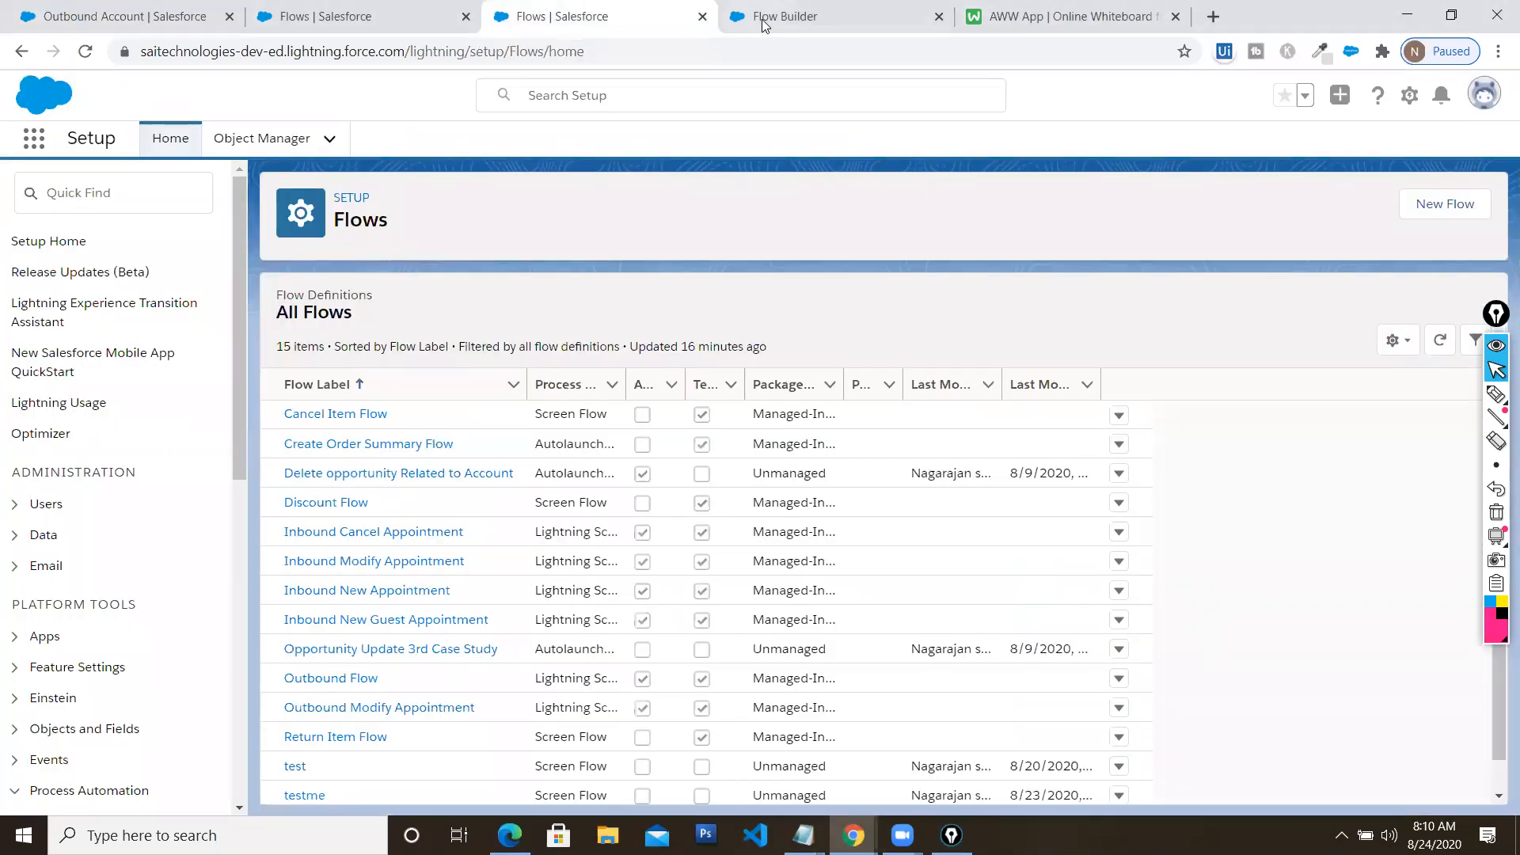
{"action": "left_click", "coordinate": [764, 18]}
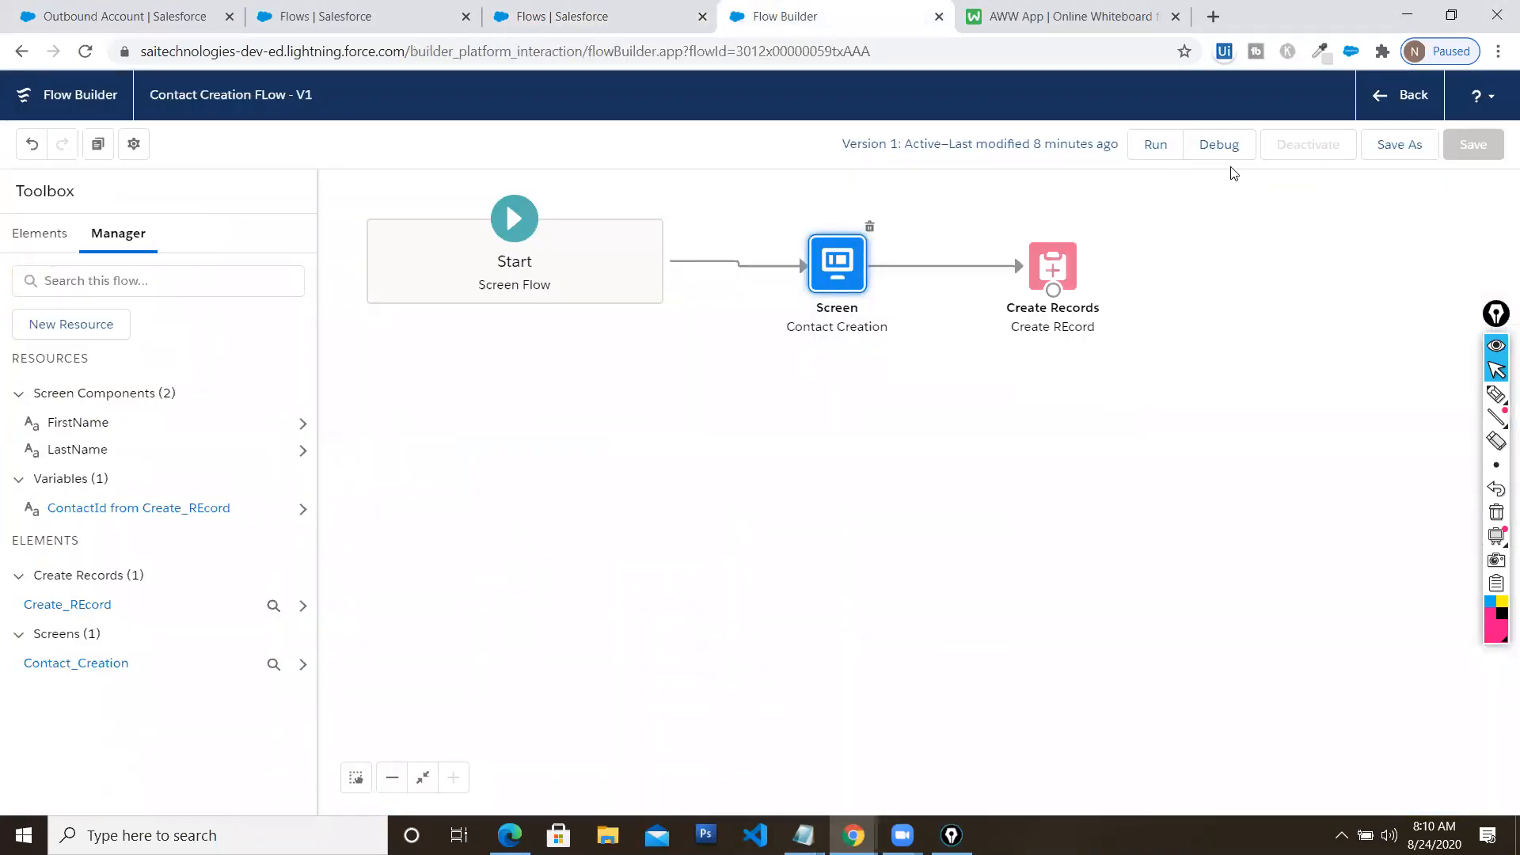
Save the flow as a new version and open the Contact Creation screen
{"action": "left_click", "coordinate": [1399, 144]}
{"action": "left_click", "coordinate": [1137, 605]}
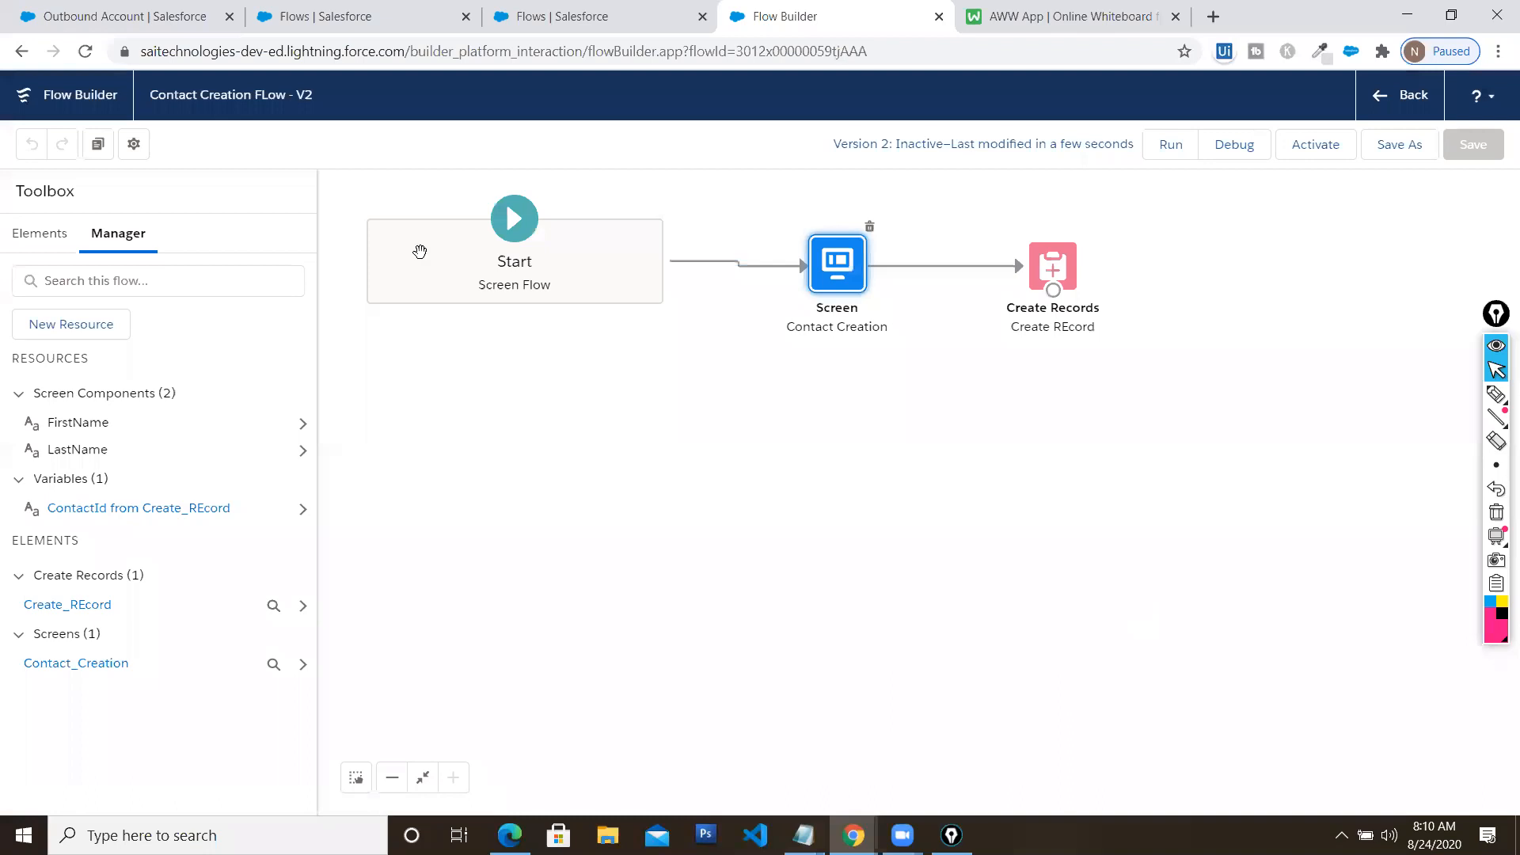
{"action": "double_click", "coordinate": [839, 269]}
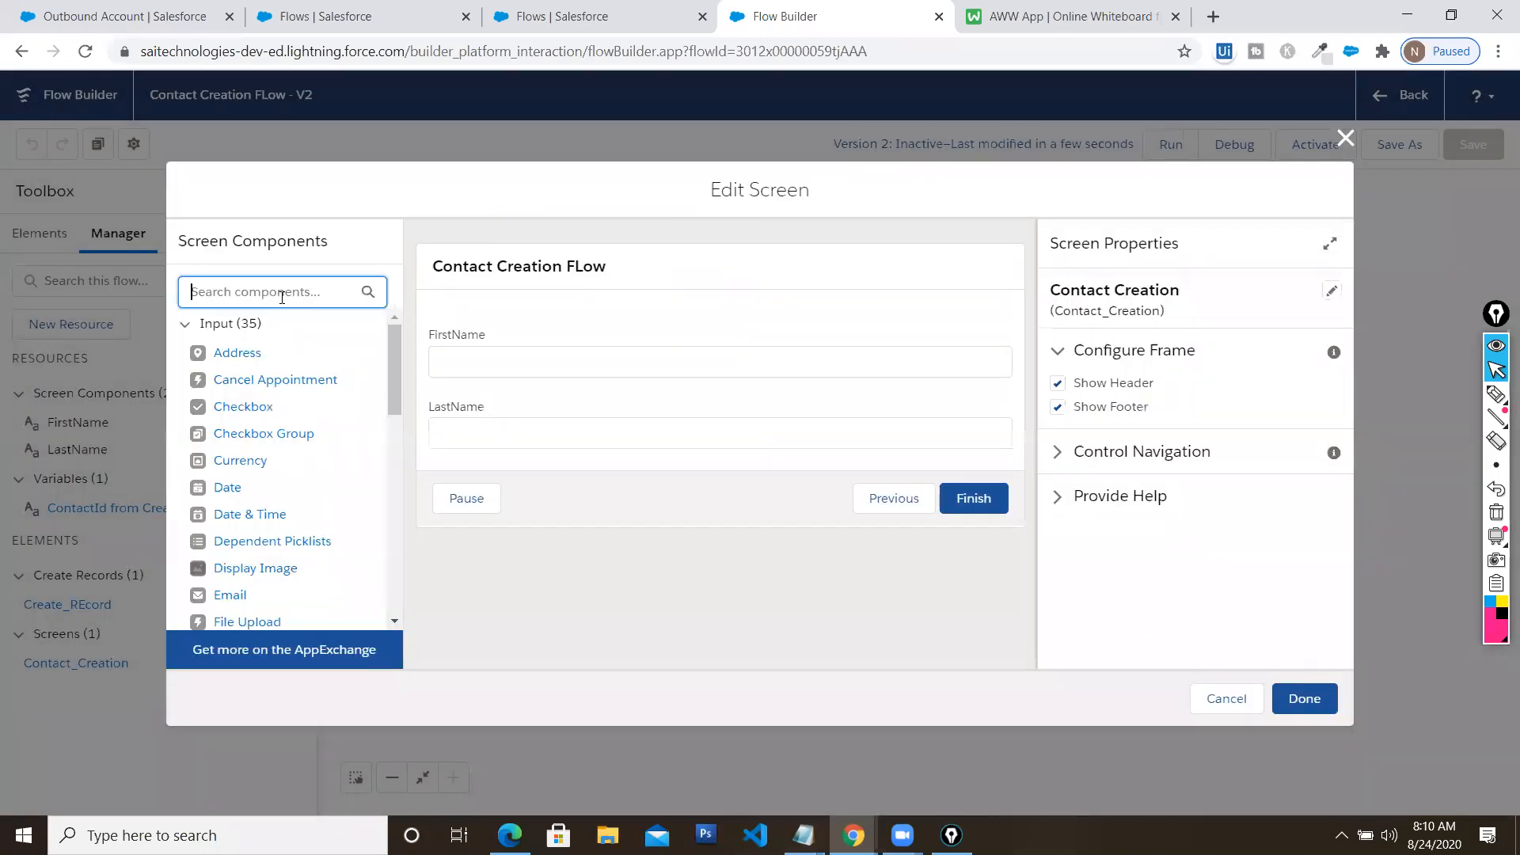
Add a Lookup component below the LastName field
{"action": "type", "text": "look"}
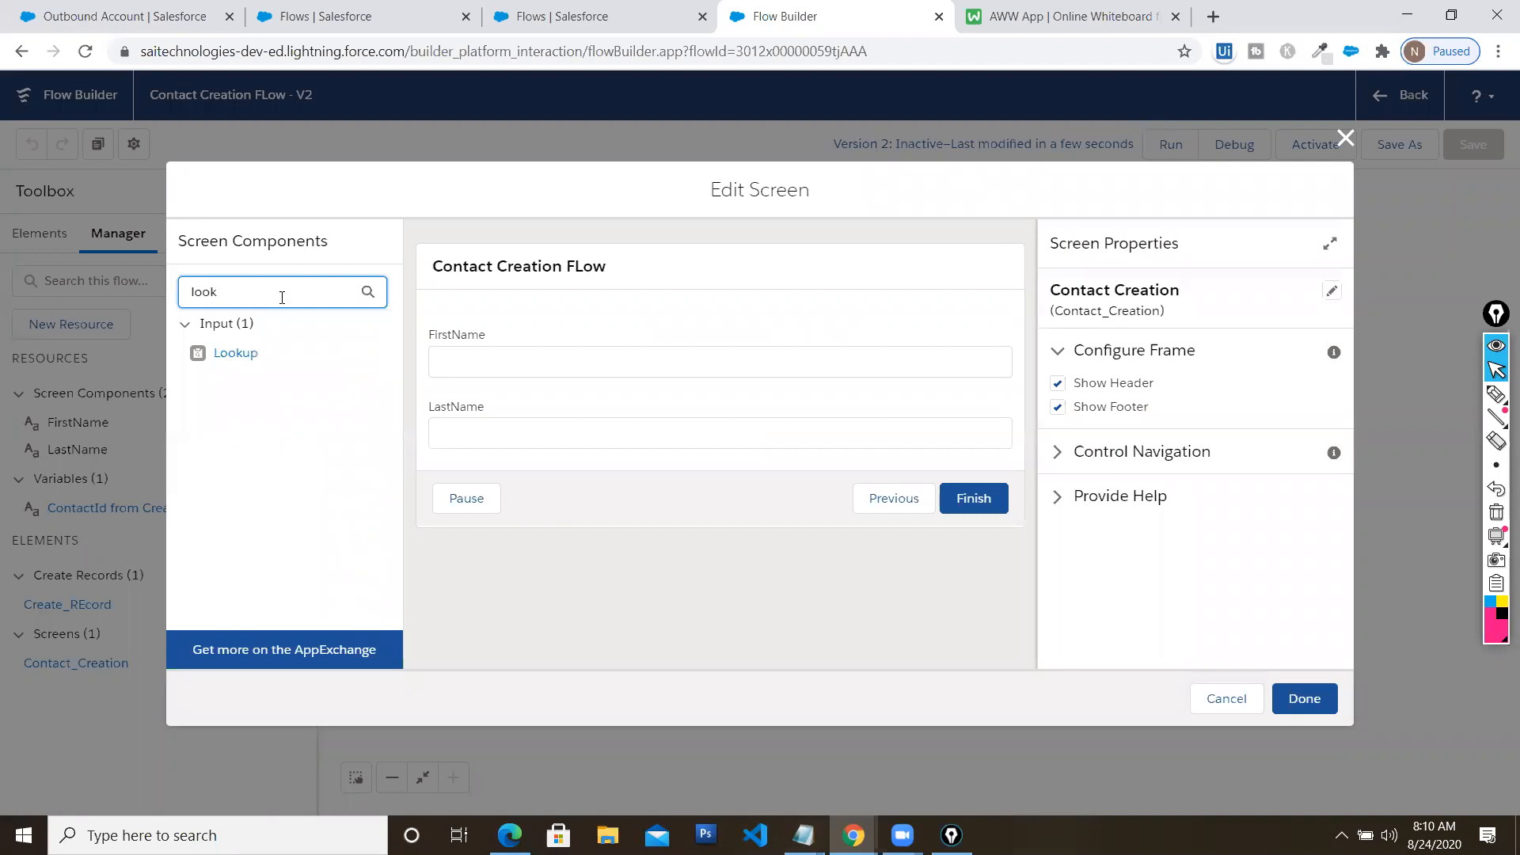
{"action": "left_click", "coordinate": [237, 356]}
{"action": "left_click_drag", "start_coordinate": [236, 355], "coordinate": [504, 456]}
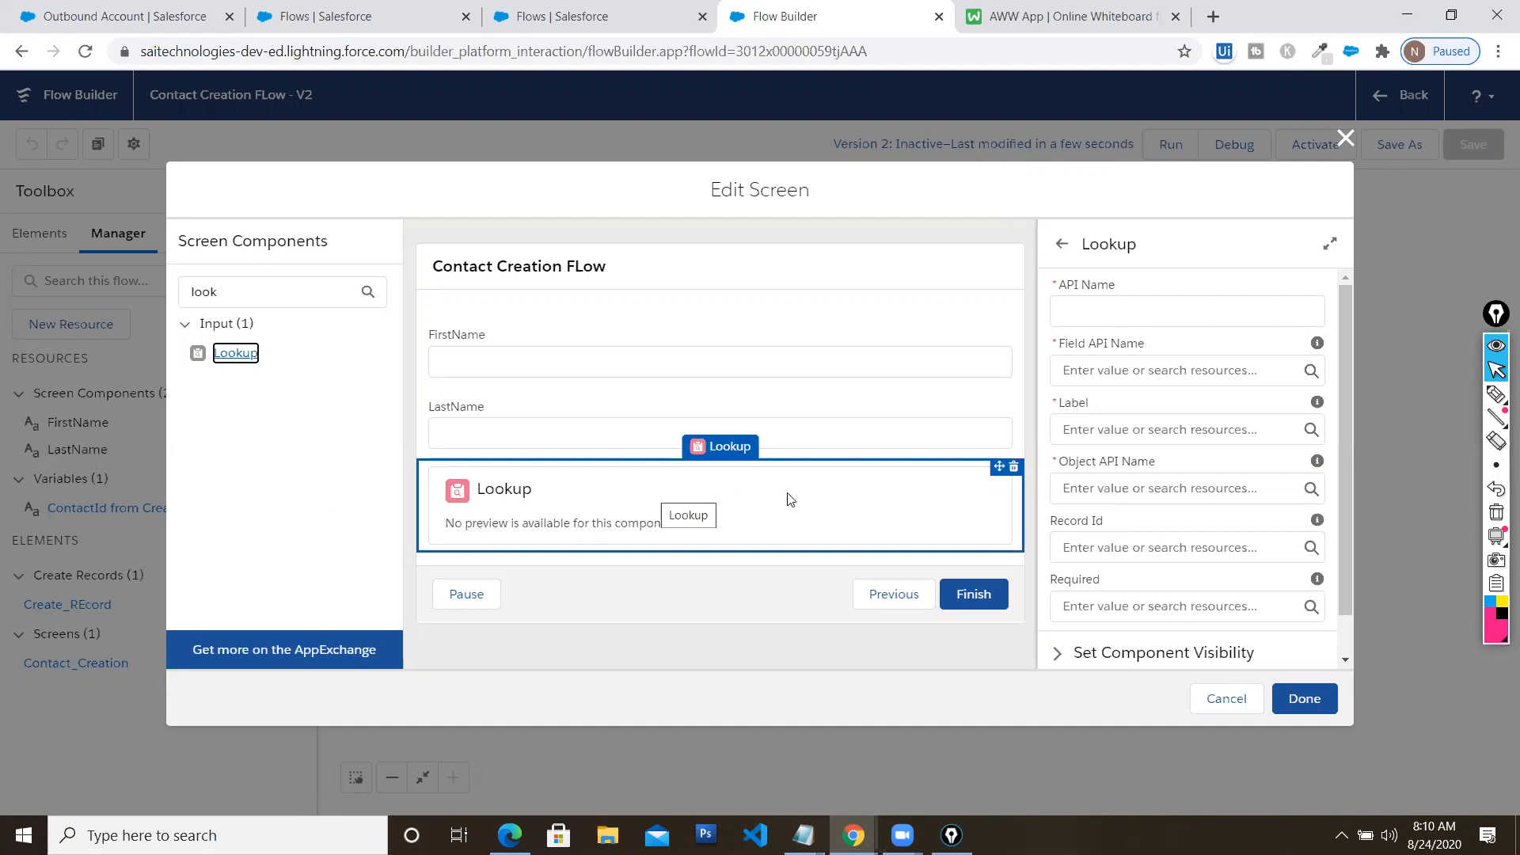
Give the Lookup component the API name AccountLookup
{"action": "left_click", "coordinate": [1132, 303]}
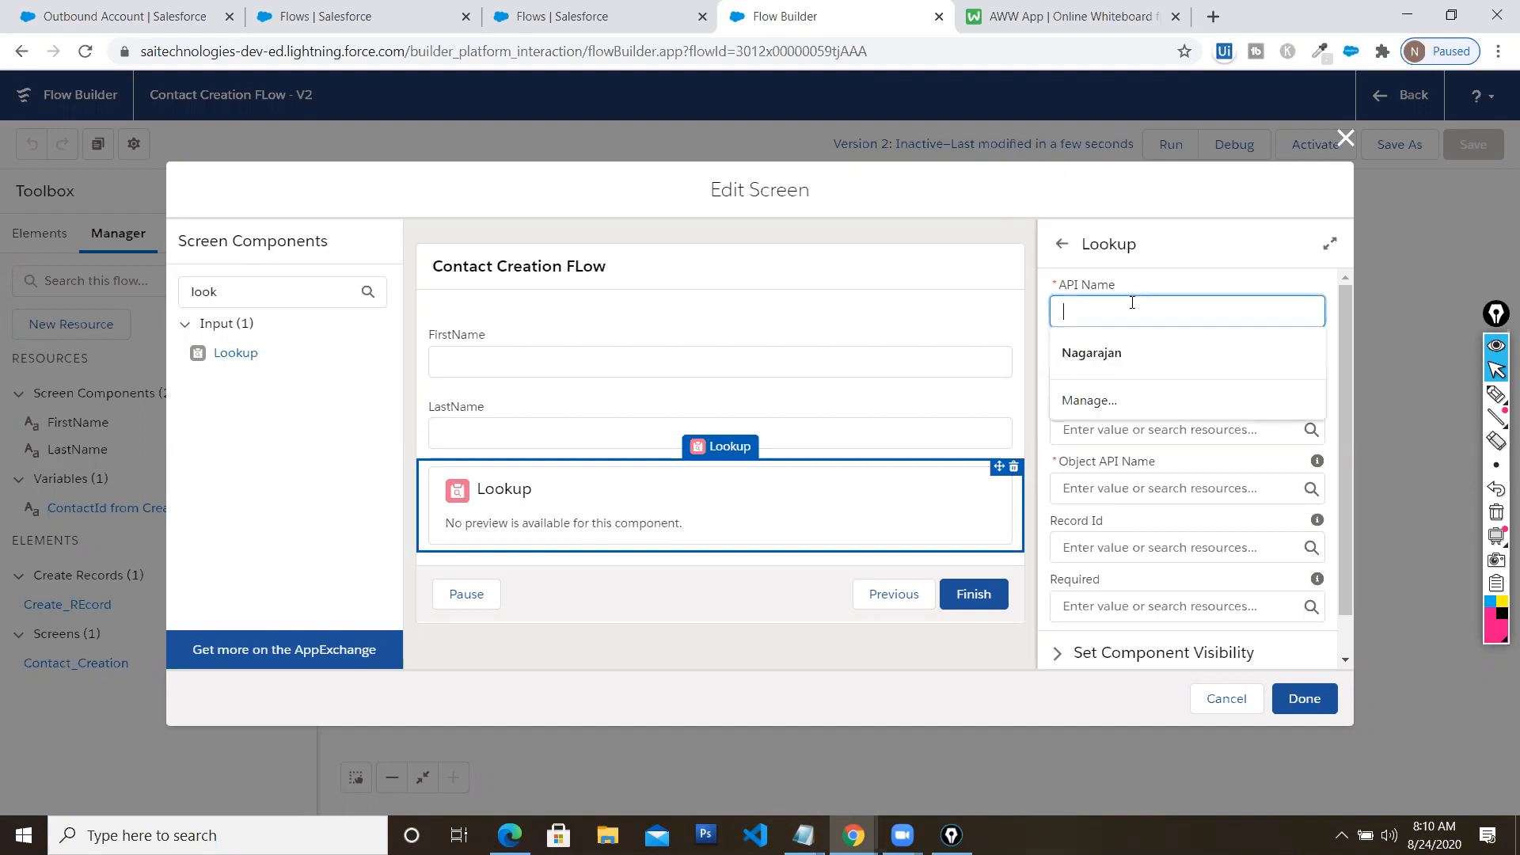
{"action": "type", "text": "Accout"}
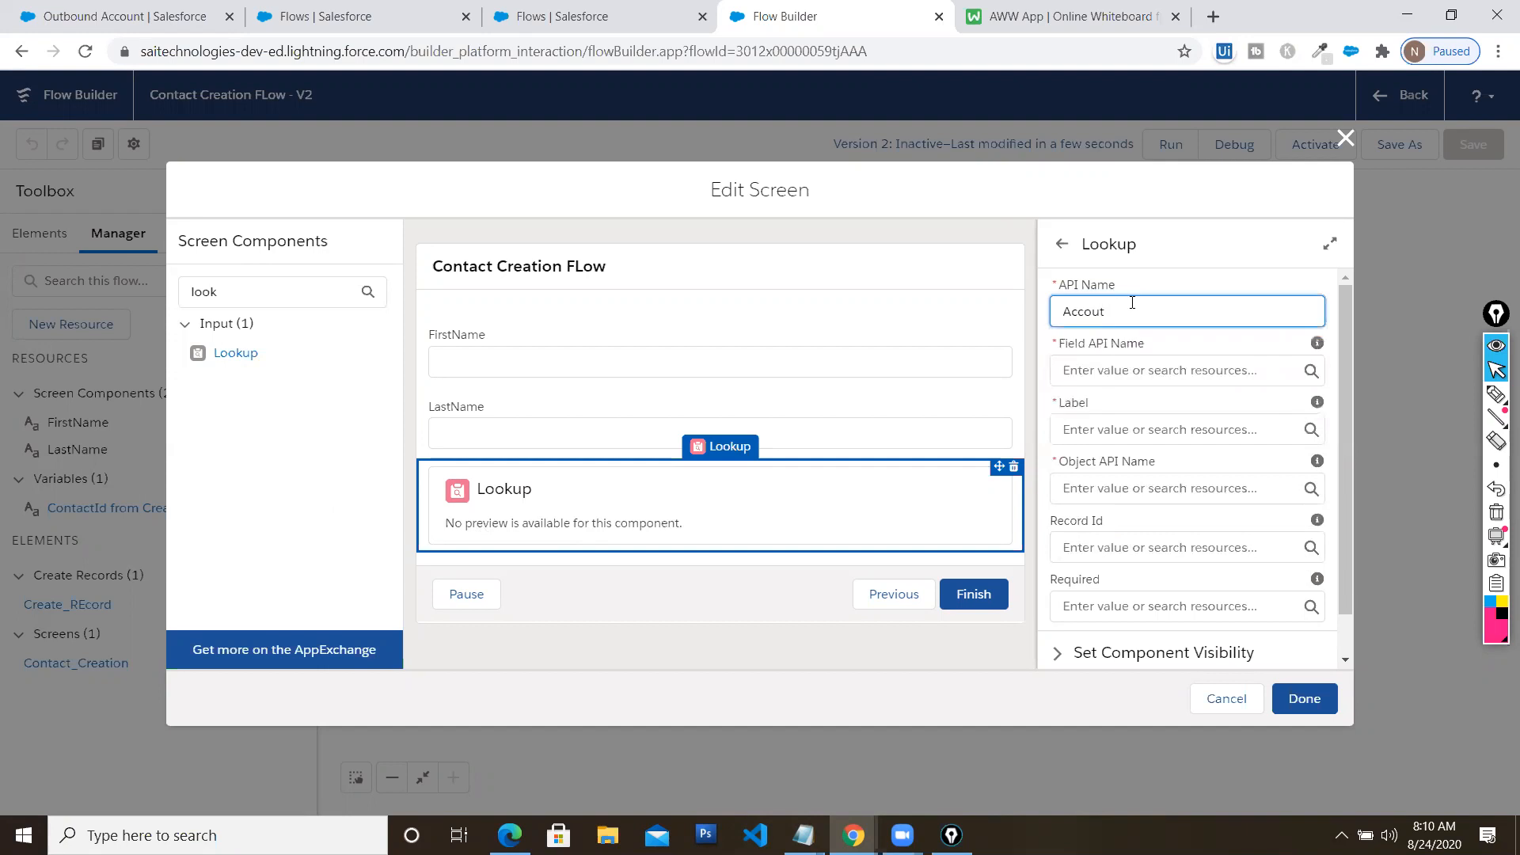
{"action": "key", "text": "BackSpace"}
{"action": "type", "text": "ntL"}
{"action": "type", "text": "ookup"}
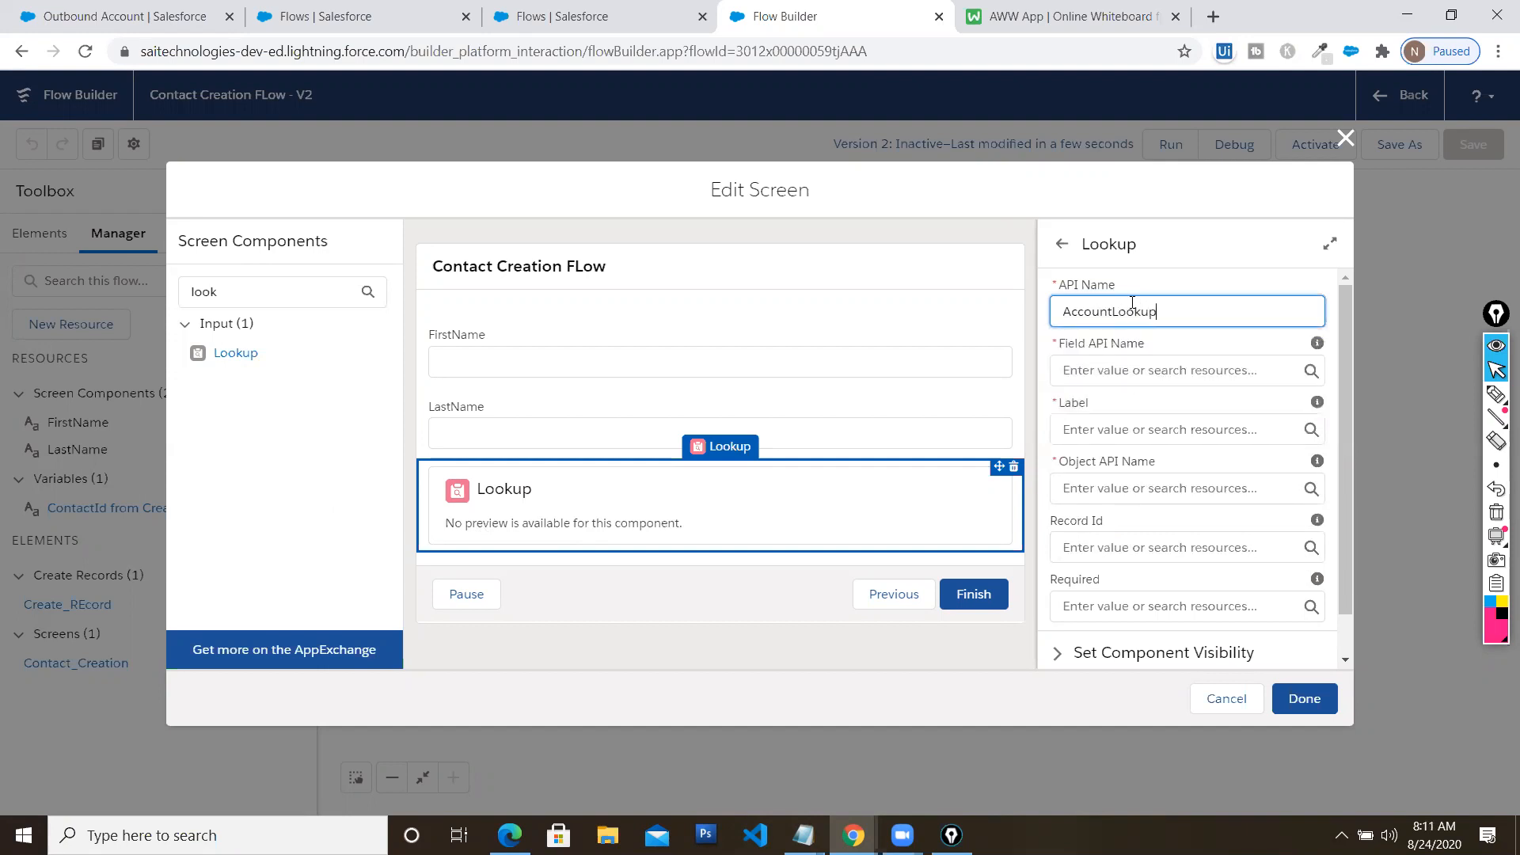
{"action": "key", "text": "Tab"}
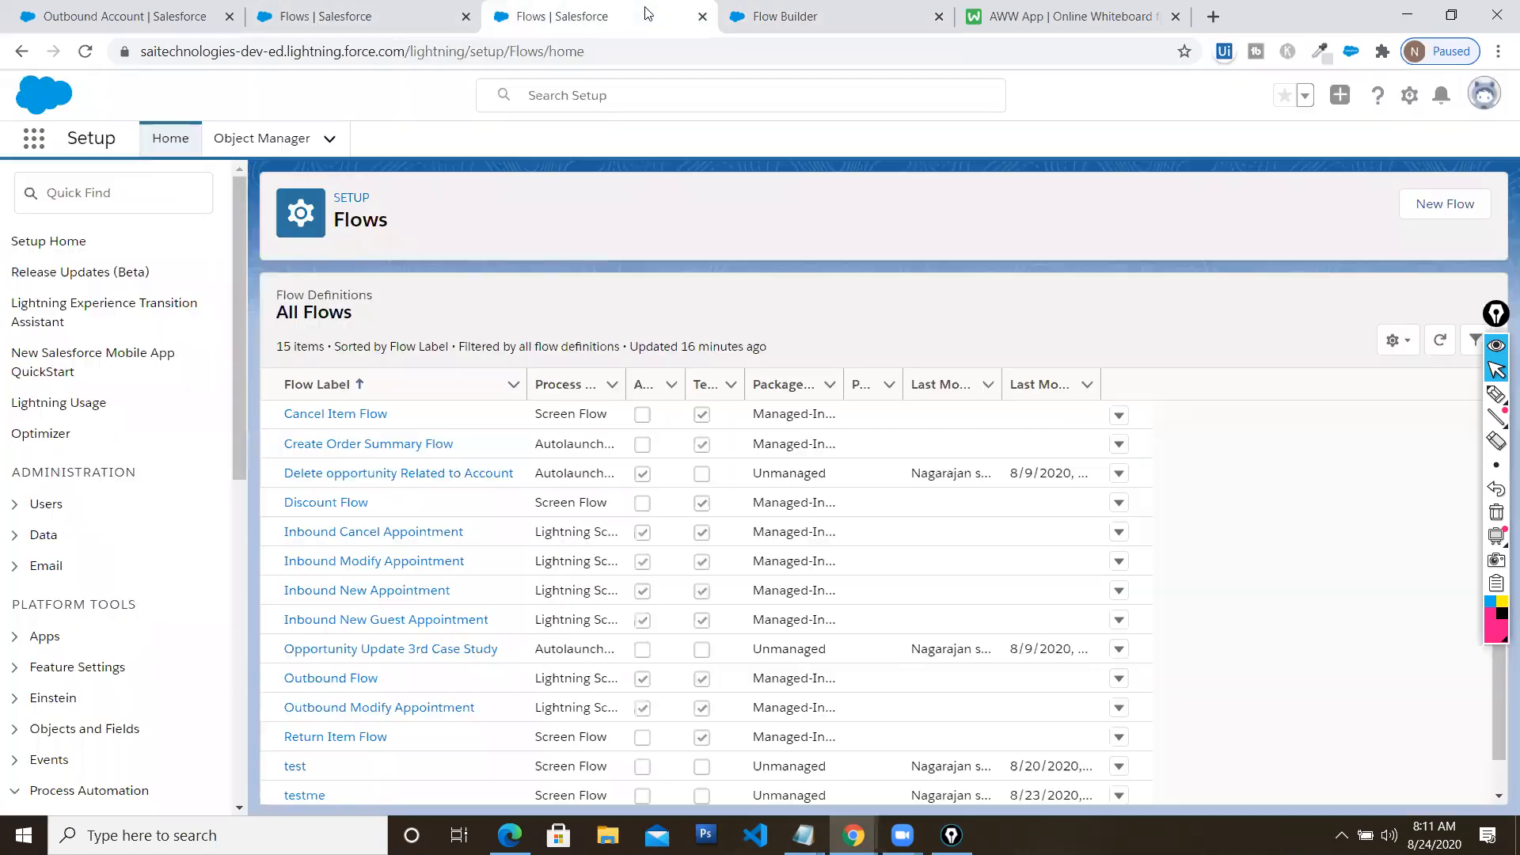
Open the Contact object's setup definition from the Contacts list
{"action": "left_click", "coordinate": [507, 20]}
{"action": "left_click", "coordinate": [342, 22]}
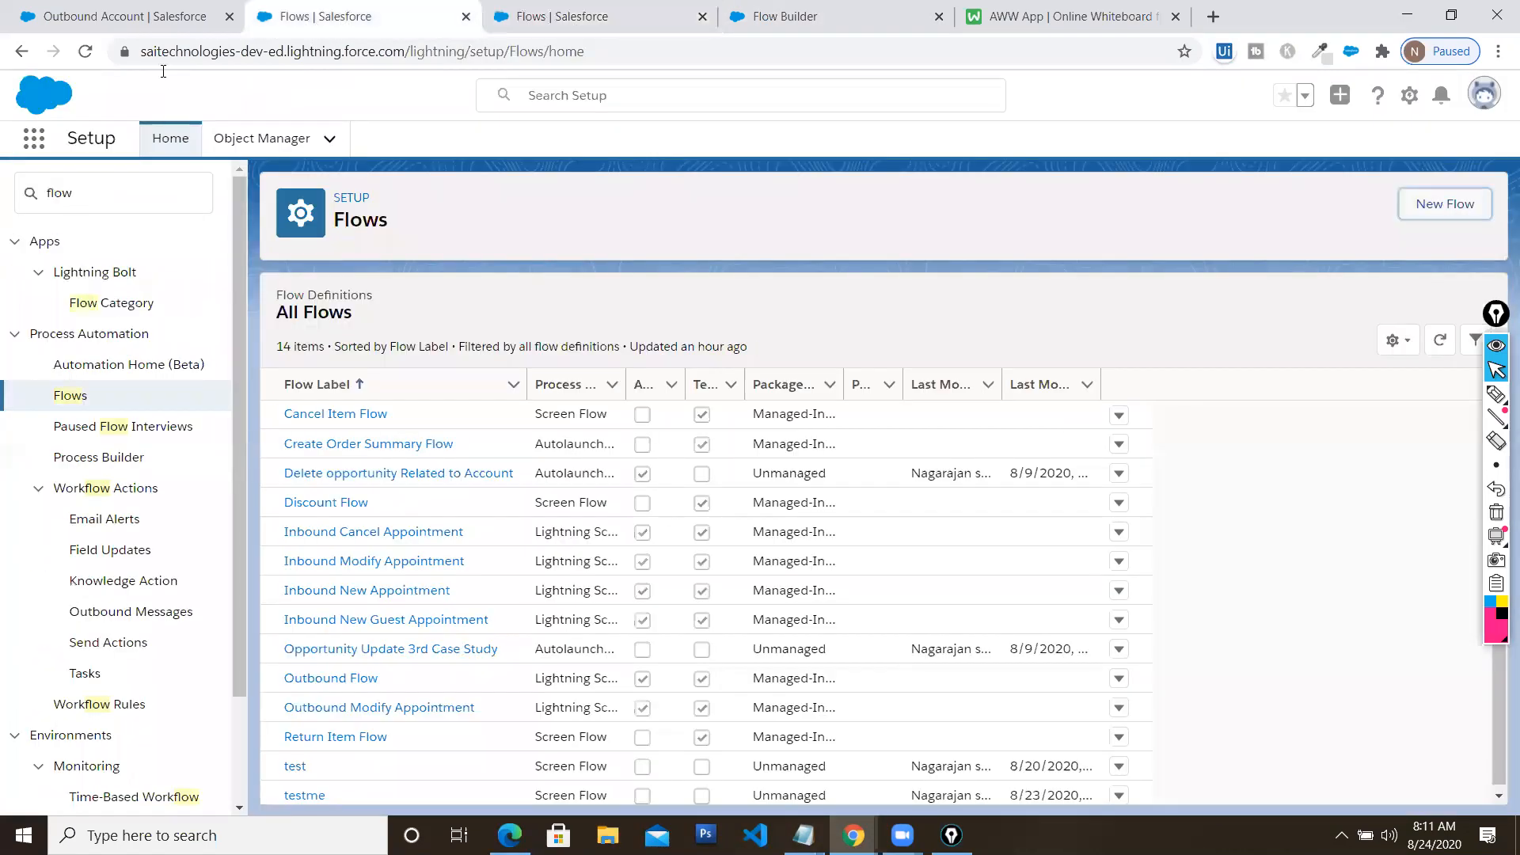
{"action": "left_click", "coordinate": [154, 22]}
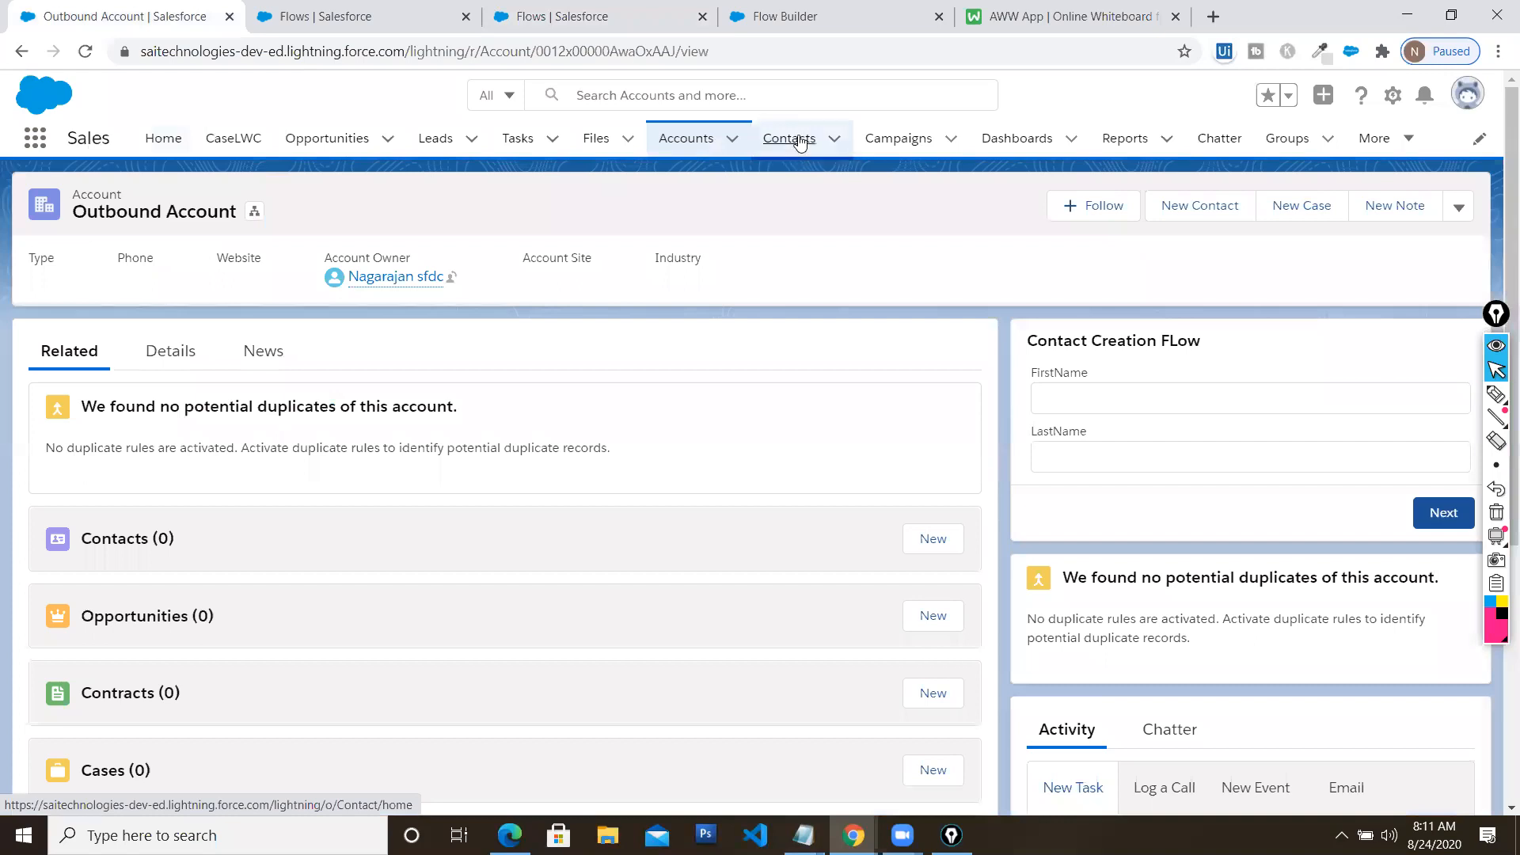
{"action": "left_click", "coordinate": [801, 154]}
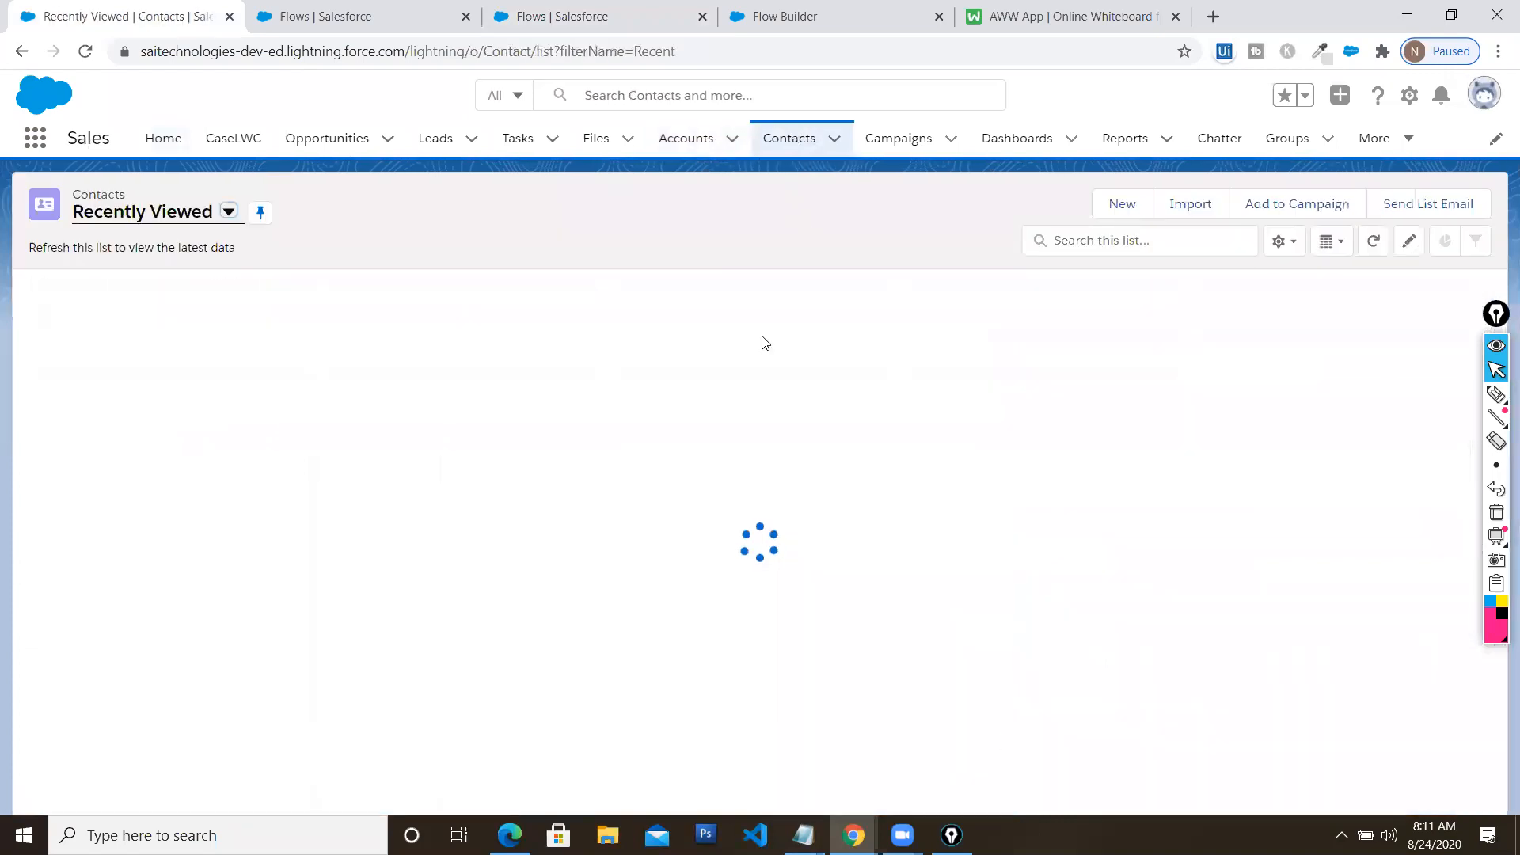
{"action": "left_click", "coordinate": [1483, 94]}
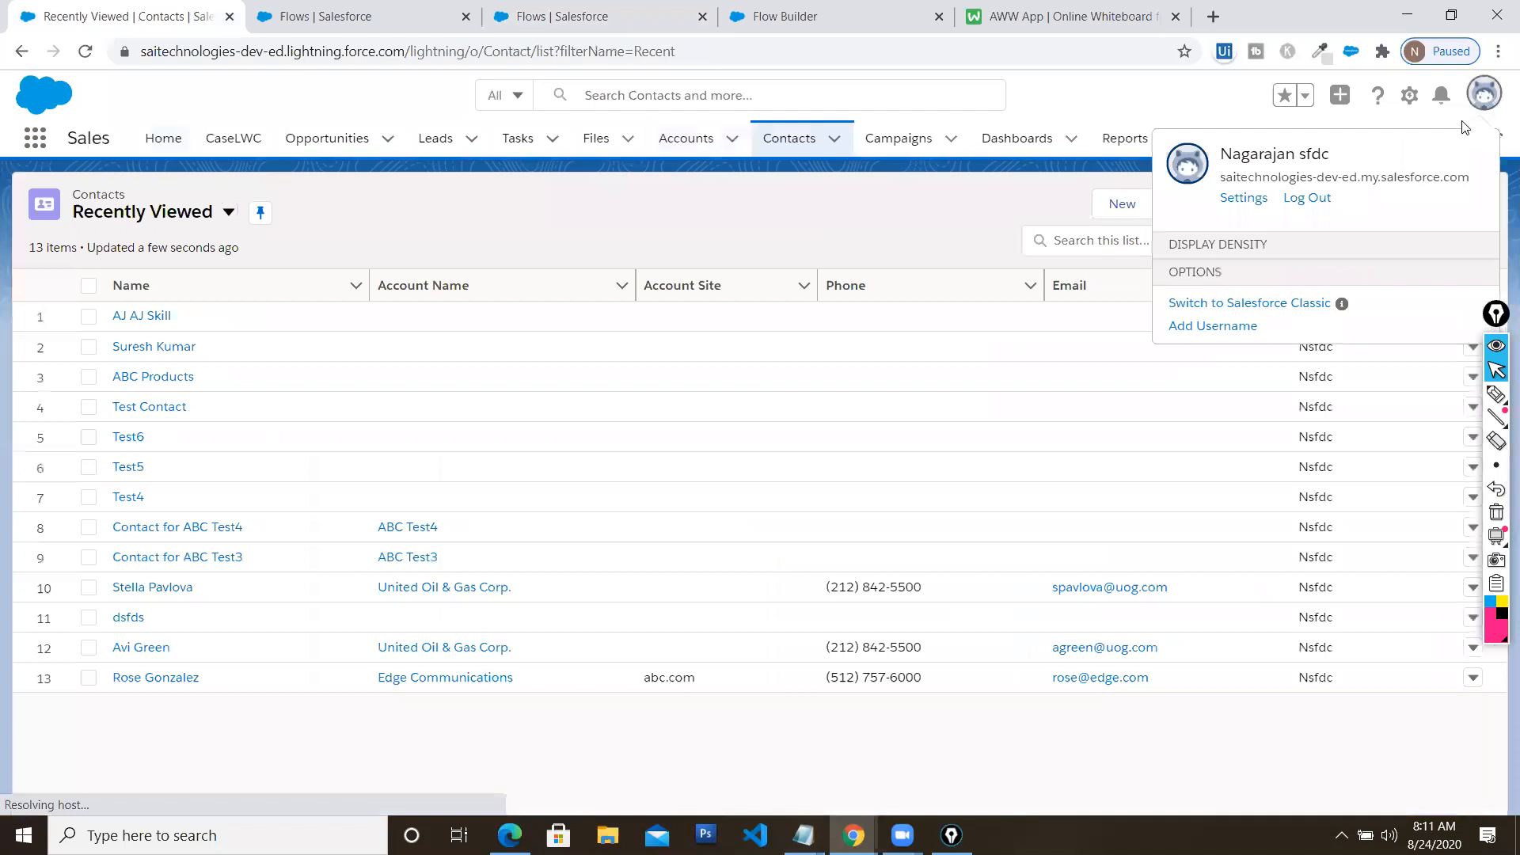
{"action": "left_click", "coordinate": [1408, 98]}
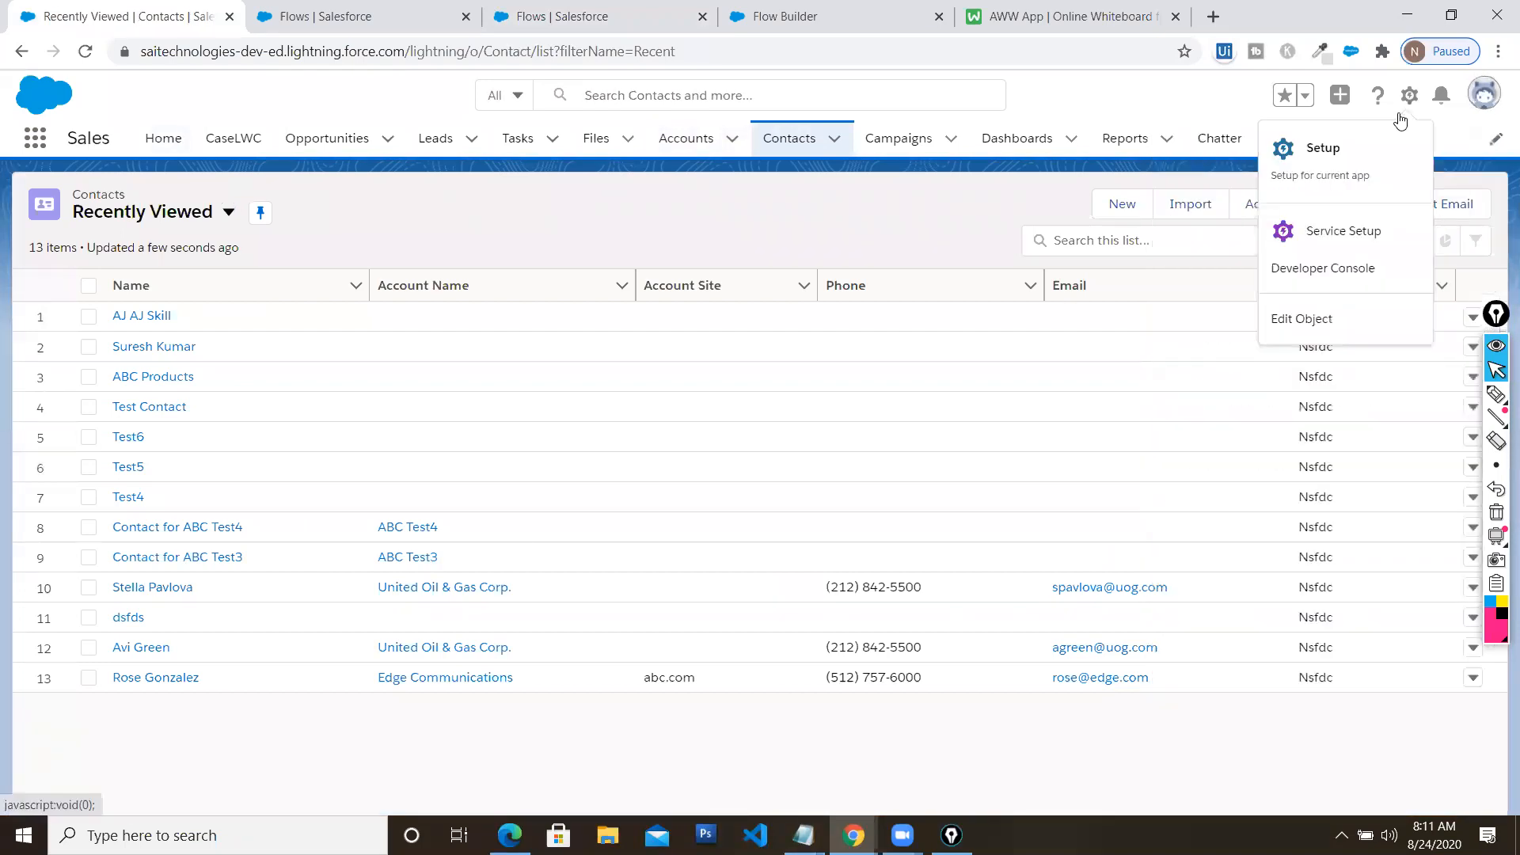
{"action": "left_click", "coordinate": [1298, 324]}
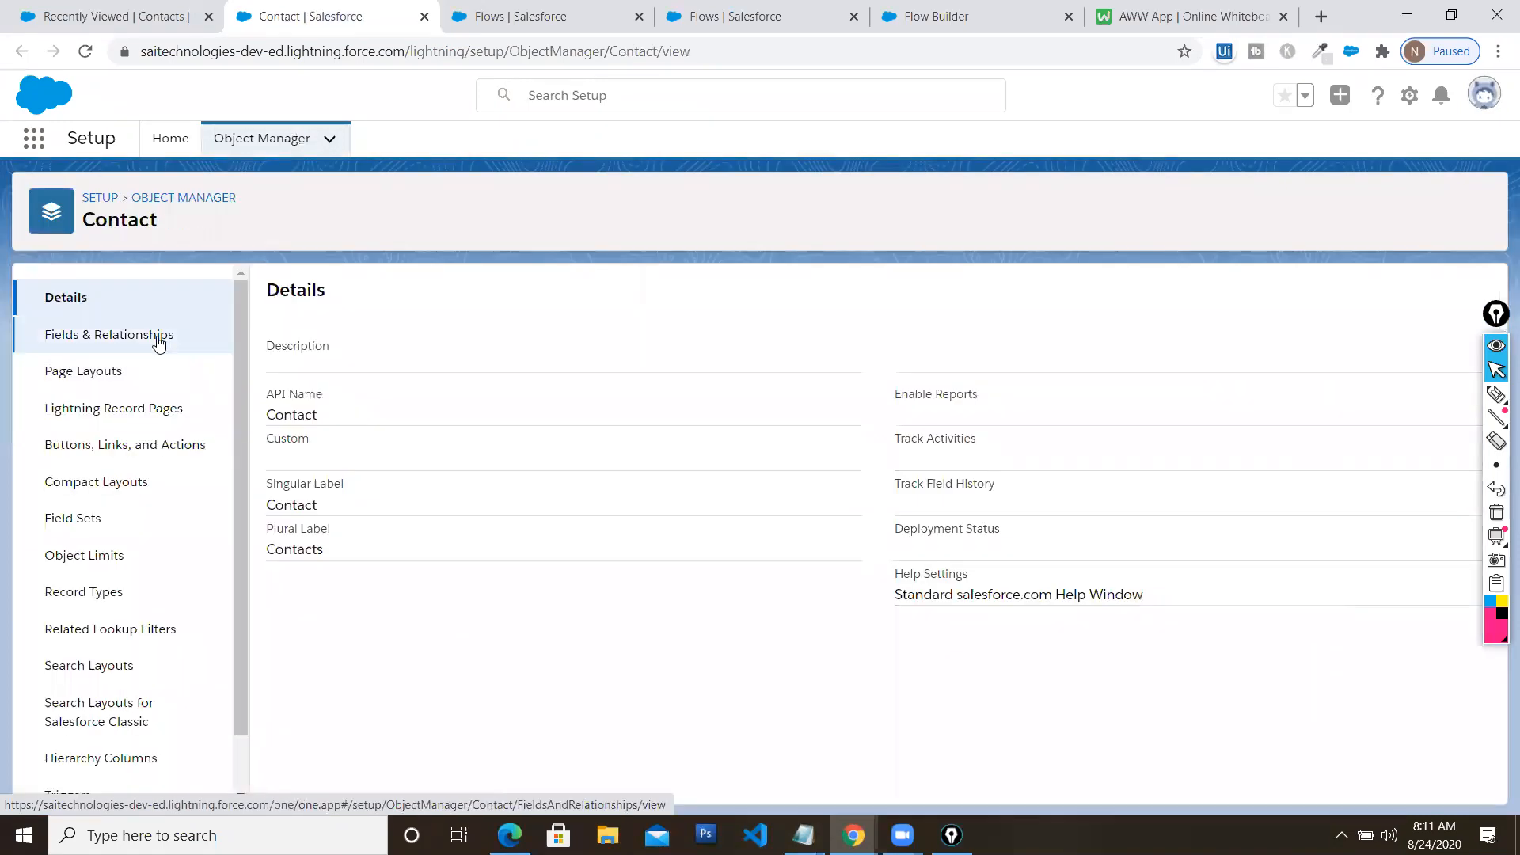
Copy the AccountId field name from the Contact's Fields & Relationships
{"action": "left_click", "coordinate": [158, 339]}
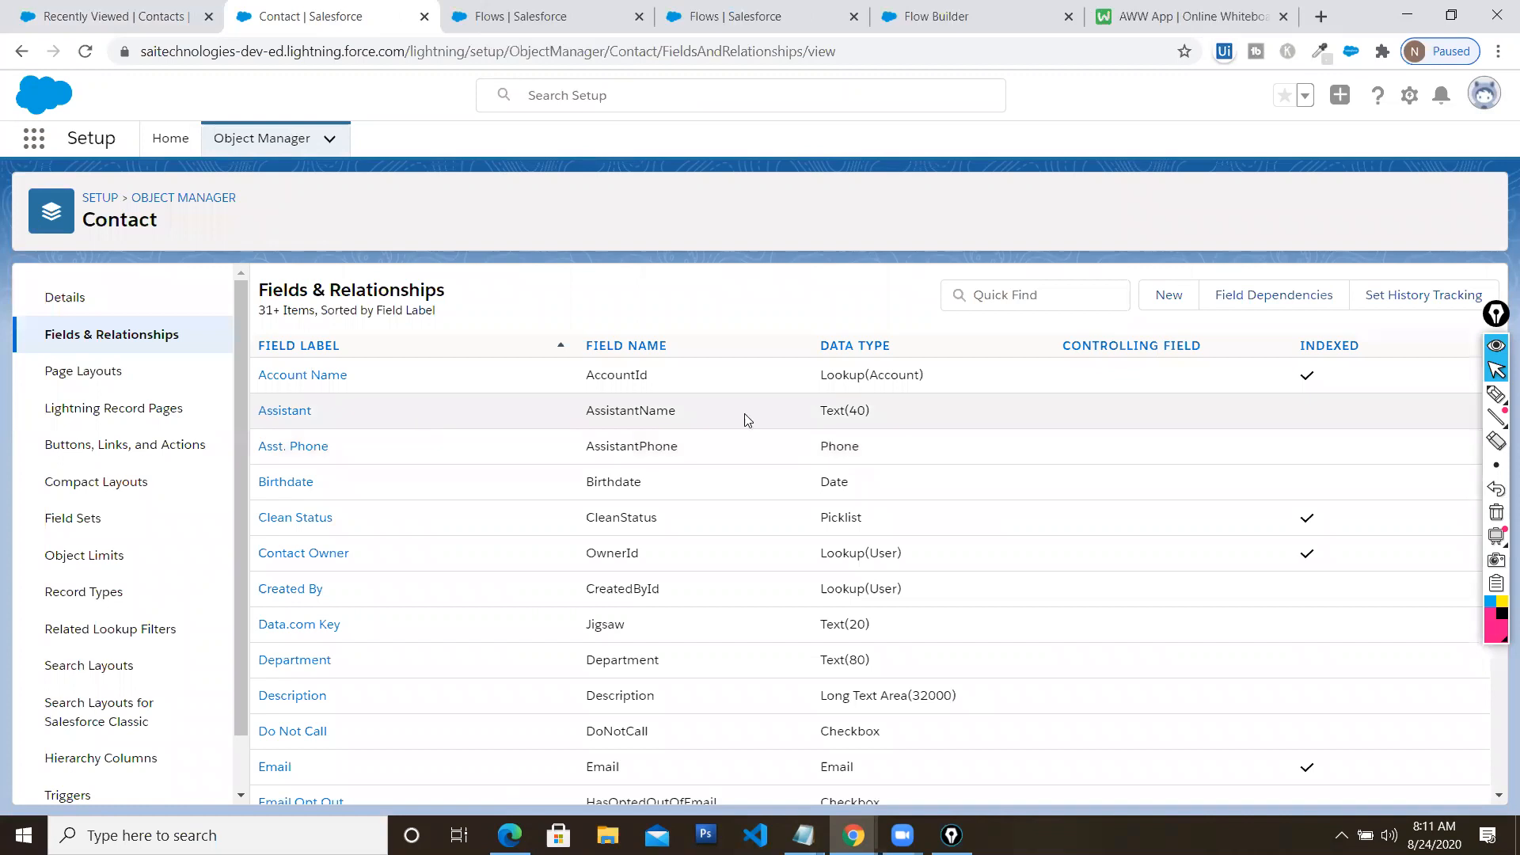
{"action": "left_click_drag", "start_coordinate": [928, 384], "coordinate": [807, 385]}
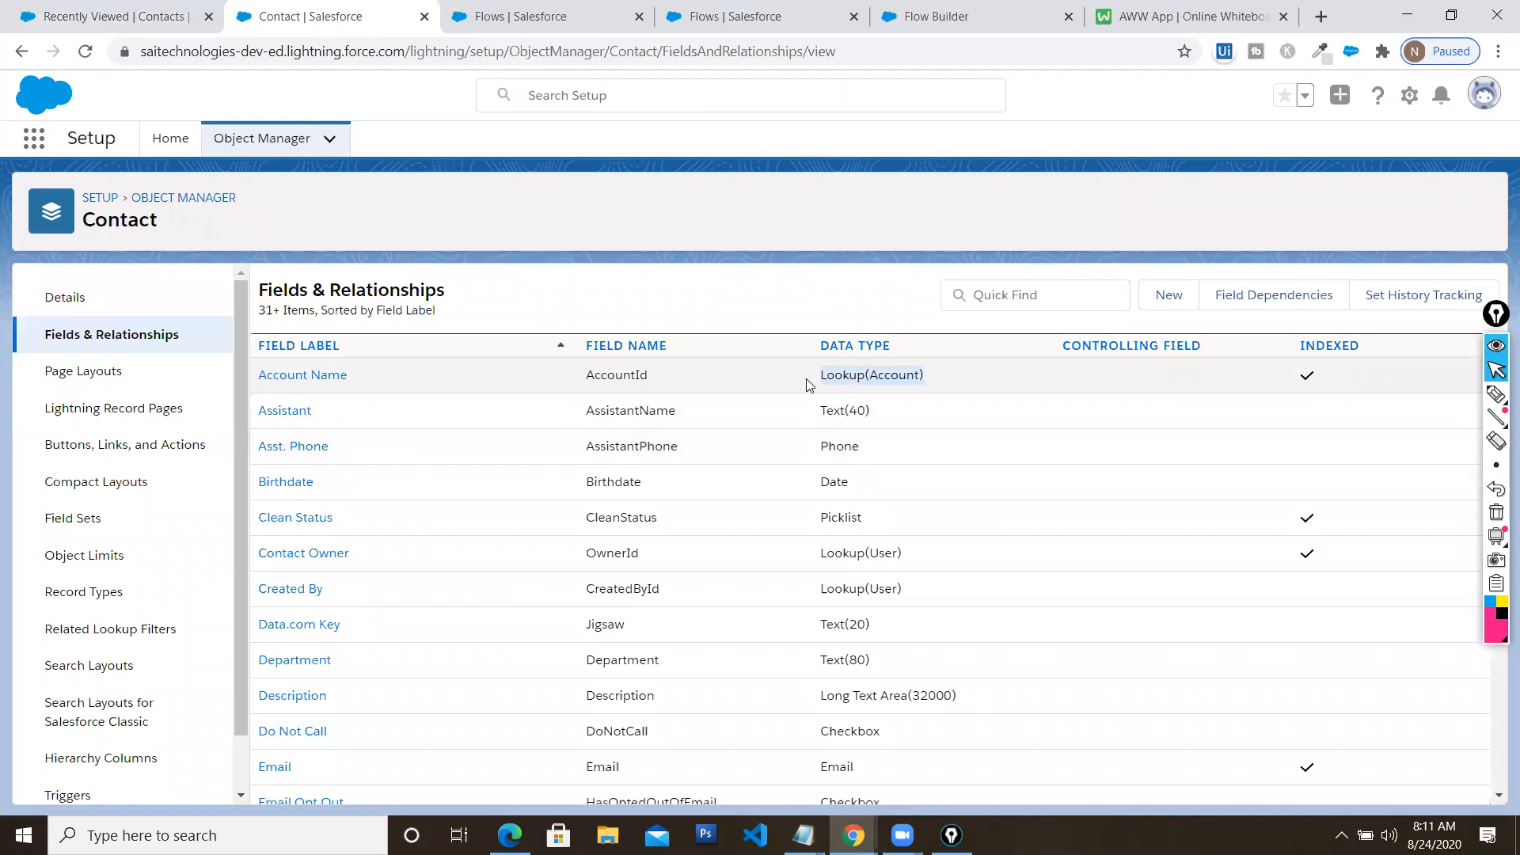
{"action": "left_click_drag", "start_coordinate": [588, 377], "coordinate": [654, 381]}
{"action": "key", "text": "ctrl+c"}
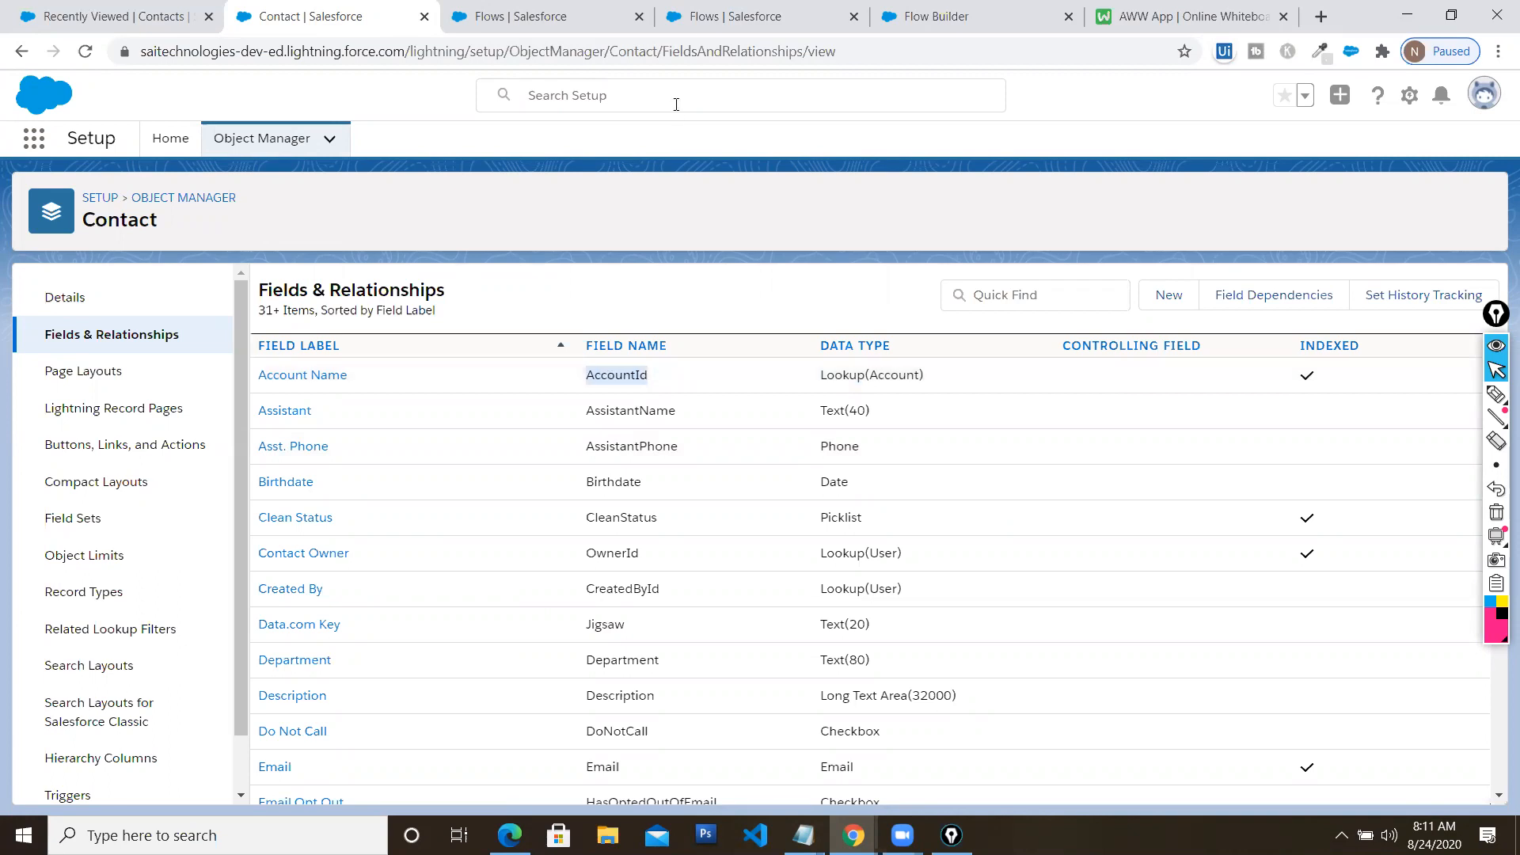
{"action": "left_click", "coordinate": [706, 25]}
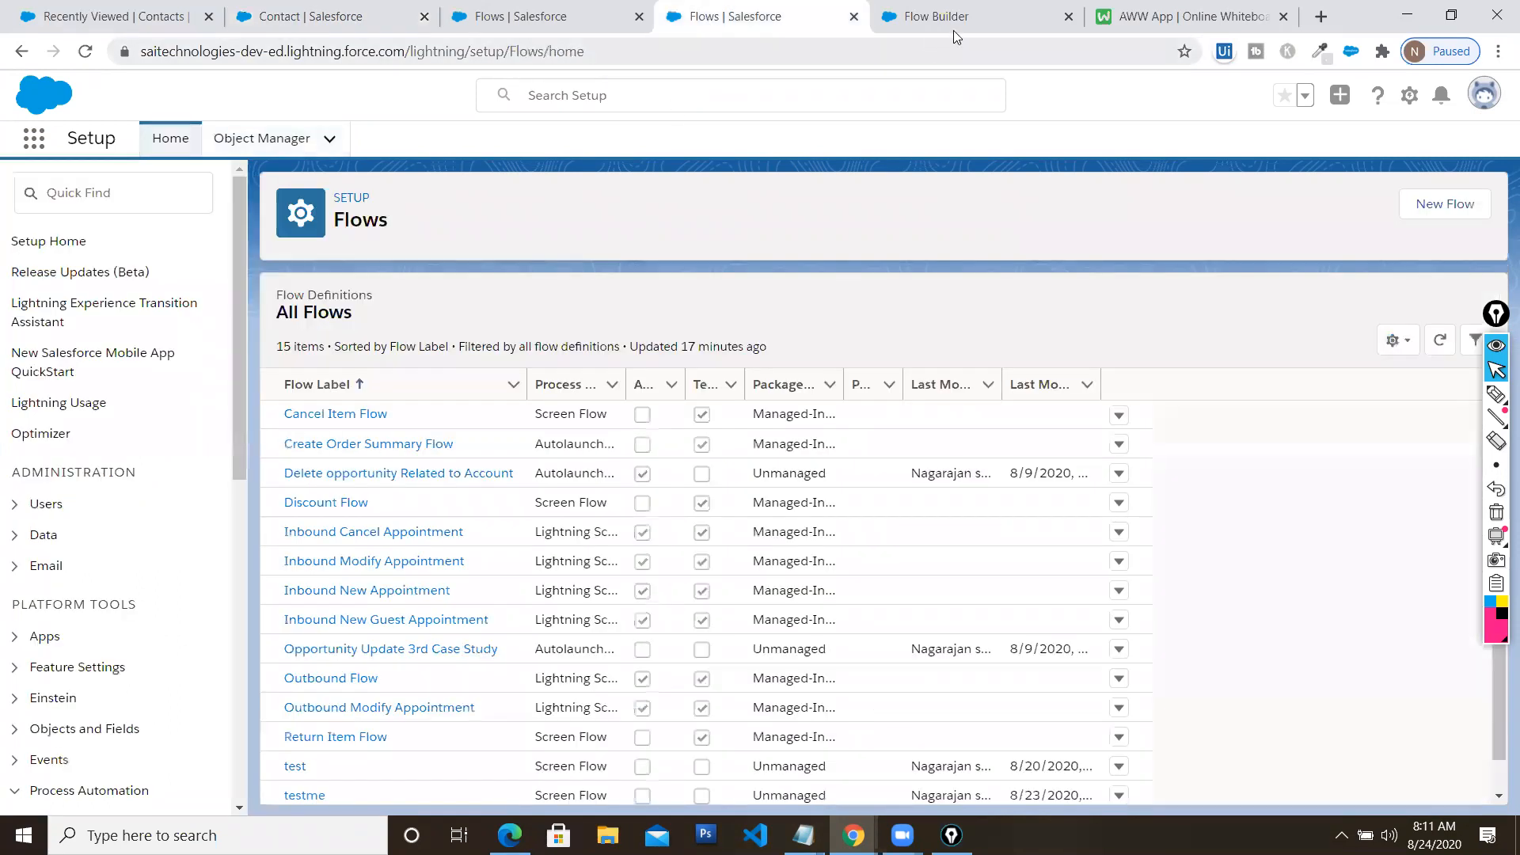
Set AccountLookup's field to AccountId, label to Account, object to Contact, and close the screen editor
{"action": "left_click", "coordinate": [953, 29]}
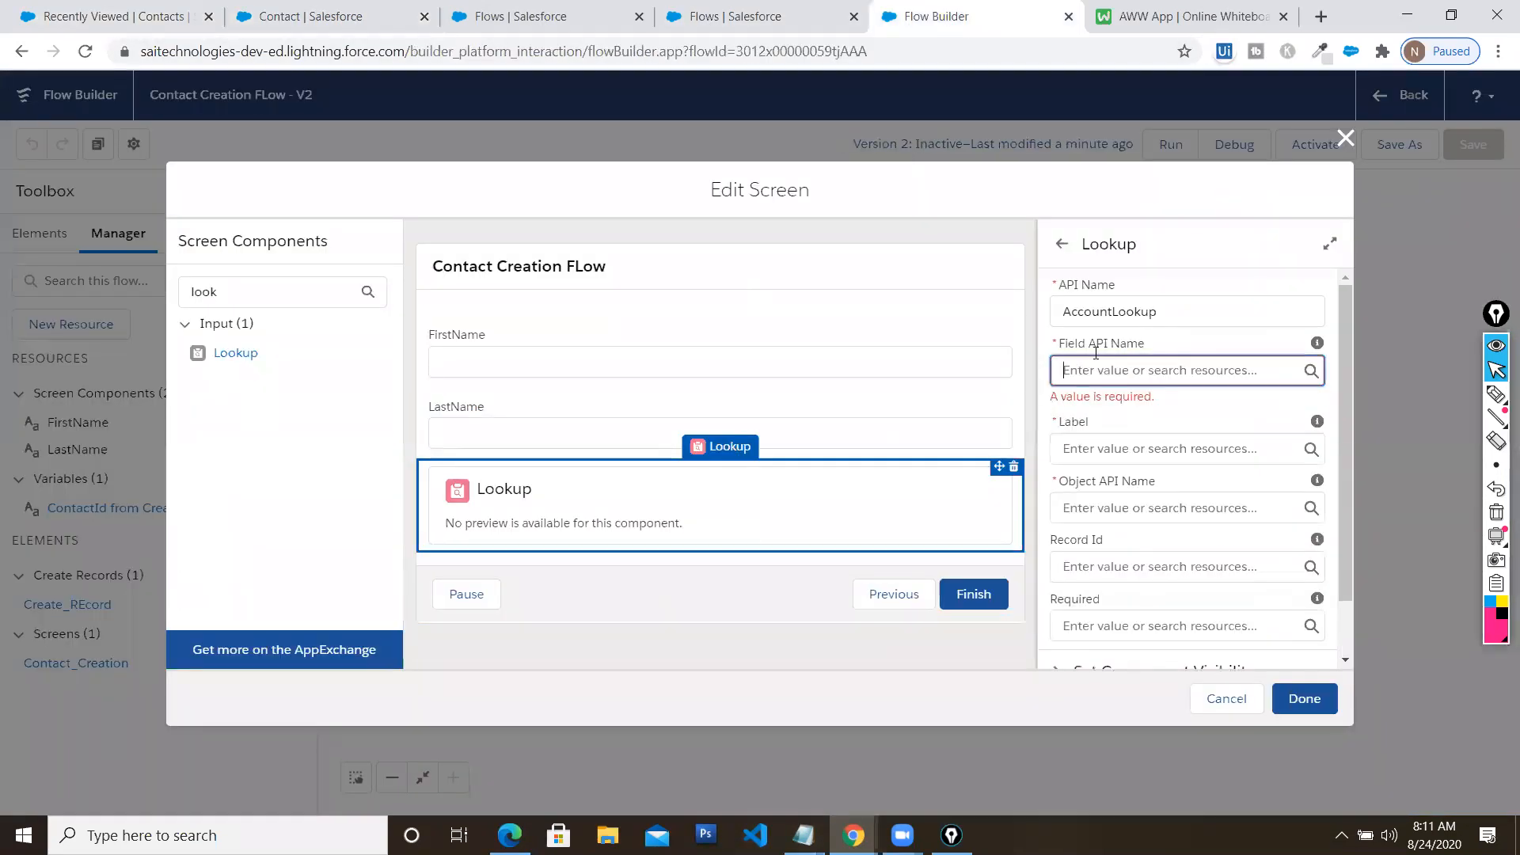
{"action": "key", "text": "ctrl+v"}
{"action": "left_click", "coordinate": [1150, 448]}
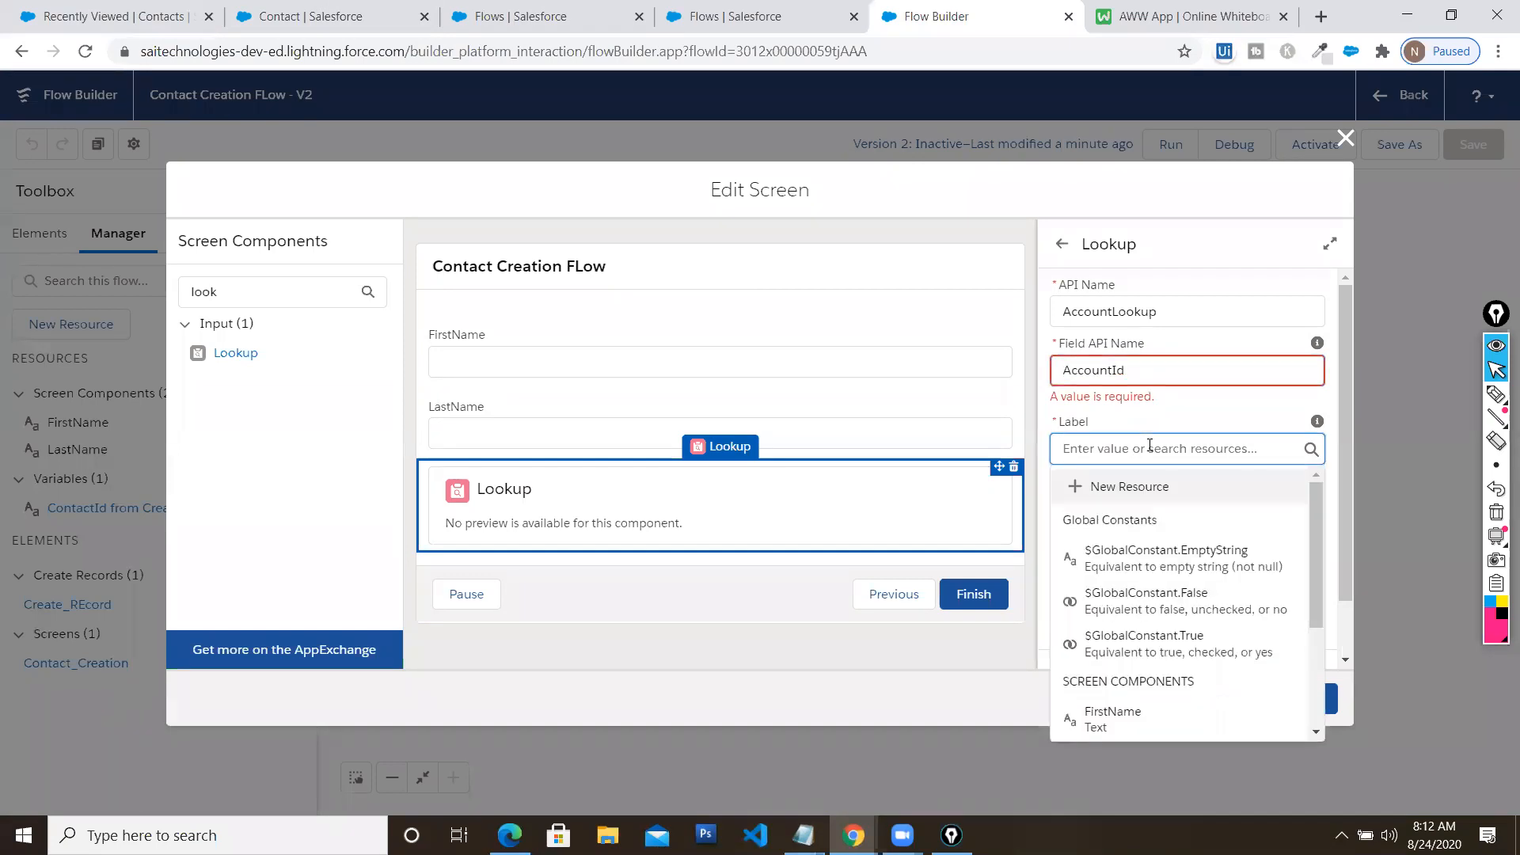
{"action": "type", "text": "Account"}
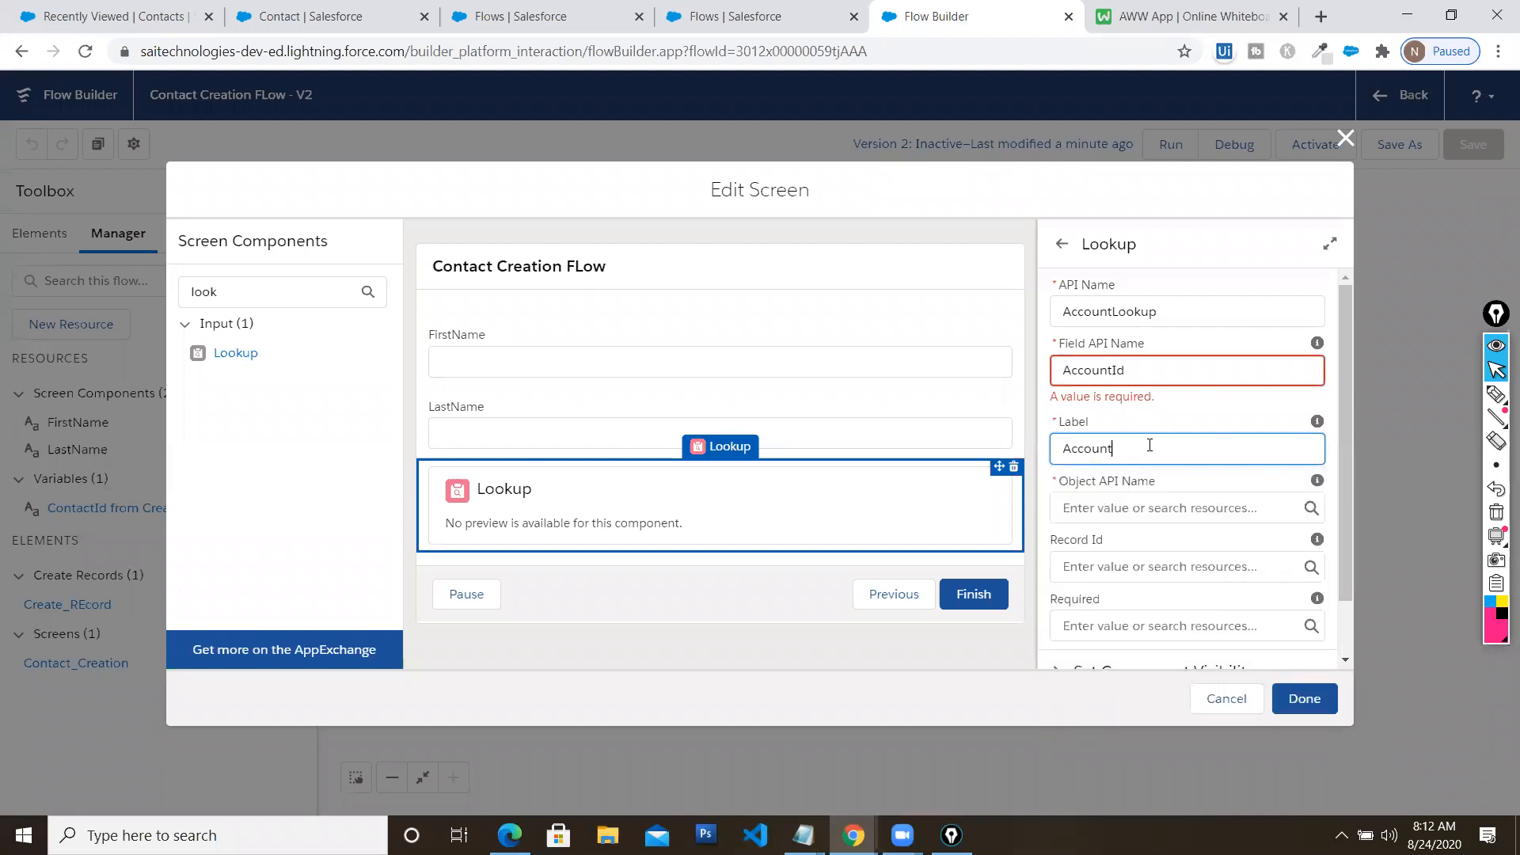
{"action": "left_click", "coordinate": [1151, 510]}
{"action": "type", "text": "con"}
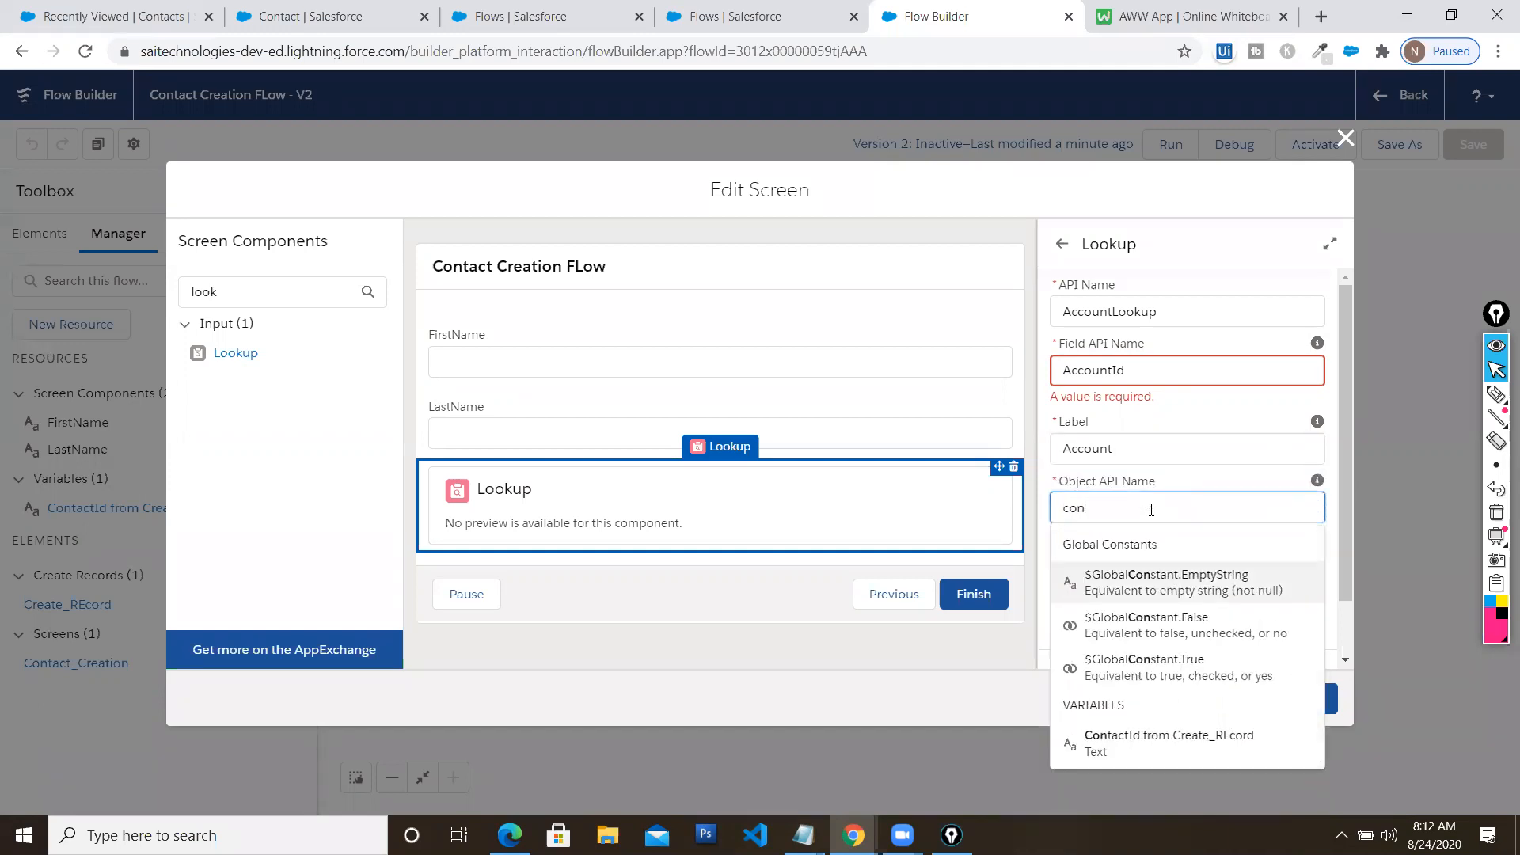
{"action": "key", "text": "BackSpace"}
{"action": "key", "text": "BackSpace"}
{"action": "key", "text": "BackSpace"}
{"action": "type", "text": "Contact"}
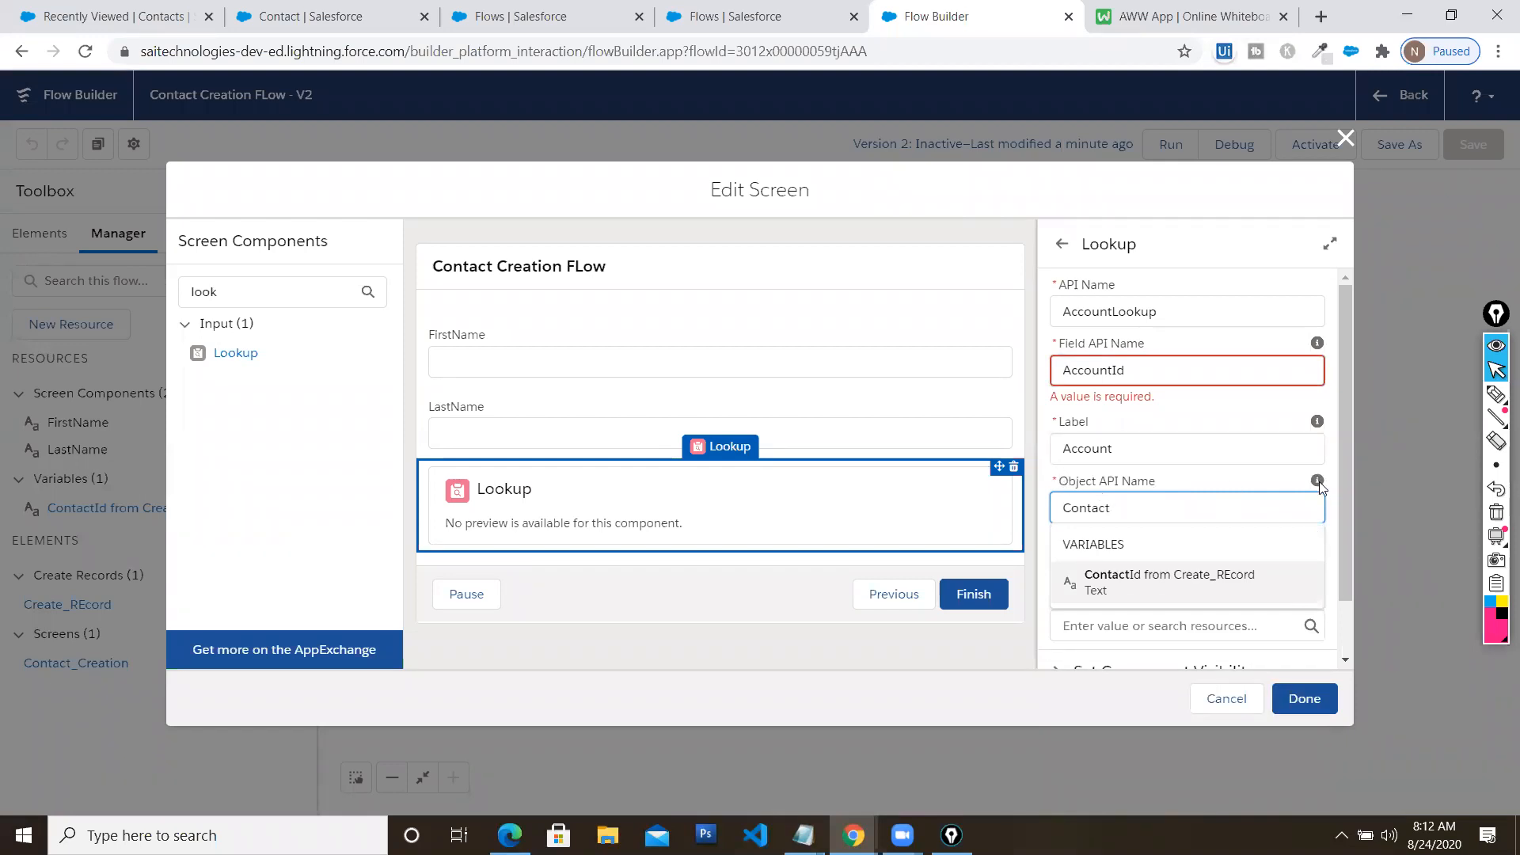
{"action": "left_click", "coordinate": [1392, 467]}
{"action": "left_click", "coordinate": [1304, 700]}
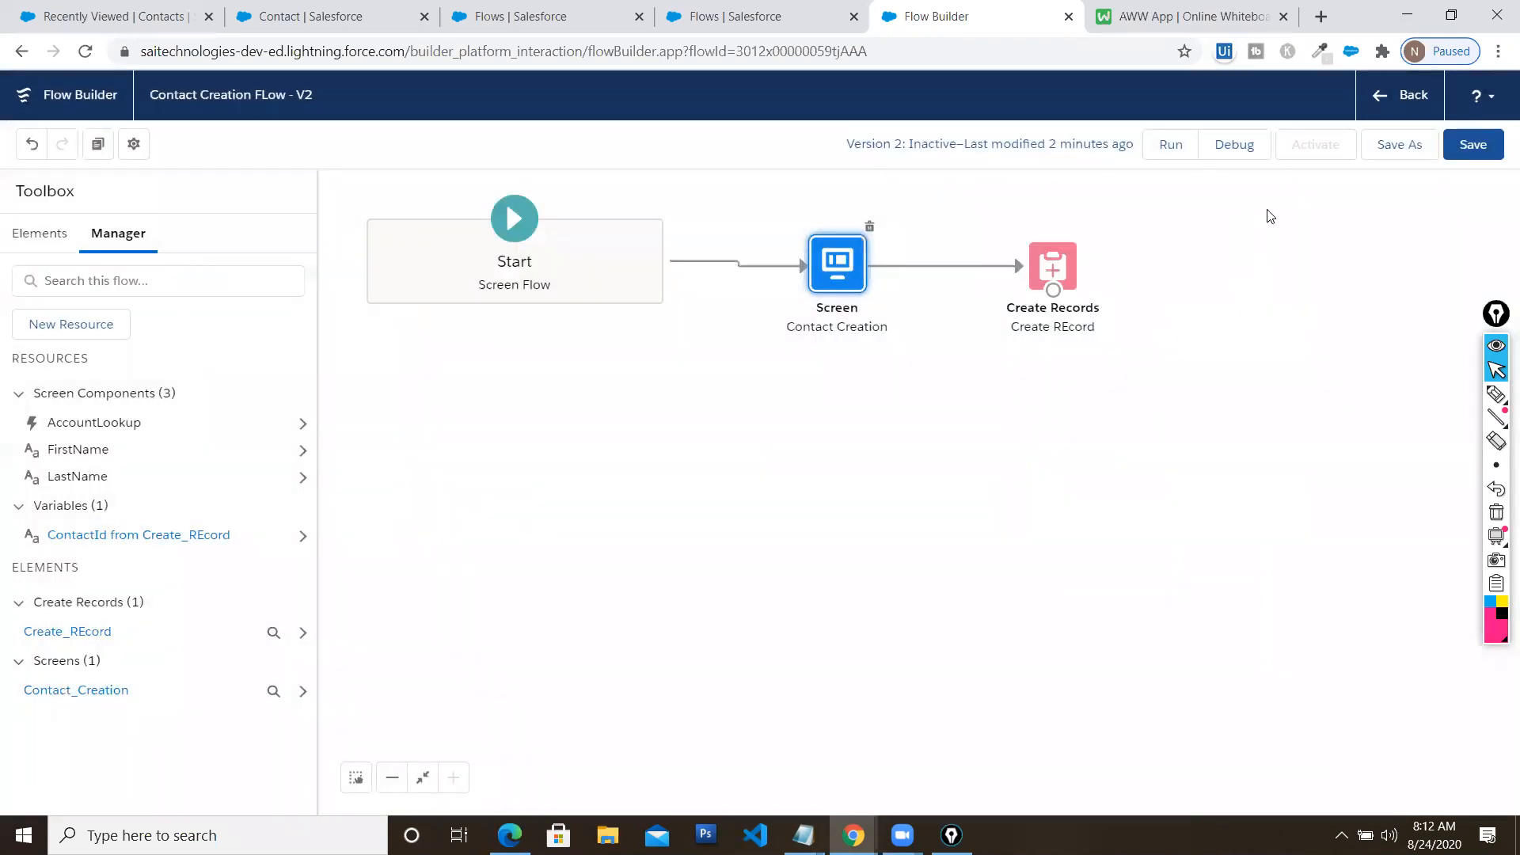
Save version 2, dismiss the issues popup, and open the Debug dialog
{"action": "left_click", "coordinate": [1471, 146]}
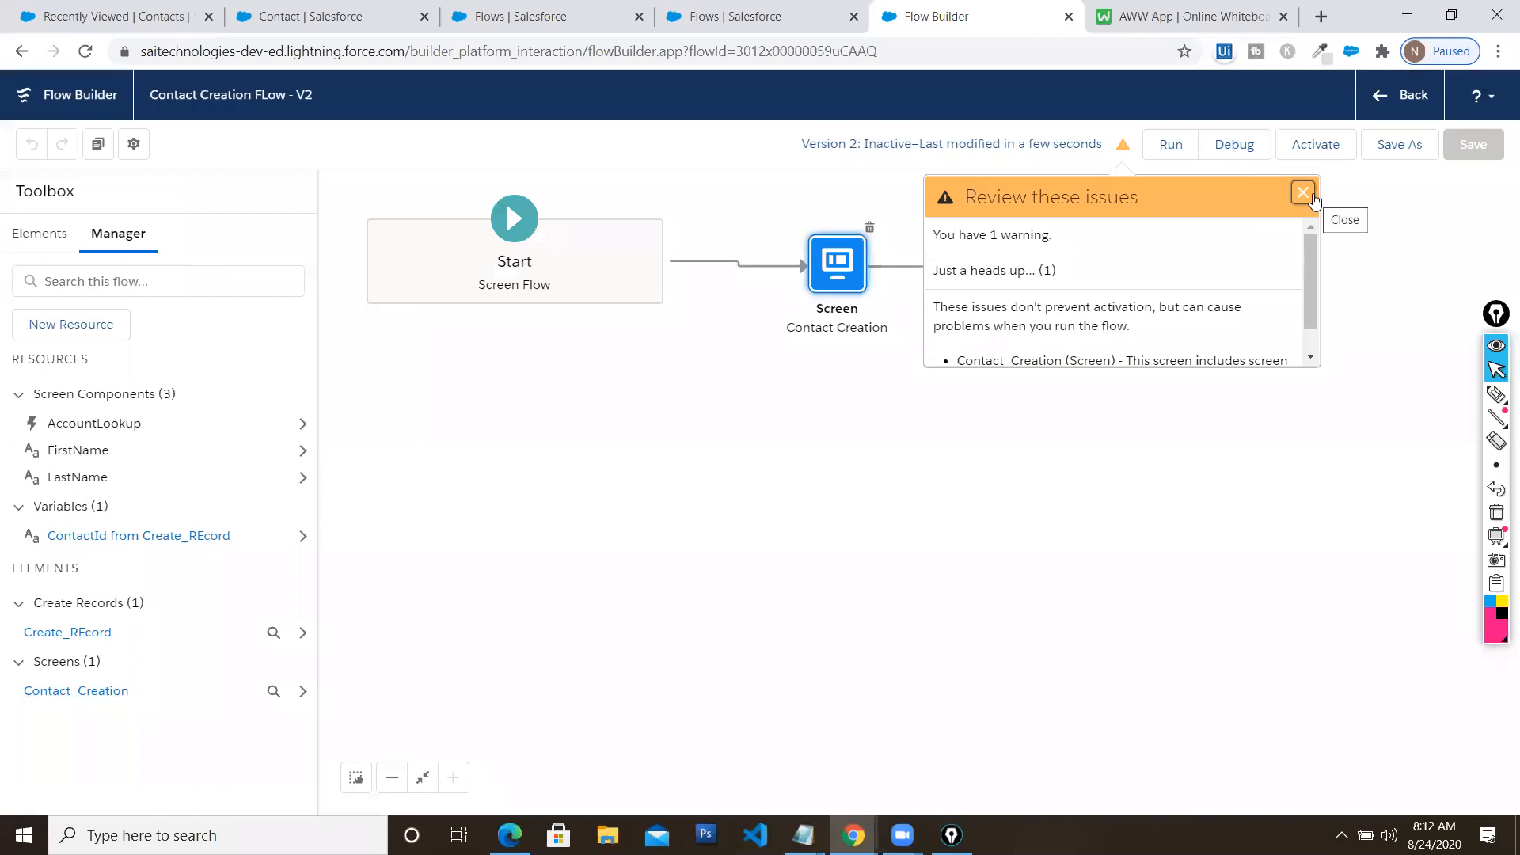
{"action": "left_click", "coordinate": [1303, 192]}
{"action": "left_click", "coordinate": [1236, 149]}
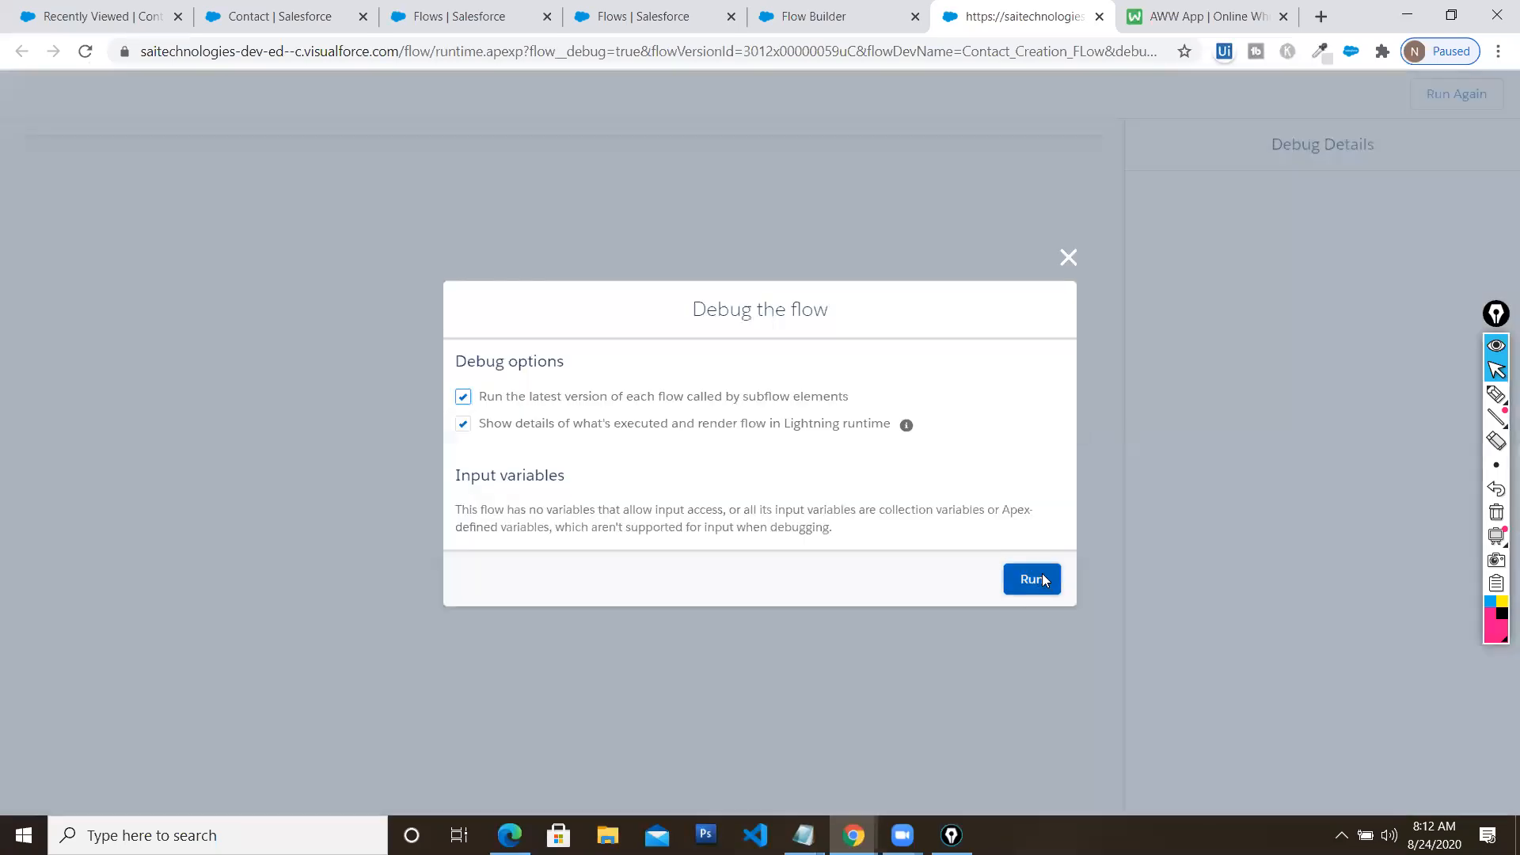
Run the flow in debug and search the Account lookup with 'a' to see recent accounts
{"action": "left_click", "coordinate": [1043, 582]}
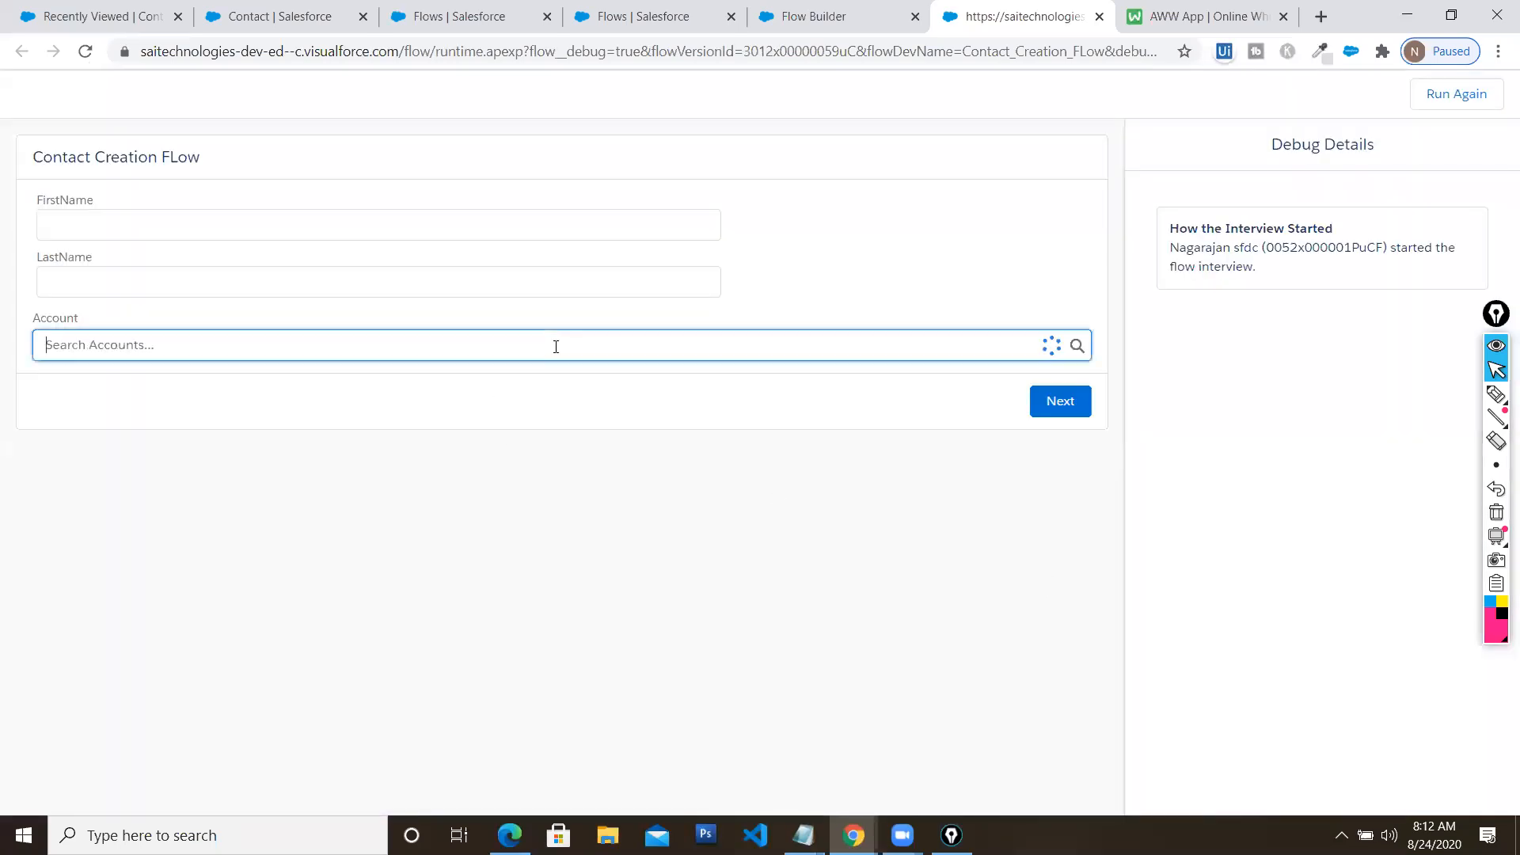
{"action": "left_click", "coordinate": [556, 346]}
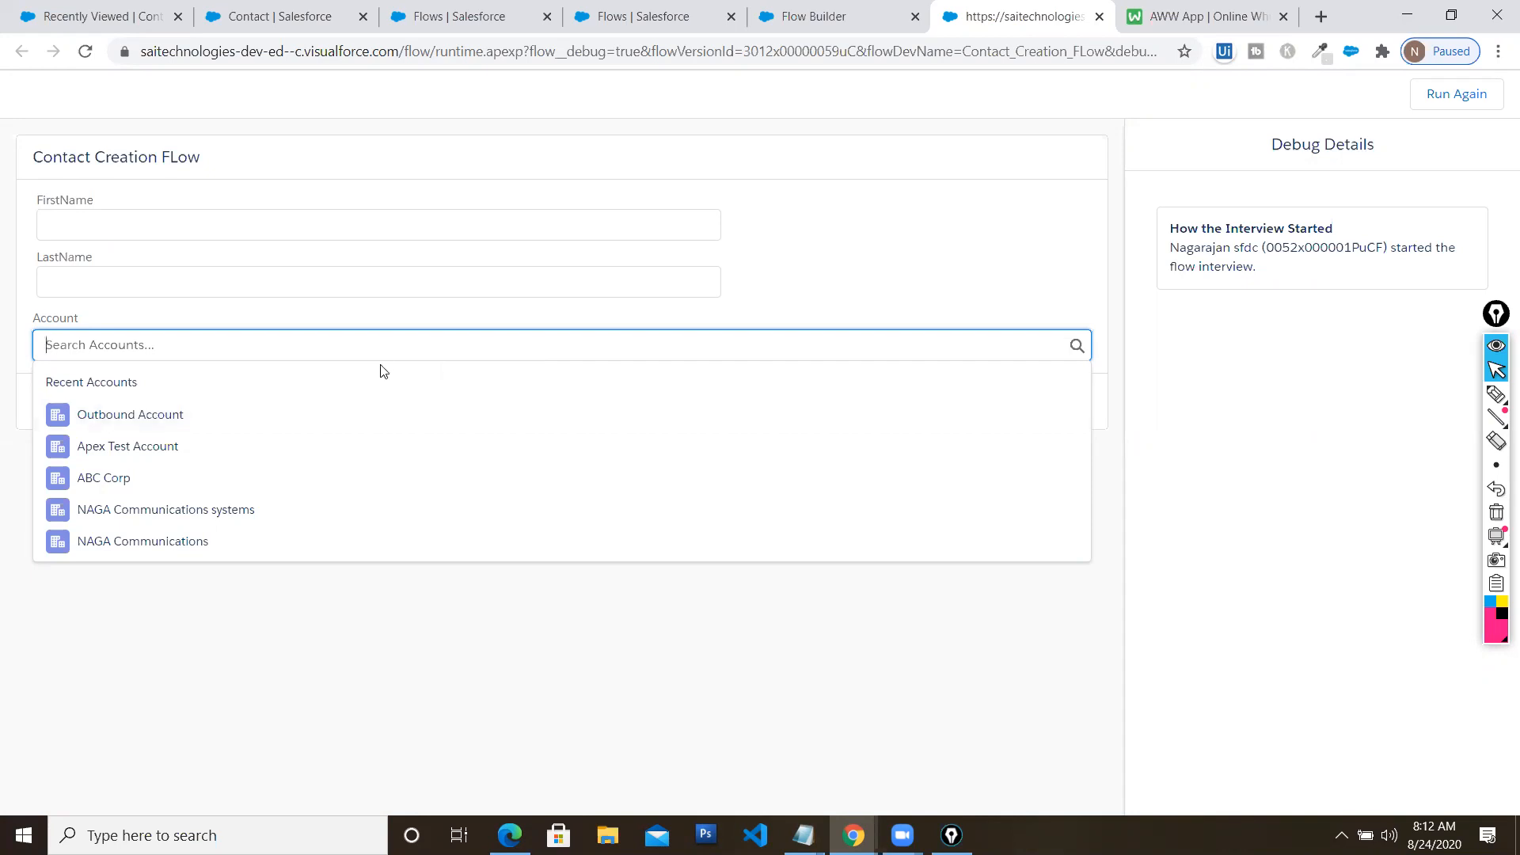
{"action": "type", "text": "sure"}
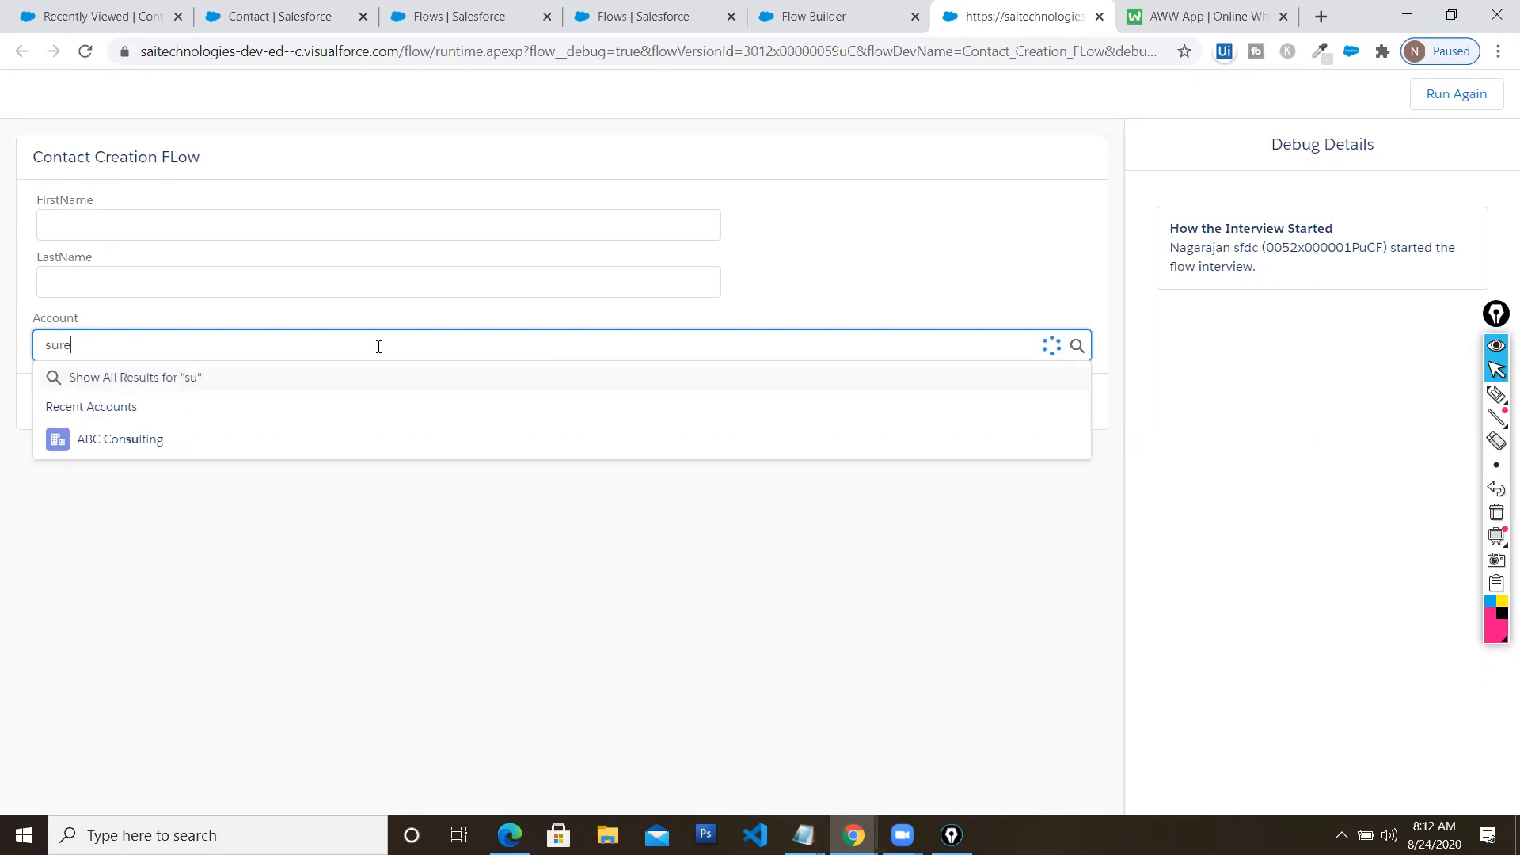
{"action": "key", "text": "BackSpace"}
{"action": "key", "text": "BackSpace"}
{"action": "key", "text": "BackSpace"}
{"action": "key", "text": "BackSpace"}
{"action": "type", "text": "a"}
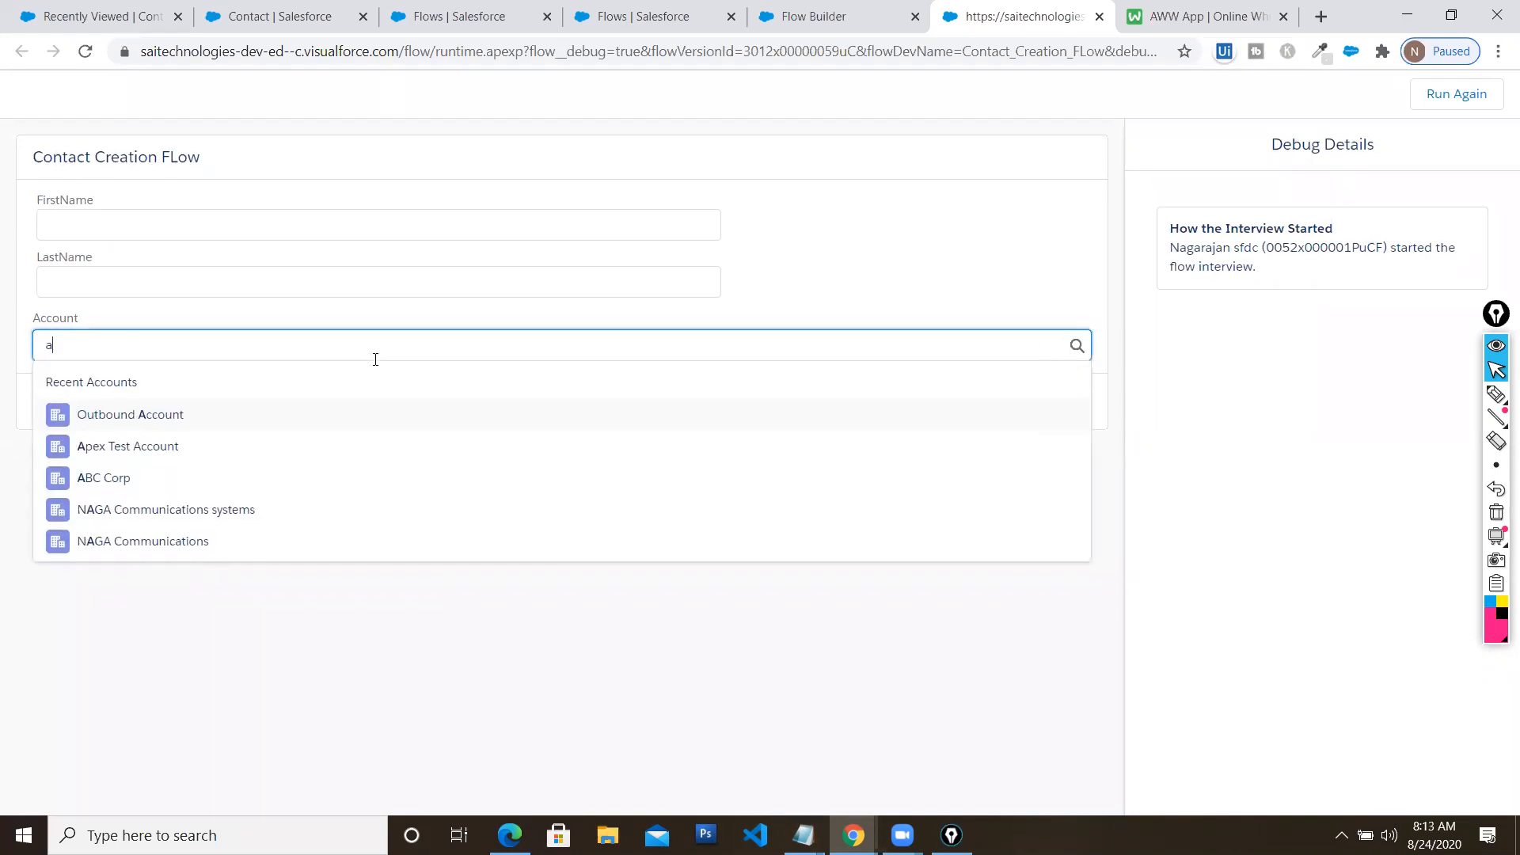
{"action": "left_click", "coordinate": [207, 499]}
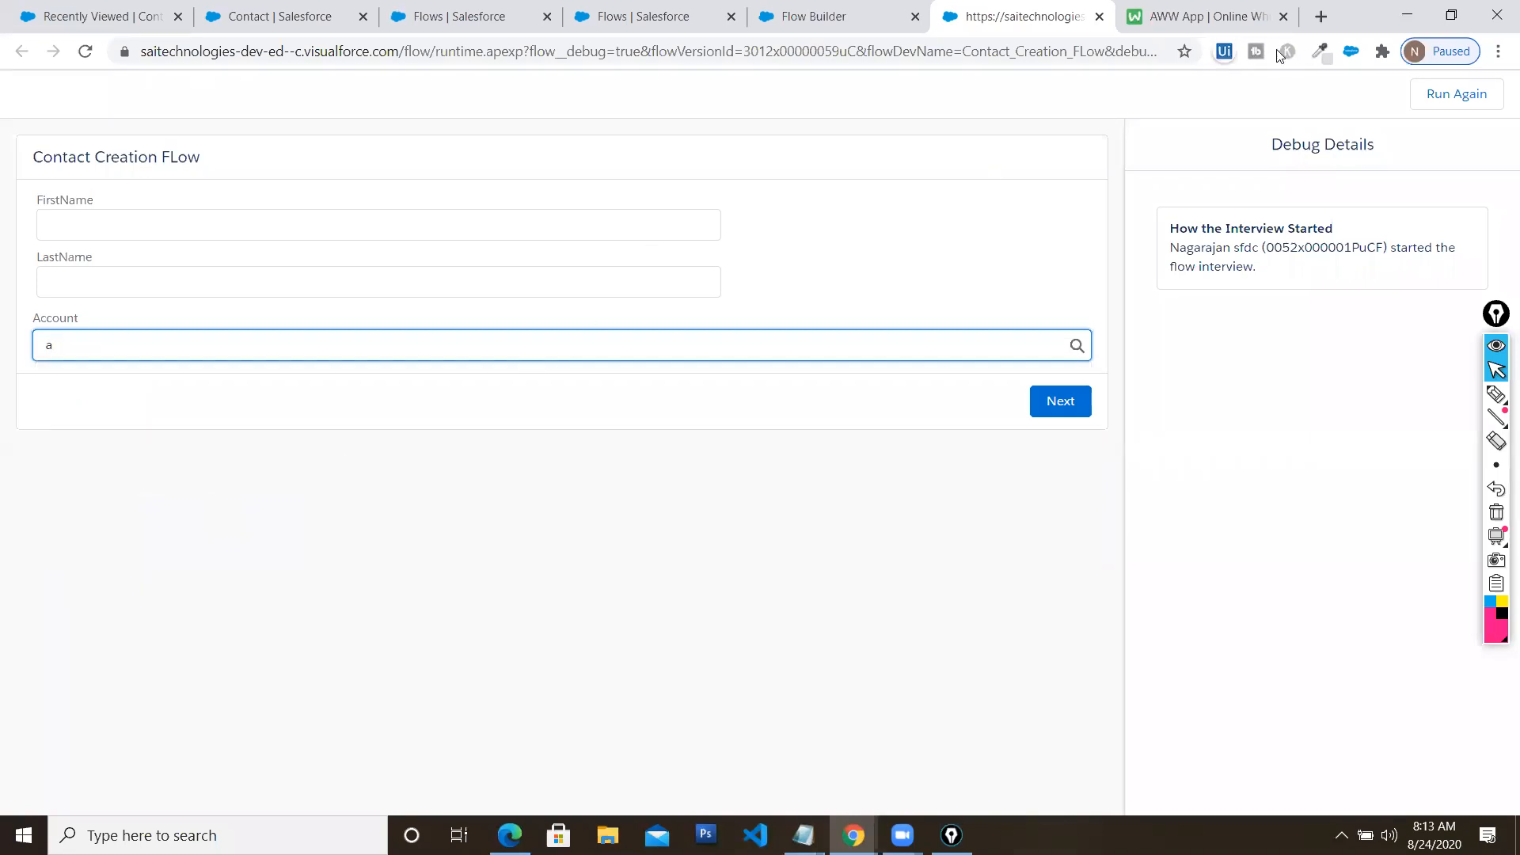
{"action": "left_click", "coordinate": [1451, 16]}
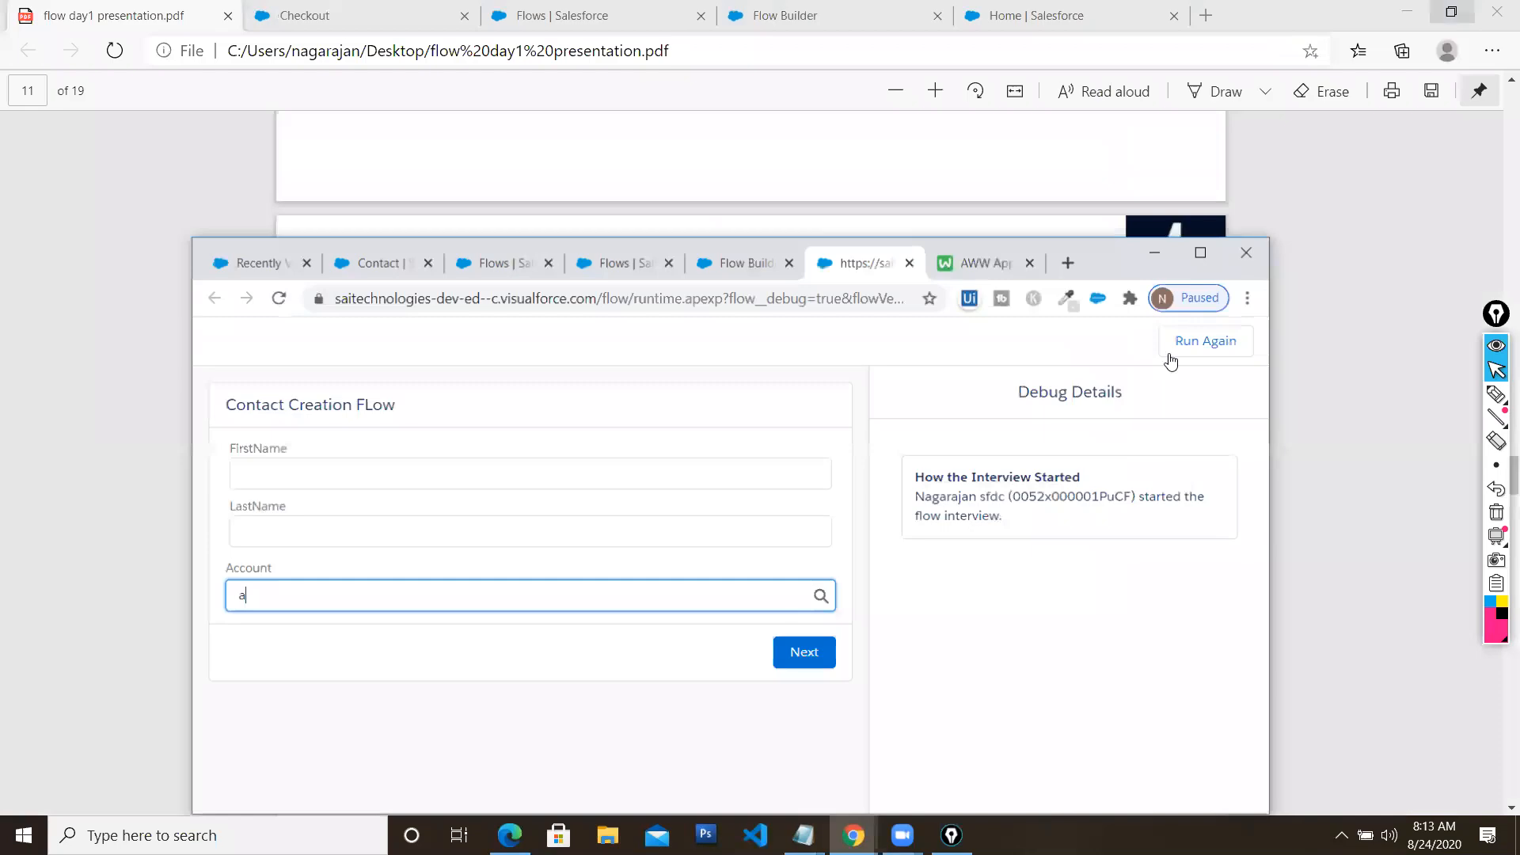
Activate version 2 of the Contact Creation flow and return to the Contact fields page
{"action": "left_click", "coordinate": [917, 271]}
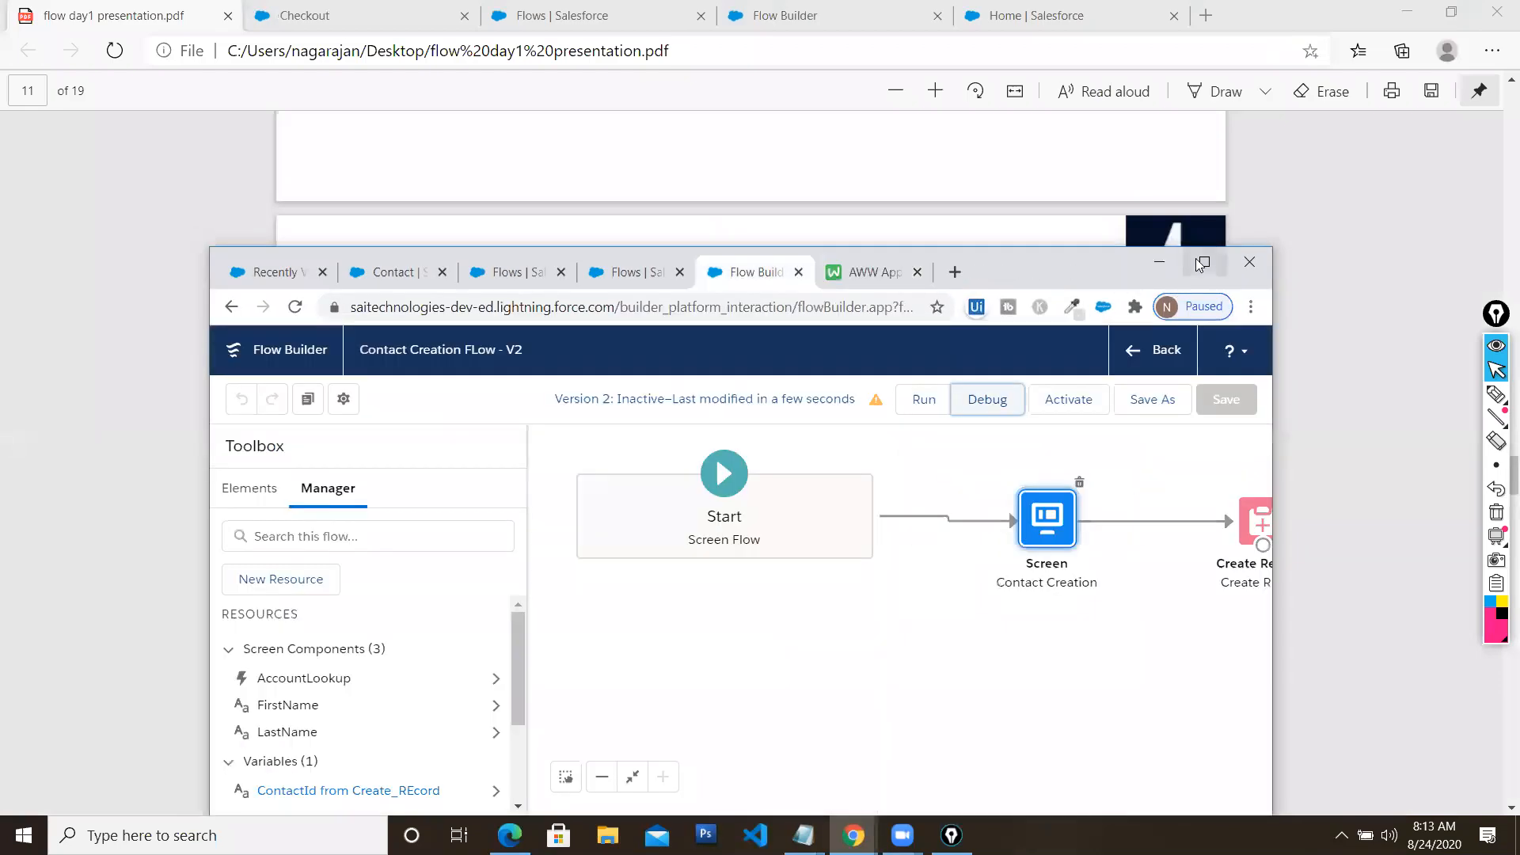
{"action": "left_click", "coordinate": [1197, 259]}
{"action": "left_click", "coordinate": [1317, 146]}
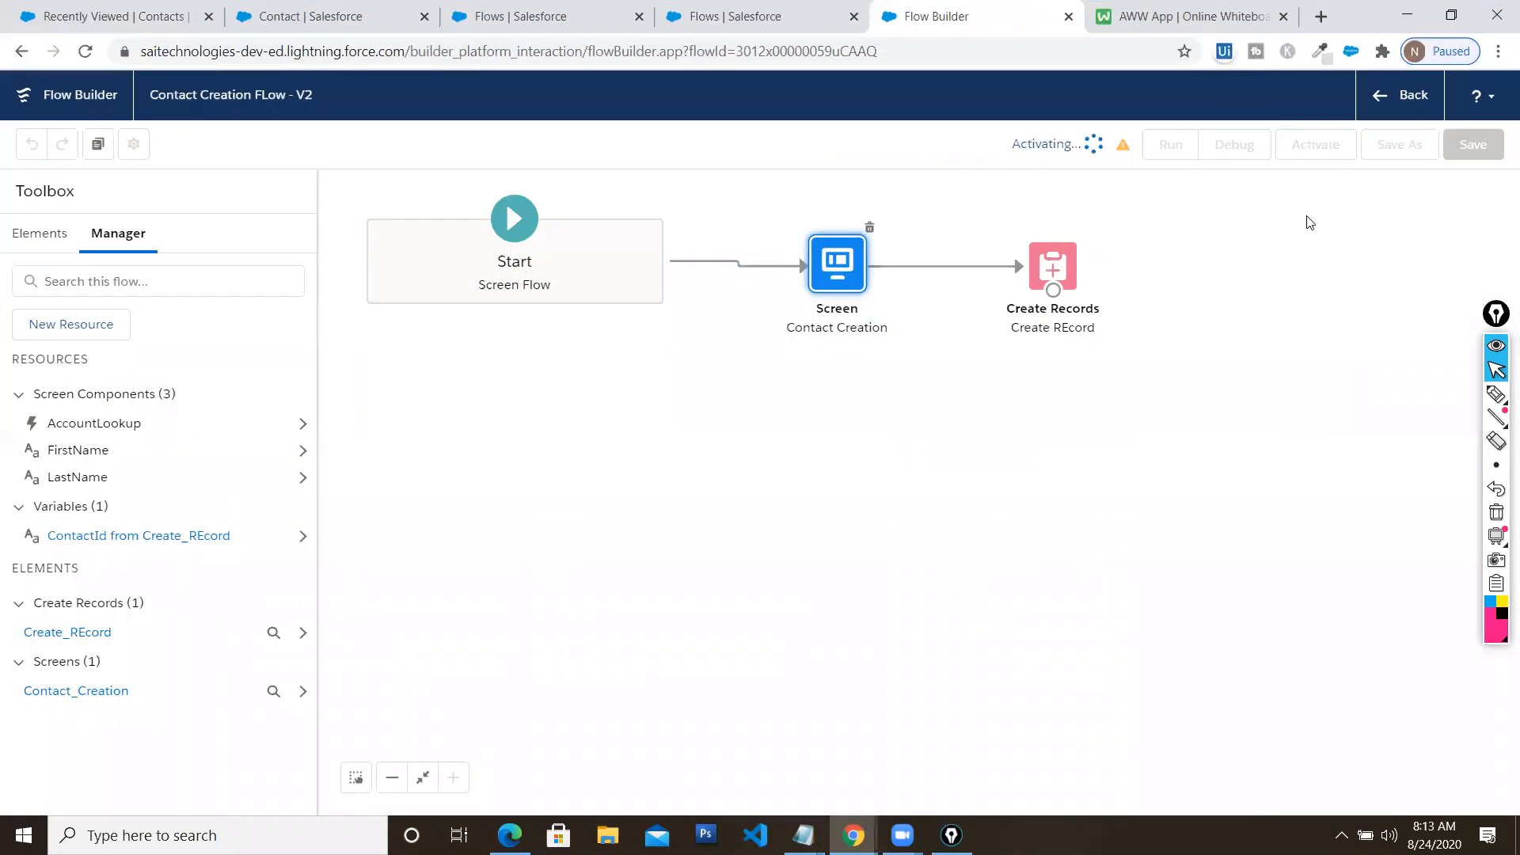
{"action": "left_click", "coordinate": [322, 22]}
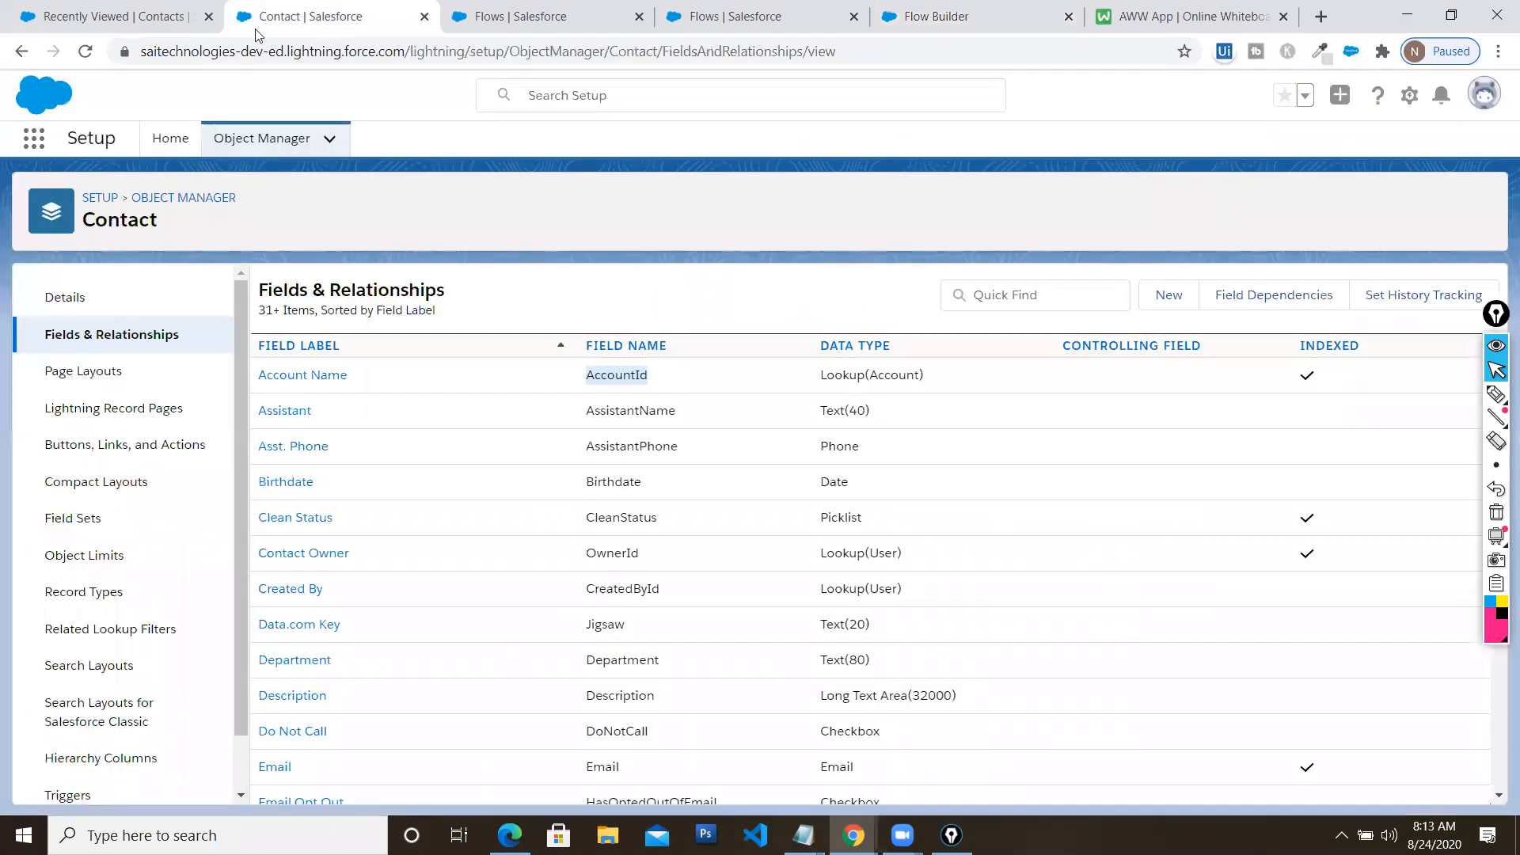
Switch to the Sales app via the App Launcher ('sale') and open Outbound Account from Accounts
{"action": "left_click", "coordinate": [29, 55]}
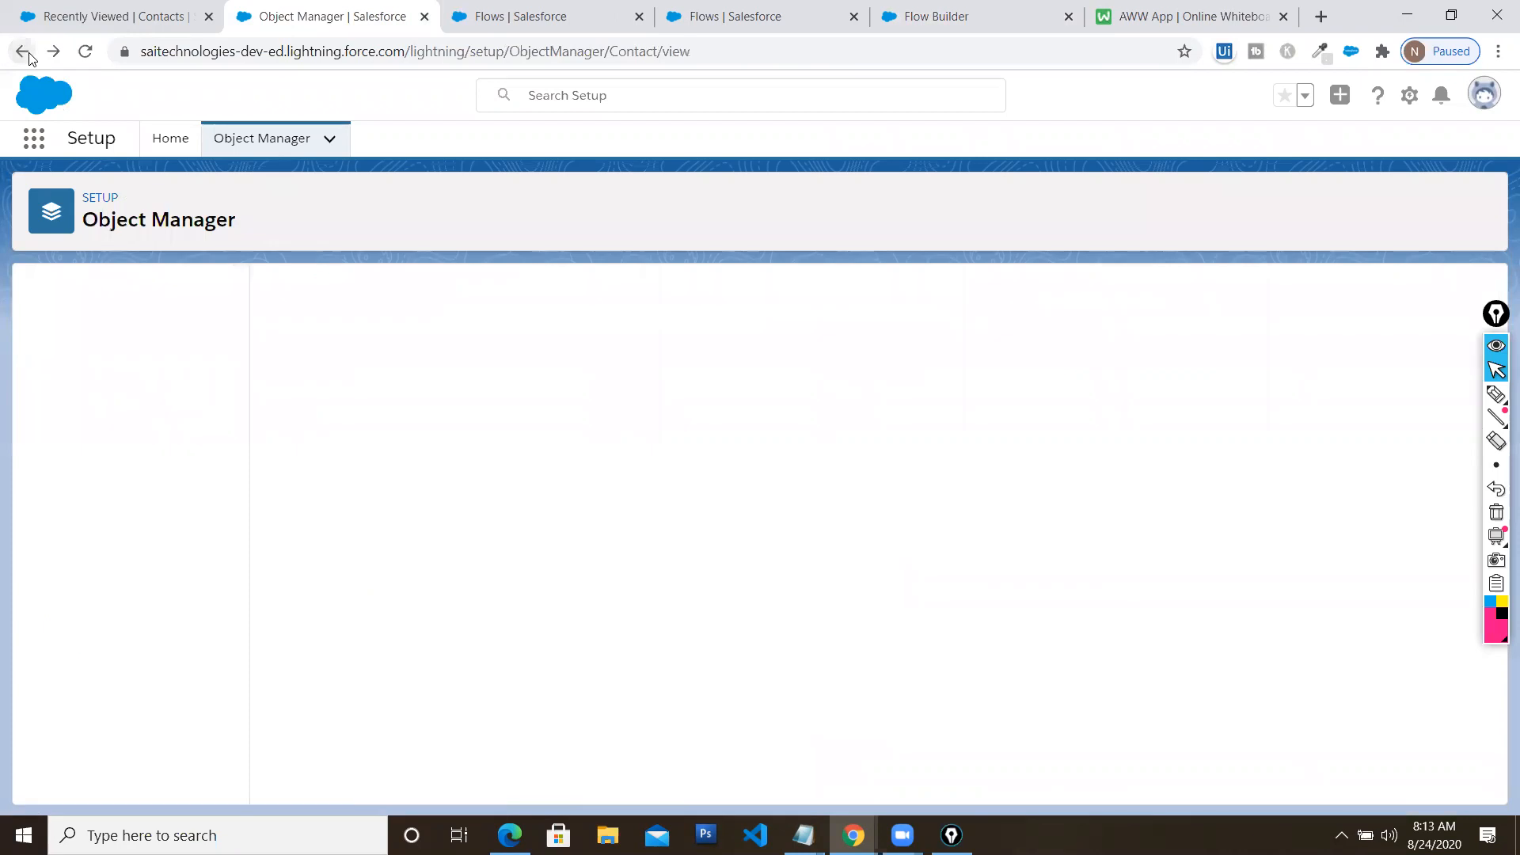
{"action": "left_click", "coordinate": [29, 55]}
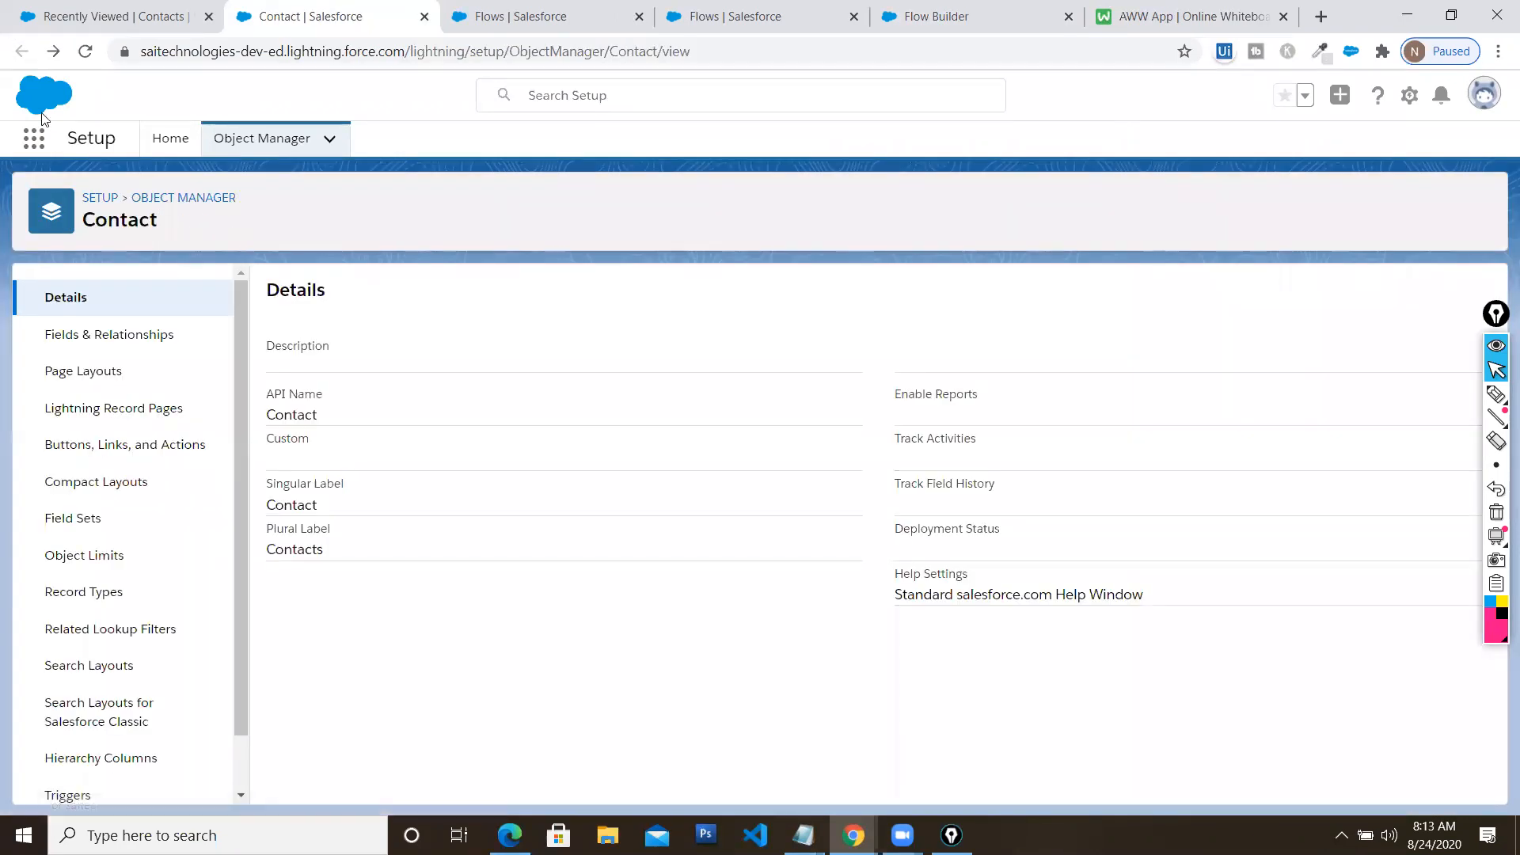
{"action": "left_click", "coordinate": [33, 140]}
{"action": "type", "text": "sale"}
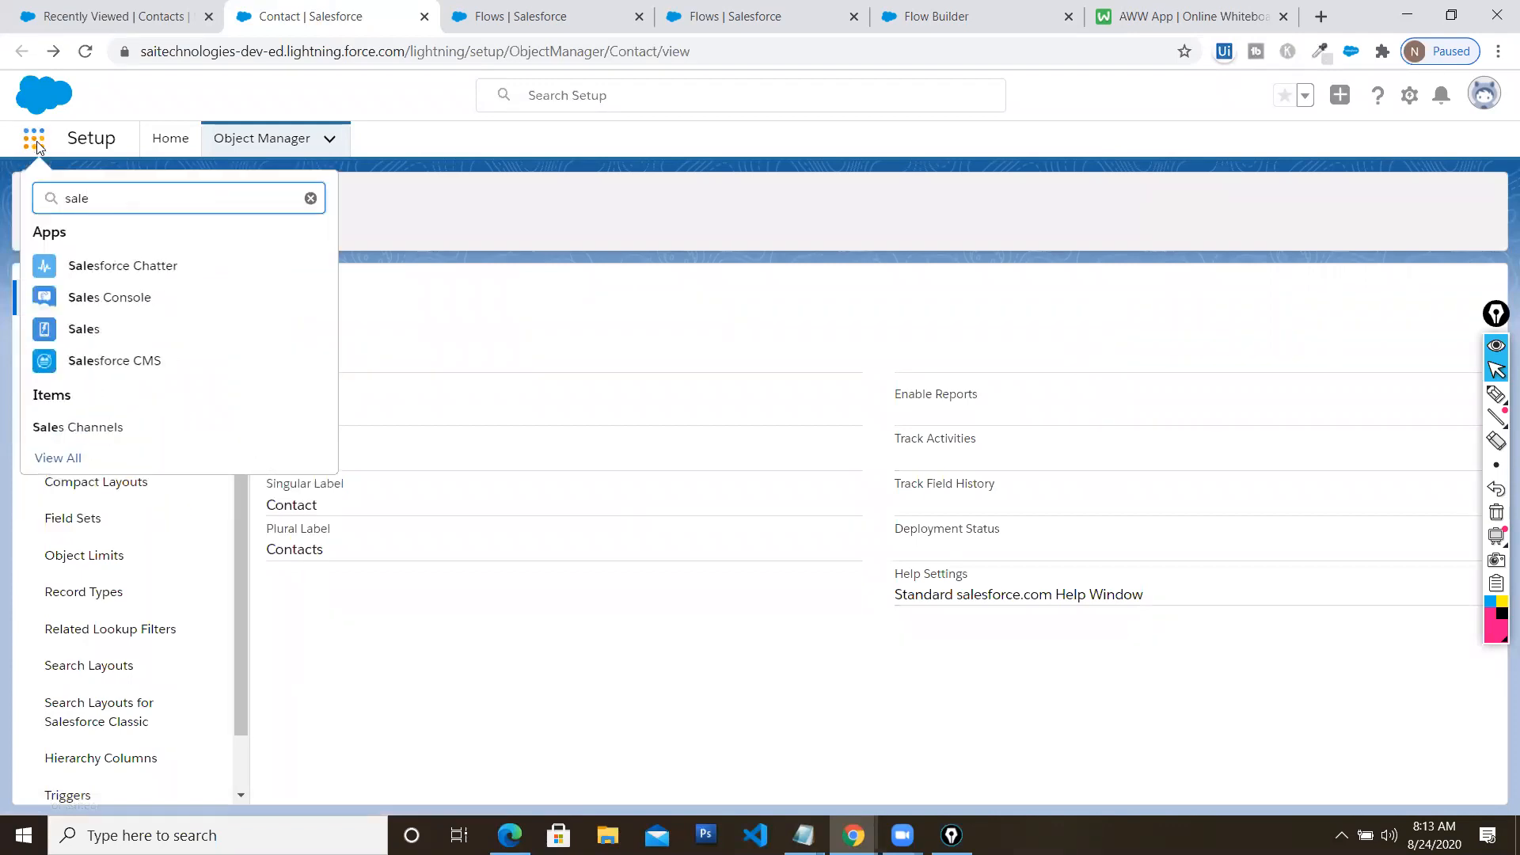
{"action": "left_click", "coordinate": [93, 331]}
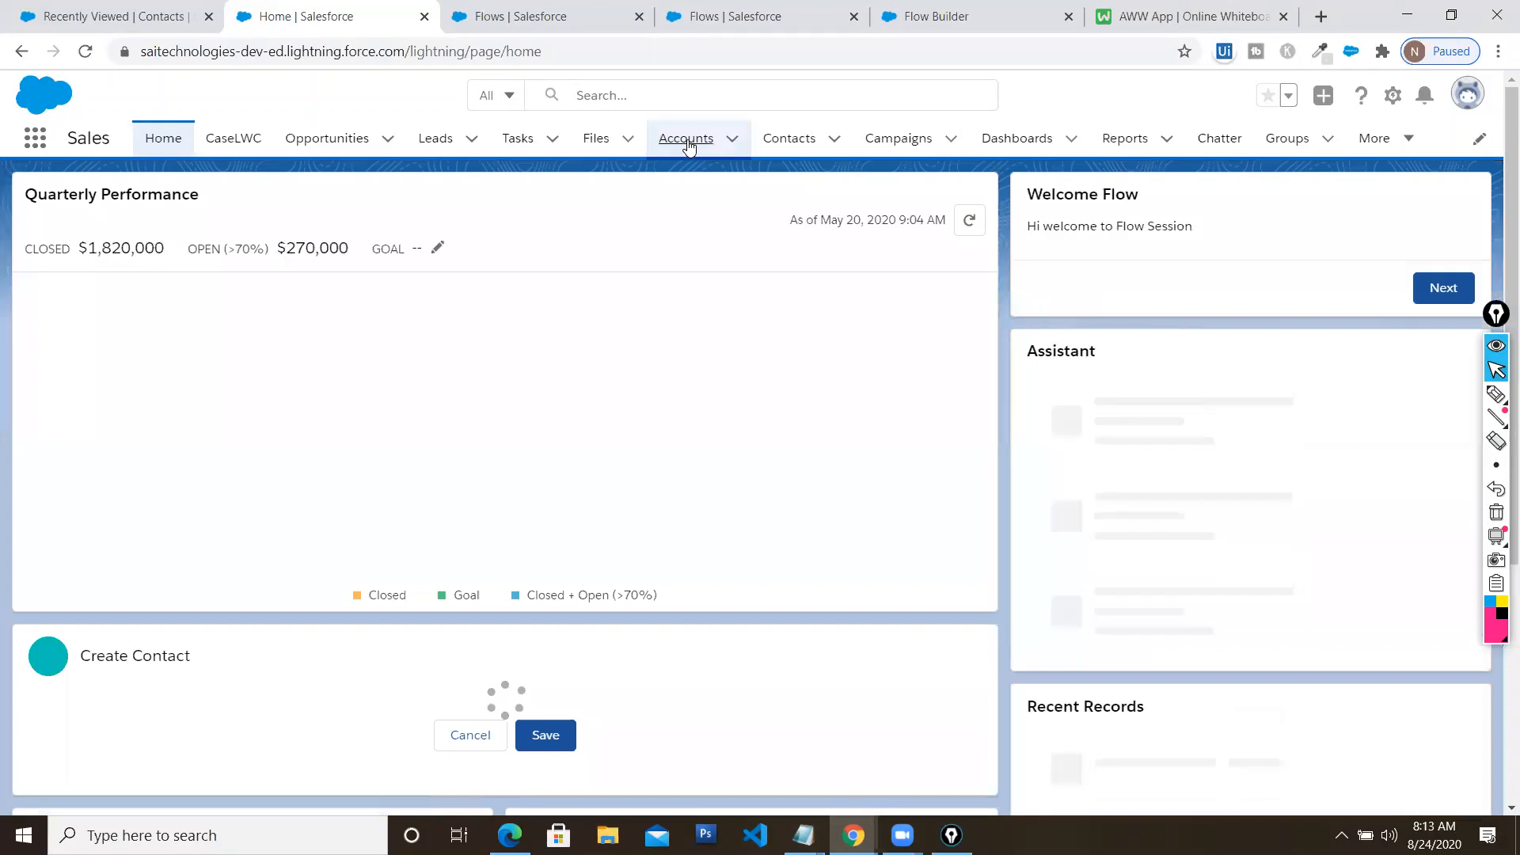
{"action": "left_click", "coordinate": [686, 140]}
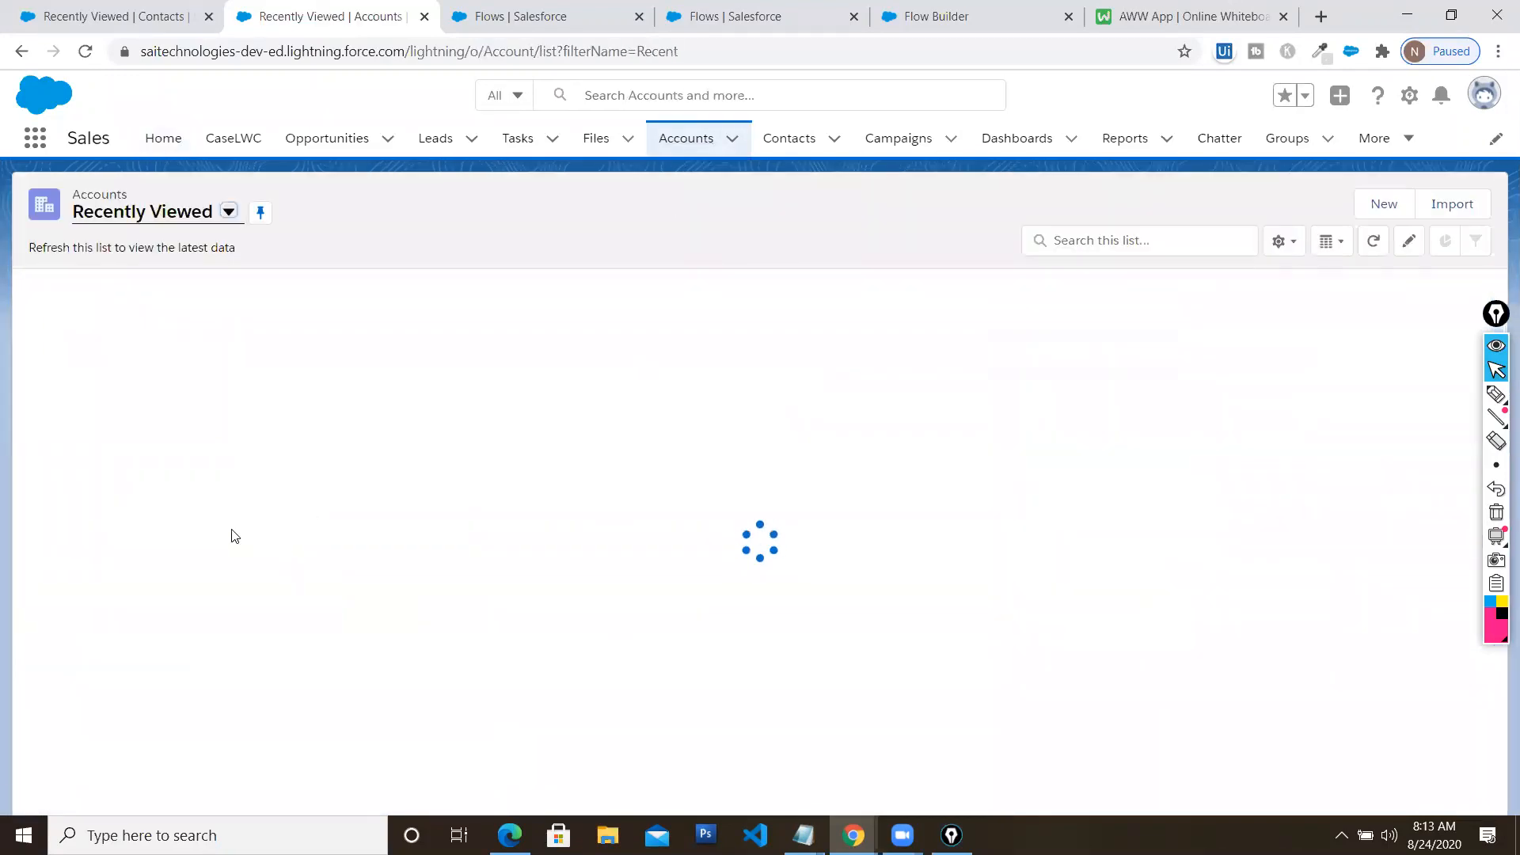
{"action": "left_click", "coordinate": [148, 318]}
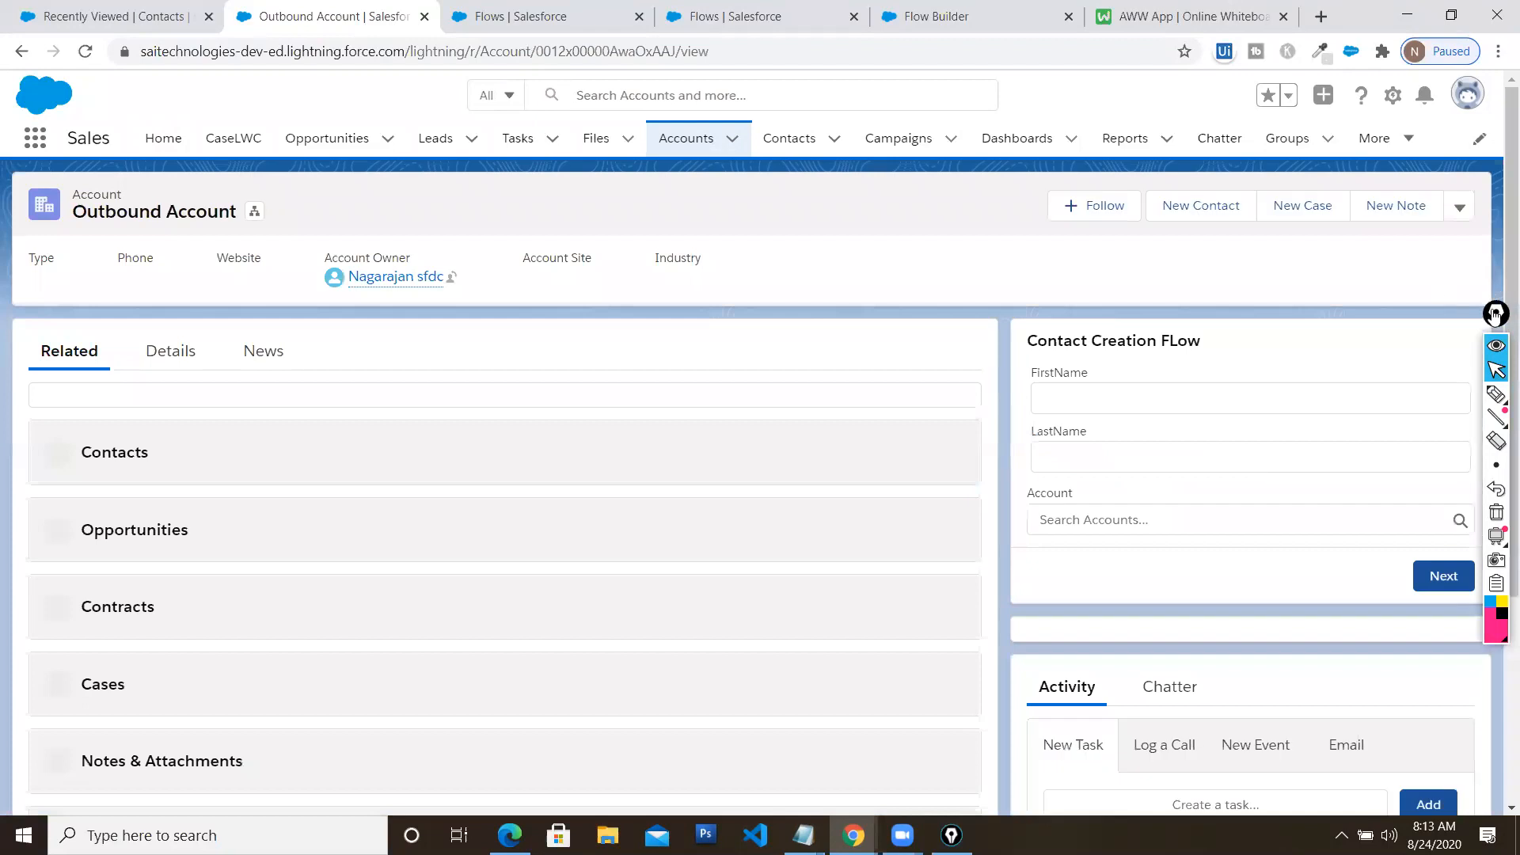
Enter the new contact's first and last name in the flow form
{"action": "left_click_drag", "start_coordinate": [1494, 315], "coordinate": [116, 305]}
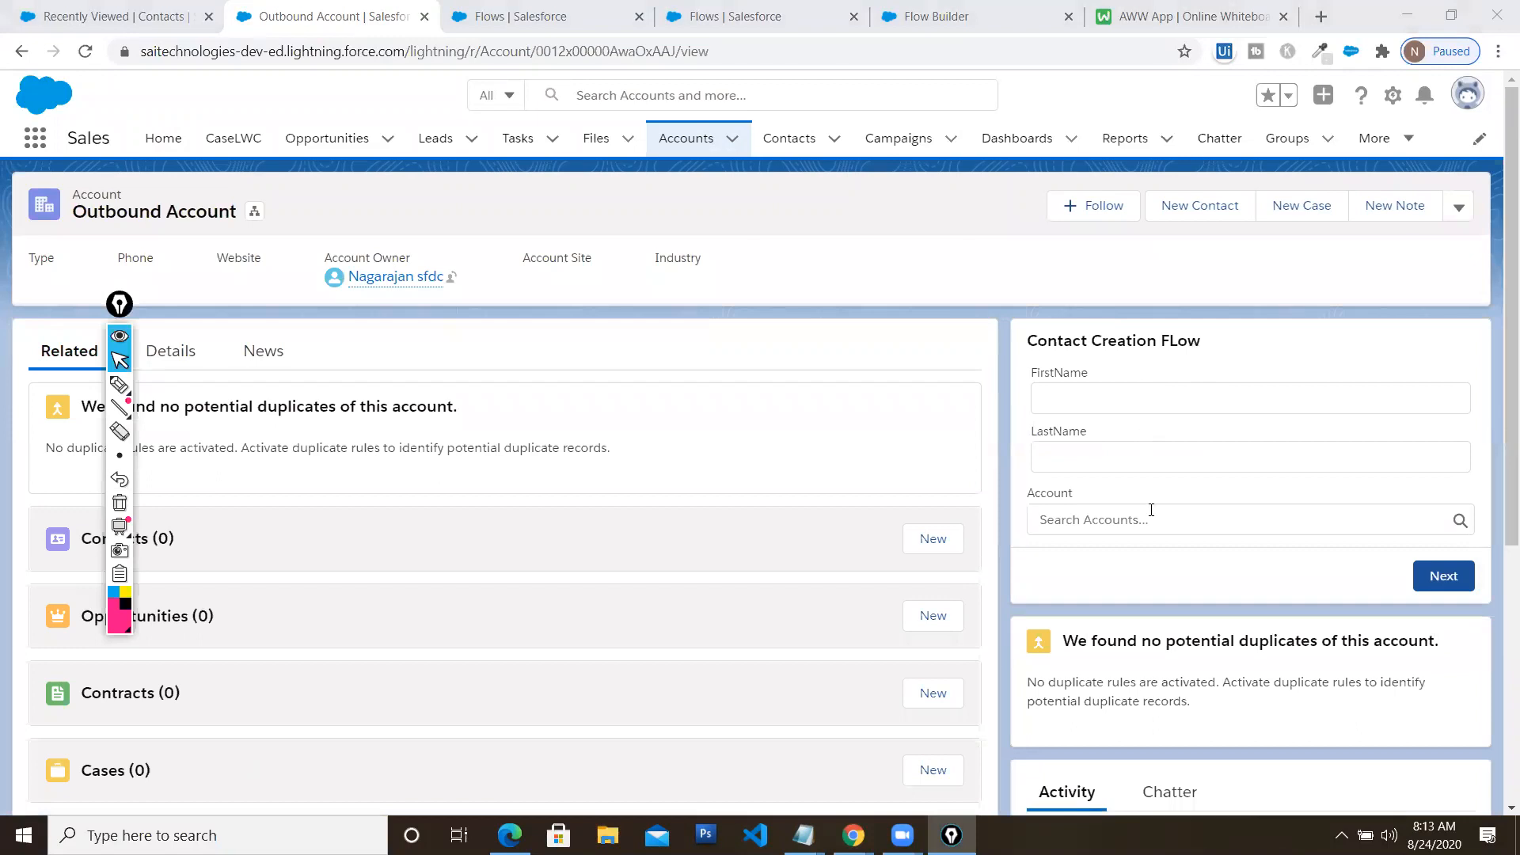
{"action": "left_click", "coordinate": [1128, 379]}
{"action": "type", "text": "TEst"}
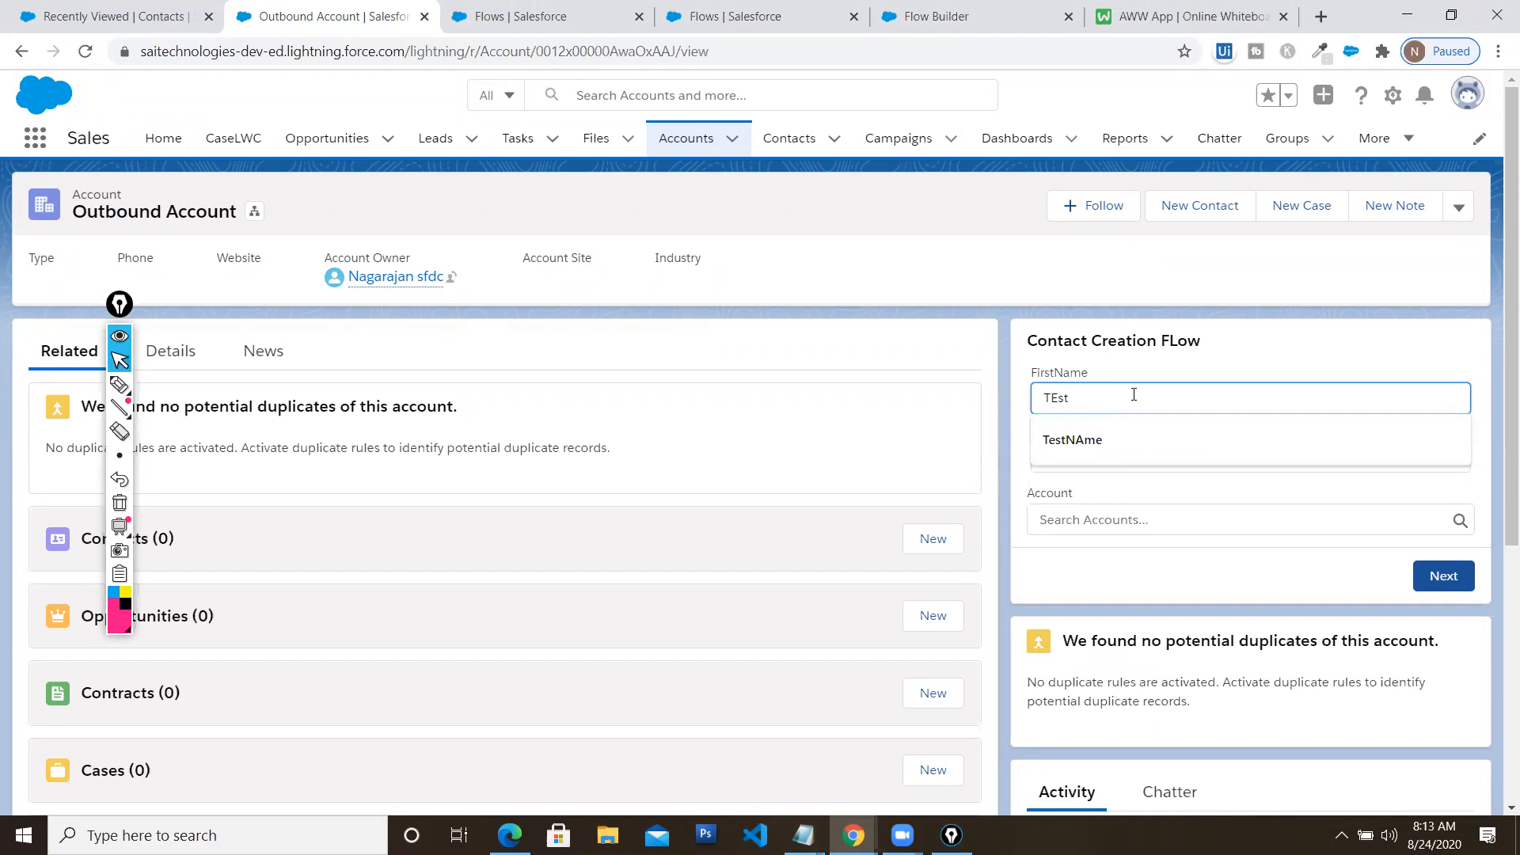
{"action": "type", "text": "ex"}
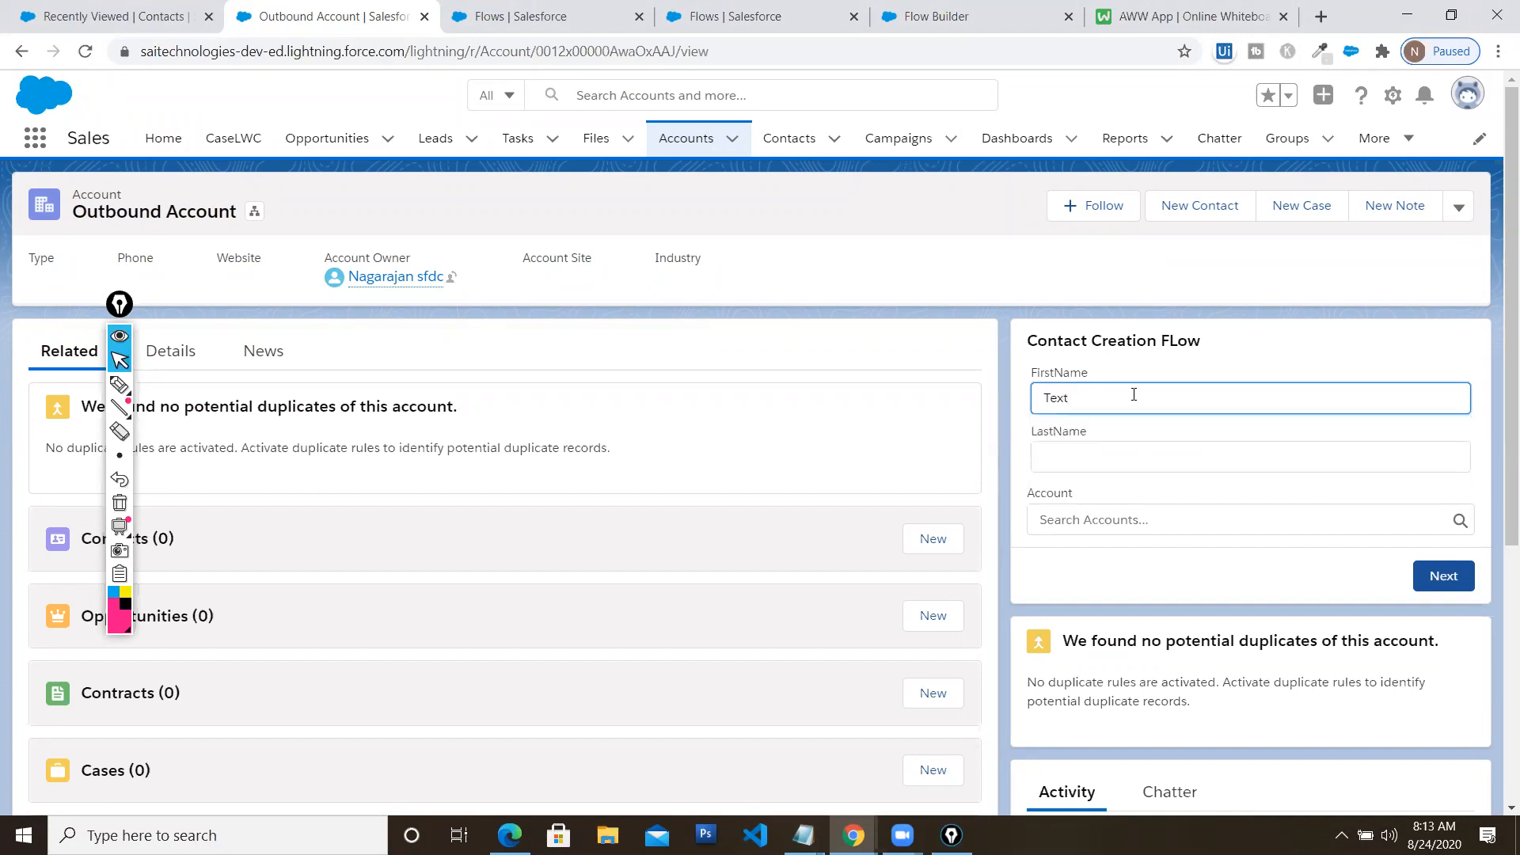
{"action": "key", "text": "Tab"}
{"action": "type", "text": "Test"}
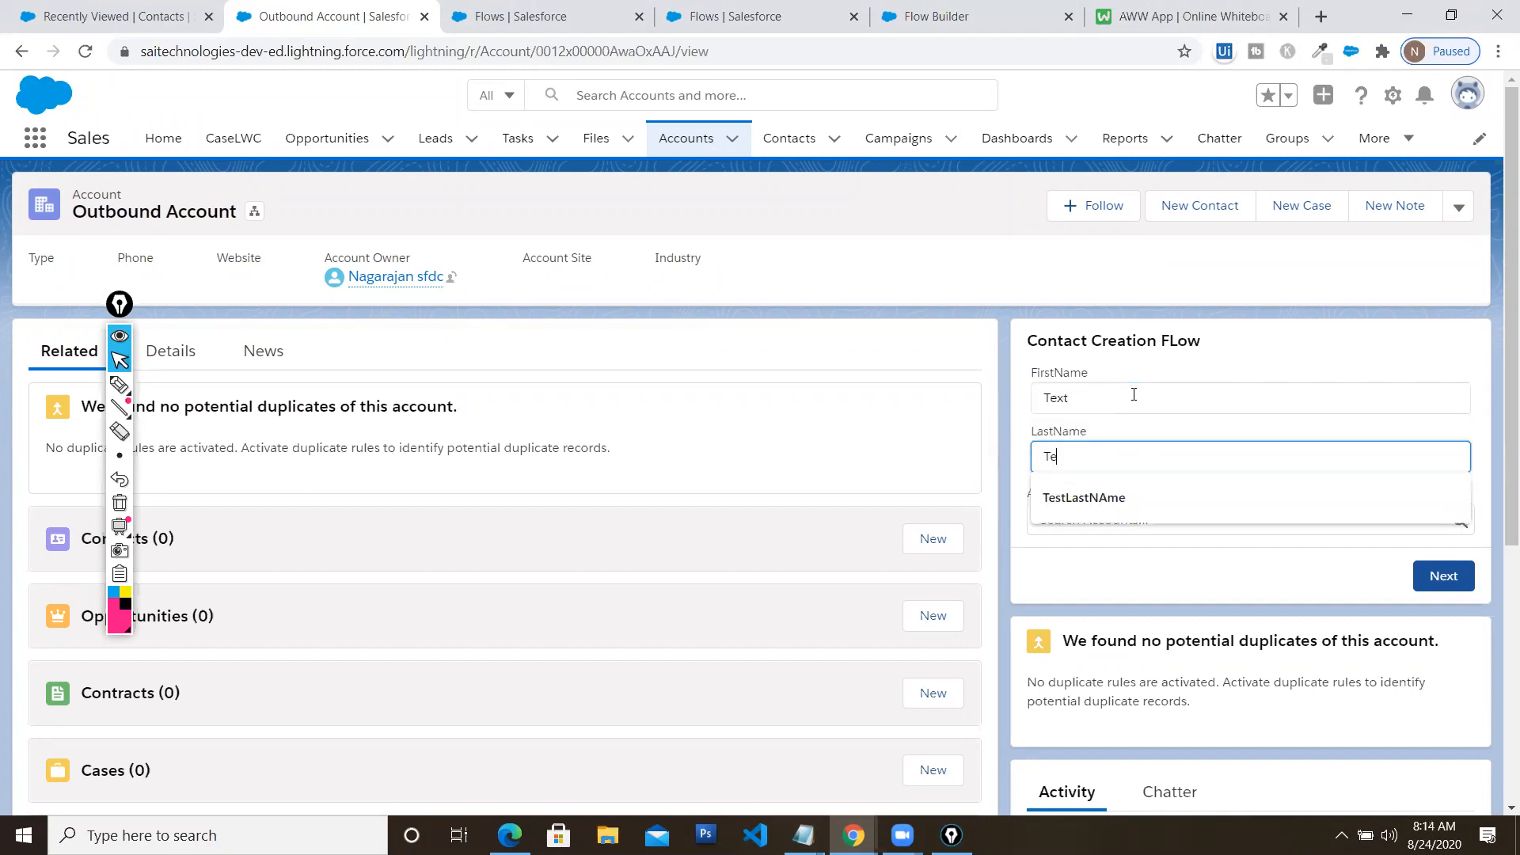
{"action": "left_click", "coordinate": [1133, 395]}
{"action": "left_click", "coordinate": [1228, 437]}
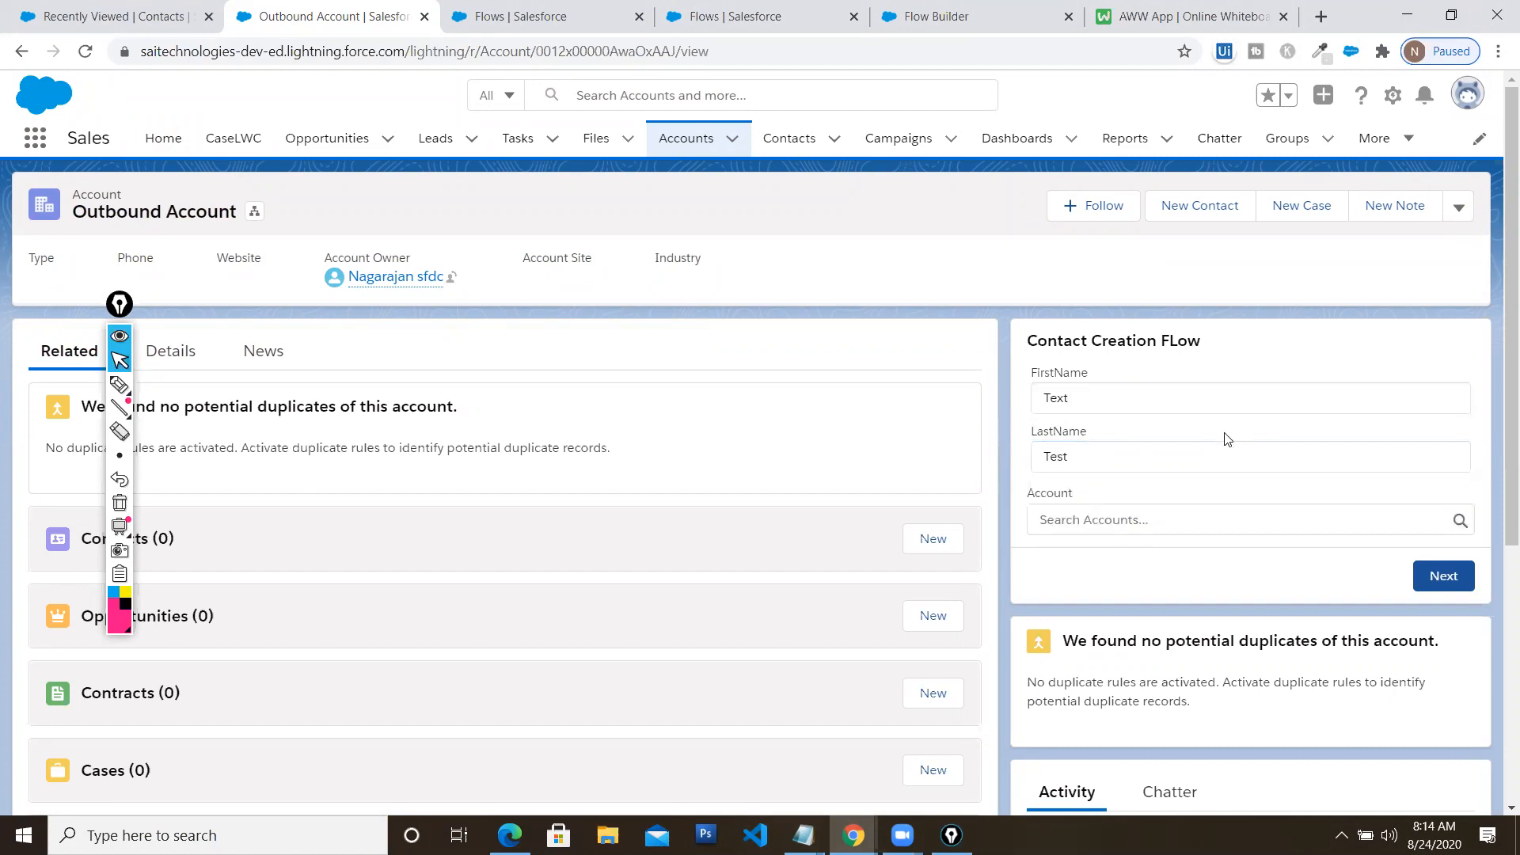
Link the contact to Outbound Account, submit the form, and open the Contacts list
{"action": "left_click", "coordinate": [1362, 522]}
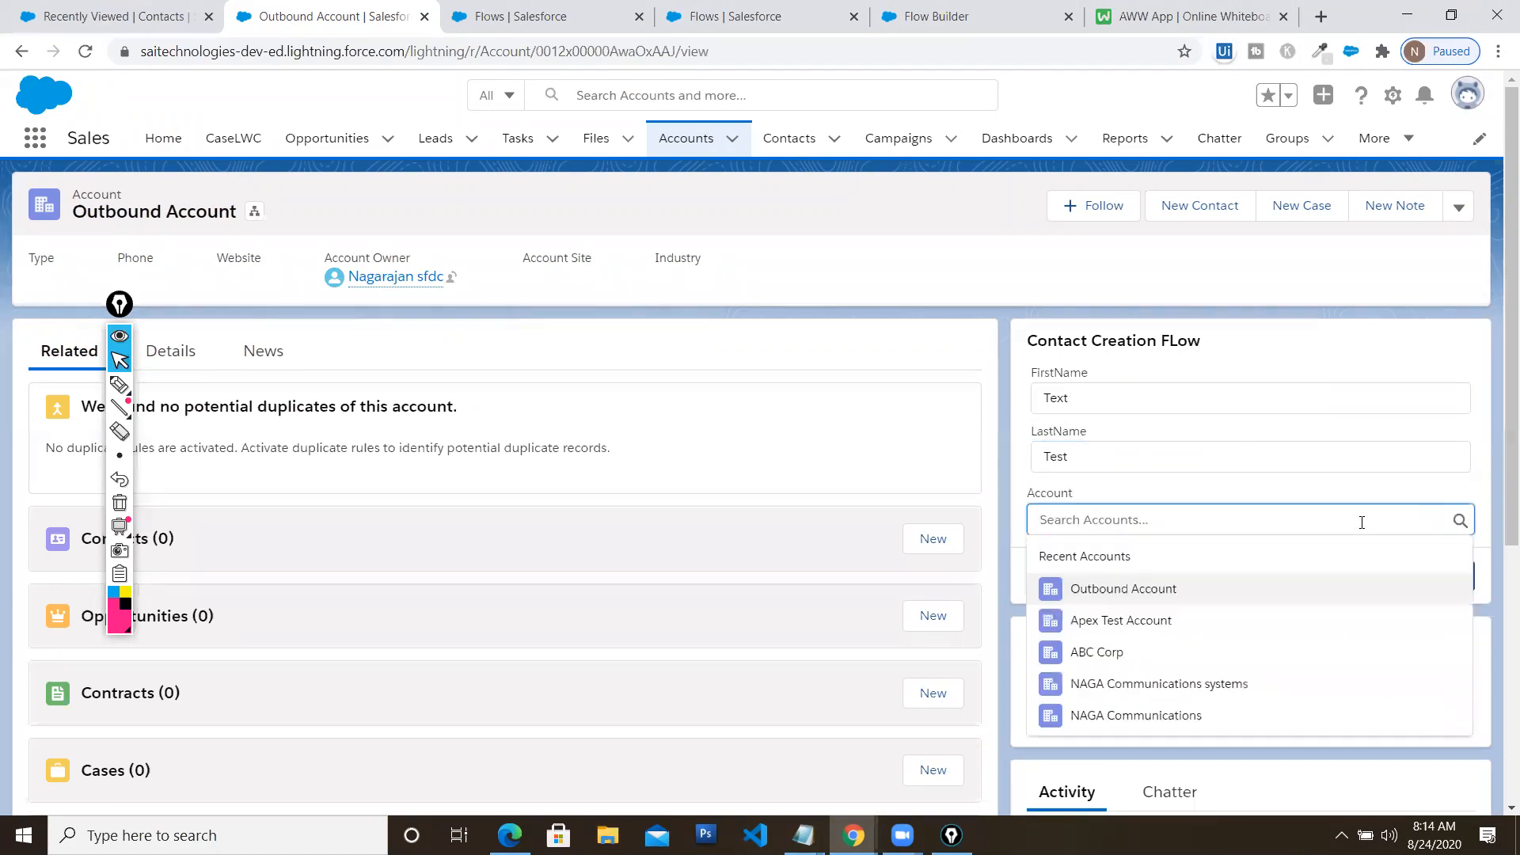
{"action": "left_click", "coordinate": [1157, 590]}
{"action": "left_click", "coordinate": [1431, 568]}
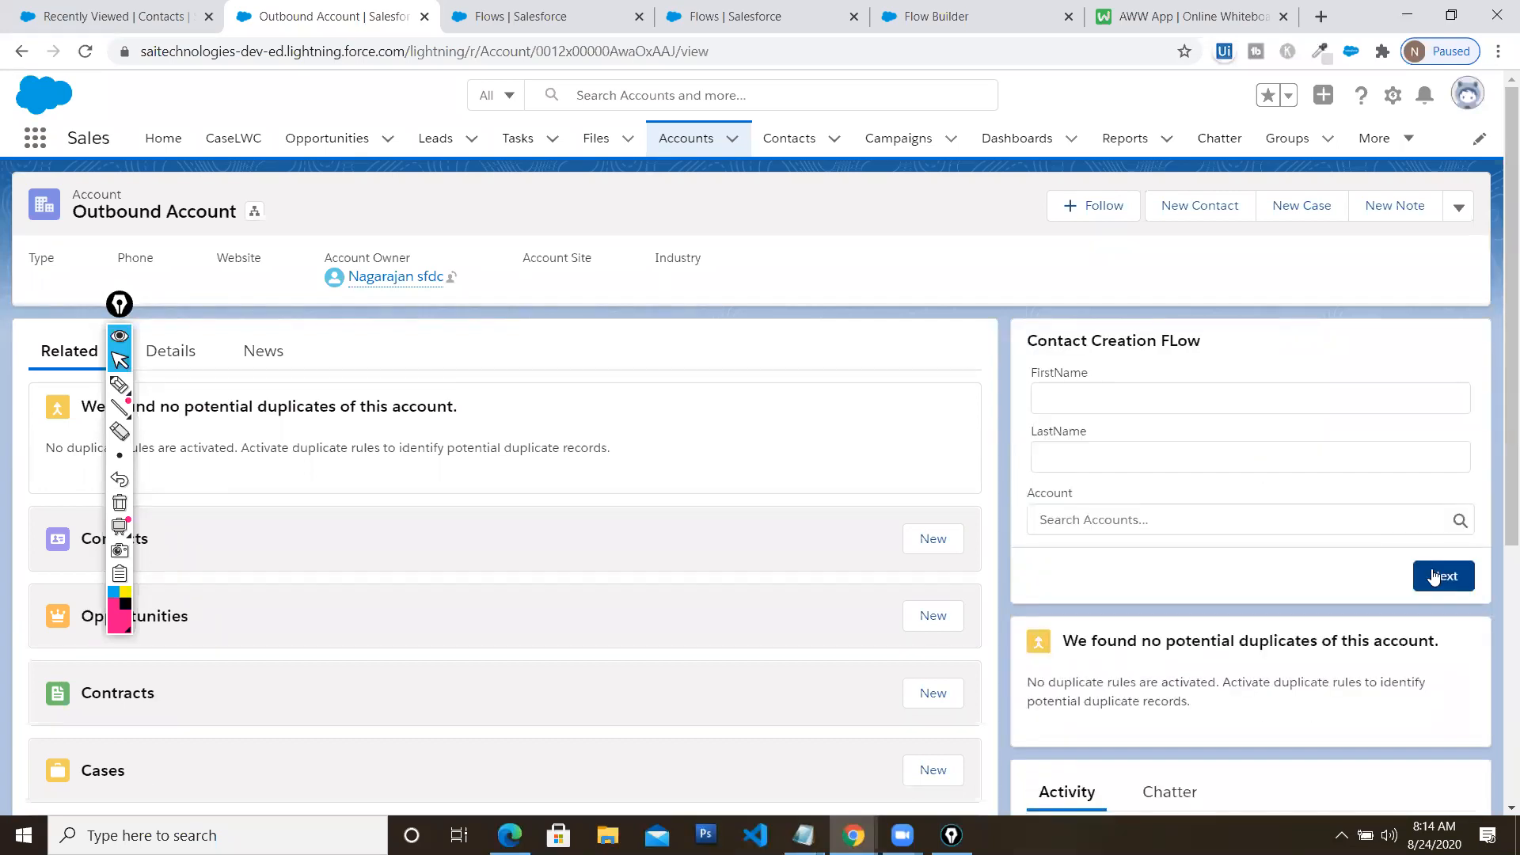
{"action": "left_click", "coordinate": [795, 146]}
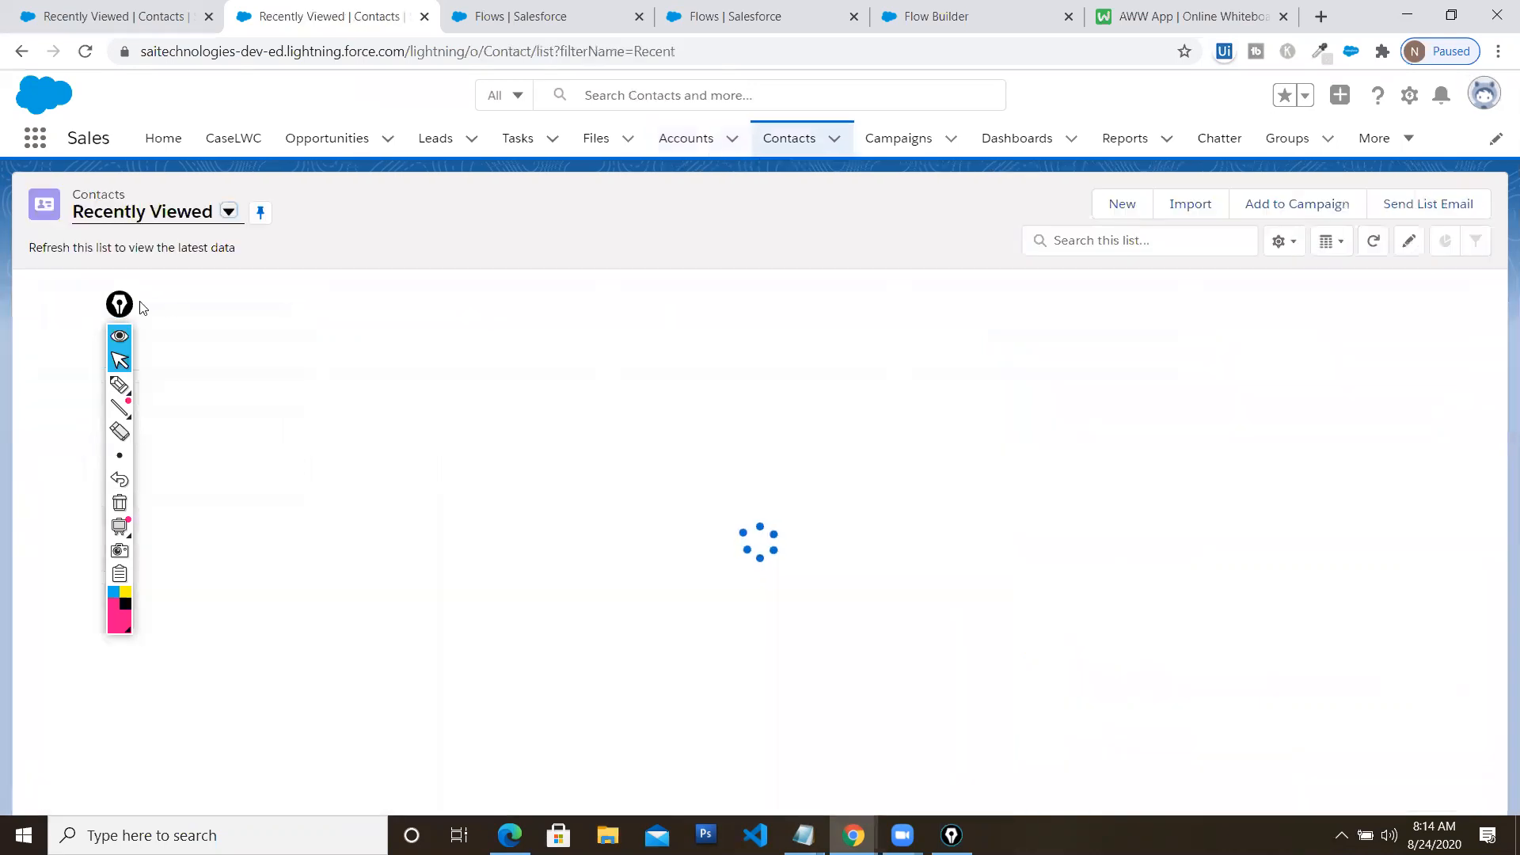
Open the Text Test contact's Details and confirm its Account Name is empty
{"action": "left_click_drag", "start_coordinate": [121, 307], "coordinate": [1166, 306]}
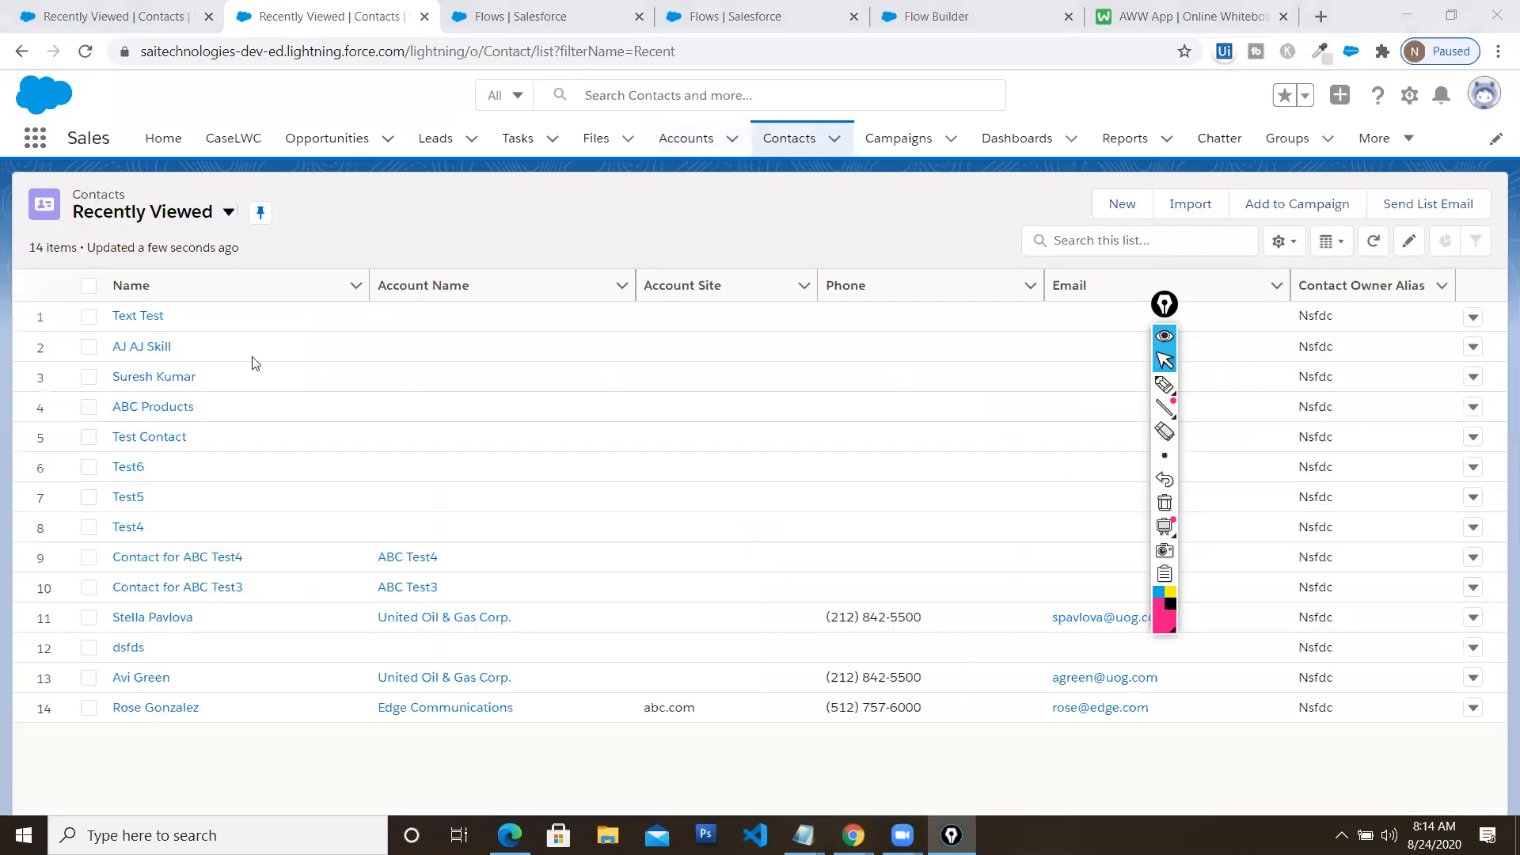
{"action": "left_click", "coordinate": [138, 318]}
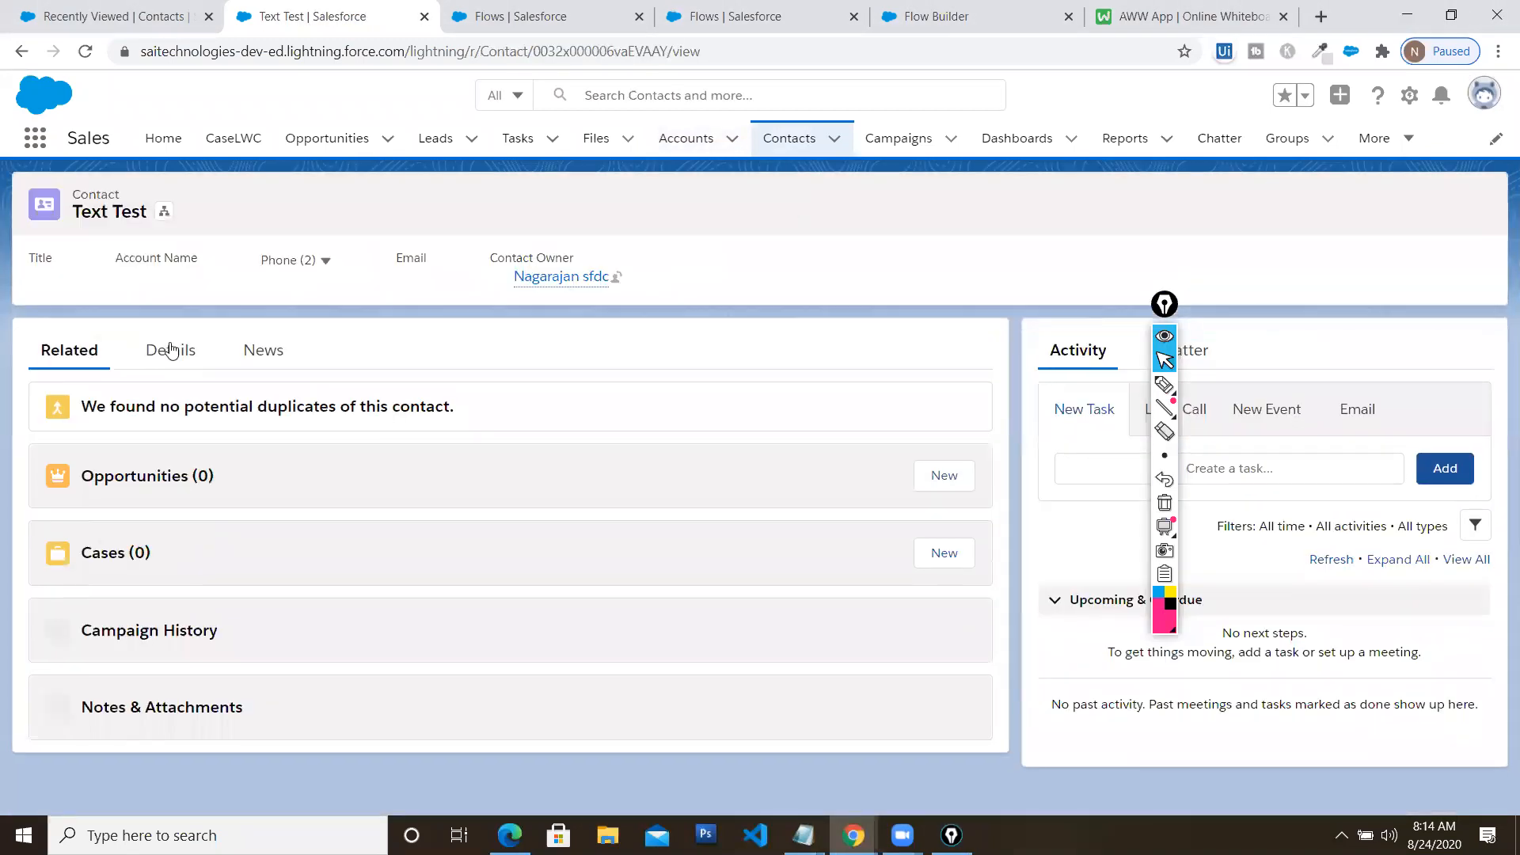
{"action": "left_click", "coordinate": [170, 350]}
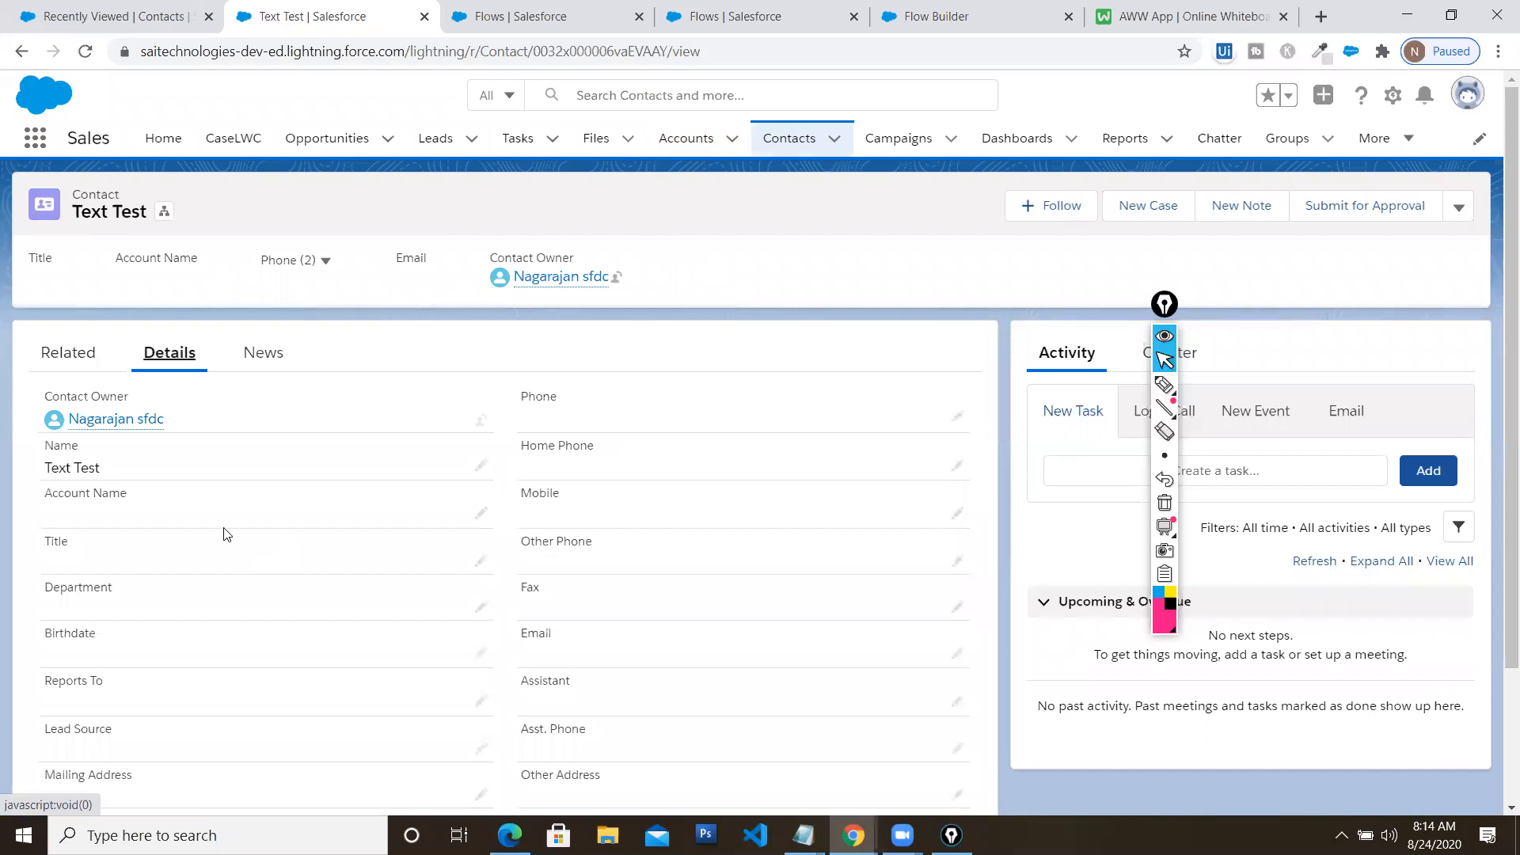
{"action": "scroll", "coordinate": [515, 558], "scroll_direction": "down", "scroll_amount": 1}
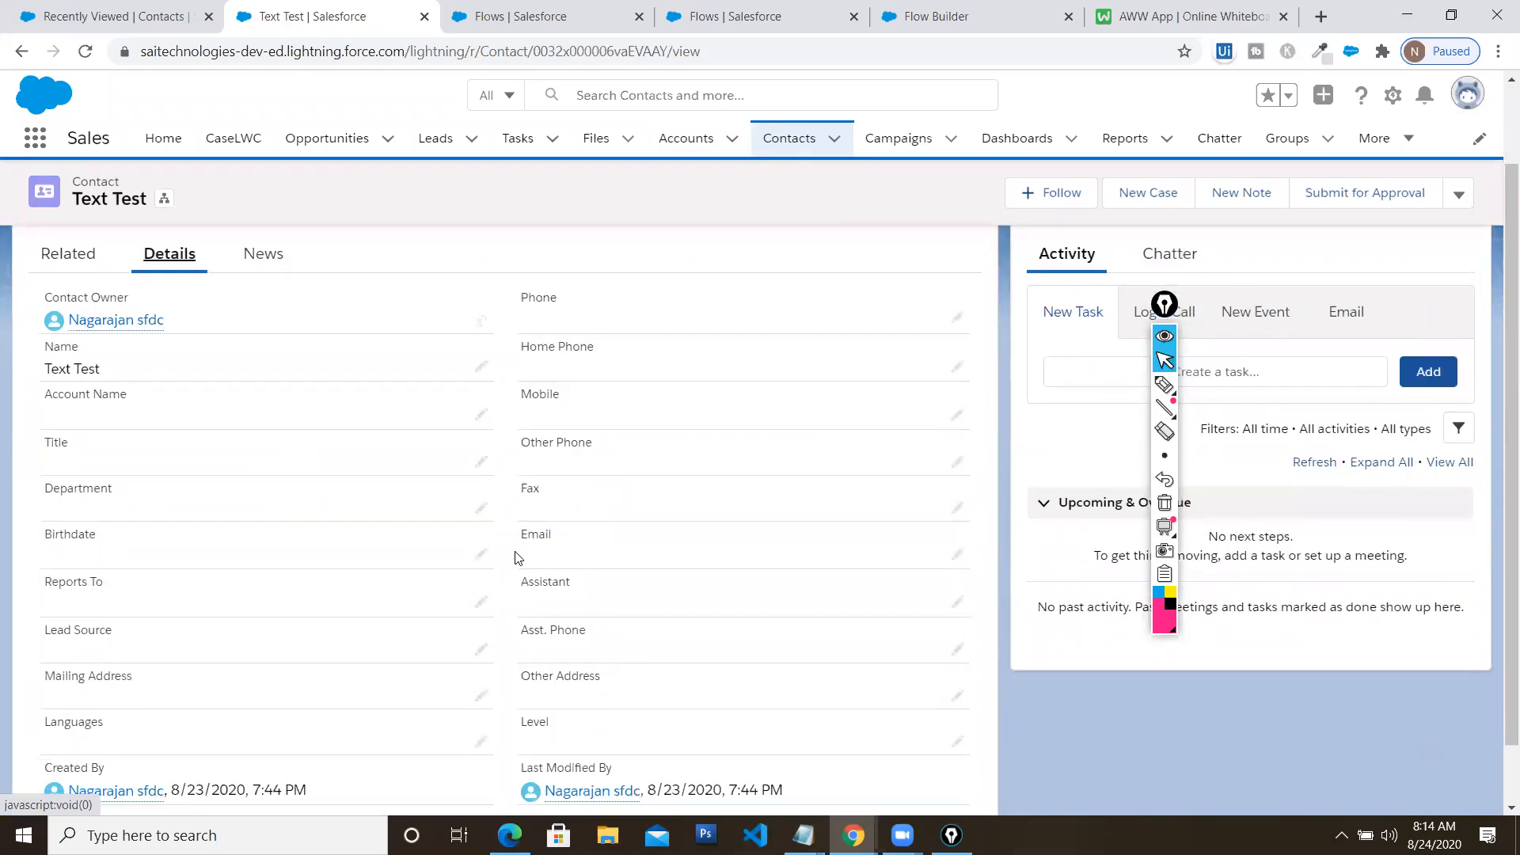
{"action": "scroll", "coordinate": [514, 558], "scroll_direction": "up", "scroll_amount": 1}
Return to the Outbound Account record from the Accounts list
{"action": "left_click", "coordinate": [687, 142]}
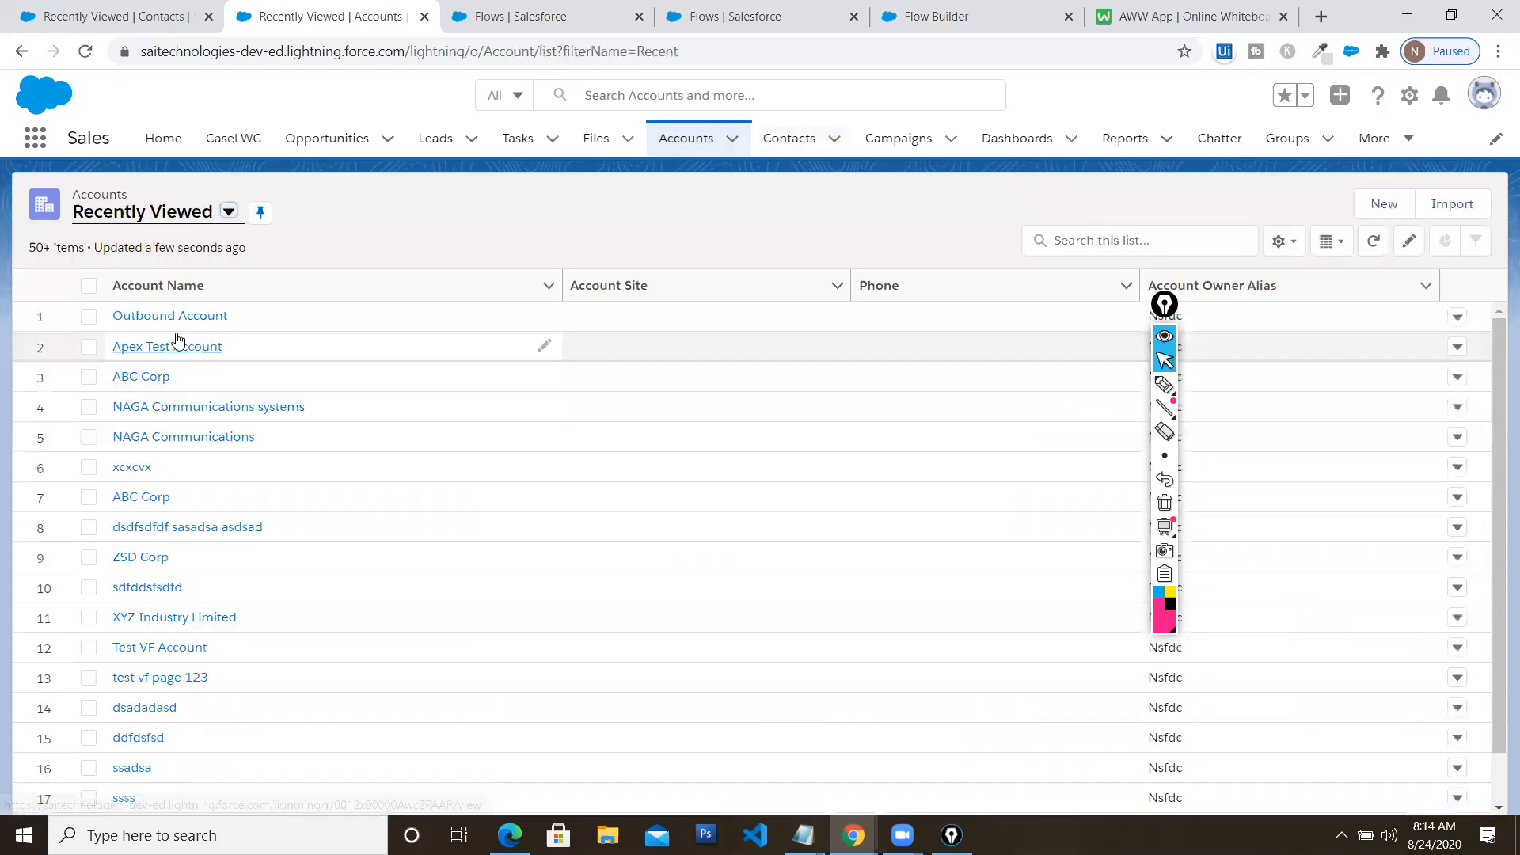
{"action": "left_click", "coordinate": [193, 317]}
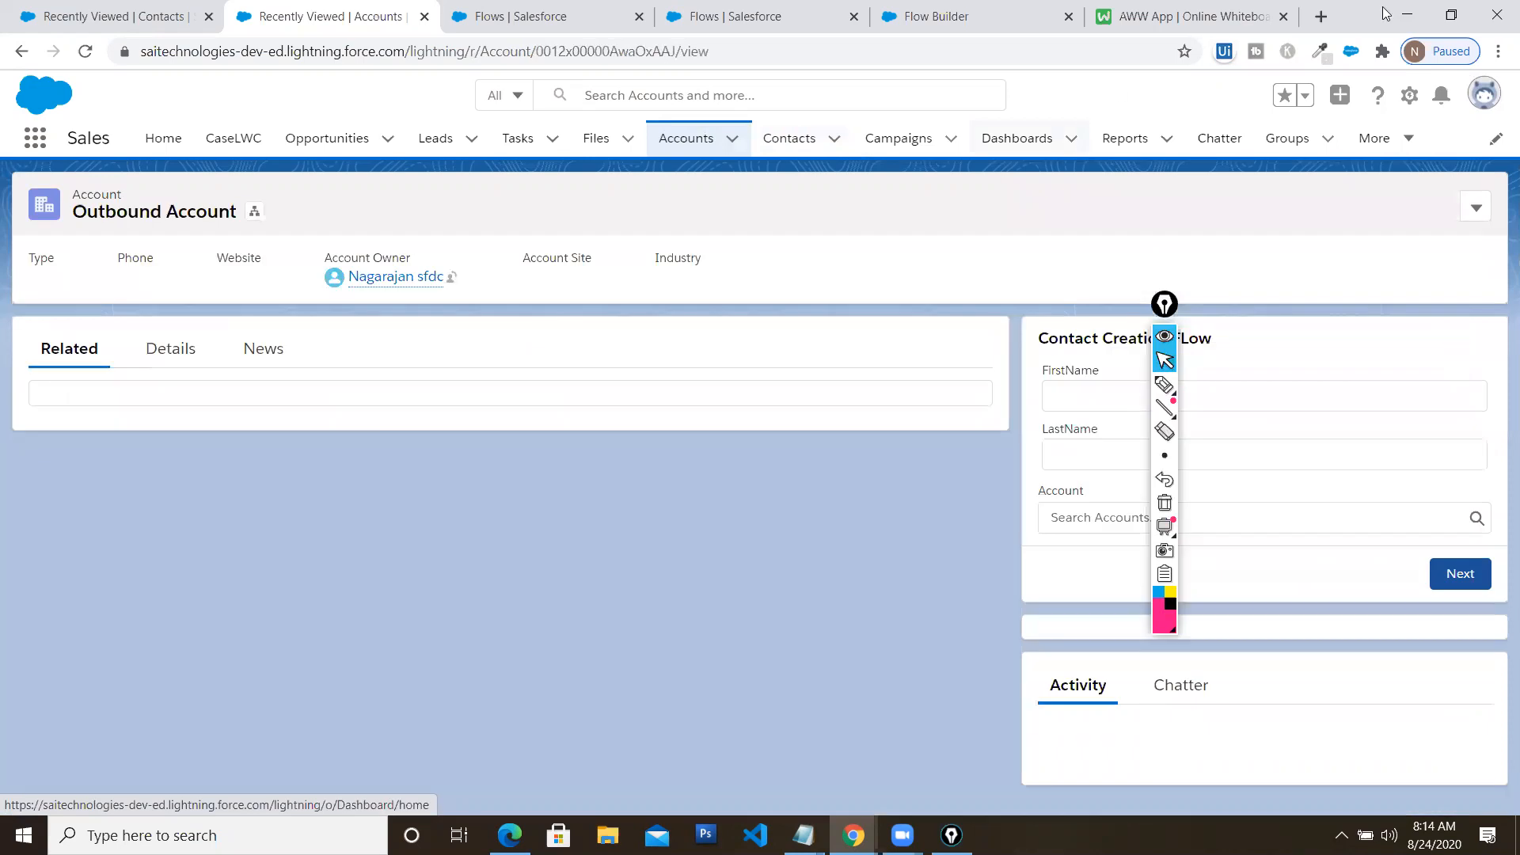
{"action": "left_click_drag", "start_coordinate": [1165, 304], "coordinate": [311, 351]}
Browse the recent accounts in the account lookup, then go to the Contacts list
{"action": "left_click", "coordinate": [1177, 502]}
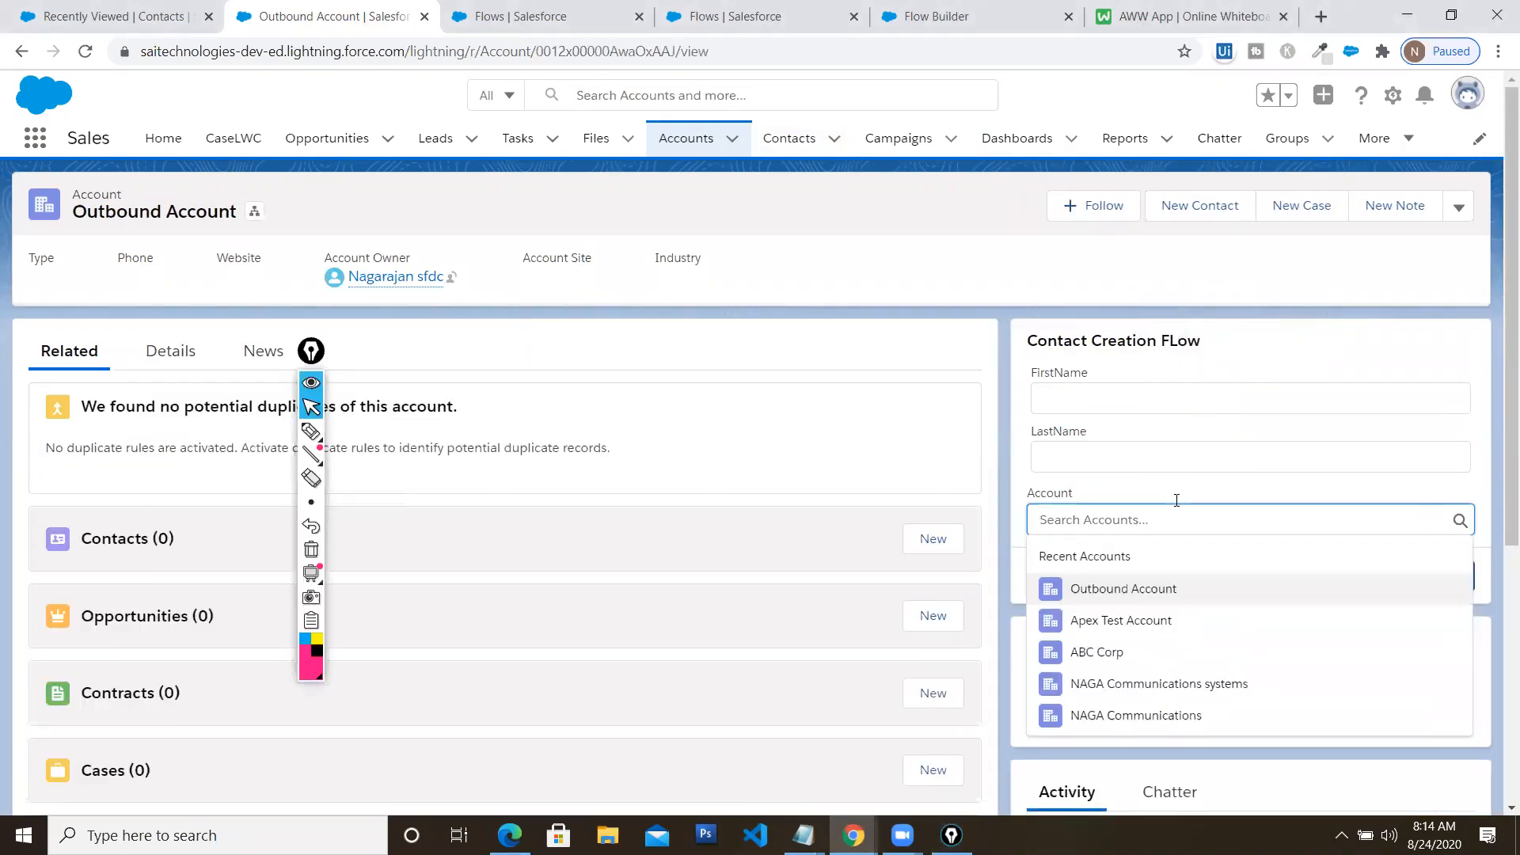
{"action": "scroll", "coordinate": [1184, 601], "scroll_direction": "down", "scroll_amount": 1}
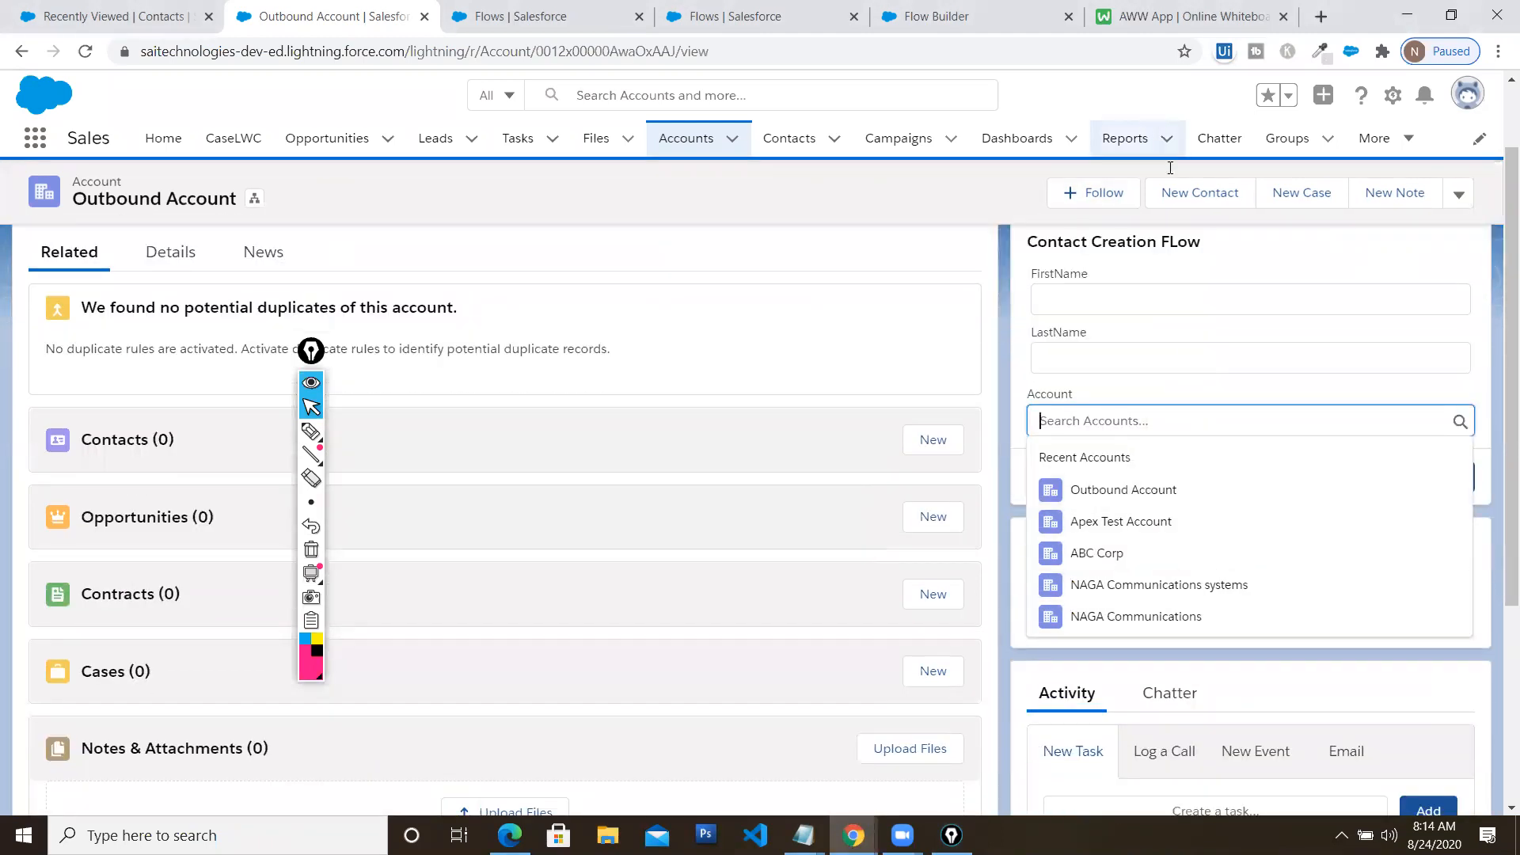
{"action": "scroll", "coordinate": [1184, 349], "scroll_direction": "up", "scroll_amount": 1}
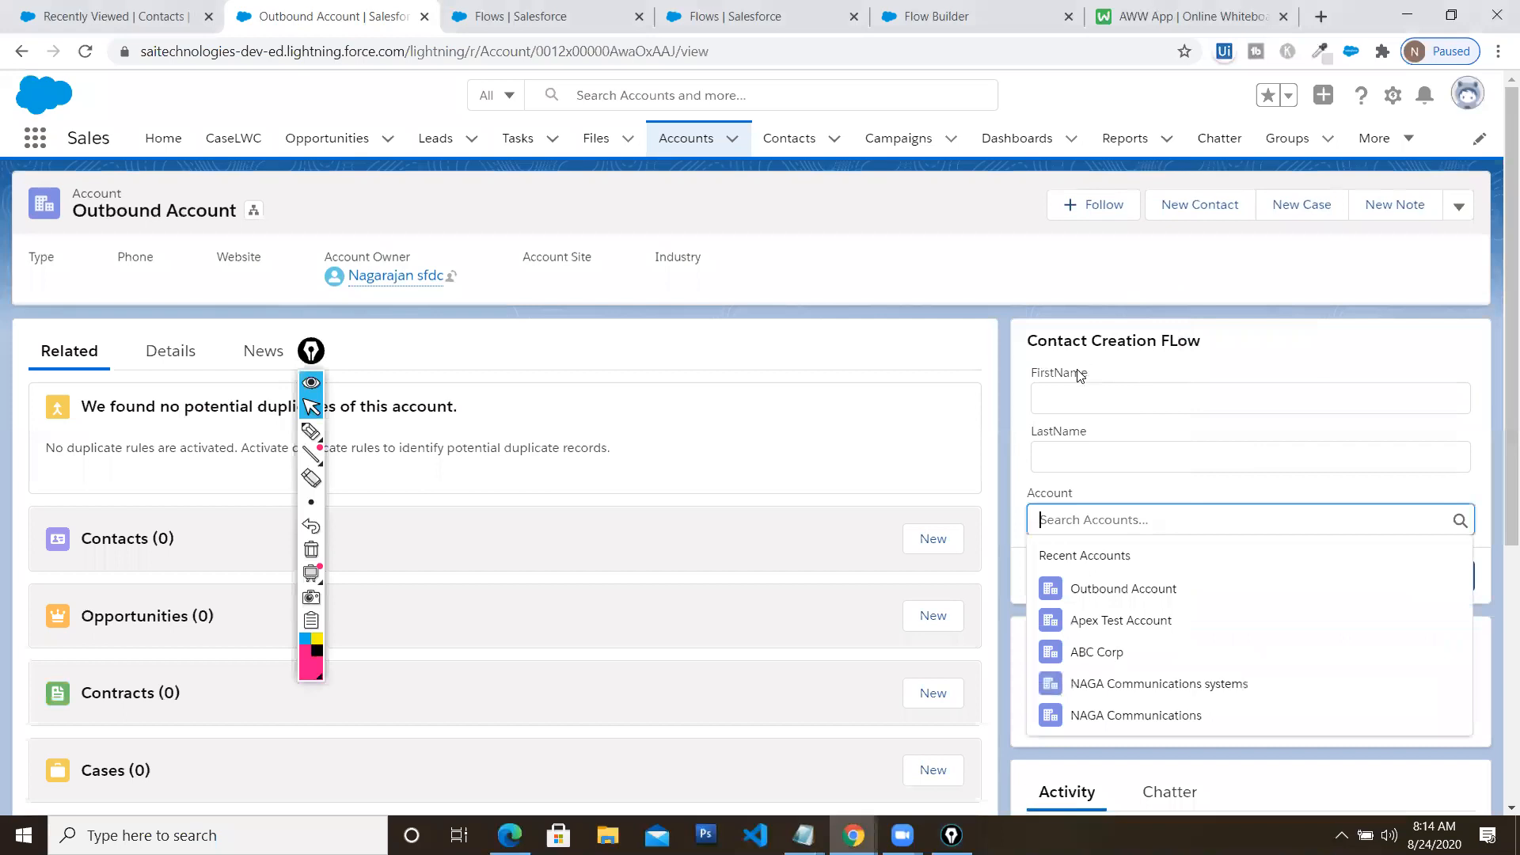
{"action": "left_click", "coordinate": [799, 145]}
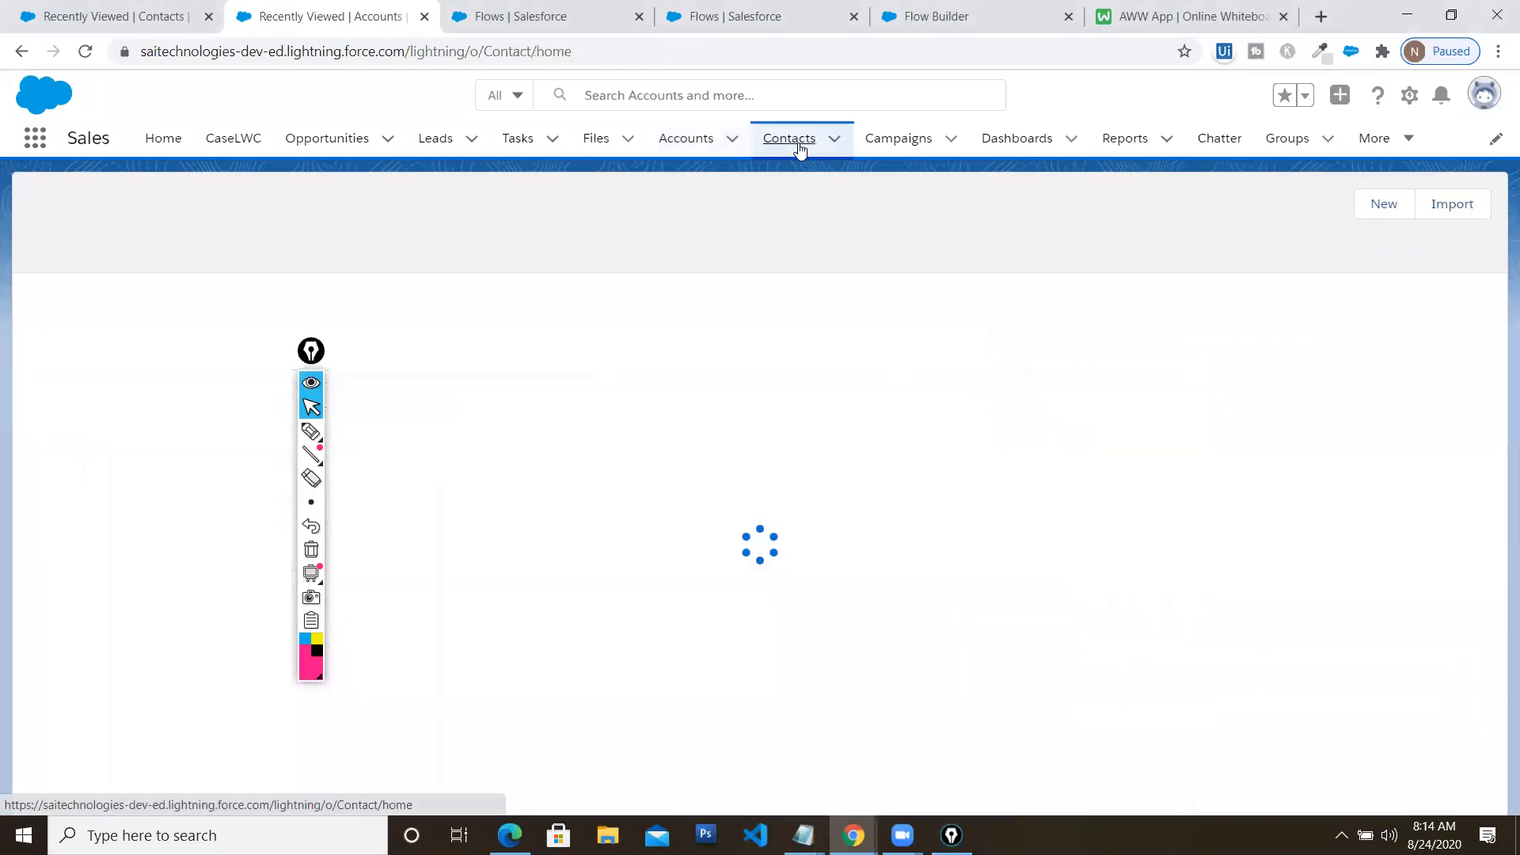
Switch to the Contact Creation FLow V2 in Flow Builder, maximized, and open its Screen element
{"action": "left_click", "coordinate": [570, 23]}
{"action": "left_click", "coordinate": [722, 24]}
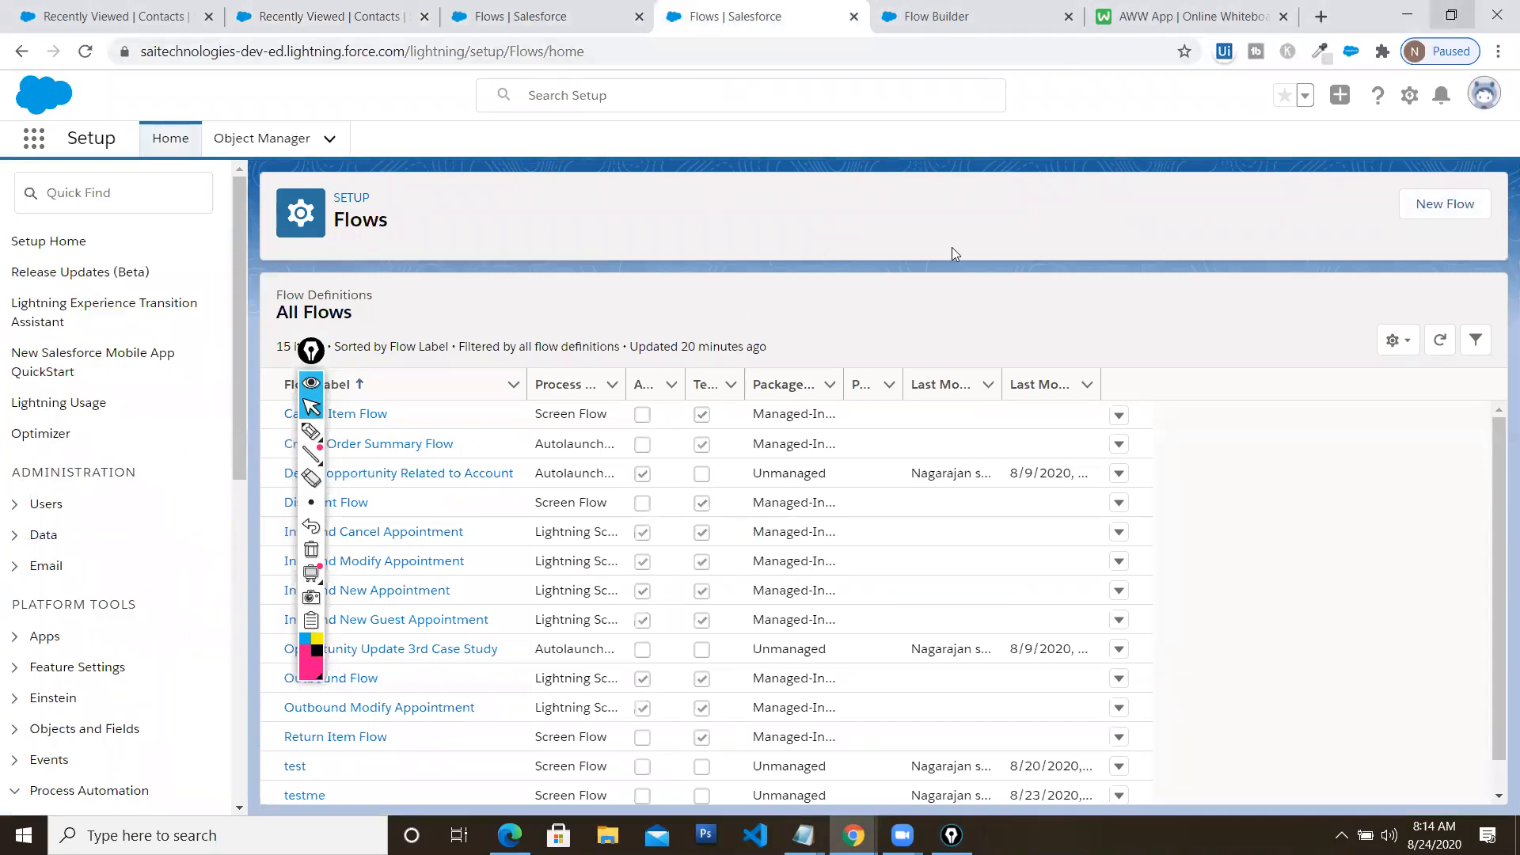
{"action": "left_click", "coordinate": [1451, 14]}
{"action": "left_click", "coordinate": [869, 277]}
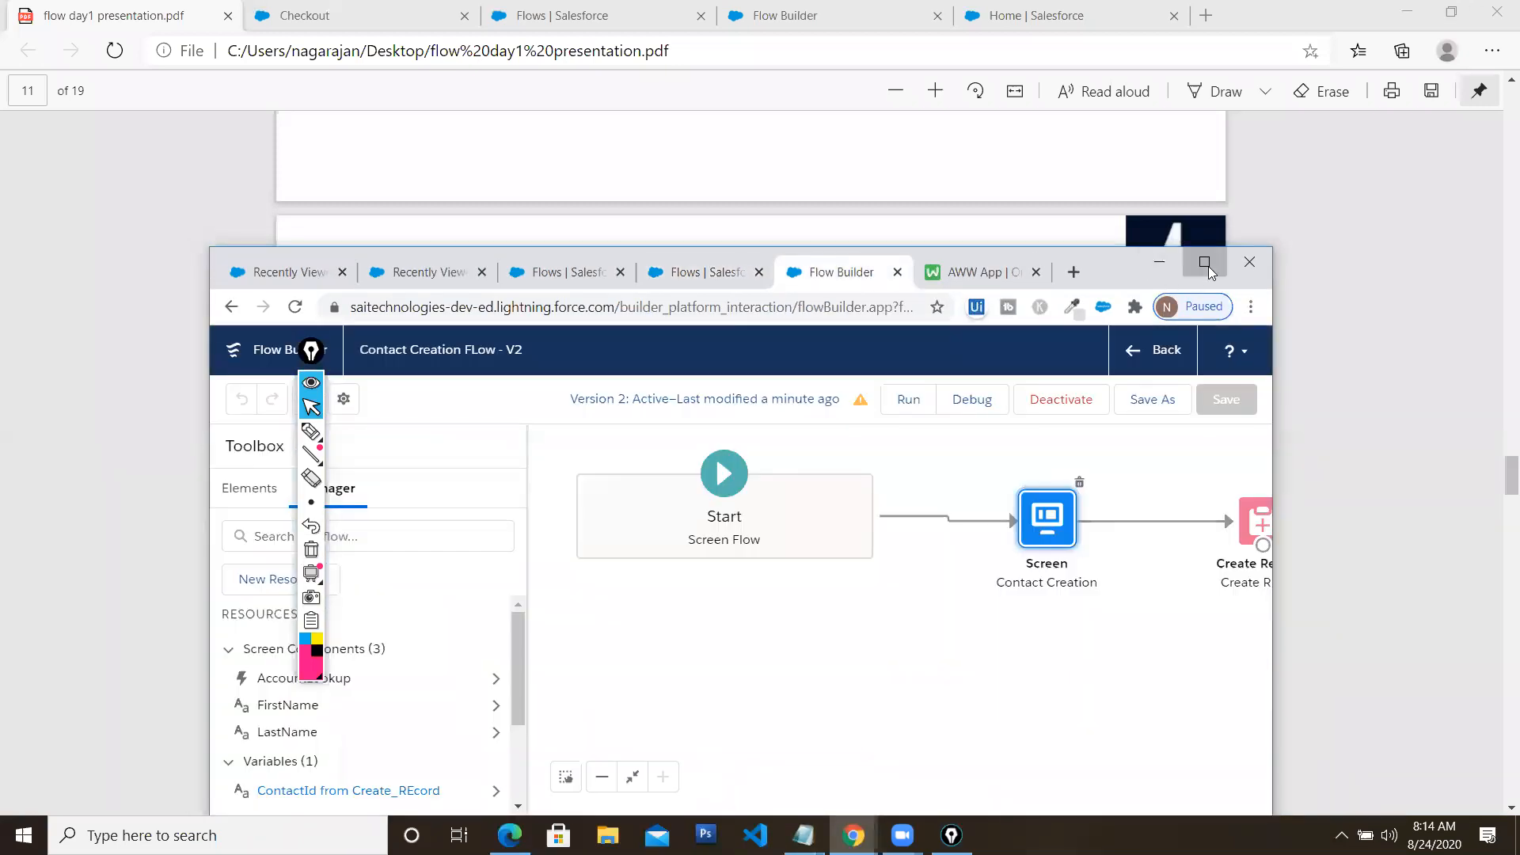
{"action": "left_click", "coordinate": [1209, 272]}
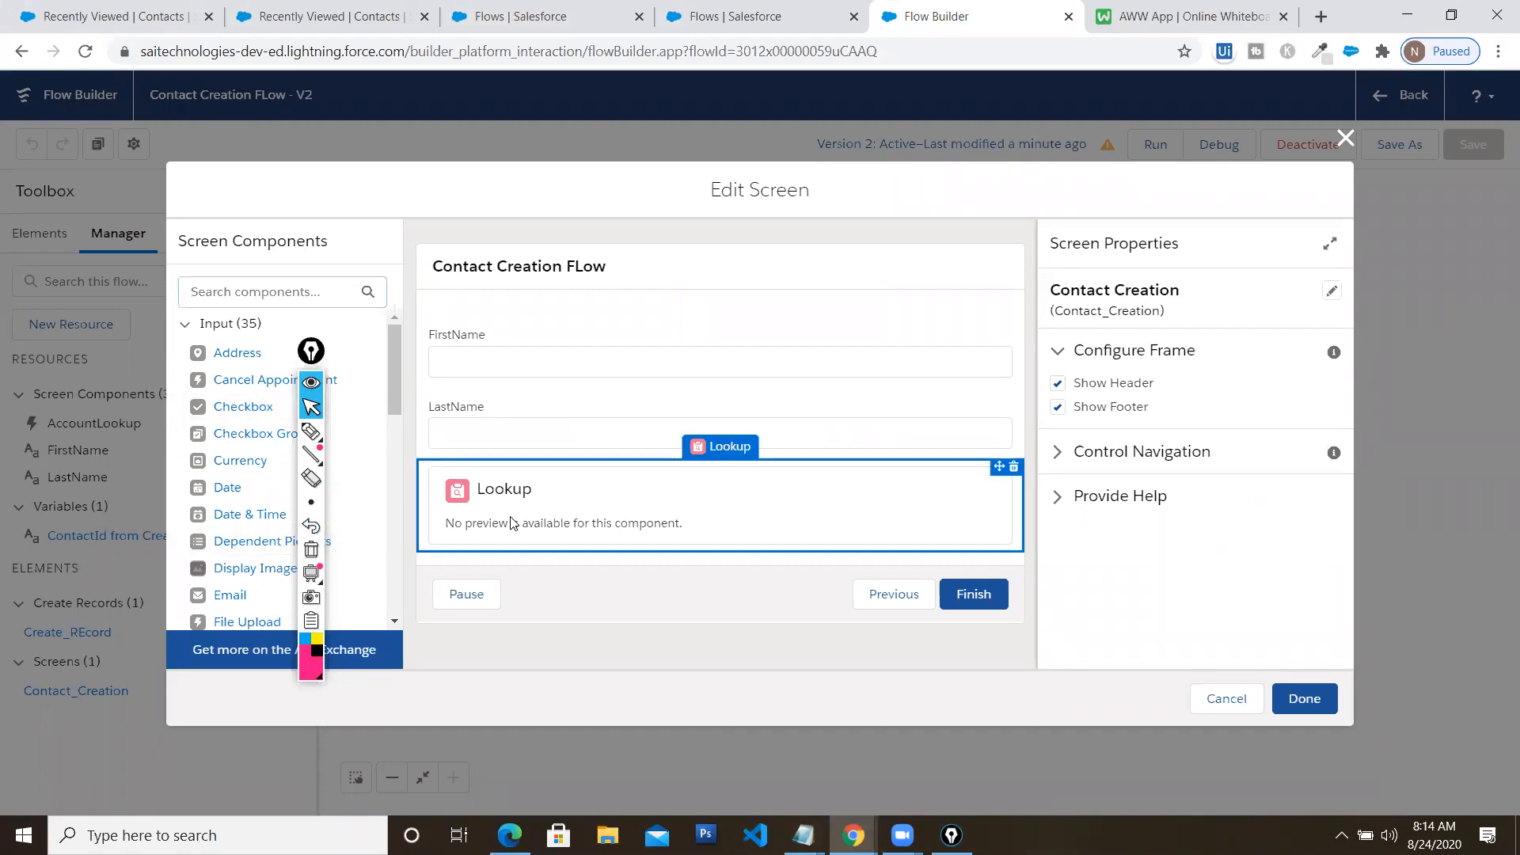
Inspect the AccountLookup component's properties (AccountId, Contact), then close the Edit Screen dialog
{"action": "left_click", "coordinate": [644, 519]}
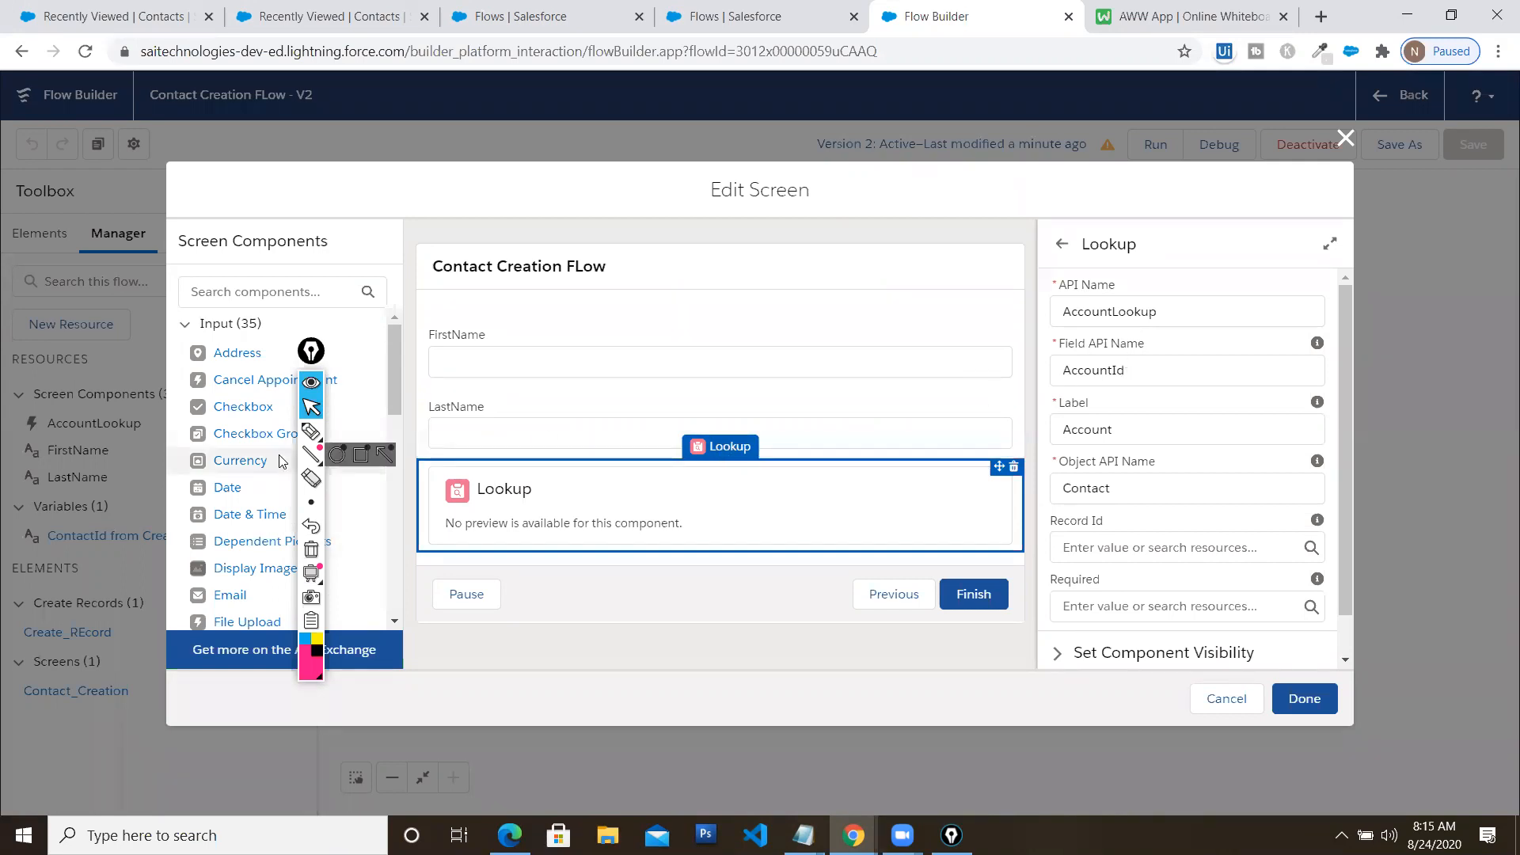
{"action": "left_click", "coordinate": [311, 432]}
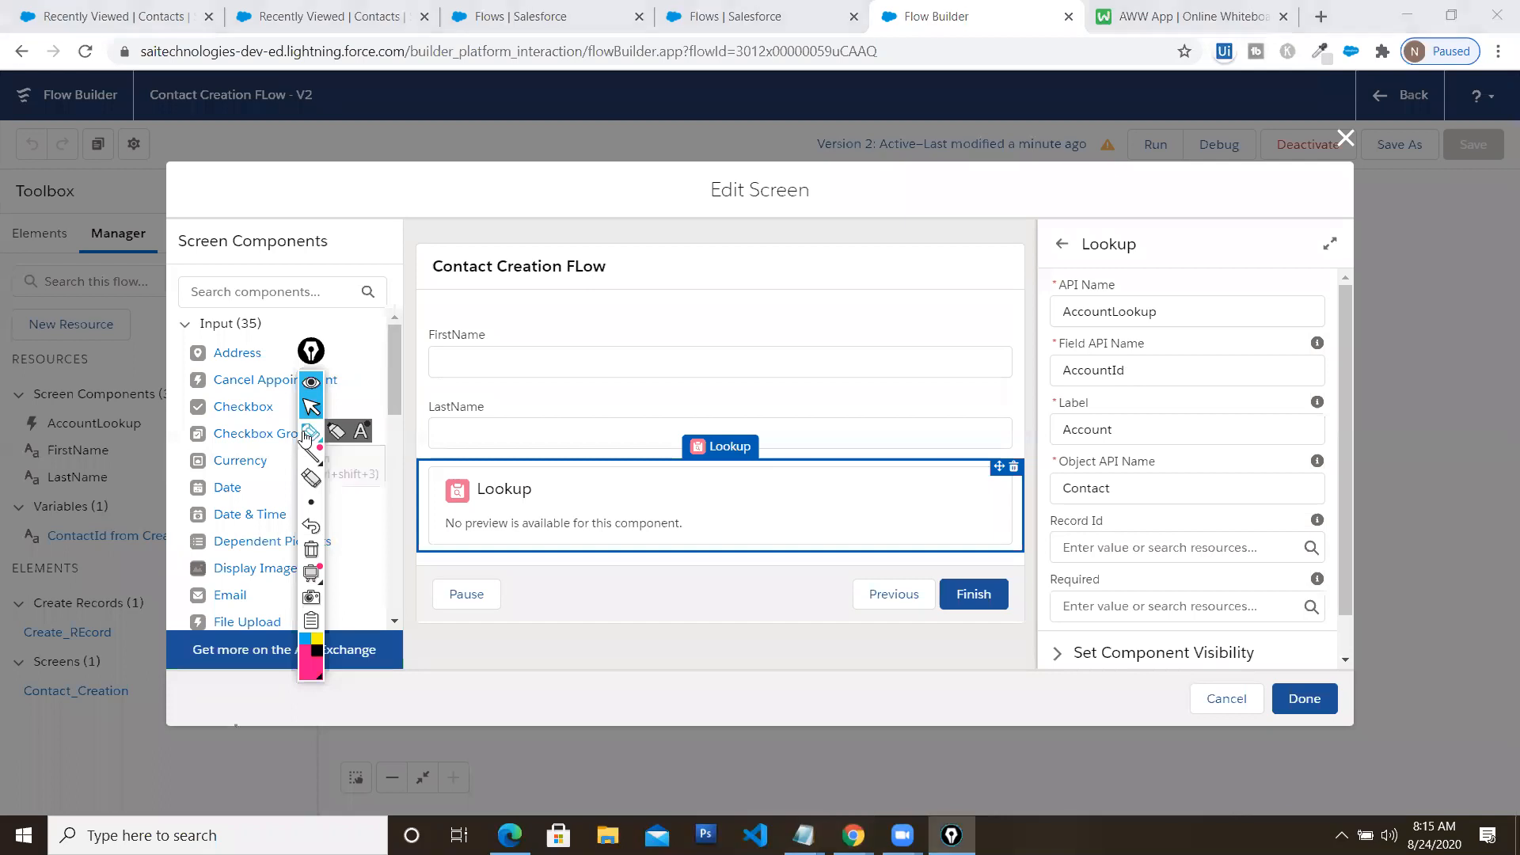
{"action": "left_click_drag", "start_coordinate": [1170, 344], "coordinate": [1234, 328]}
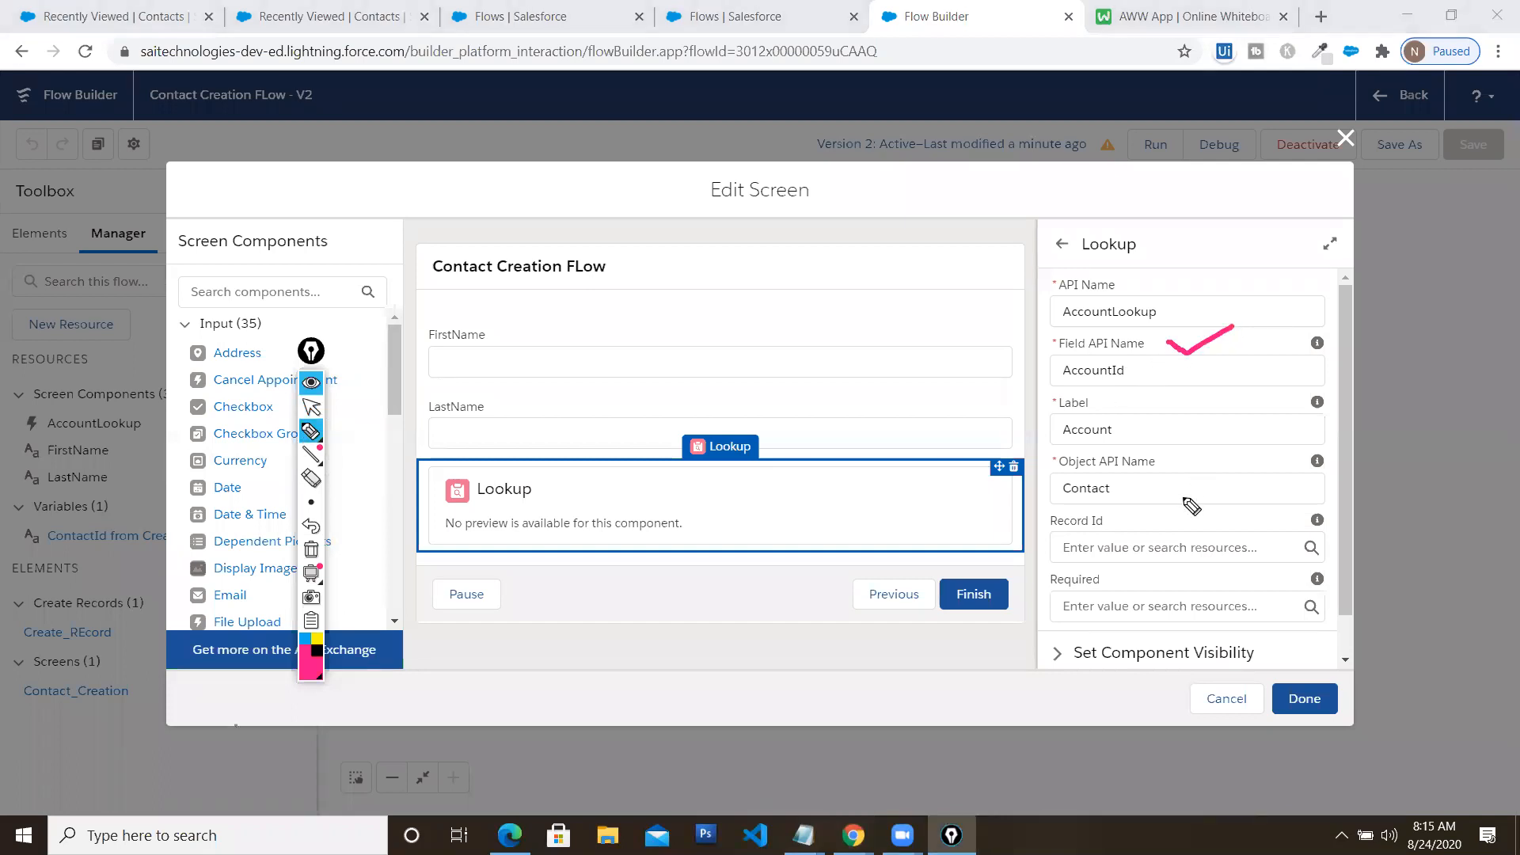
{"action": "left_click_drag", "start_coordinate": [1180, 466], "coordinate": [1253, 448]}
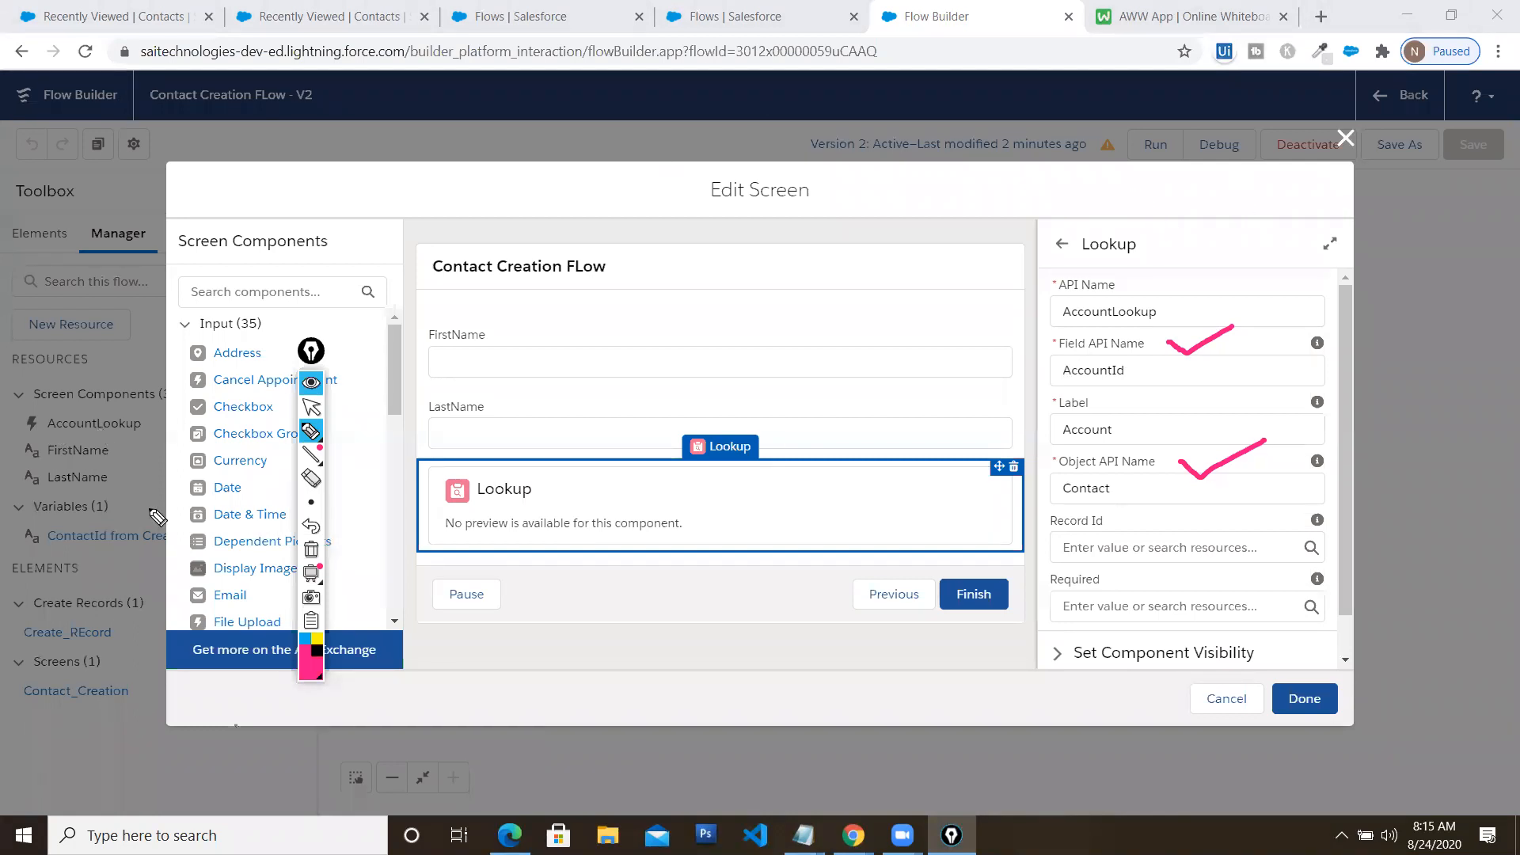
{"action": "left_click", "coordinate": [312, 554]}
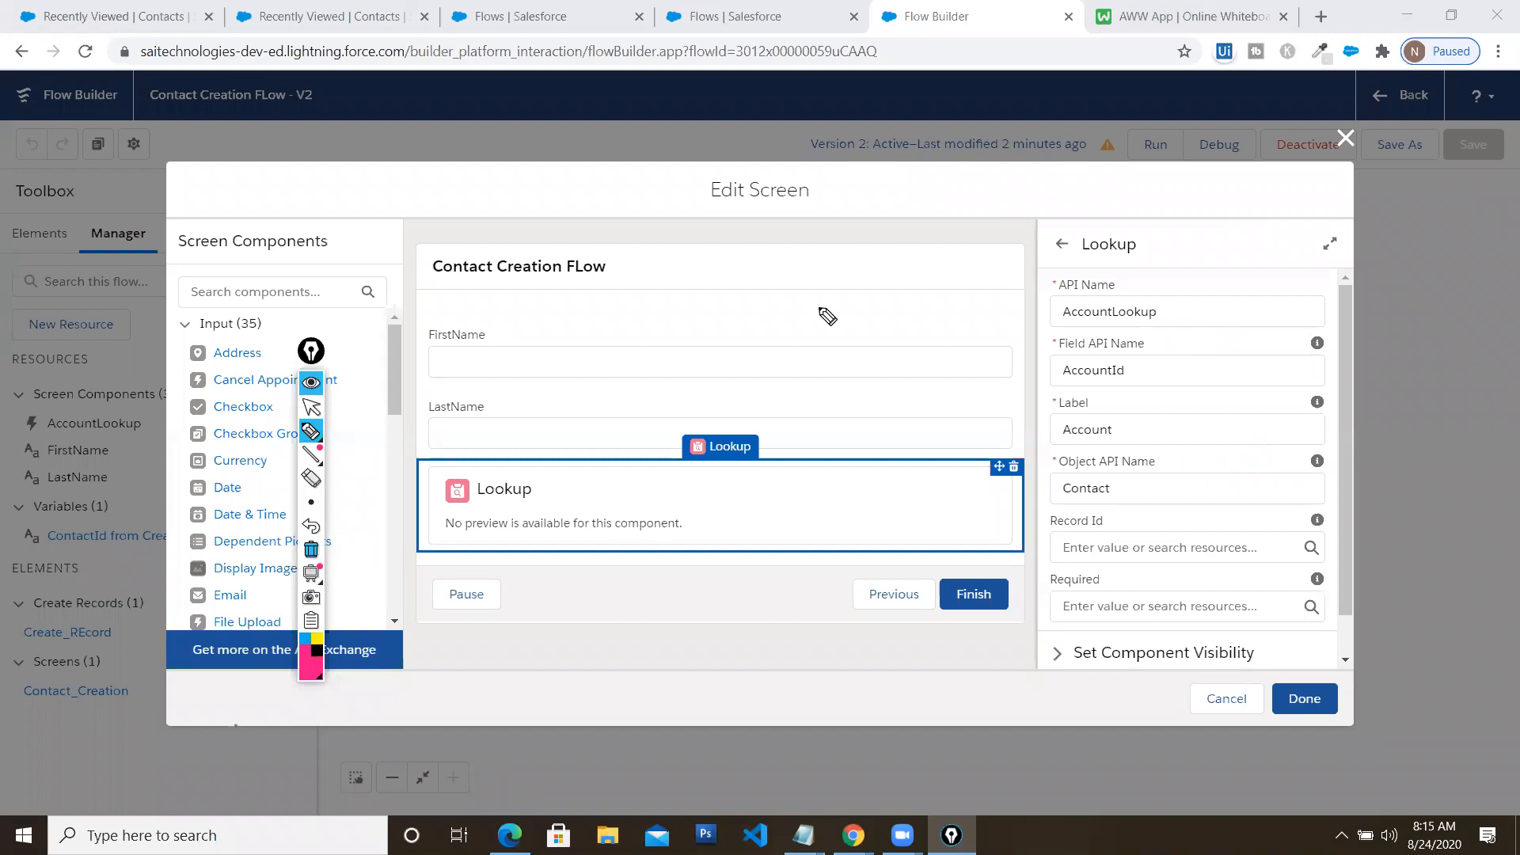
{"action": "left_click", "coordinate": [312, 408]}
{"action": "left_click", "coordinate": [1346, 139]}
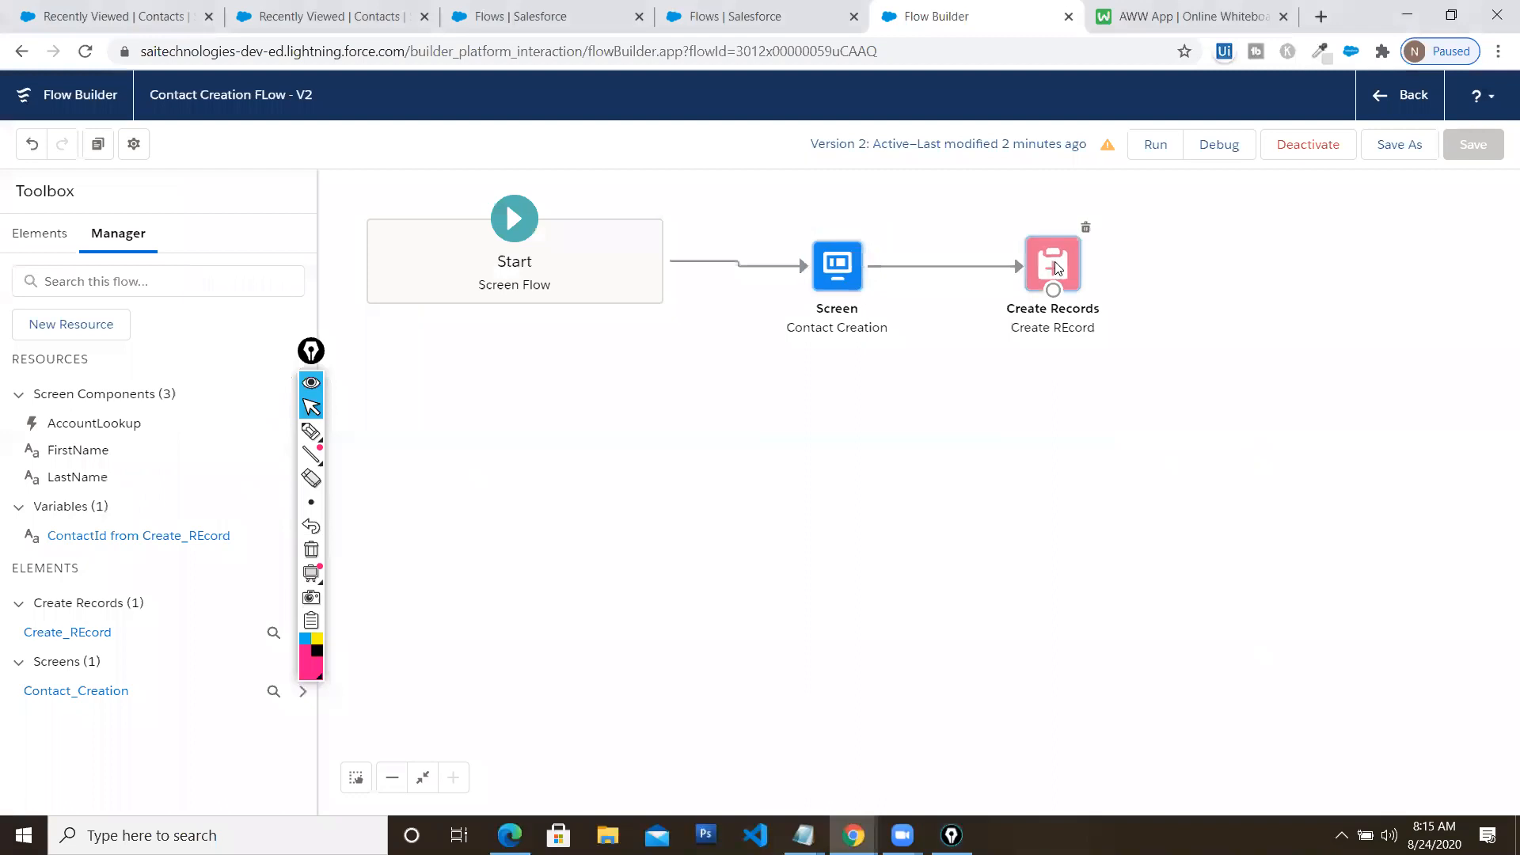
Add a new AccountId field row to the Create Records element
{"action": "double_click", "coordinate": [1056, 270]}
{"action": "scroll", "coordinate": [576, 595], "scroll_direction": "down", "scroll_amount": 1}
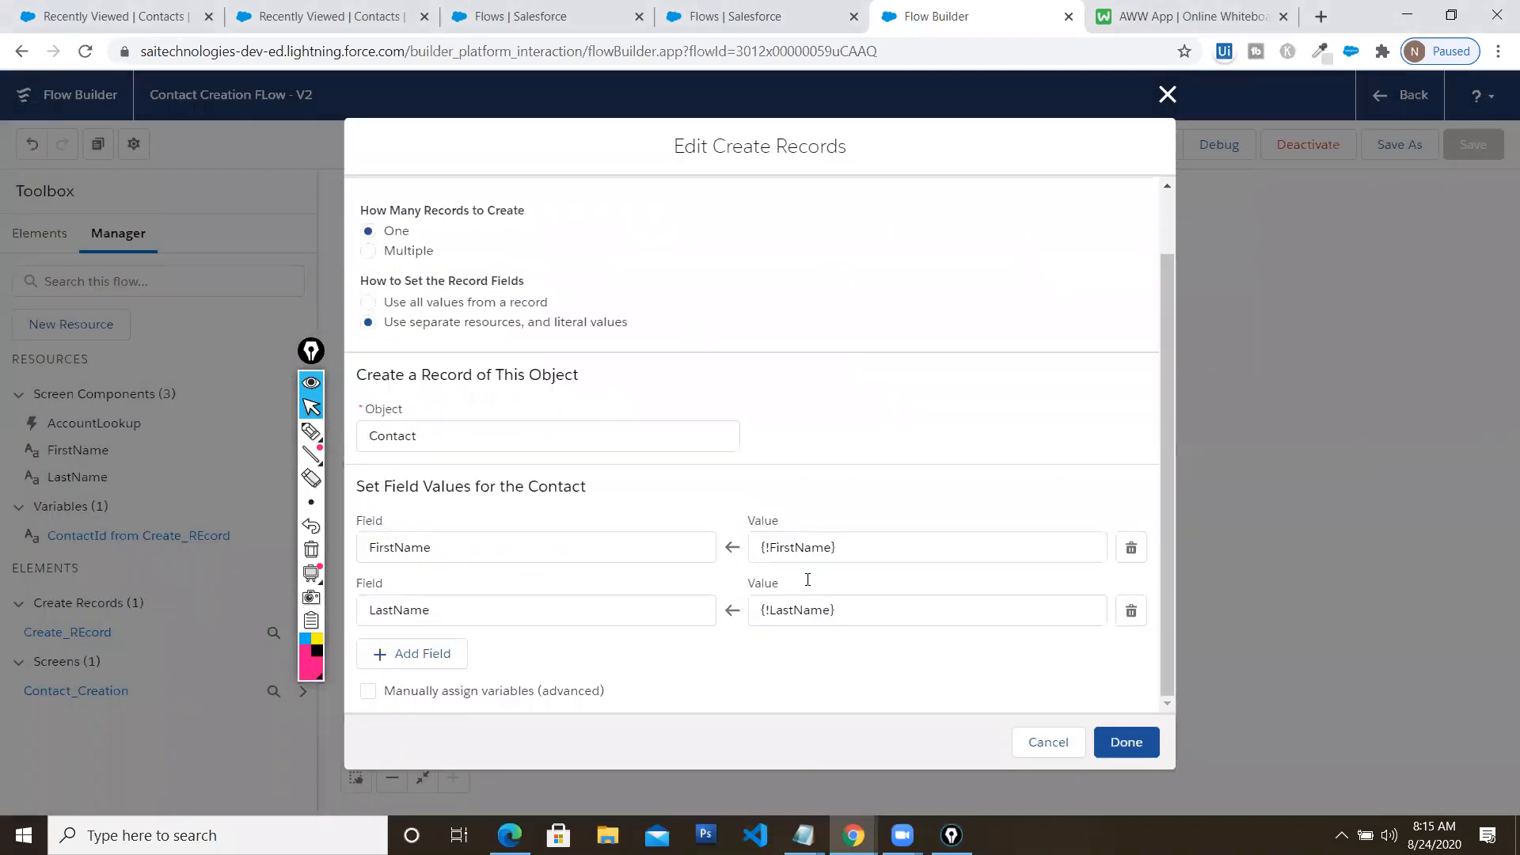
{"action": "left_click", "coordinate": [438, 658]}
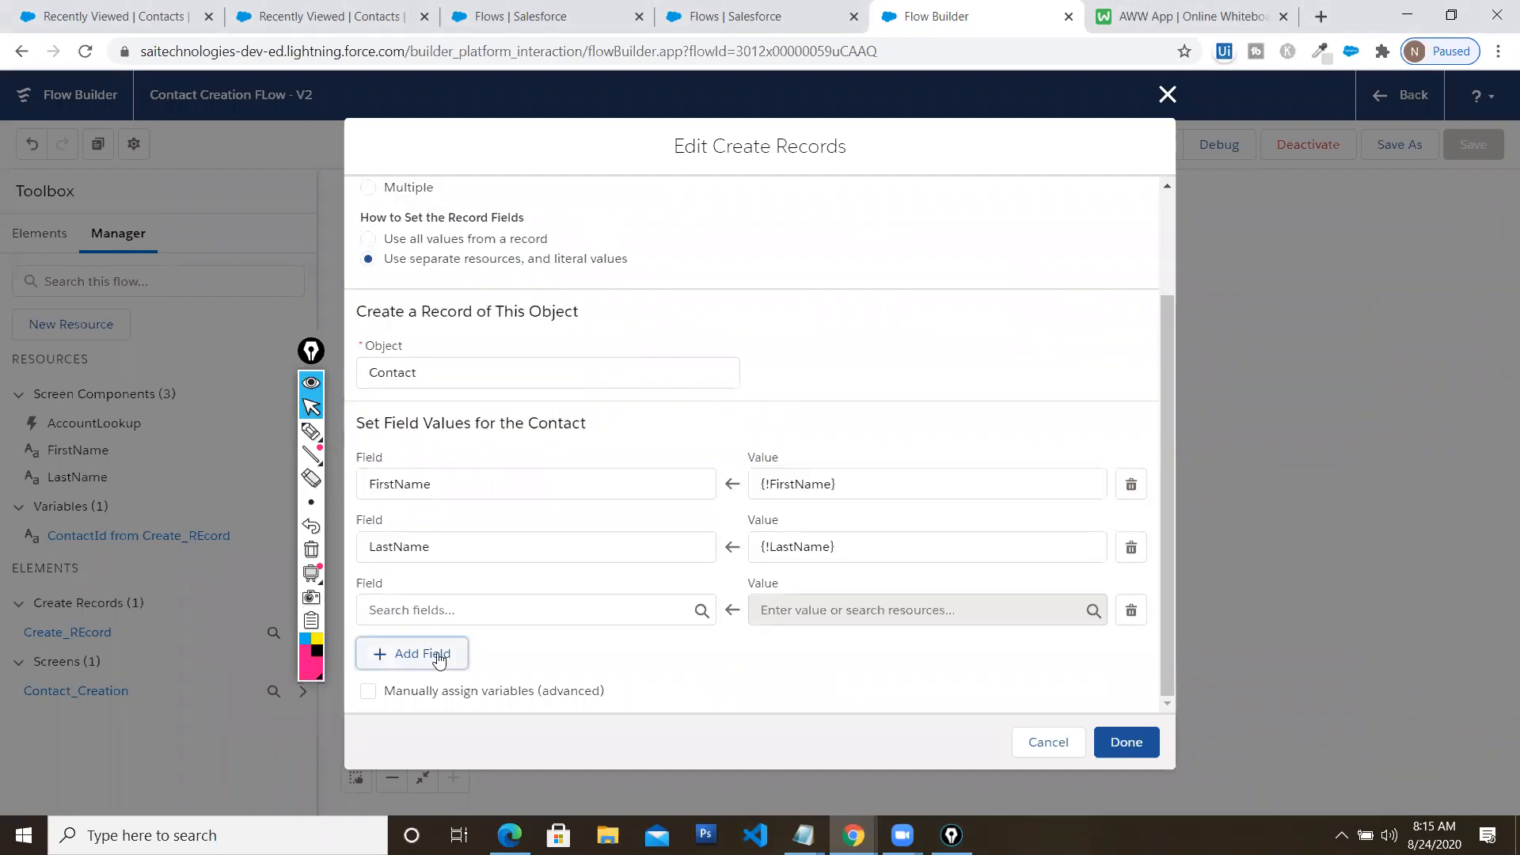
{"action": "left_click", "coordinate": [473, 611]}
{"action": "type", "text": "accoun"}
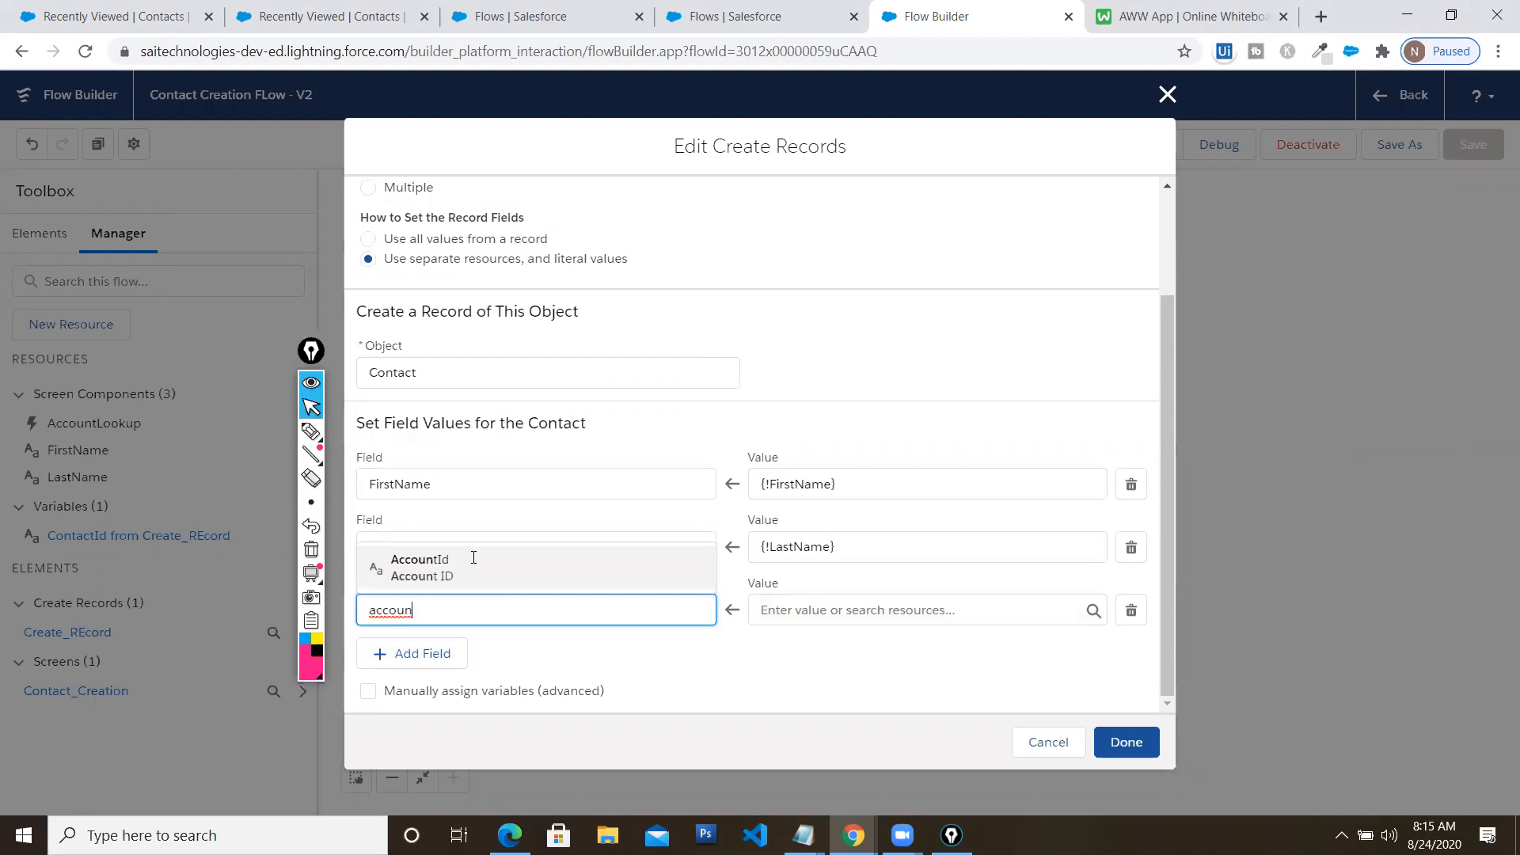
{"action": "left_click", "coordinate": [473, 557]}
Set the AccountId value to {!AccountLookup.recordId} and apply the Create Records settings
{"action": "left_click", "coordinate": [870, 611]}
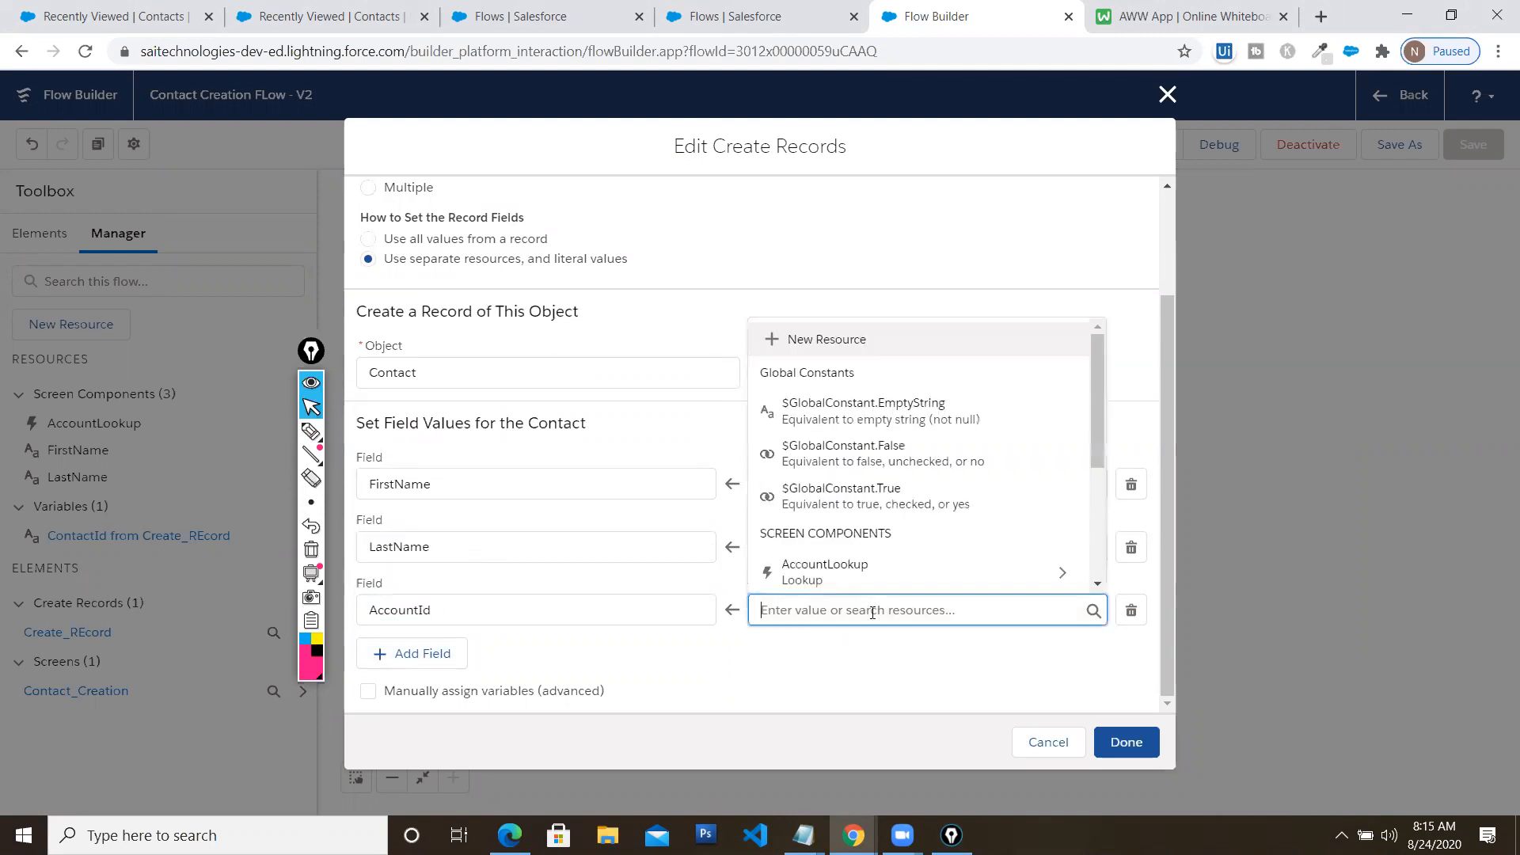
{"action": "scroll", "coordinate": [901, 562], "scroll_direction": "down", "scroll_amount": 1}
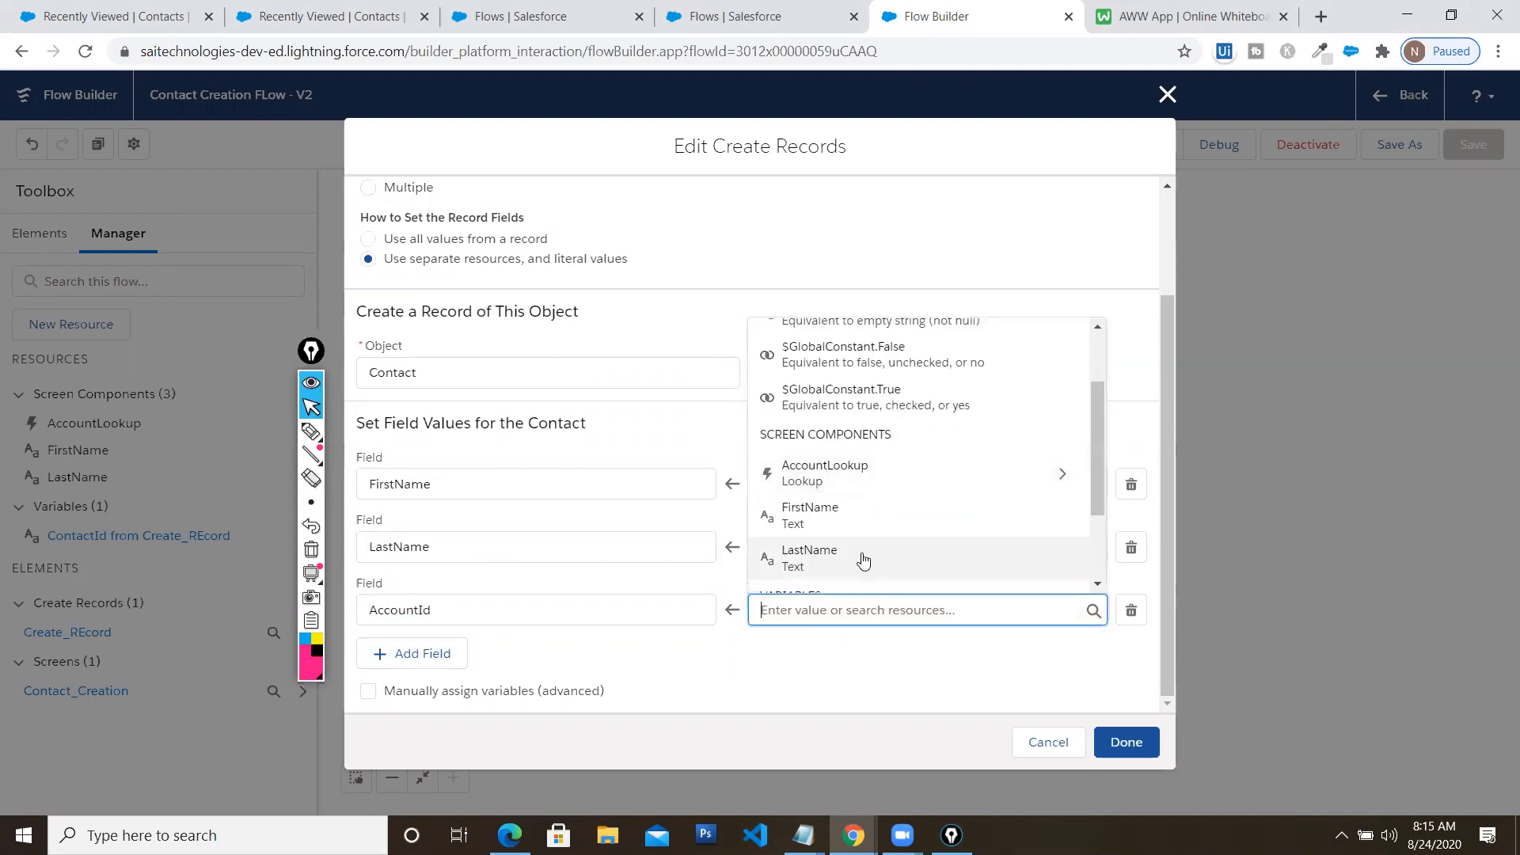
{"action": "scroll", "coordinate": [866, 560], "scroll_direction": "down", "scroll_amount": 1}
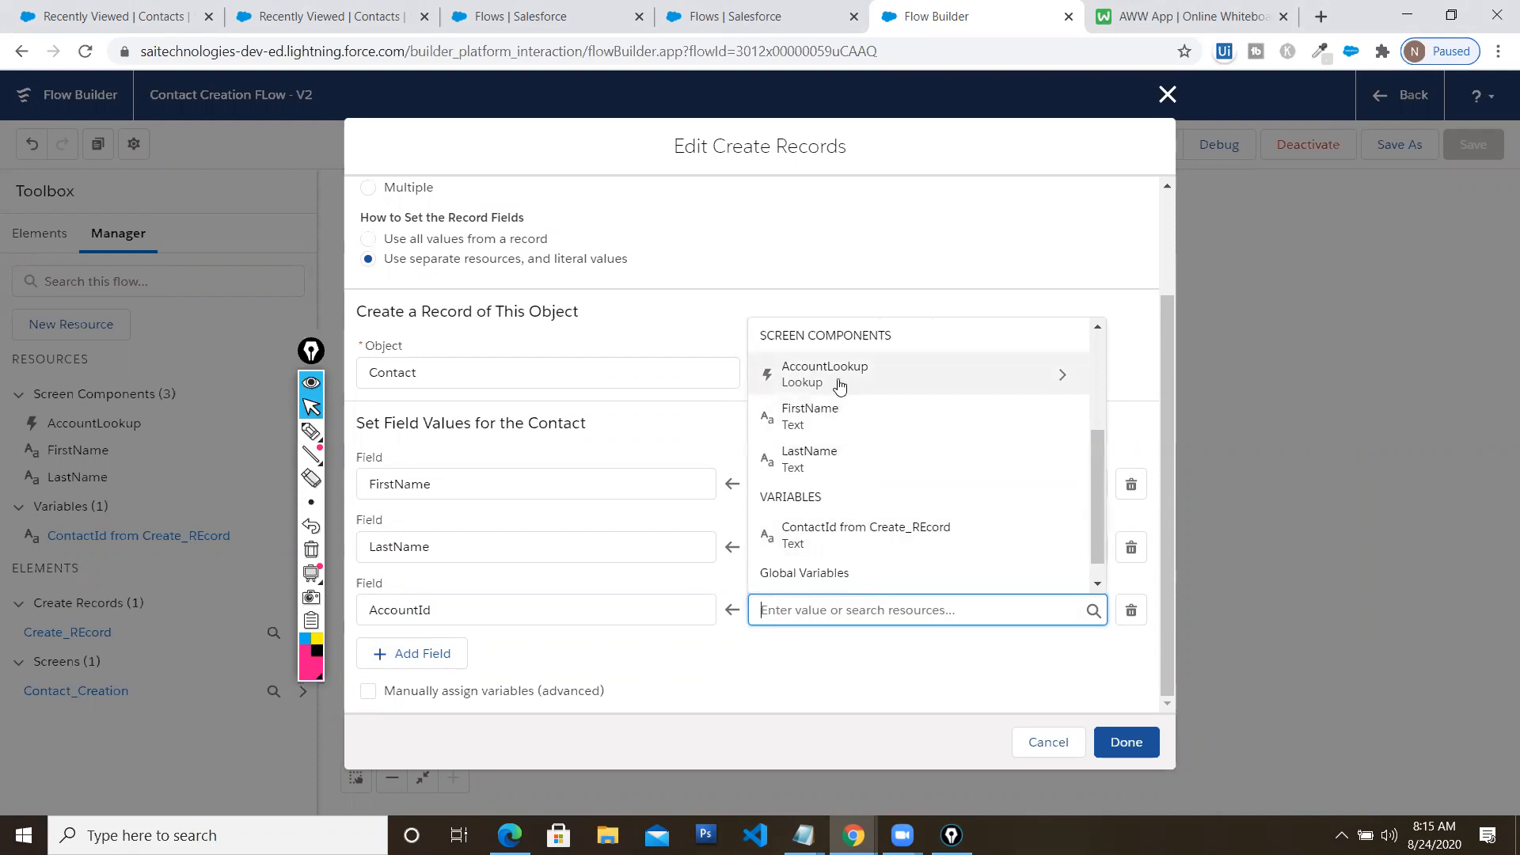
{"action": "left_click", "coordinate": [795, 377]}
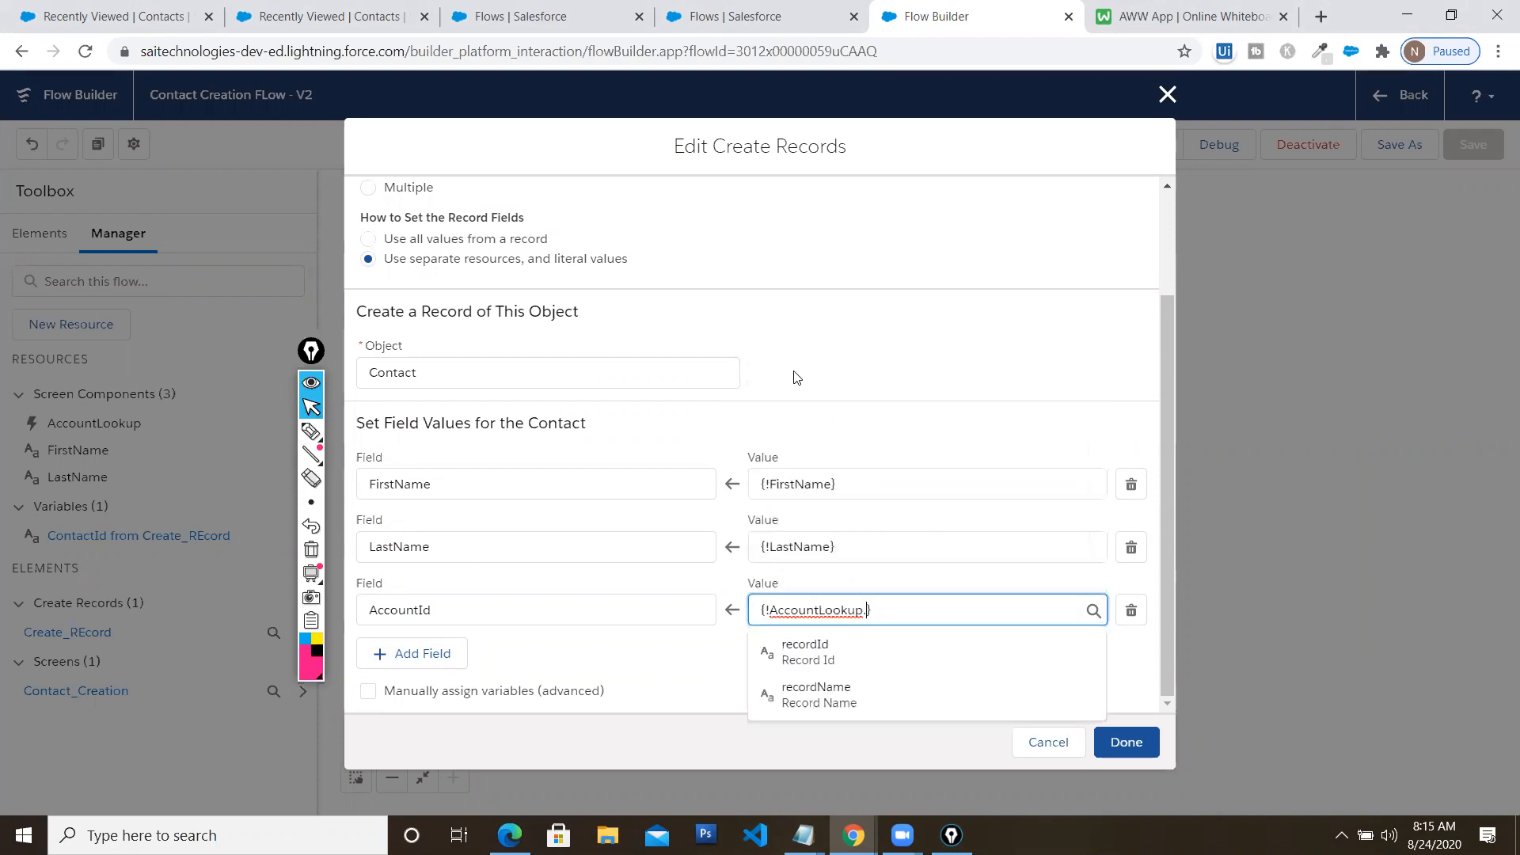
{"action": "left_click", "coordinate": [1005, 367]}
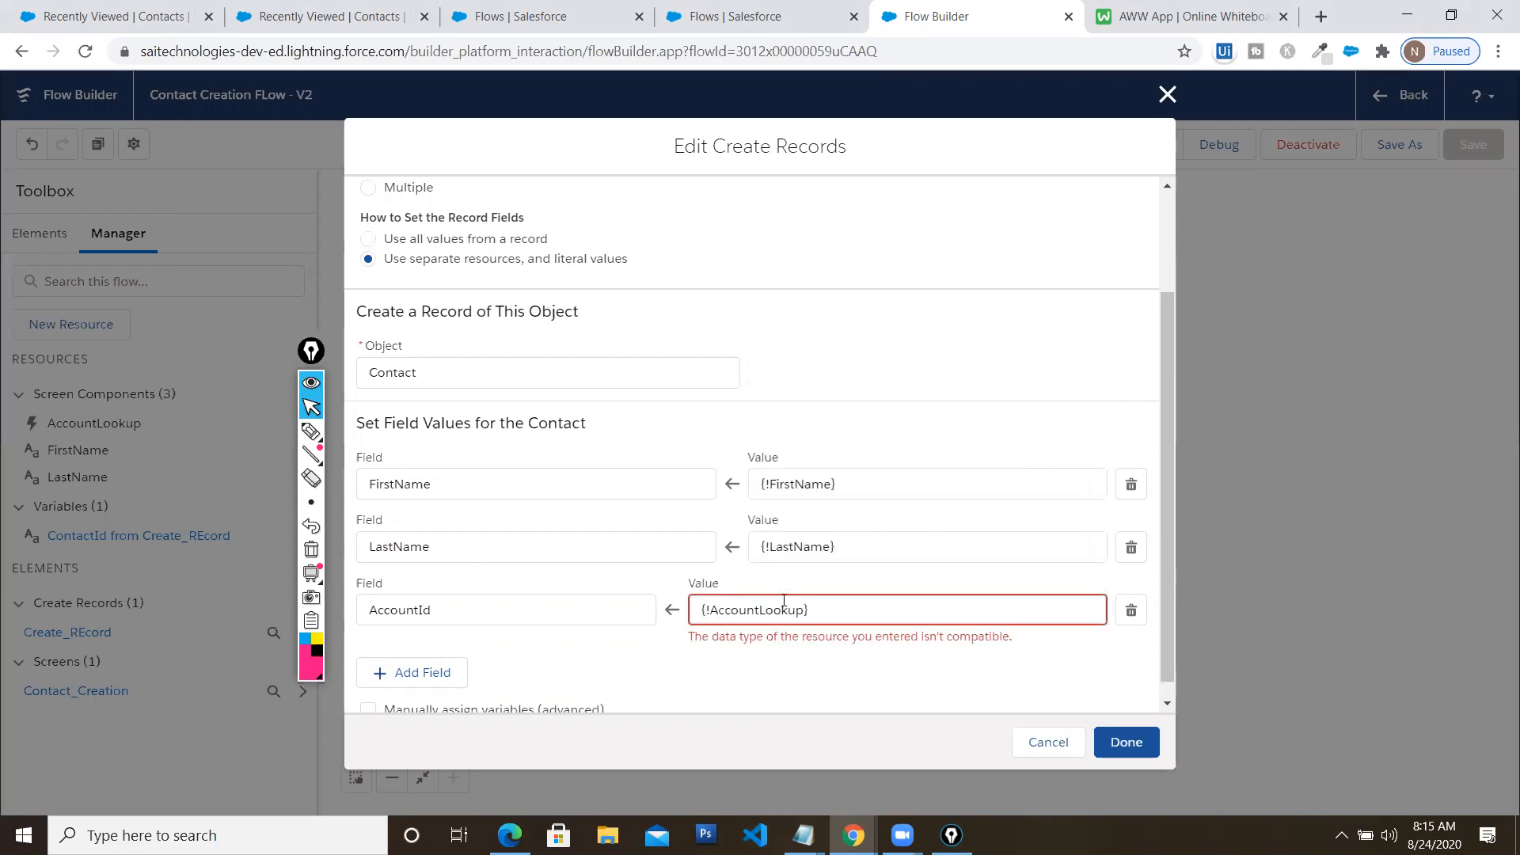
{"action": "left_click", "coordinate": [1132, 744]}
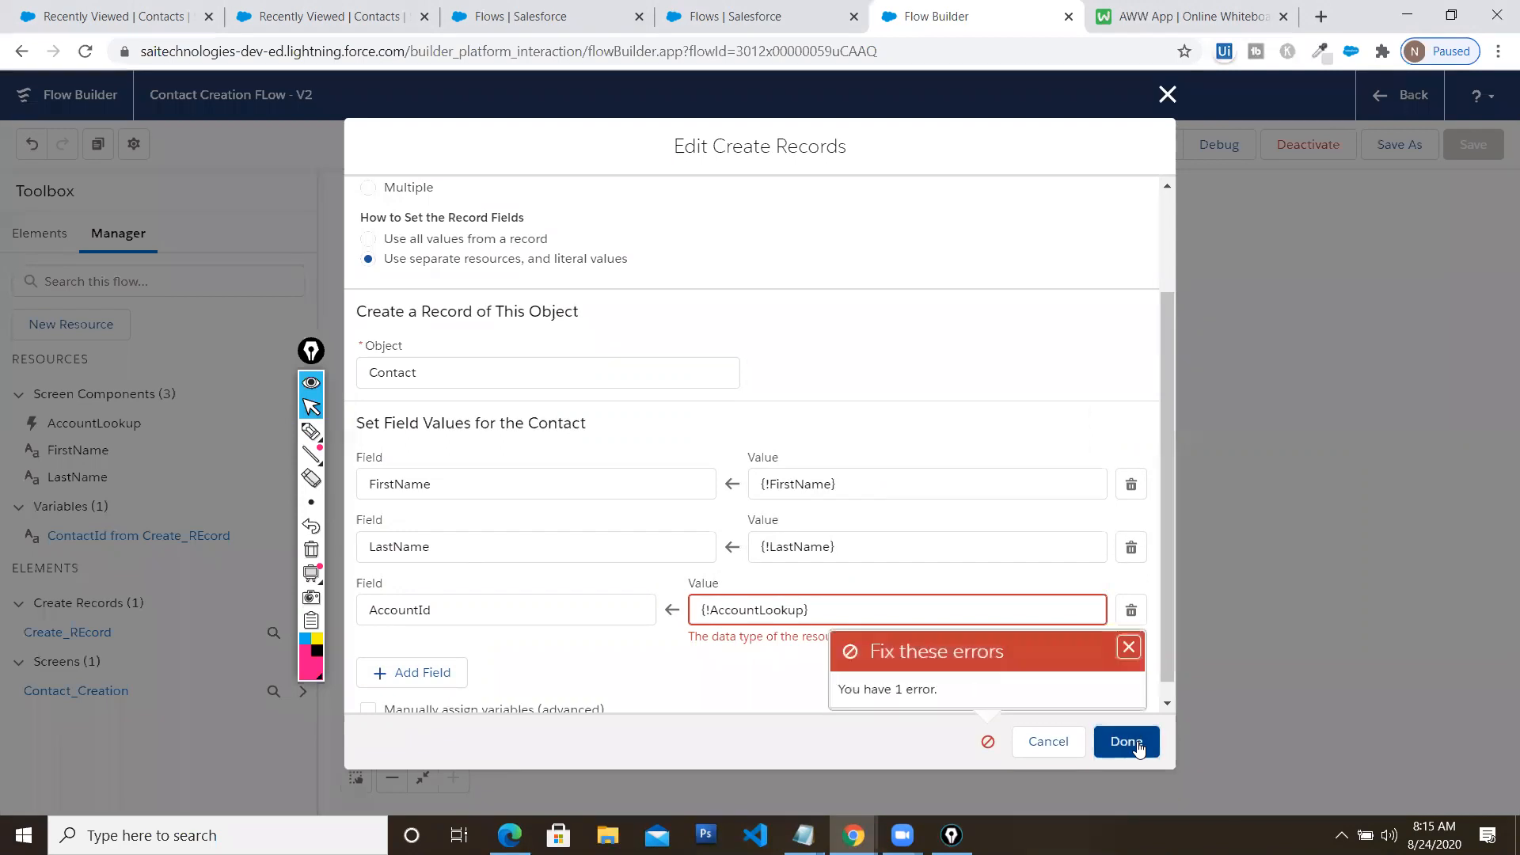
{"action": "left_click", "coordinate": [825, 609]}
{"action": "left_click", "coordinate": [788, 689]}
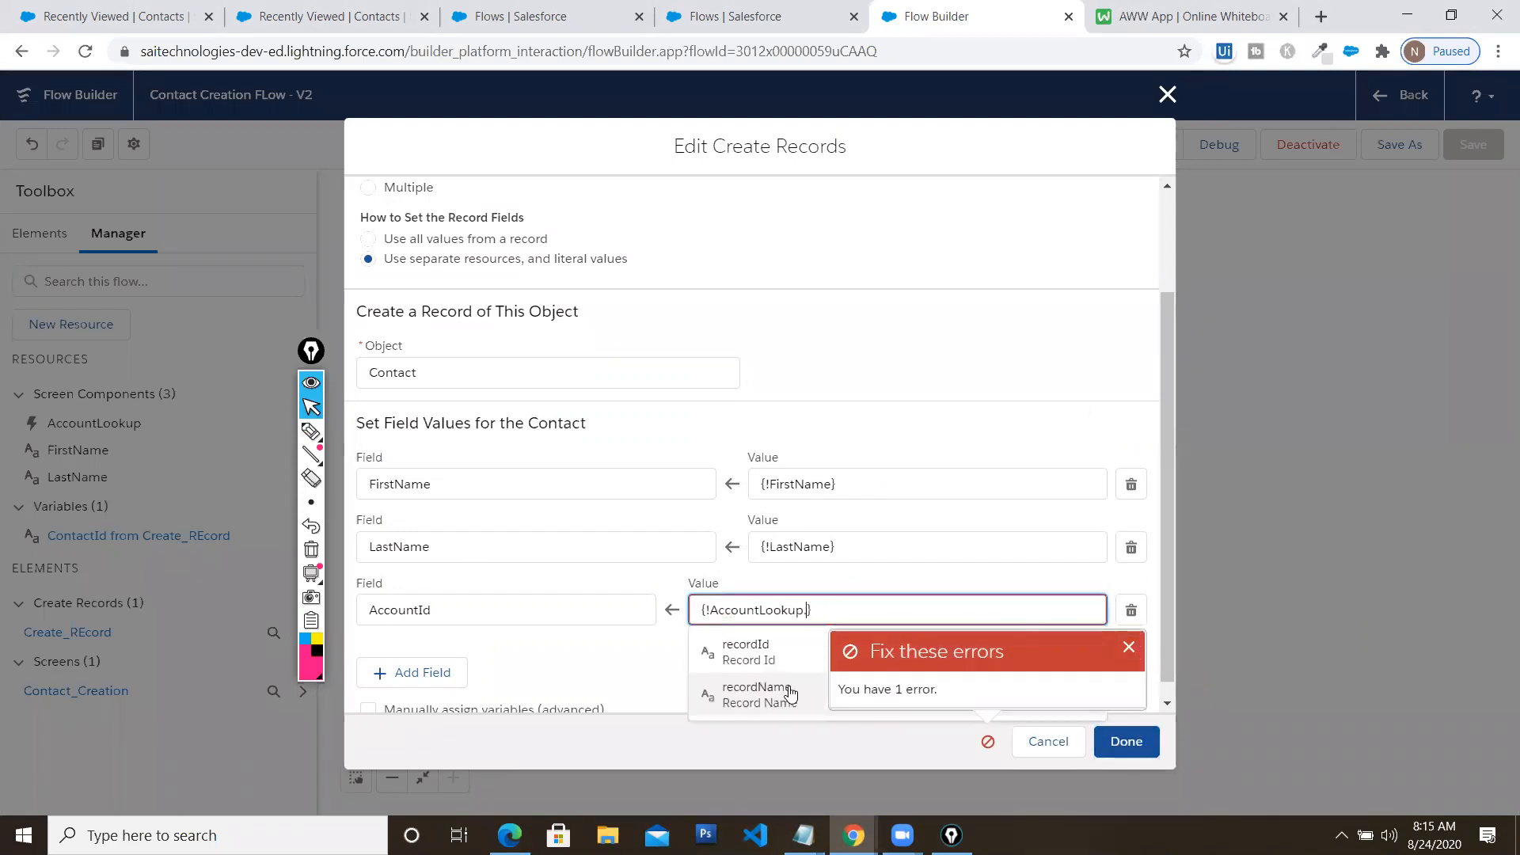
{"action": "left_click", "coordinate": [763, 654]}
{"action": "left_click", "coordinate": [1113, 743]}
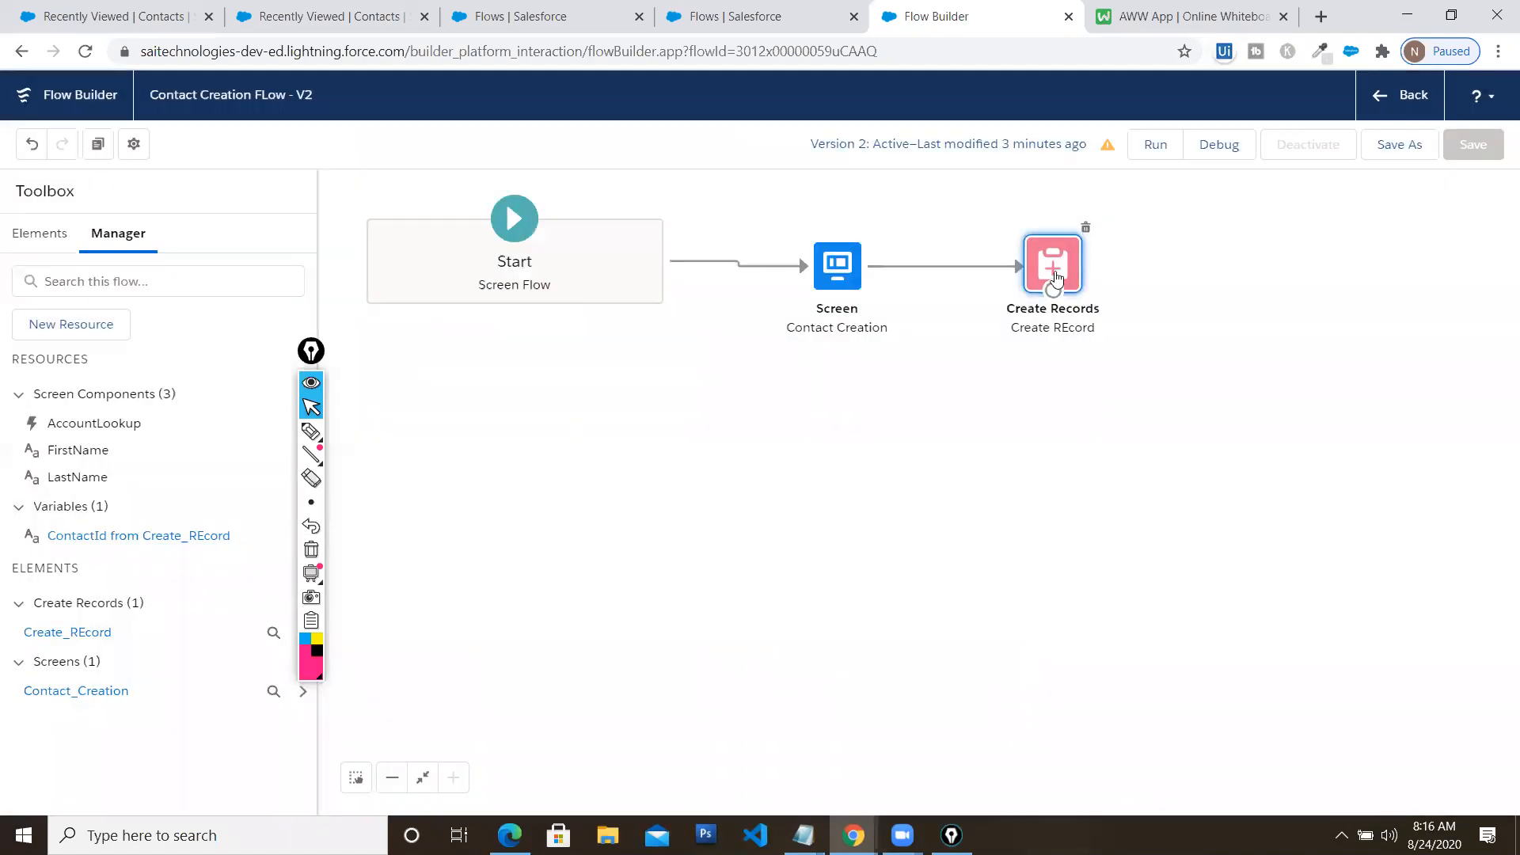
Reopen Create Records to verify the AccountId mapping, then close it
{"action": "double_click", "coordinate": [1053, 267]}
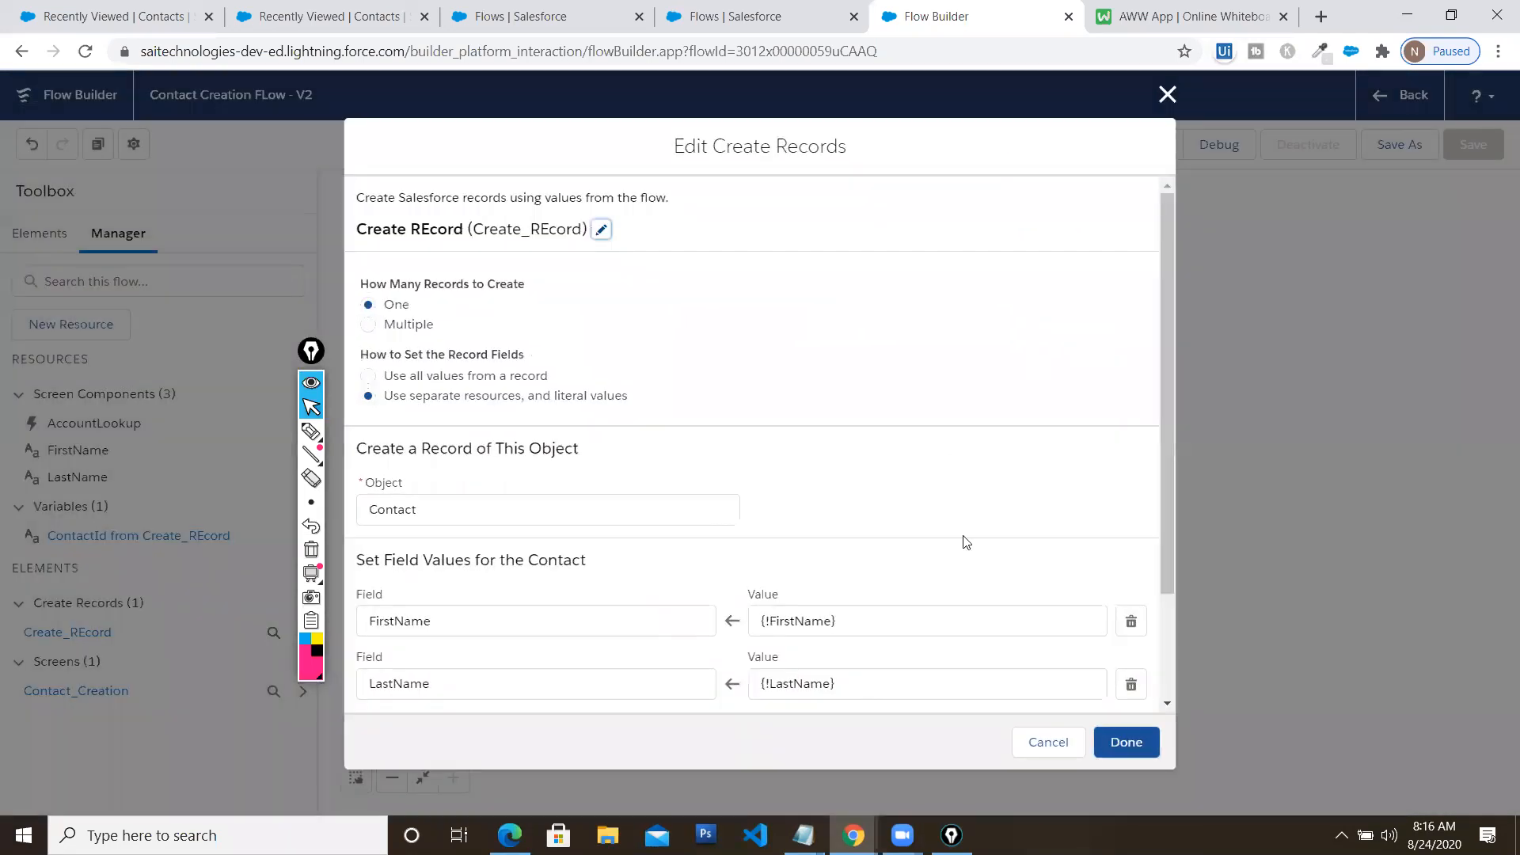
{"action": "scroll", "coordinate": [791, 570], "scroll_direction": "down", "scroll_amount": 2}
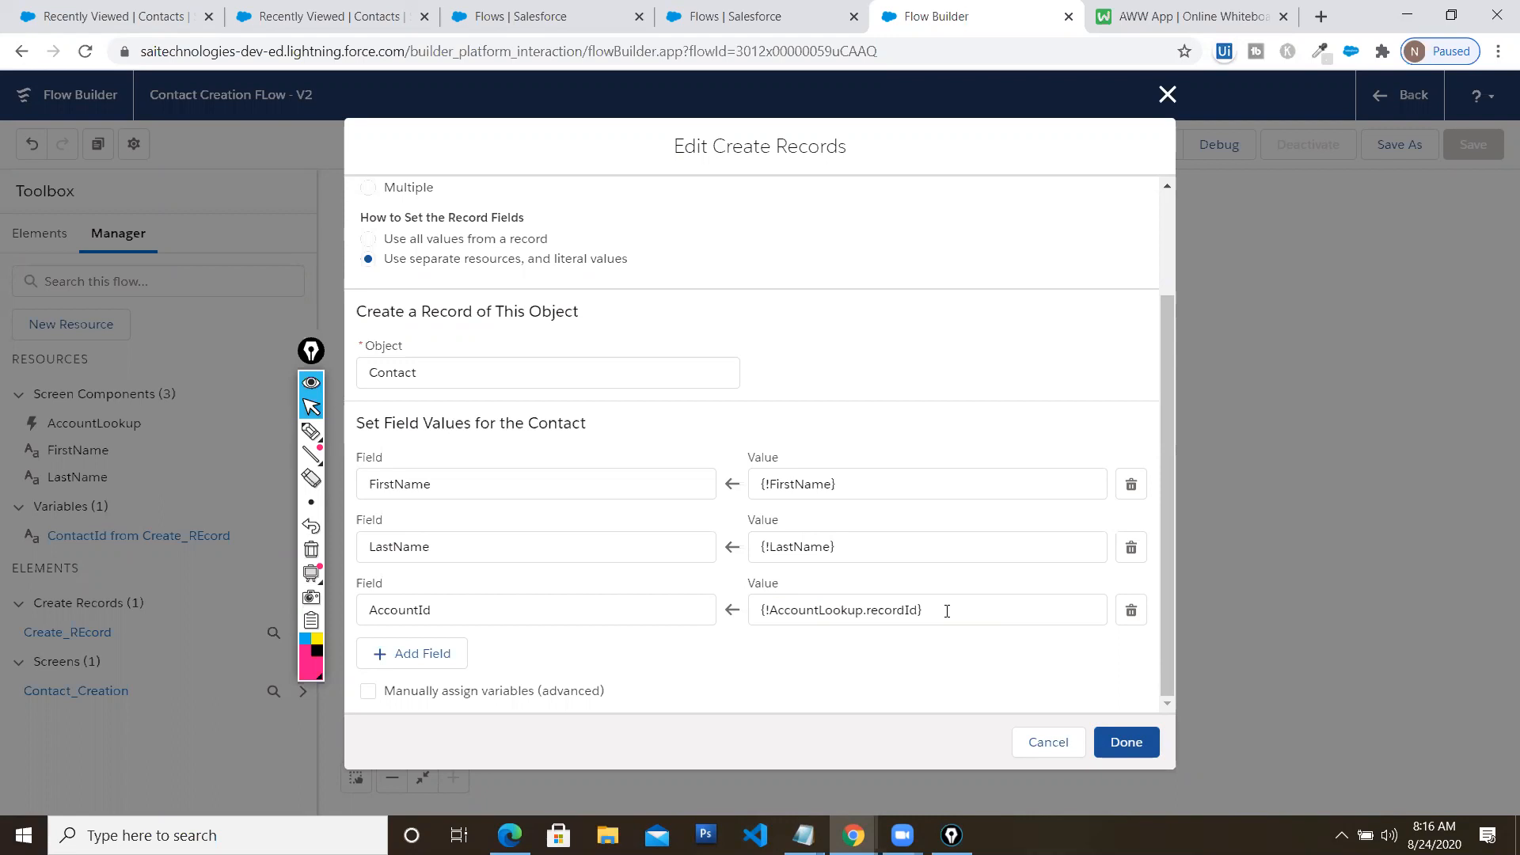
{"action": "left_click", "coordinate": [1128, 744]}
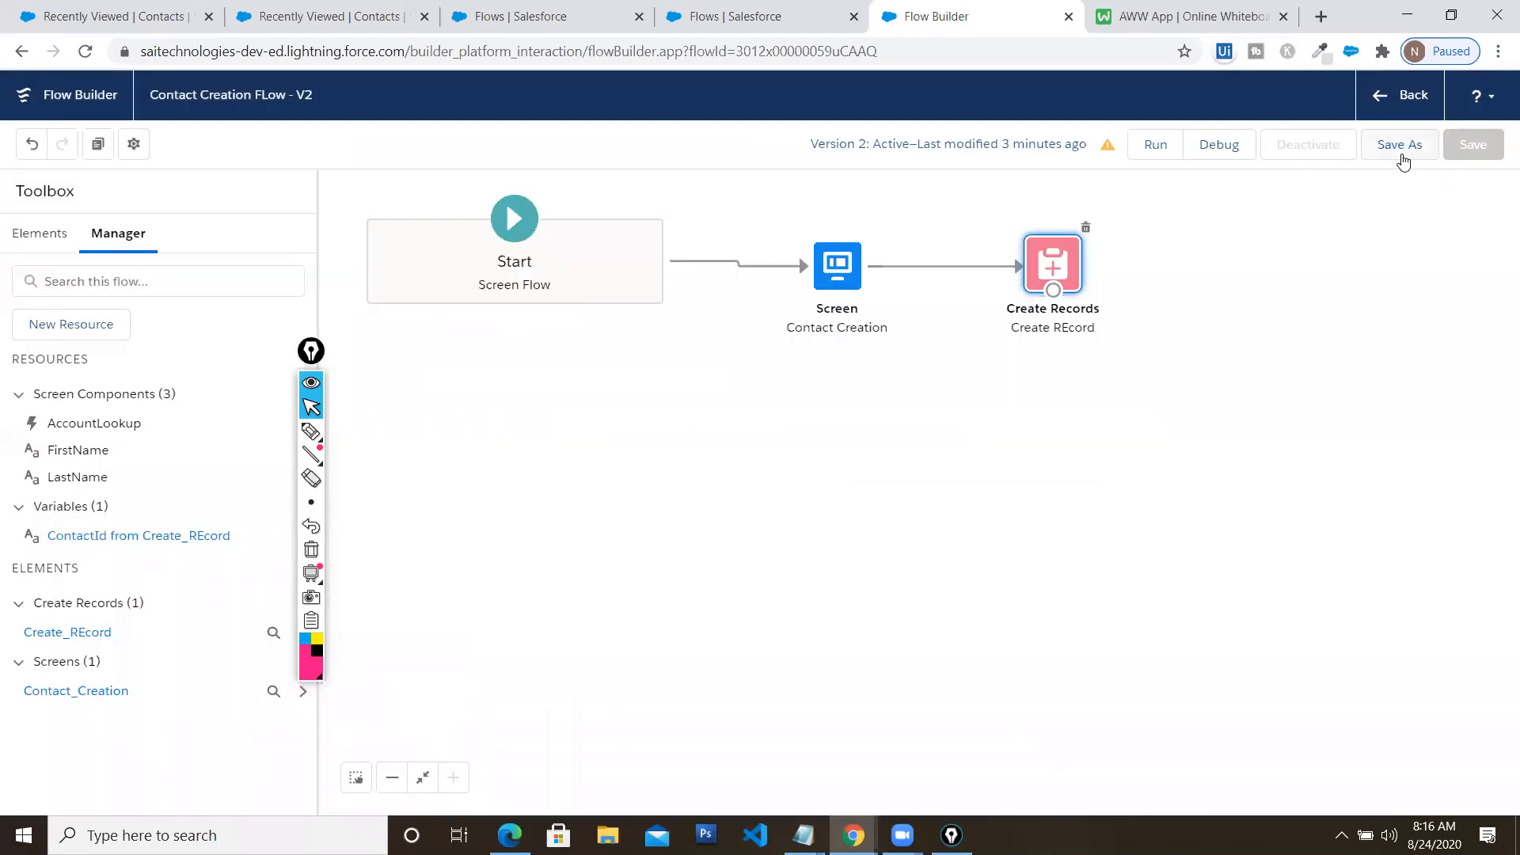
Check the Text Test contact's Details show an empty Account Name, then return to the Flows page
{"action": "left_click", "coordinate": [534, 17]}
{"action": "left_click", "coordinate": [299, 24]}
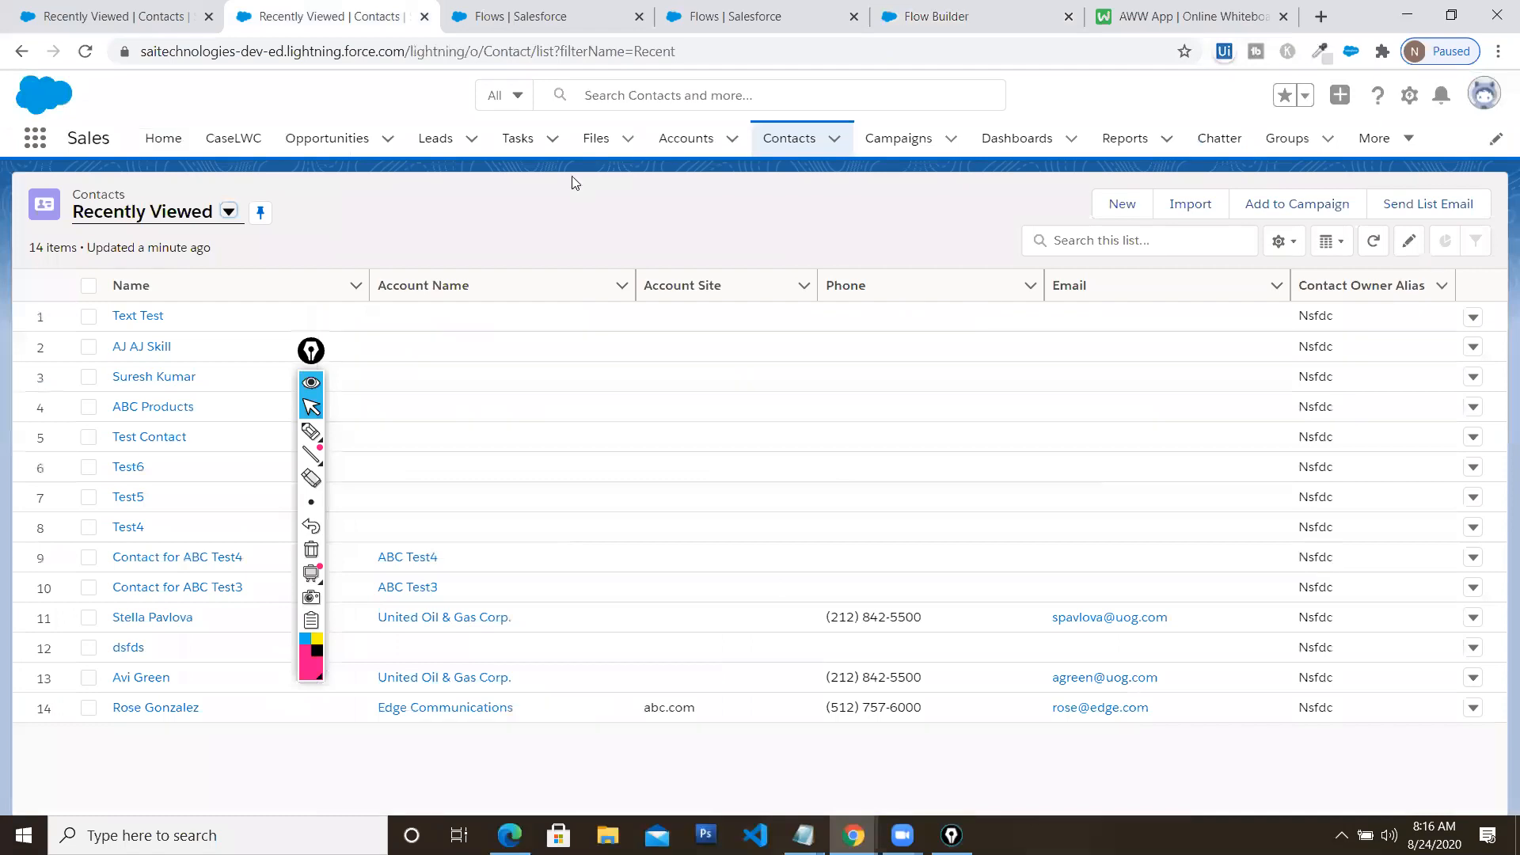
{"action": "left_click", "coordinate": [127, 320]}
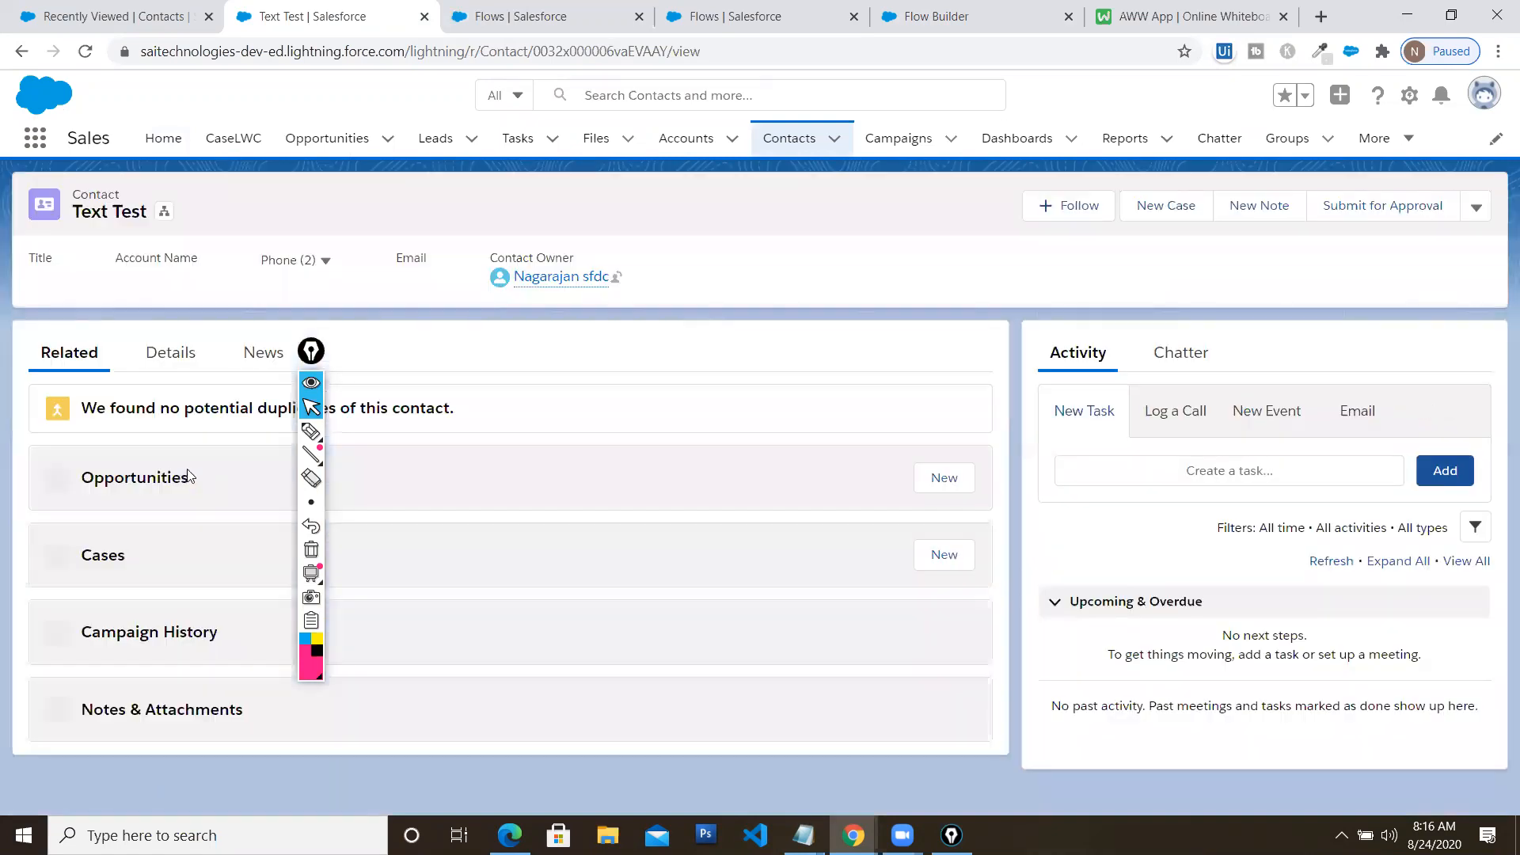
{"action": "left_click", "coordinate": [183, 356]}
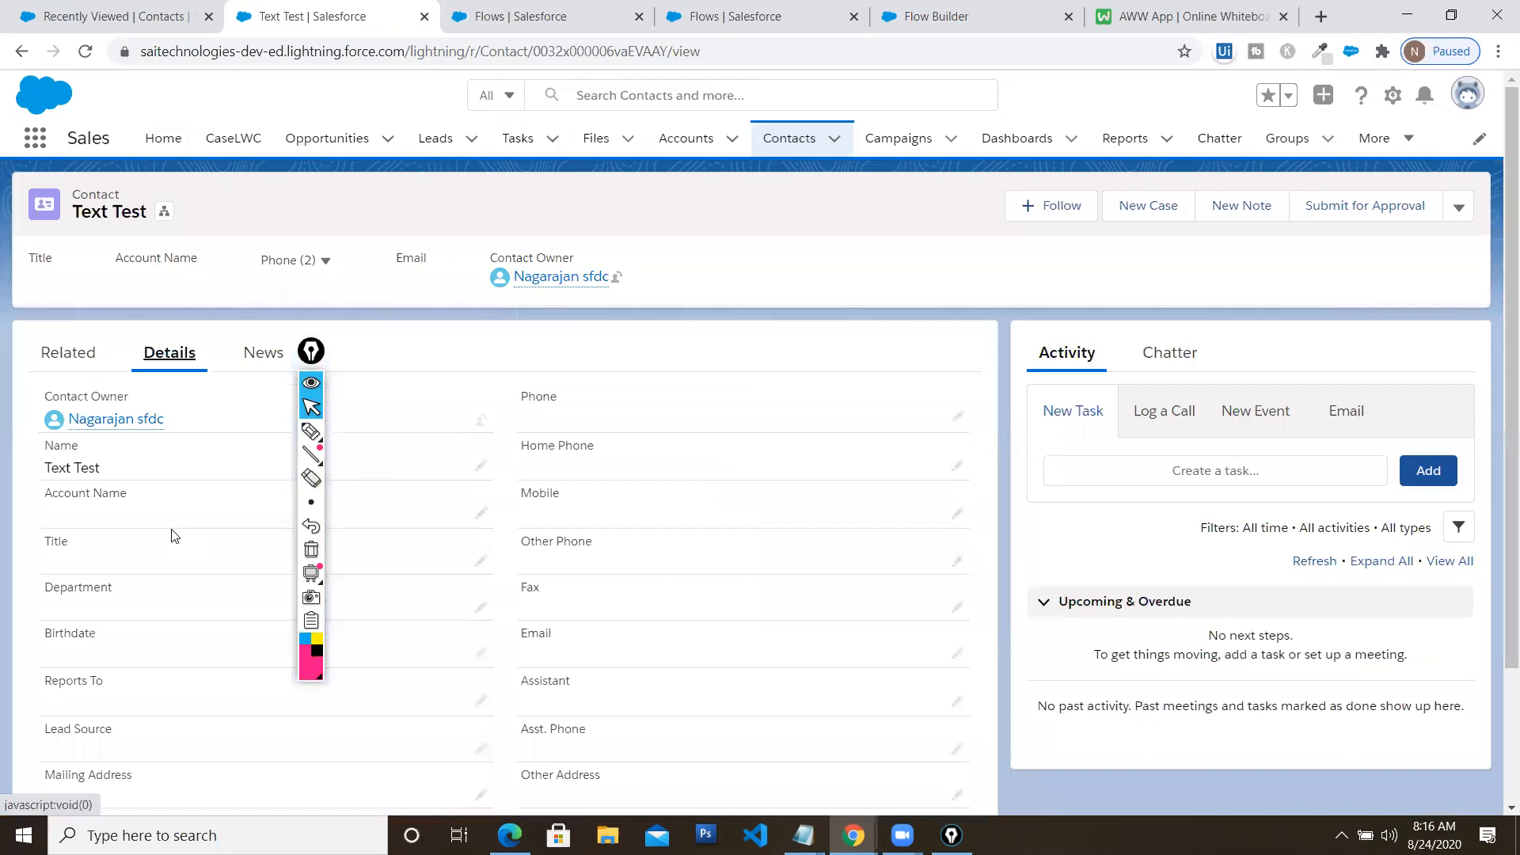
{"action": "scroll", "coordinate": [94, 429], "scroll_direction": "down", "scroll_amount": 1}
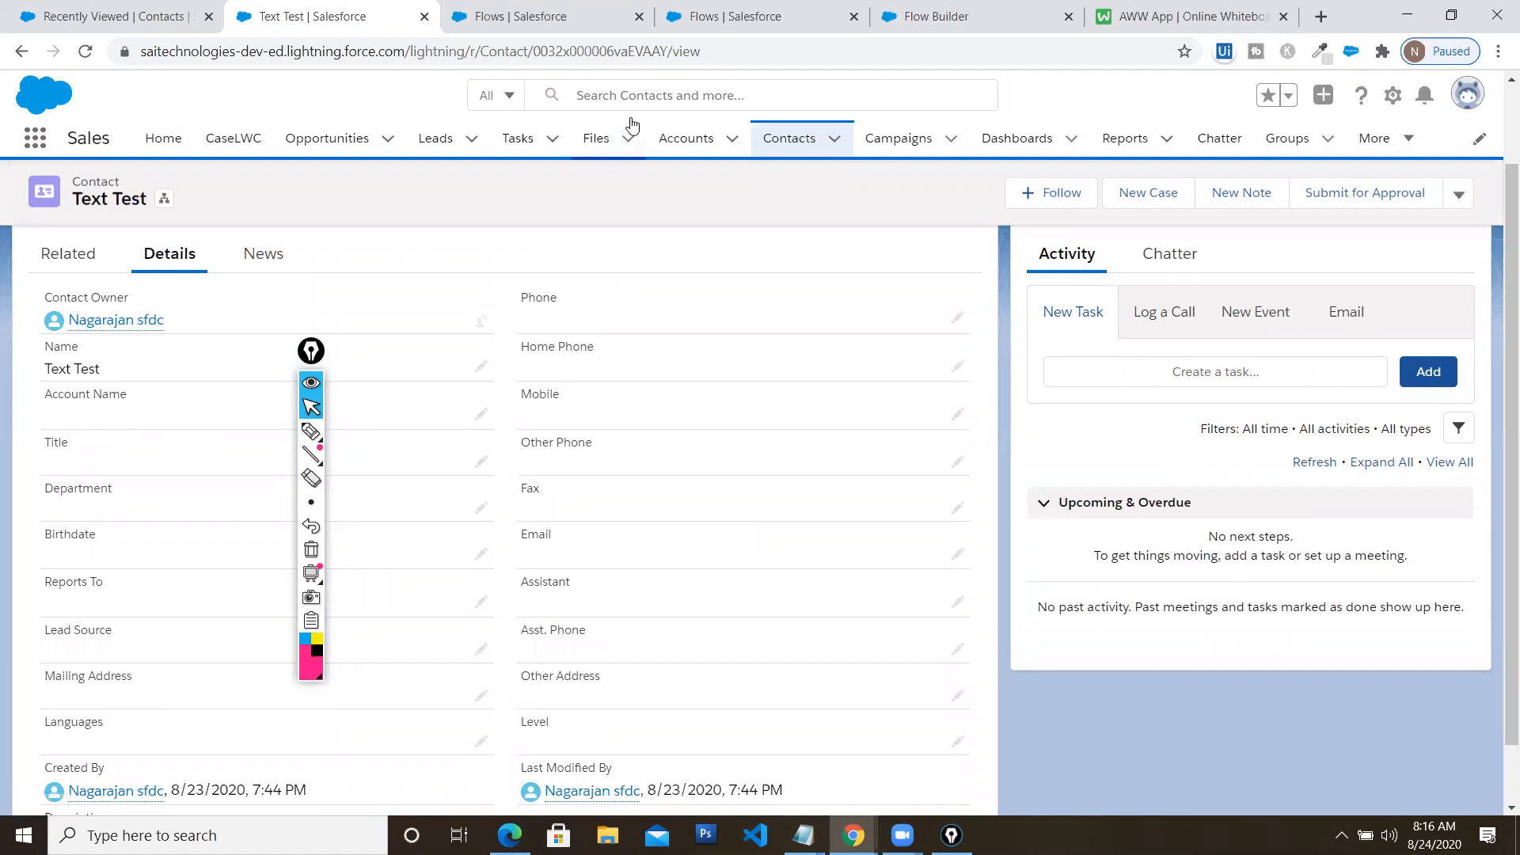
{"action": "left_click", "coordinate": [731, 24]}
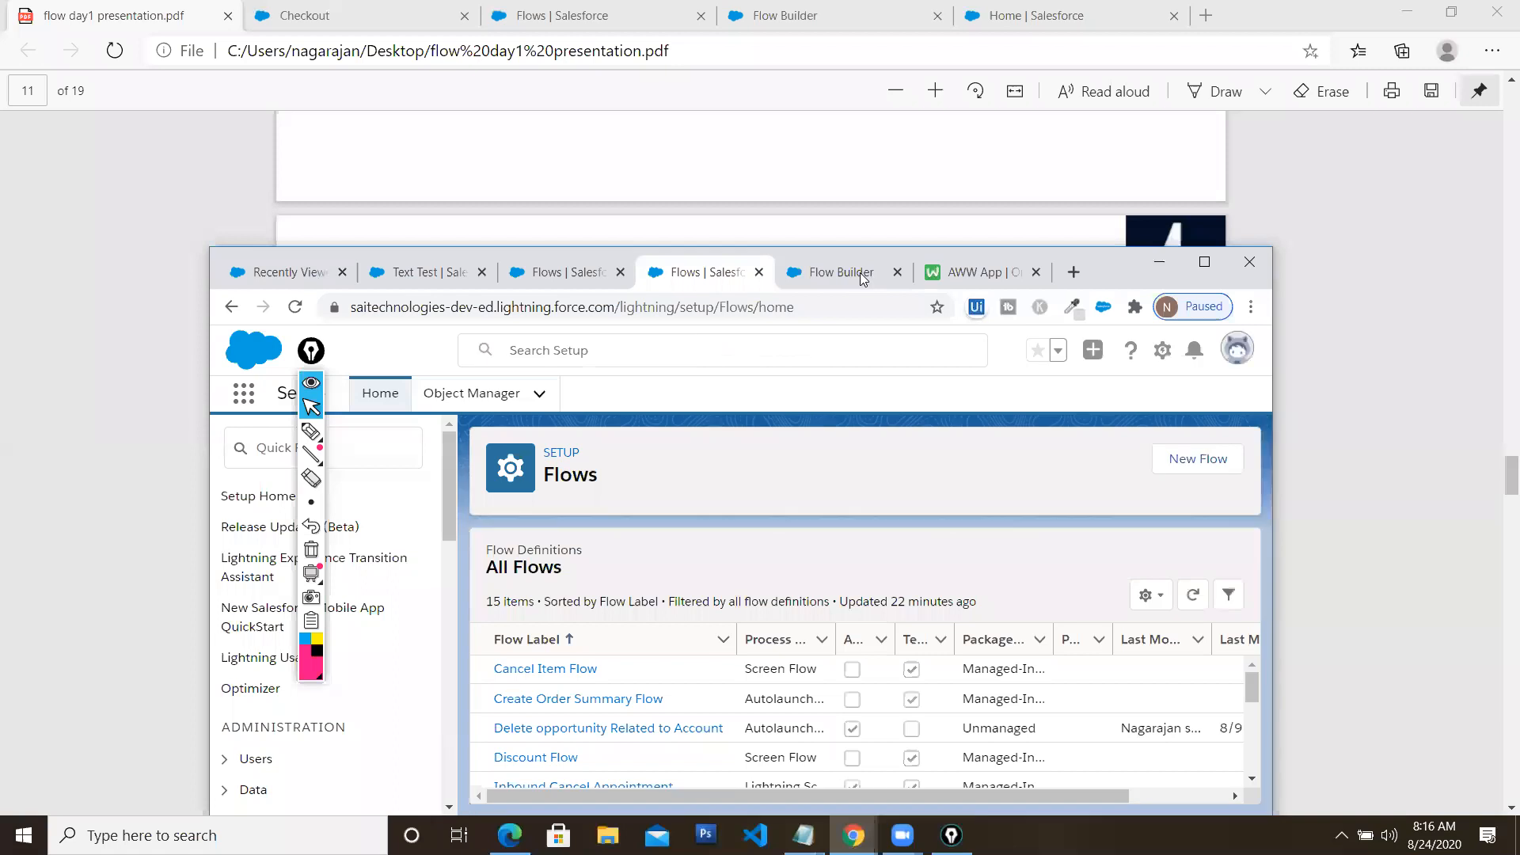
Review the Create Records field mappings including AccountId, then bring up the PDF presentation
{"action": "left_click", "coordinate": [866, 278]}
{"action": "left_click", "coordinate": [1206, 267]}
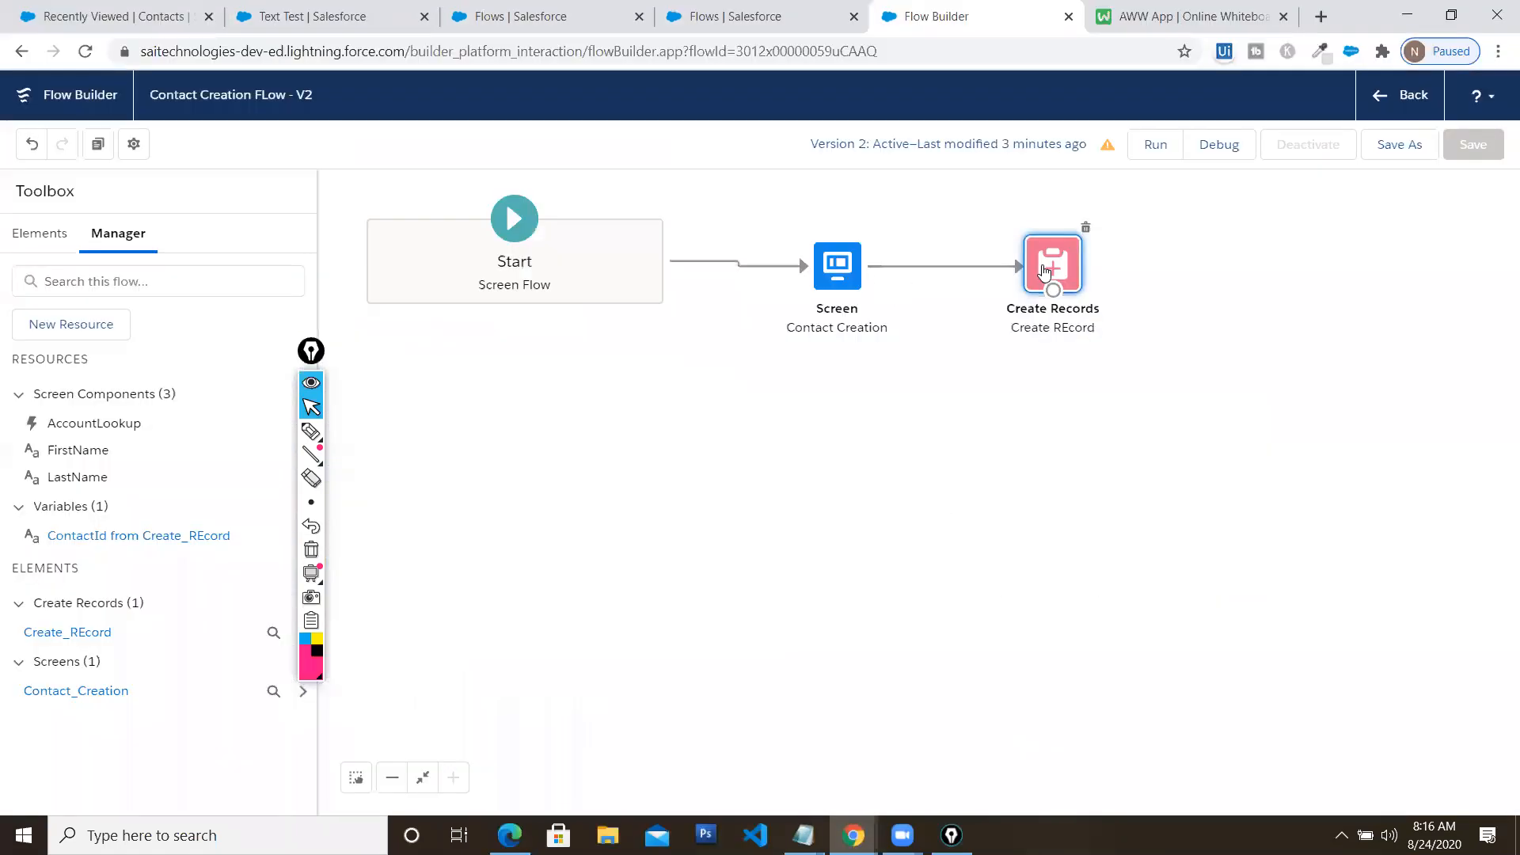
{"action": "double_click", "coordinate": [1045, 271]}
{"action": "scroll", "coordinate": [682, 573], "scroll_direction": "down", "scroll_amount": 2}
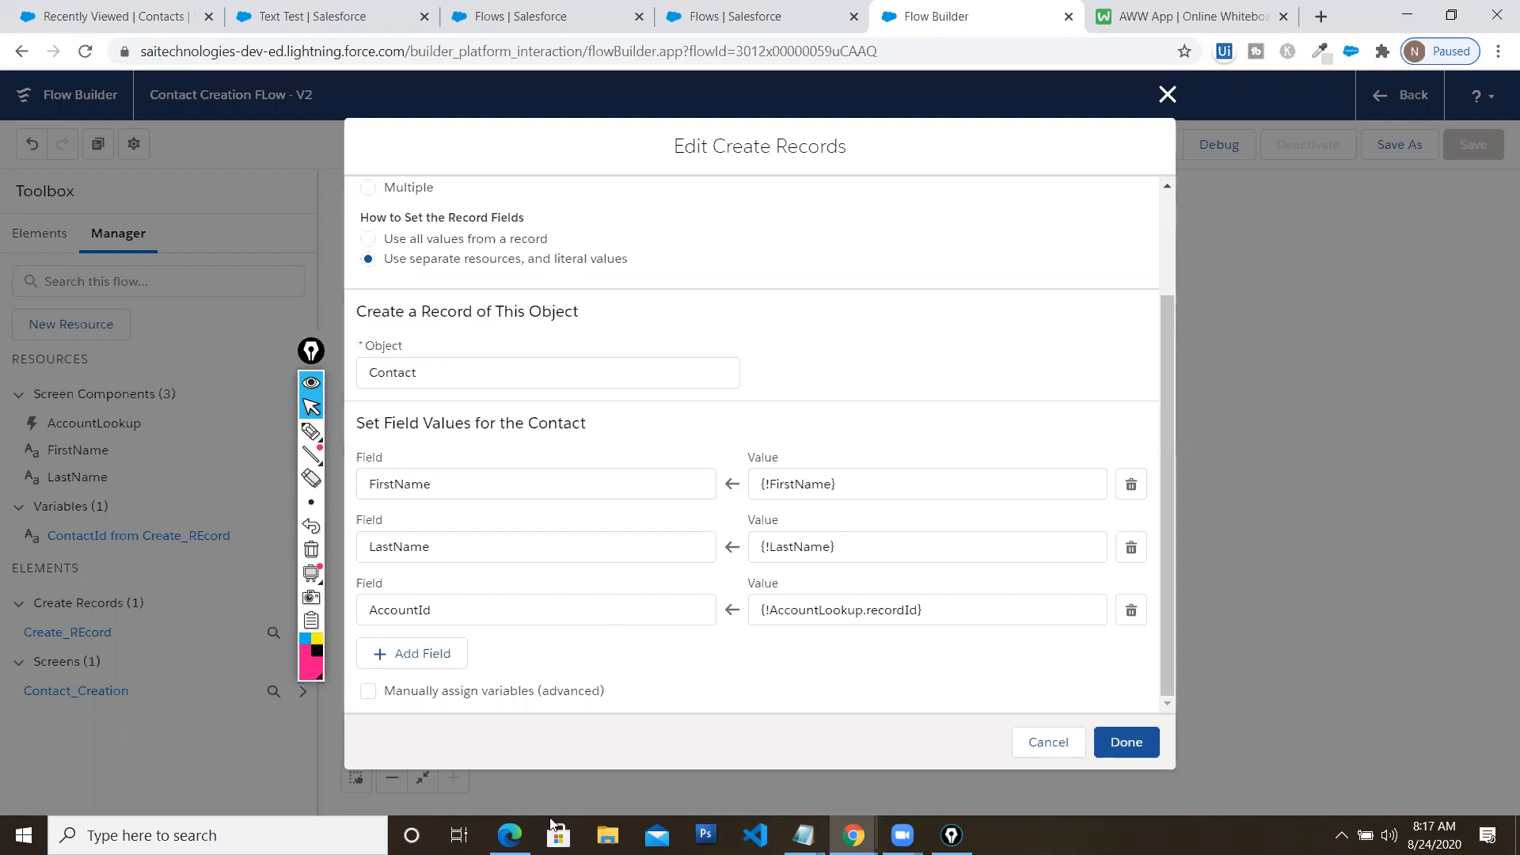
{"action": "left_click", "coordinate": [509, 836]}
{"action": "scroll", "coordinate": [632, 538], "scroll_direction": "down", "scroll_amount": 5}
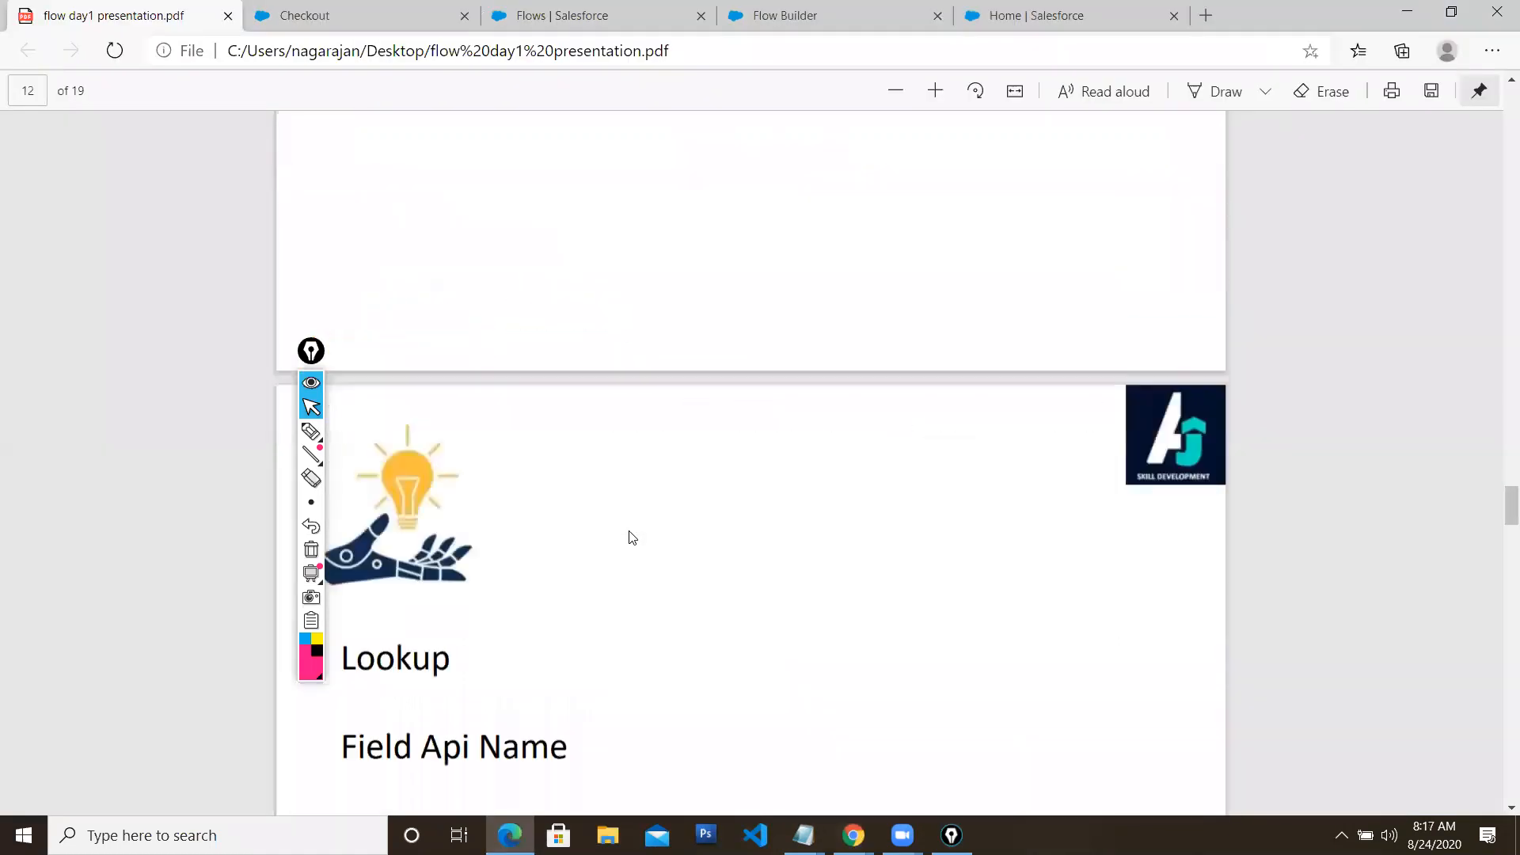
Read the PDF's page 12 Lookup requirements, then switch to the Flow Builder tab
{"action": "left_click_drag", "start_coordinate": [302, 358], "coordinate": [228, 370]}
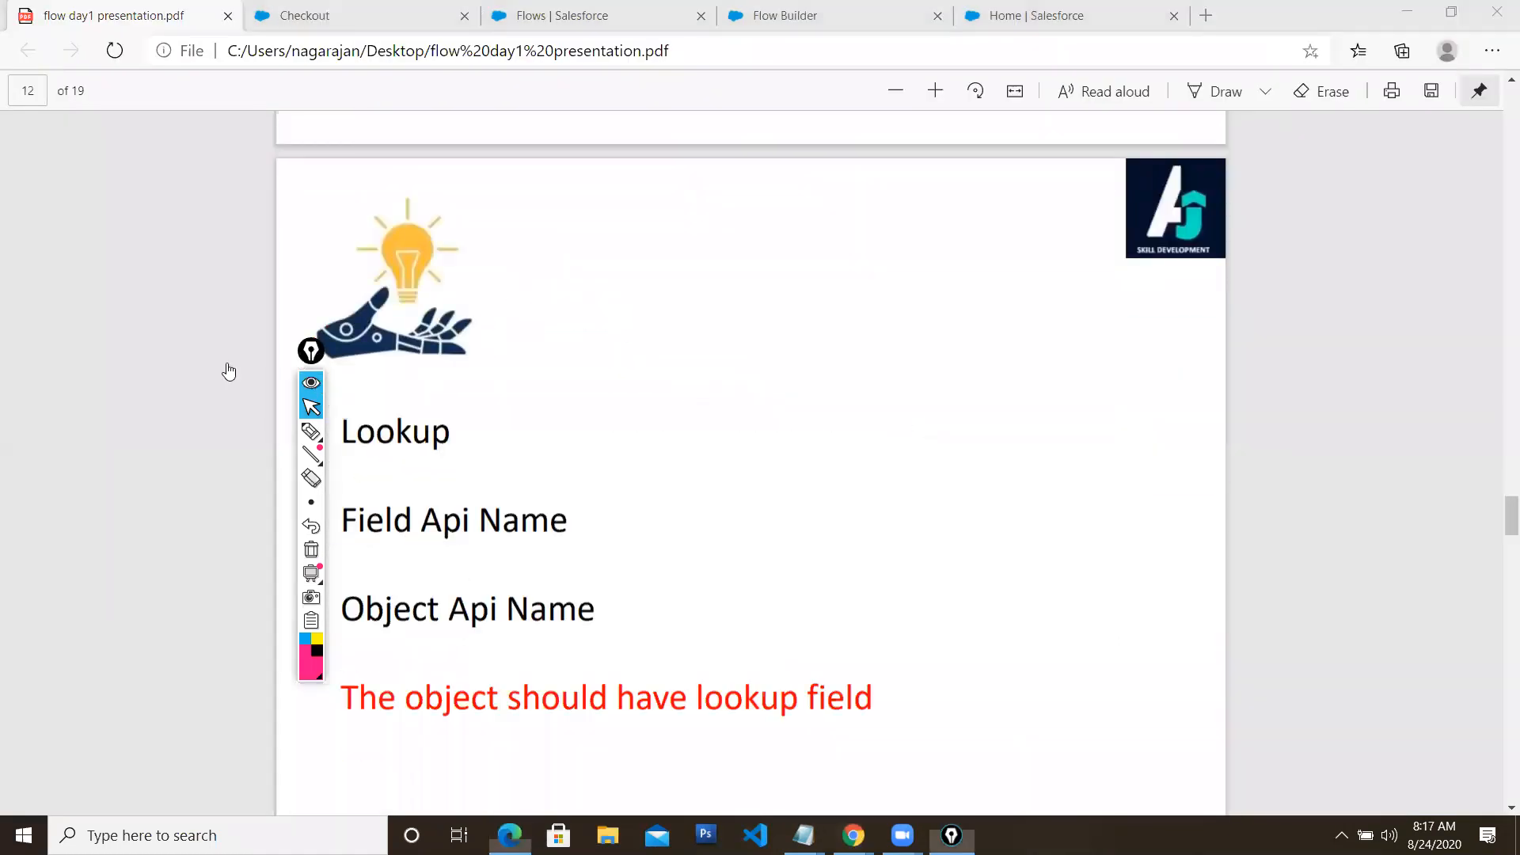
{"action": "scroll", "coordinate": [503, 499], "scroll_direction": "down", "scroll_amount": 3}
{"action": "scroll", "coordinate": [485, 511], "scroll_direction": "up", "scroll_amount": 1}
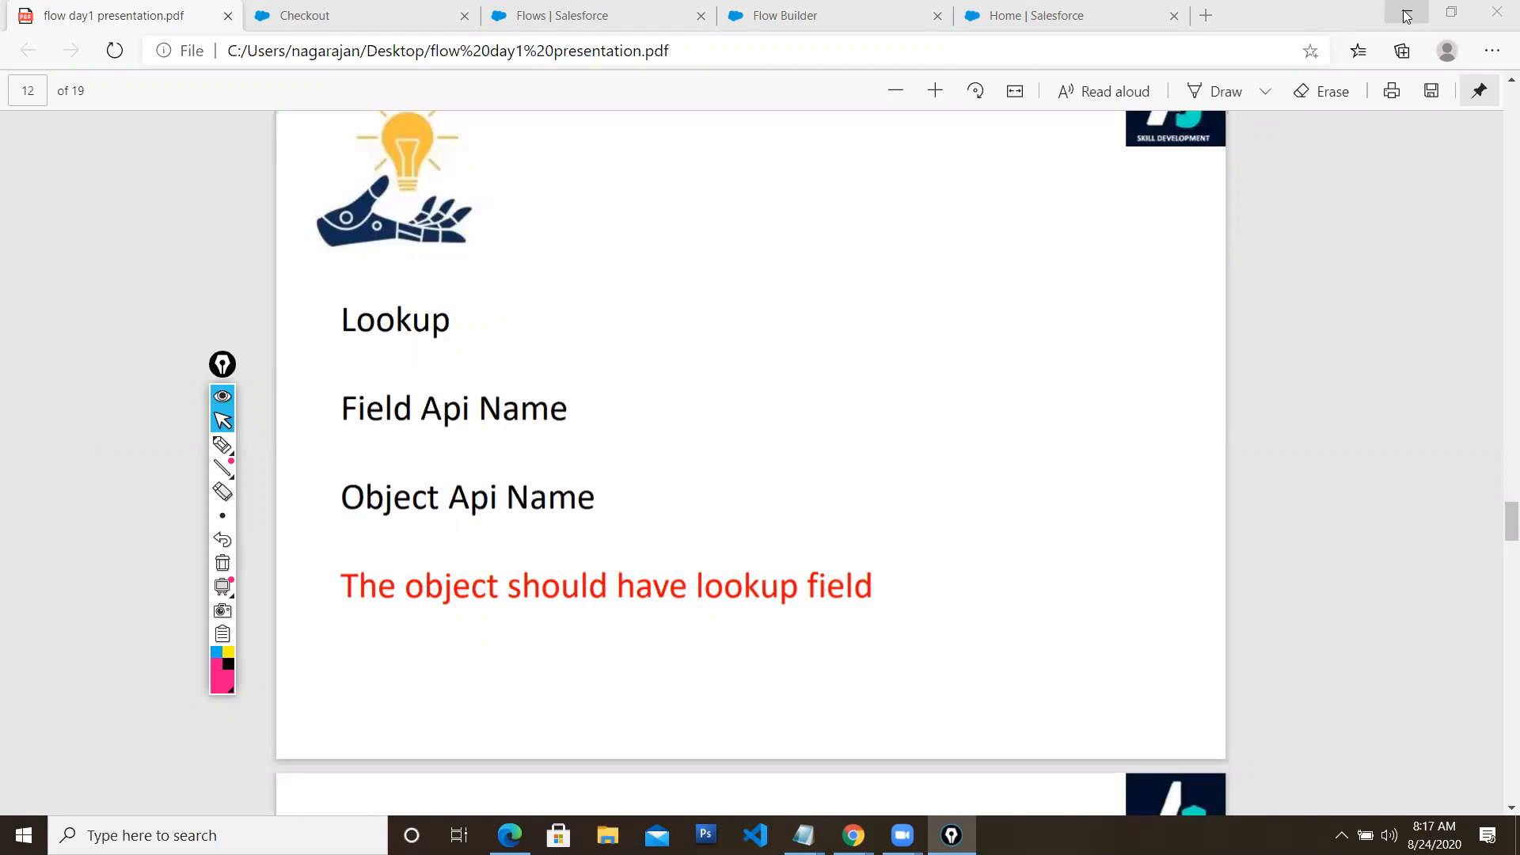
{"action": "left_click", "coordinate": [766, 17]}
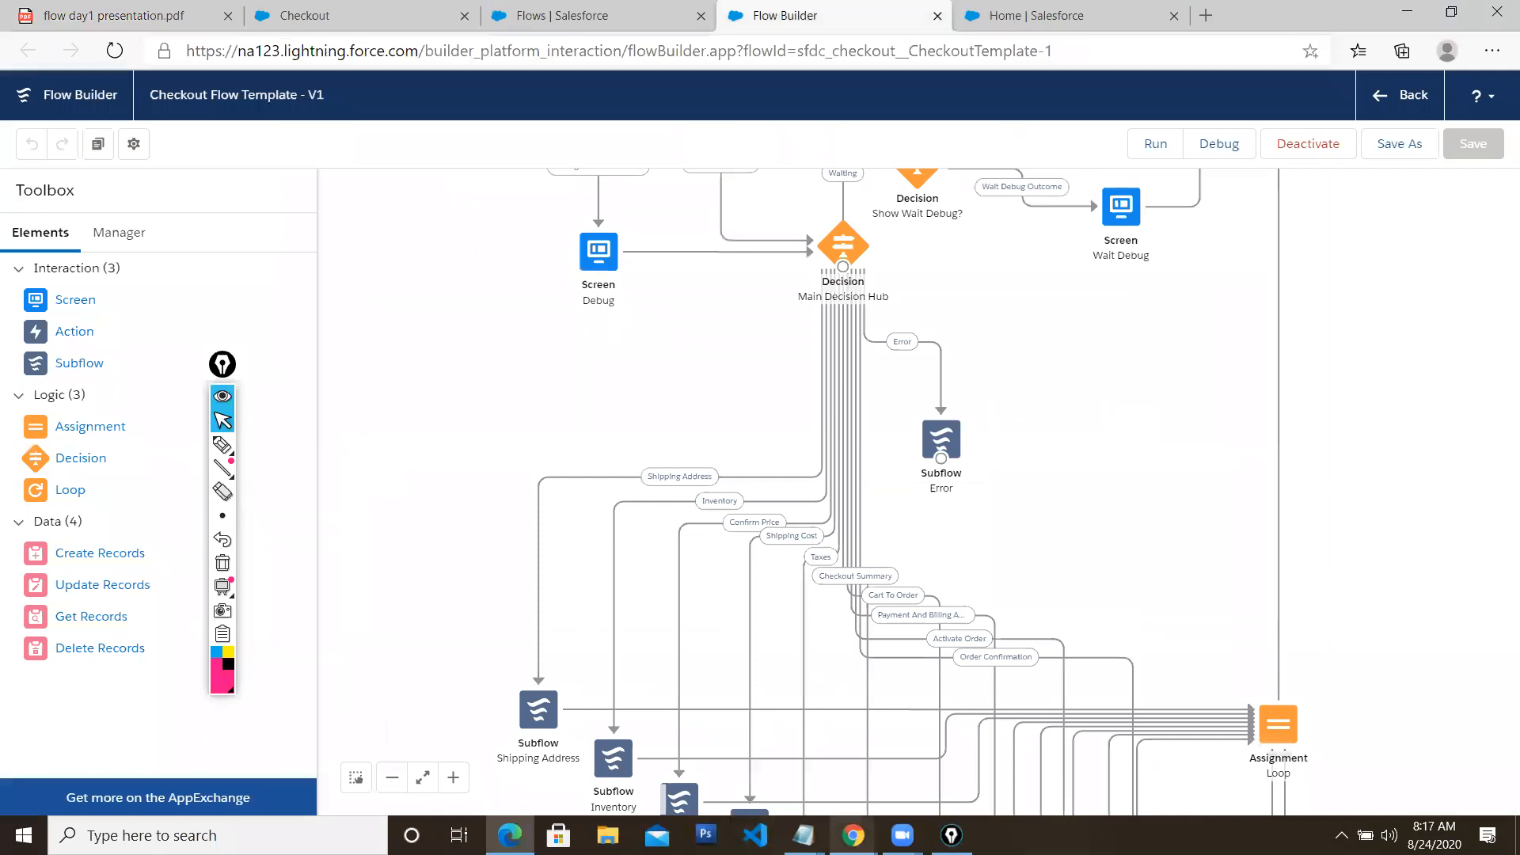
Open the Contact Creation screen editor showing FirstName, LastName and the Lookup component
{"action": "mouse_move", "coordinate": [853, 836]}
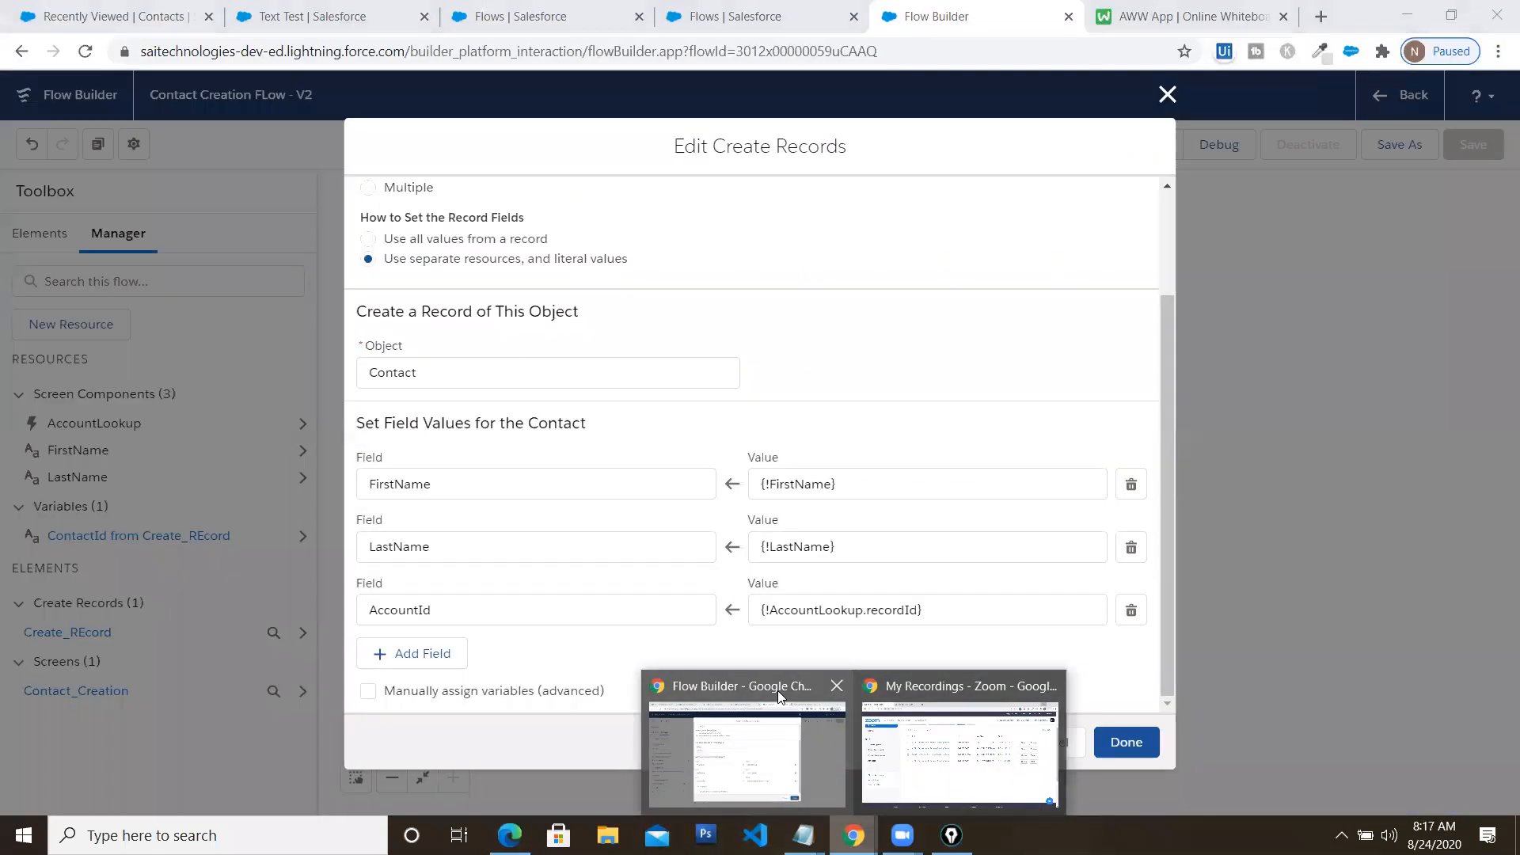
{"action": "left_click", "coordinate": [1167, 94]}
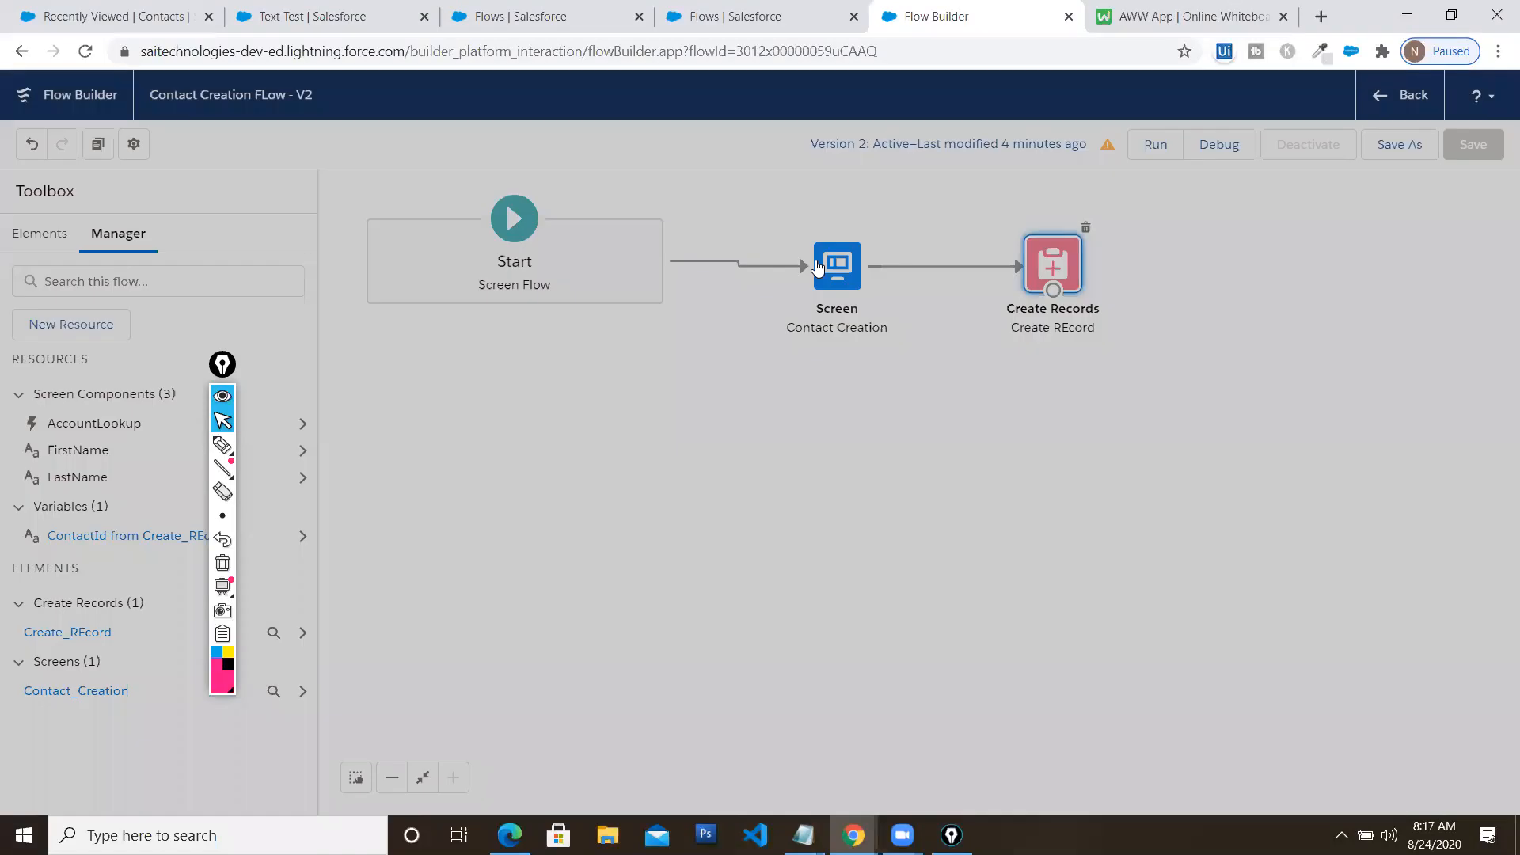
{"action": "double_click", "coordinate": [834, 267]}
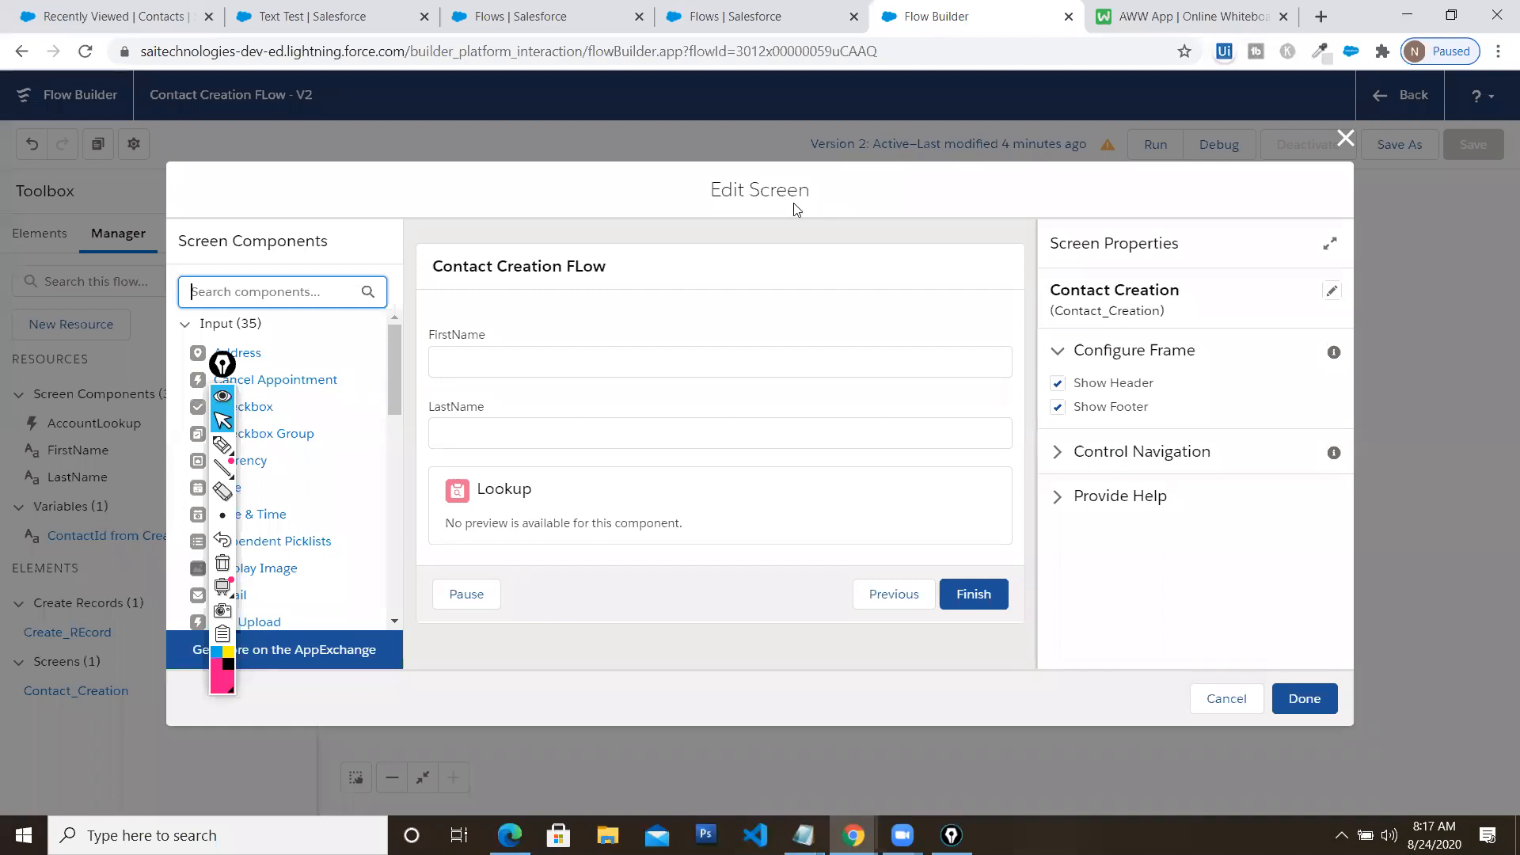
{"action": "left_click_drag", "start_coordinate": [222, 365], "coordinate": [95, 364]}
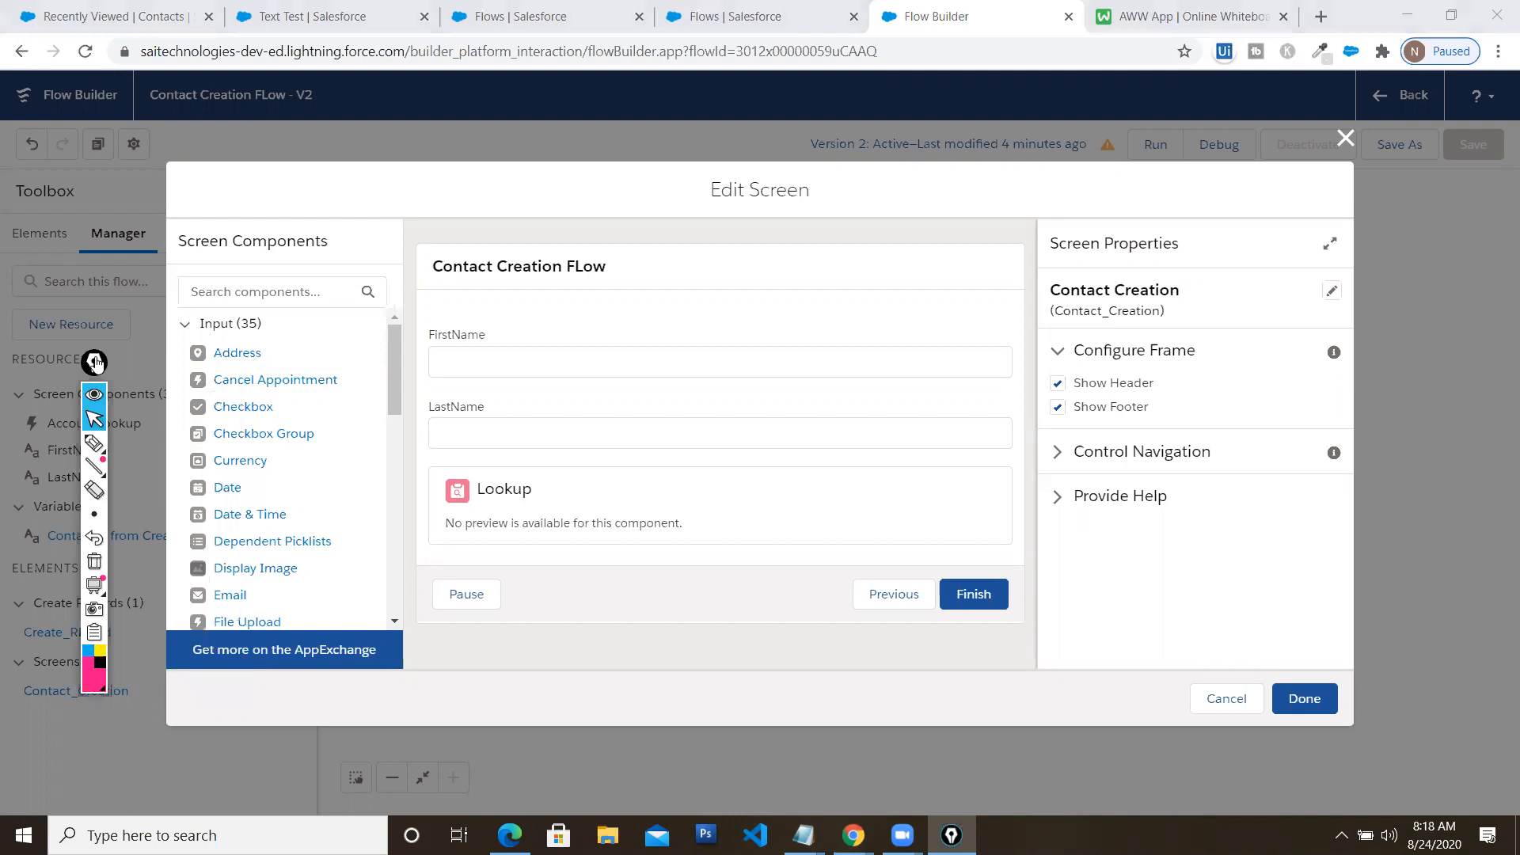